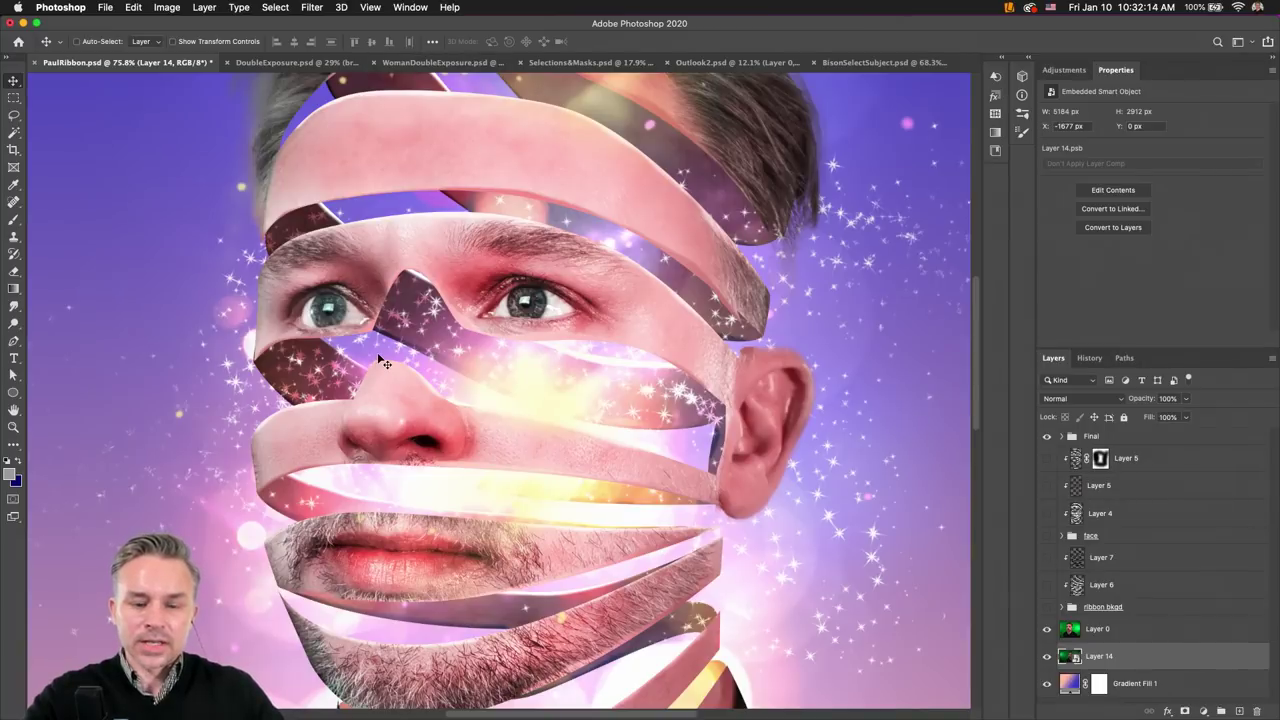
# - Collapse the properties area to give the layer list more room, and inspect the layers inside the Final group
pyautogui.press('super+0')
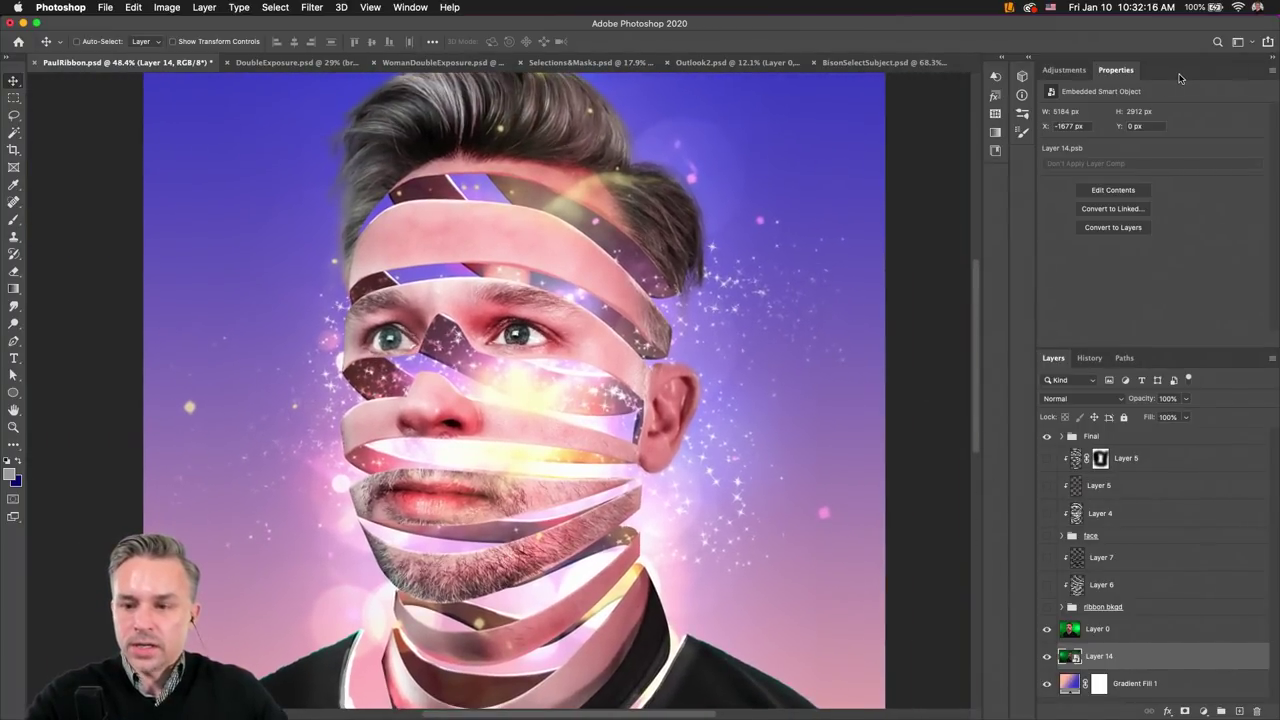
pyautogui.doubleClick(1179, 73)
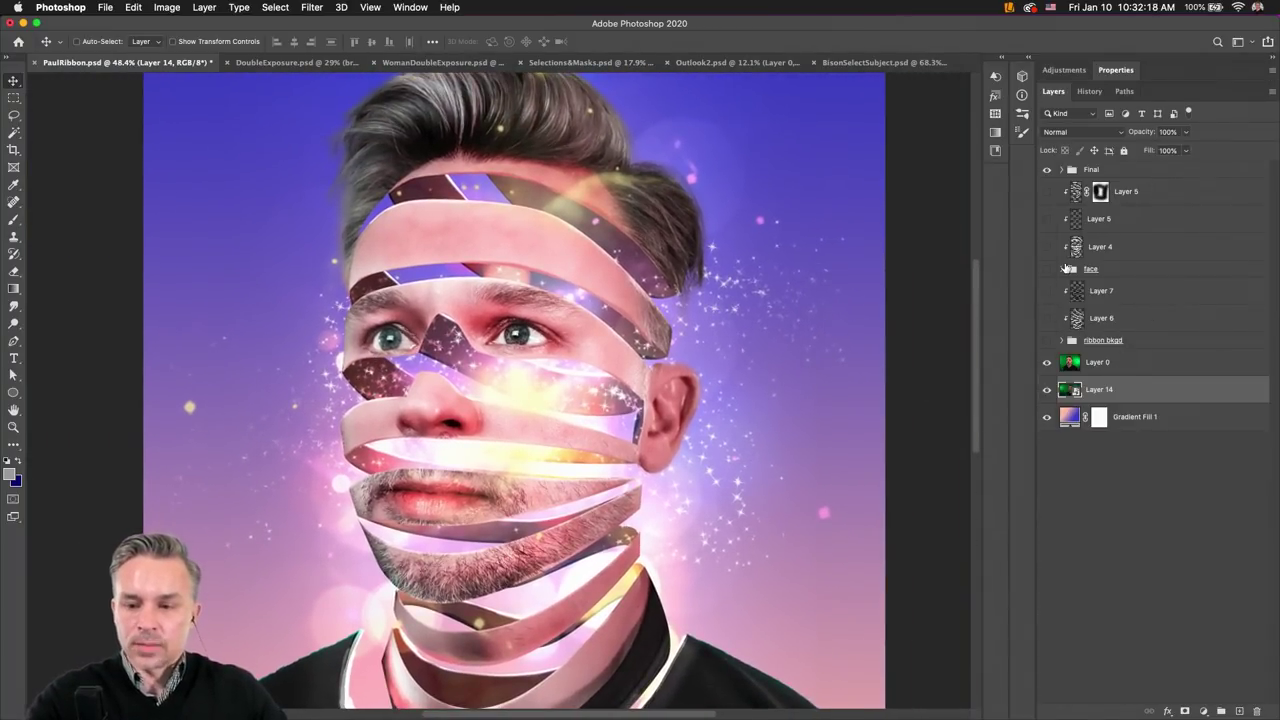
pyautogui.click(1063, 171)
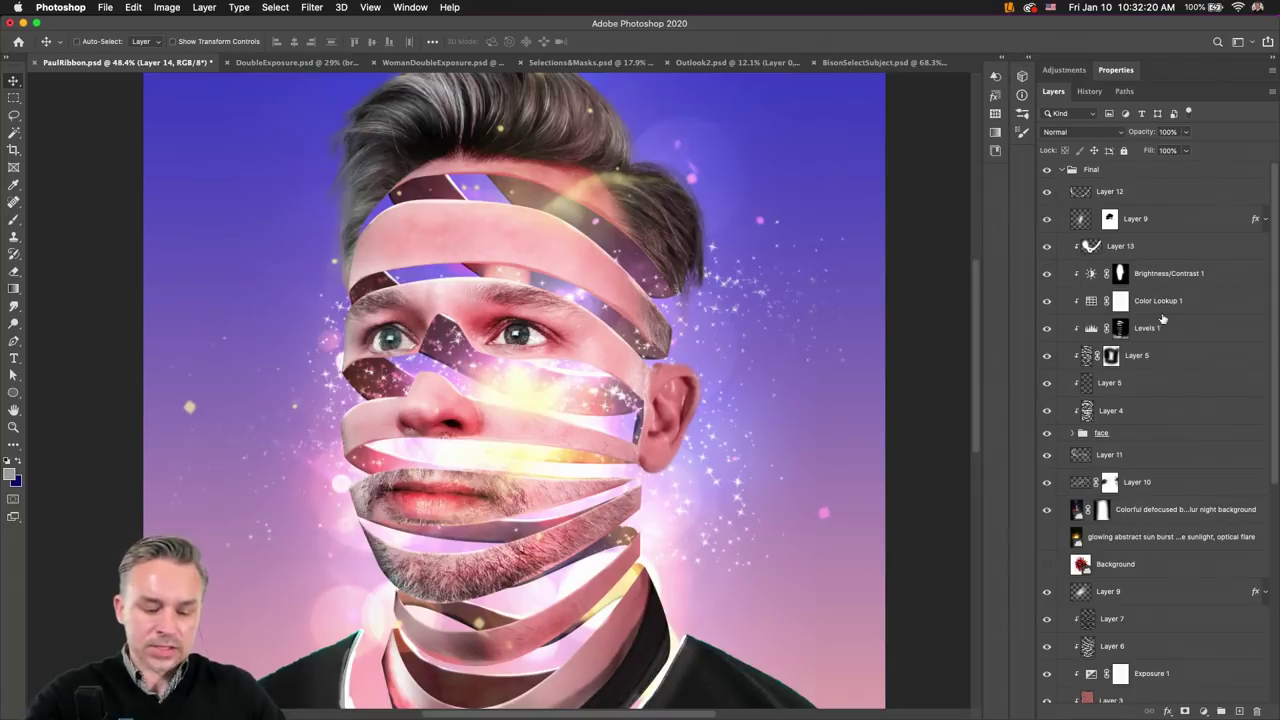
pyautogui.click(1062, 172)
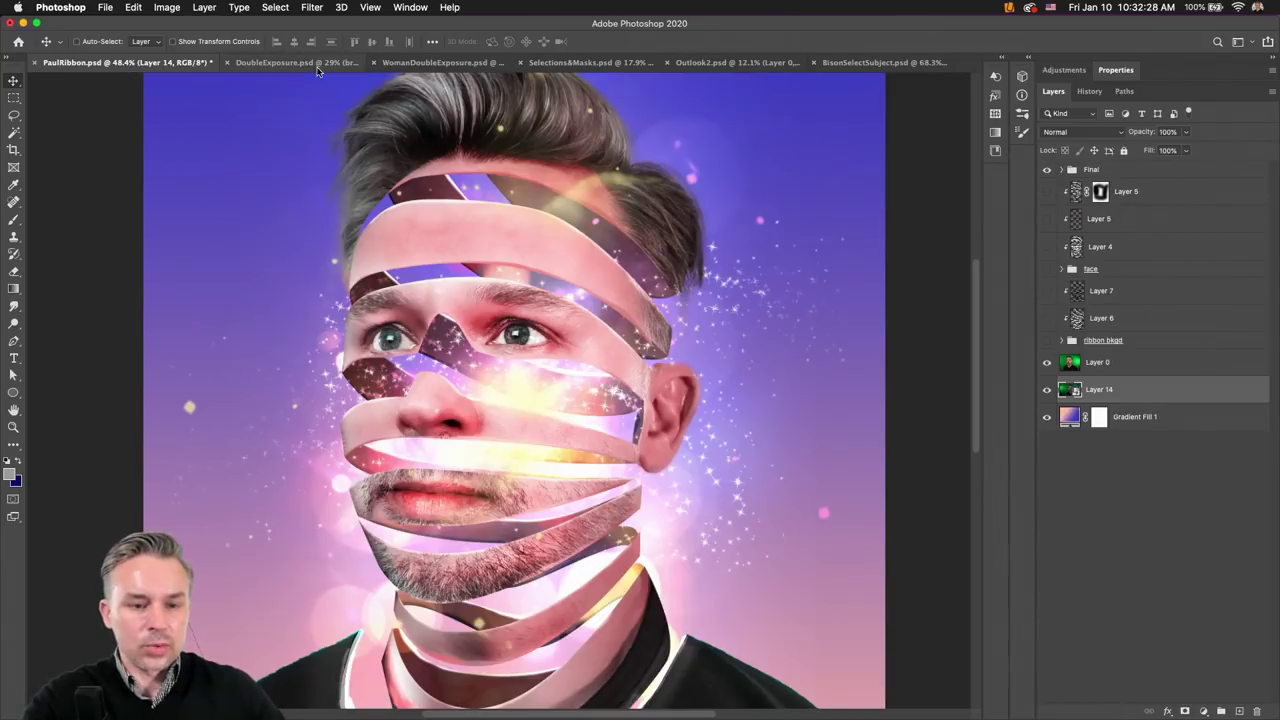
# - Tile all open documents, compare the composites and show DoubleExposure.psd on its own with its layers
pyautogui.press('super+alt+shift+t')
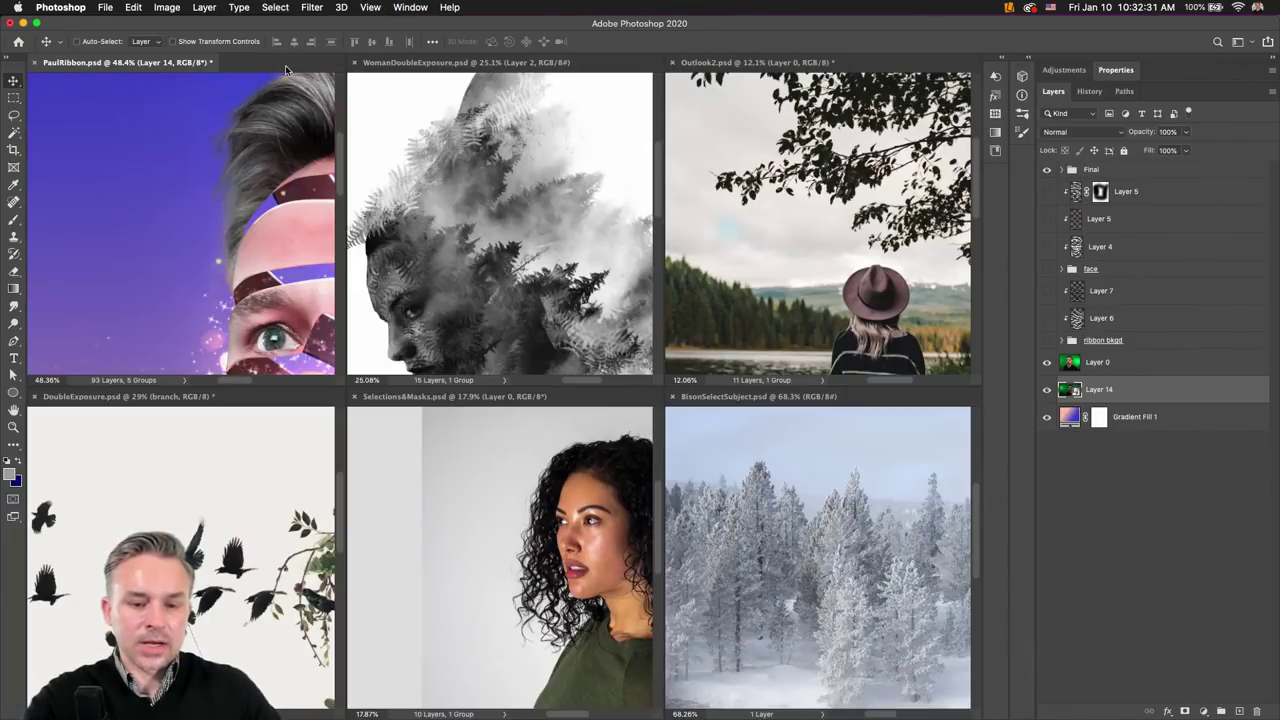
pyautogui.click(446, 234)
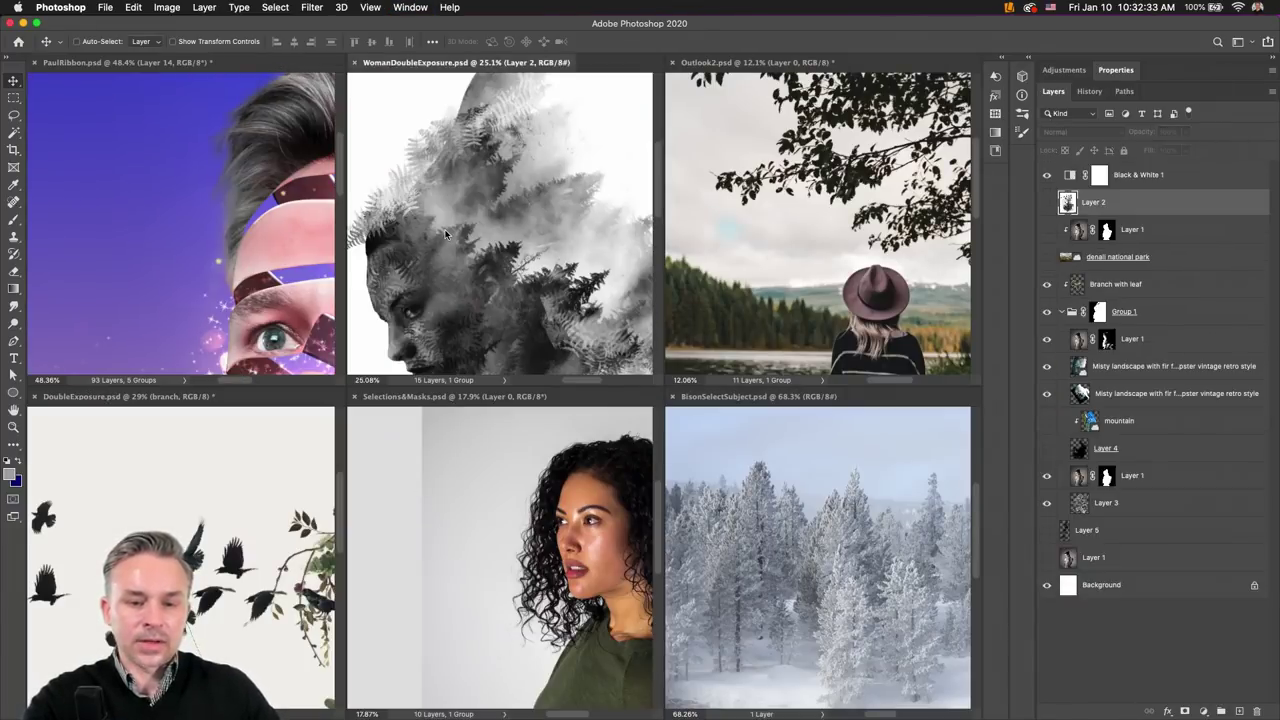
pyautogui.click(213, 521)
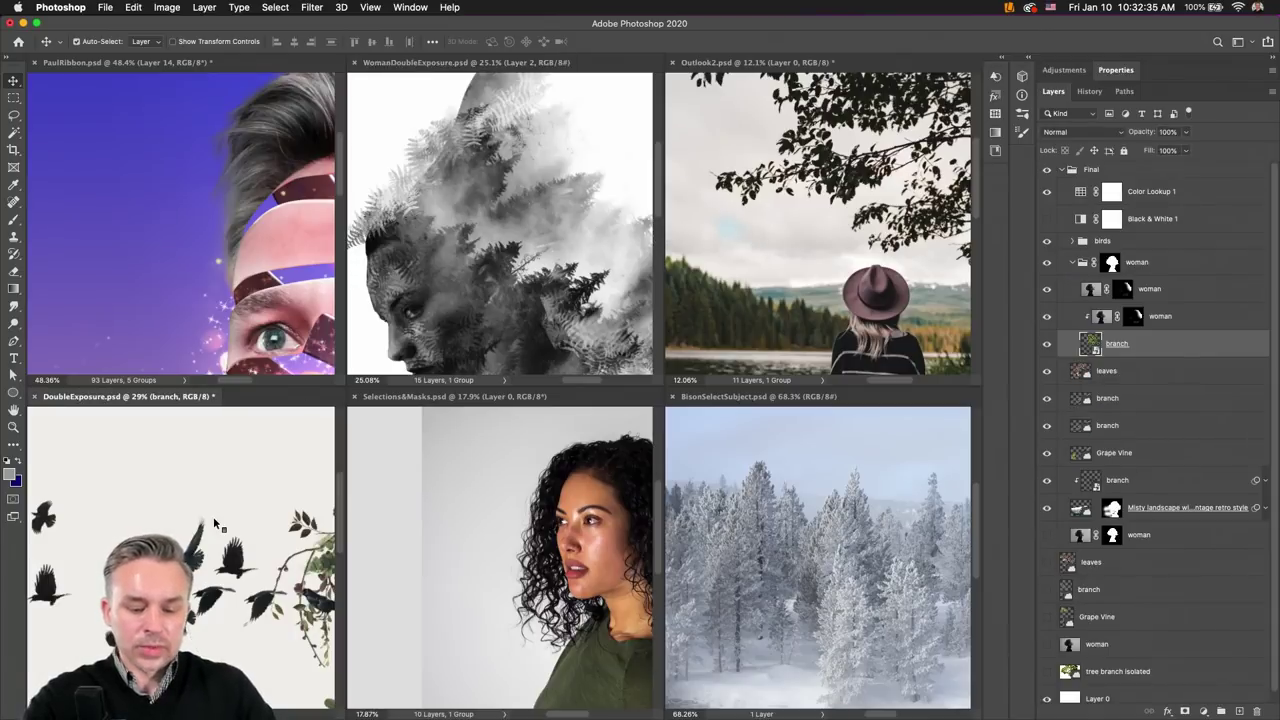
pyautogui.press('super+alt+shift+c')
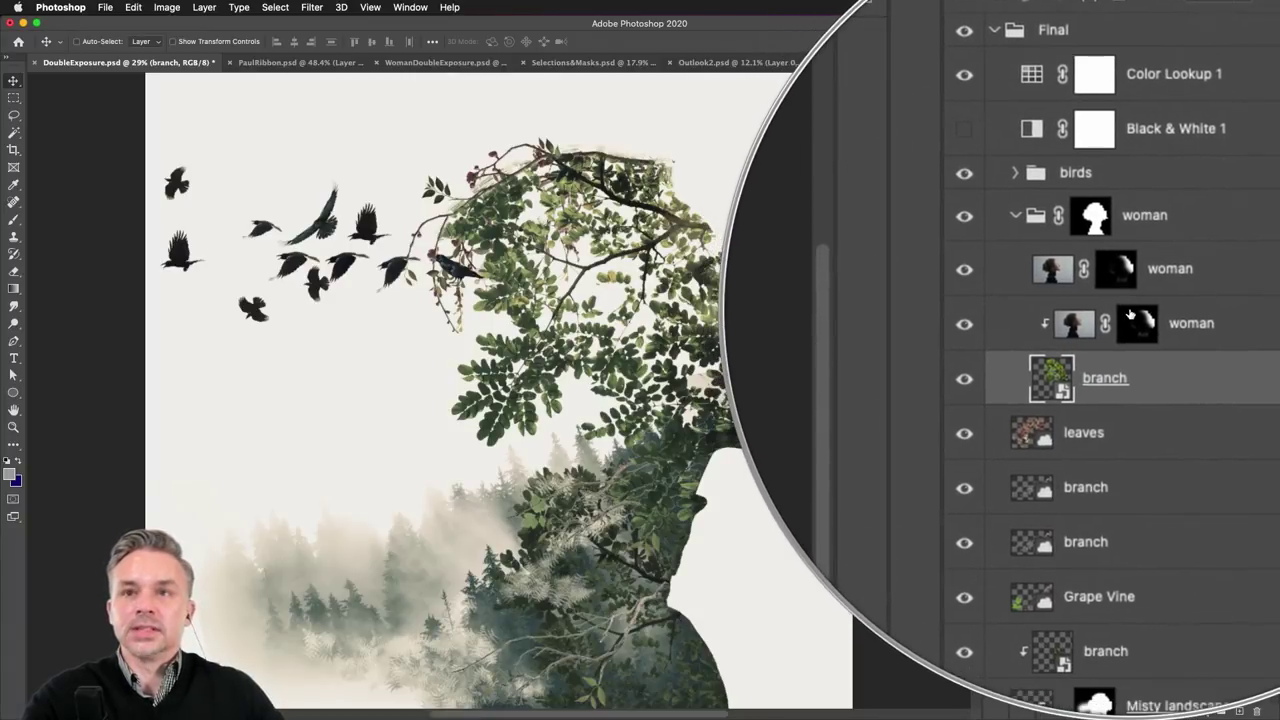
# - Tile all documents again, make Outlook2.psd the active one and return to a single-document view
pyautogui.press('super+alt+shift+c')
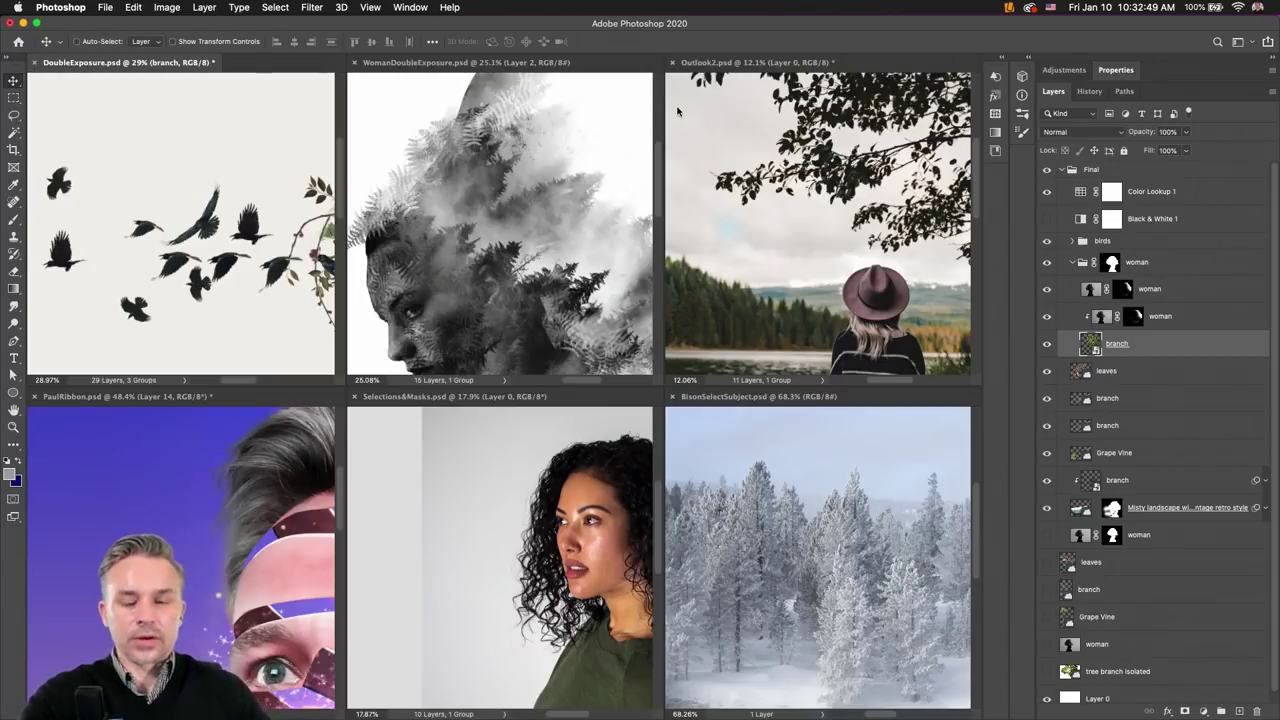
pyautogui.click(729, 252)
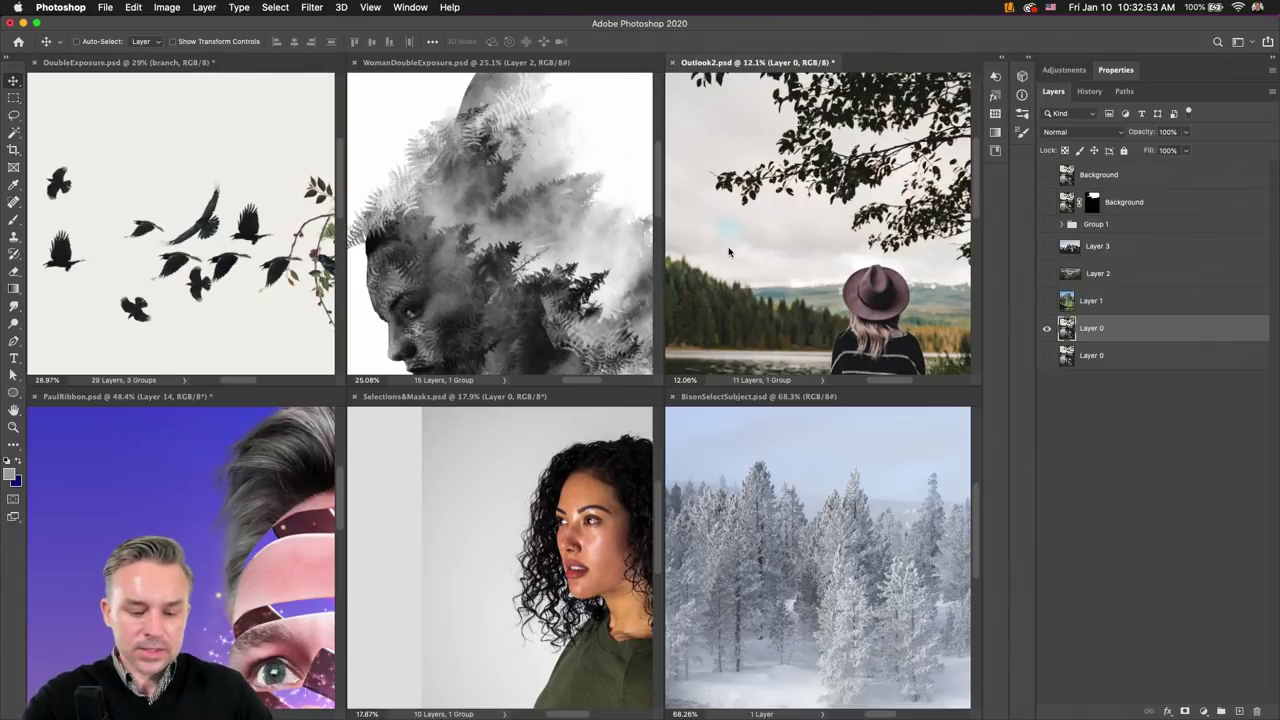
pyautogui.press('super+alt+t')
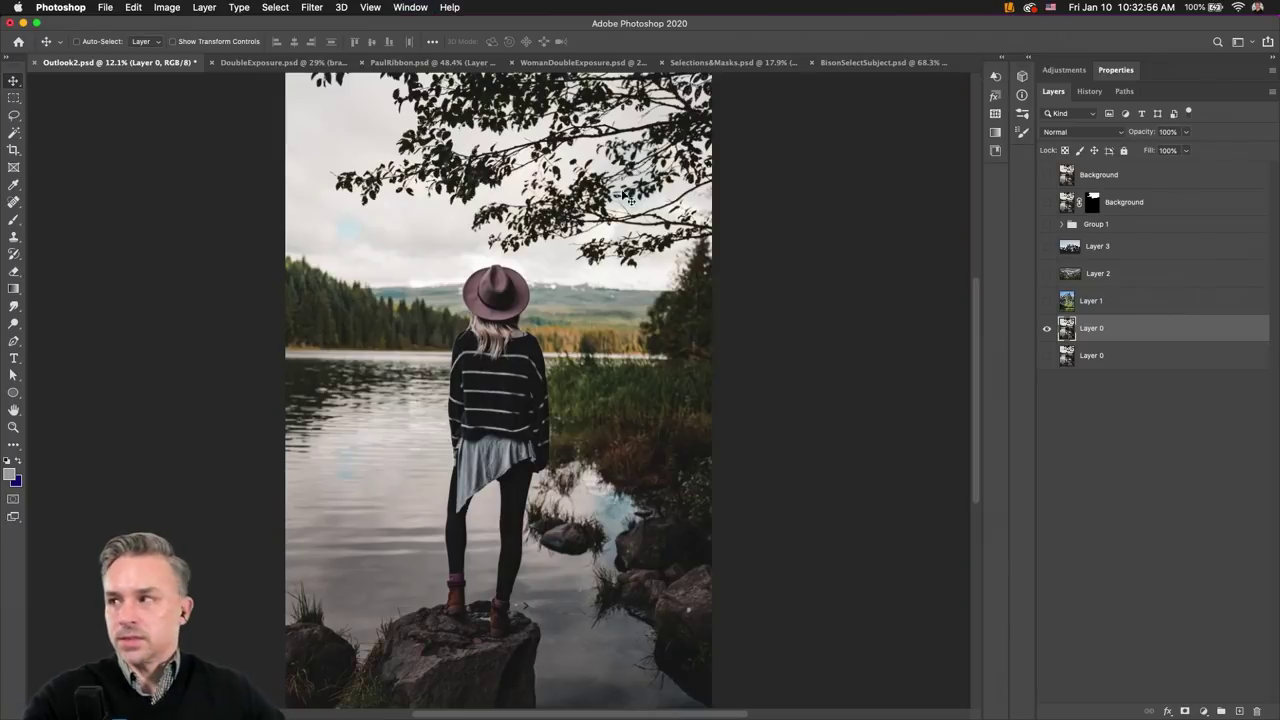
# - Examine the lake photo as a whole and up close around the woman's hat, hair and sweater
pyautogui.press('super+plus')
pyautogui.press('super+plus')
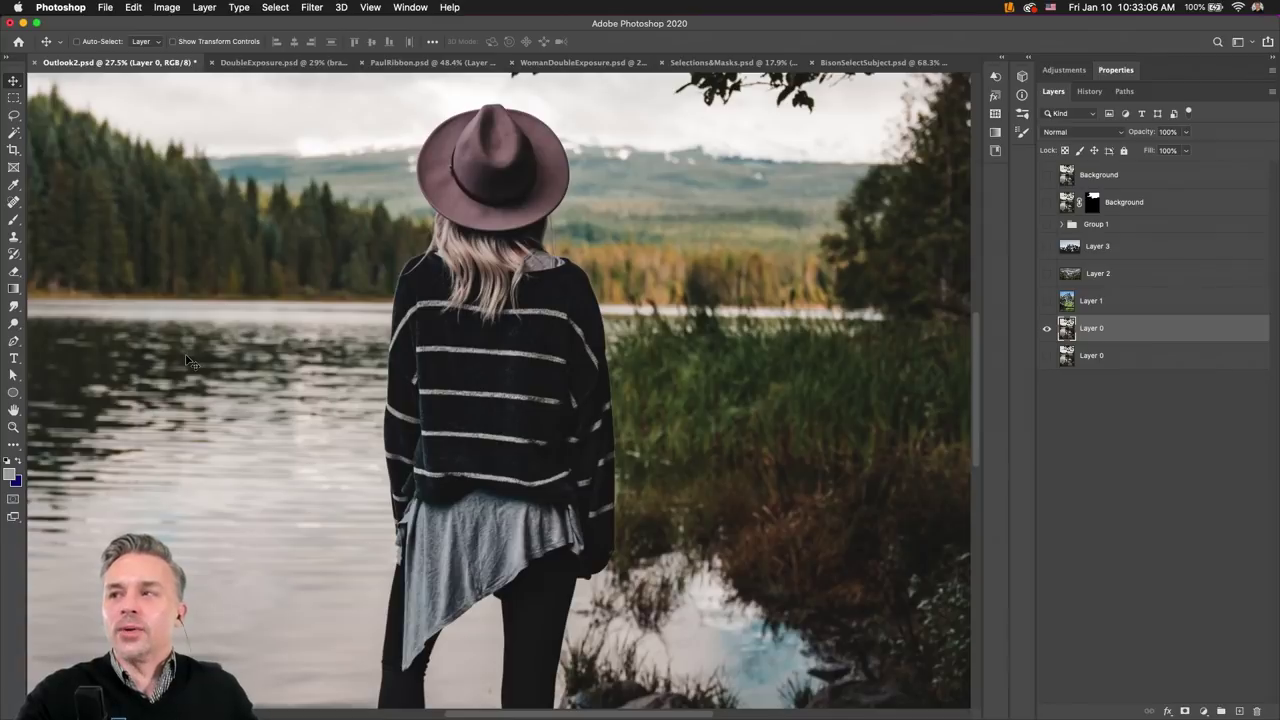
pyautogui.press('super+0')
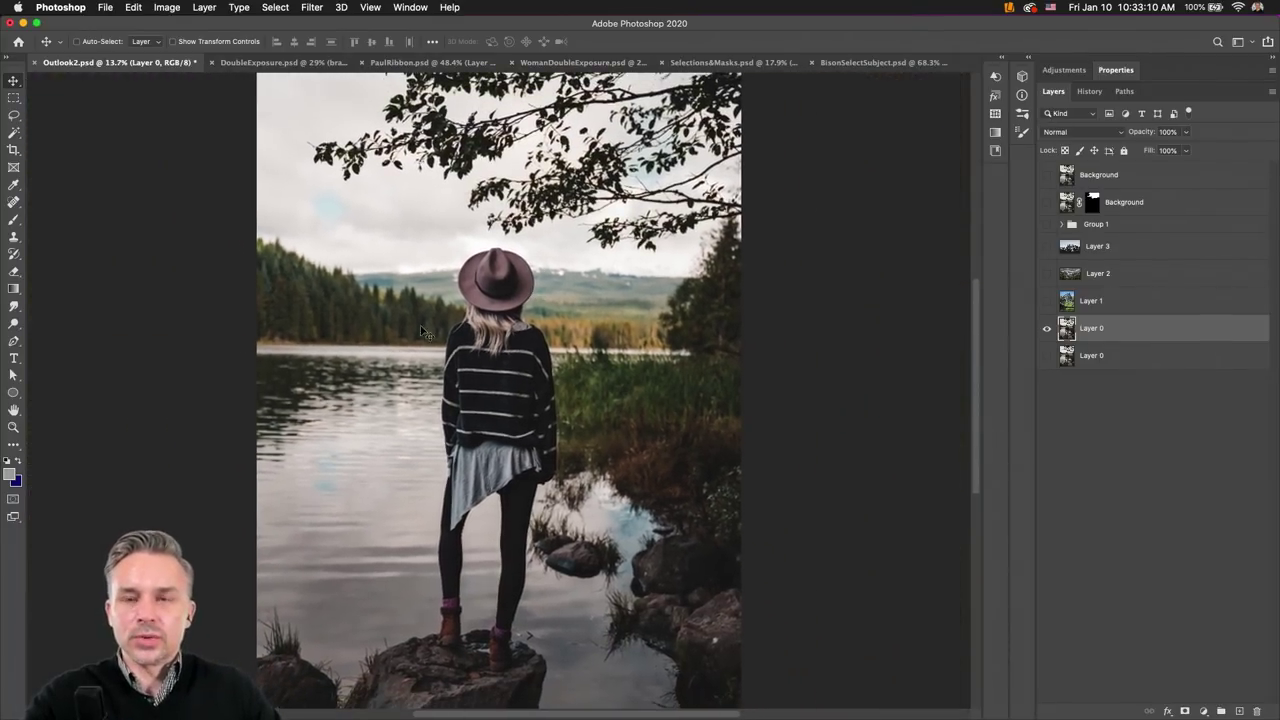
pyautogui.scroll(-1, 500, 307)
pyautogui.scroll(2, 500, 307)
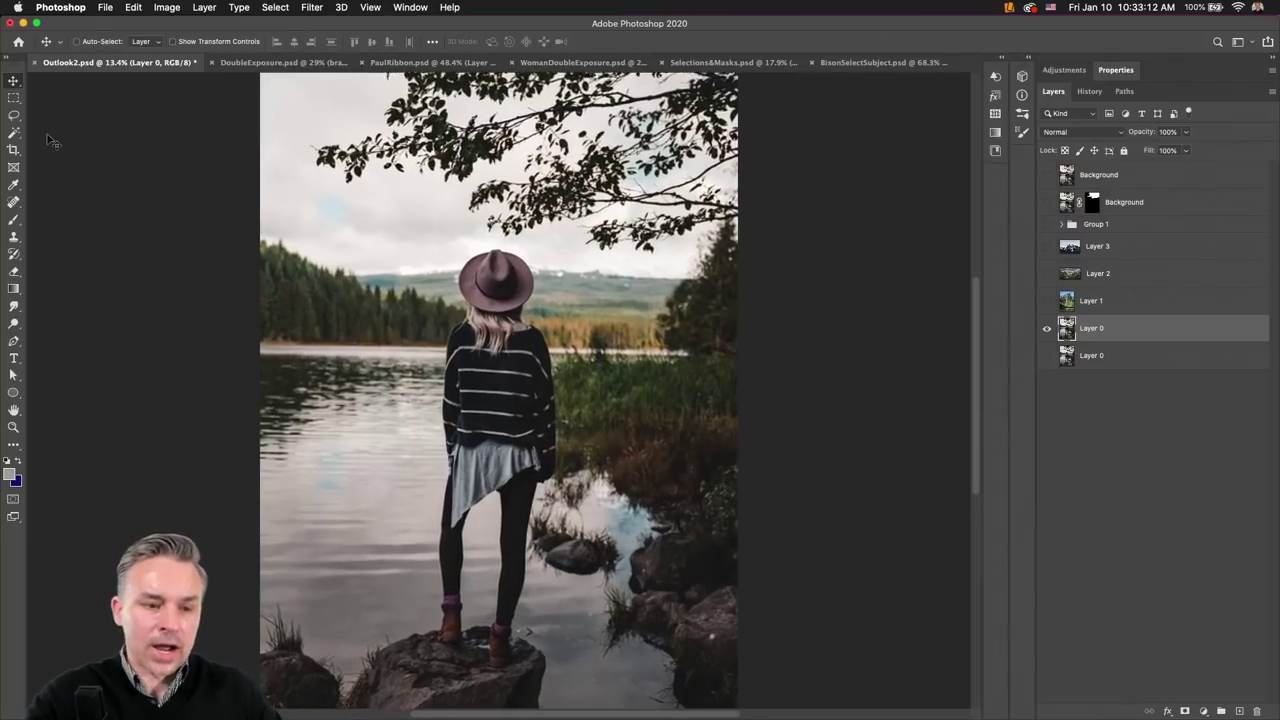
pyautogui.moveTo(217, 220)
pyautogui.mouseDown()
pyautogui.moveTo(255, 200)
pyautogui.moveTo(225, 202)
pyautogui.mouseUp()
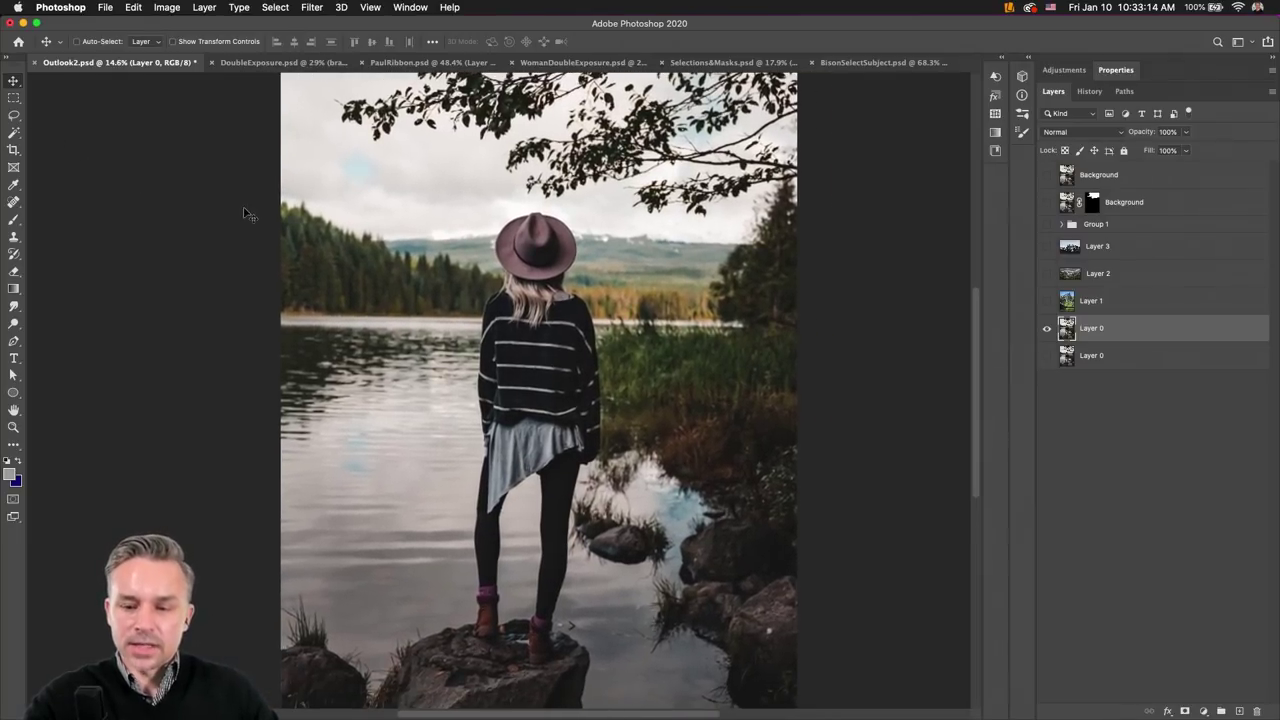
pyautogui.press('super+equal')
pyautogui.press('super+equal')
pyautogui.moveTo(397, 197); pyautogui.dragTo(369, 249)
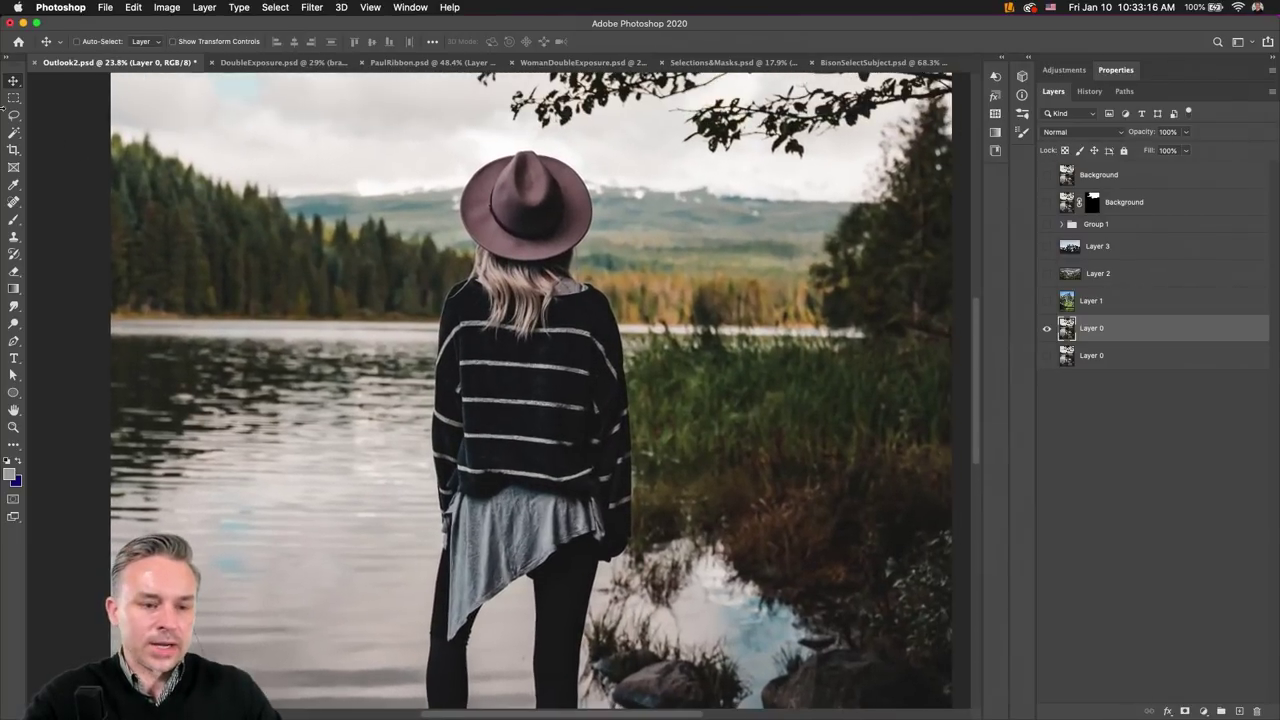
# - Activate the Magic Wand tool and set its tolerance to 32
pyautogui.click(14, 133)
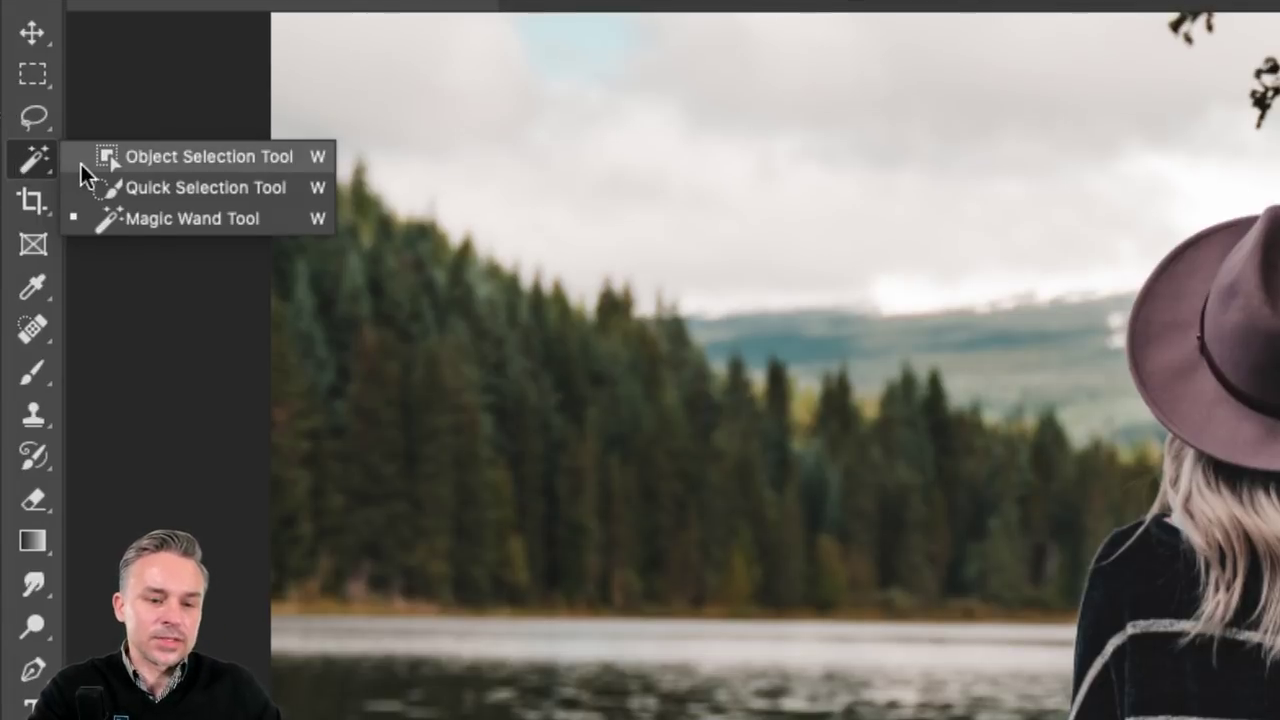
pyautogui.click(128, 221)
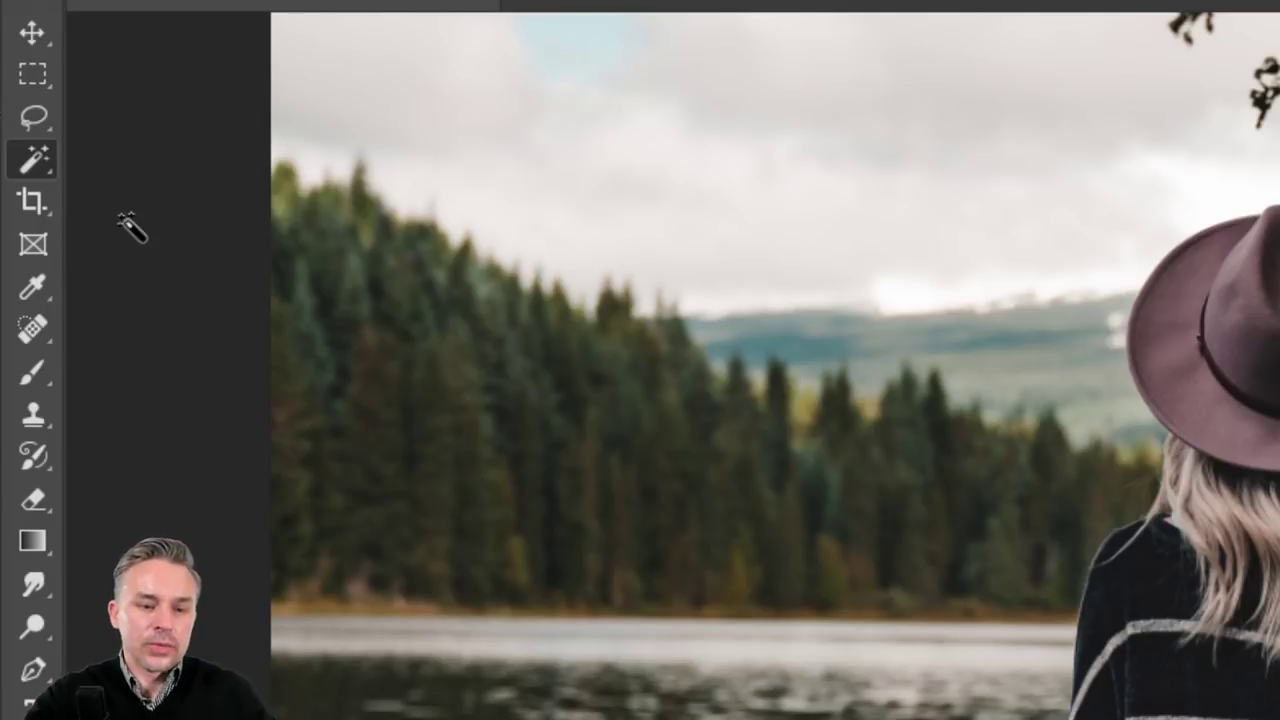
pyautogui.moveTo(814, 320); pyautogui.dragTo(352, 267)
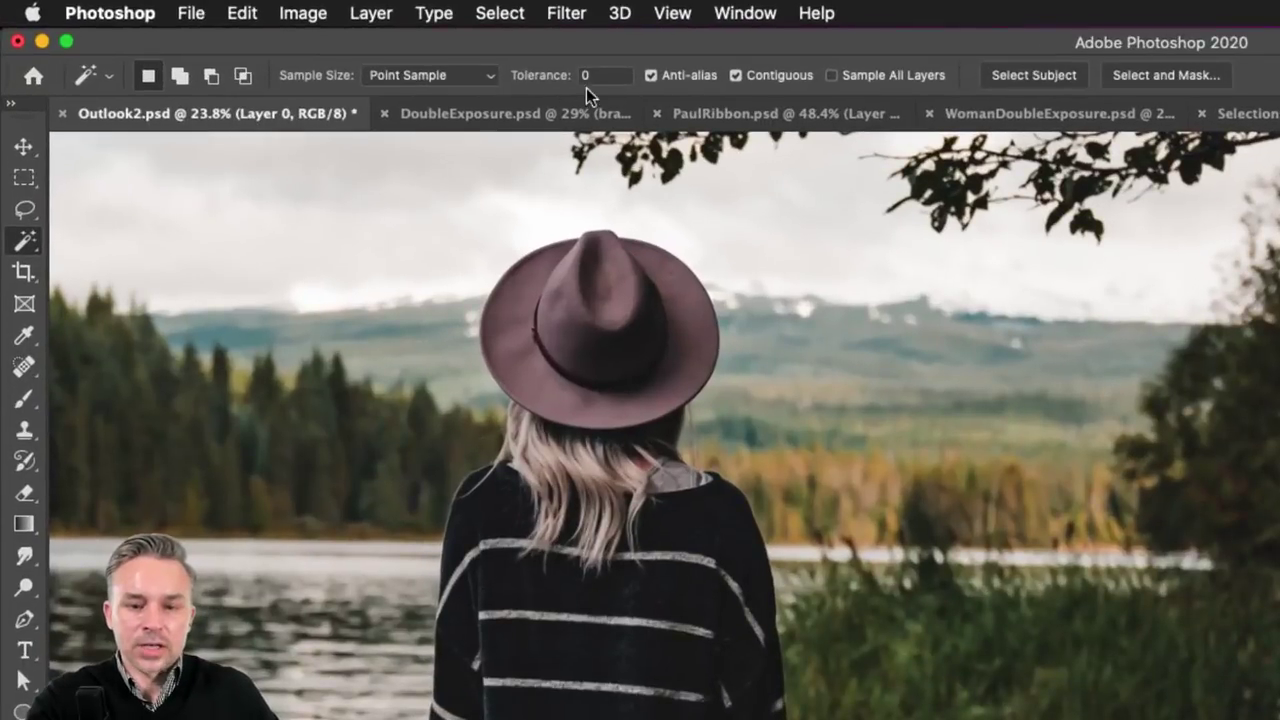
pyautogui.moveTo(514, 78); pyautogui.dragTo(560, 84)
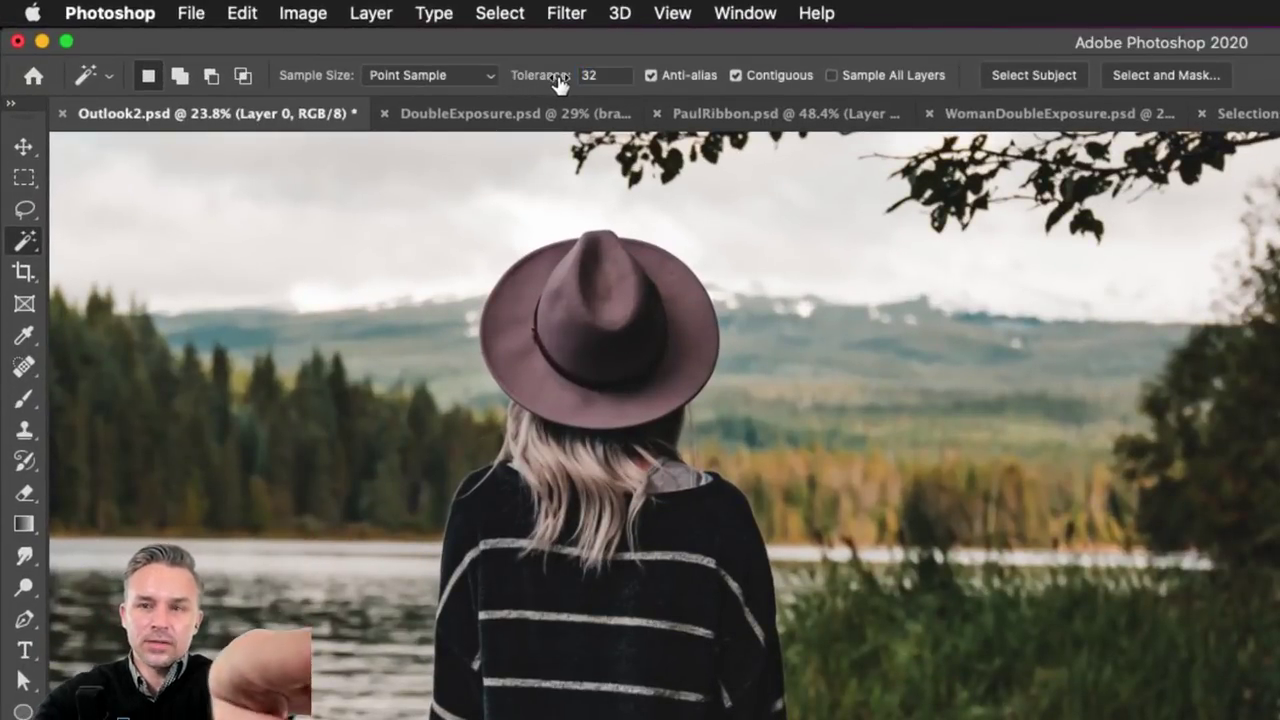
# - Select the woman's hat with the Magic Wand, adding the crown, brim and hatband areas to the first sample
pyautogui.click(578, 310)
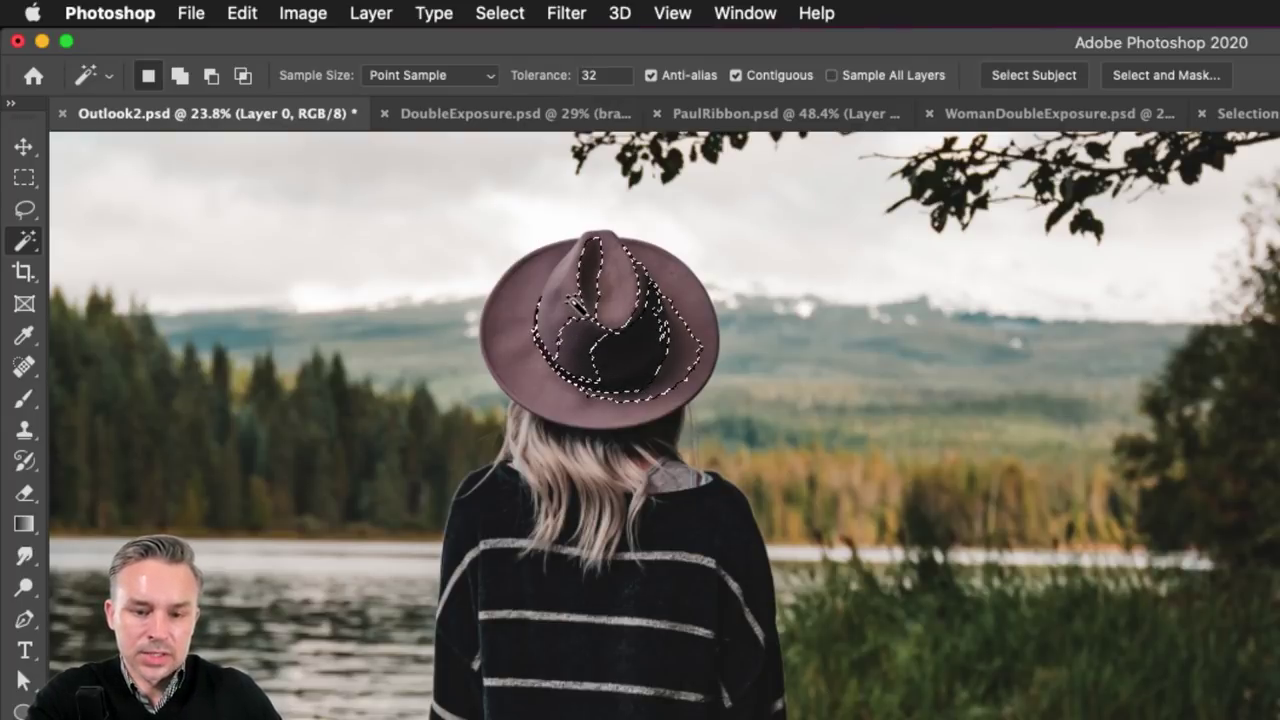
pyautogui.keyDown('shift'); pyautogui.click(563, 318); pyautogui.keyUp('shift')
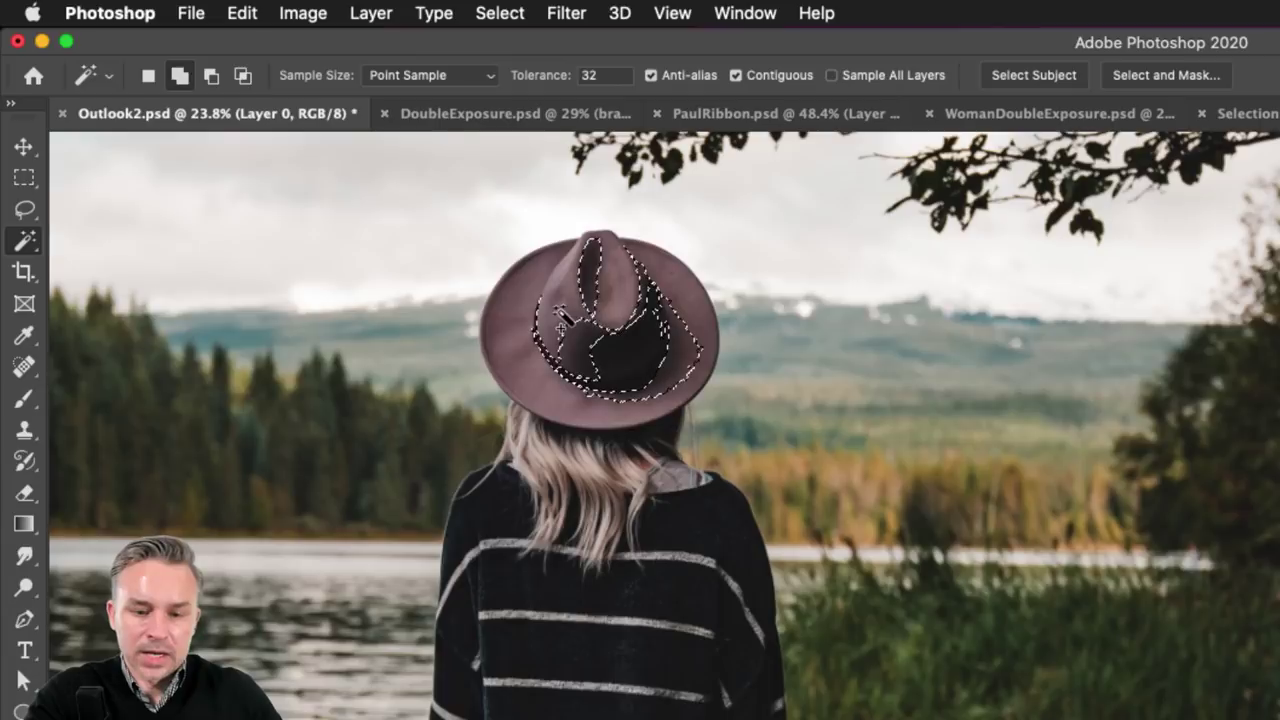
pyautogui.click(565, 320)
pyautogui.click(600, 306)
pyautogui.click(603, 375)
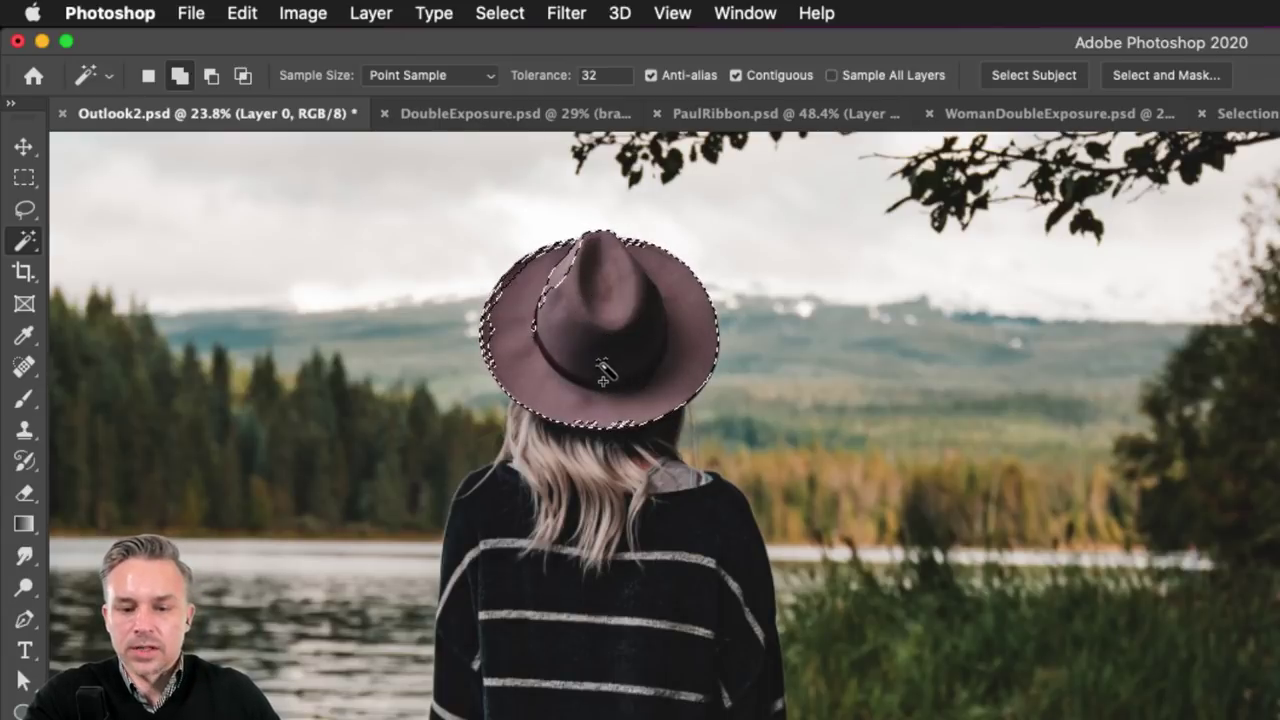
# - Switch to the Quick Selection tool and try to refine the hat selection along the edge of the crown
pyautogui.click(25, 240)
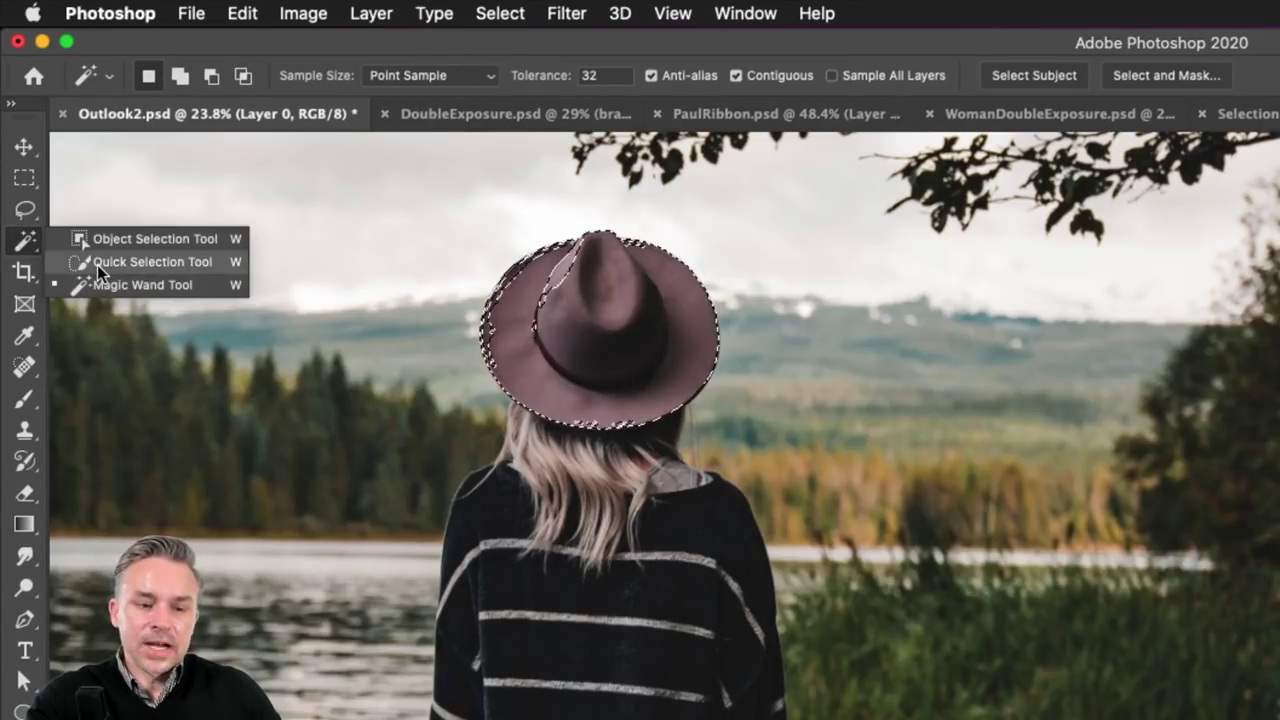
pyautogui.click(140, 262)
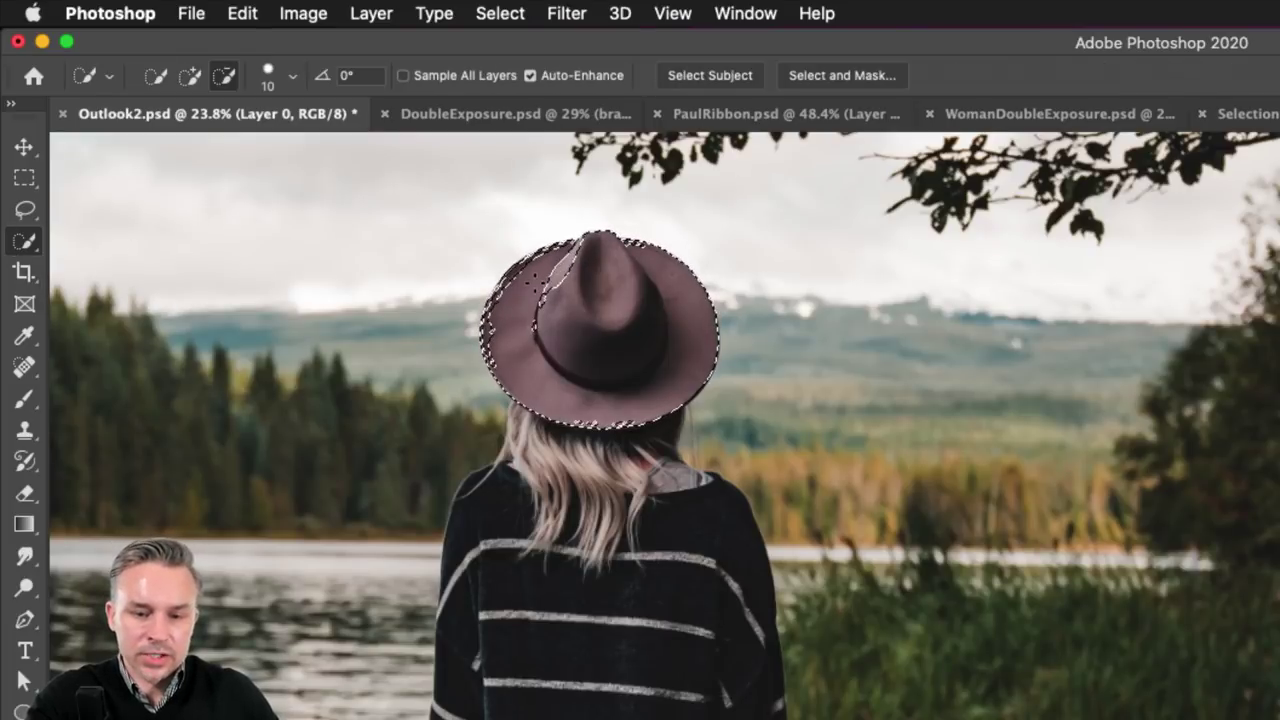
pyautogui.moveTo(572, 283); pyautogui.dragTo(564, 268)
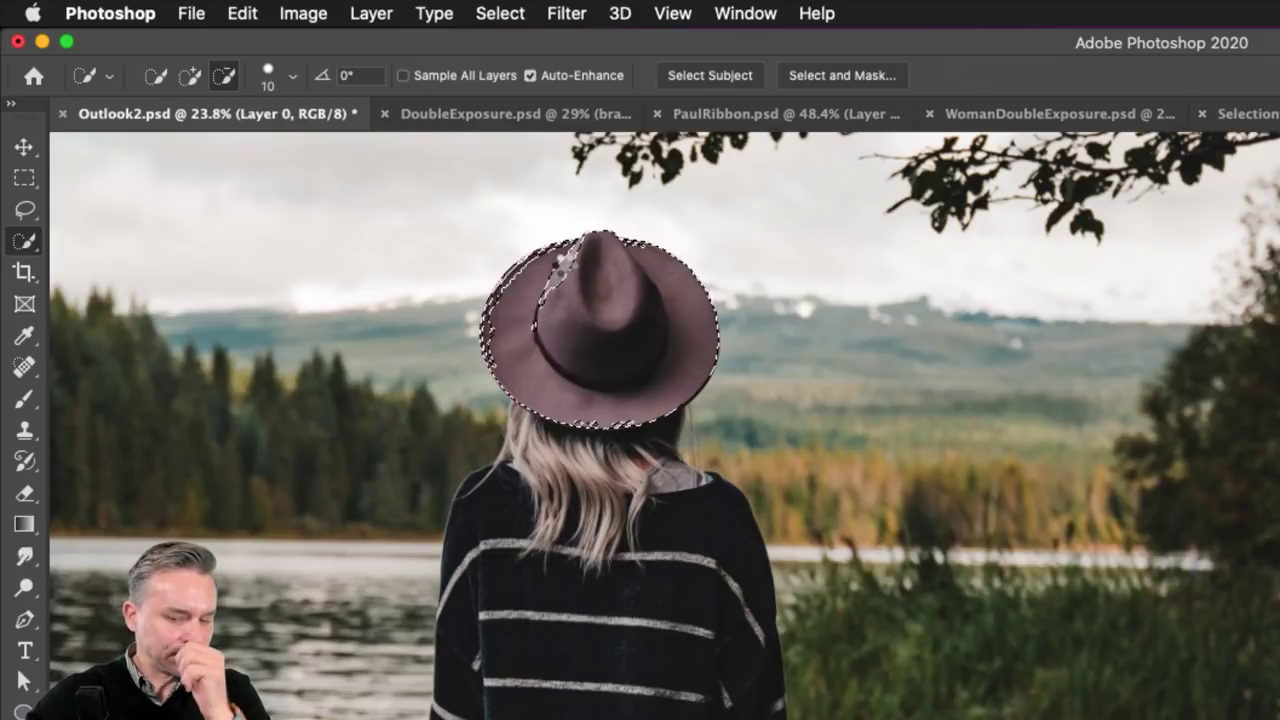
pyautogui.click(565, 262)
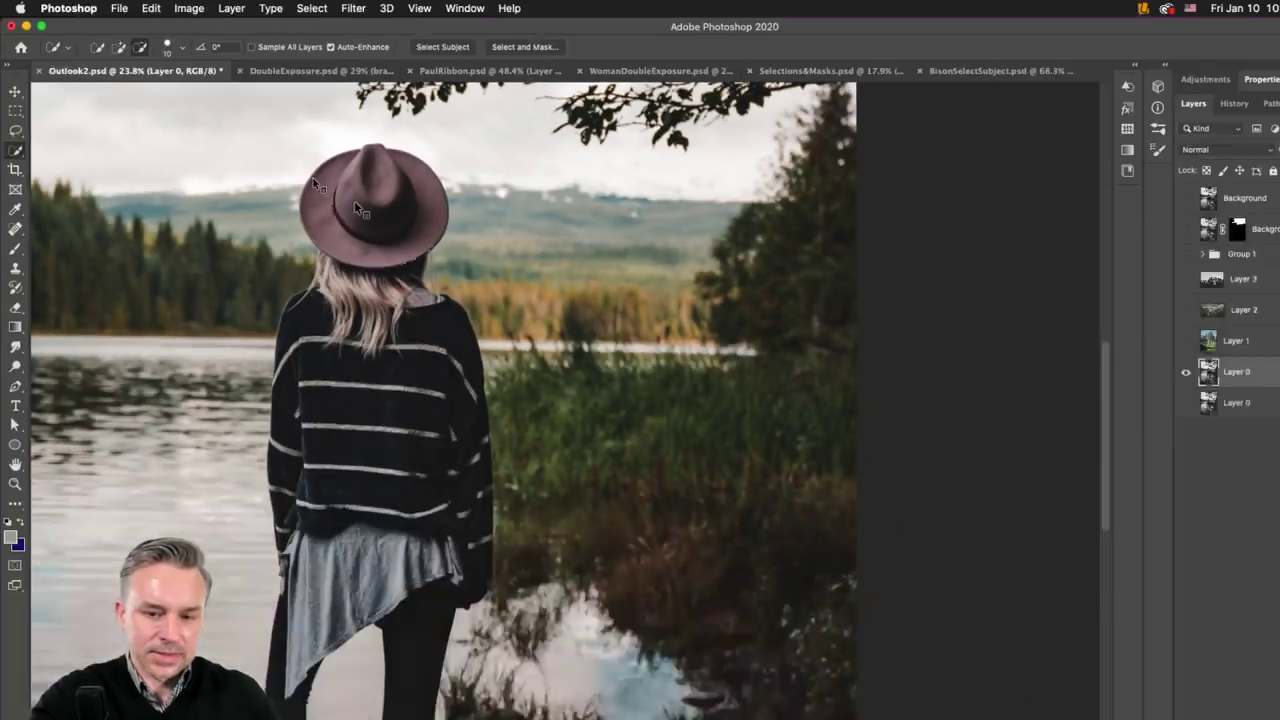
# - Set the Quick Selection tool to make a new selection, after trying its add and subtract modes
pyautogui.scroll(5, 325, 265)
pyautogui.hscroll(-5, 325, 265)
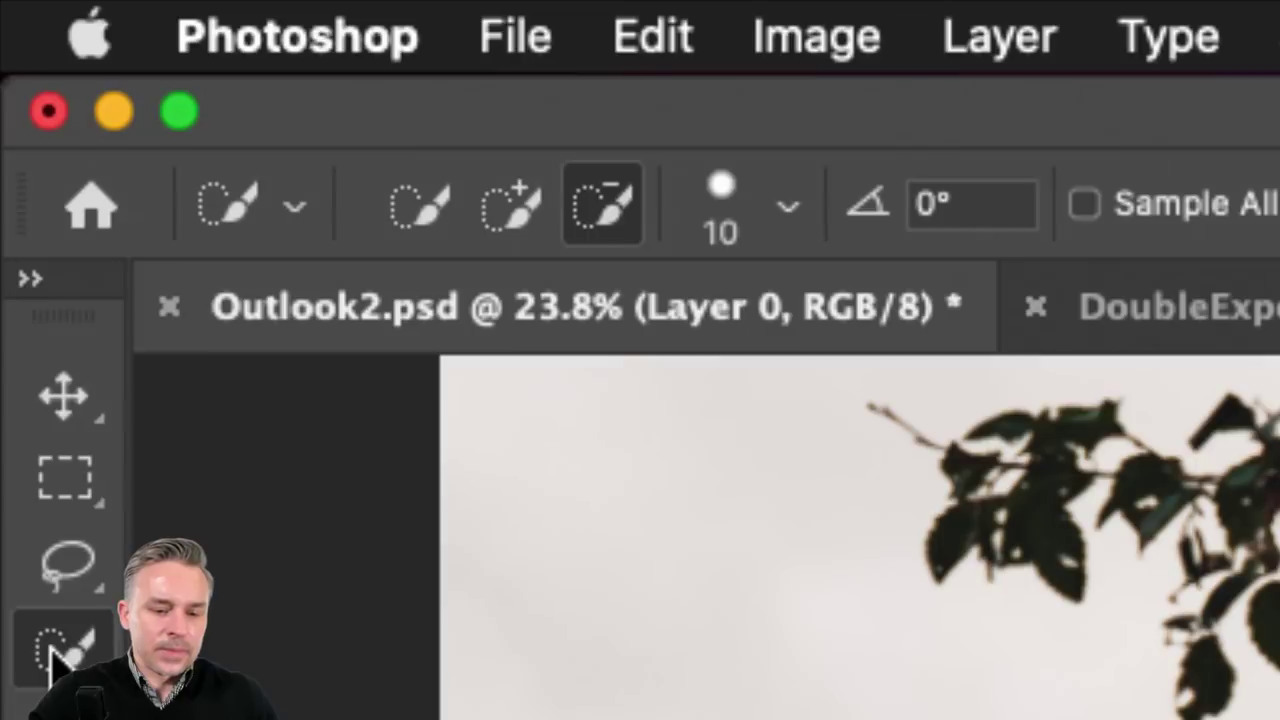
pyautogui.click(418, 225)
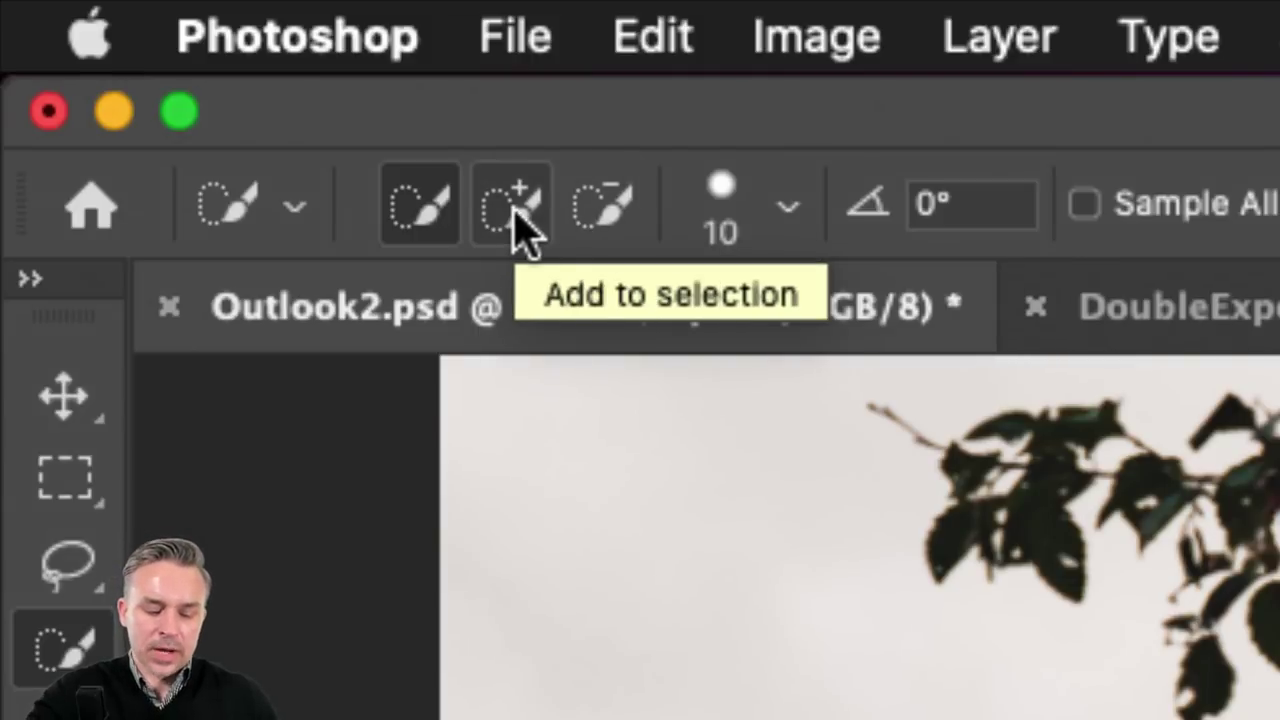
pyautogui.press('shift')
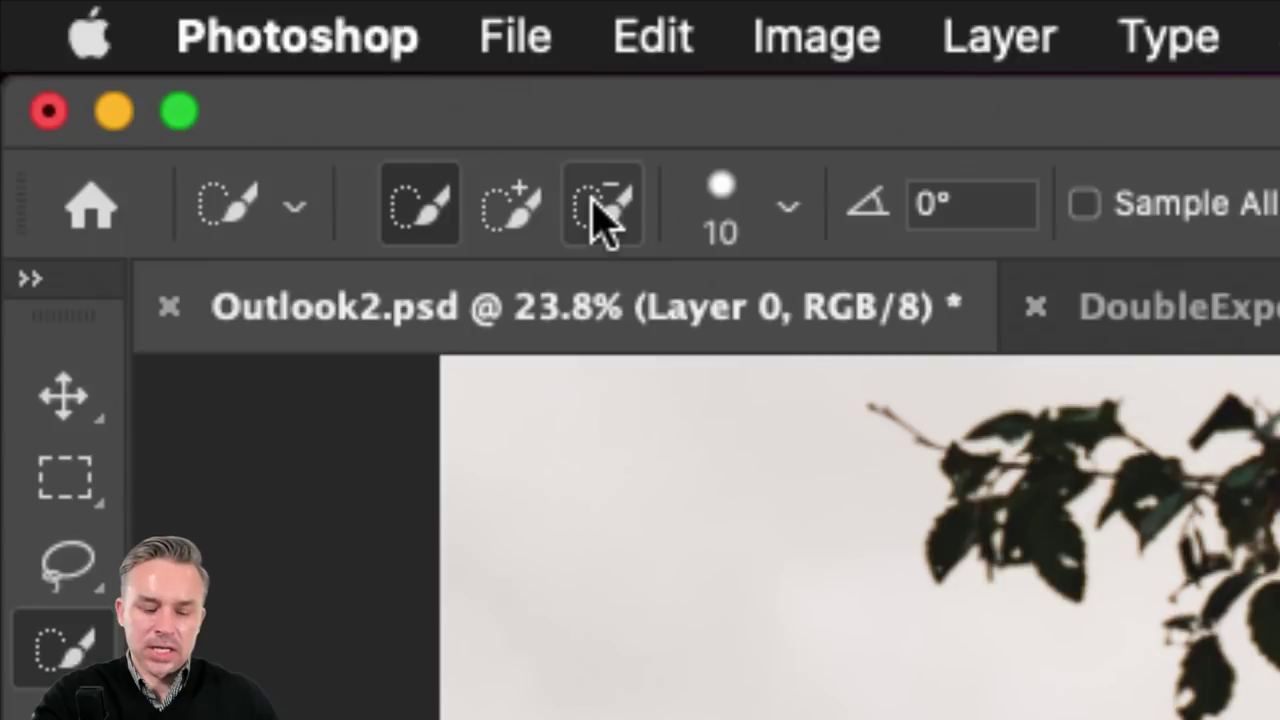
pyautogui.press('alt')
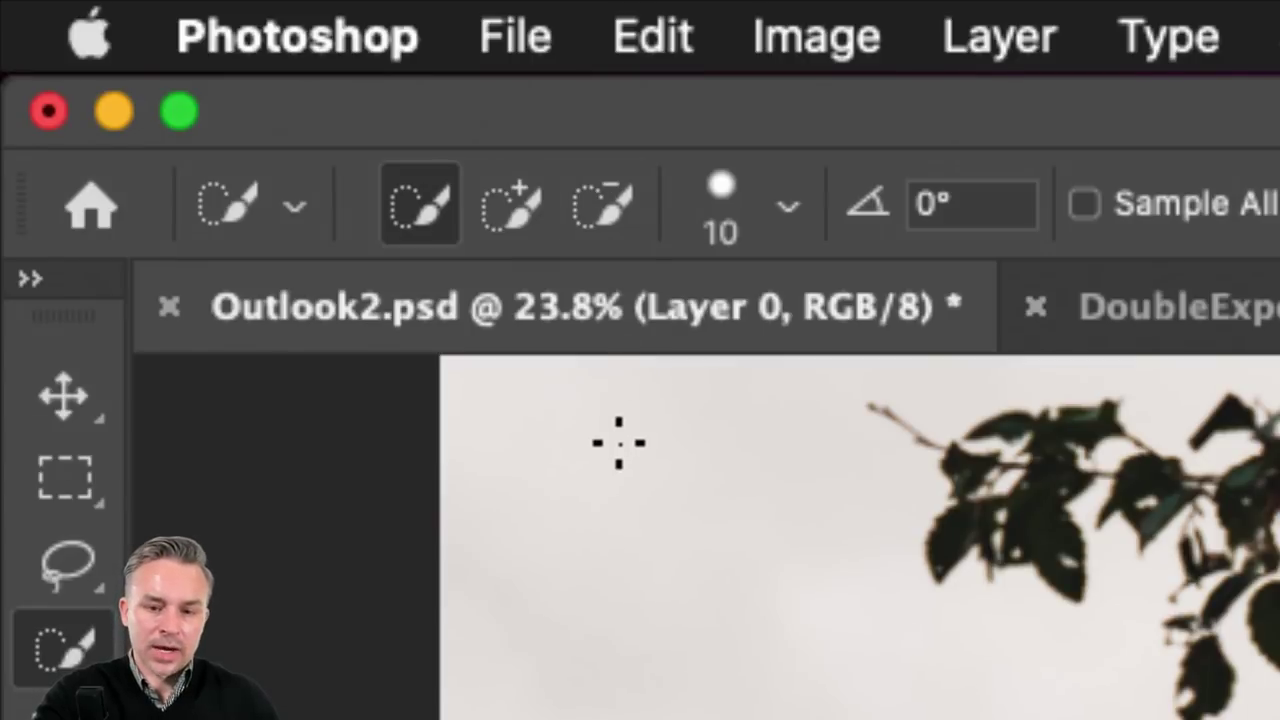
pyautogui.press('alt')
pyautogui.press('shift')
pyautogui.press('alt')
pyautogui.press('shift')
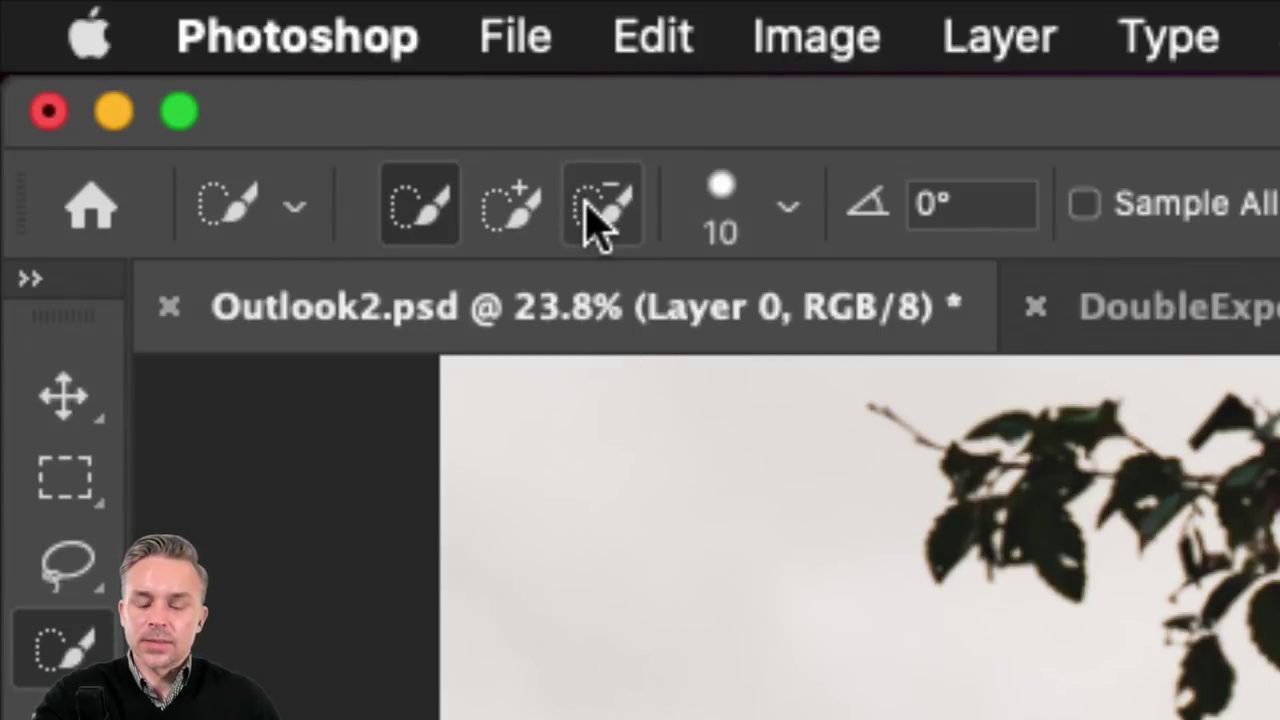
pyautogui.click(586, 204)
pyautogui.click(422, 205)
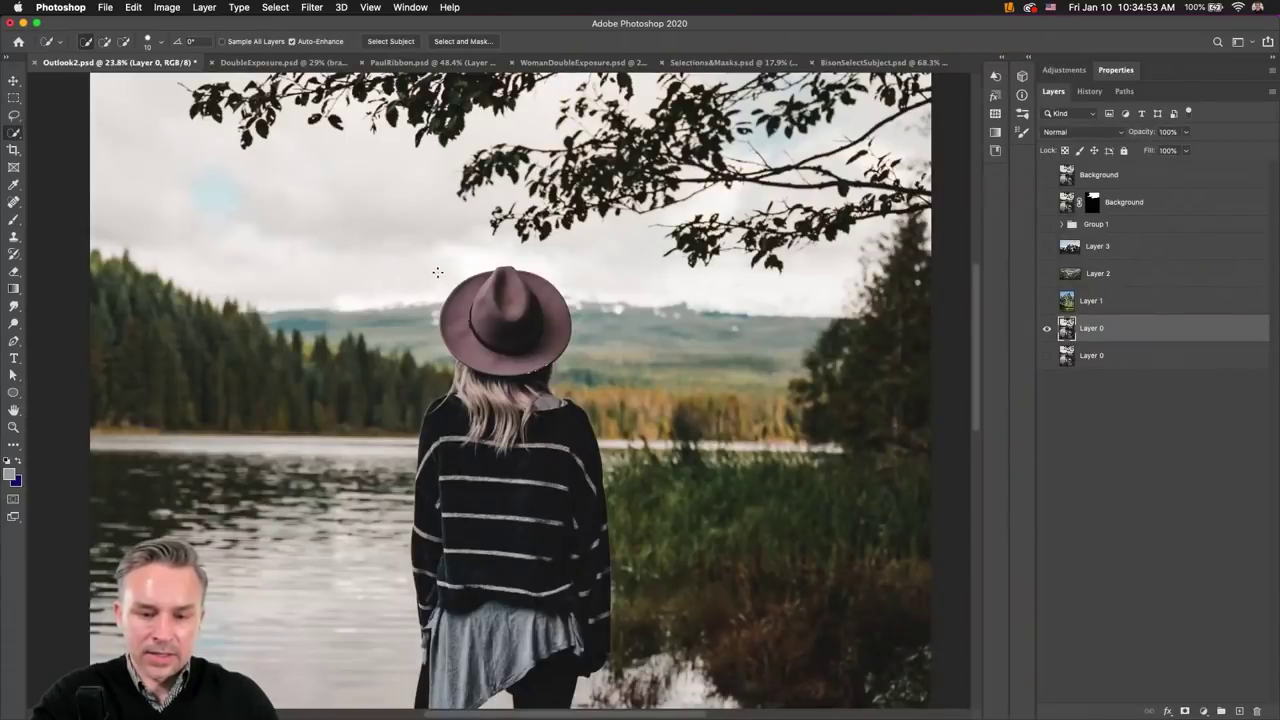
# - Enlarge the Quick Selection brush to 60 and try a selection stroke over the woman's hat, clearing the selection
pyautogui.scroll(3, 437, 272)
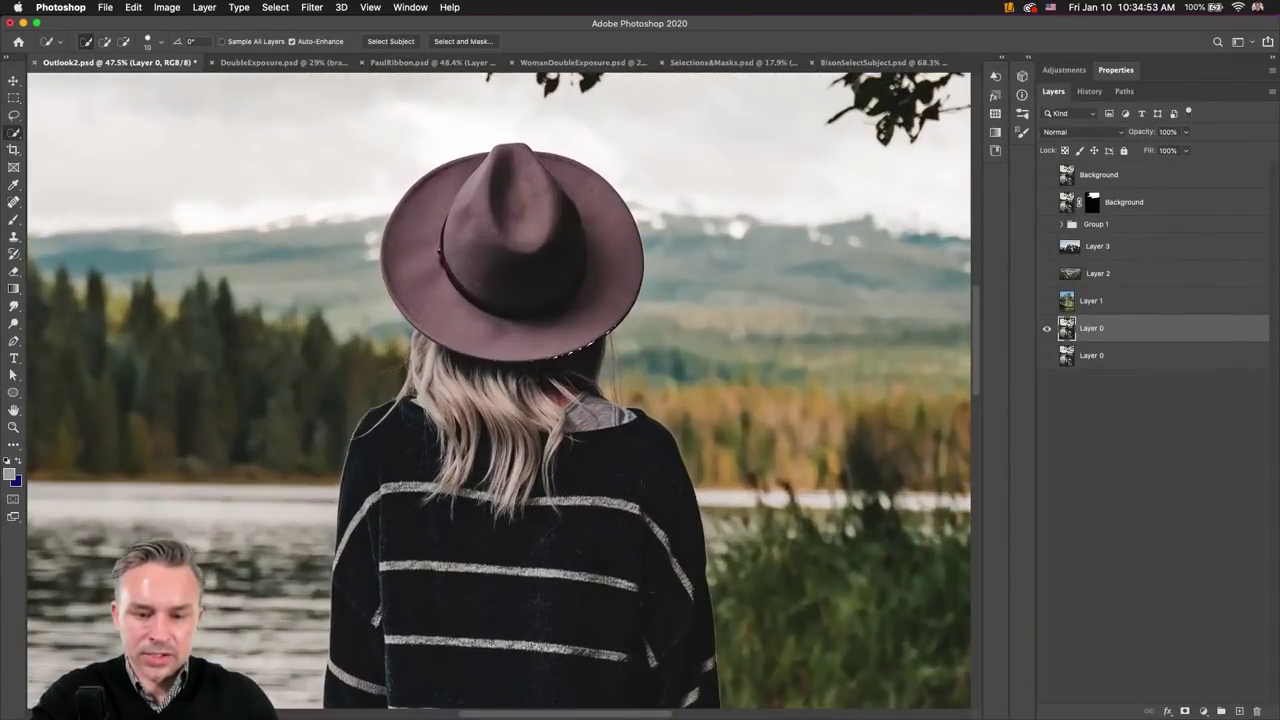
pyautogui.scroll(2, 483, 347)
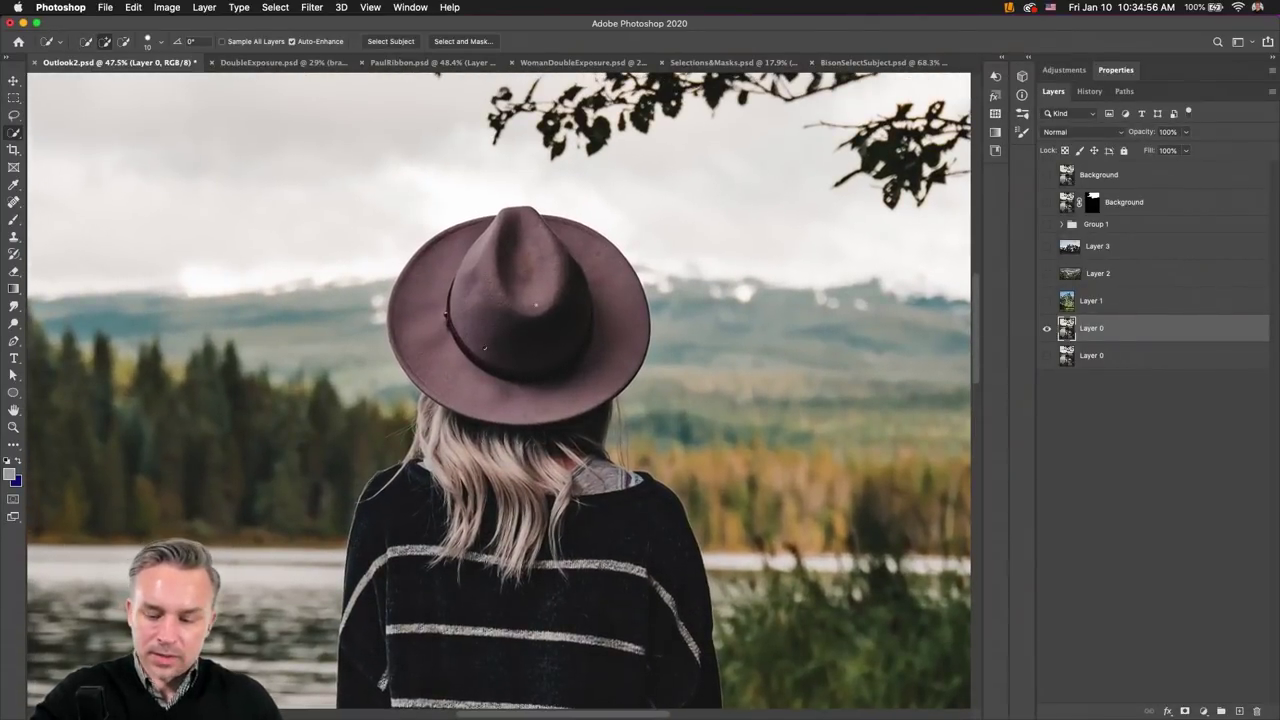
pyautogui.press(']')
pyautogui.moveTo(476, 368)
pyautogui.mouseDown()
pyautogui.moveTo(564, 284)
pyautogui.moveTo(572, 296)
pyautogui.moveTo(512, 378)
pyautogui.moveTo(483, 454)
pyautogui.moveTo(495, 414)
pyautogui.moveTo(490, 631)
pyautogui.moveTo(562, 487)
pyautogui.moveTo(636, 545)
pyautogui.moveTo(651, 623)
pyautogui.mouseUp()
pyautogui.press('super+d')
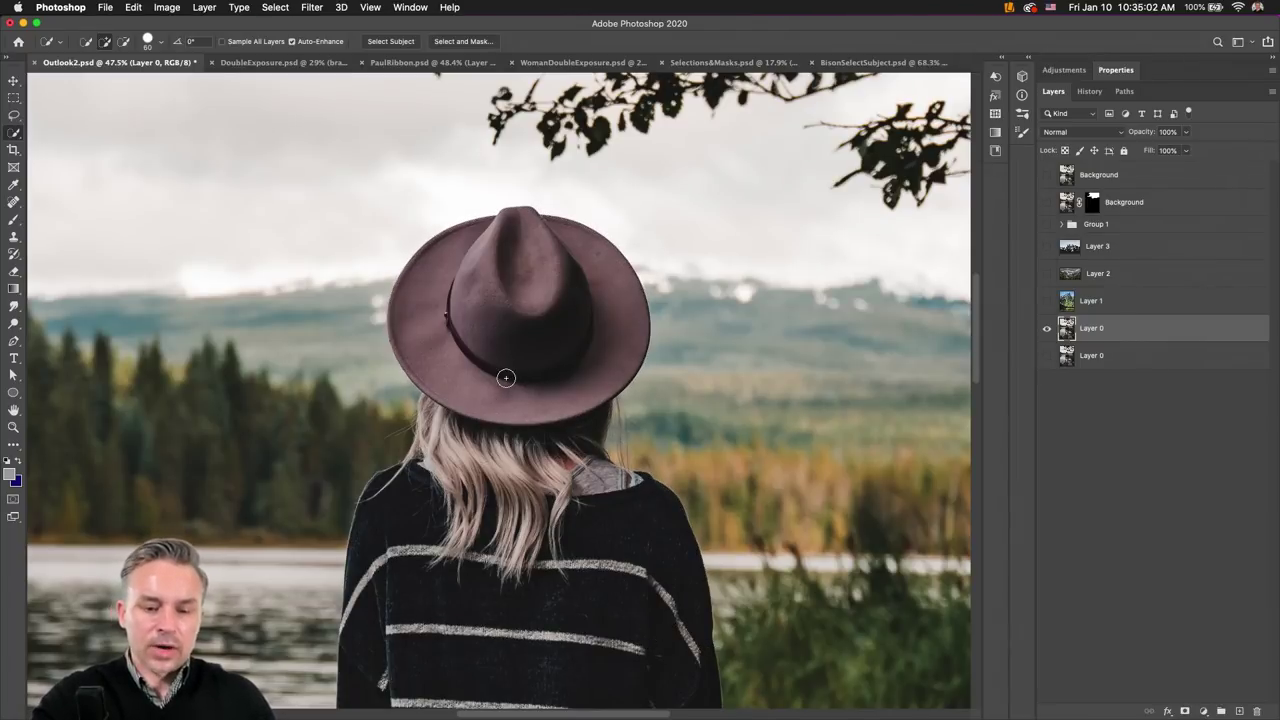
# - With the Quick Selection tool active, select the whole woman automatically using the Select Subject command
pyautogui.scroll(-3, 506, 374)
pyautogui.moveTo(462, 456); pyautogui.dragTo(461, 289)
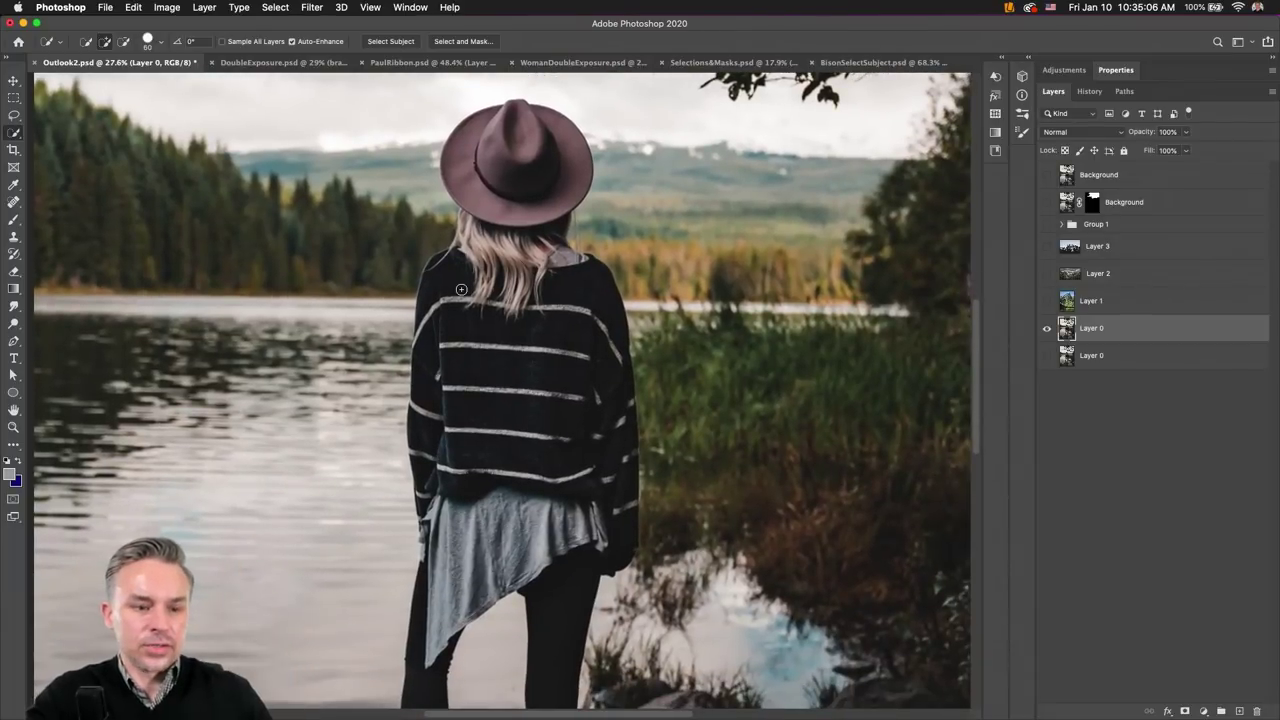
pyautogui.press('super+0')
pyautogui.scroll(-2, 363, 330)
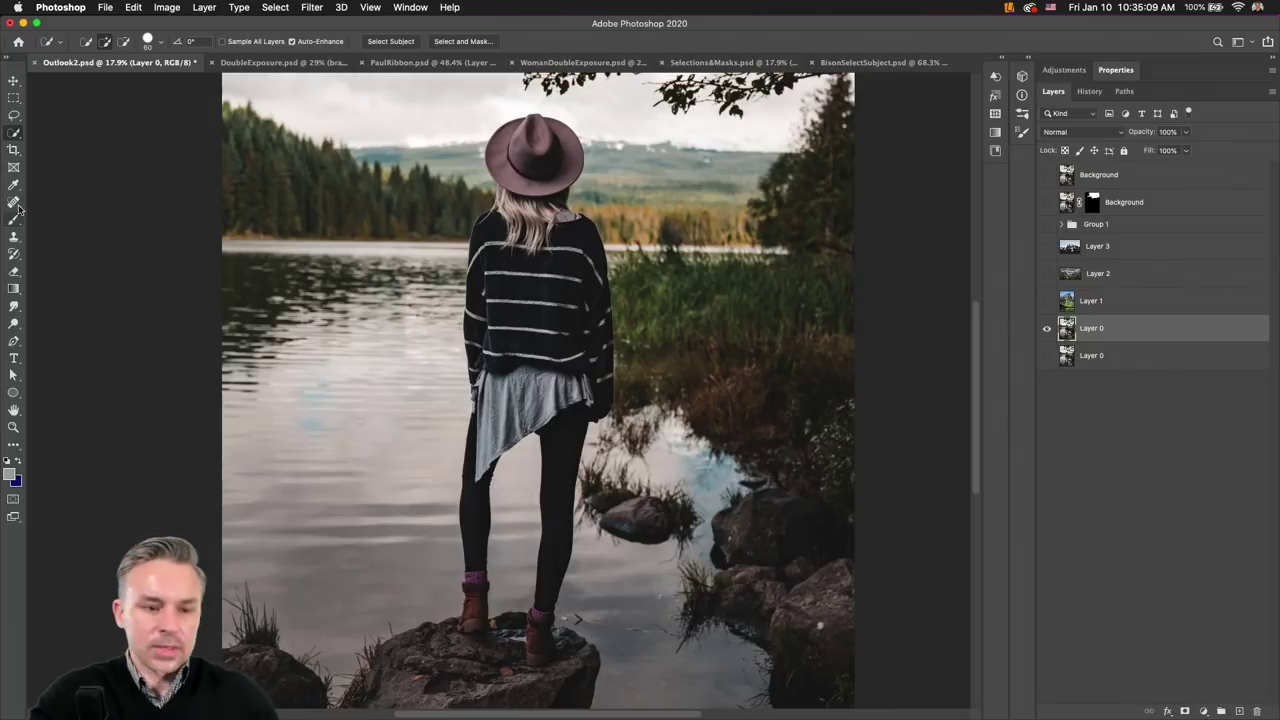
pyautogui.click(13, 134)
pyautogui.click(10, 144)
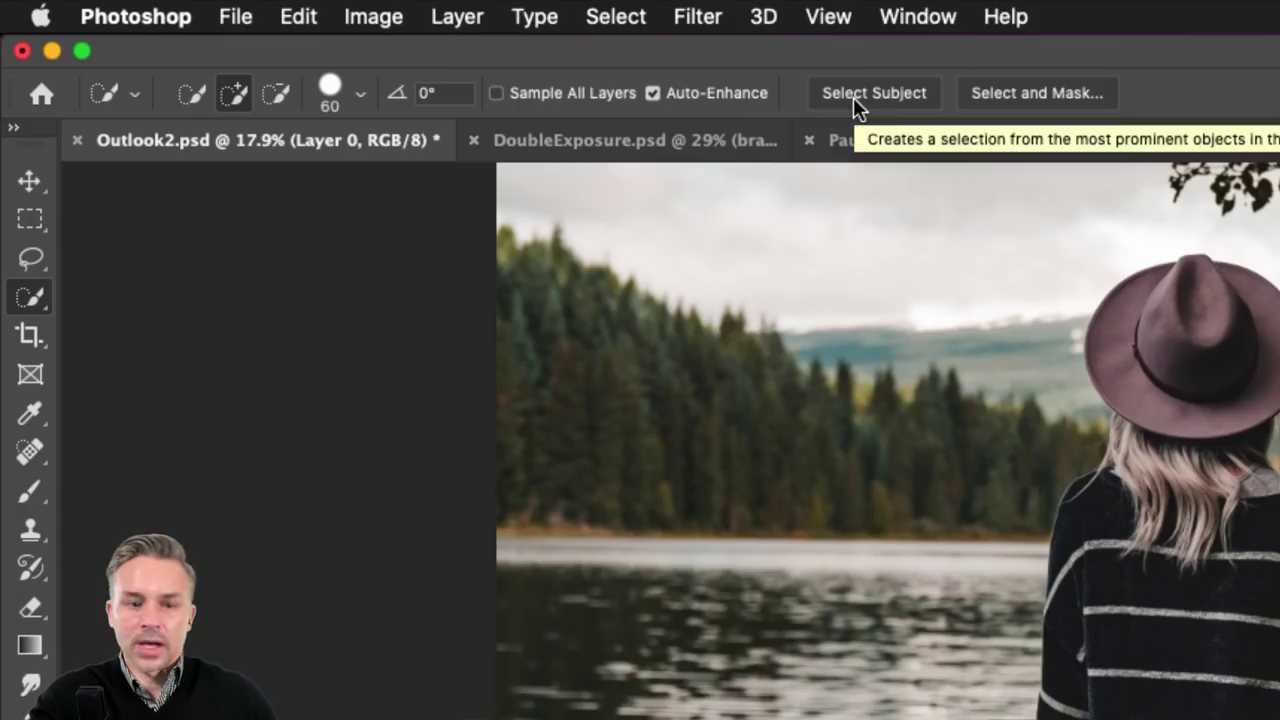
pyautogui.click(616, 17)
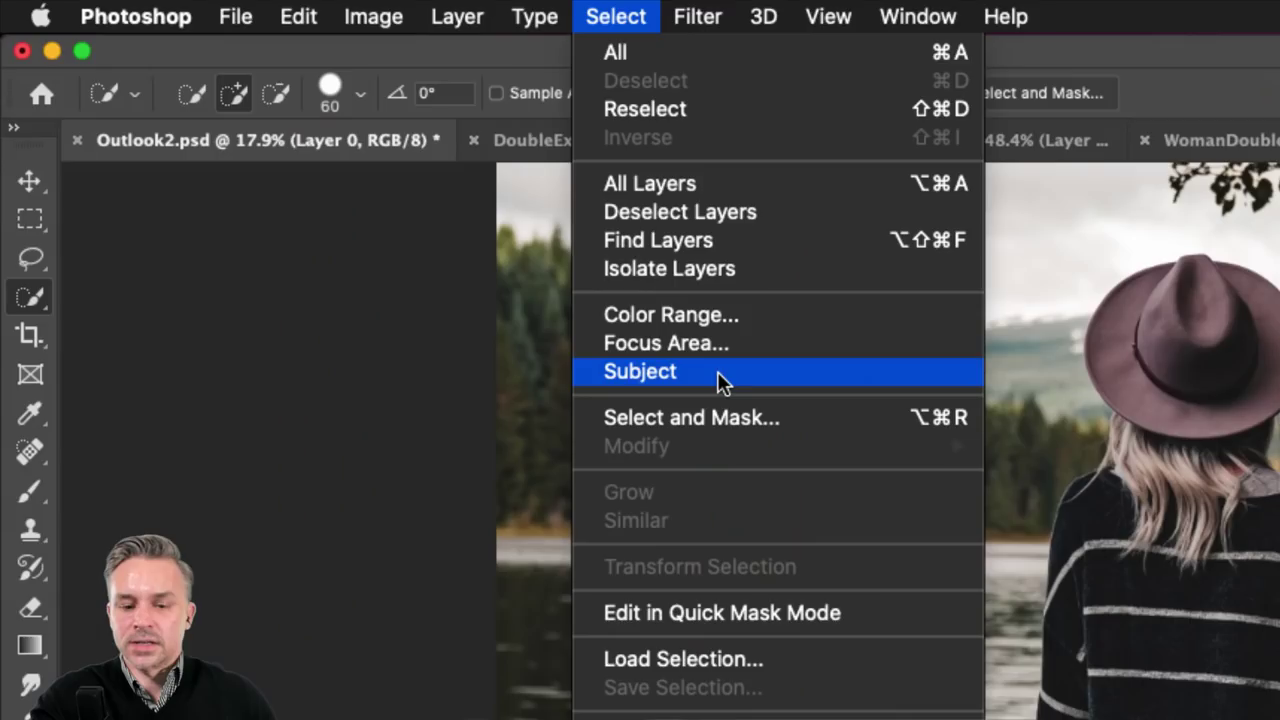
pyautogui.click(717, 371)
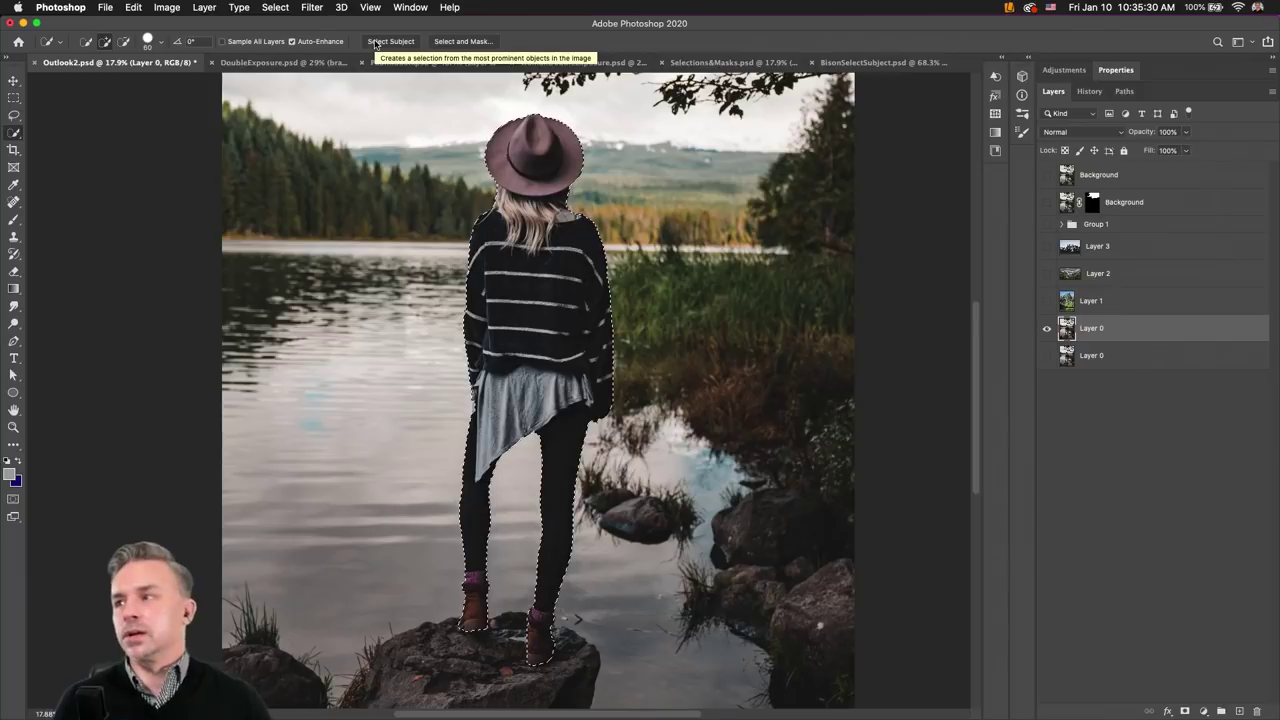
# - Try masking Layer 0 with the woman's selection, undo the layer mask and deselect
pyautogui.scroll(1, 474, 226)
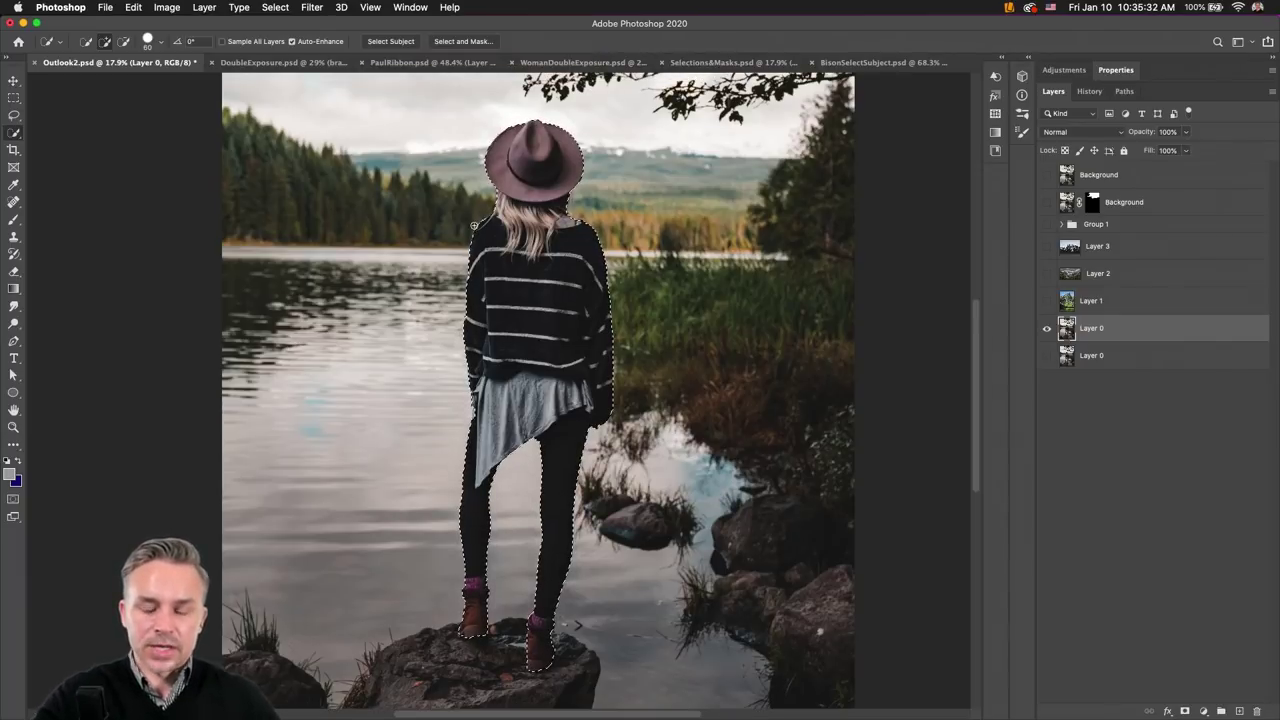
pyautogui.click(1185, 711)
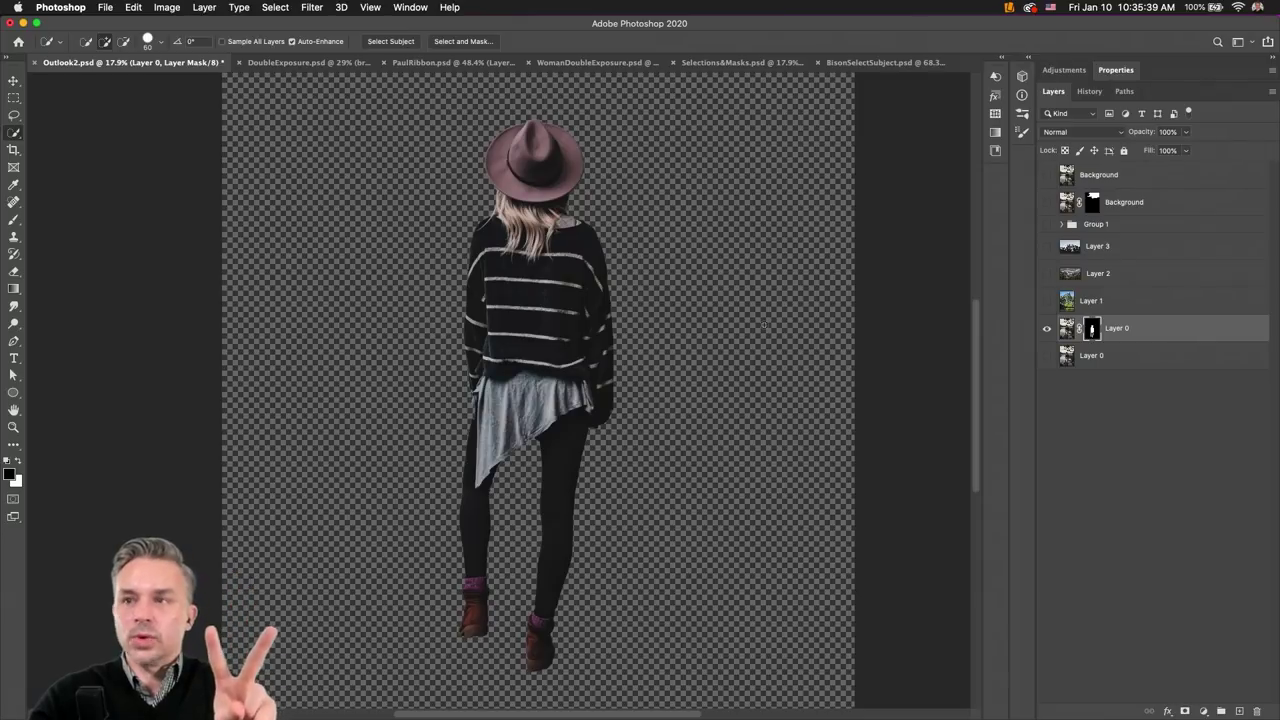
pyautogui.press('super+z')
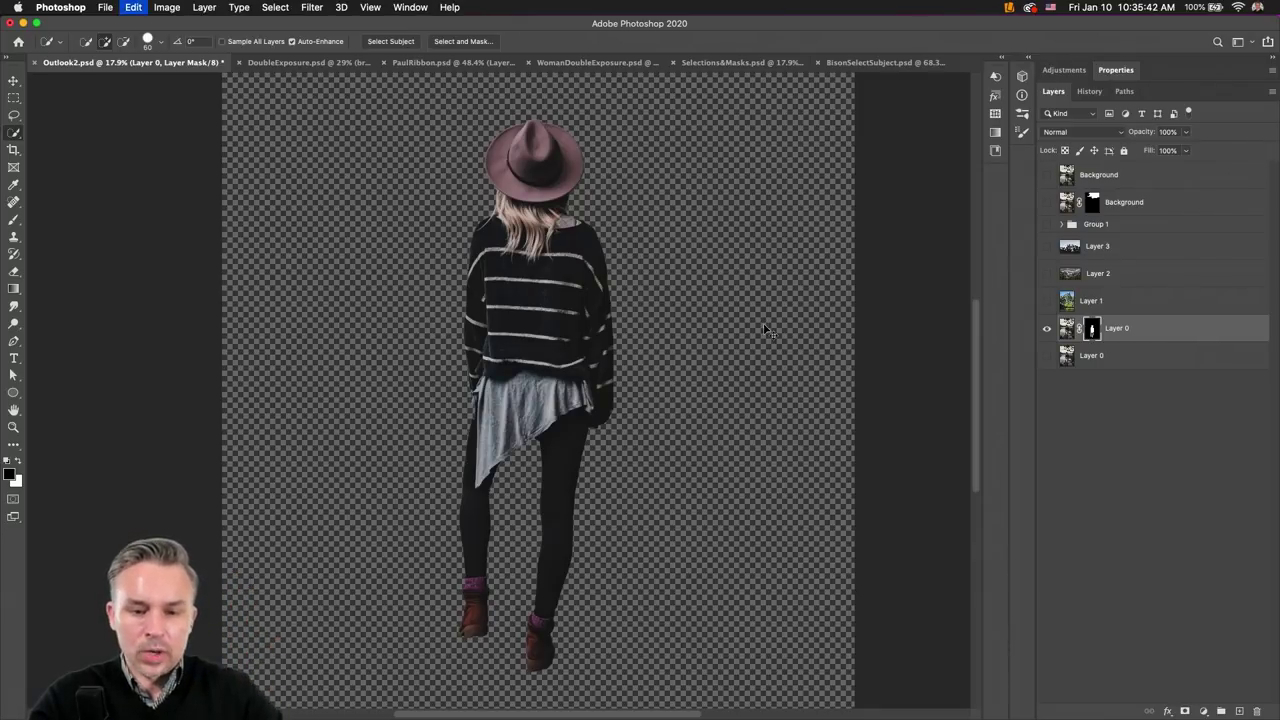
pyautogui.press('super+d')
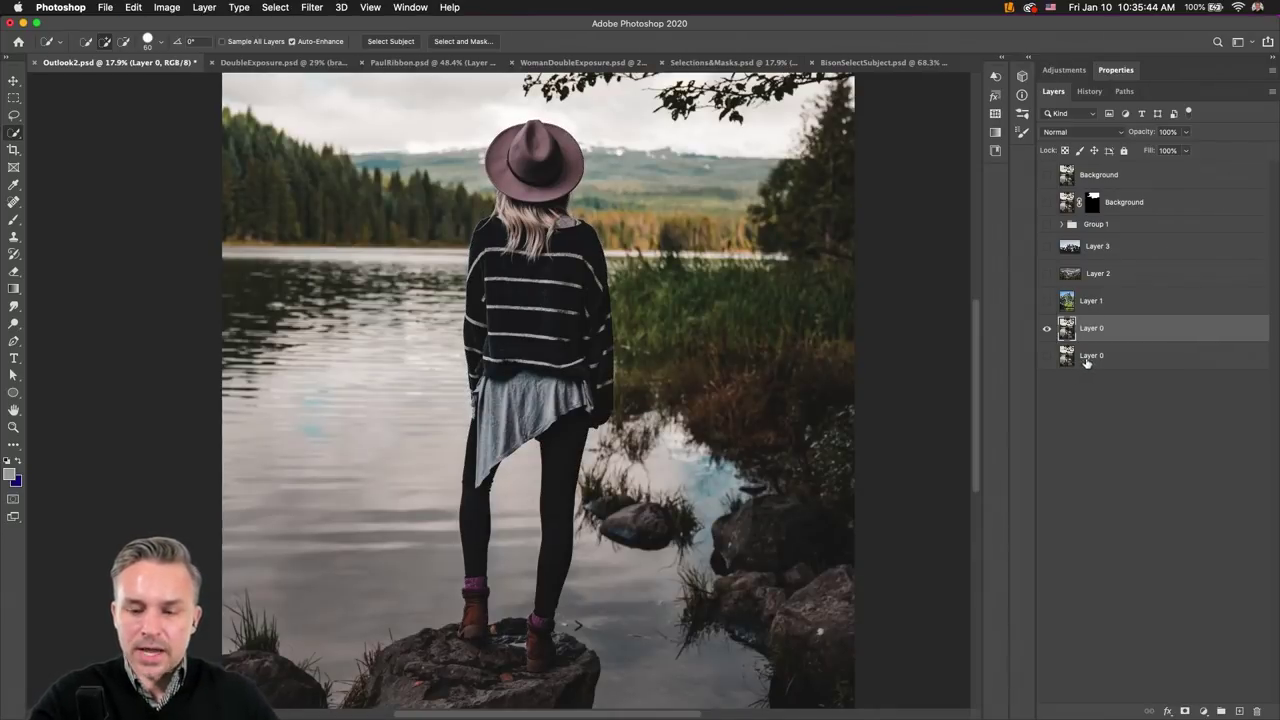
# - Show the properties of Layer 0 and apply the Remove Background quick action to it
pyautogui.click(1118, 71)
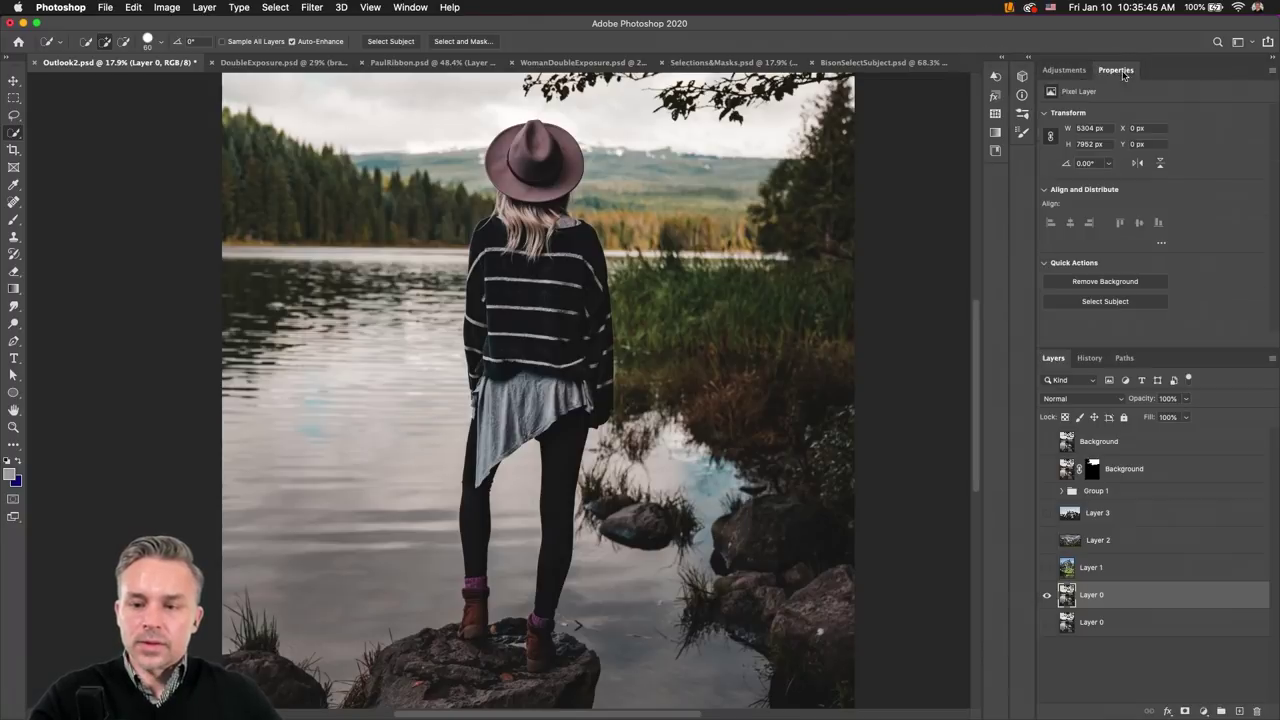
pyautogui.moveTo(1200, 363)
pyautogui.mouseDown()
pyautogui.moveTo(1197, 426)
pyautogui.moveTo(1190, 330)
pyautogui.moveTo(1191, 348)
pyautogui.mouseUp()
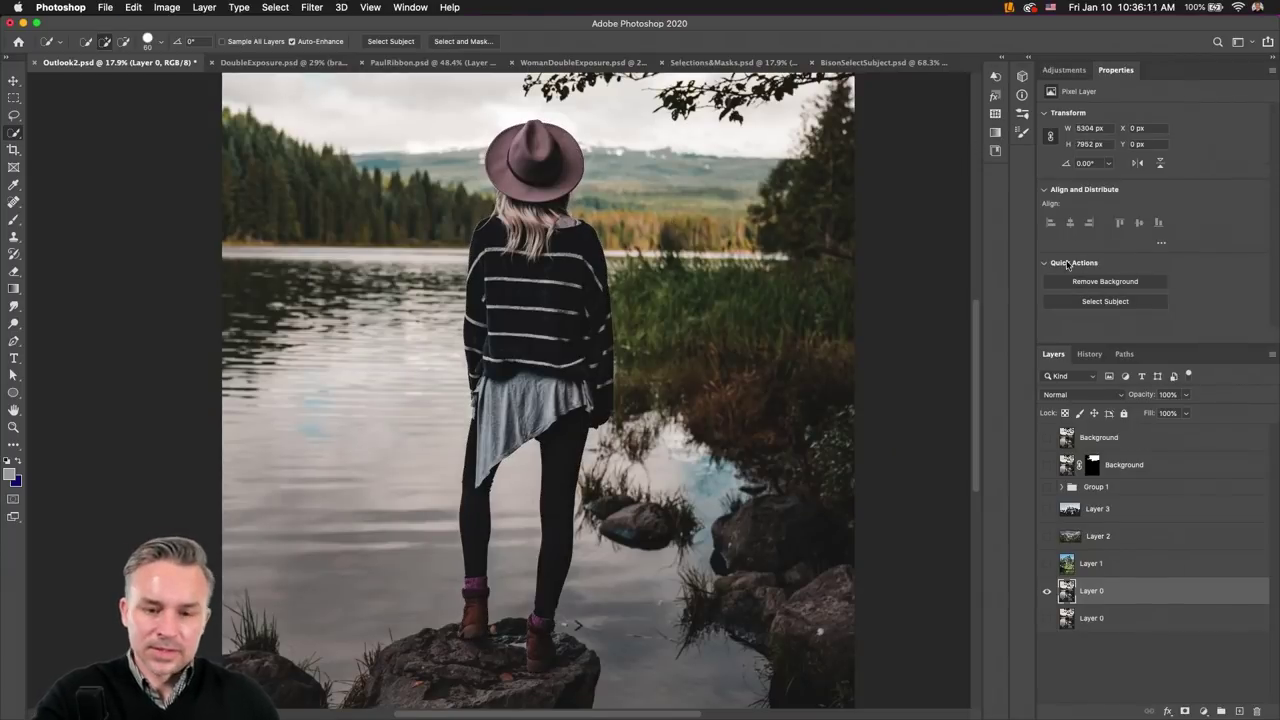
pyautogui.click(1121, 282)
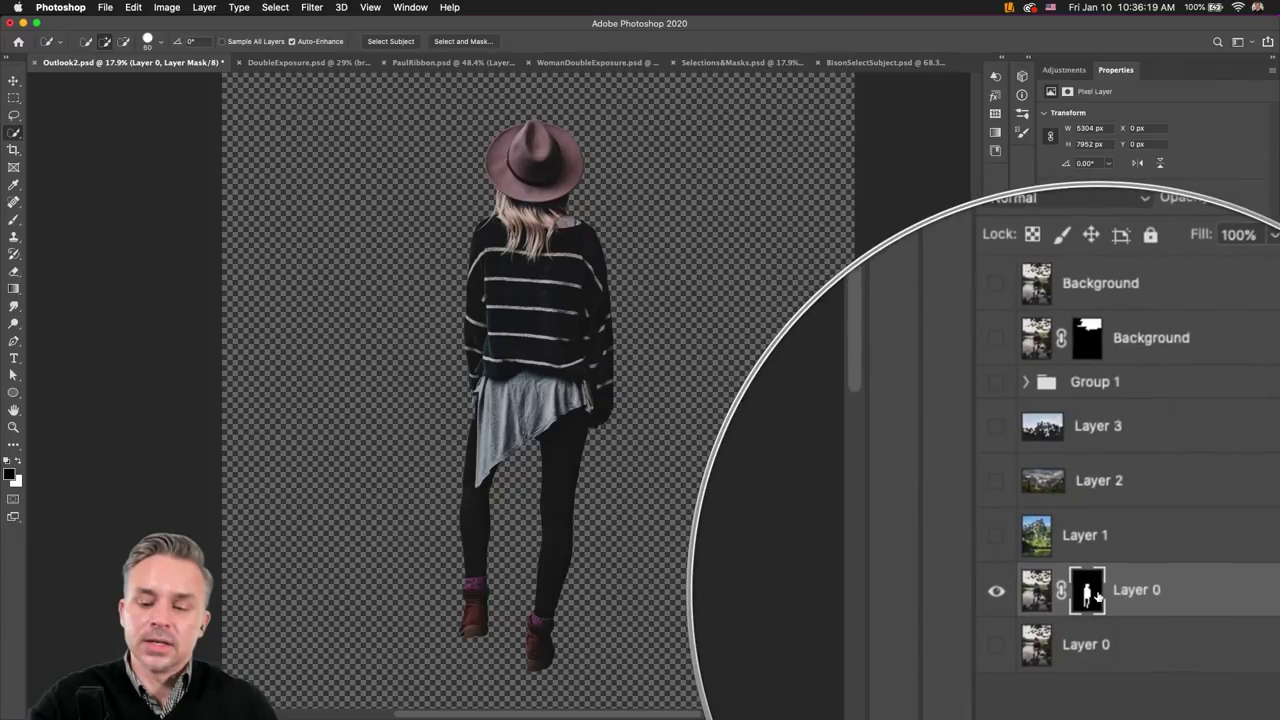
# - Add a new layer below the masked Layer 0 and apply an orange-to-pink gradient preset to it
pyautogui.keyDown('super'); pyautogui.click(1221, 711); pyautogui.keyUp('super')
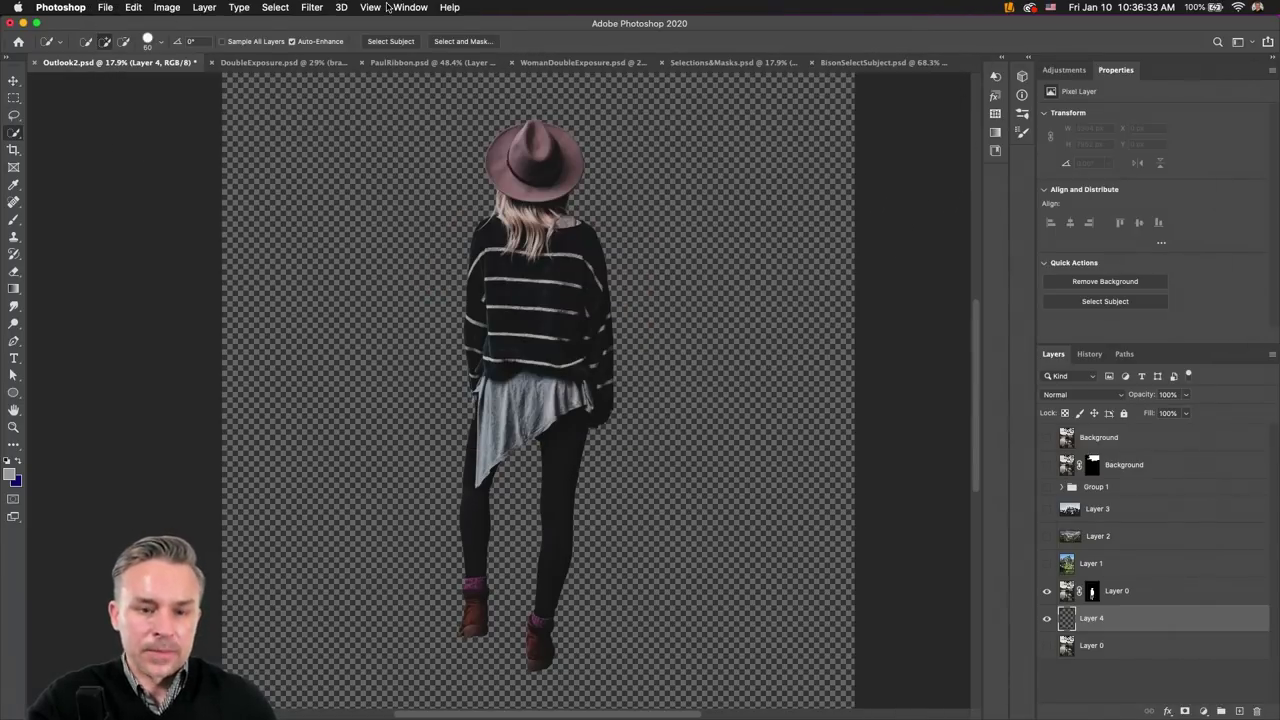
pyautogui.click(1003, 60)
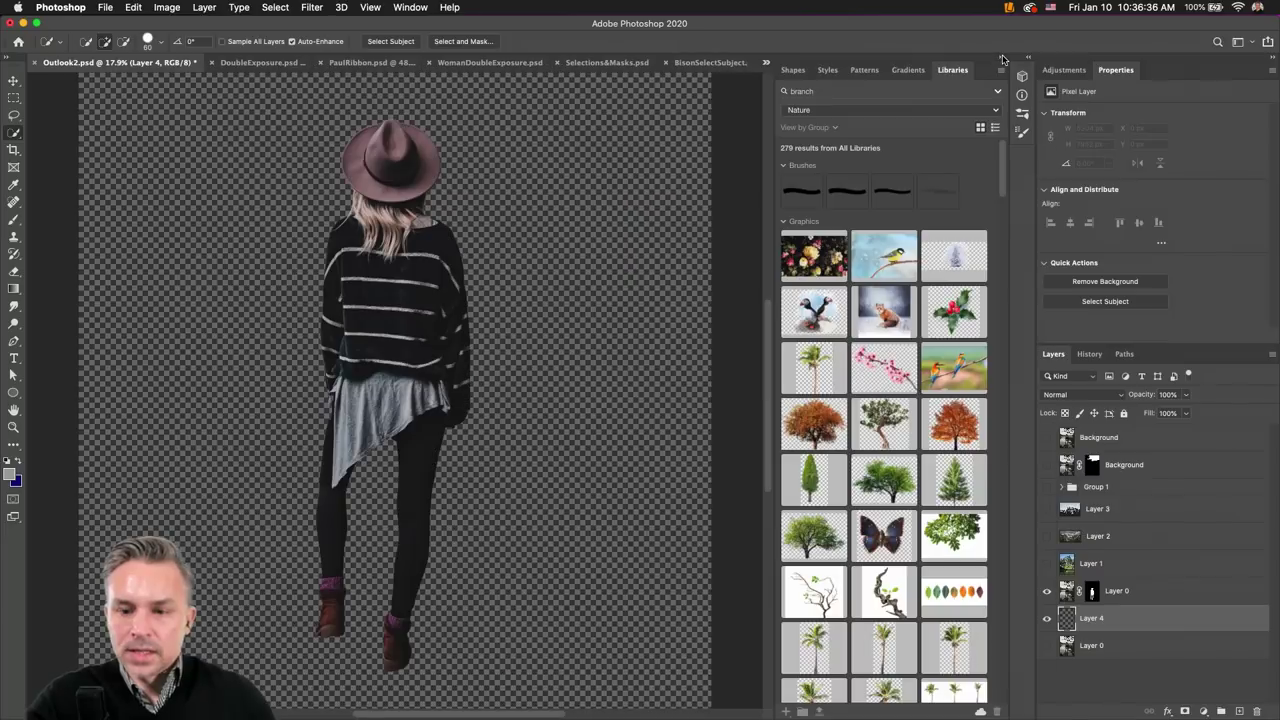
pyautogui.click(909, 70)
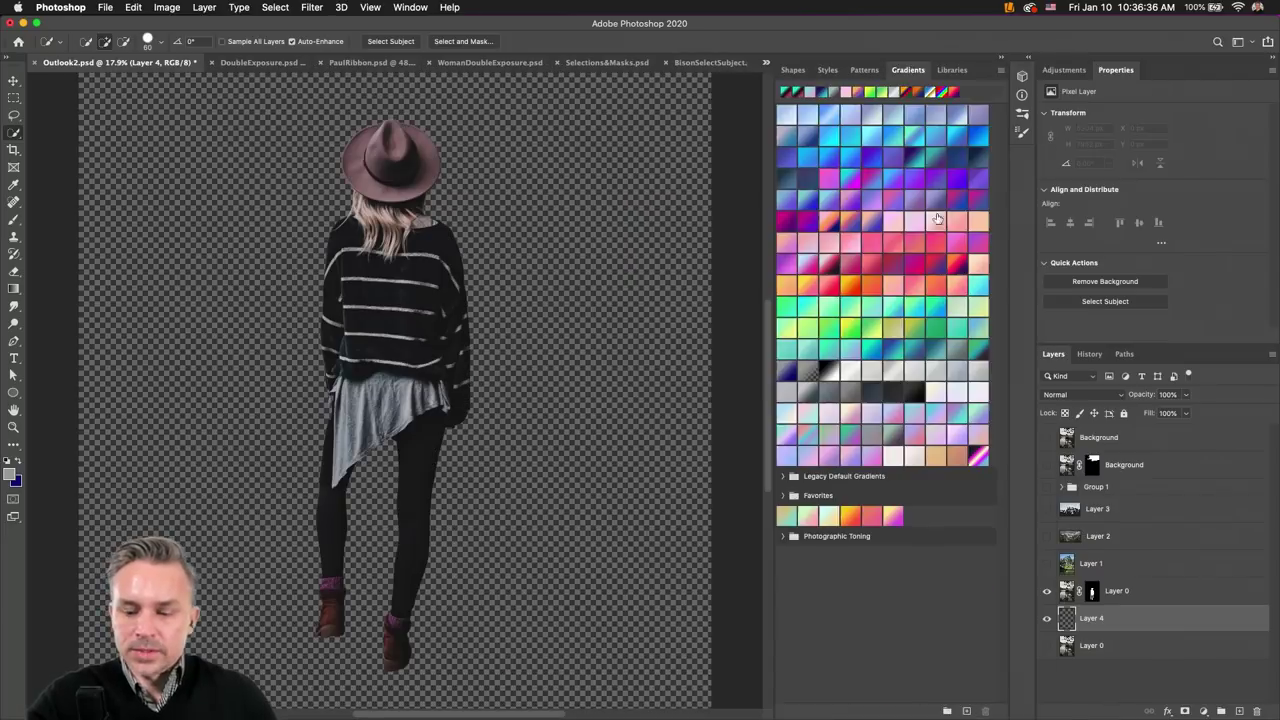
pyautogui.click(830, 222)
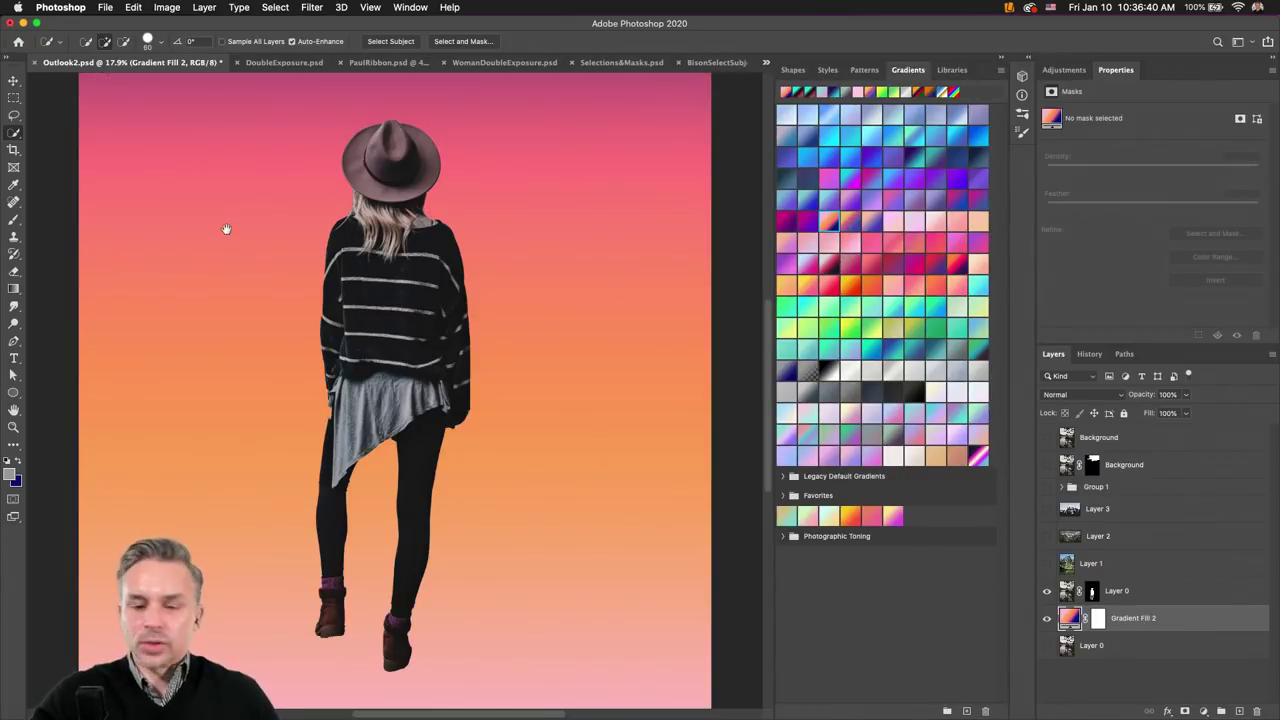
pyautogui.moveTo(226, 226); pyautogui.dragTo(260, 249)
# - Try various gradient presets on the gradient fill behind the woman, finishing with the yellow-to-pink one
pyautogui.click(825, 438)
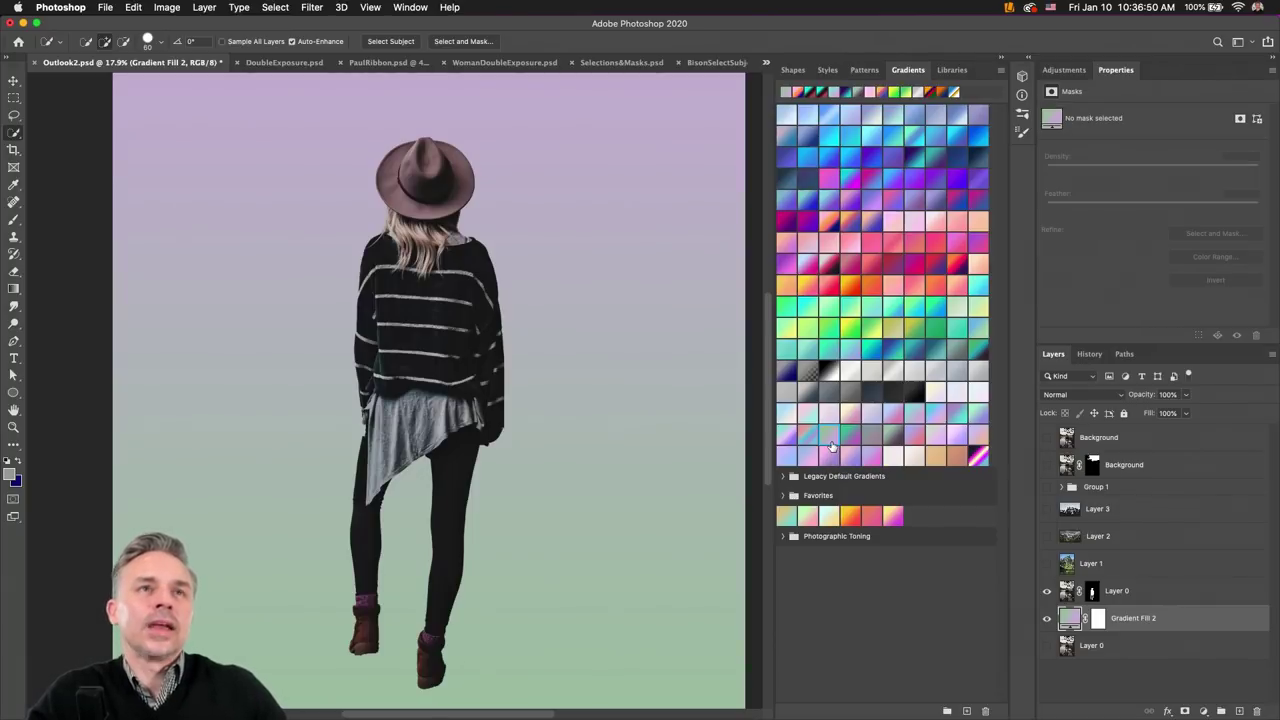
pyautogui.click(849, 330)
pyautogui.click(849, 400)
pyautogui.click(876, 418)
pyautogui.click(892, 422)
pyautogui.click(905, 462)
pyautogui.click(843, 464)
pyautogui.click(807, 434)
pyautogui.click(828, 178)
pyautogui.click(849, 178)
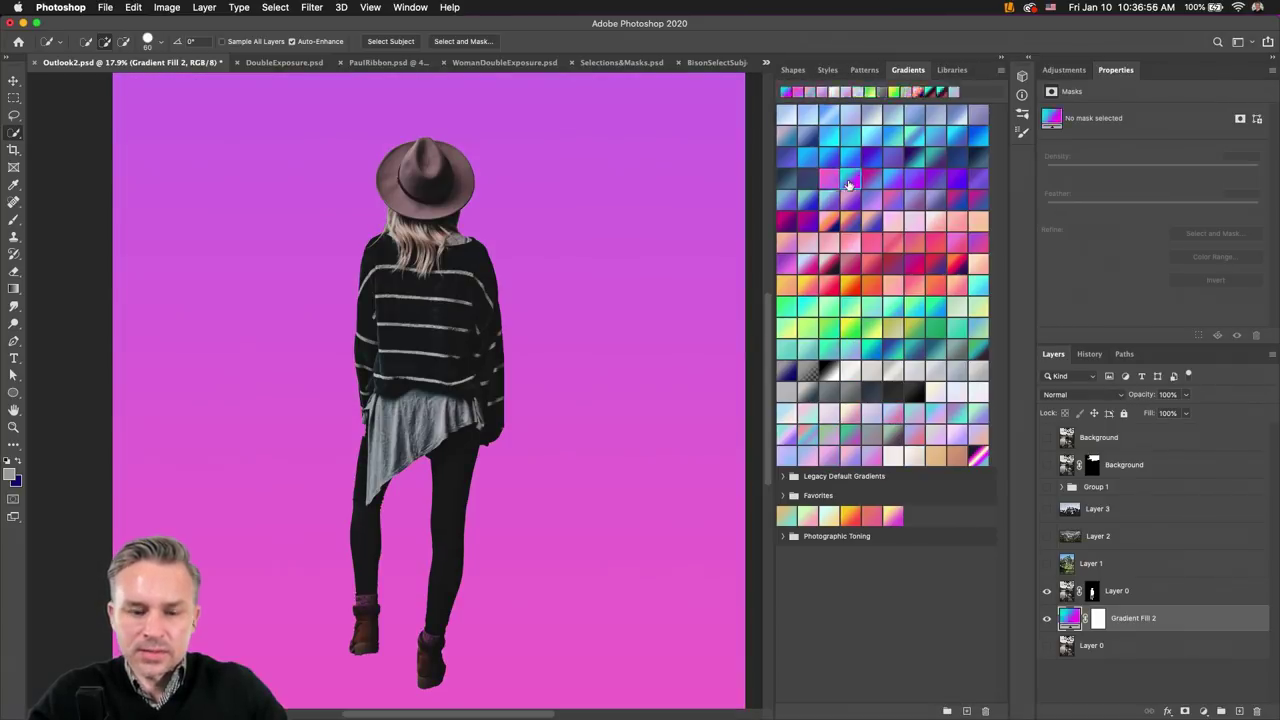
pyautogui.click(849, 422)
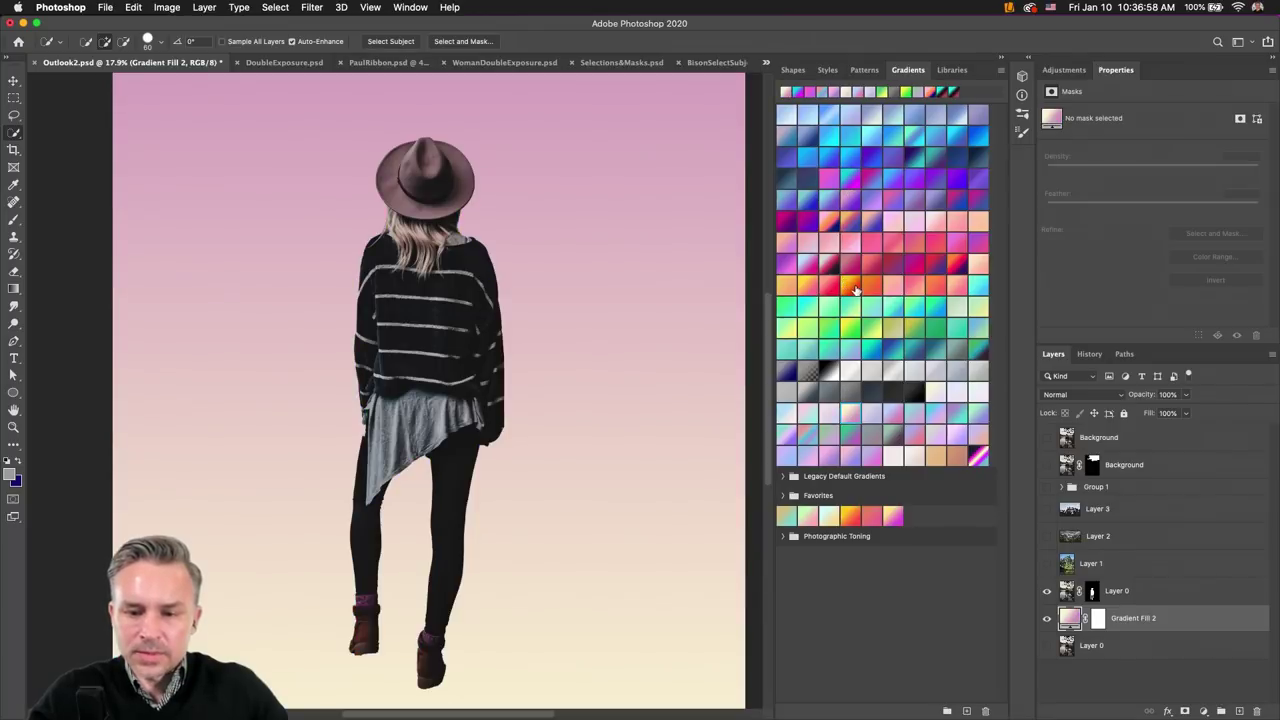
pyautogui.click(849, 285)
pyautogui.click(897, 287)
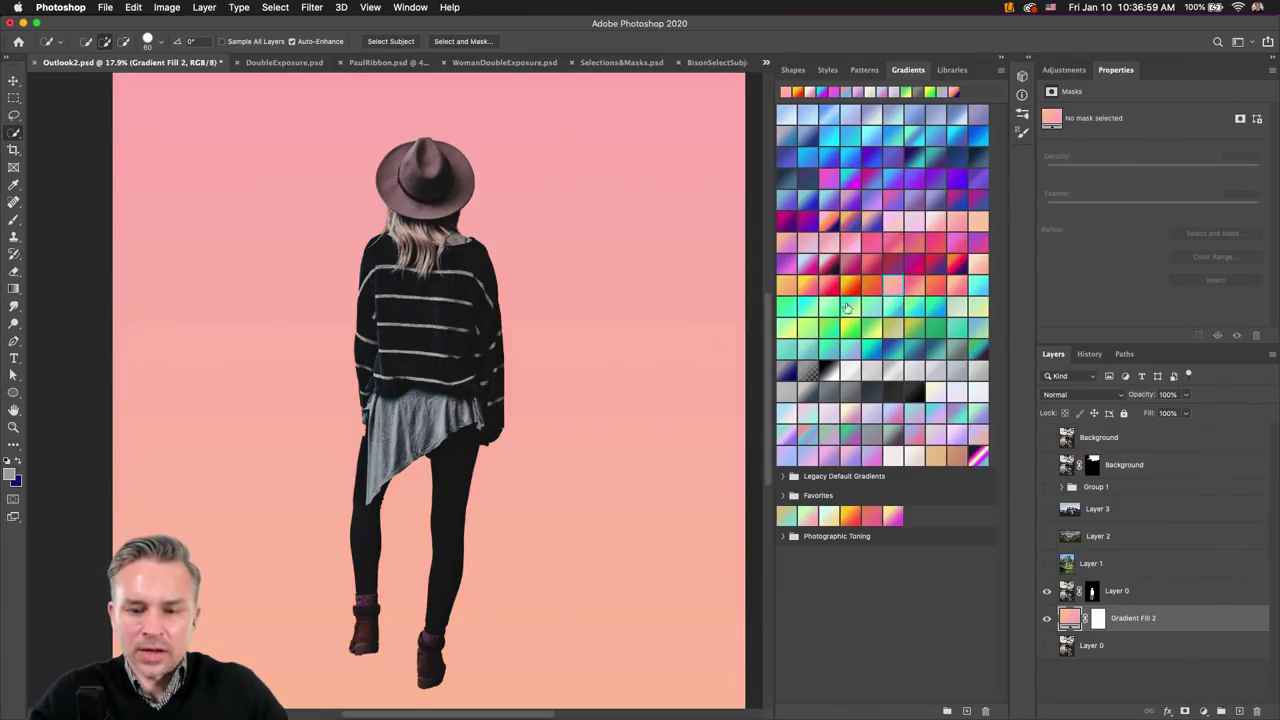
pyautogui.click(789, 286)
pyautogui.click(811, 289)
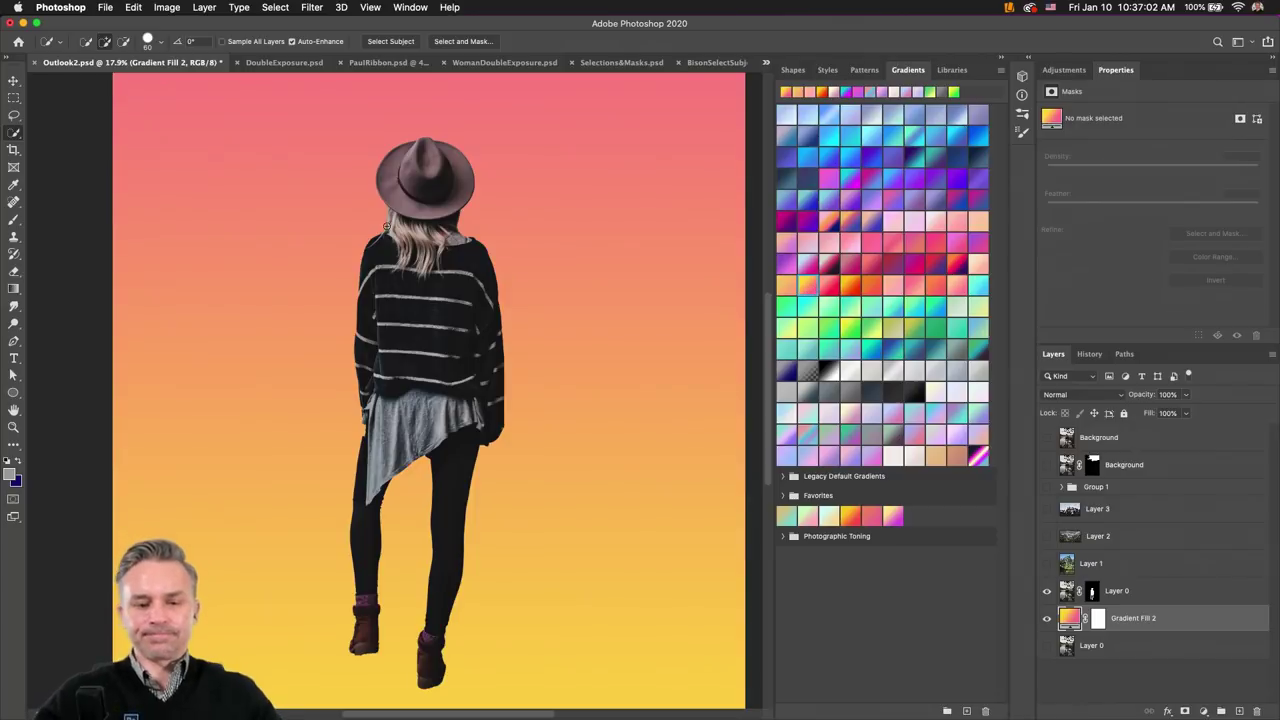
# - Draw an ellipse shape as a circle about 3248 px across on a new layer behind the woman's upper body
pyautogui.scroll(-2, 397, 384)
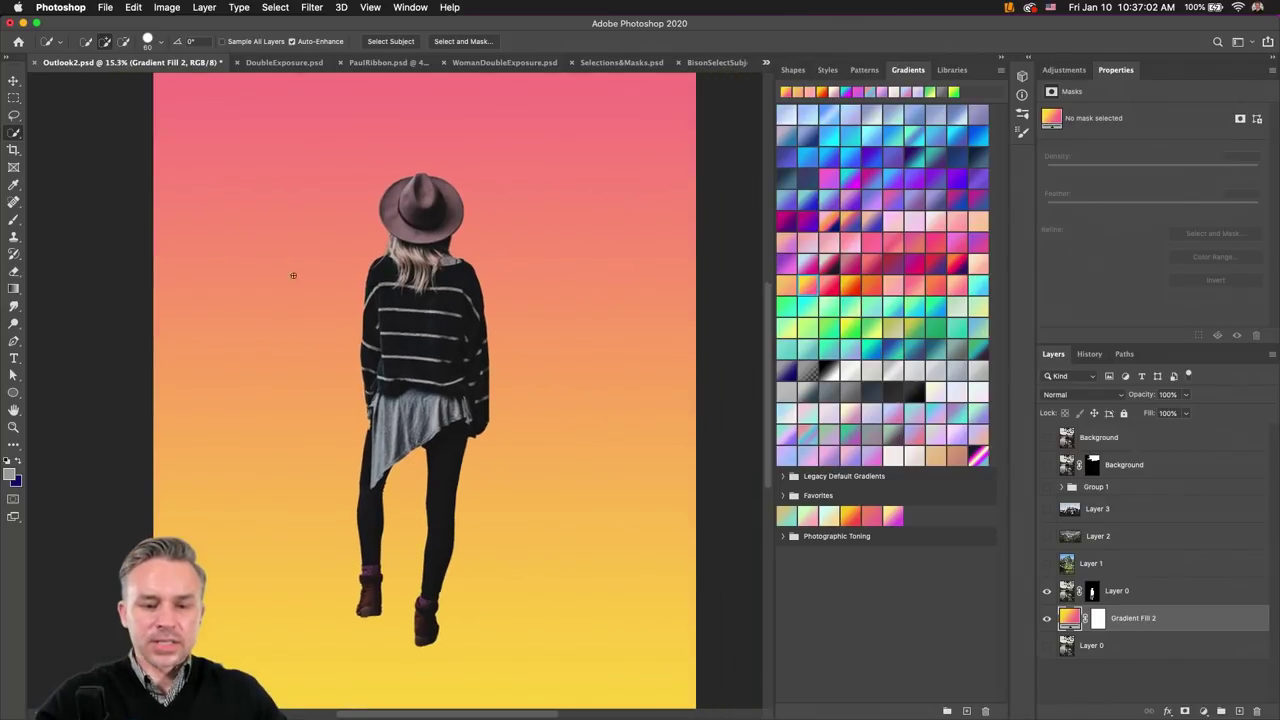
pyautogui.click(14, 393)
pyautogui.click(1239, 711)
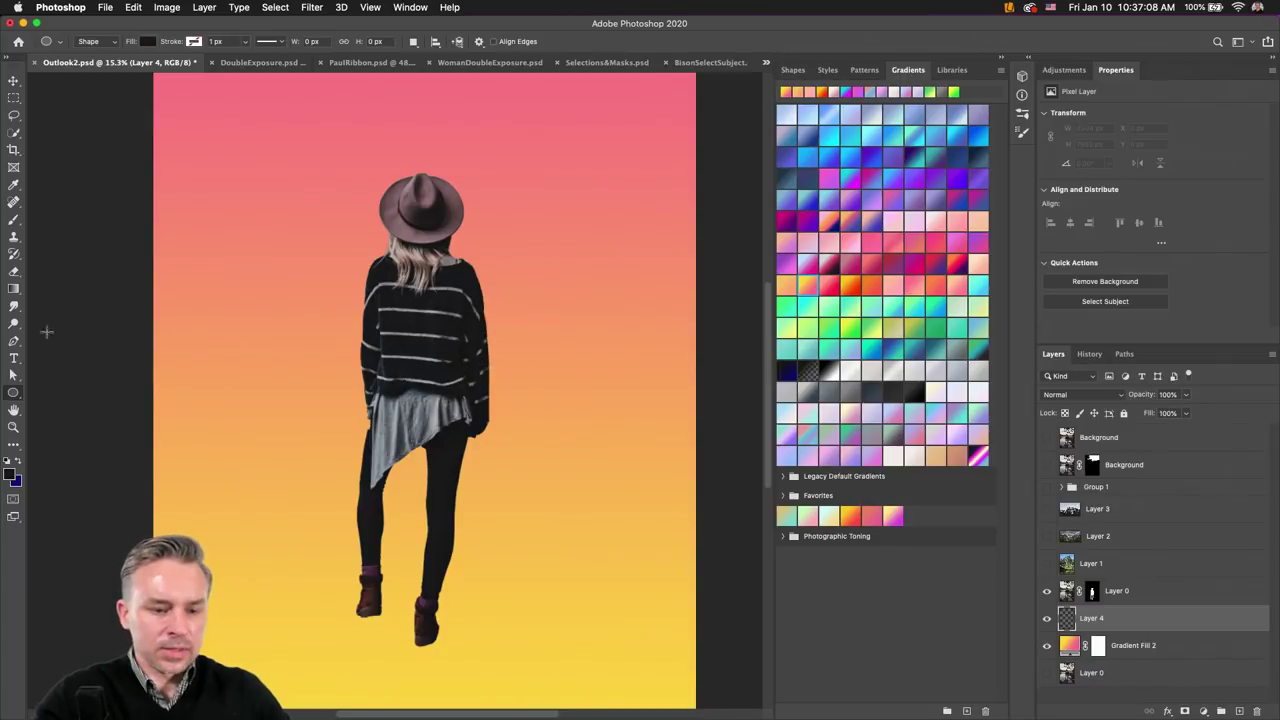
pyautogui.moveTo(405, 284); pyautogui.dragTo(571, 486)
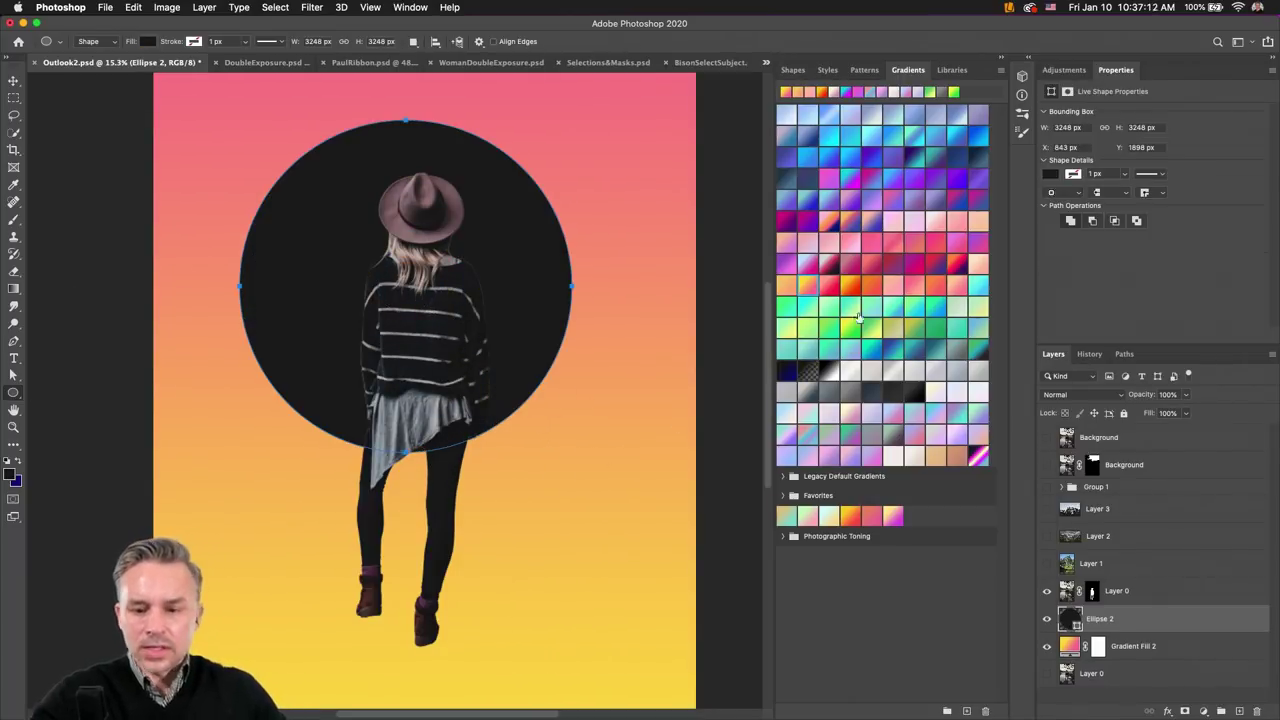
# - Fill the circle with the red-to-yellow gradient preset and move it to about X 1141 px, Y 2089 px
pyautogui.click(852, 289)
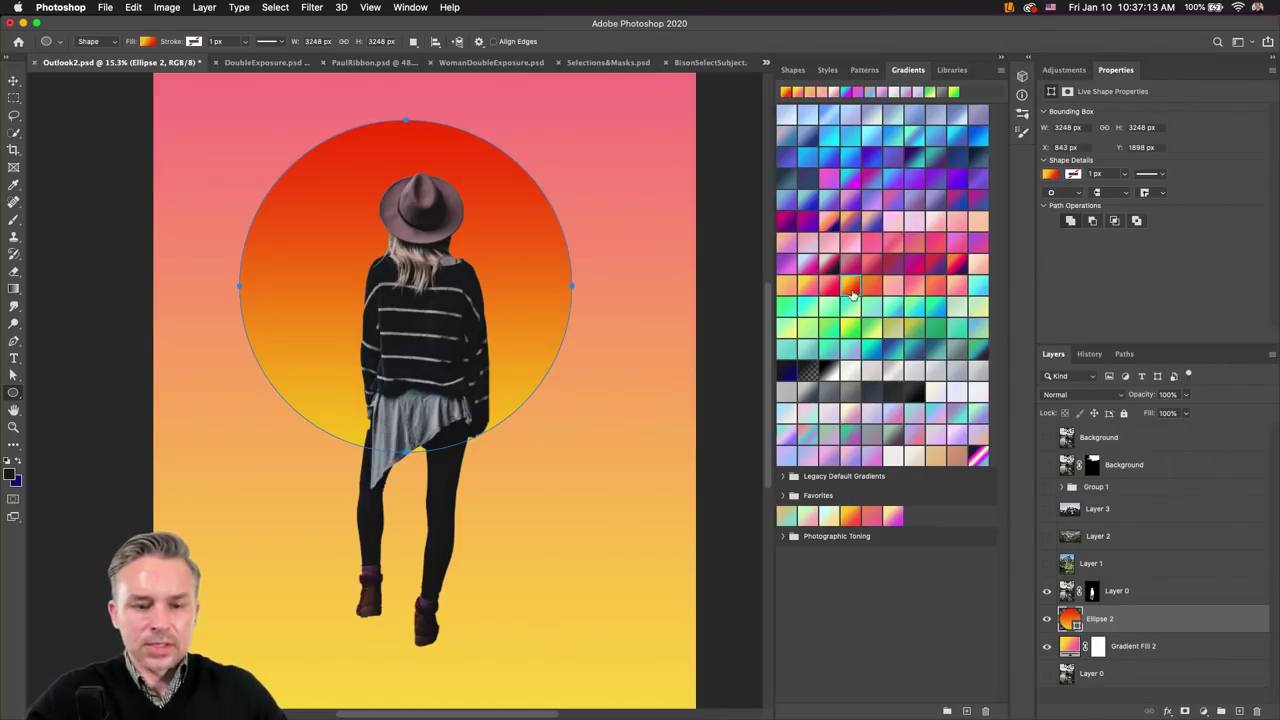
pyautogui.click(13, 80)
pyautogui.moveTo(225, 215); pyautogui.dragTo(255, 235)
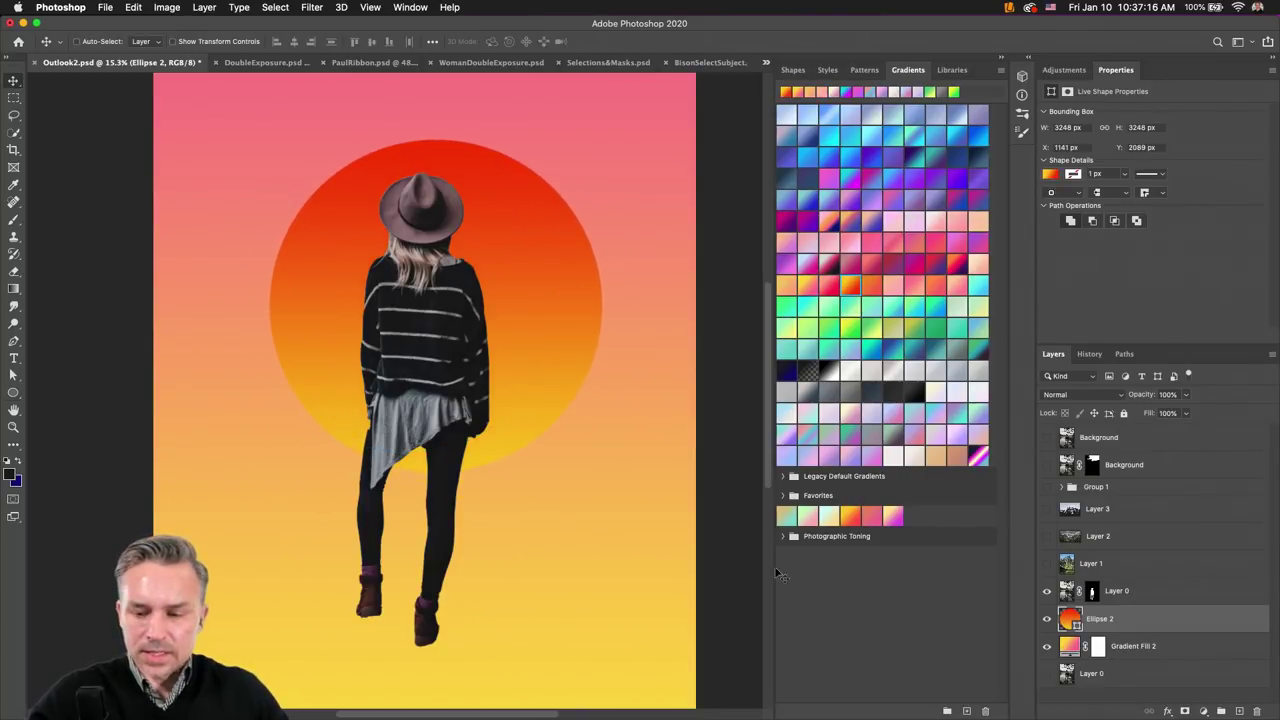
# - Change the Gradient Fill 2 background to the dark magenta-to-light grey gradient preset
pyautogui.click(1168, 652)
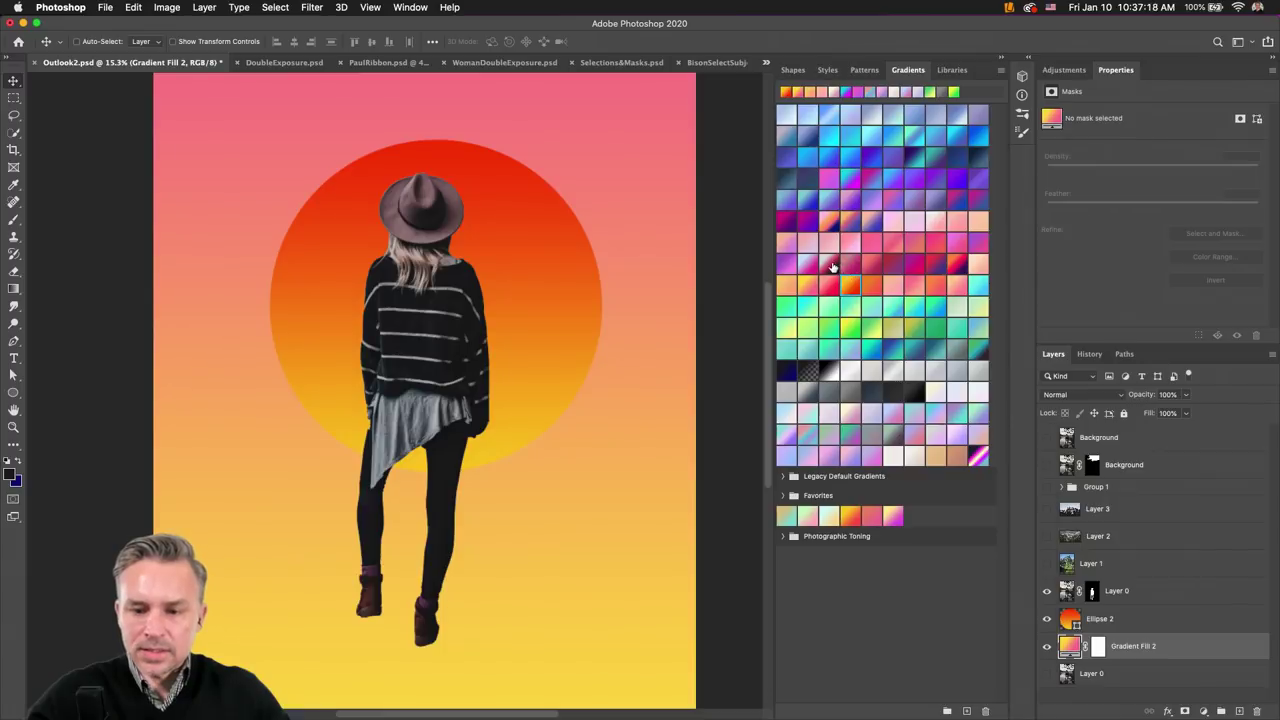
pyautogui.click(831, 268)
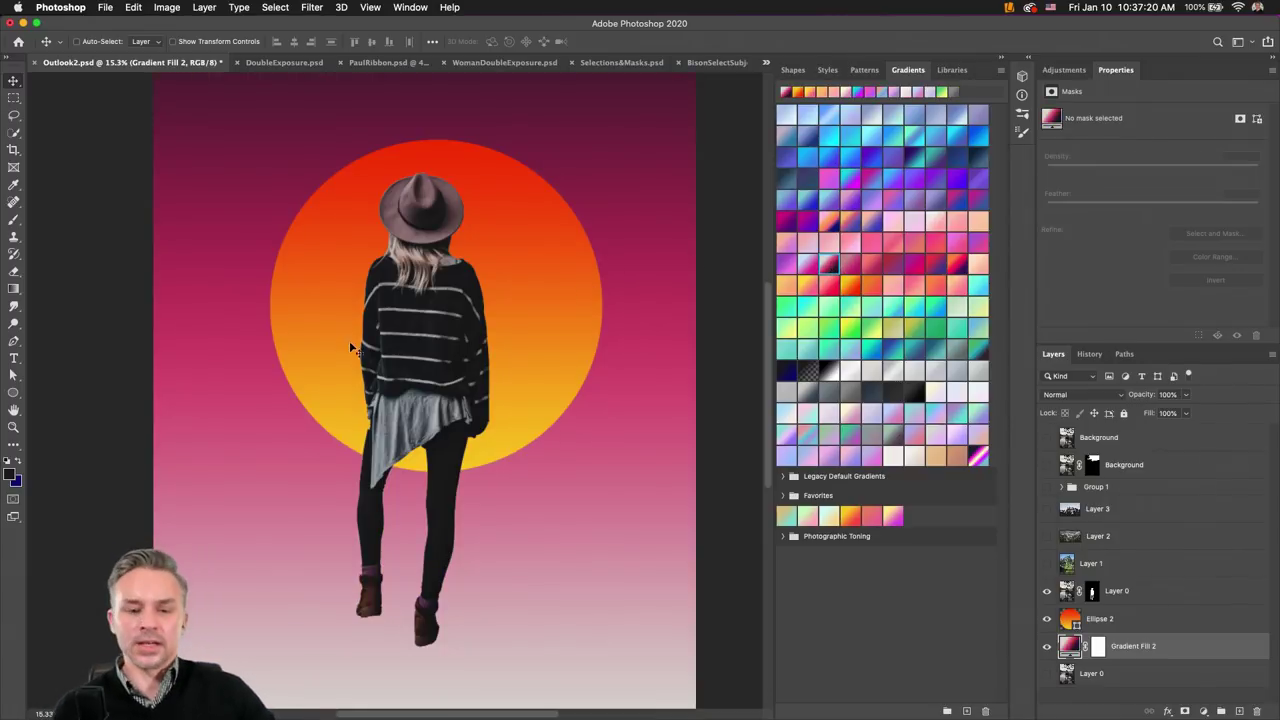
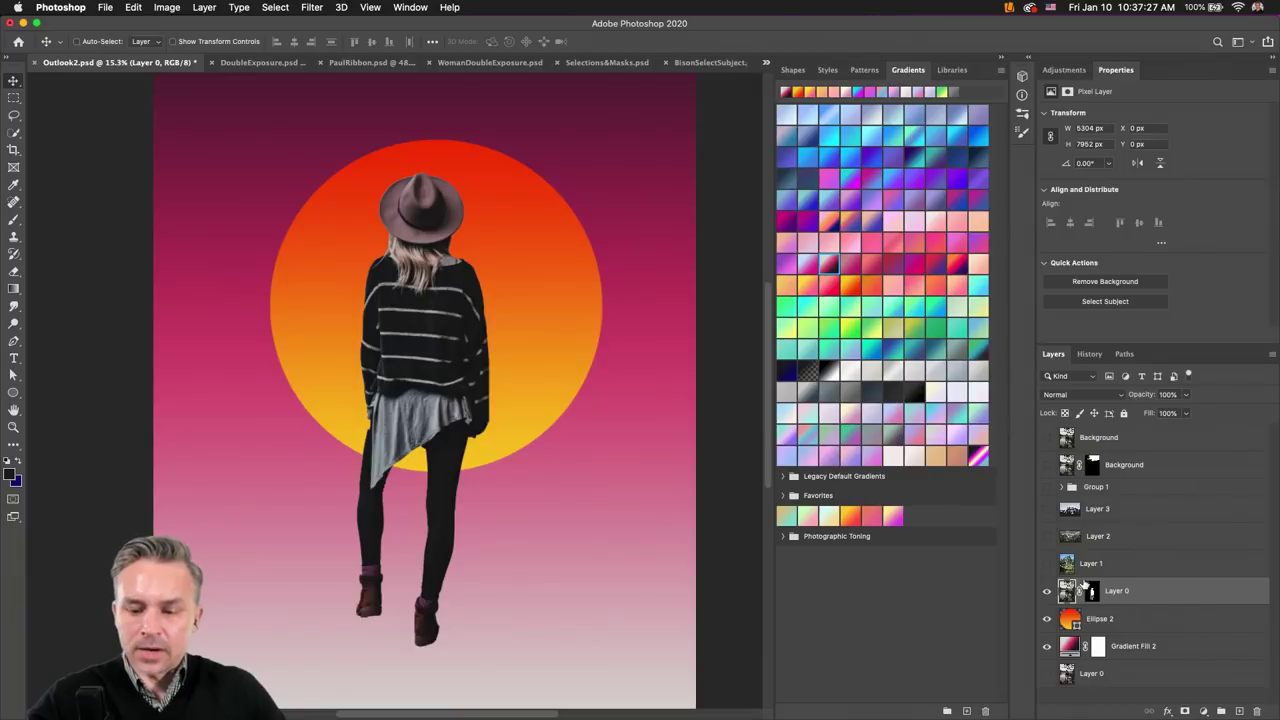
# - Duplicate the unmasked Layer 0 above the masked Layer 0 and make the copy visible
pyautogui.moveTo(1116, 678); pyautogui.dragTo(1088, 570)
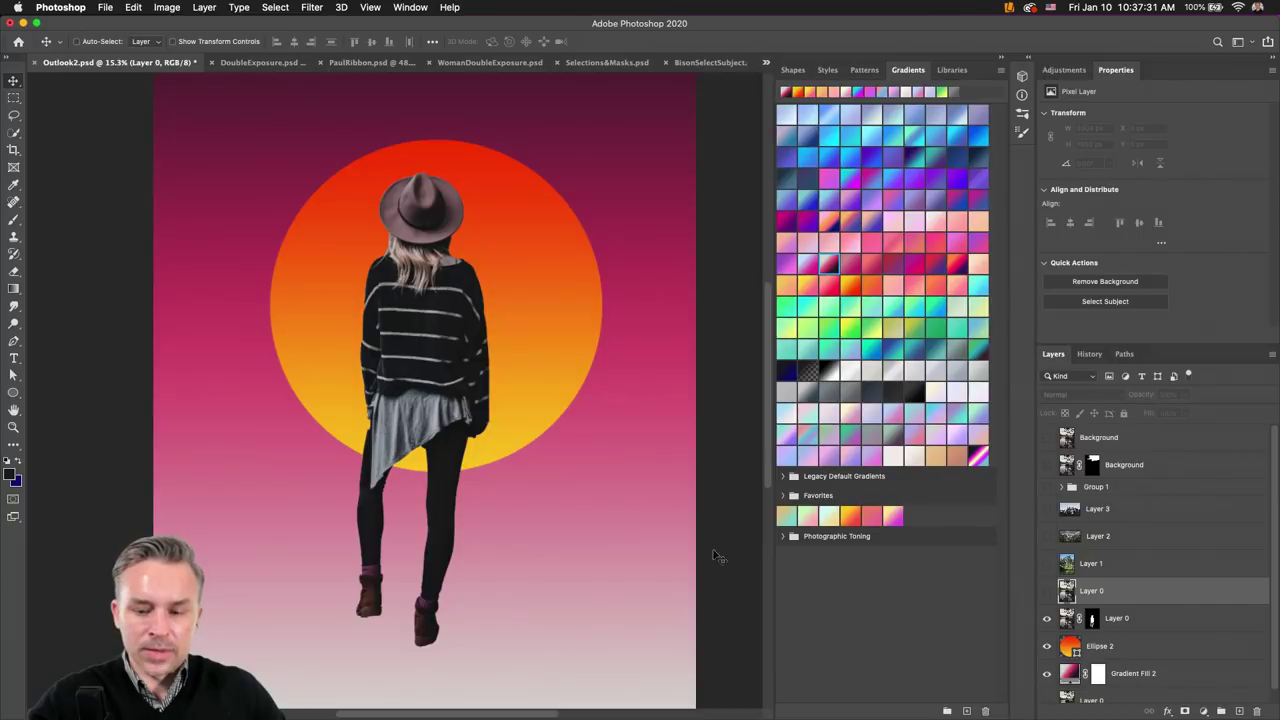
pyautogui.click(1047, 591)
pyautogui.scroll(3, 380, 560)
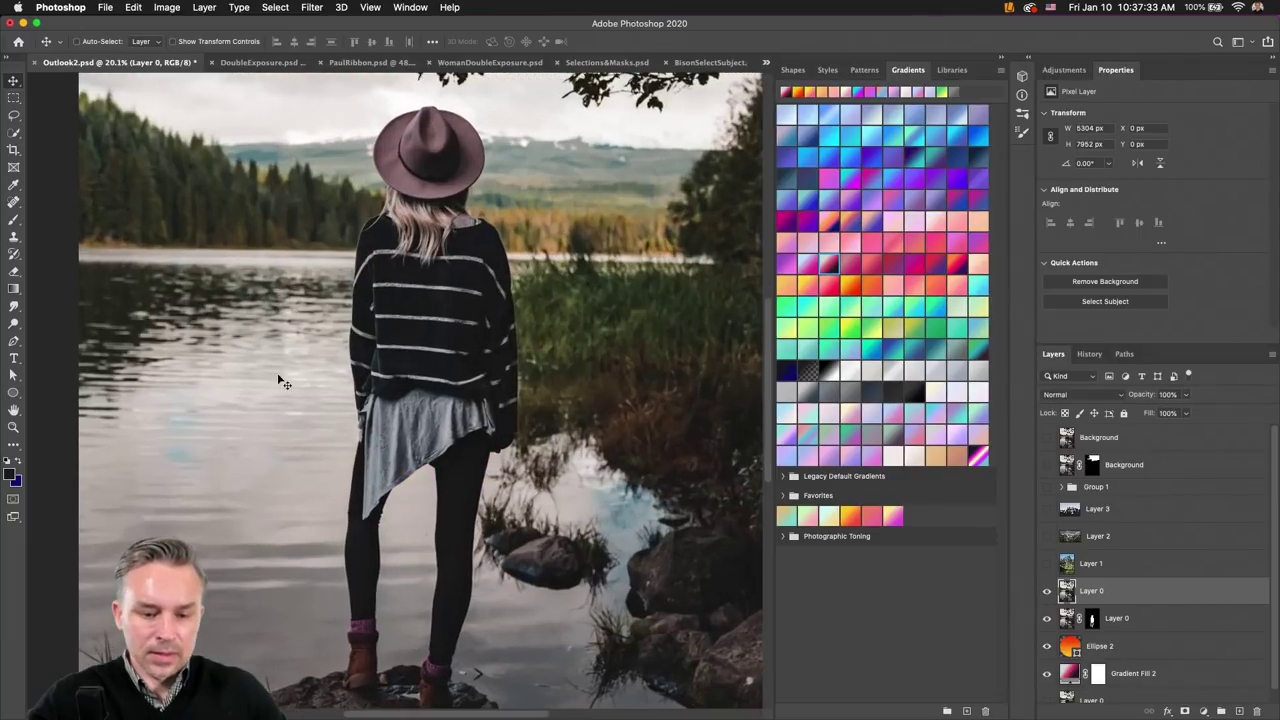
pyautogui.scroll(-3, 352, 198)
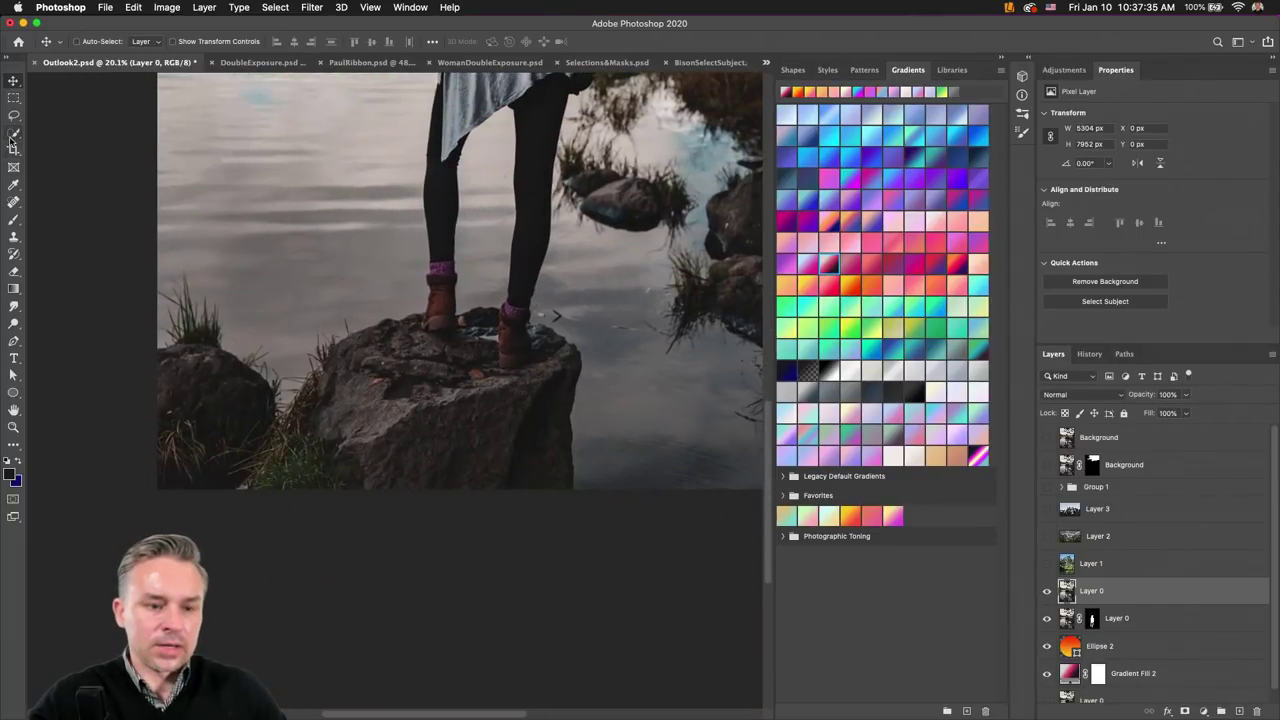
# - Select the large foreground rock under the woman's boots with the Object Selection tool in Rectangle mode
pyautogui.scroll(3, 143, 345)
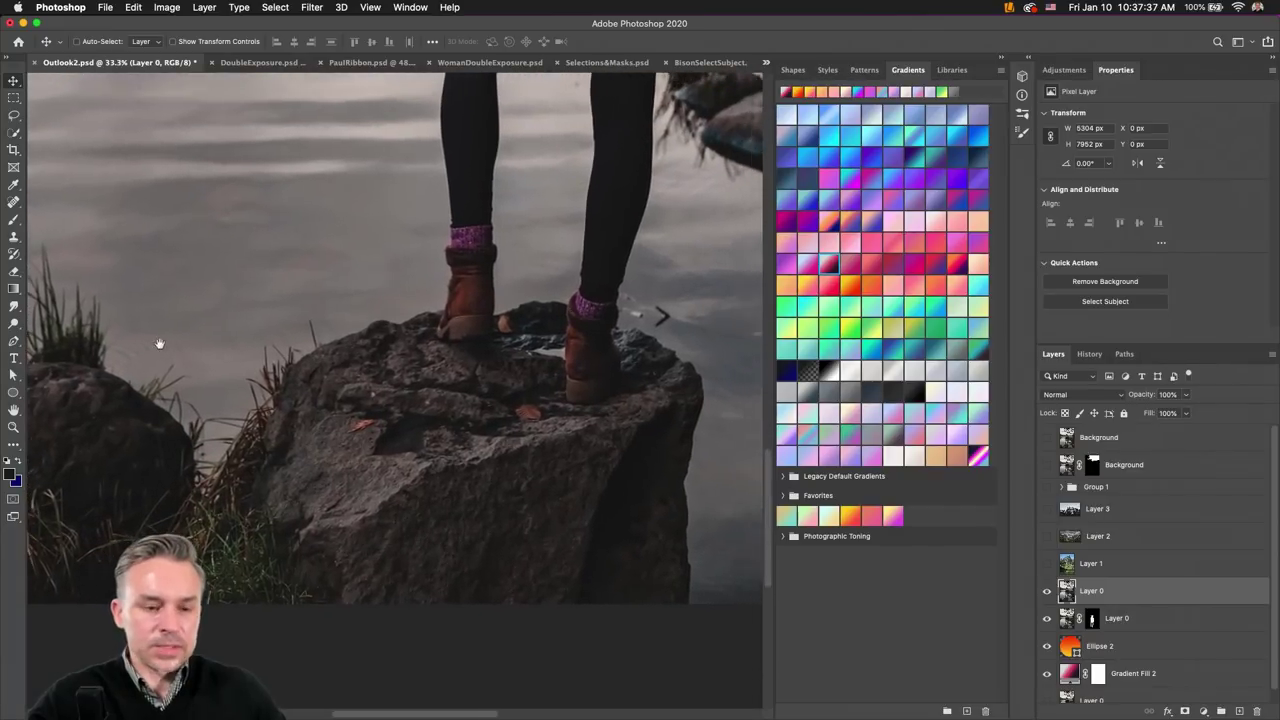
pyautogui.click(13, 132)
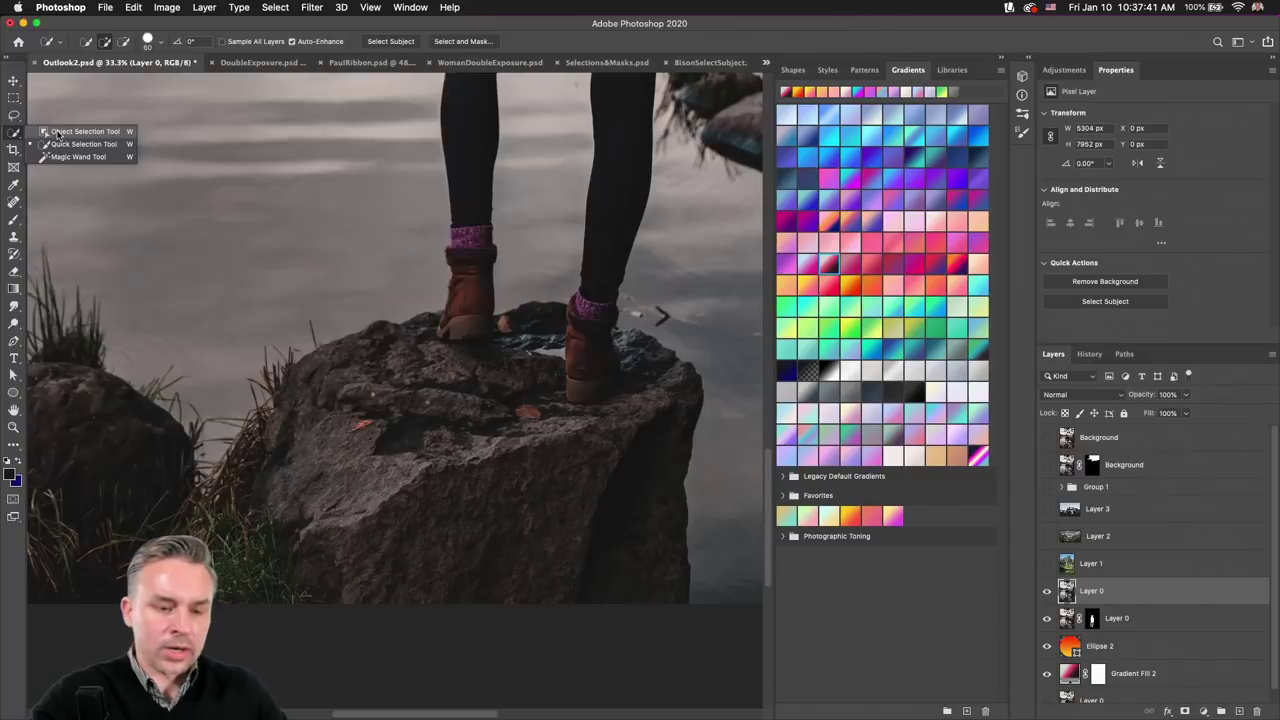
pyautogui.click(57, 132)
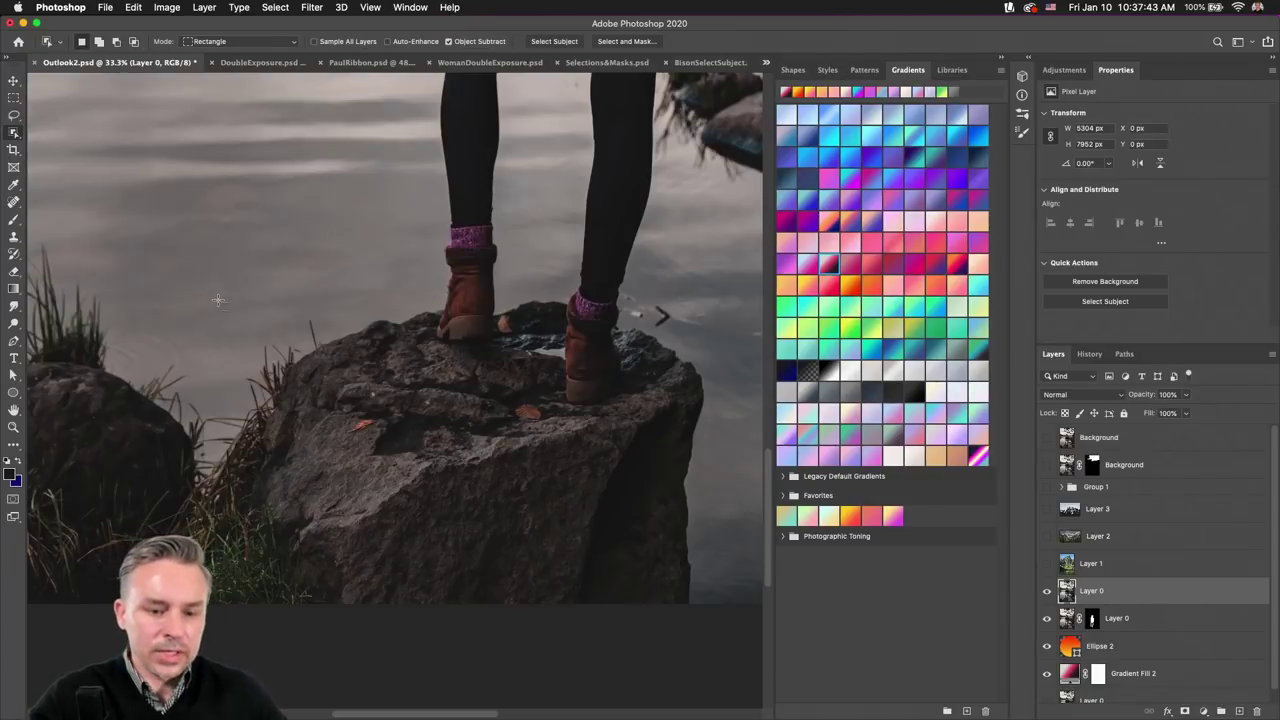
pyautogui.moveTo(717, 284); pyautogui.dragTo(155, 605)
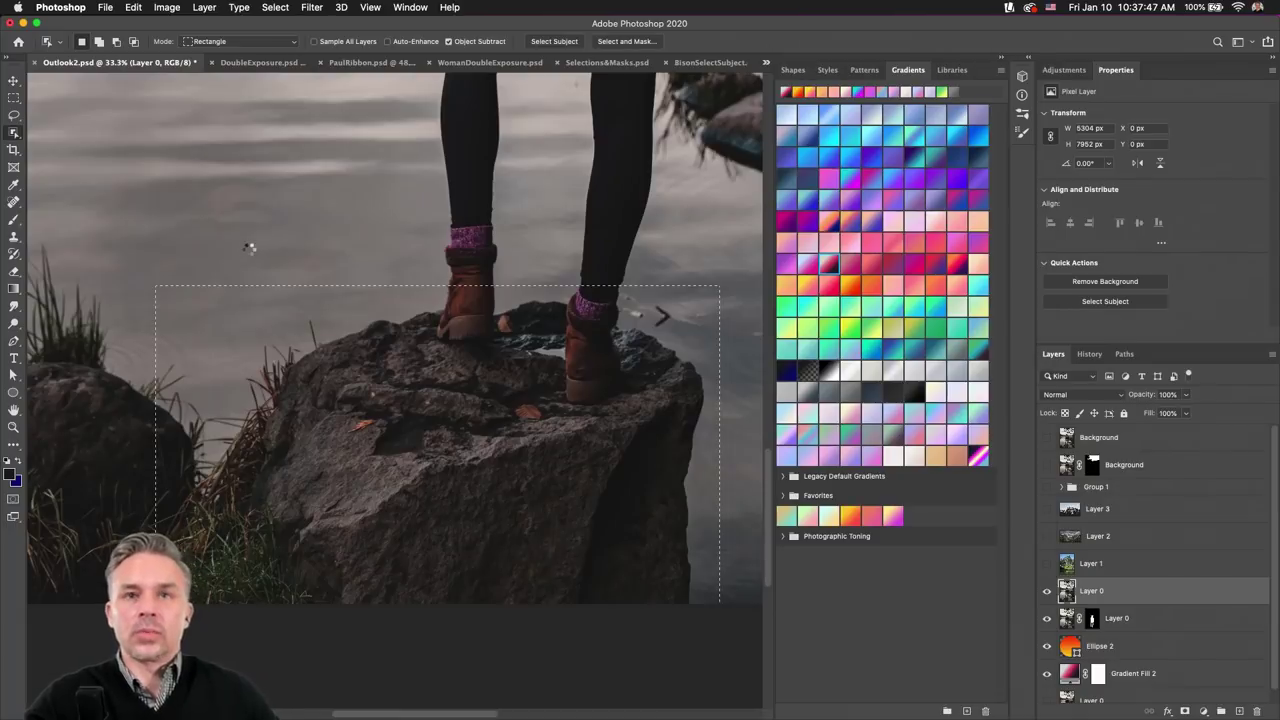
# - Add the smaller grassy rock at the image's left edge to the selection
pyautogui.moveTo(268, 268); pyautogui.dragTo(423, 306)
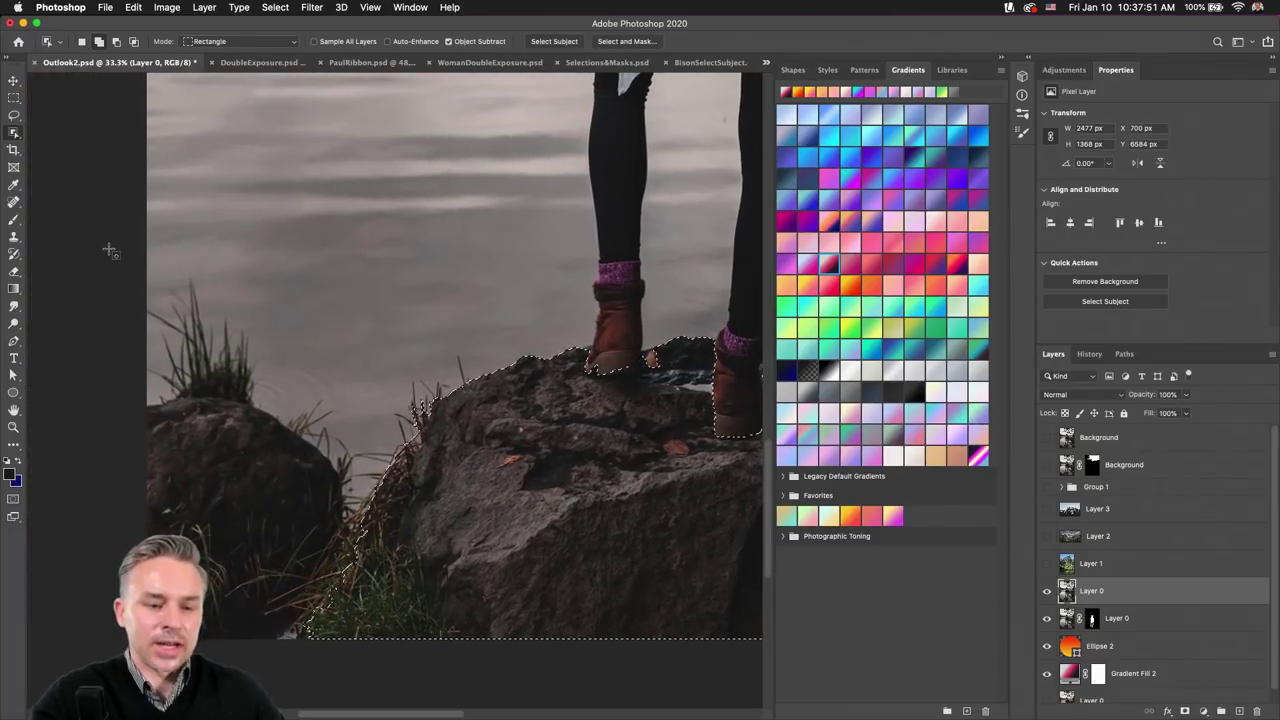
pyautogui.moveTo(186, 306); pyautogui.dragTo(517, 682)
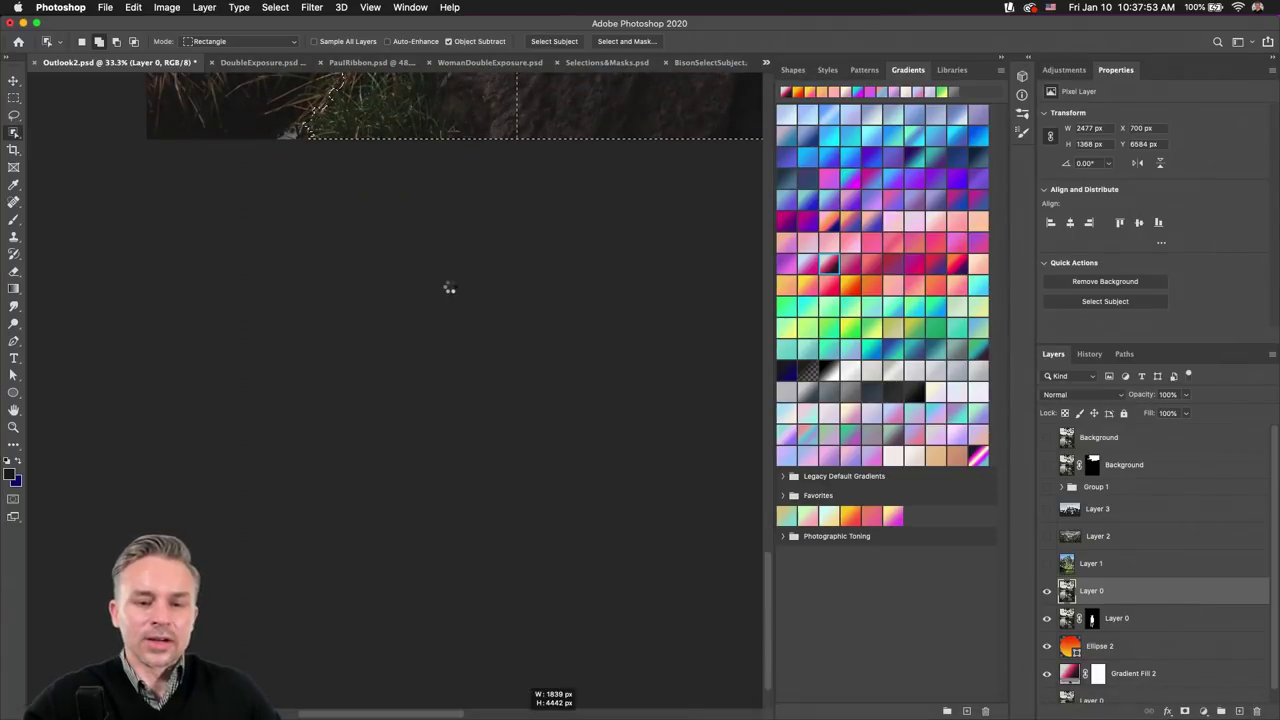
pyautogui.scroll(10, 460, 243)
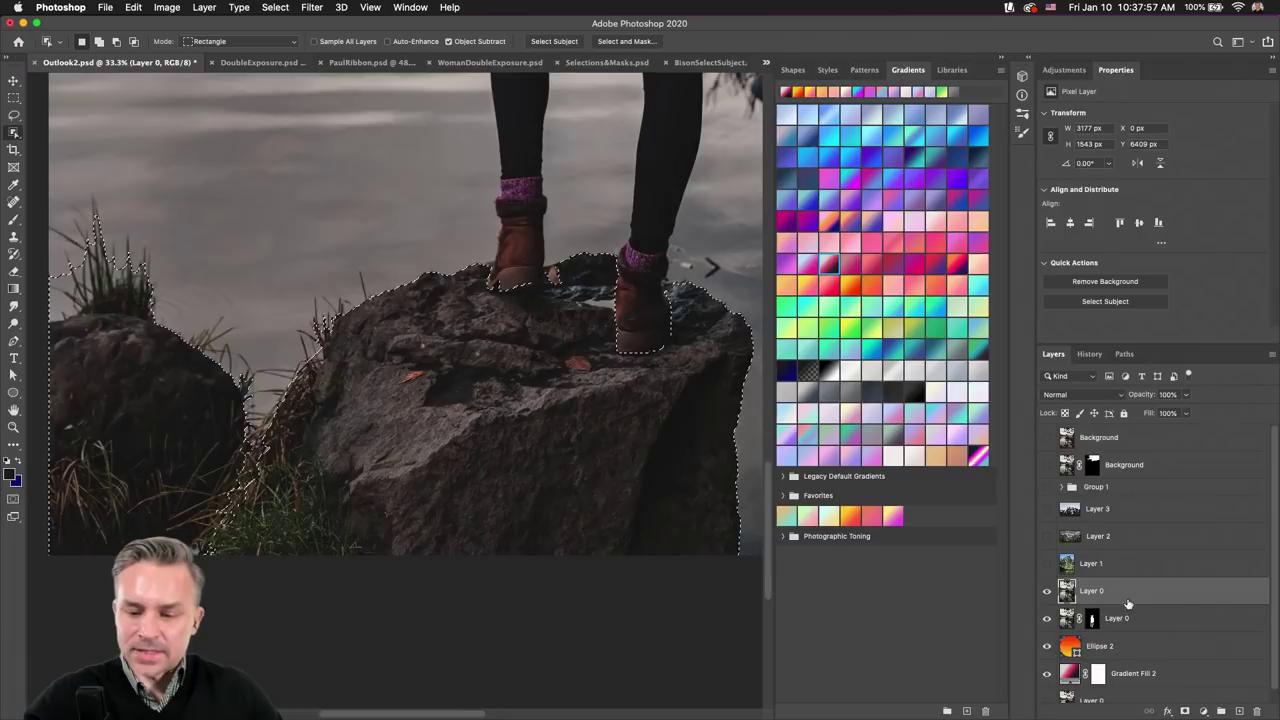
# - Add a layer mask to the upper Layer 0 from the selection of both rocks
pyautogui.click(1184, 710)
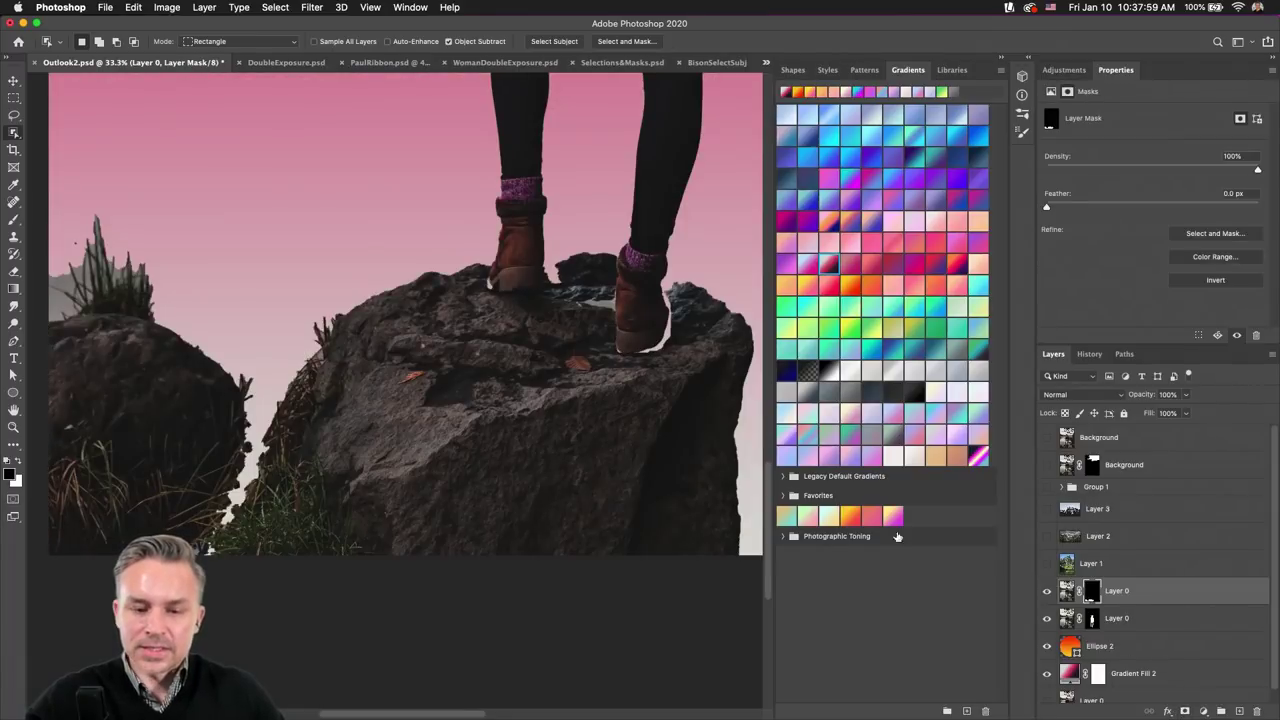
pyautogui.scroll(-3, 738, 455)
pyautogui.scroll(2, 738, 455)
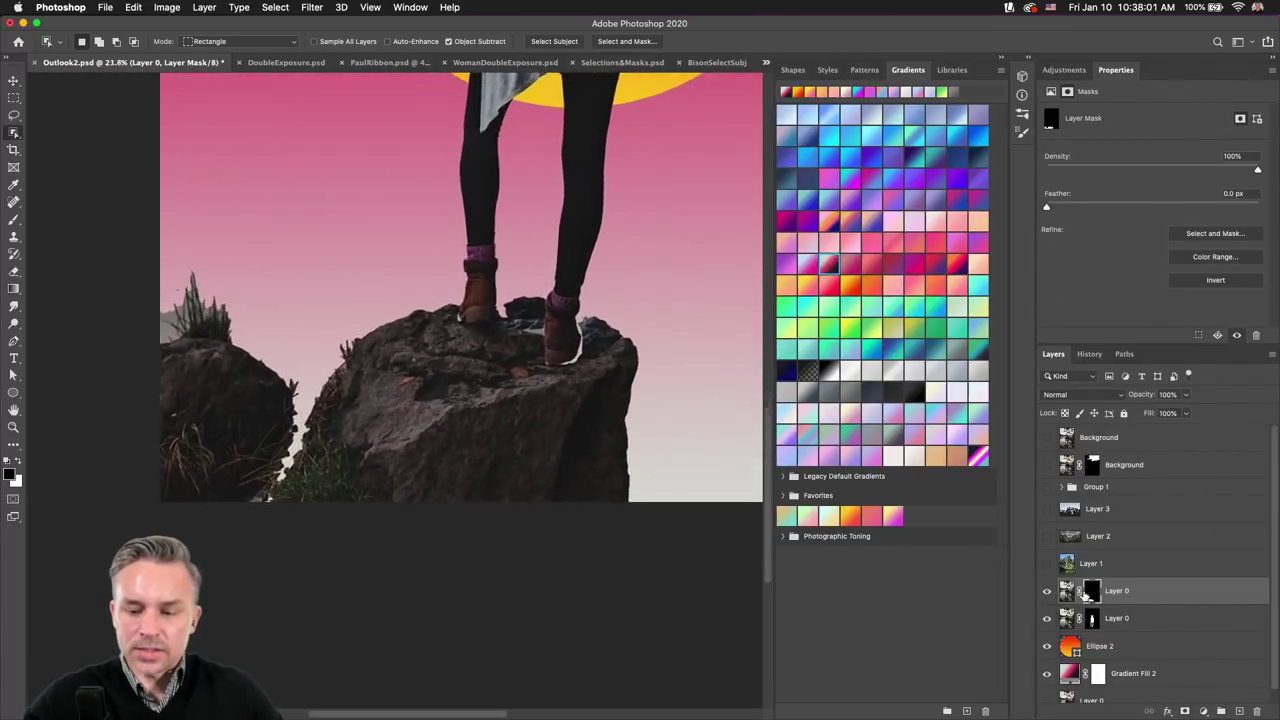
# - Paint white on the upper Layer 0's mask around the woman's boots to fill the gaps between the soles and the rock
pyautogui.scroll(-5, 338, 272)
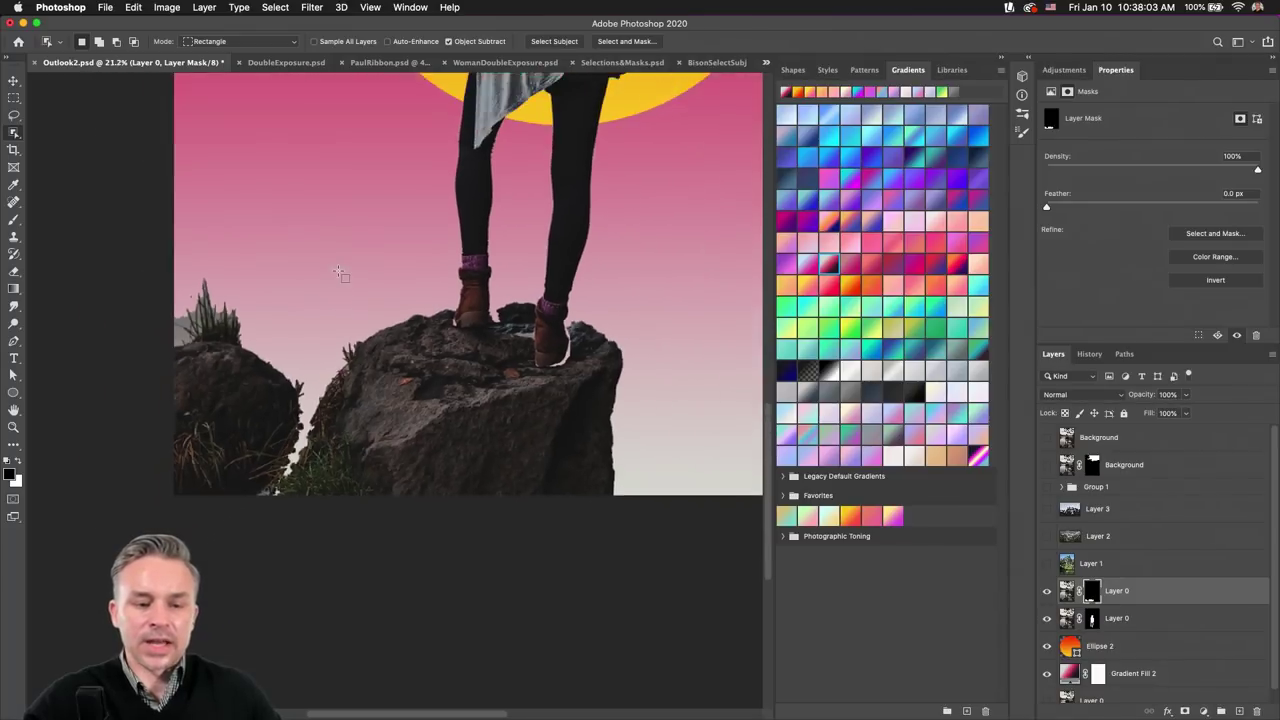
pyautogui.scroll(4, 563, 413)
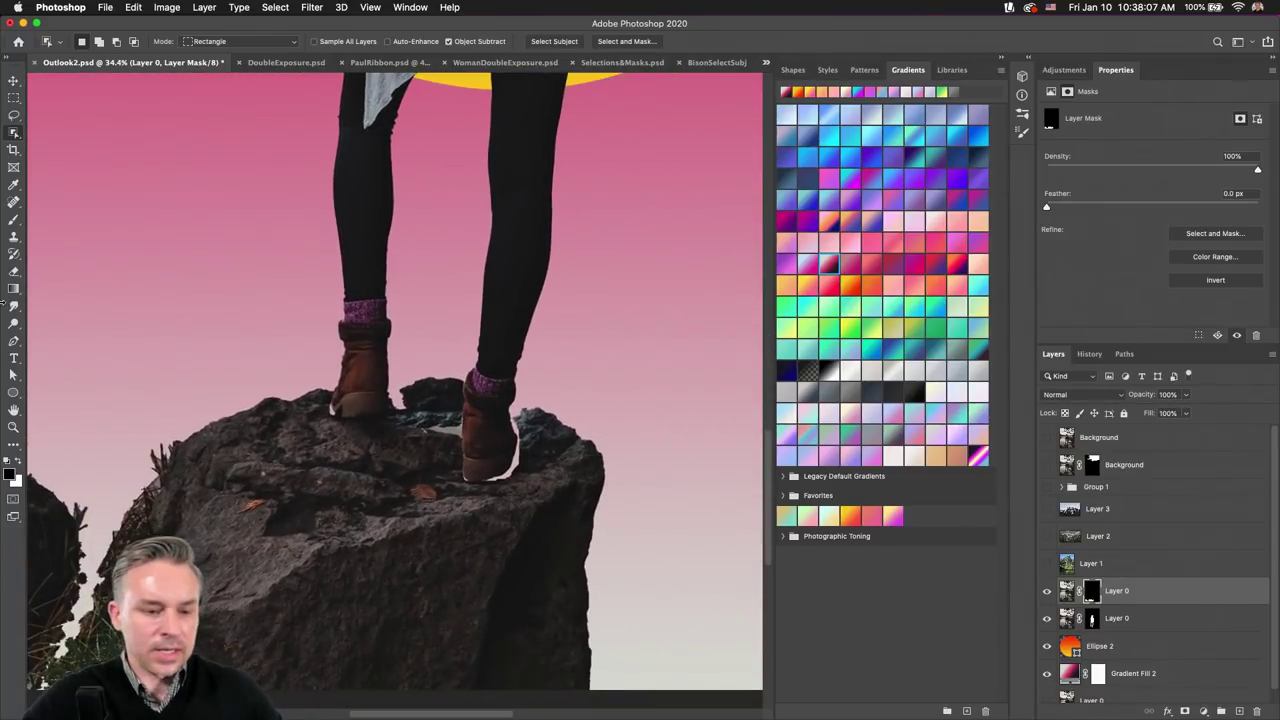
pyautogui.press('b')
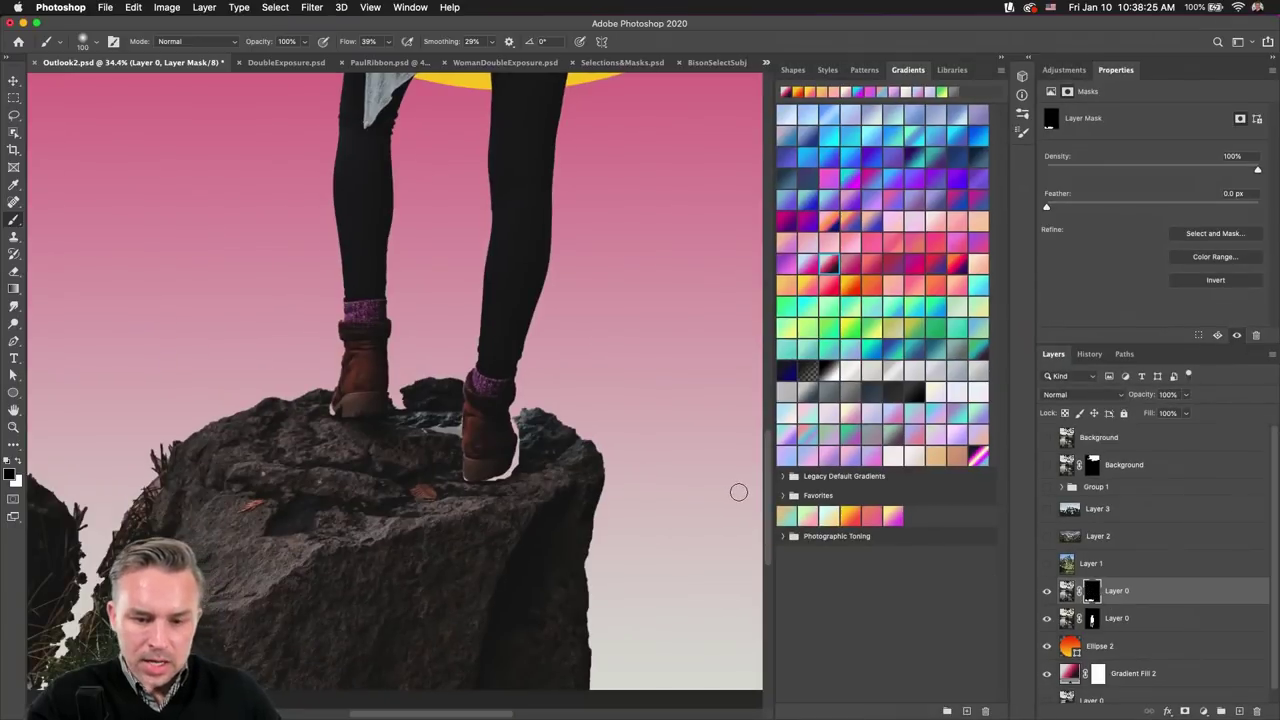
pyautogui.click(17, 462)
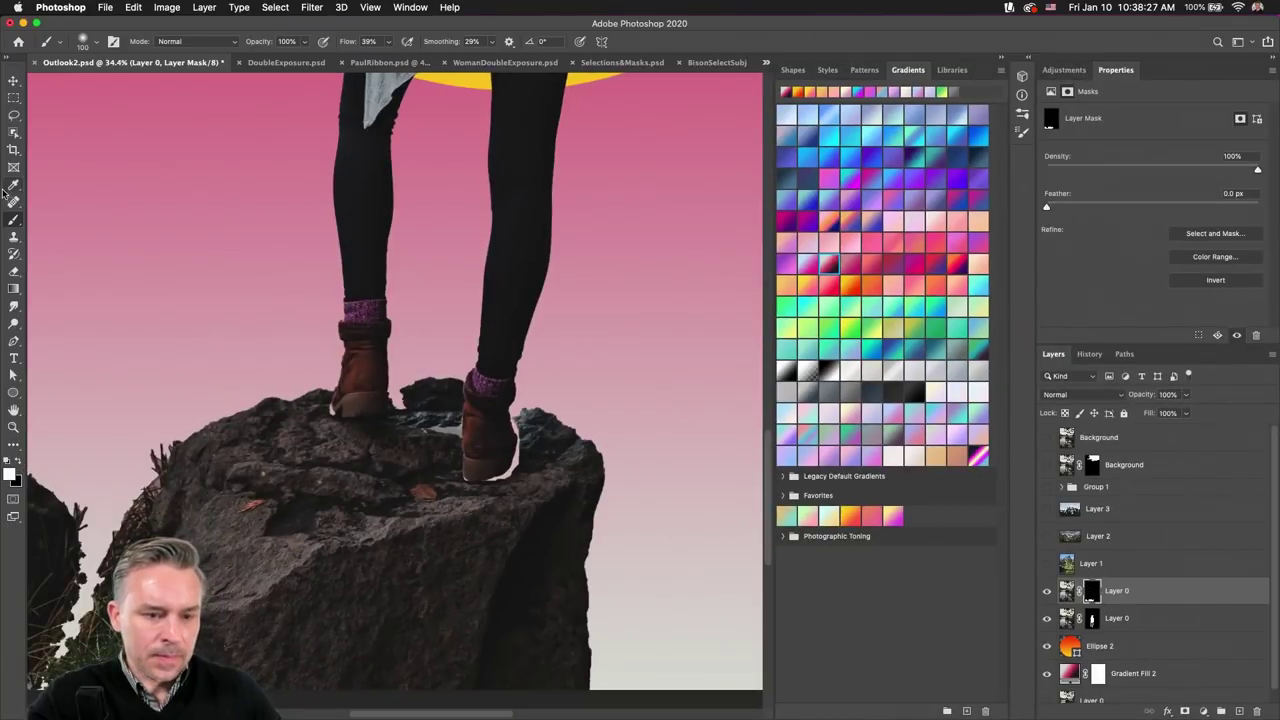
pyautogui.press(']')
pyautogui.press(']')
pyautogui.press(']')
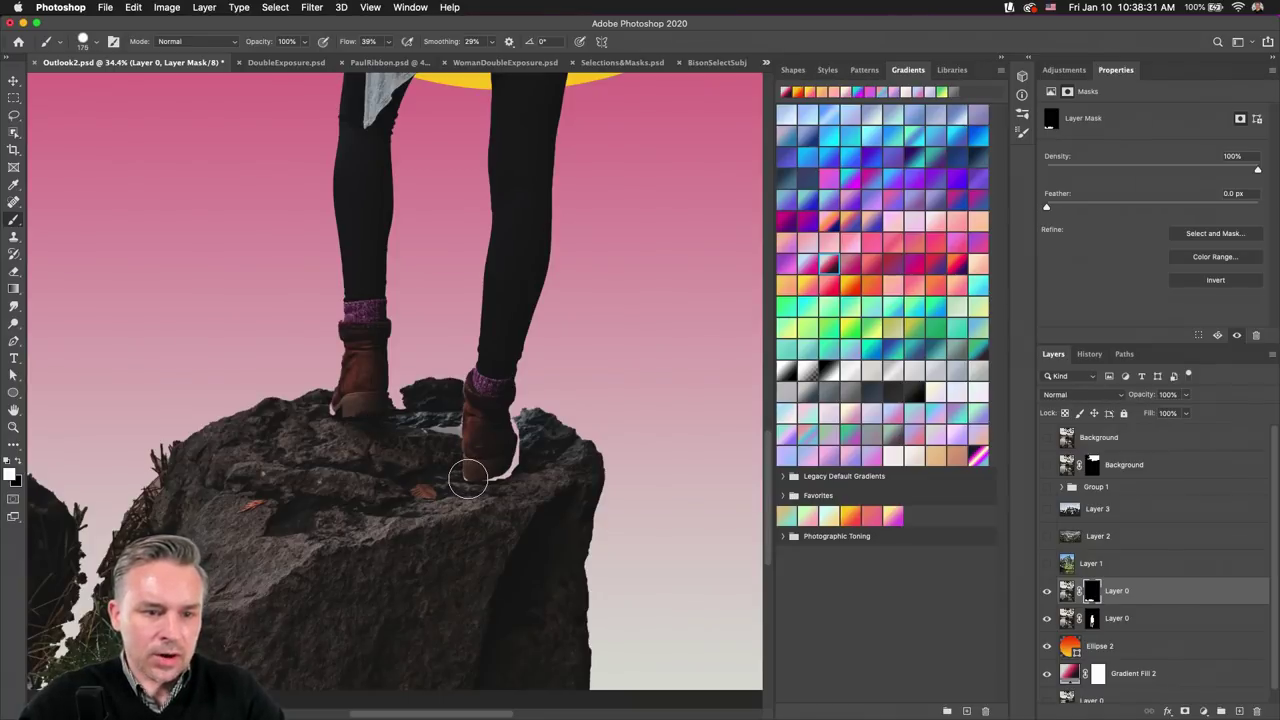
pyautogui.moveTo(468, 478)
pyautogui.mouseDown()
pyautogui.moveTo(519, 466)
pyautogui.moveTo(496, 436)
pyautogui.moveTo(516, 434)
pyautogui.moveTo(441, 418)
pyautogui.mouseUp()
pyautogui.press('[')
pyautogui.press('[')
pyautogui.press('[')
pyautogui.press('[')
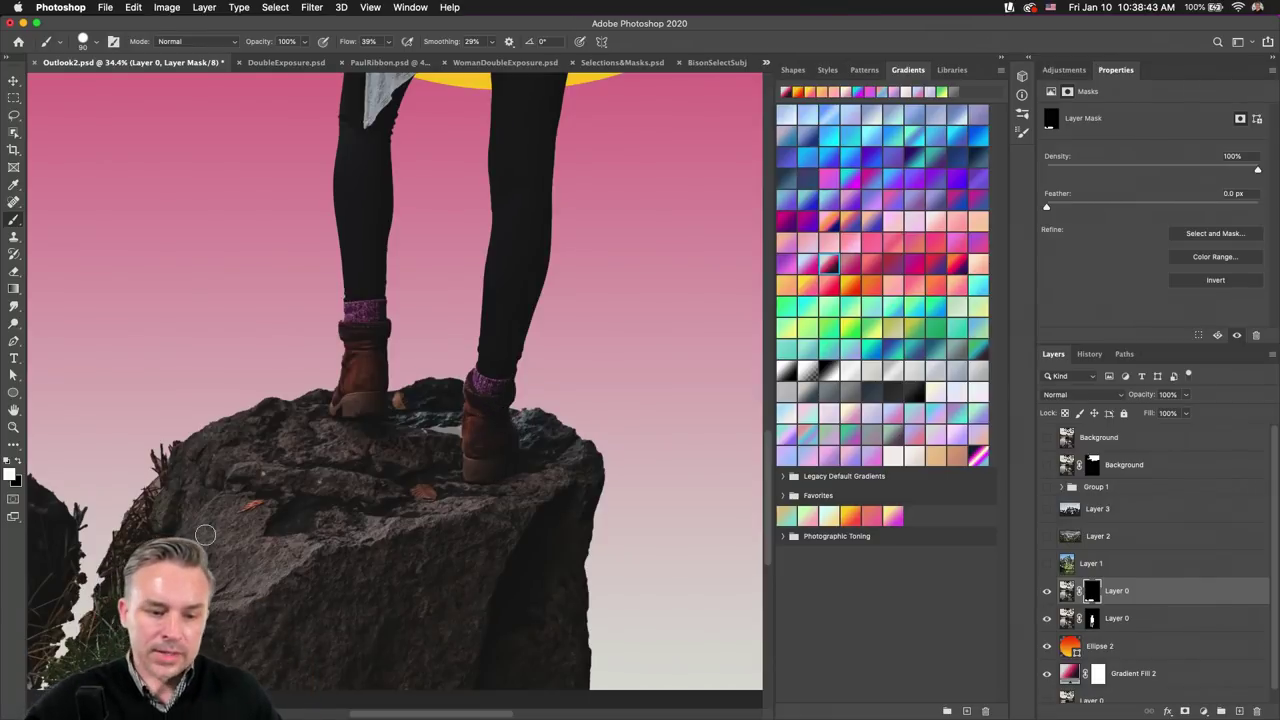
# - Try to select the grey backdrop behind the smaller rock's grass with the Quick Selection tool, and deselect it
pyautogui.hscroll(-10, 226, 526)
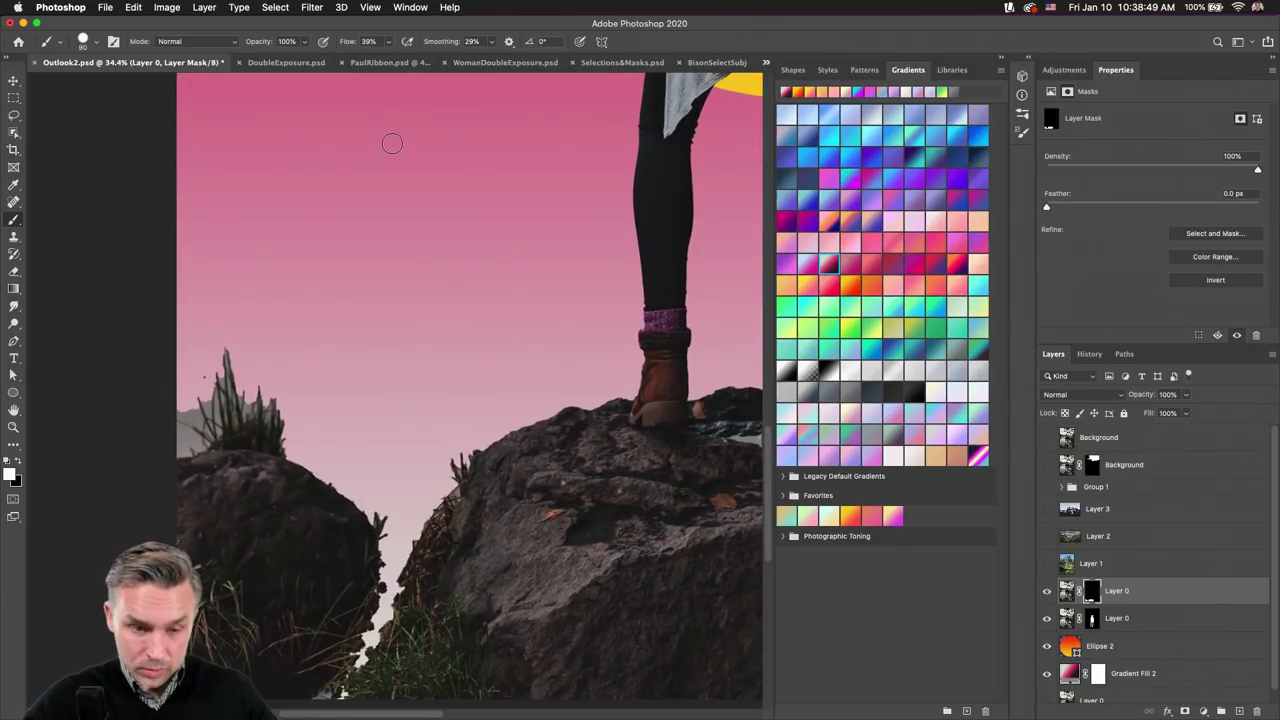
pyautogui.moveTo(149, 400); pyautogui.dragTo(198, 409)
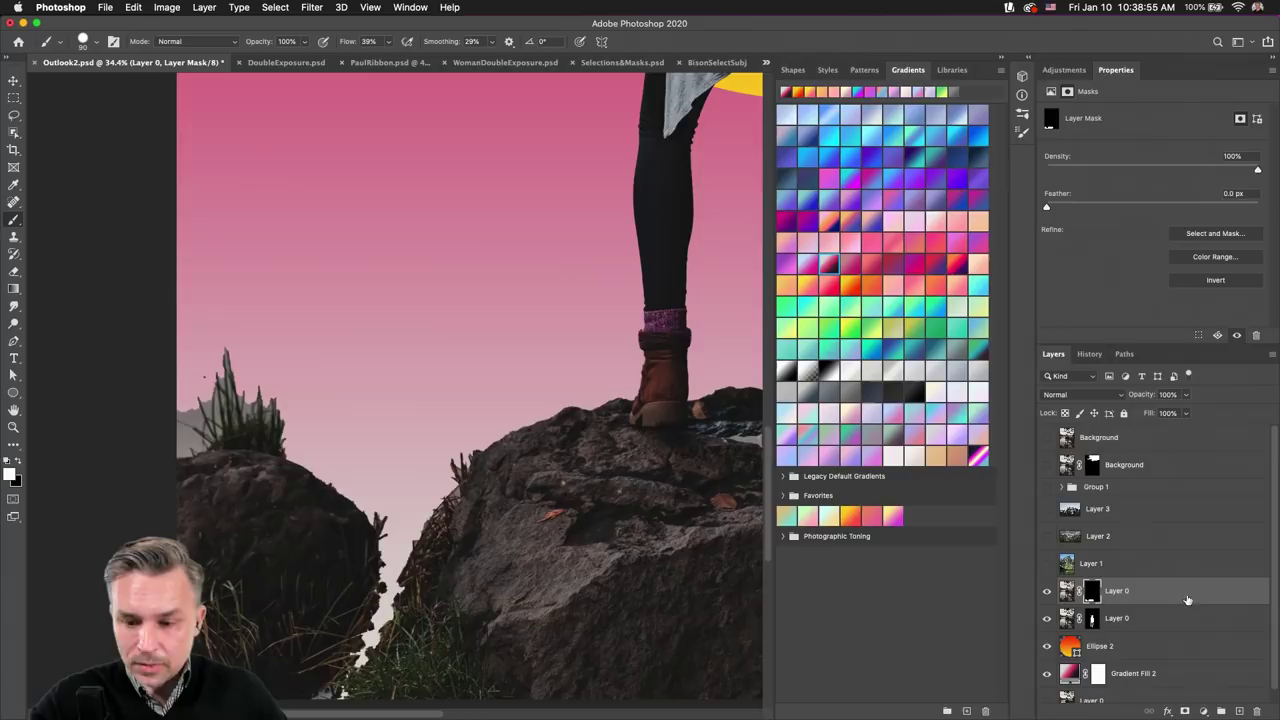
pyautogui.moveTo(196, 411)
pyautogui.mouseDown()
pyautogui.moveTo(302, 411)
pyautogui.moveTo(205, 410)
pyautogui.mouseUp()
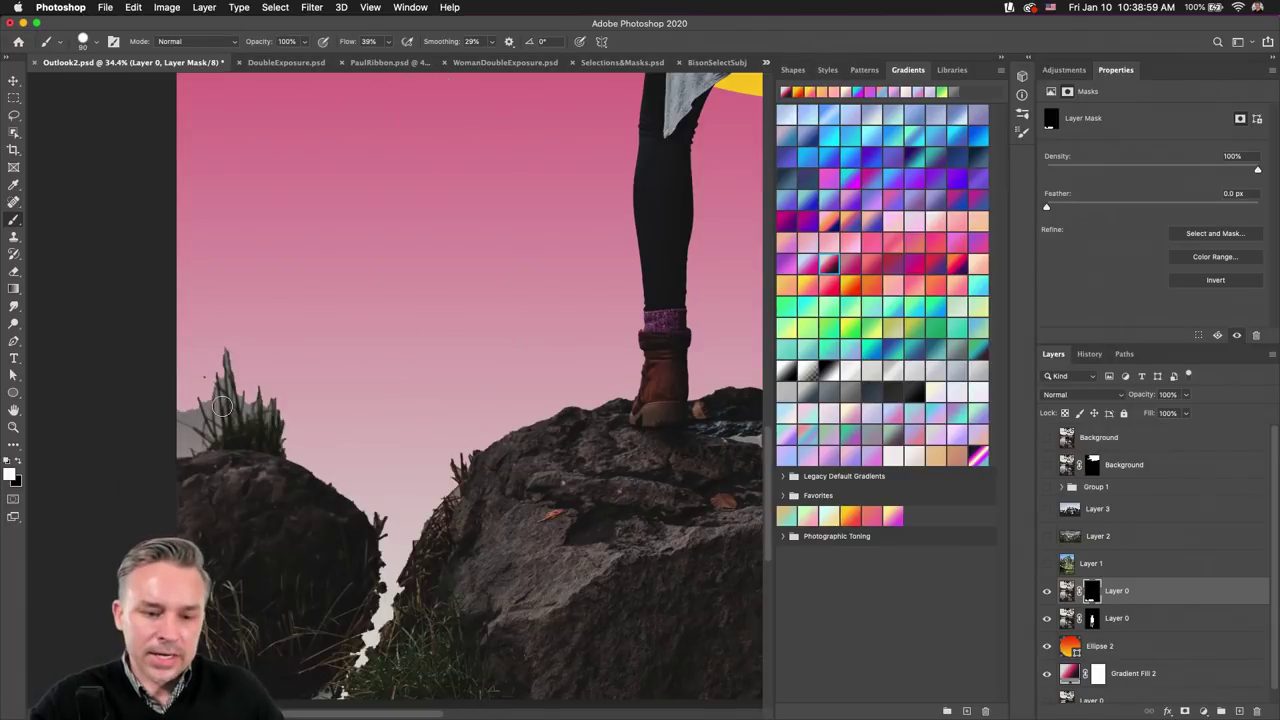
pyautogui.click(12, 131)
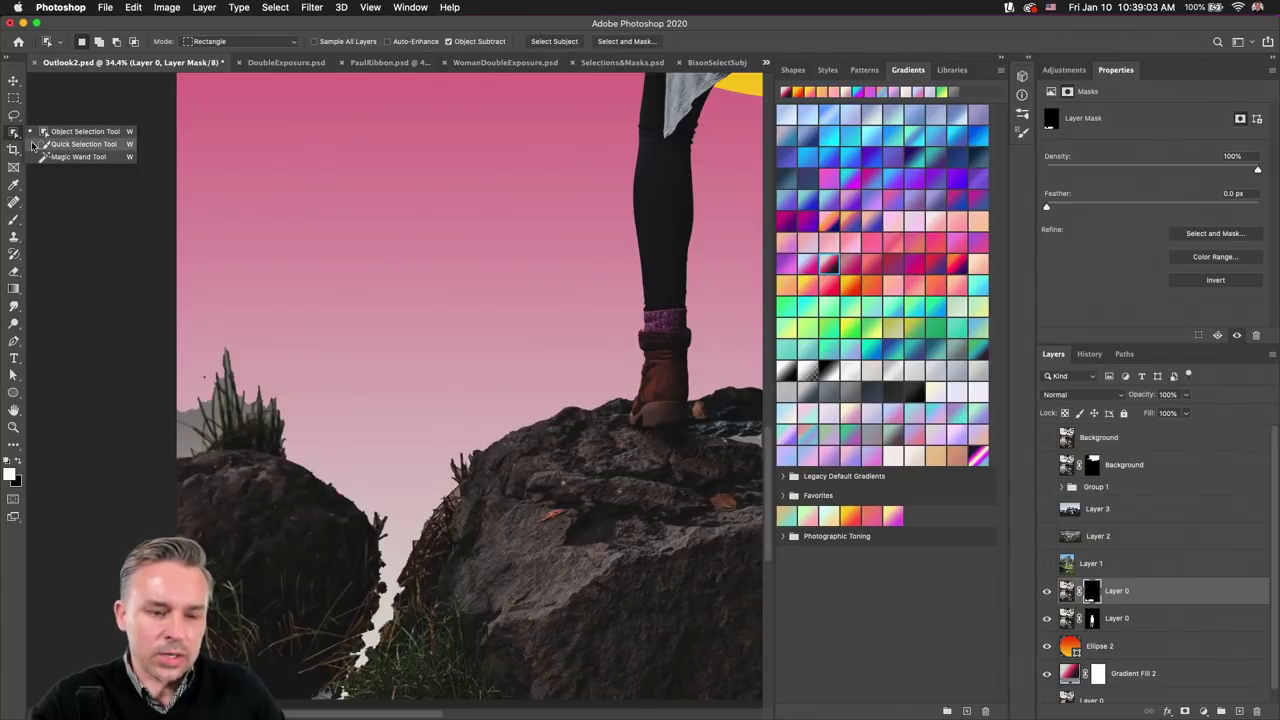
pyautogui.click(80, 144)
pyautogui.scroll(6, 262, 440)
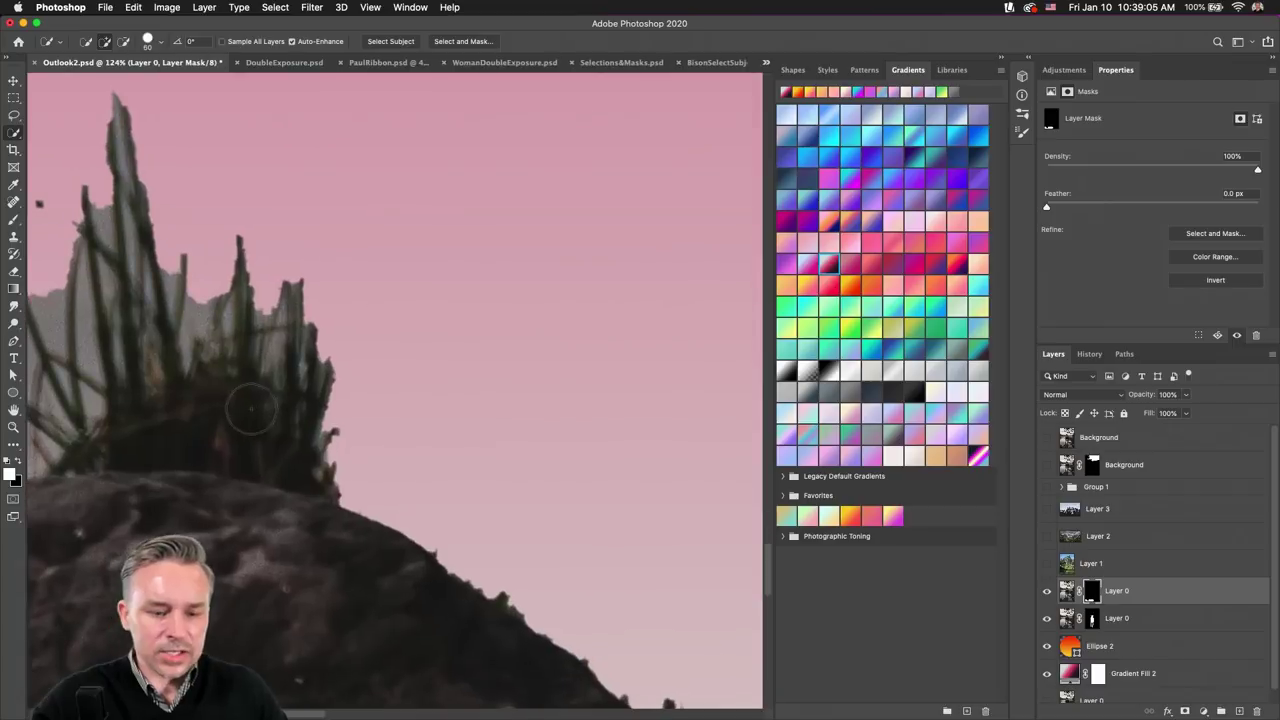
pyautogui.hscroll(-5, 250, 408)
pyautogui.press('[')
pyautogui.press('[')
pyautogui.moveTo(331, 420); pyautogui.dragTo(359, 446)
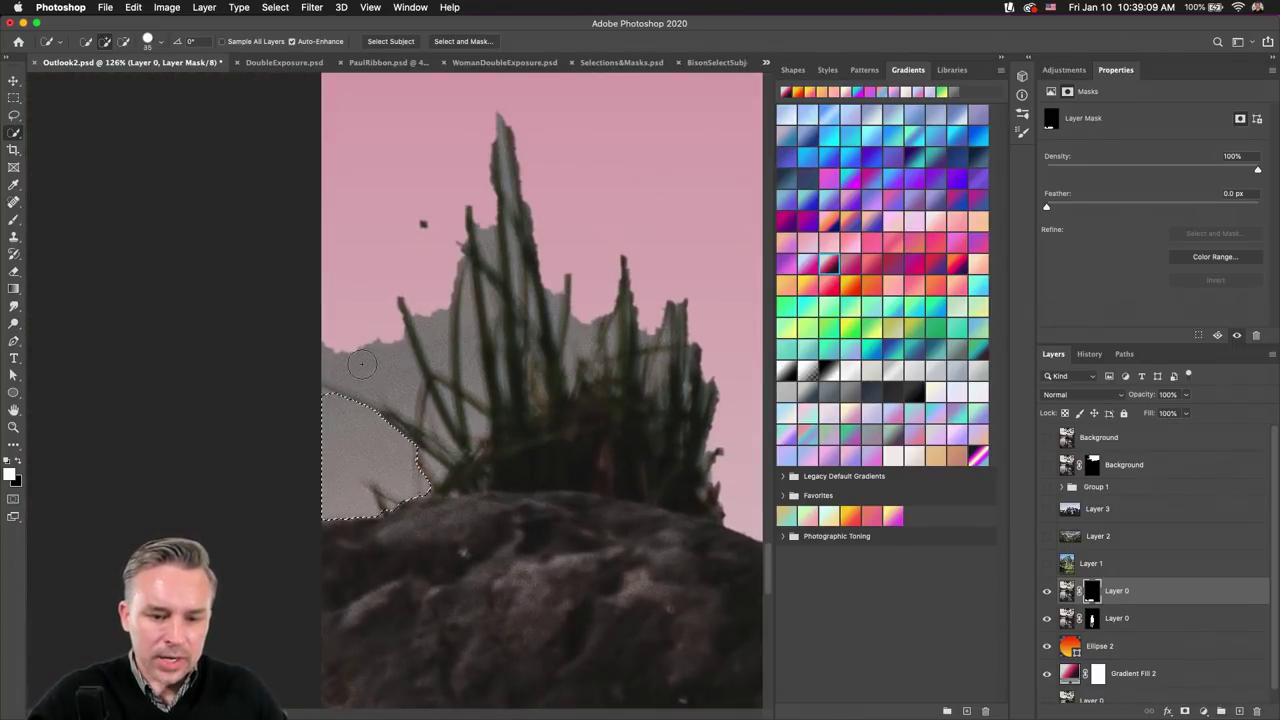
pyautogui.moveTo(369, 357); pyautogui.dragTo(345, 358)
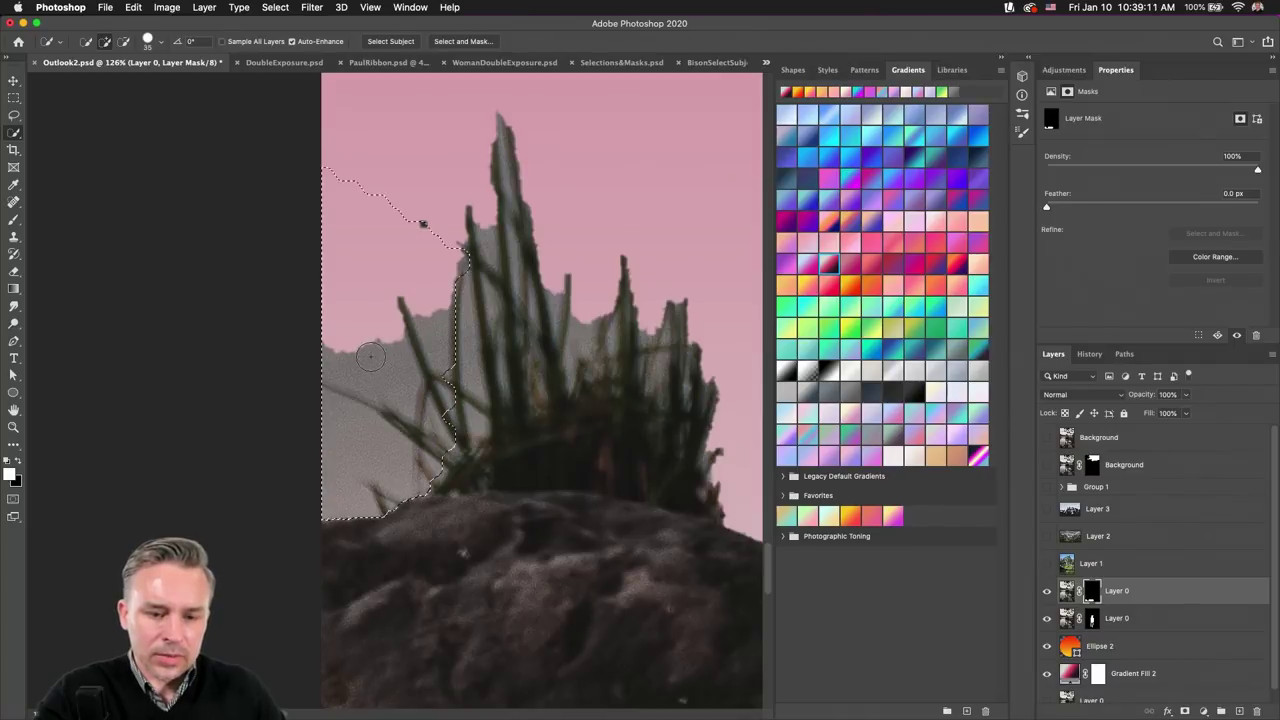
pyautogui.press('super+d')
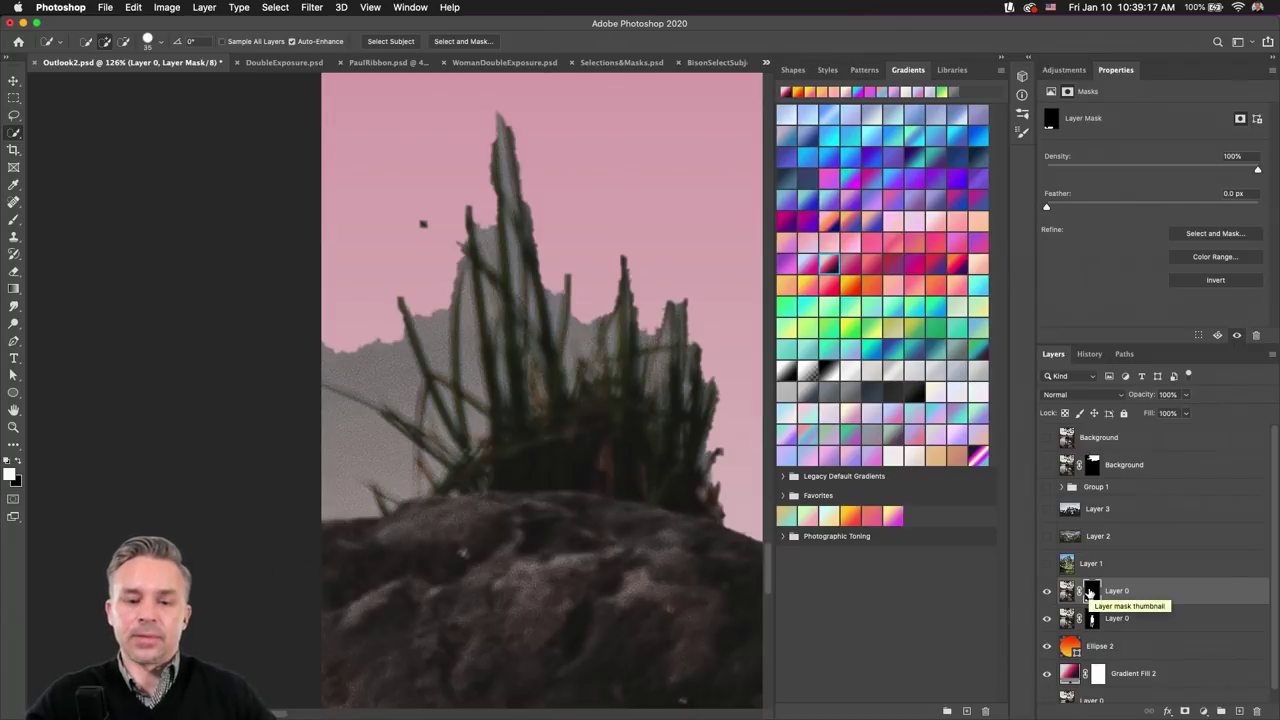
# - Try to trace the grass and the smaller rock's upper edge with the Lasso tool, and deselect the outline
pyautogui.click(12, 135)
pyautogui.click(13, 115)
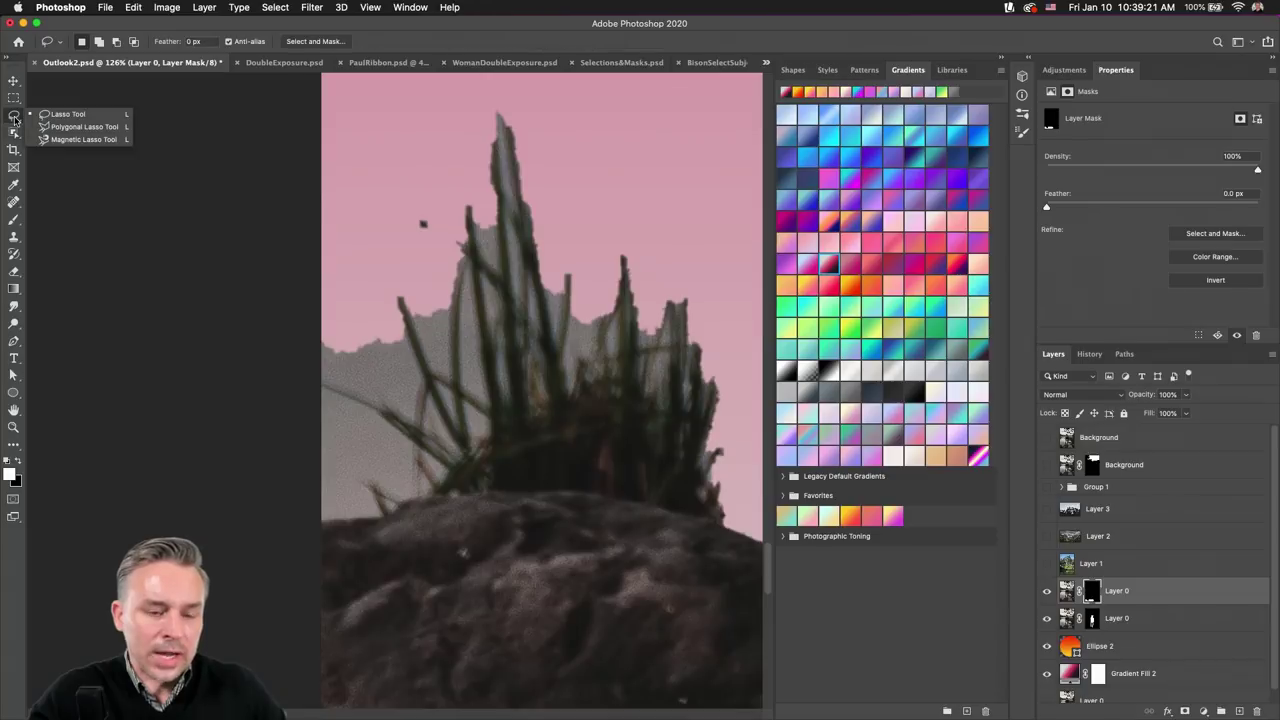
pyautogui.click(55, 115)
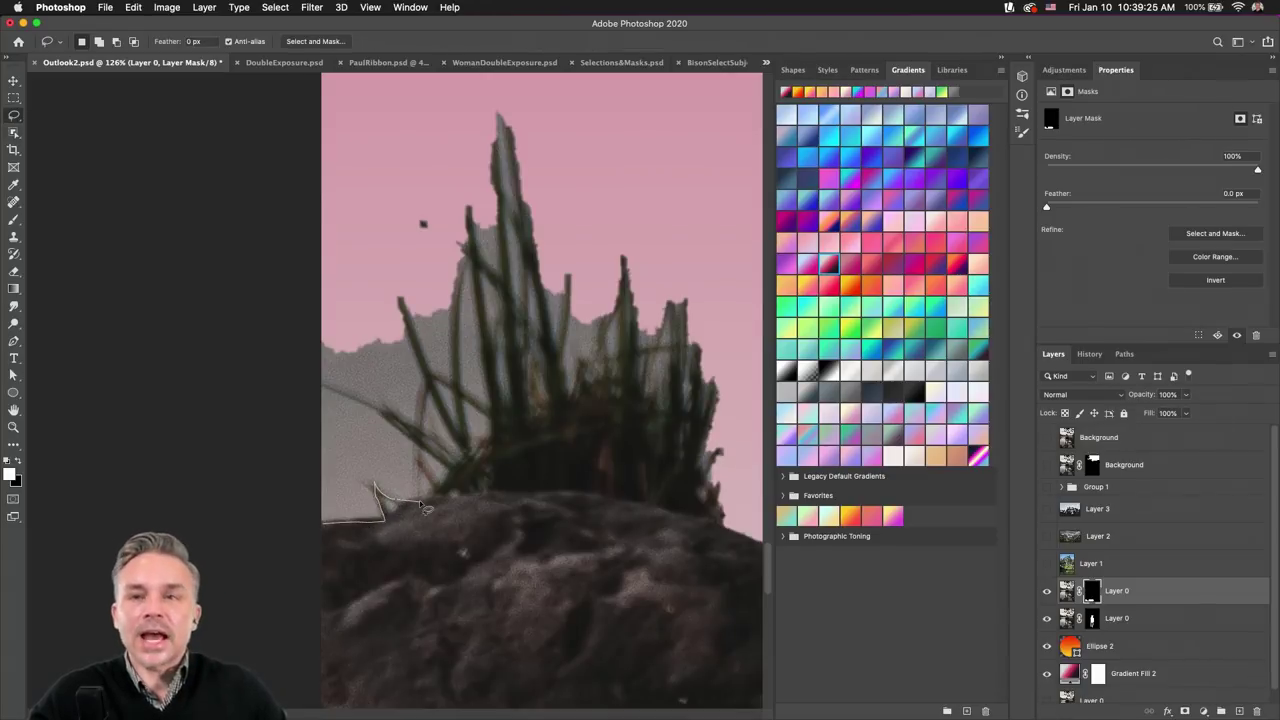
pyautogui.moveTo(426, 509); pyautogui.dragTo(426, 509)
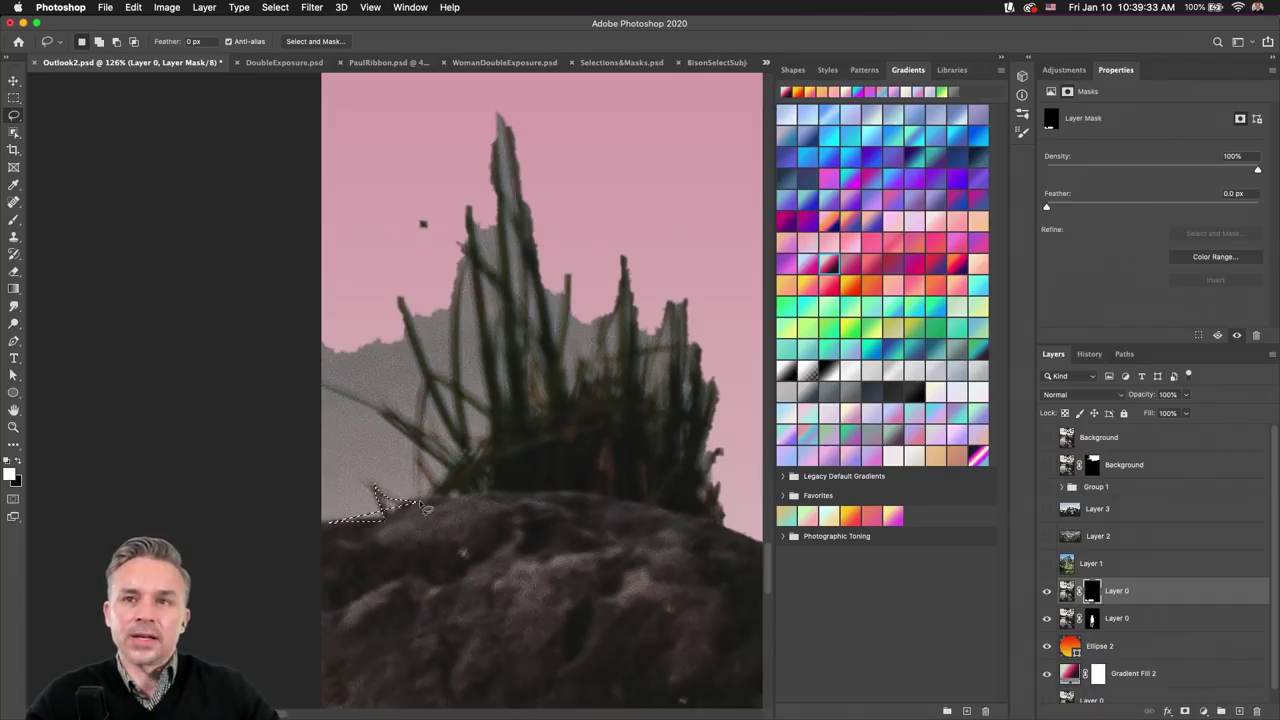
pyautogui.hotkey('ctrl', 'd')
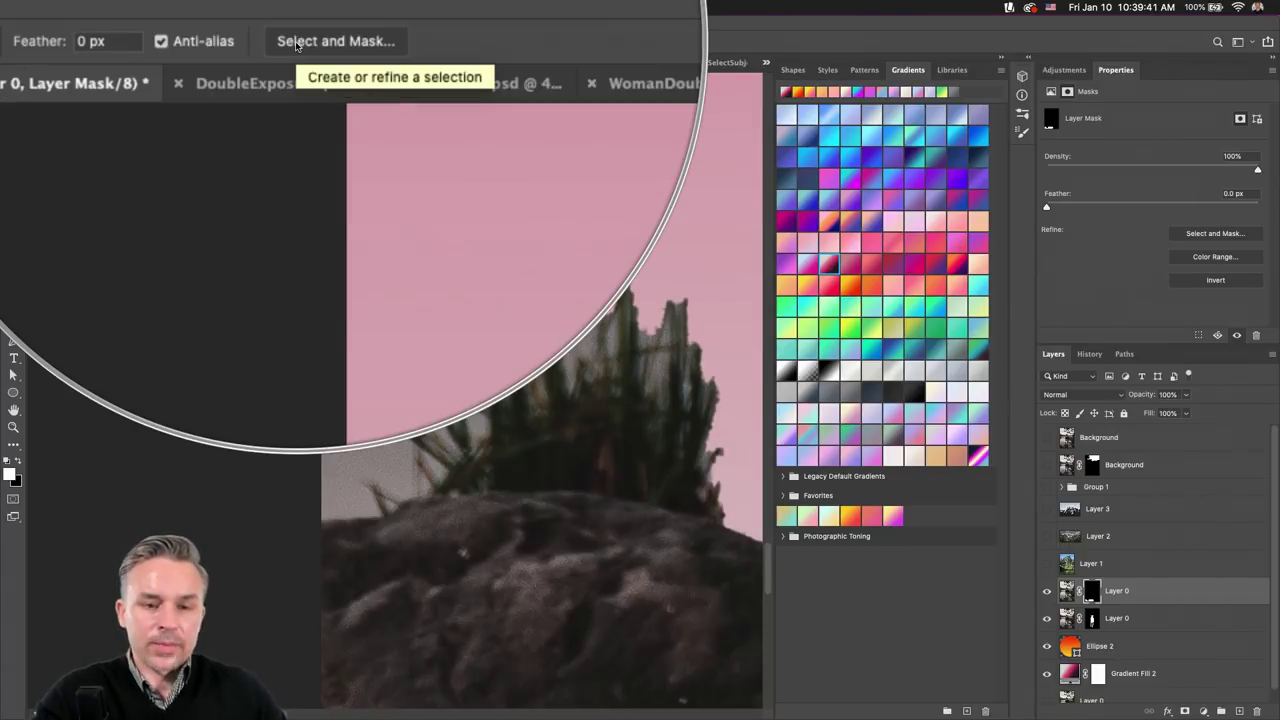
# - Open the rock mask in Select and Mask and brush over the grass's left side with a 70 px Refine Edge Brush
pyautogui.click(296, 42)
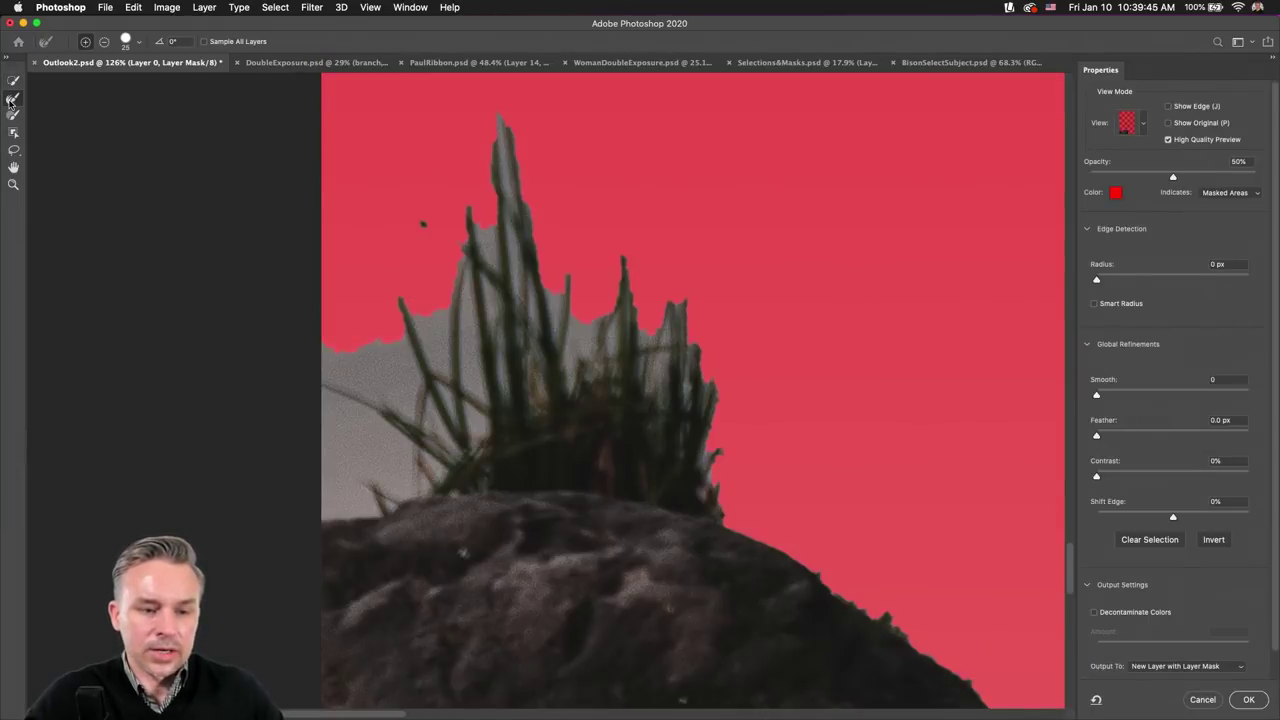
pyautogui.press(']')
pyautogui.press(']')
pyautogui.press(']')
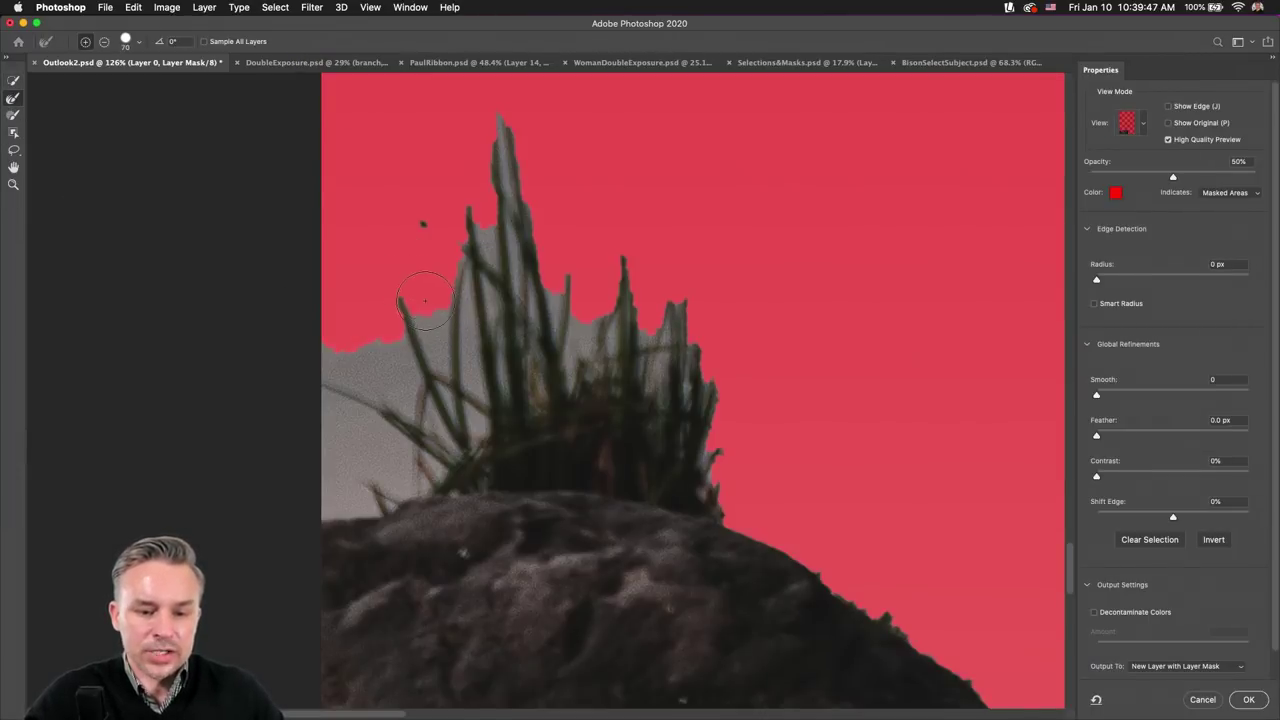
pyautogui.moveTo(428, 393)
pyautogui.mouseDown()
pyautogui.moveTo(346, 378)
pyautogui.moveTo(326, 329)
pyautogui.moveTo(406, 451)
pyautogui.moveTo(370, 455)
pyautogui.moveTo(375, 468)
pyautogui.moveTo(337, 385)
pyautogui.moveTo(335, 493)
pyautogui.moveTo(334, 451)
pyautogui.mouseUp()
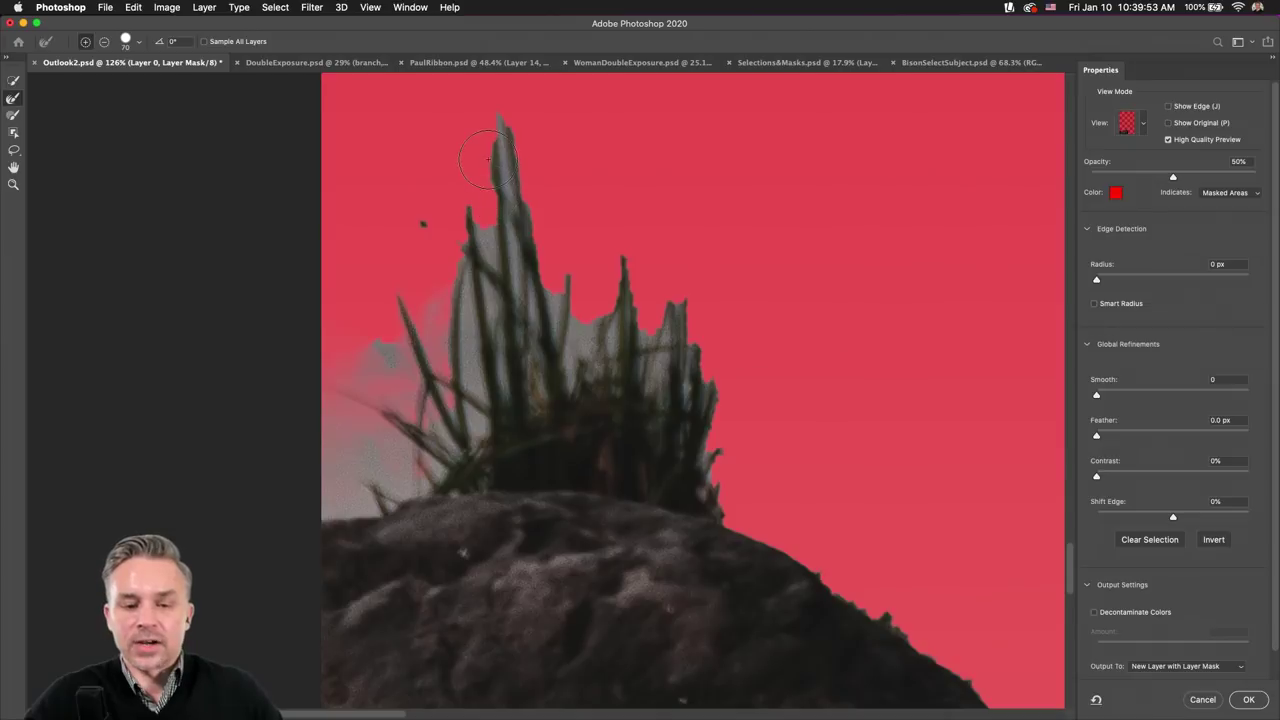
# - Enlarge the Refine Edge Brush to 100 px and paint over the tall blades, the grass's right side and the remaining grey patch
pyautogui.press(']')
pyautogui.press(']')
pyautogui.press(']')
pyautogui.moveTo(504, 153)
pyautogui.mouseDown()
pyautogui.moveTo(521, 331)
pyautogui.moveTo(507, 391)
pyautogui.moveTo(410, 445)
pyautogui.mouseUp()
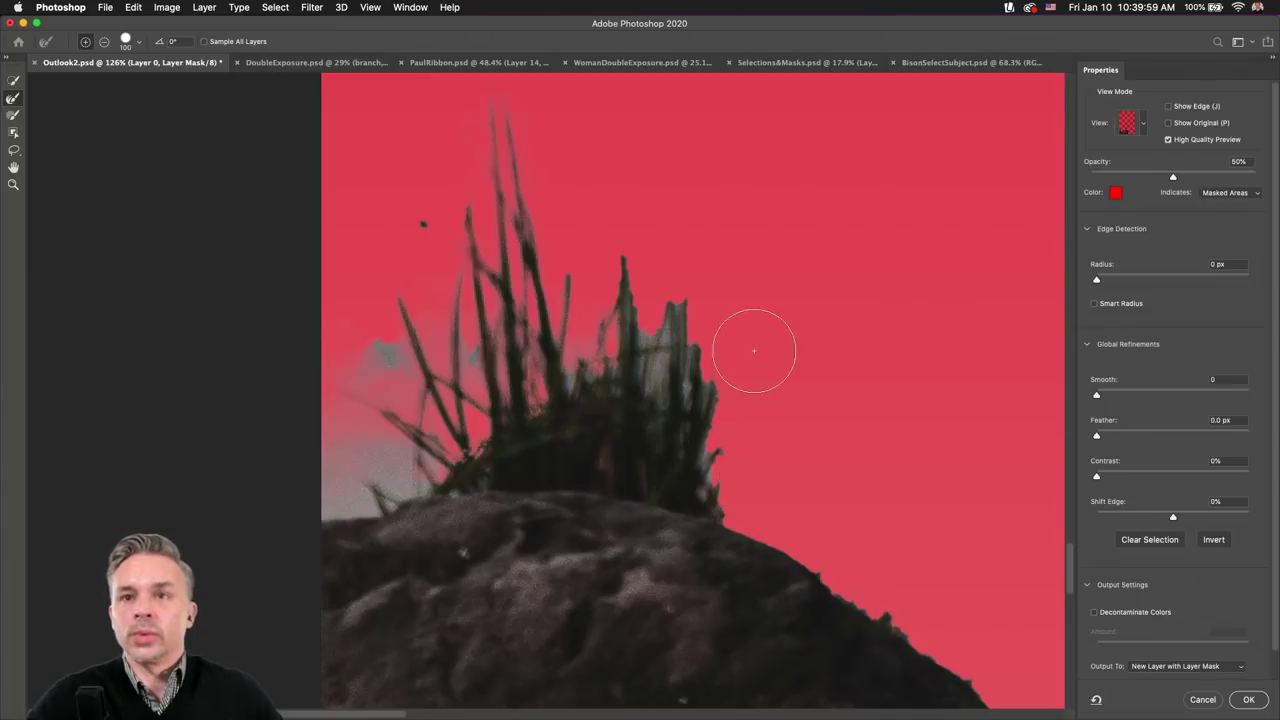
pyautogui.moveTo(754, 374); pyautogui.dragTo(746, 337)
pyautogui.moveTo(594, 391)
pyautogui.mouseDown()
pyautogui.moveTo(573, 353)
pyautogui.moveTo(385, 355)
pyautogui.mouseUp()
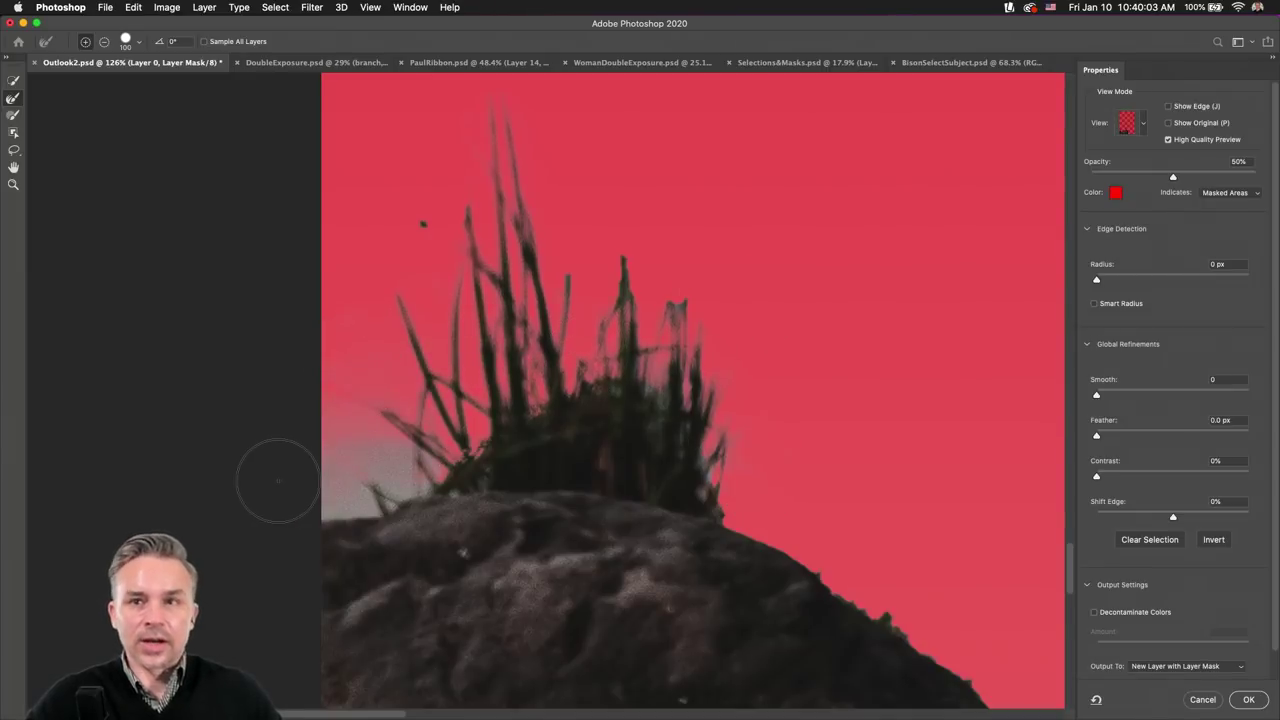
pyautogui.moveTo(283, 457); pyautogui.dragTo(368, 370)
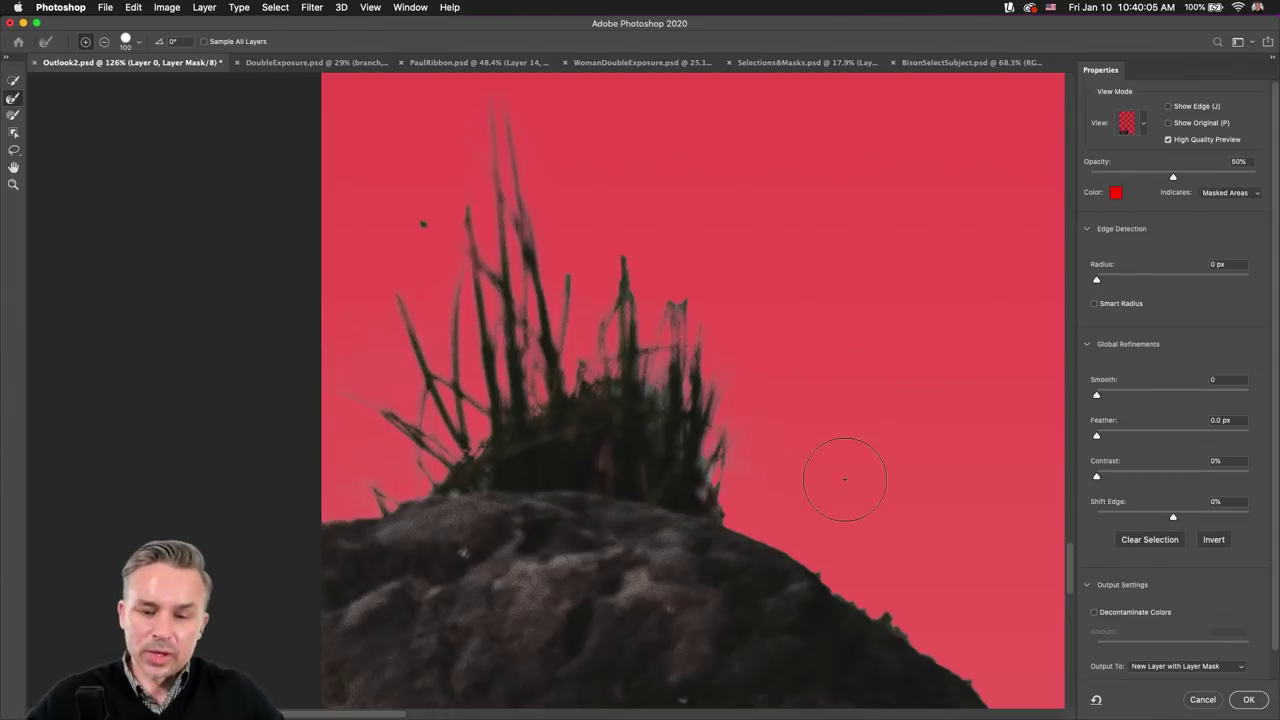
# - Brush the Refine Edge Brush down the grass on the larger rock's left edge and up the smaller rock's facing edge
pyautogui.moveTo(766, 446)
pyautogui.mouseDown()
pyautogui.moveTo(685, 442)
pyautogui.moveTo(414, 334)
pyautogui.mouseUp()
pyautogui.hscroll(3, 417, 343)
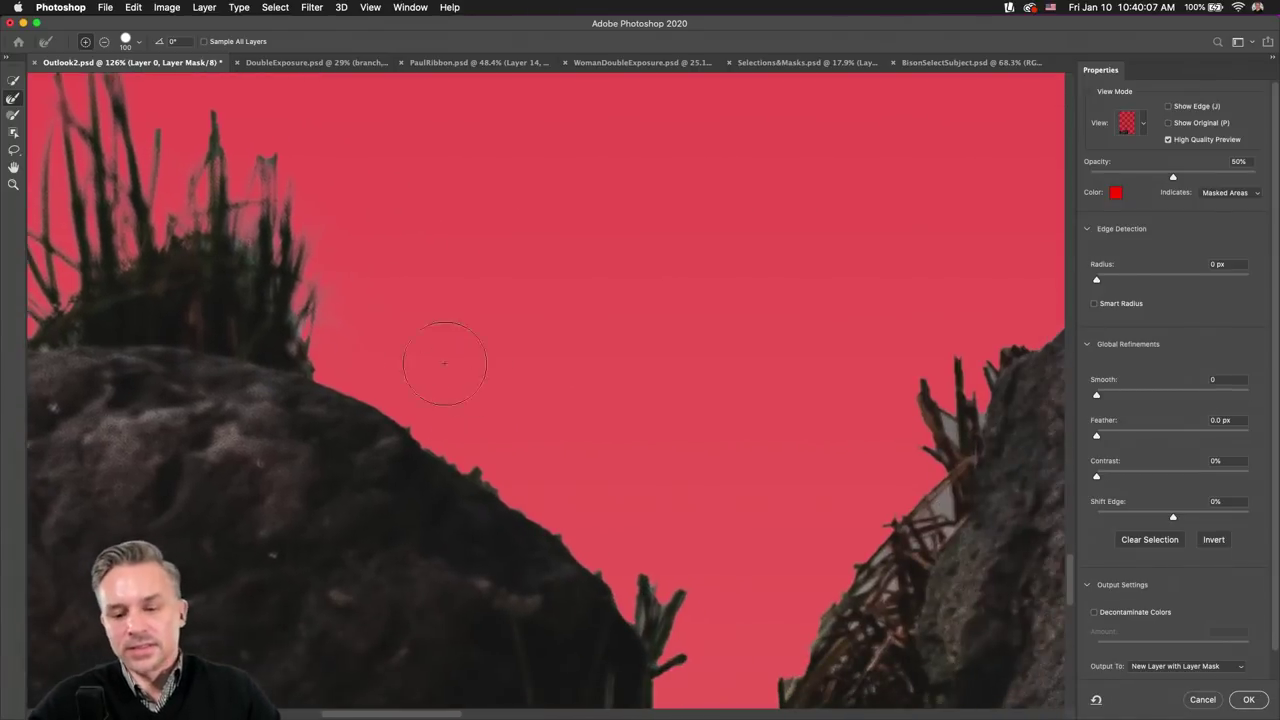
pyautogui.scroll(-2, 509, 380)
pyautogui.moveTo(509, 380); pyautogui.dragTo(386, 333)
pyautogui.scroll(-5, 386, 333)
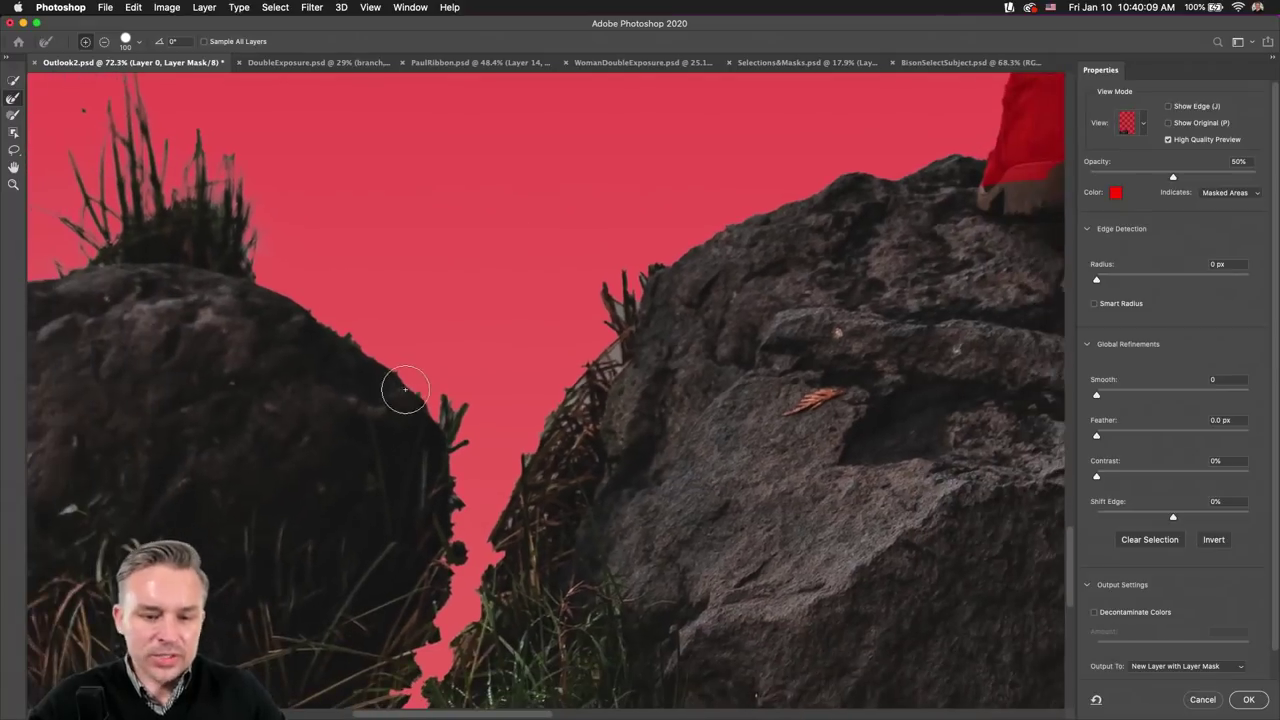
pyautogui.moveTo(609, 296)
pyautogui.mouseDown()
pyautogui.moveTo(591, 380)
pyautogui.moveTo(558, 441)
pyautogui.moveTo(531, 450)
pyautogui.moveTo(454, 668)
pyautogui.moveTo(418, 690)
pyautogui.mouseUp()
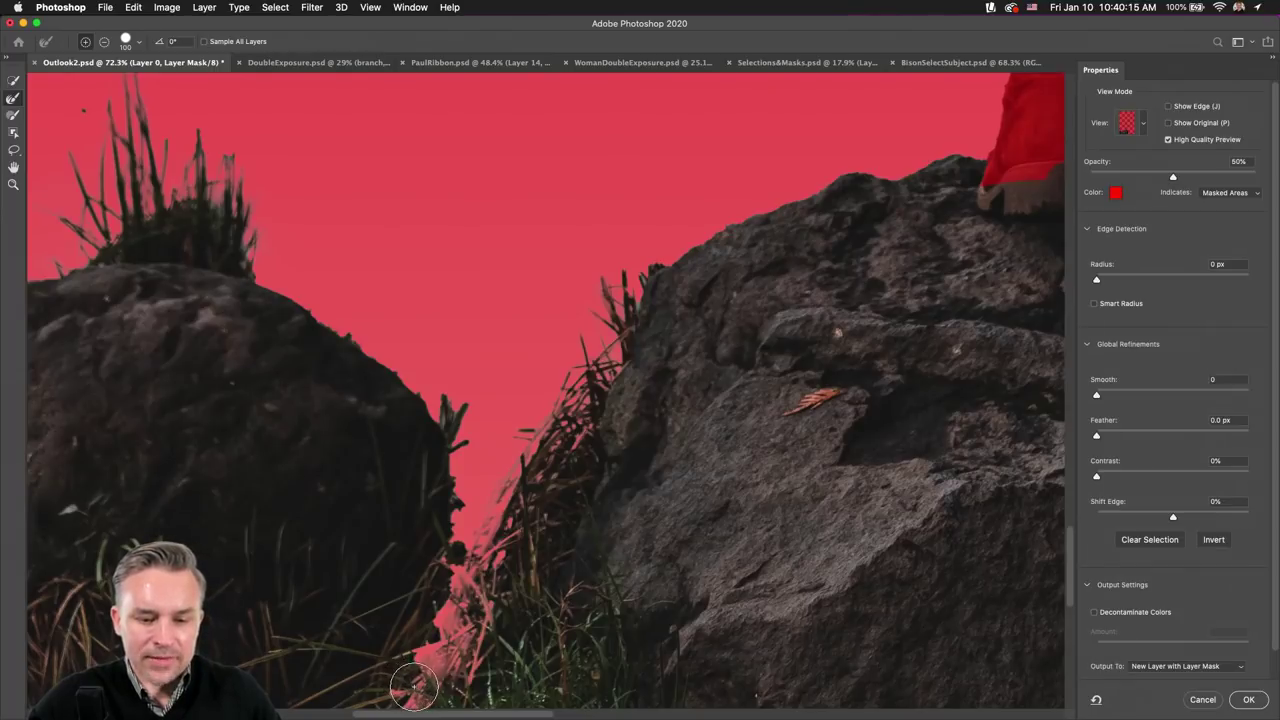
pyautogui.moveTo(455, 453); pyautogui.dragTo(429, 351)
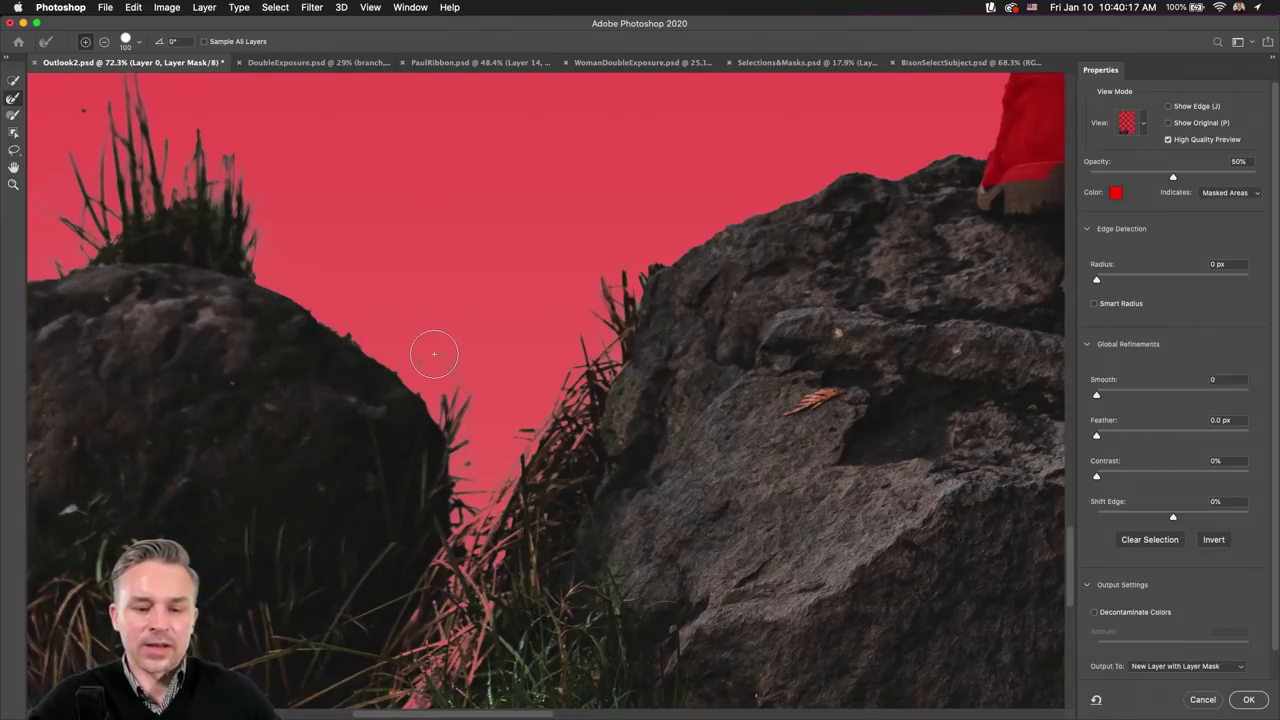
# - Refine the remaining grass edge below the gap between the rocks and output the result as a new layer with layer mask
pyautogui.scroll(-3, 434, 353)
pyautogui.moveTo(461, 369); pyautogui.dragTo(328, 509)
pyautogui.scroll(-3, 609, 206)
pyautogui.moveTo(609, 206); pyautogui.dragTo(518, 312)
pyautogui.click(1244, 699)
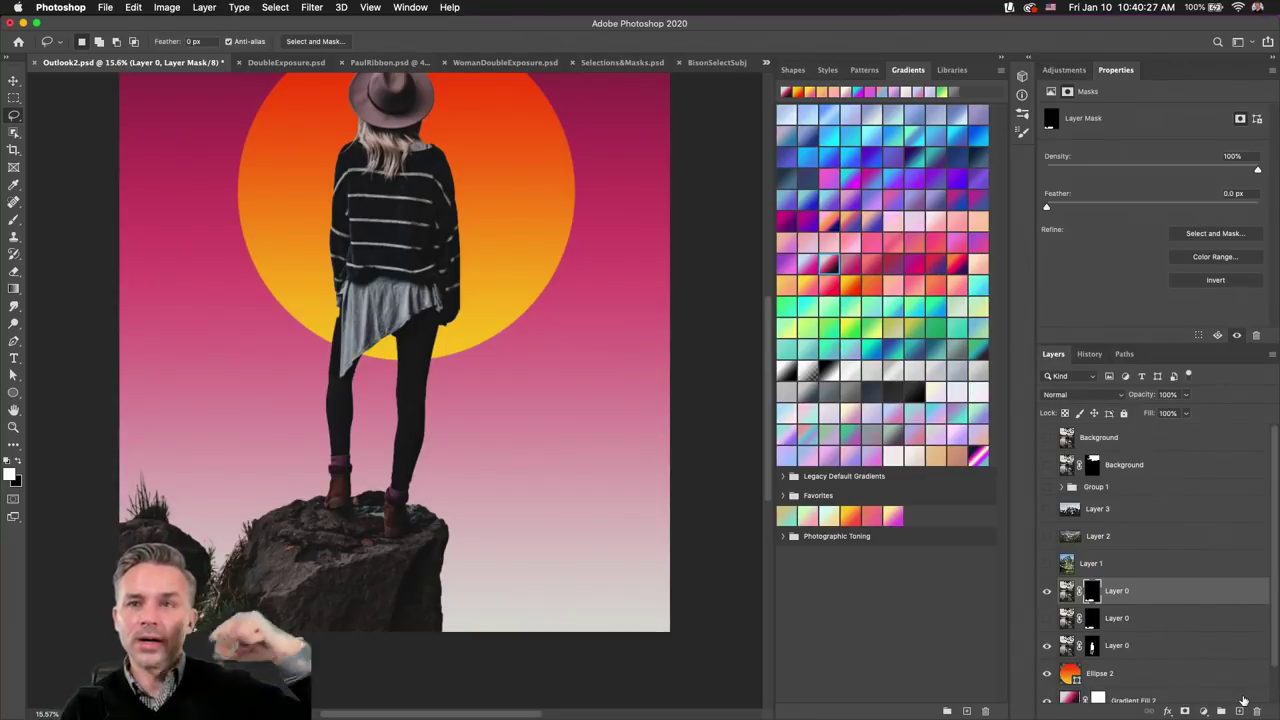
pyautogui.moveTo(263, 522); pyautogui.dragTo(337, 597)
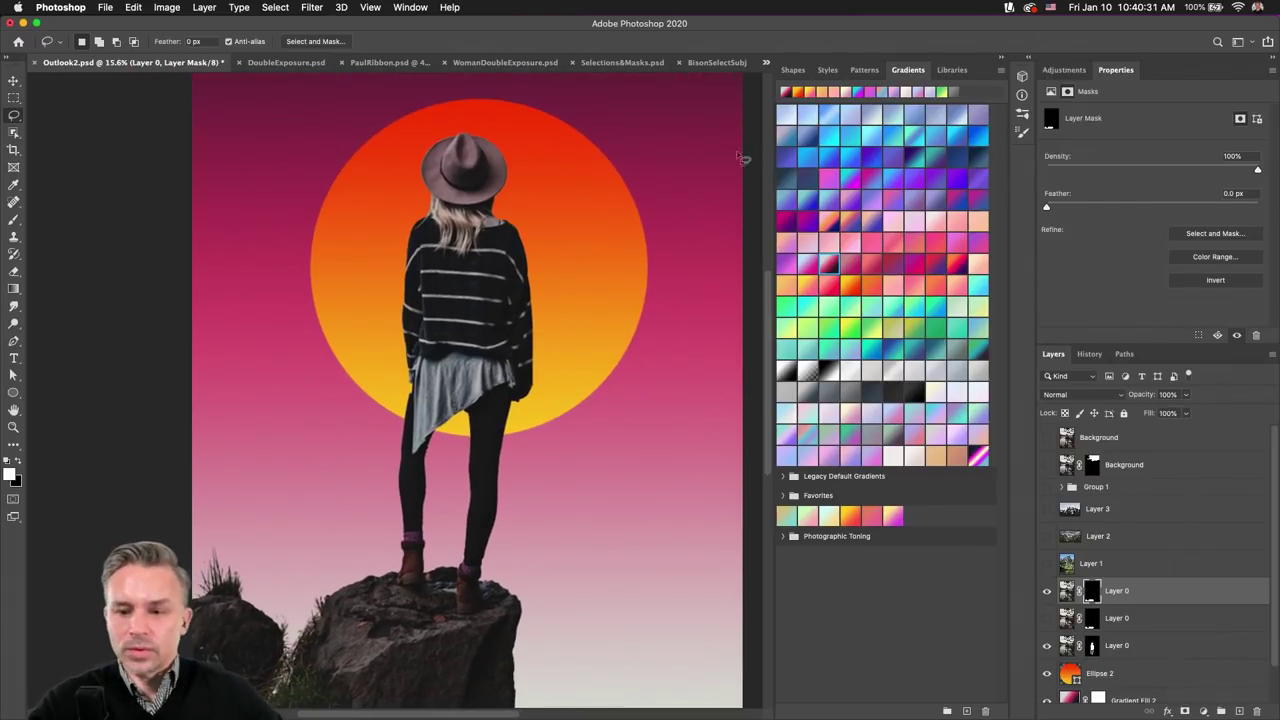
# - Show the mountain photo on Layer 1 between the orange circle and the gradient fill, blended in Overlay mode
pyautogui.click(1089, 566)
pyautogui.click(1047, 563)
pyautogui.moveTo(1082, 568); pyautogui.dragTo(1125, 667)
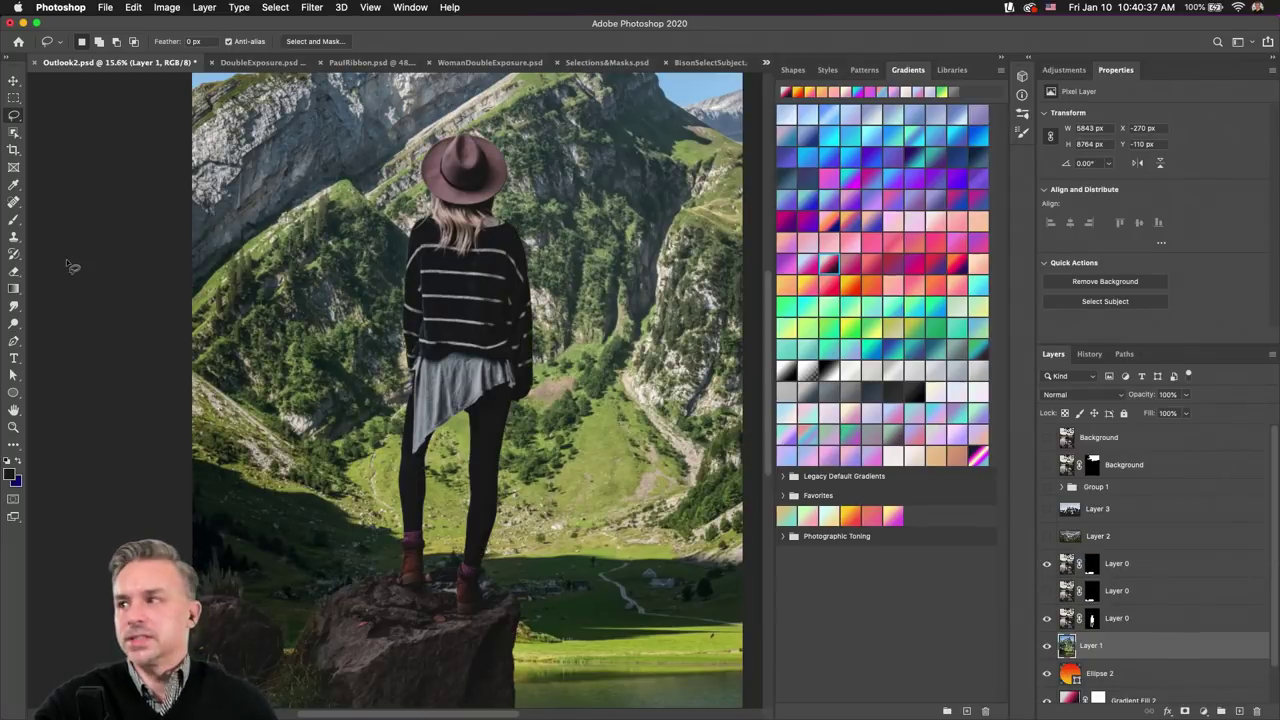
pyautogui.scroll(-1, 1172, 623)
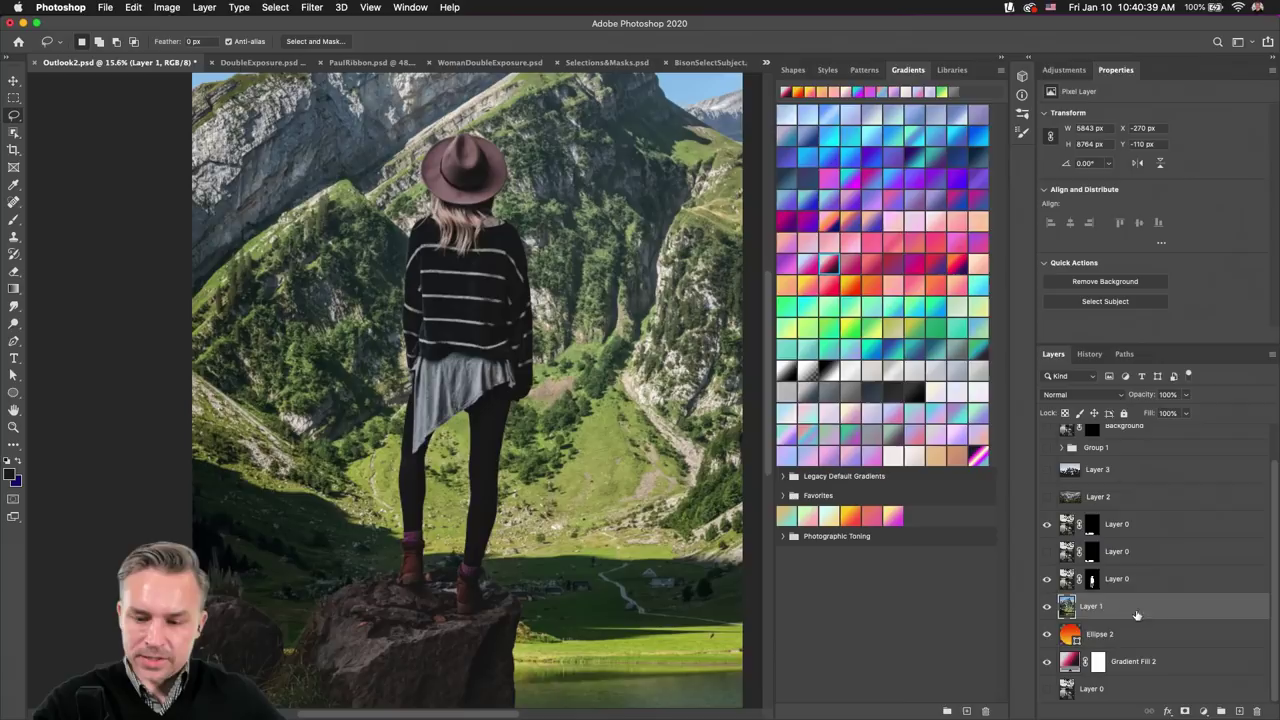
pyautogui.moveTo(1126, 608); pyautogui.dragTo(1130, 655)
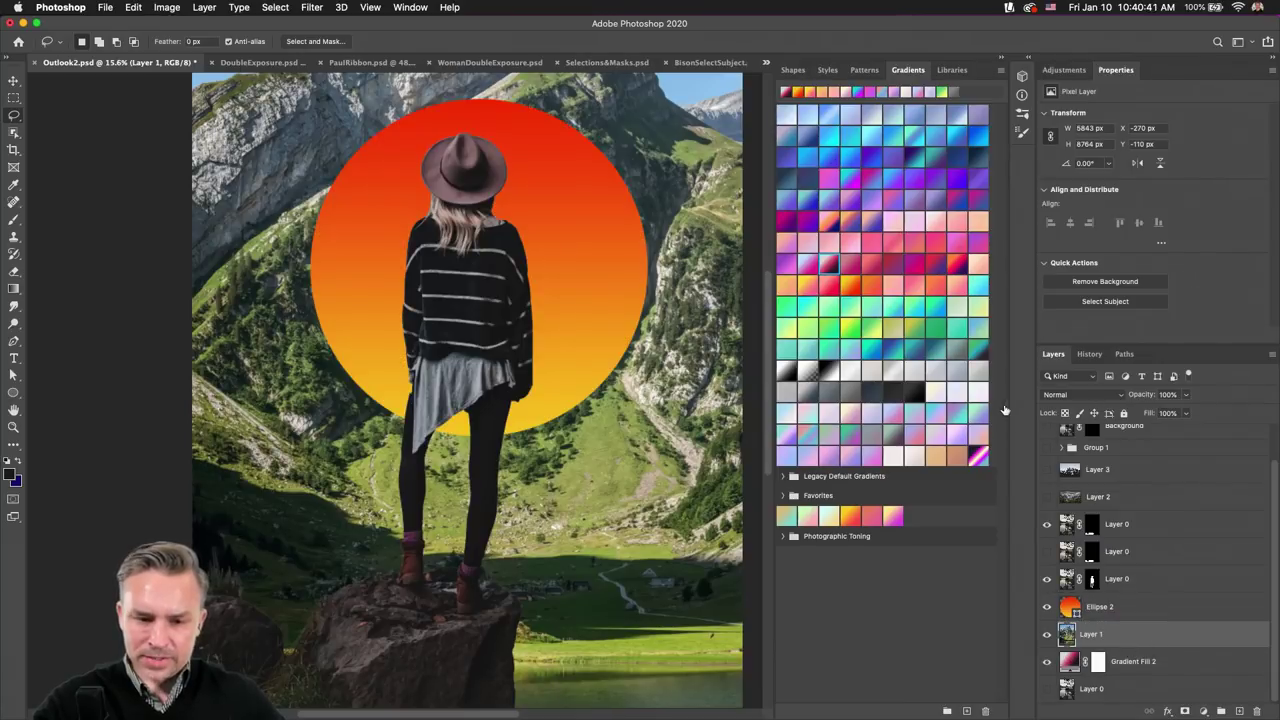
pyautogui.click(1080, 394)
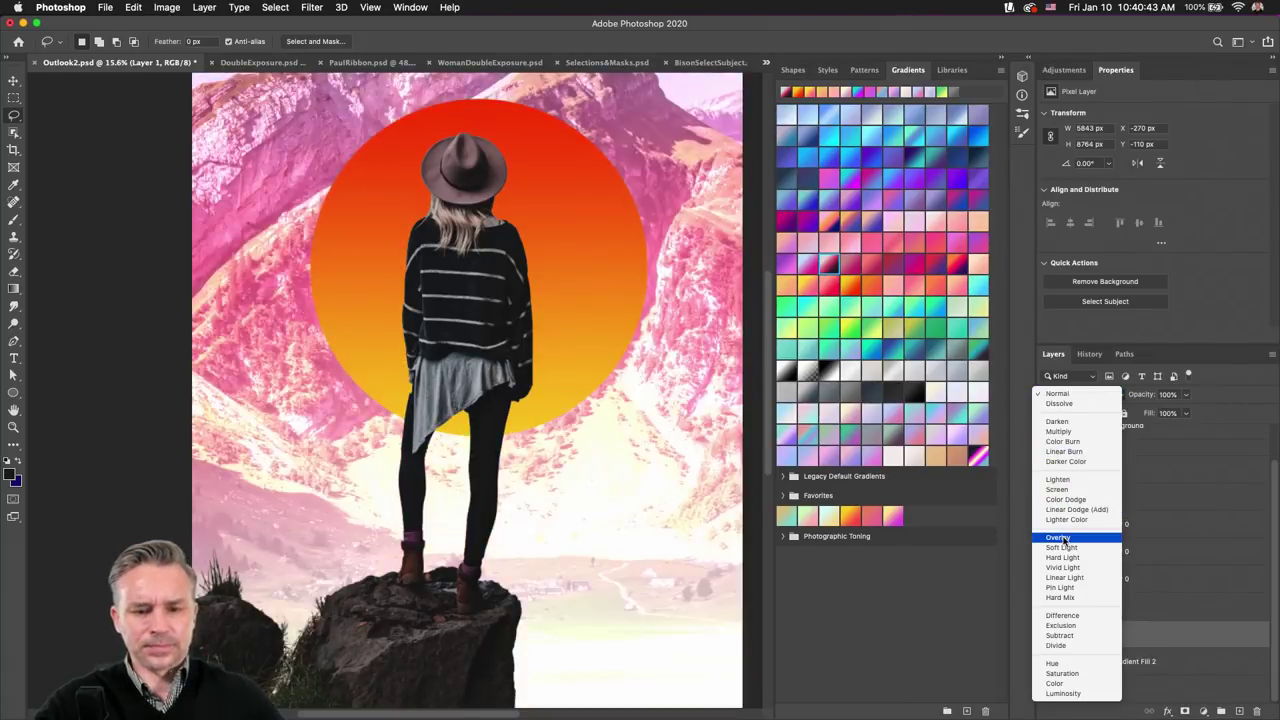
pyautogui.click(1060, 537)
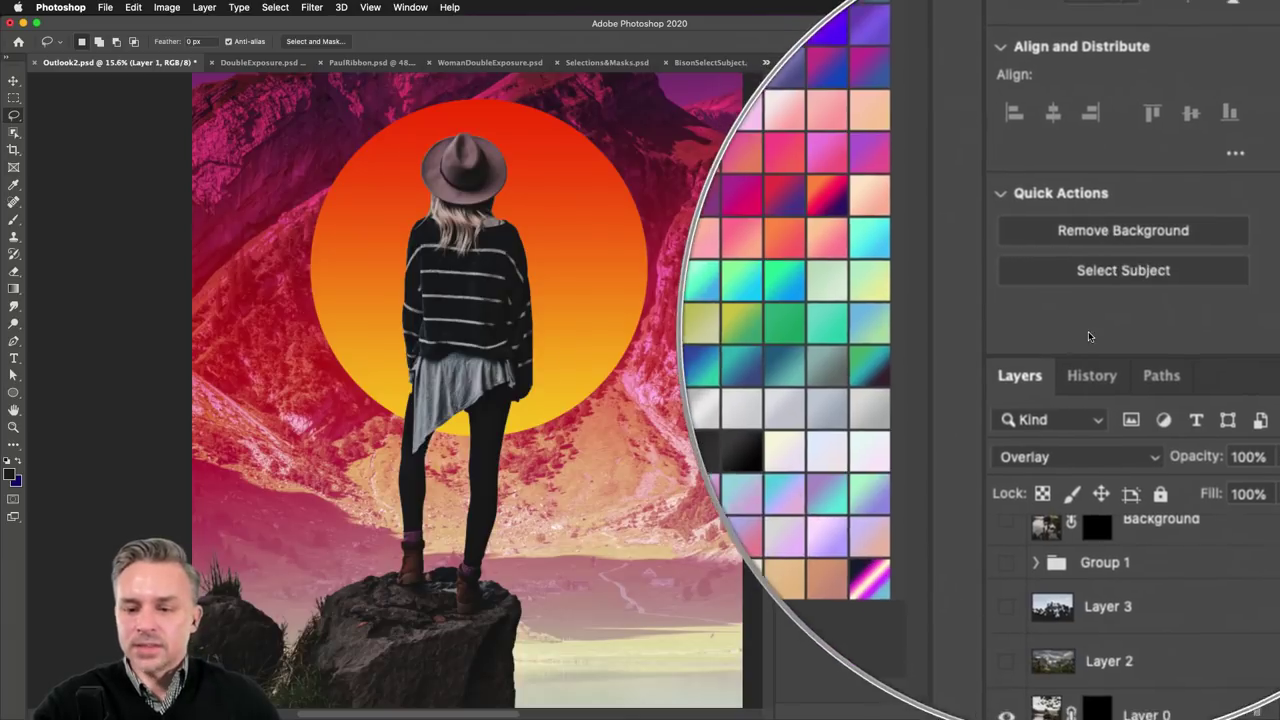
pyautogui.click(14, 132)
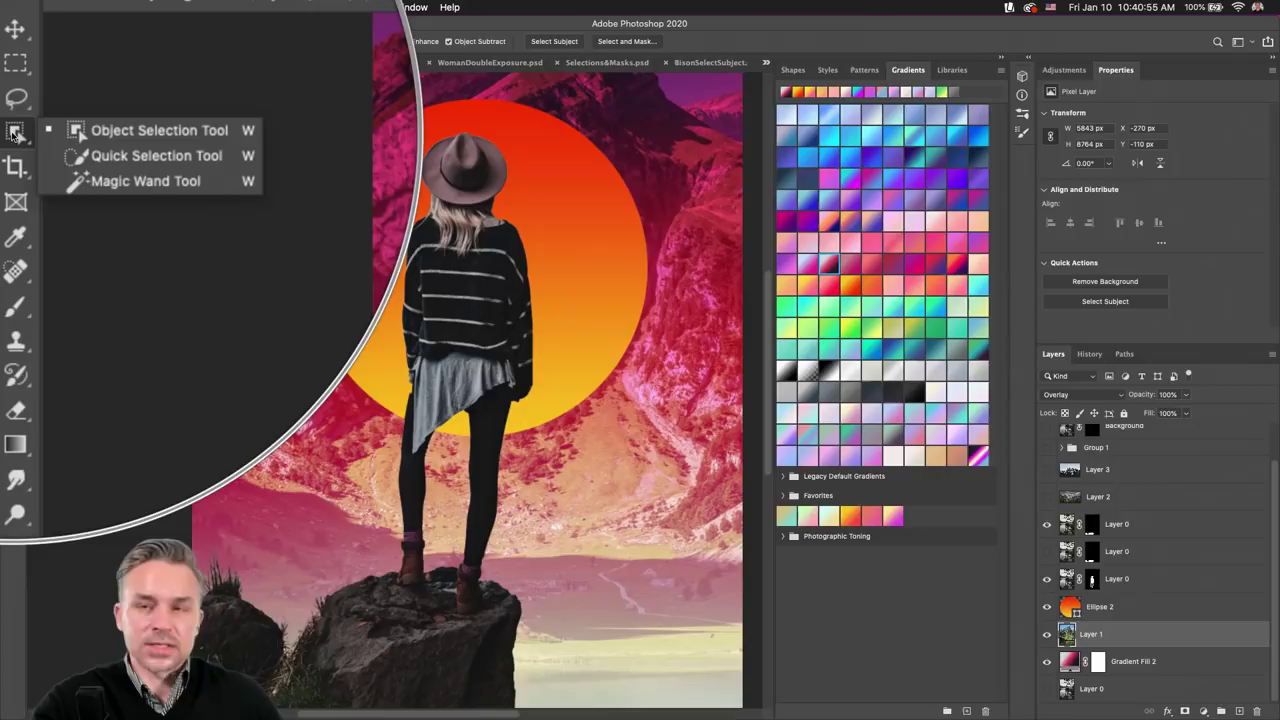
pyautogui.click(14, 134)
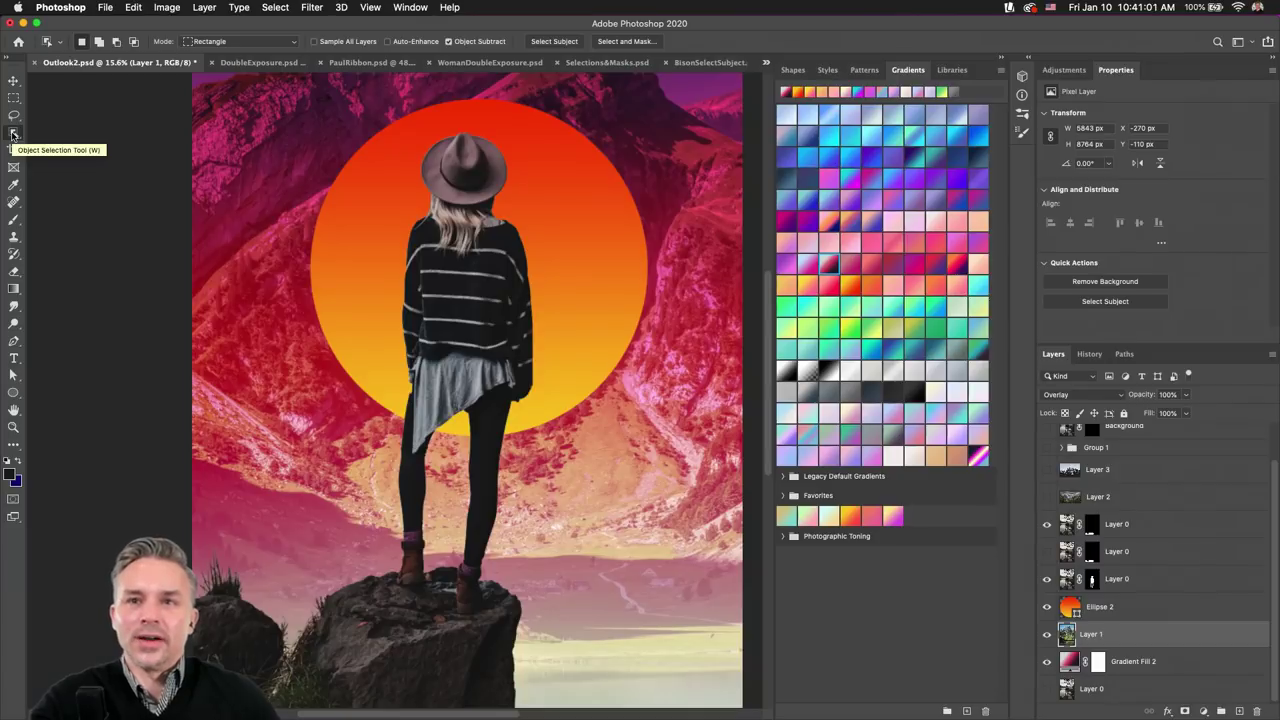
pyautogui.click(14, 117)
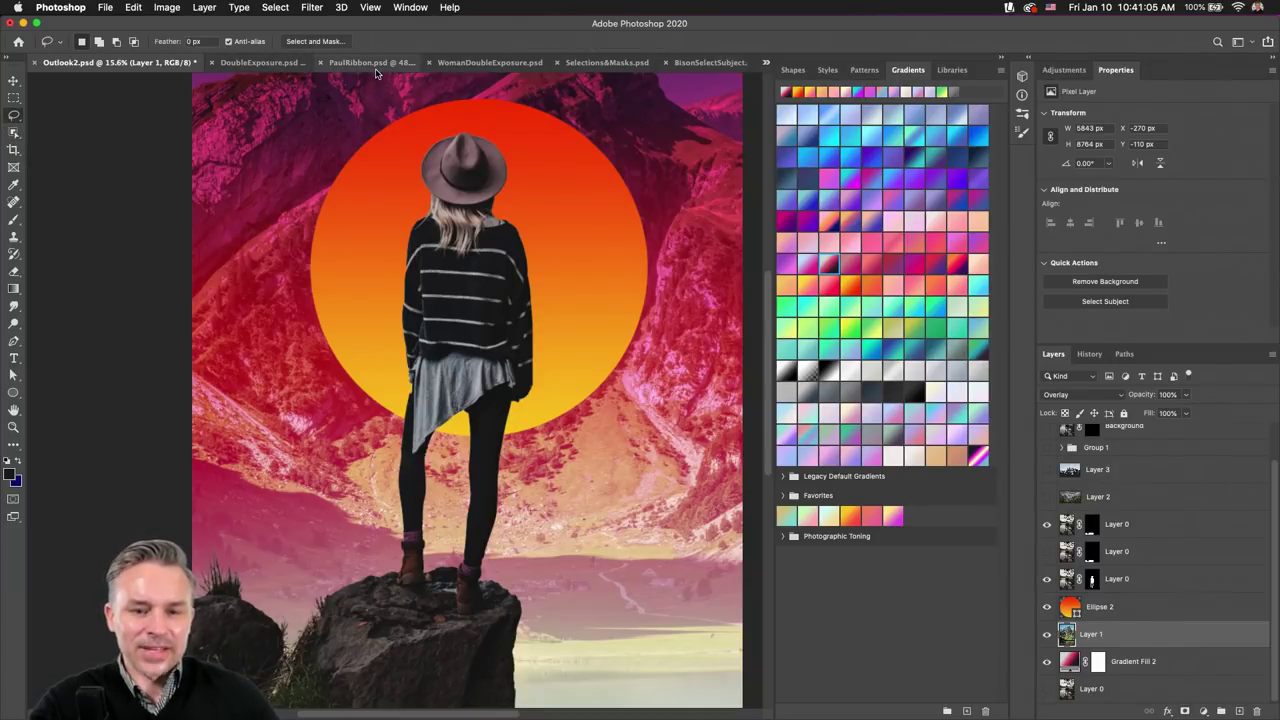
# - Collapse the gradient presets and close the WomanDoubleExposure.psd document
pyautogui.click(1003, 57)
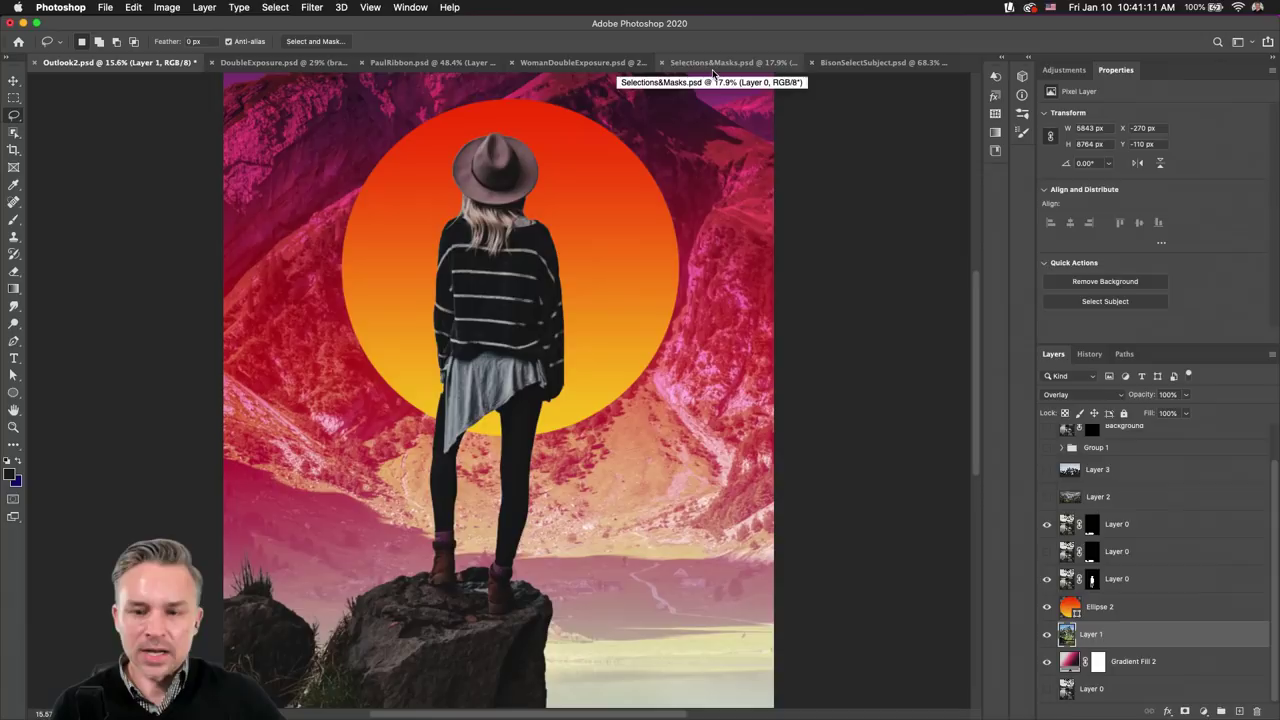
pyautogui.click(404, 64)
pyautogui.click(568, 64)
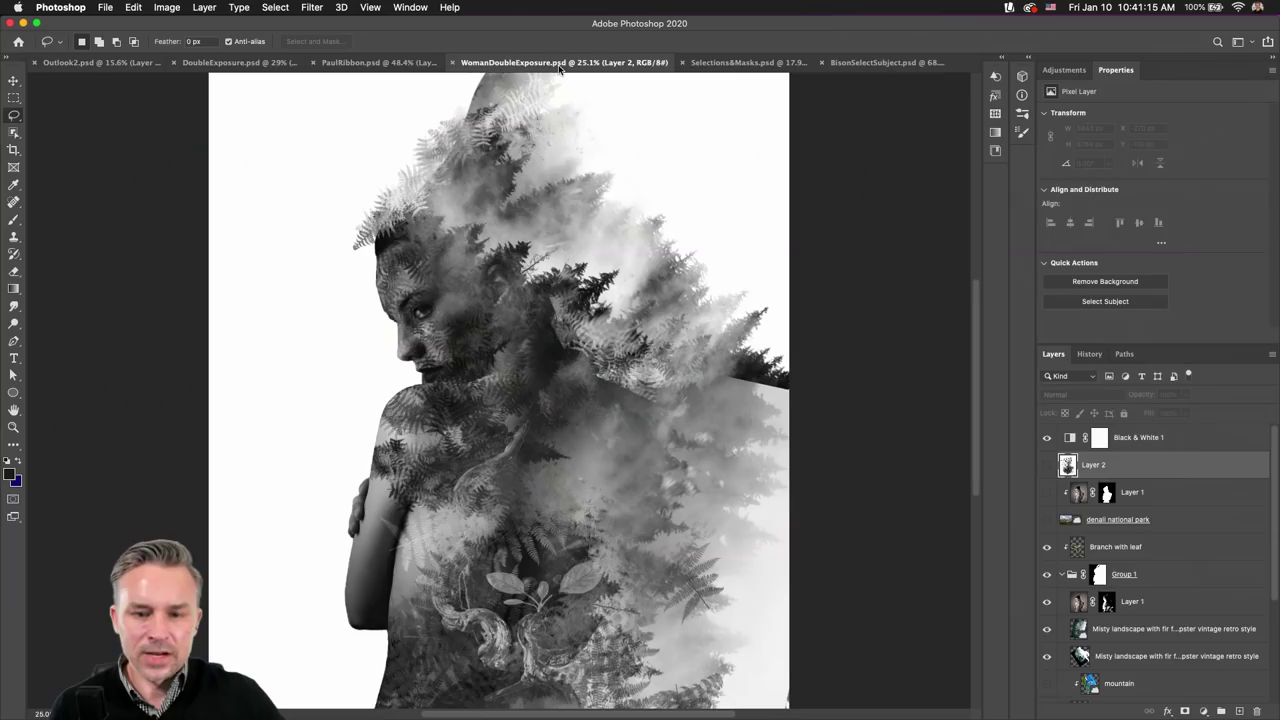
pyautogui.click(452, 62)
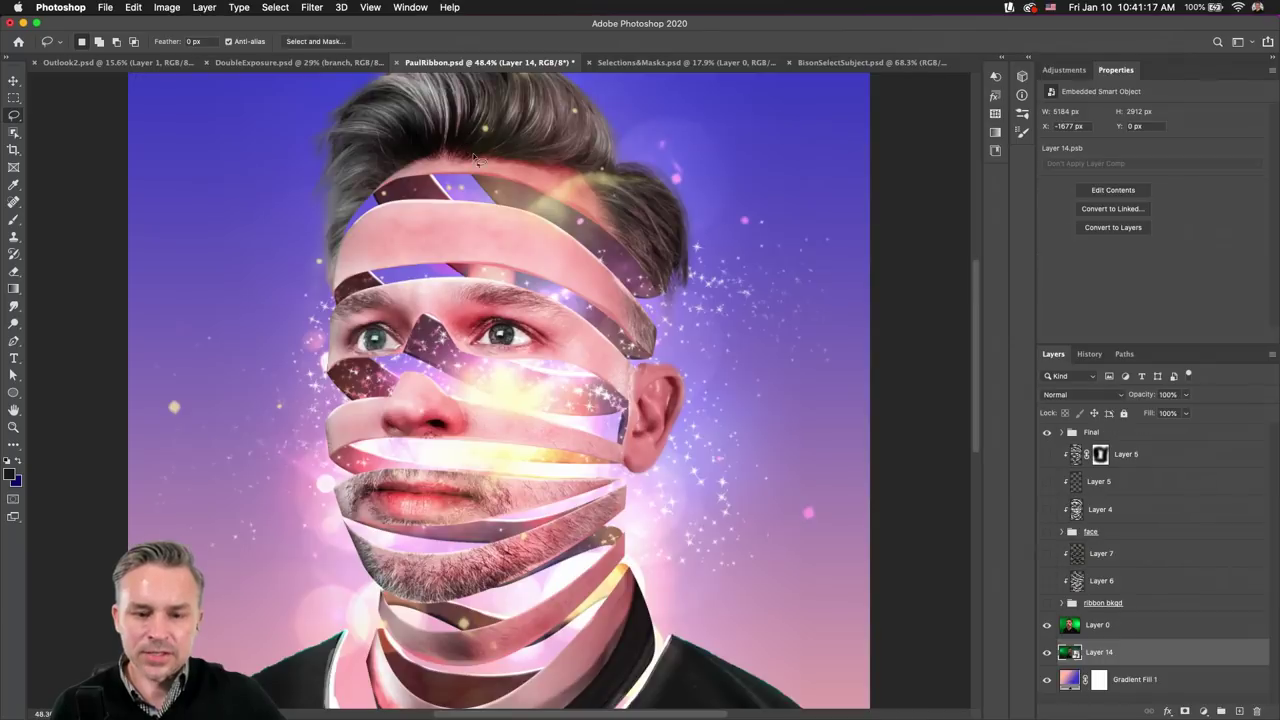
# - In Selections&Masks.psd, select the curly-haired woman with Select Subject and open the selection in Select and Mask
pyautogui.click(629, 64)
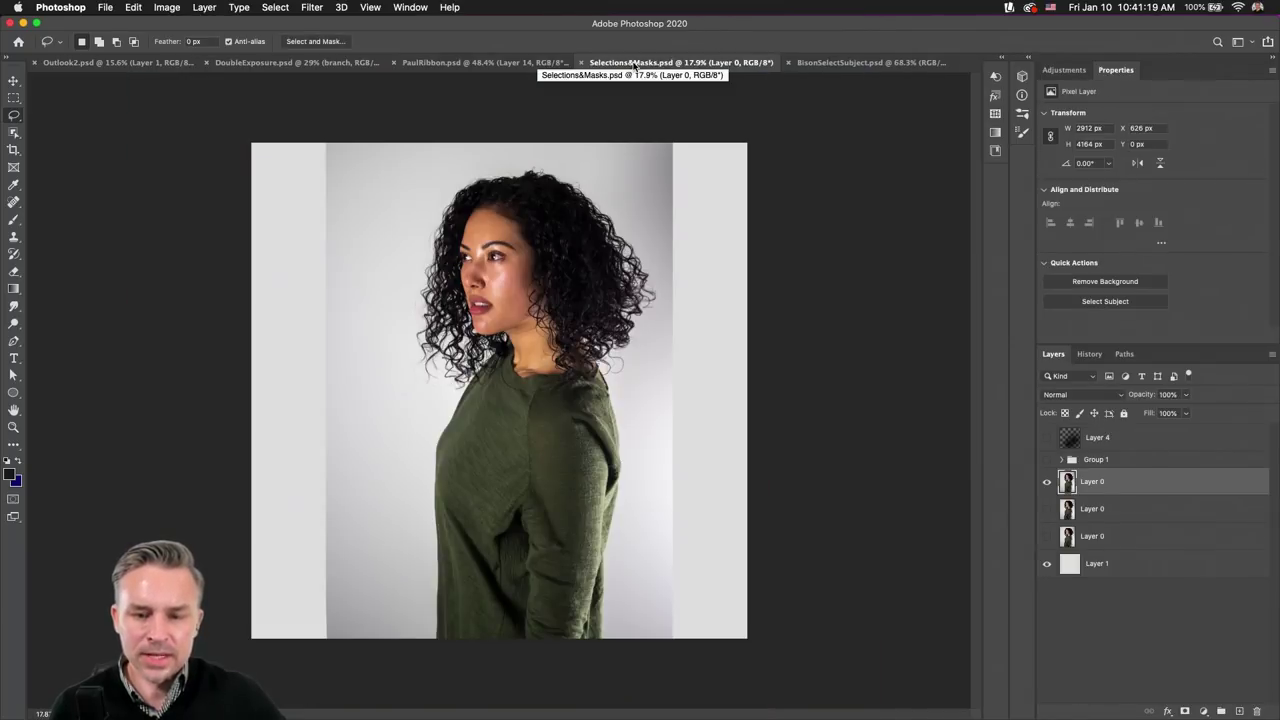
pyautogui.scroll(3, 183, 143)
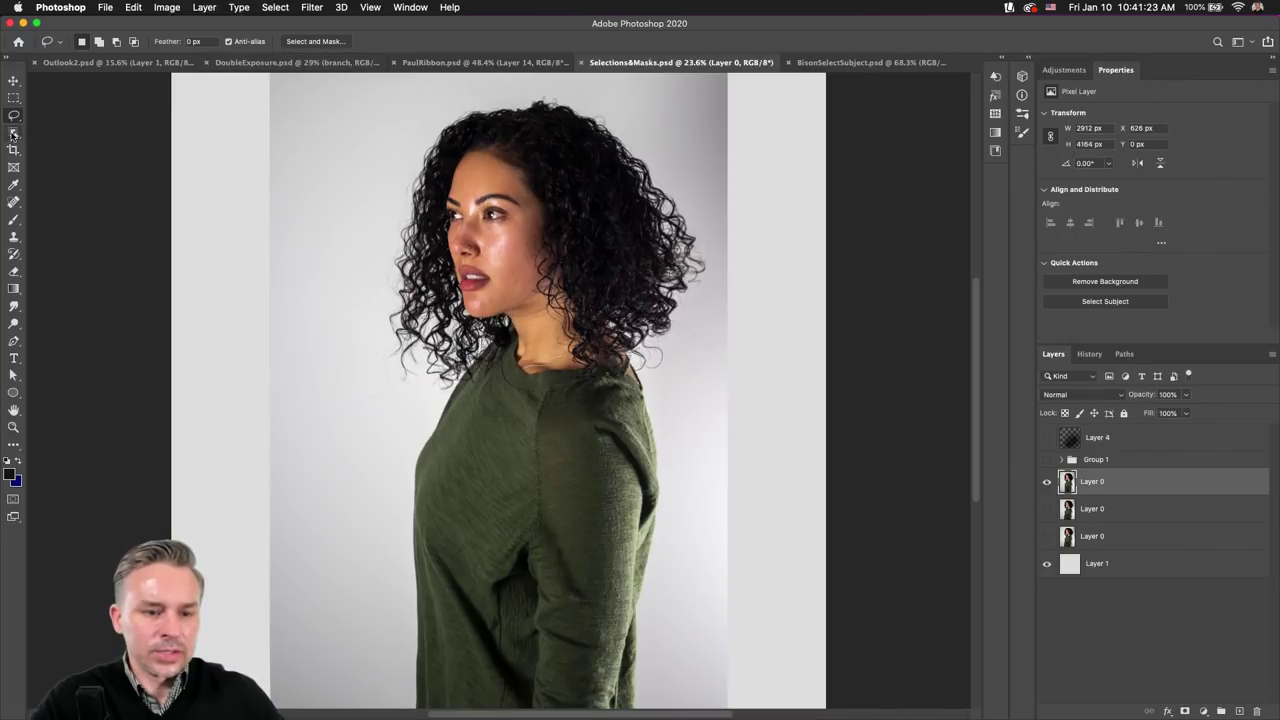
pyautogui.press('w')
pyautogui.click(543, 43)
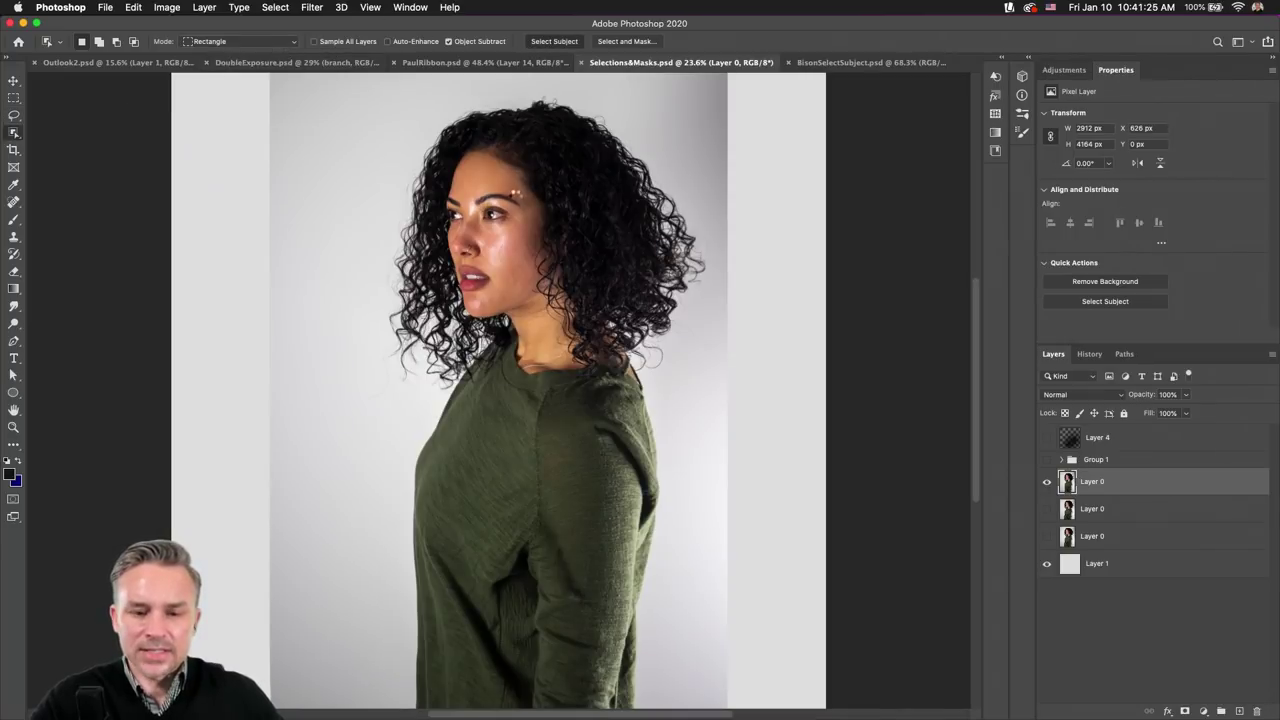
pyautogui.click(624, 41)
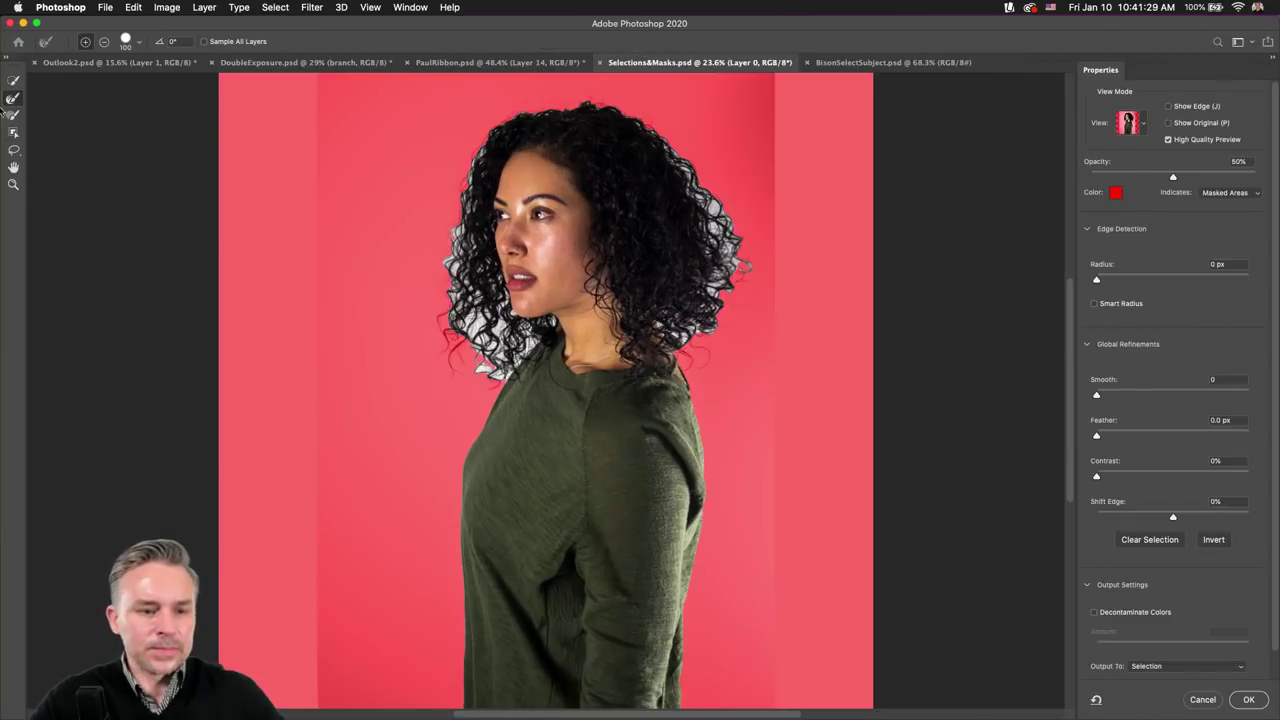
# - Paint over the curly hair's edges with a 300 px Refine Edge Brush and mask the woman's layer with the resulting selection
pyautogui.press(']')
pyautogui.press(']')
pyautogui.press(']')
pyautogui.moveTo(475, 175)
pyautogui.mouseDown()
pyautogui.moveTo(456, 262)
pyautogui.moveTo(483, 367)
pyautogui.moveTo(540, 325)
pyautogui.moveTo(502, 372)
pyautogui.moveTo(487, 260)
pyautogui.mouseUp()
pyautogui.moveTo(660, 143)
pyautogui.mouseDown()
pyautogui.moveTo(705, 176)
pyautogui.moveTo(722, 265)
pyautogui.moveTo(669, 316)
pyautogui.moveTo(712, 201)
pyautogui.moveTo(651, 289)
pyautogui.moveTo(657, 332)
pyautogui.mouseUp()
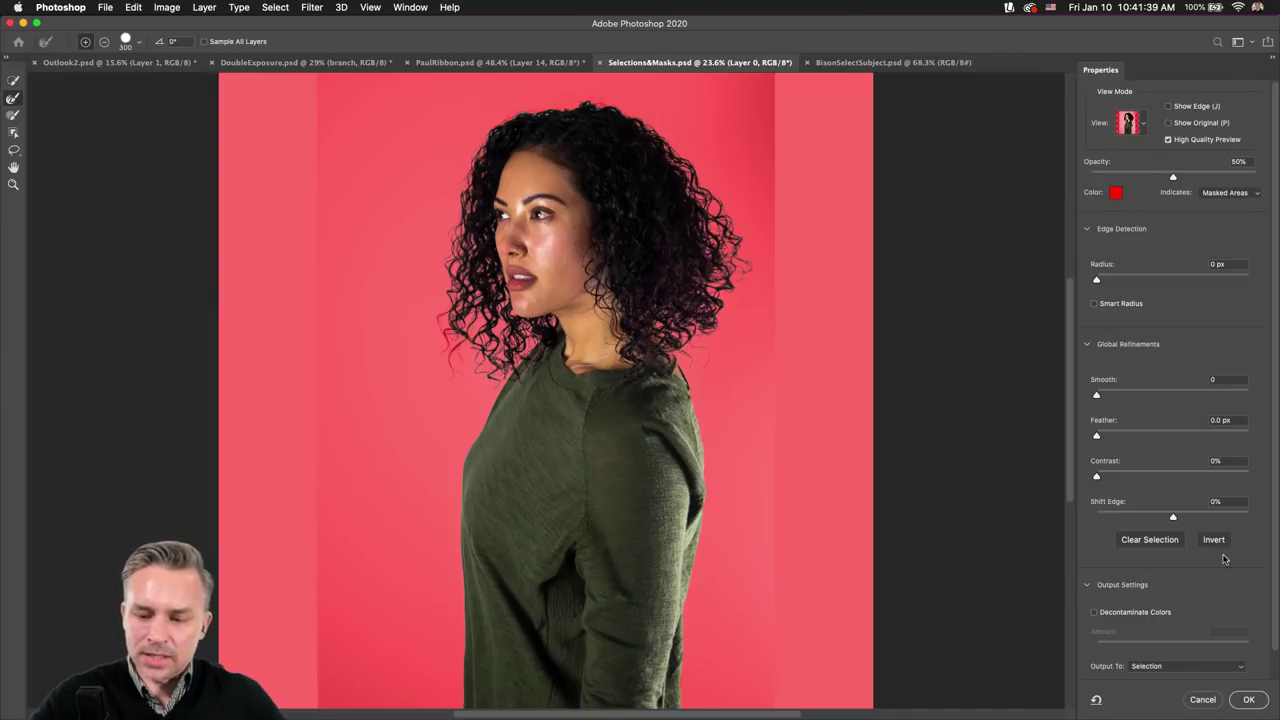
pyautogui.click(1250, 700)
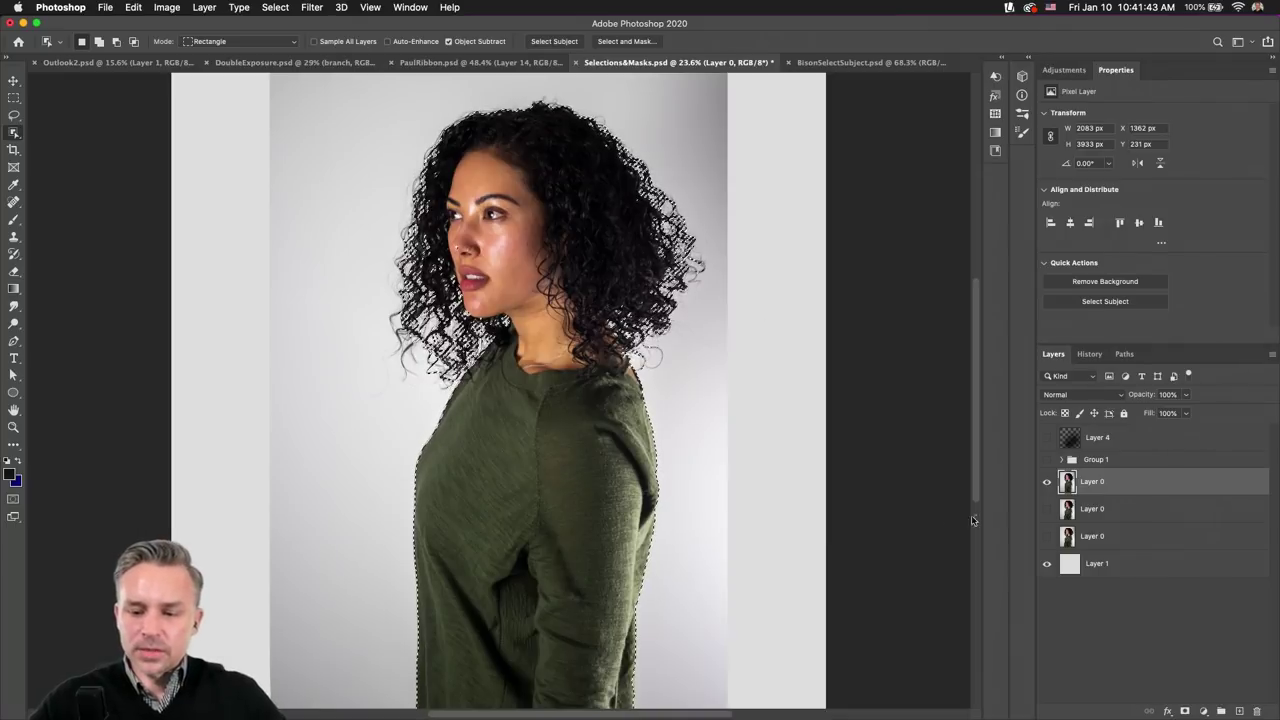
pyautogui.press('super+shift+m')
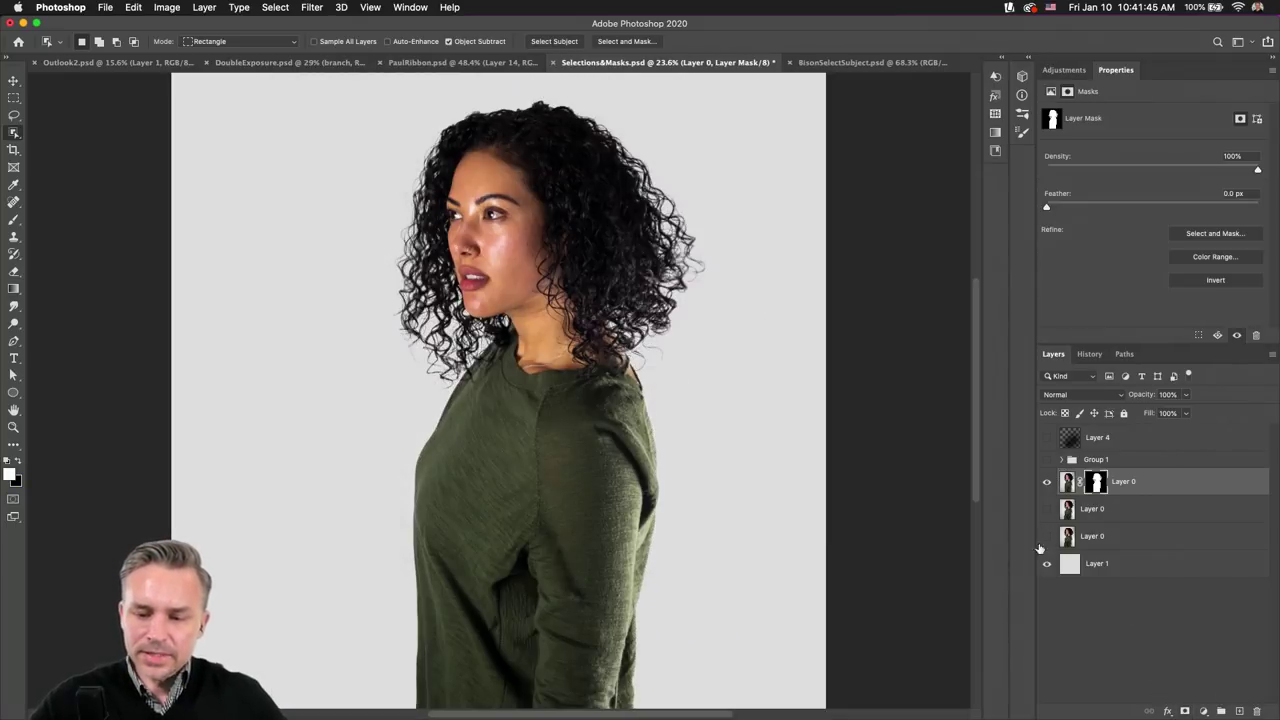
# - Try several gradient presets on Layer 1 behind the woman and keep the pastel blue, purple and pink one
pyautogui.click(1106, 572)
pyautogui.click(995, 147)
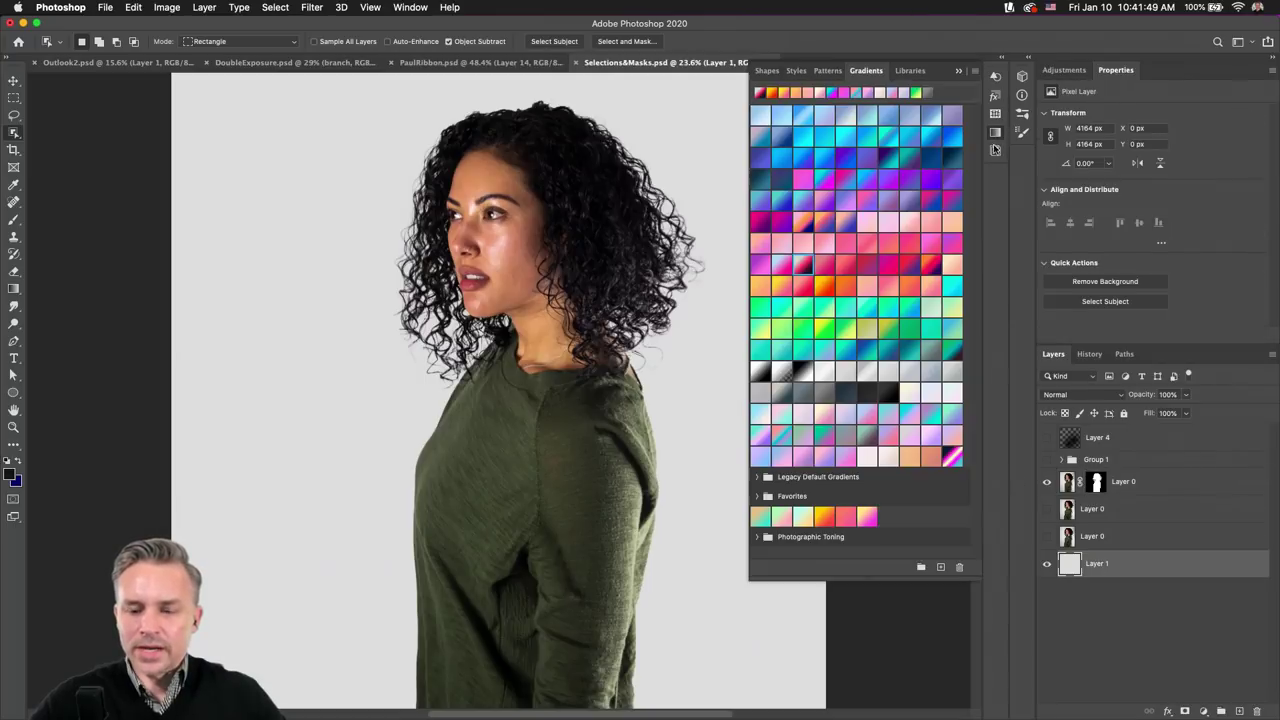
pyautogui.click(824, 288)
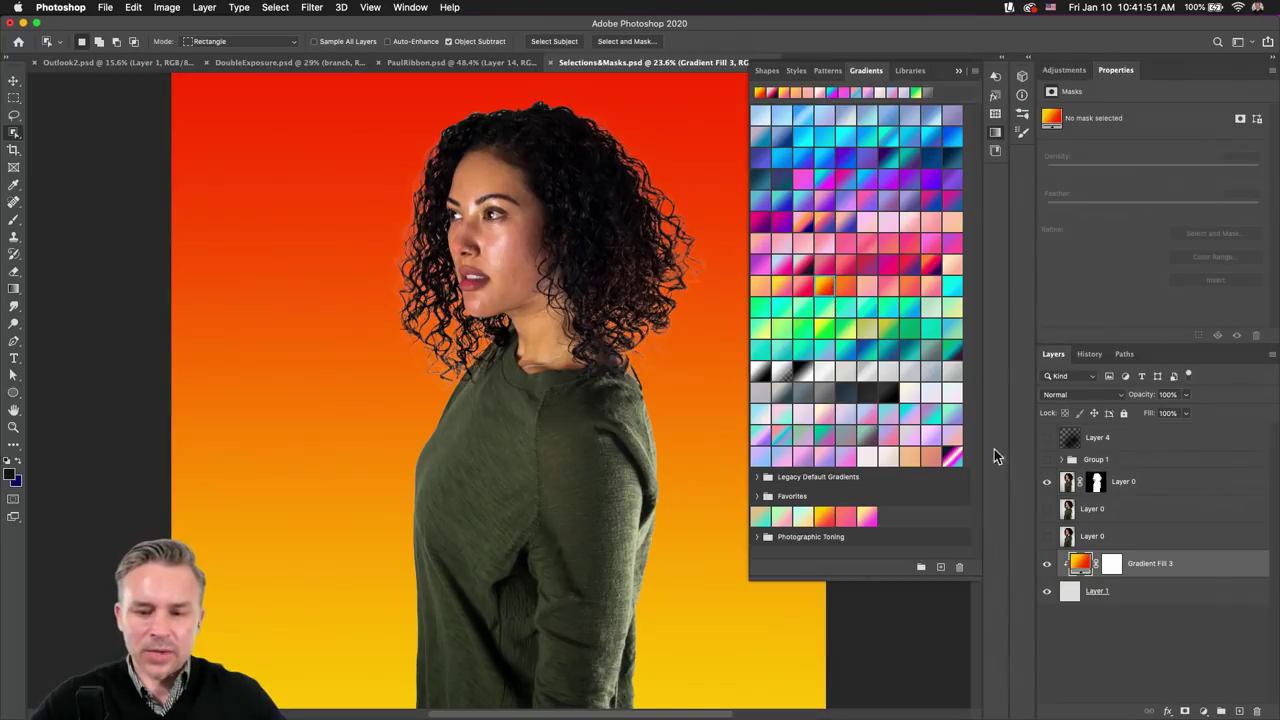
pyautogui.click(847, 285)
pyautogui.click(781, 441)
pyautogui.click(803, 457)
pyautogui.click(826, 459)
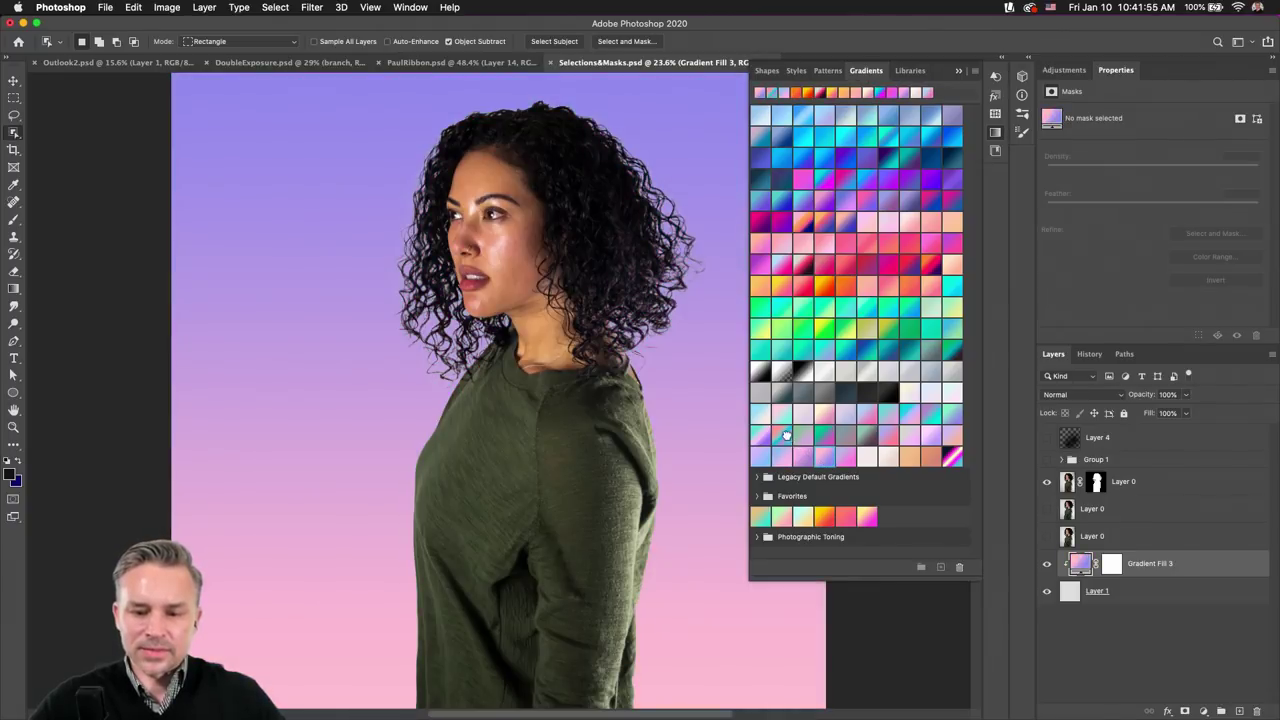
pyautogui.click(789, 440)
pyautogui.click(14, 99)
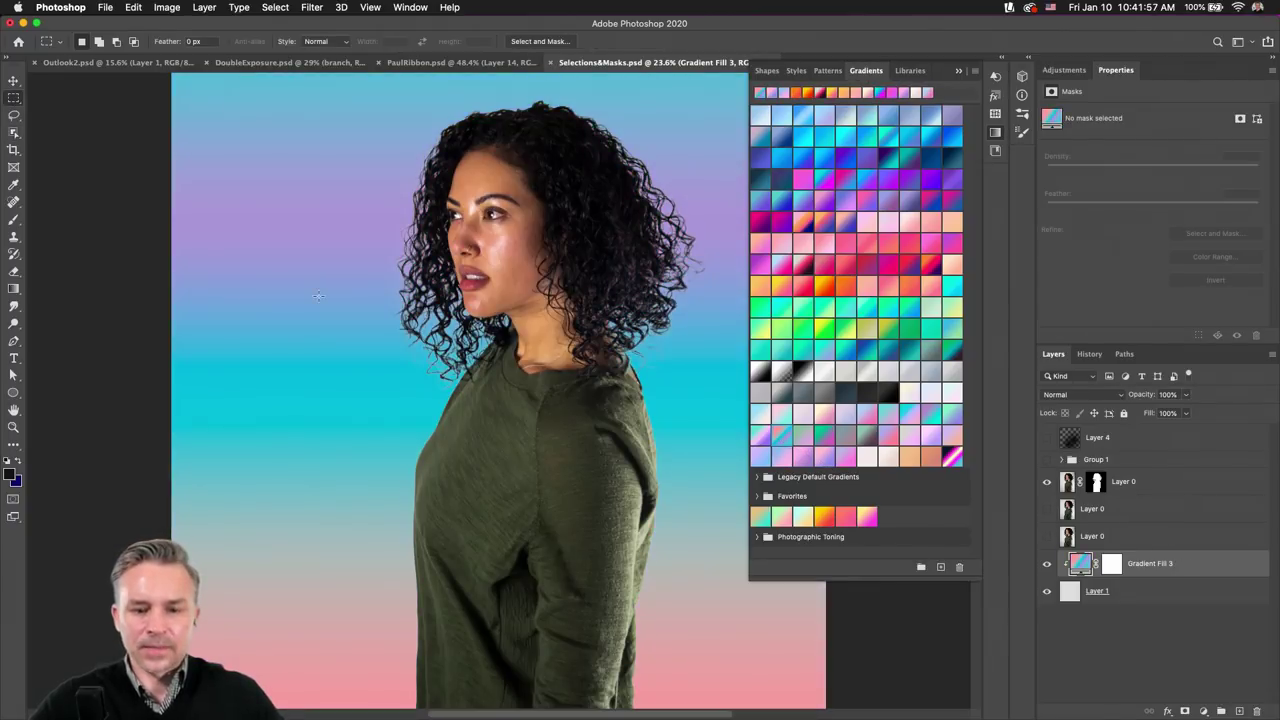
pyautogui.click(958, 72)
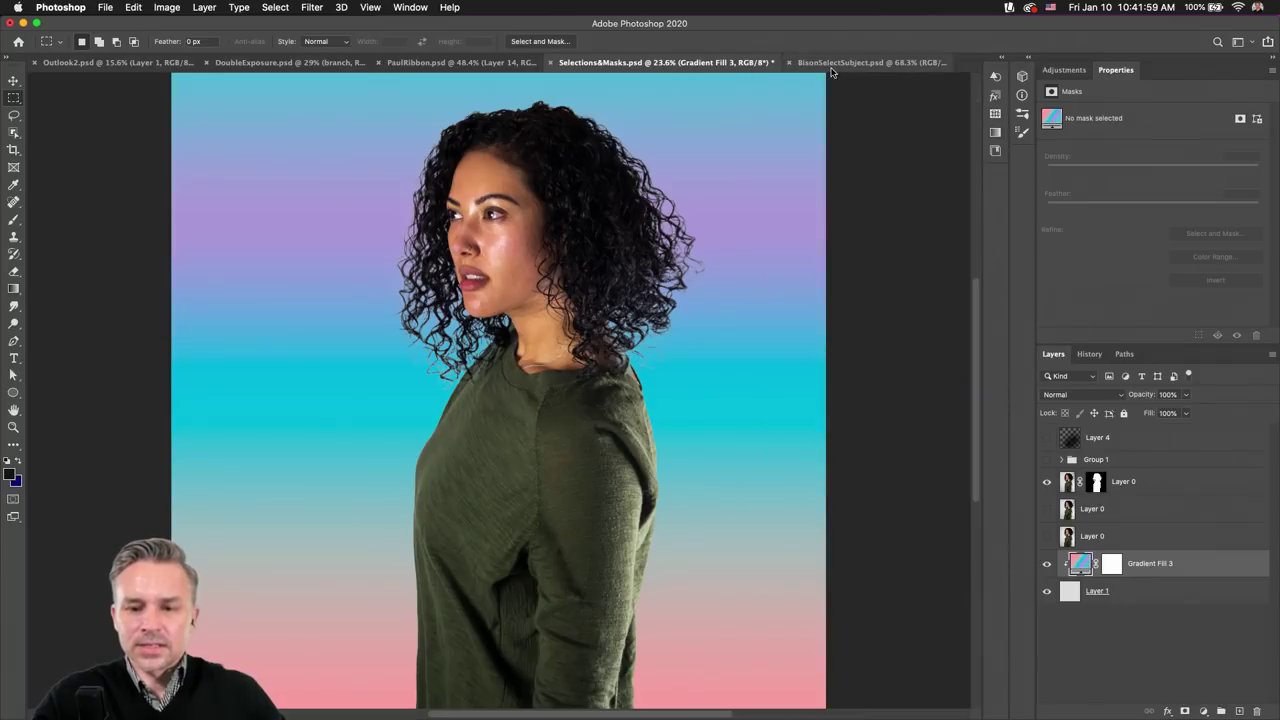
# - In PaulRibbon.psd, hide Layer 0 and the Final group to expose the green-screen portrait on Layer 14
pyautogui.click(438, 64)
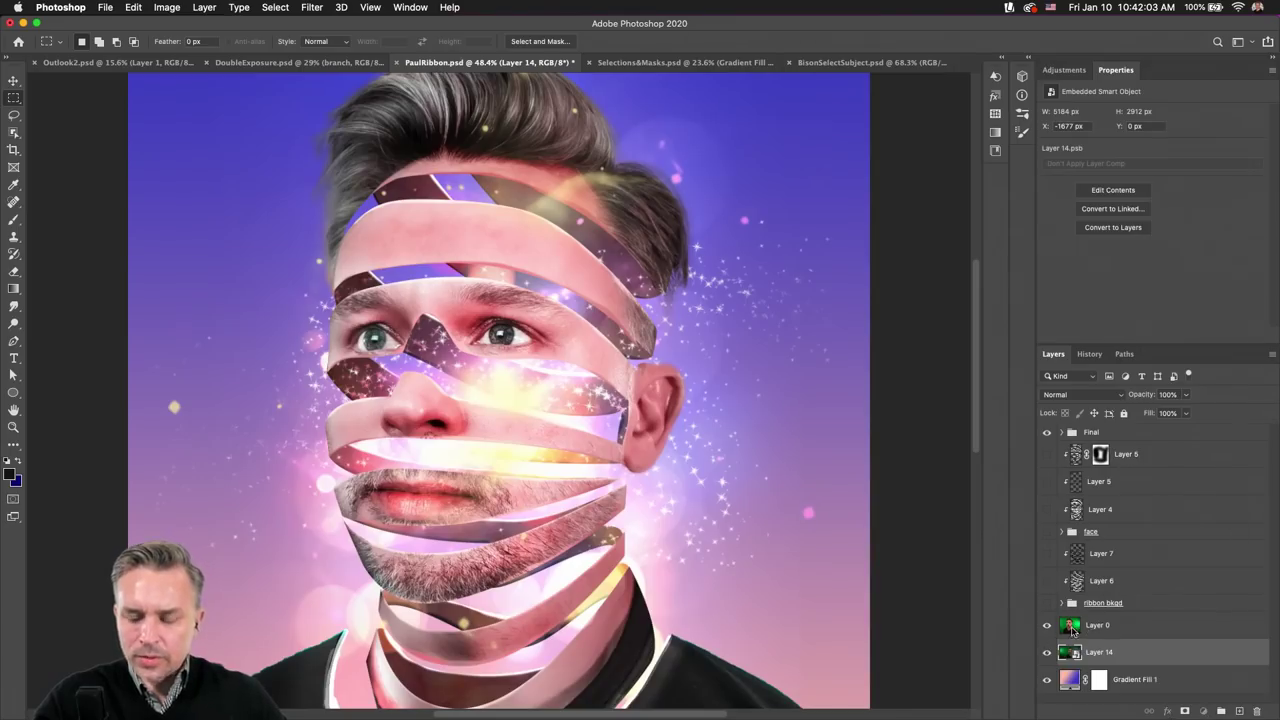
pyautogui.click(1078, 626)
pyautogui.click(1047, 626)
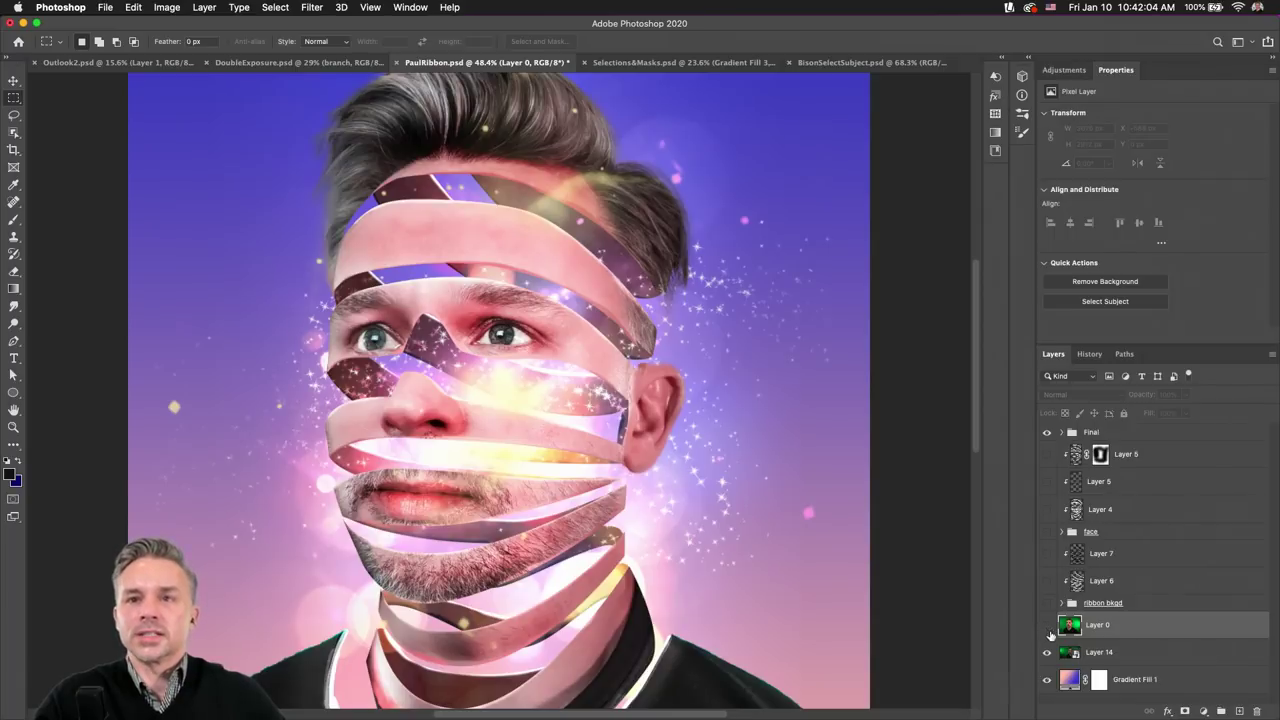
pyautogui.click(1135, 655)
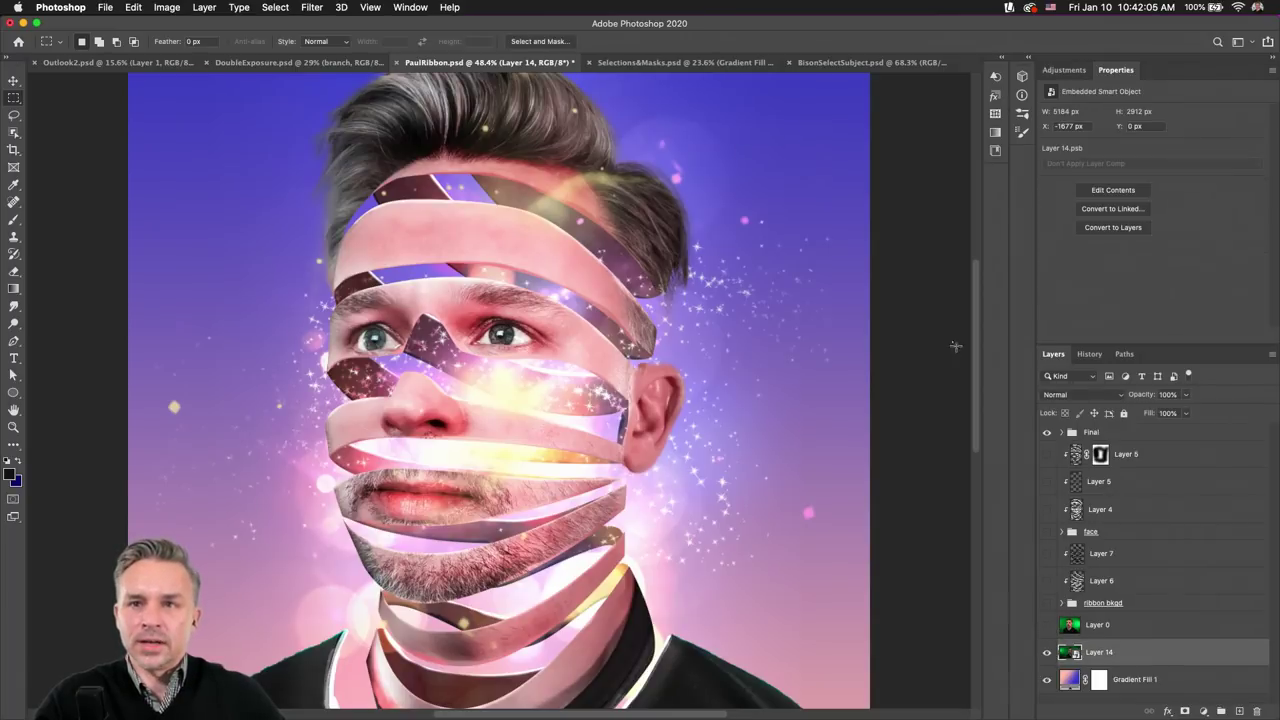
pyautogui.click(1047, 433)
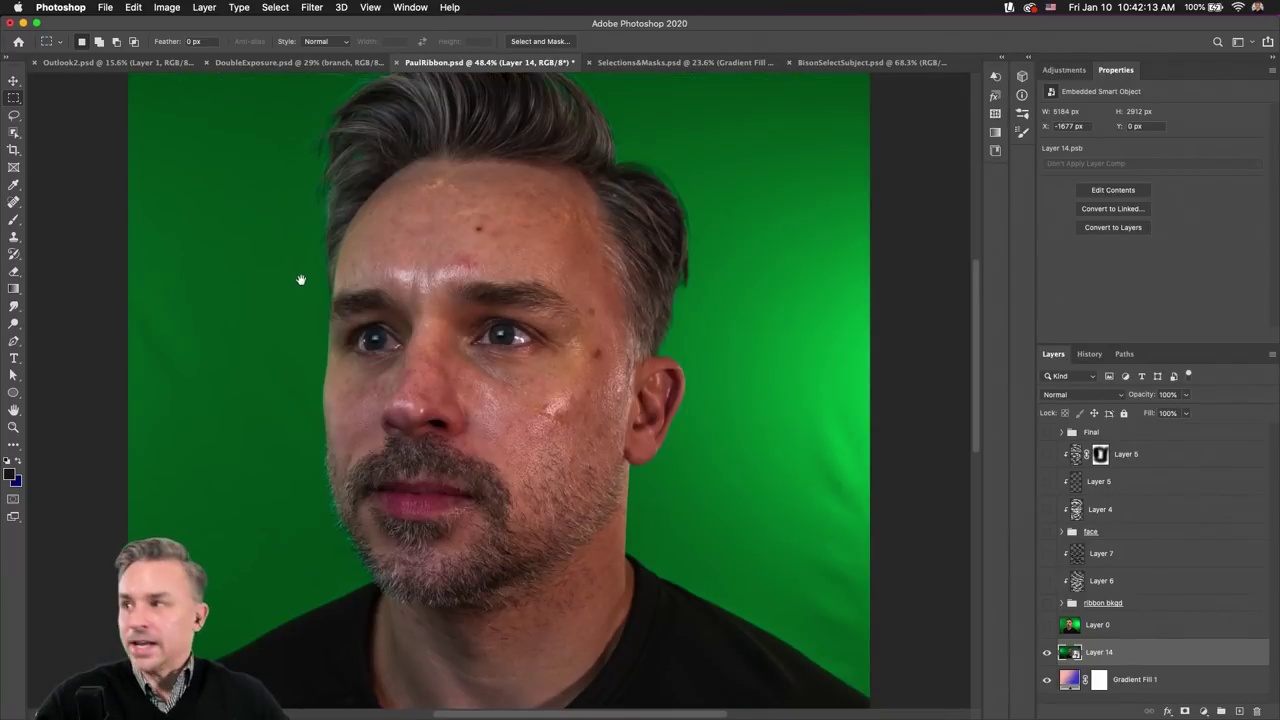
pyautogui.moveTo(298, 279); pyautogui.dragTo(314, 286)
pyautogui.scroll(-3, 314, 286)
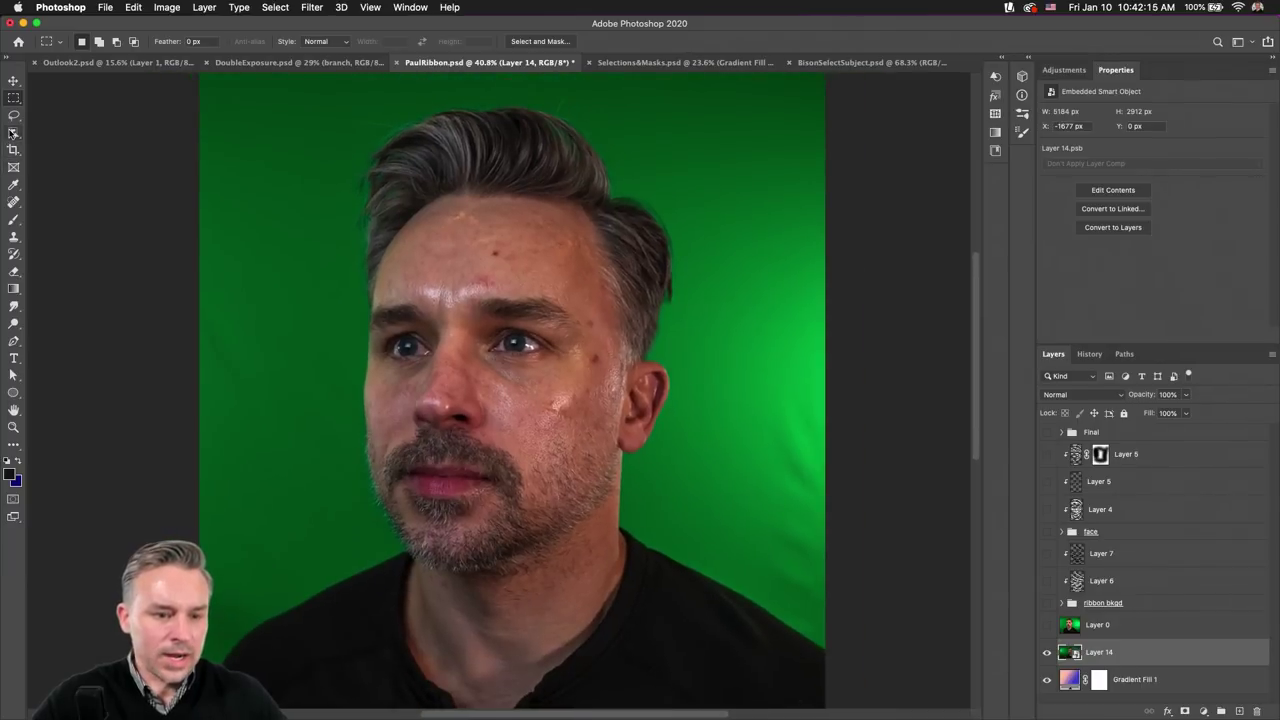
# - Remove the forehead and temple blemishes inside Layer 14's smart object with the Spot Healing Brush, and save and close its contents
pyautogui.click(12, 202)
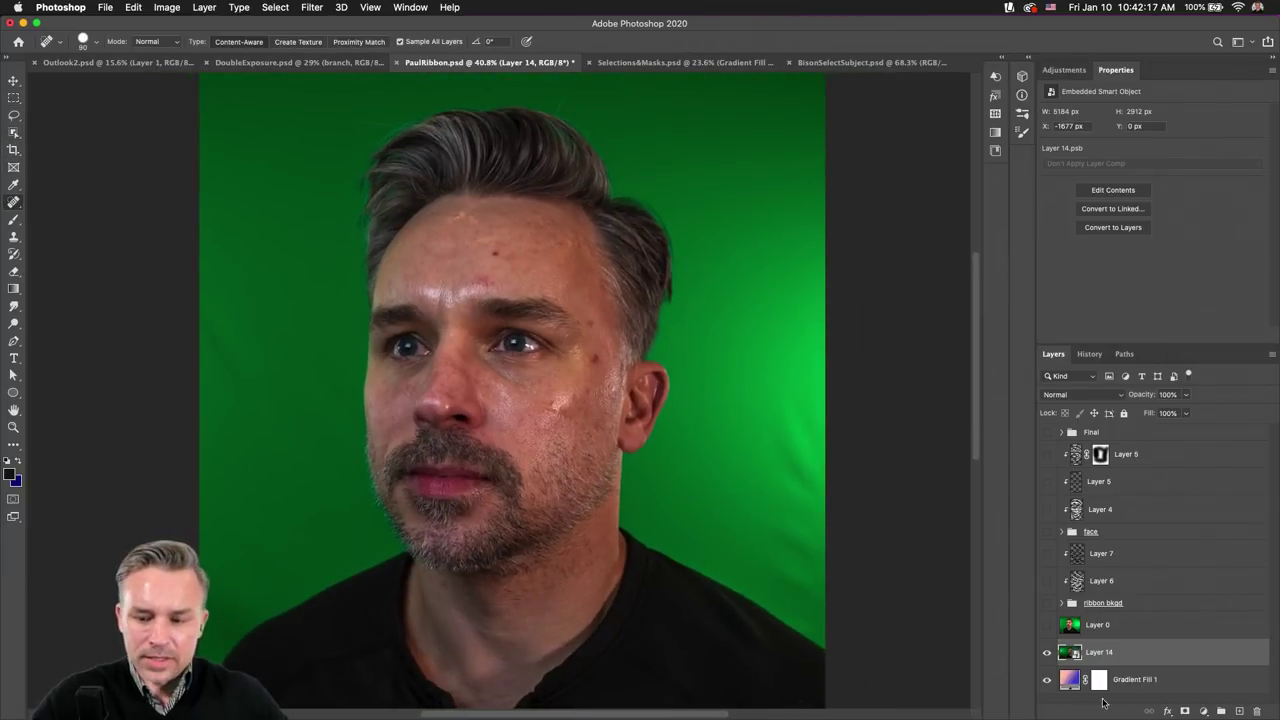
pyautogui.doubleClick(1069, 652)
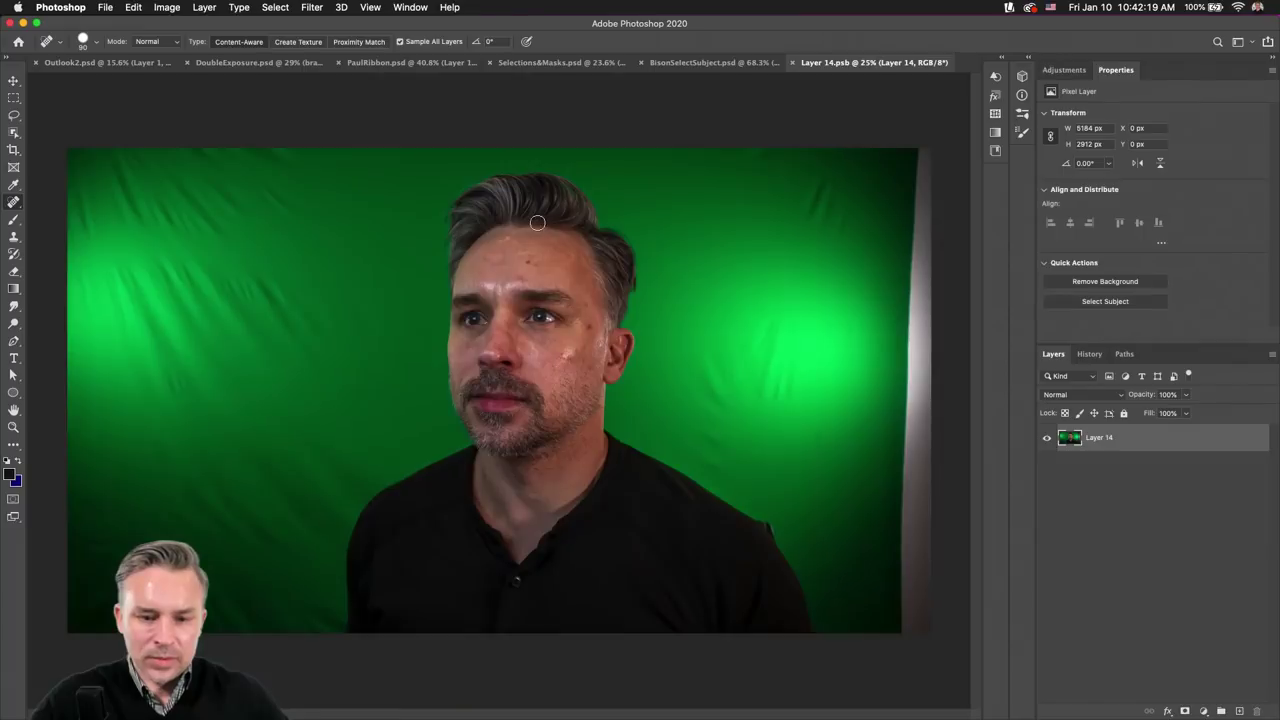
pyautogui.scroll(3, 537, 245)
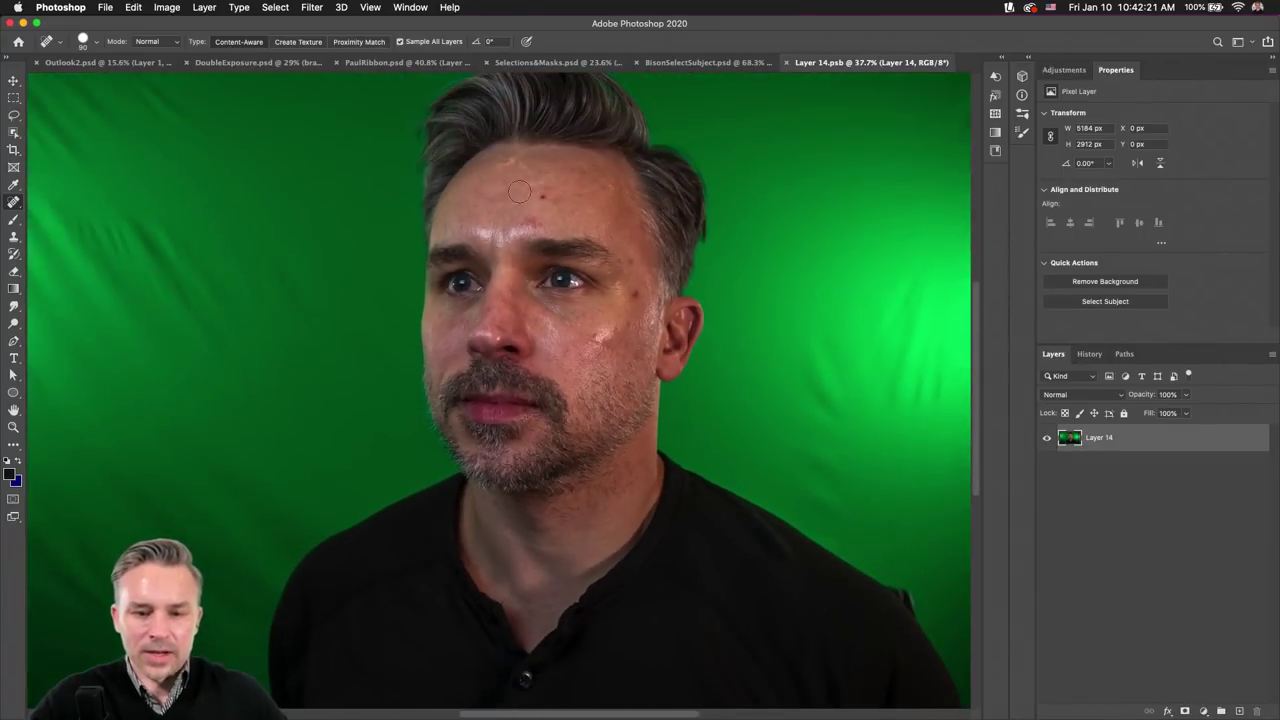
pyautogui.click(542, 195)
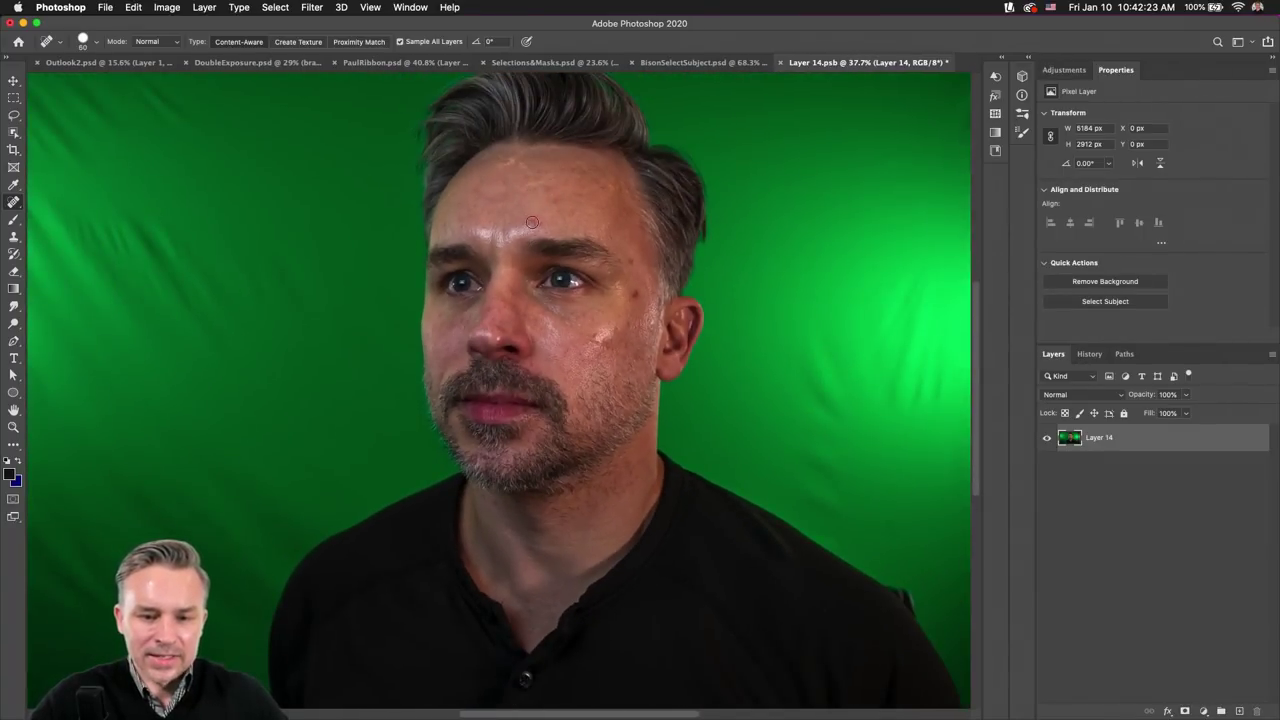
pyautogui.click(637, 295)
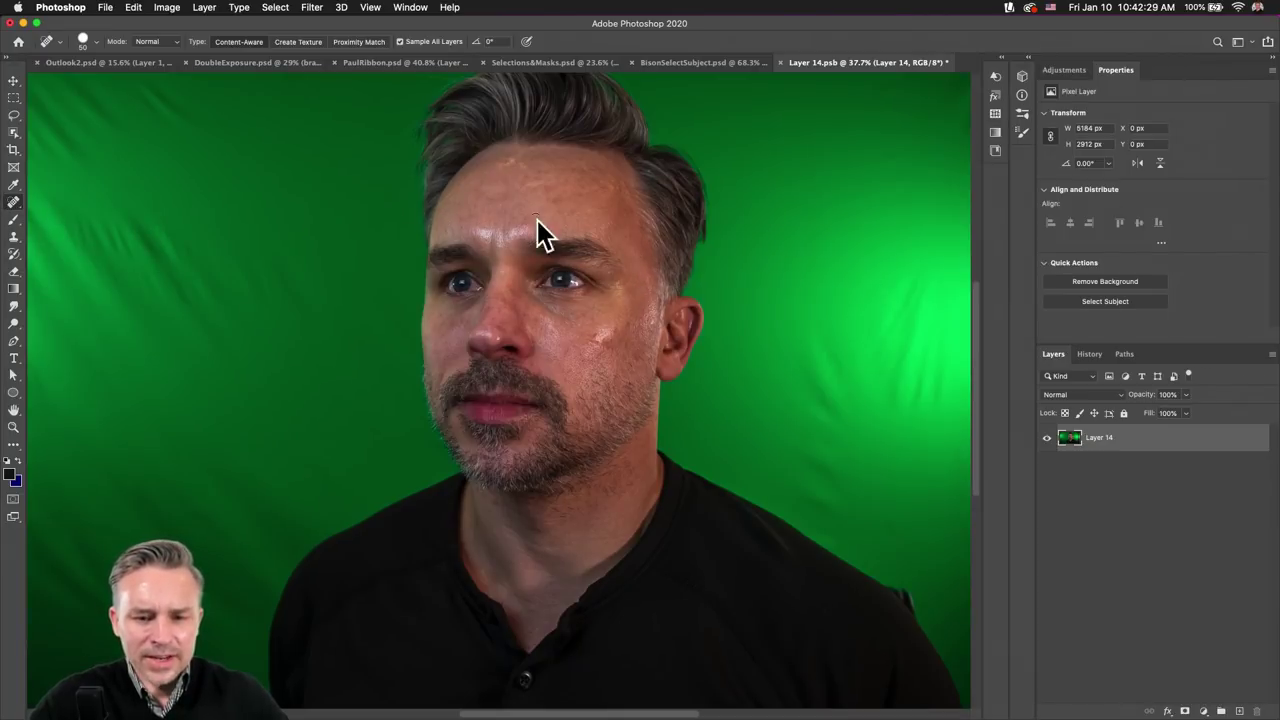
pyautogui.press('super+s')
pyautogui.press('super+w')
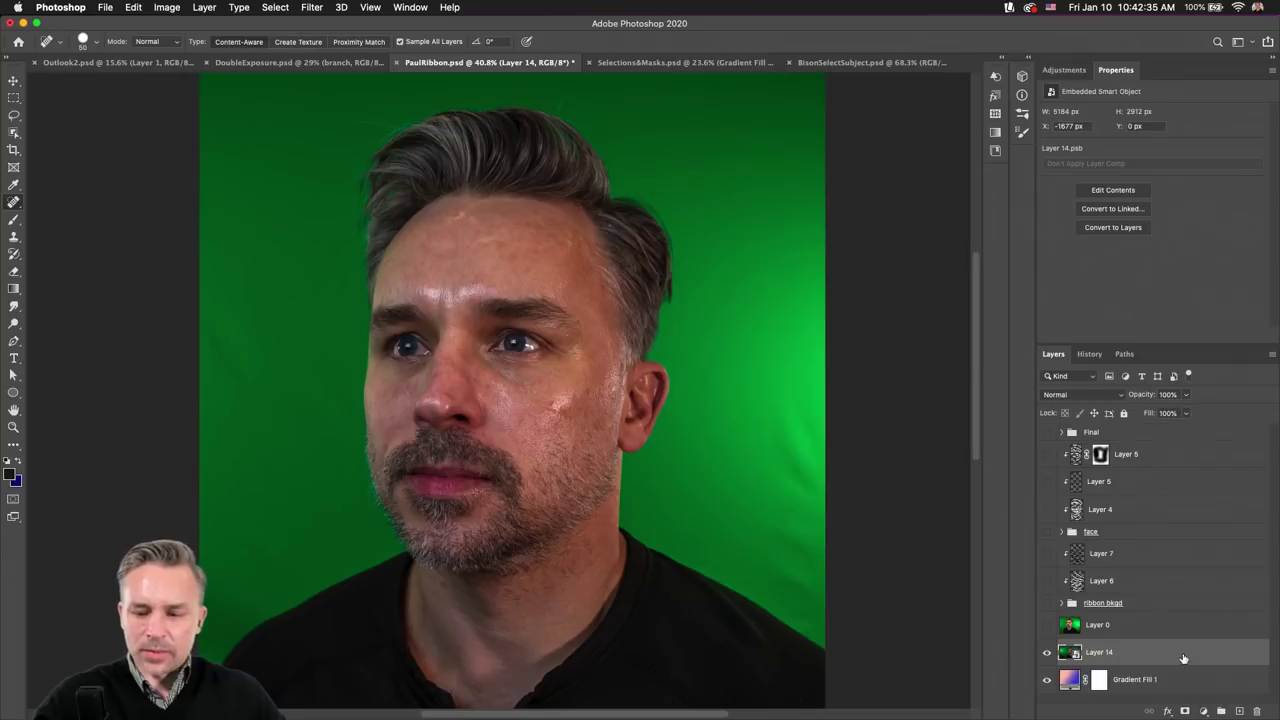
# - Soften the skin on Layer 14 with a Camera Raw filter, setting Texture to -53
pyautogui.click(302, 6)
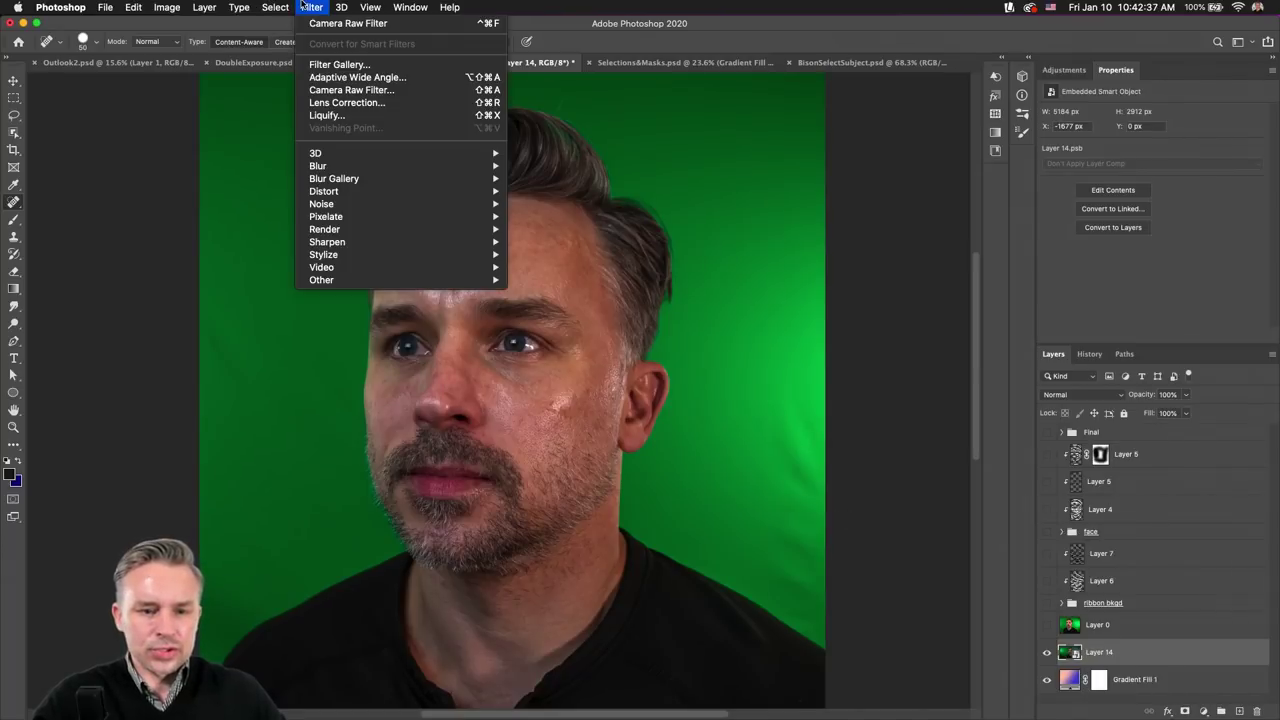
pyautogui.moveTo(336, 150)
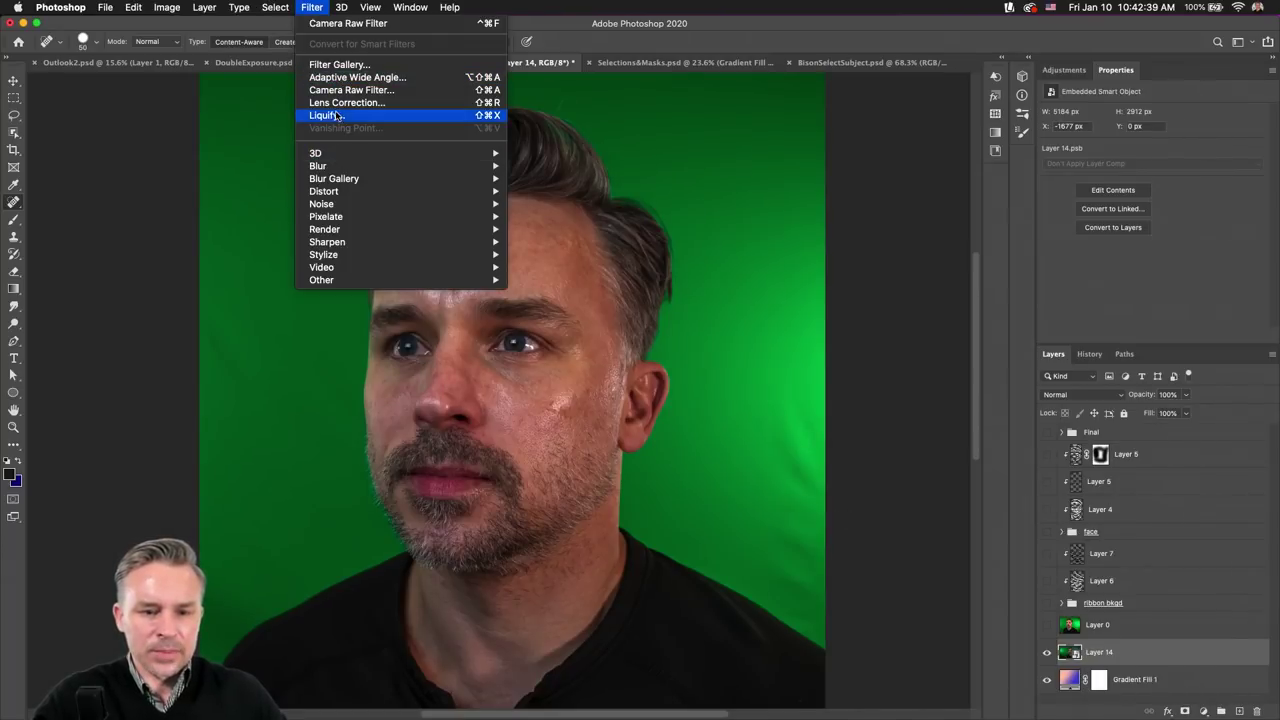
pyautogui.press('Escape')
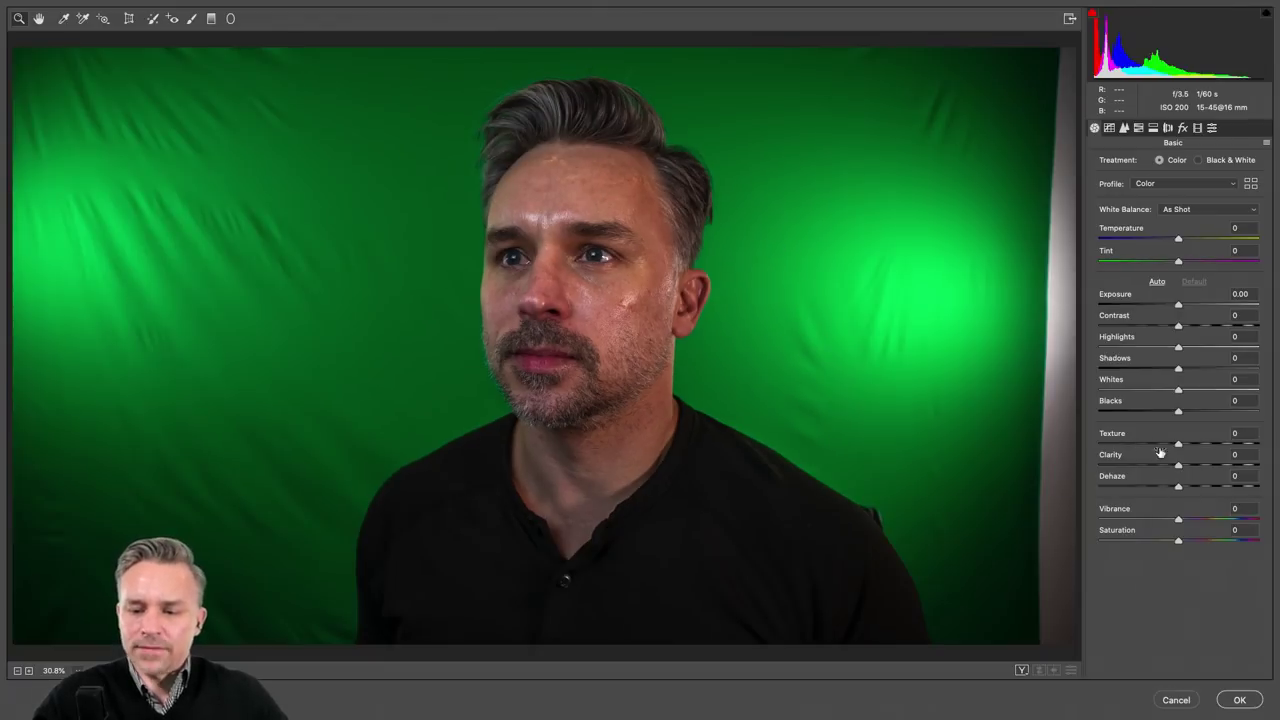
pyautogui.press('alt')
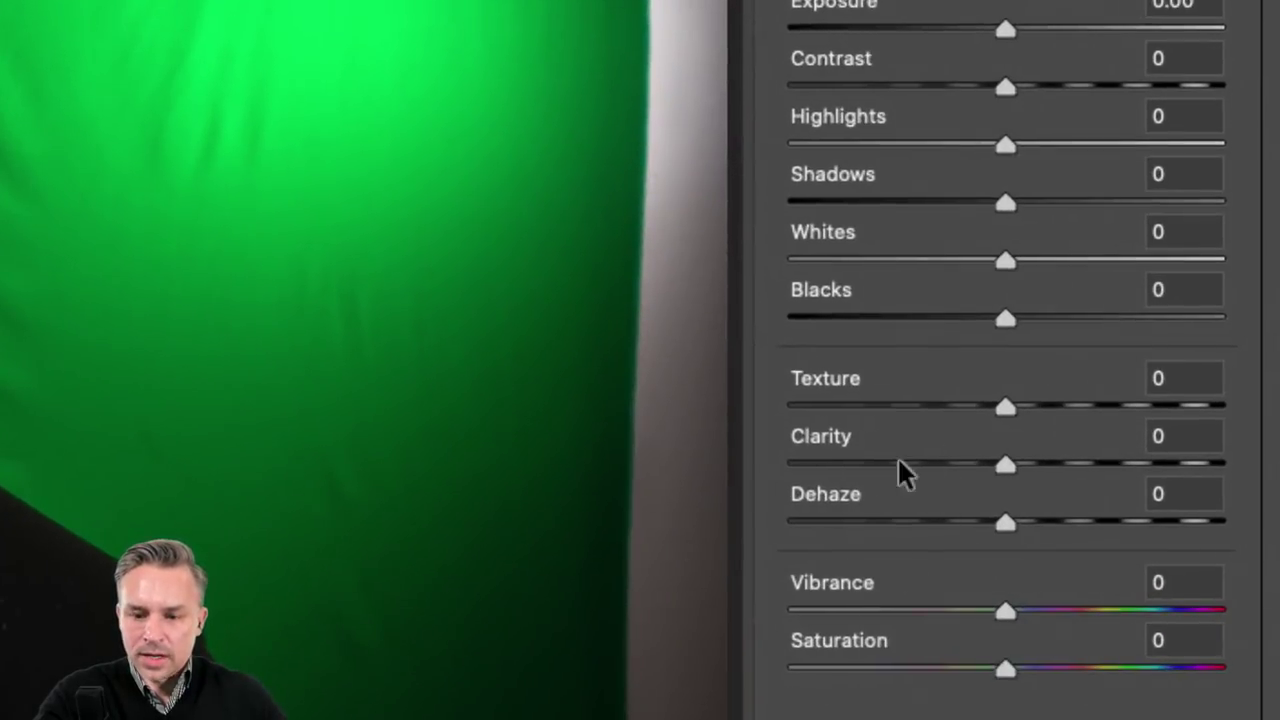
pyautogui.click(894, 408)
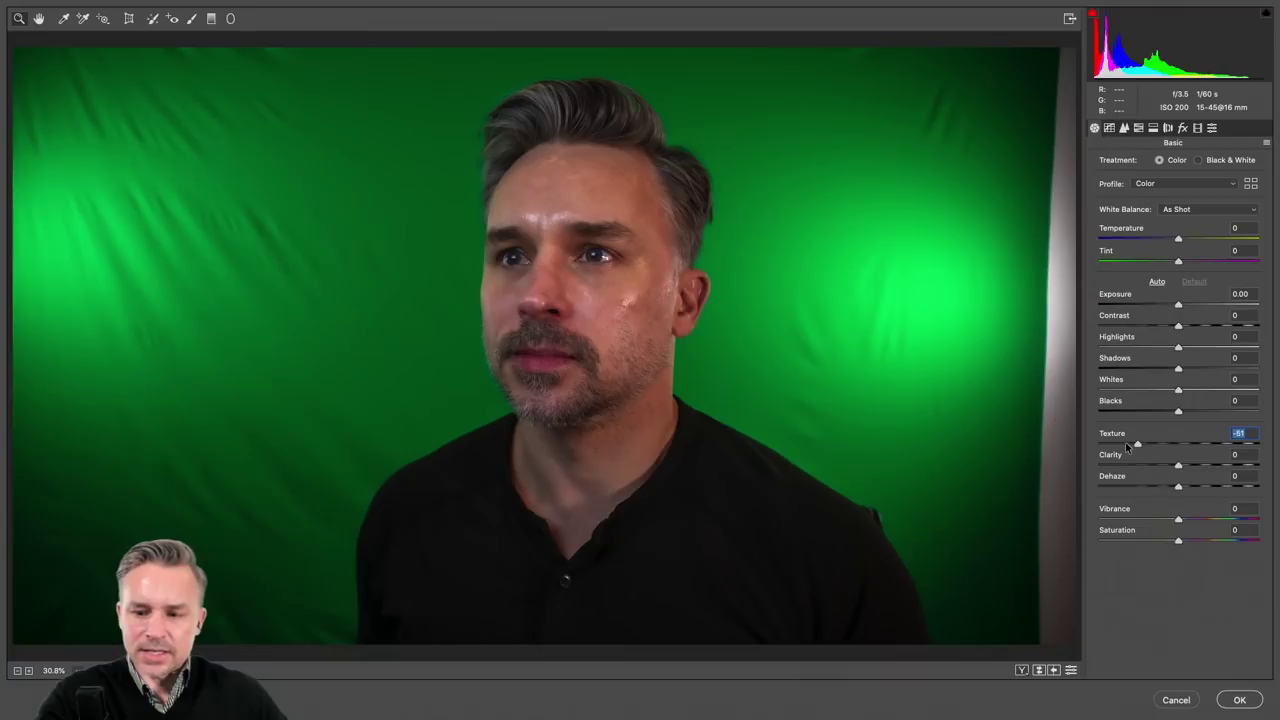
pyautogui.moveTo(1171, 448); pyautogui.dragTo(1136, 450)
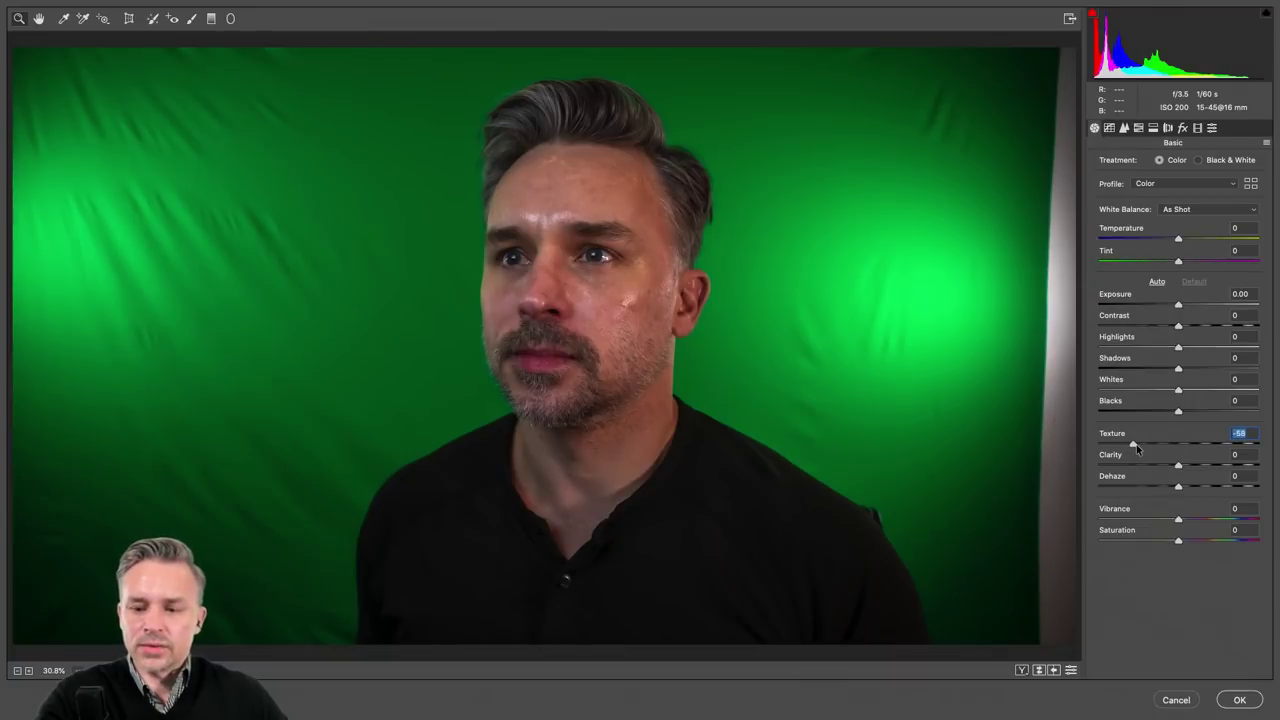
pyautogui.click(1236, 701)
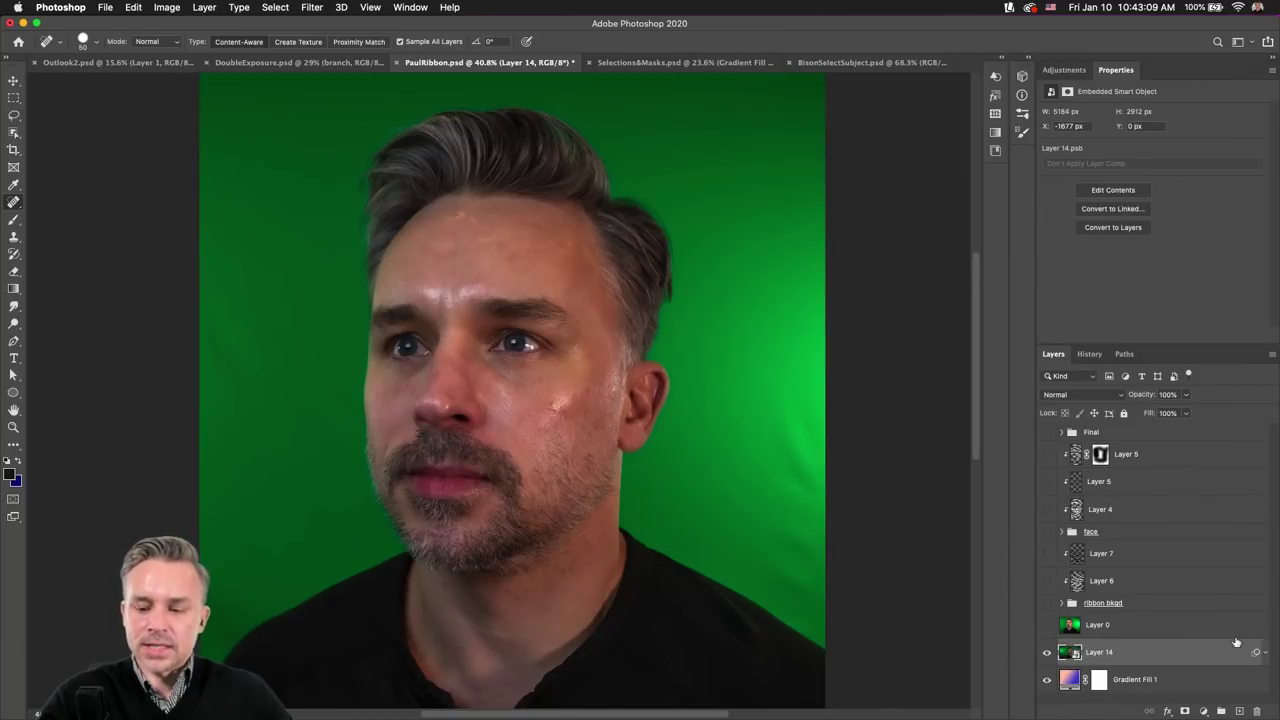
# - Edit Layer 14's Camera Raw smart filter to apply the Auto tonal adjustments, and collapse the layer's filter list
pyautogui.click(1265, 653)
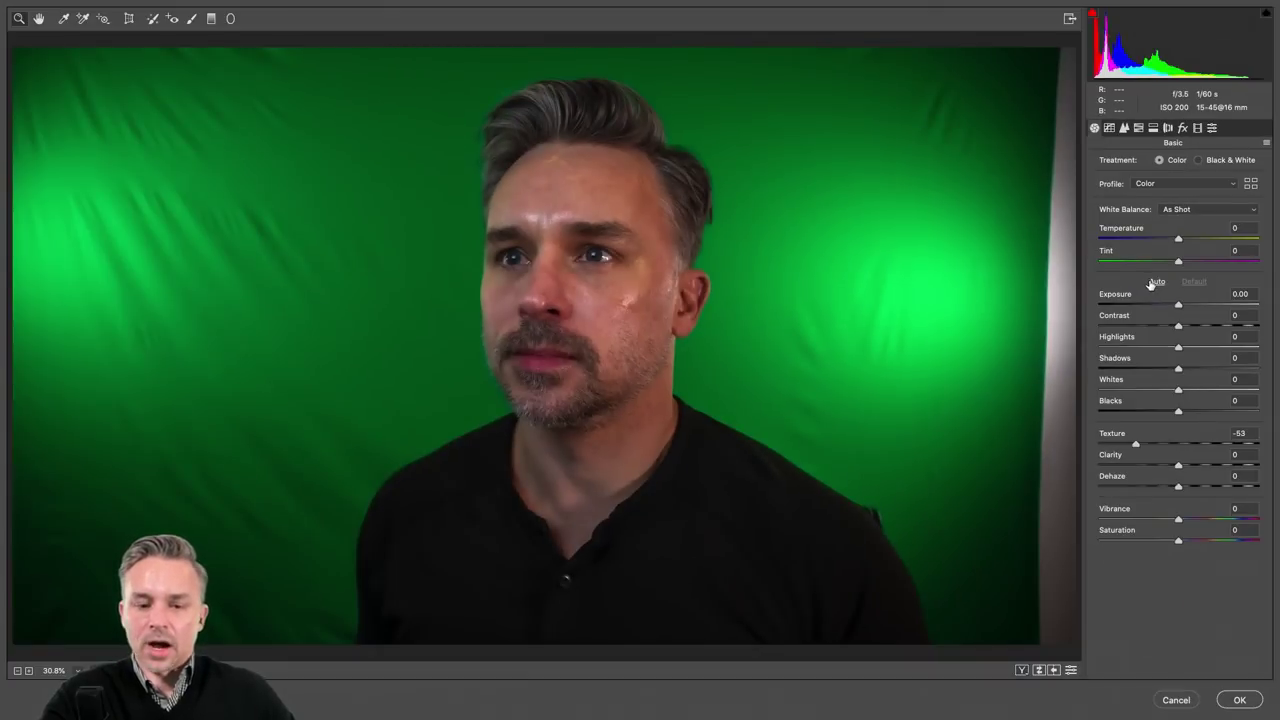
pyautogui.click(1155, 282)
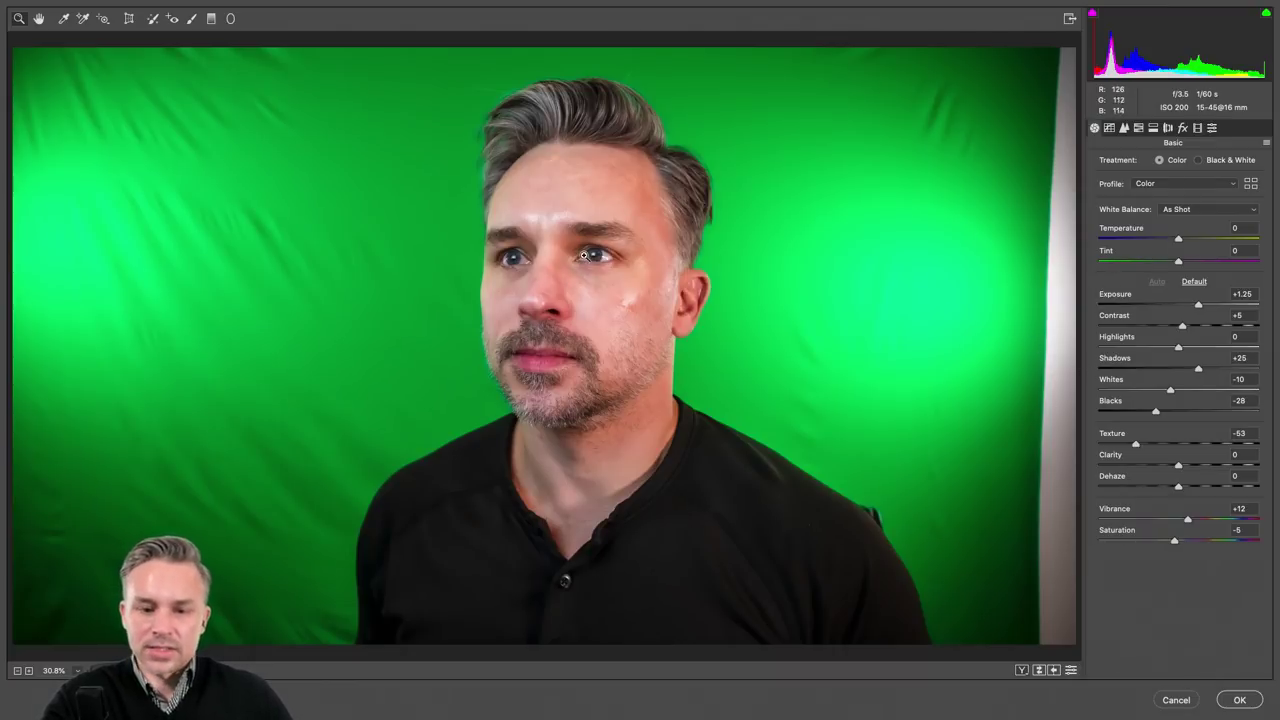
pyautogui.click(1239, 699)
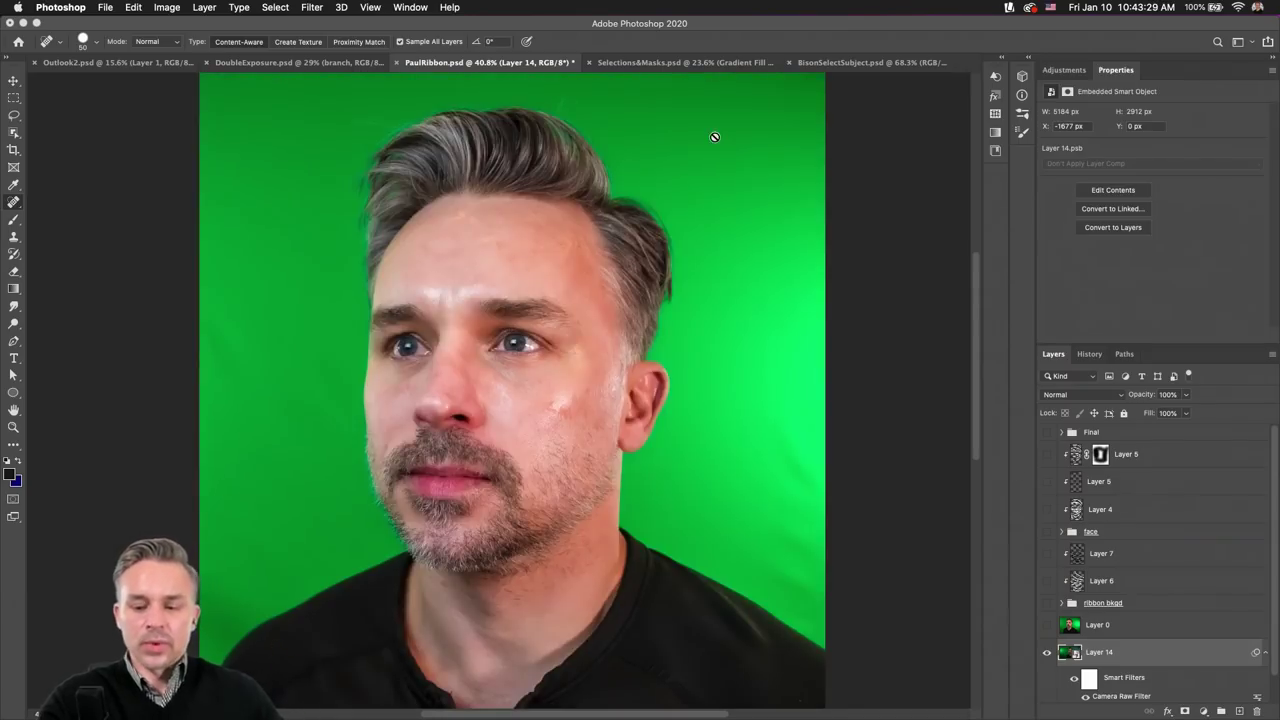
pyautogui.doubleClick(1181, 73)
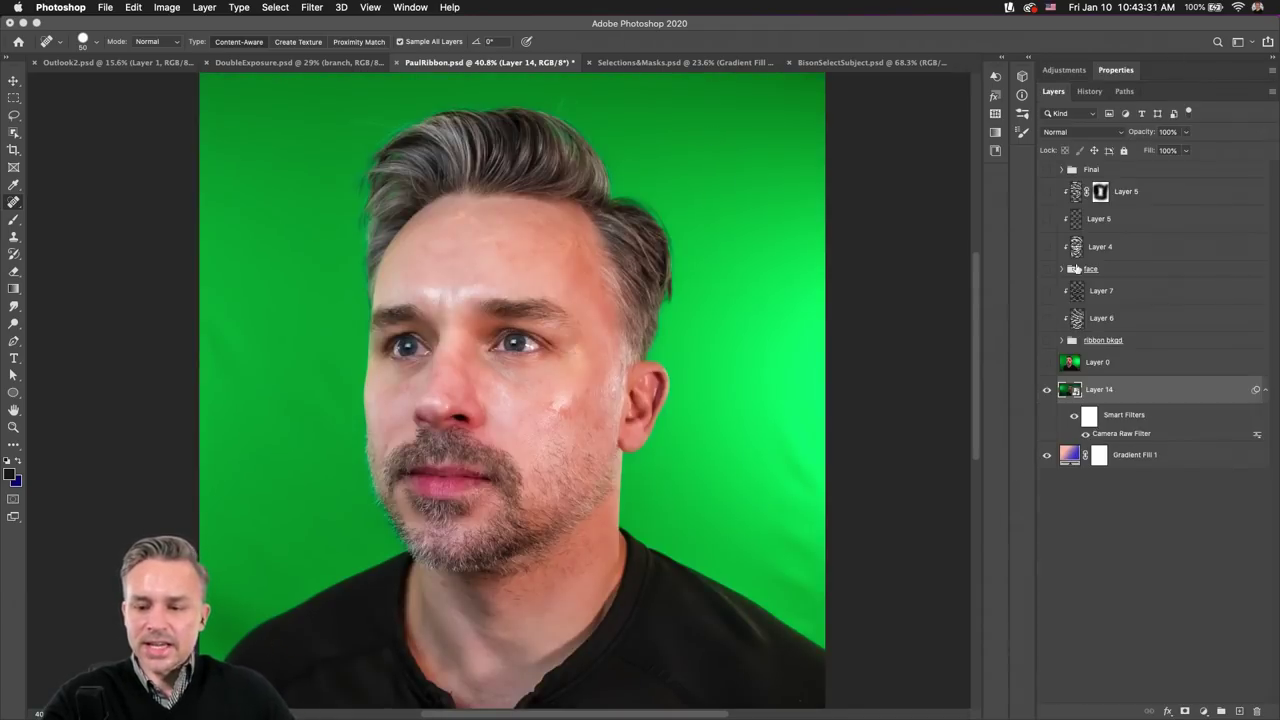
pyautogui.click(1266, 392)
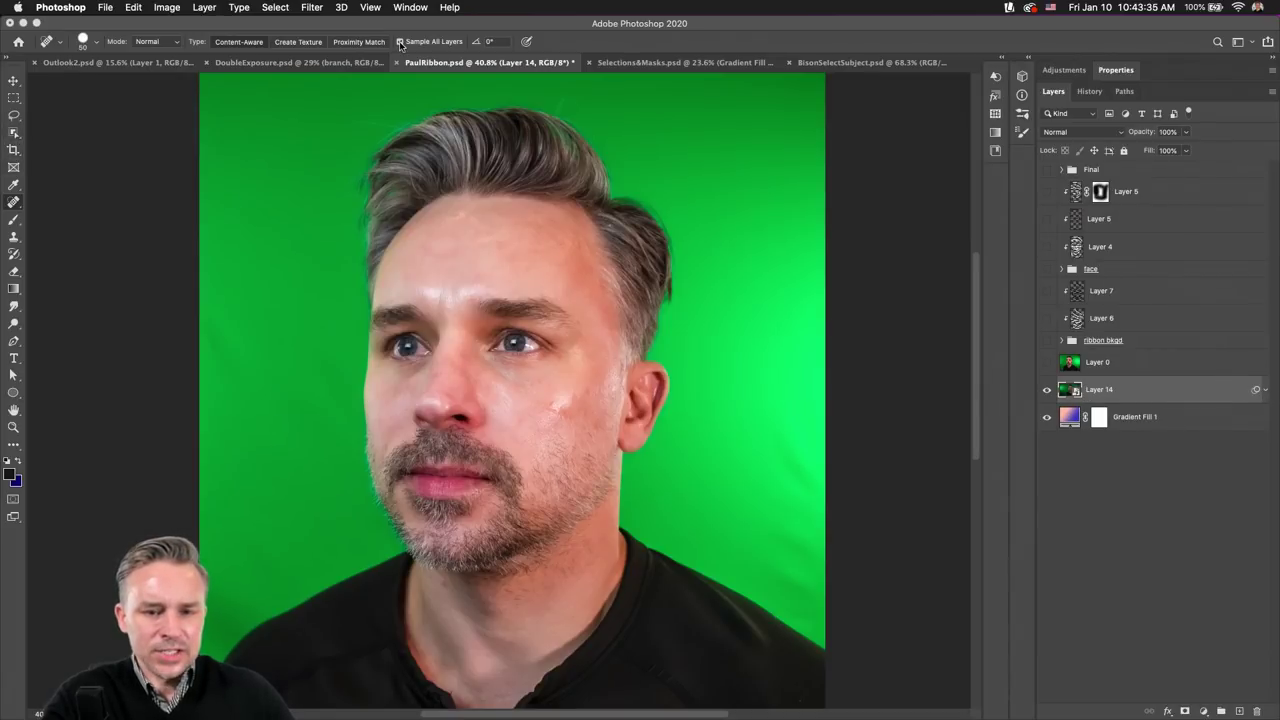
# - Select the man on Layer 14 with Select Subject and open the selection in Select and Mask
pyautogui.click(11, 133)
pyautogui.click(553, 44)
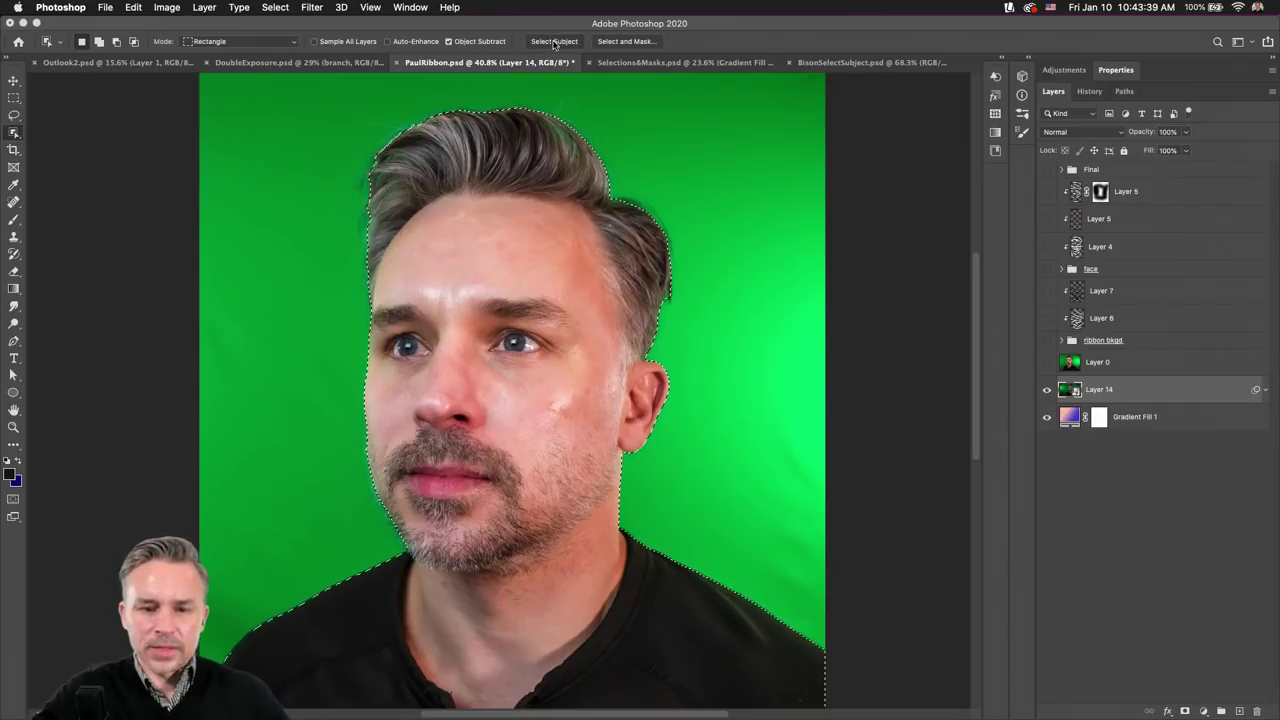
pyautogui.click(626, 41)
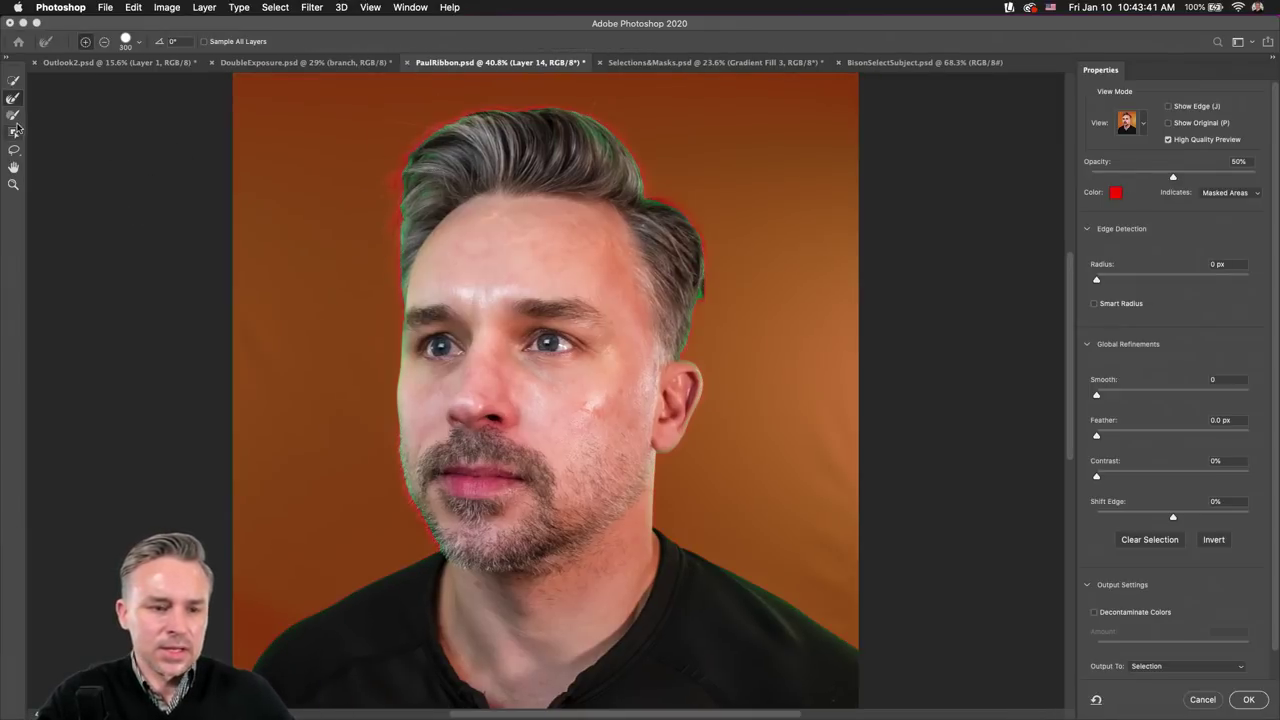
# - Paint along the hair's outer edge with an 80 px Refine Edge Brush to pick up the fine strands
pyautogui.press('[')
pyautogui.press('[')
pyautogui.press('[')
pyautogui.press('[')
pyautogui.press('[')
pyautogui.press('[')
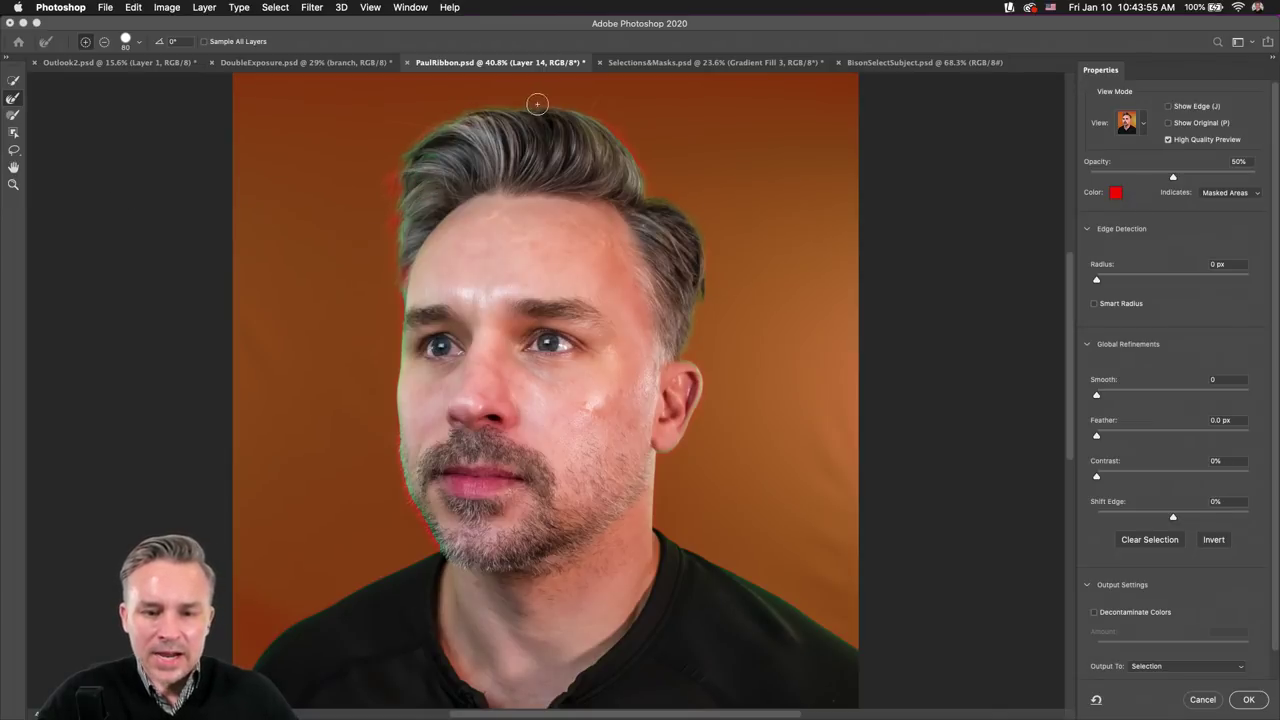
pyautogui.press('super+plus')
pyautogui.press('super+plus')
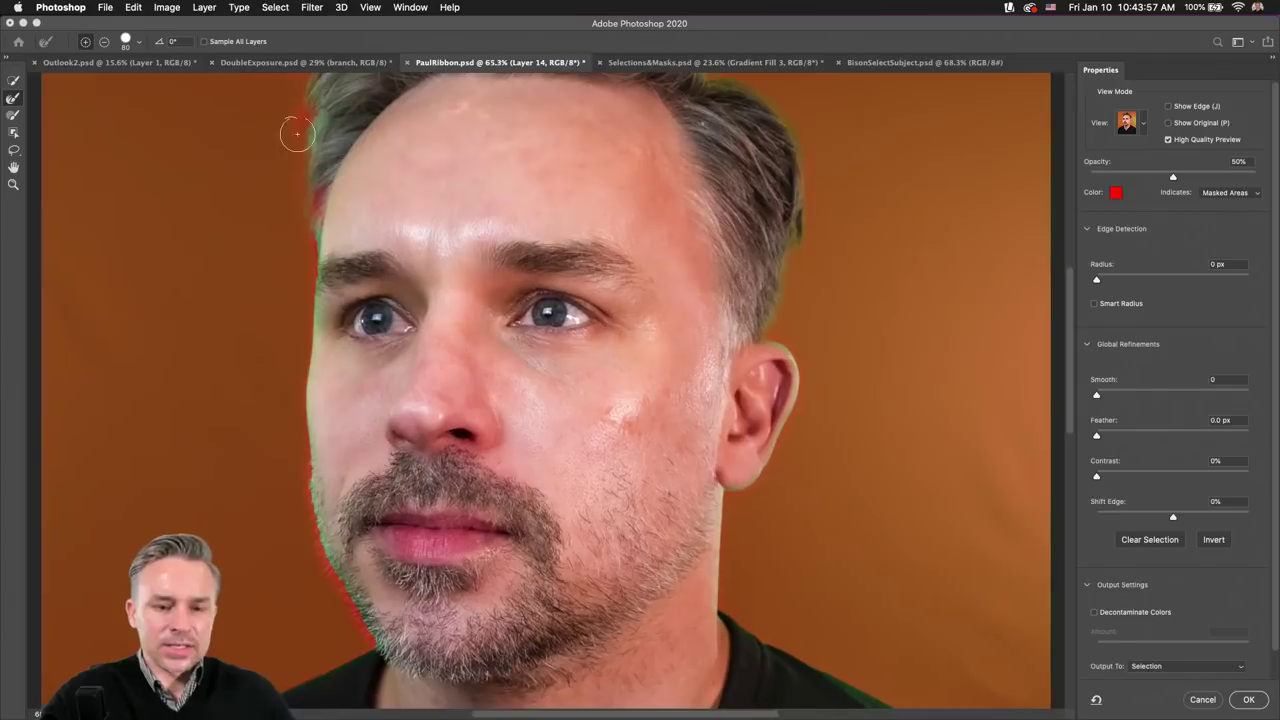
pyautogui.scroll(5, 297, 306)
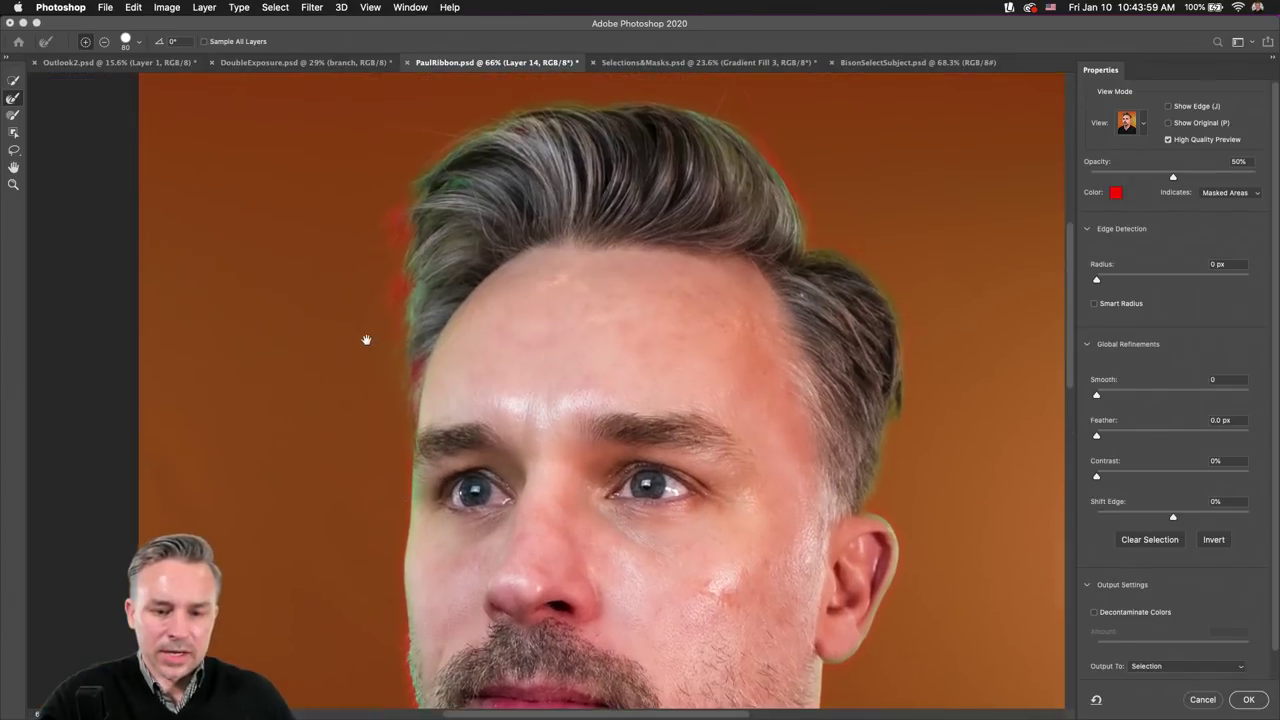
pyautogui.moveTo(386, 228)
pyautogui.mouseDown()
pyautogui.moveTo(374, 237)
pyautogui.moveTo(394, 249)
pyautogui.moveTo(392, 305)
pyautogui.mouseUp()
pyautogui.click(1144, 123)
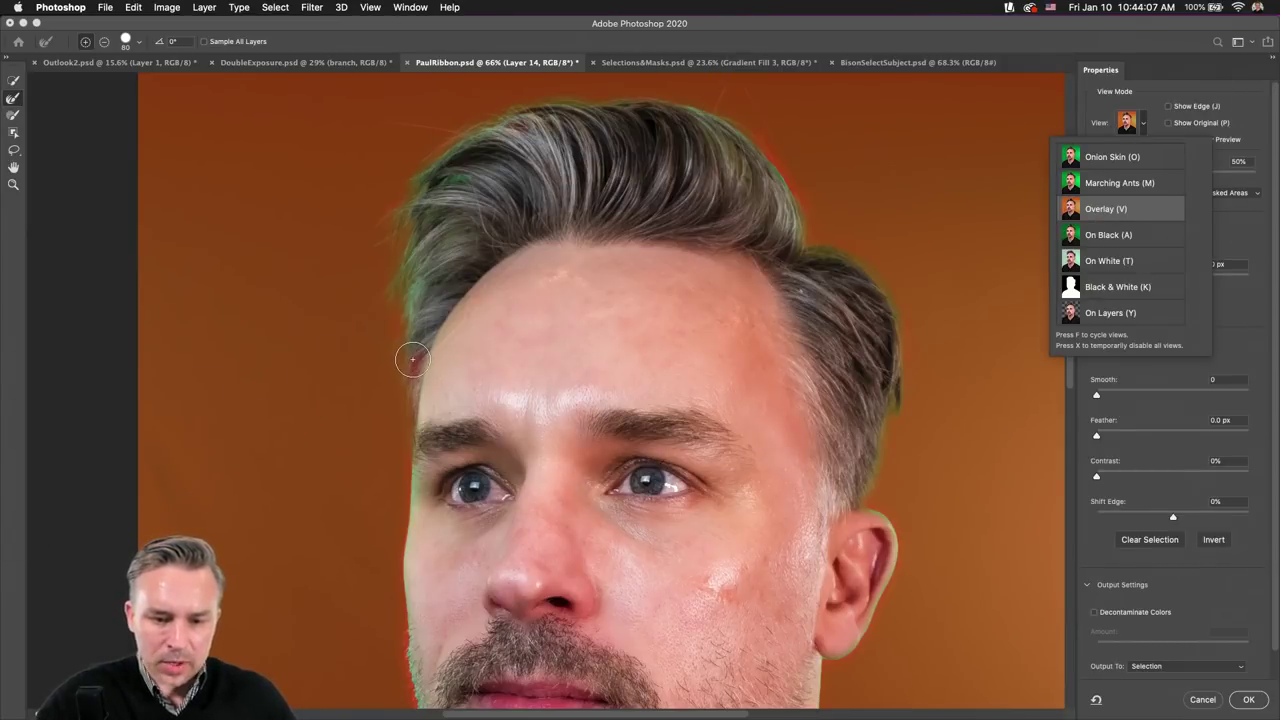
pyautogui.press('Escape')
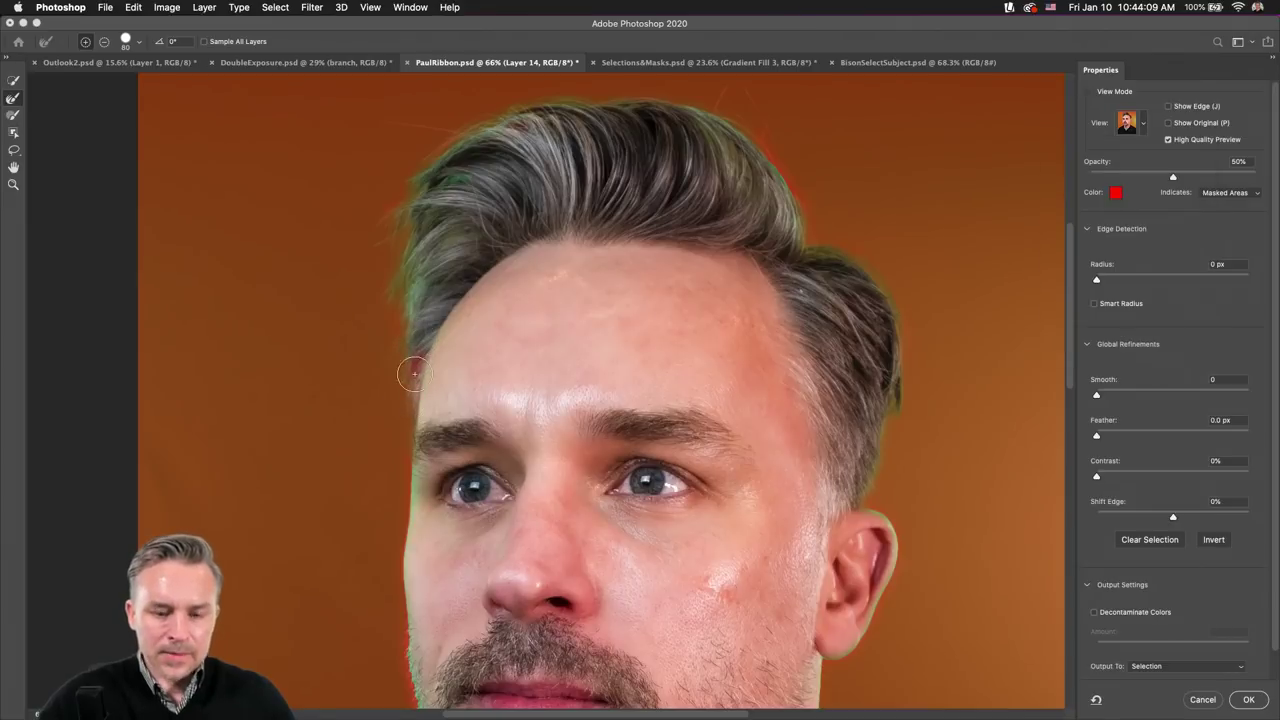
# - Refine the selection edge along the cheek, beard and ear, reducing the Refine Edge Brush to 40 px
pyautogui.moveTo(340, 466); pyautogui.dragTo(258, 258)
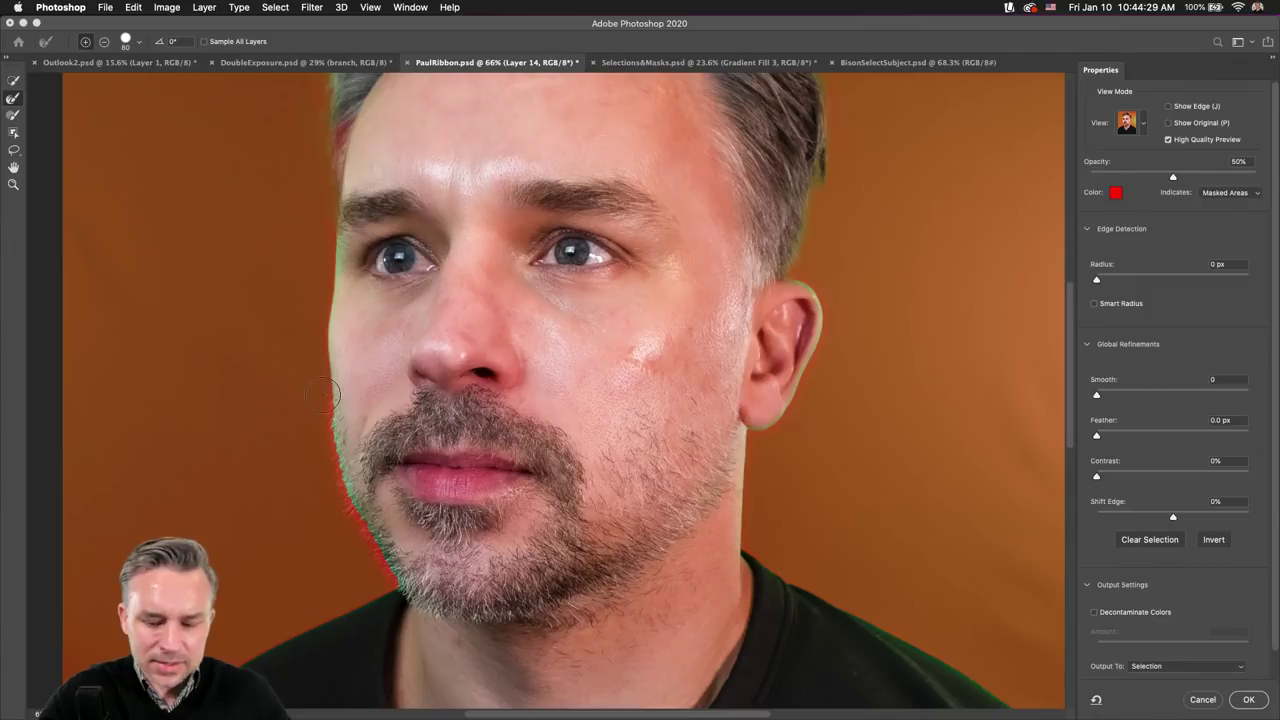
pyautogui.moveTo(327, 392)
pyautogui.mouseDown()
pyautogui.moveTo(352, 497)
pyautogui.moveTo(399, 583)
pyautogui.moveTo(388, 572)
pyautogui.mouseUp()
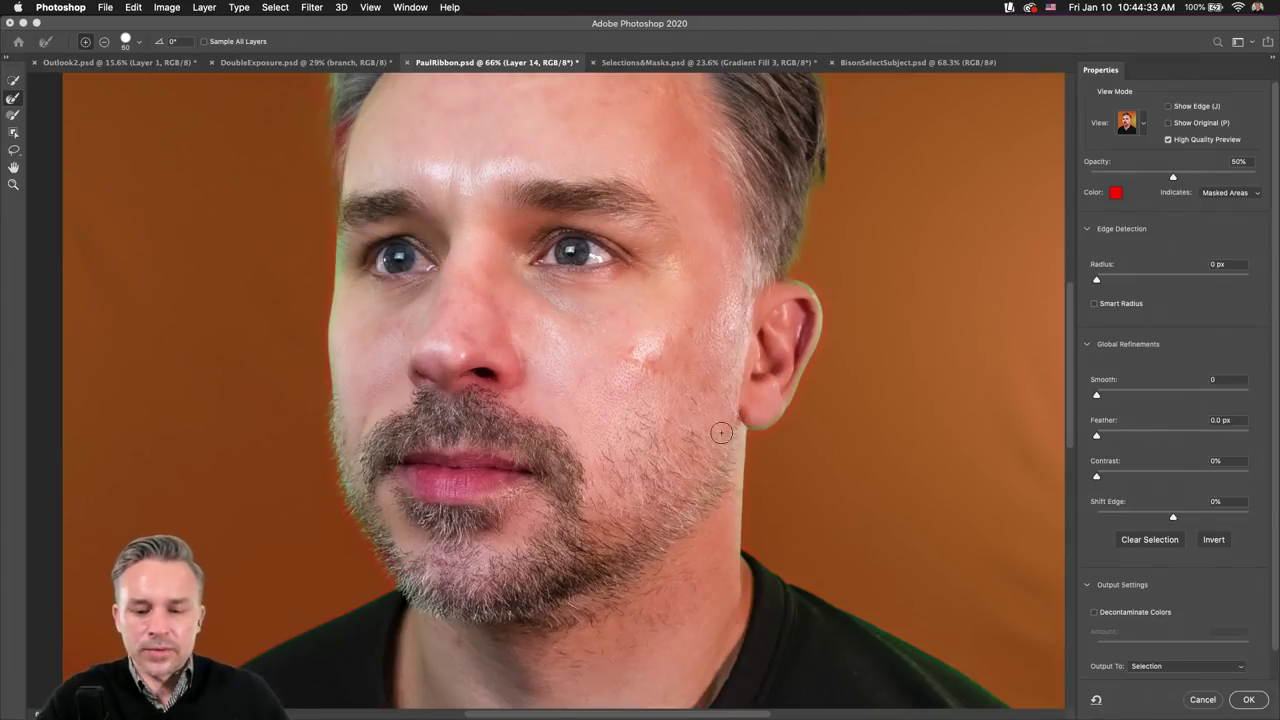
pyautogui.press('[')
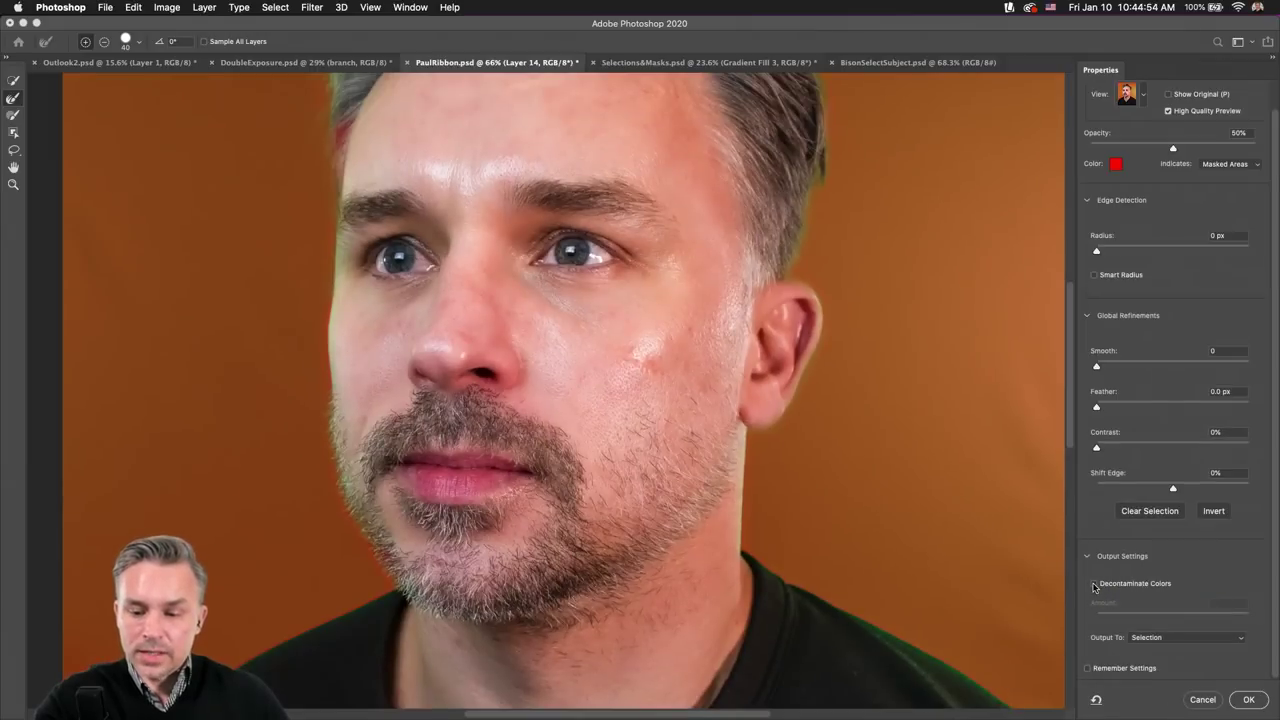
# - Enable Decontaminate Colors at 100% and output the refined selection as a new layer with a layer mask
pyautogui.click(1094, 584)
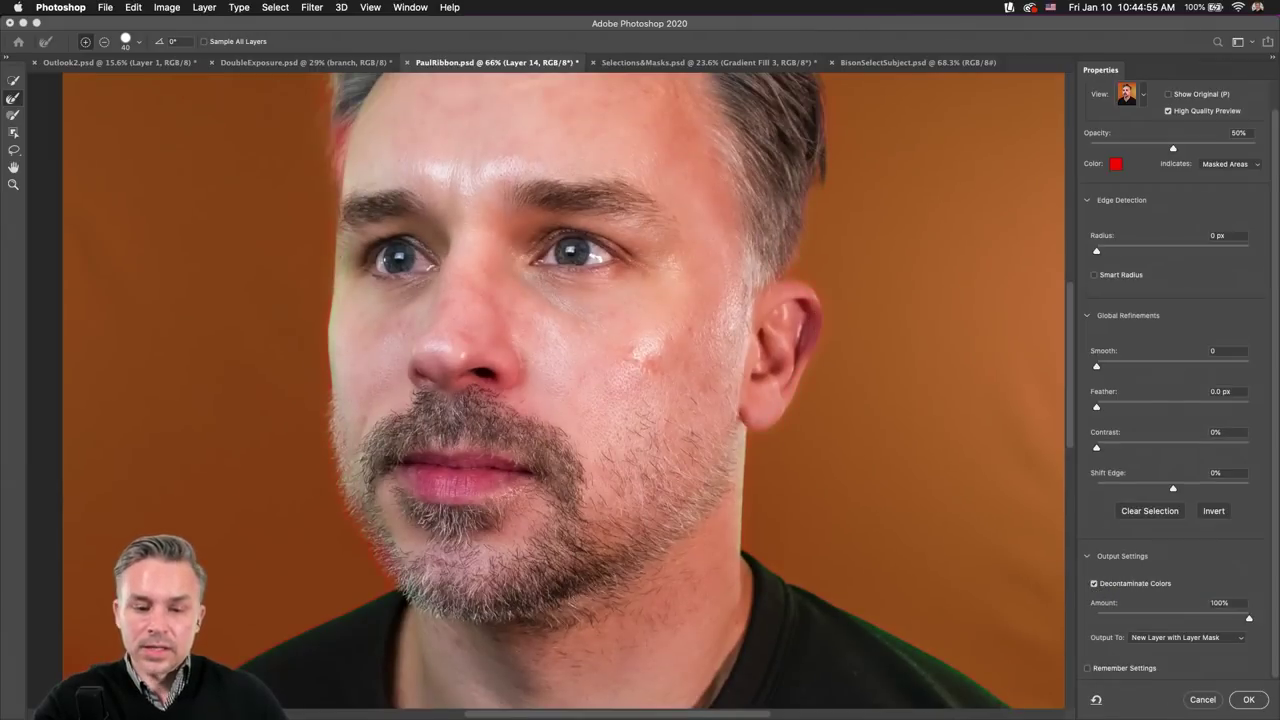
pyautogui.press('super+0')
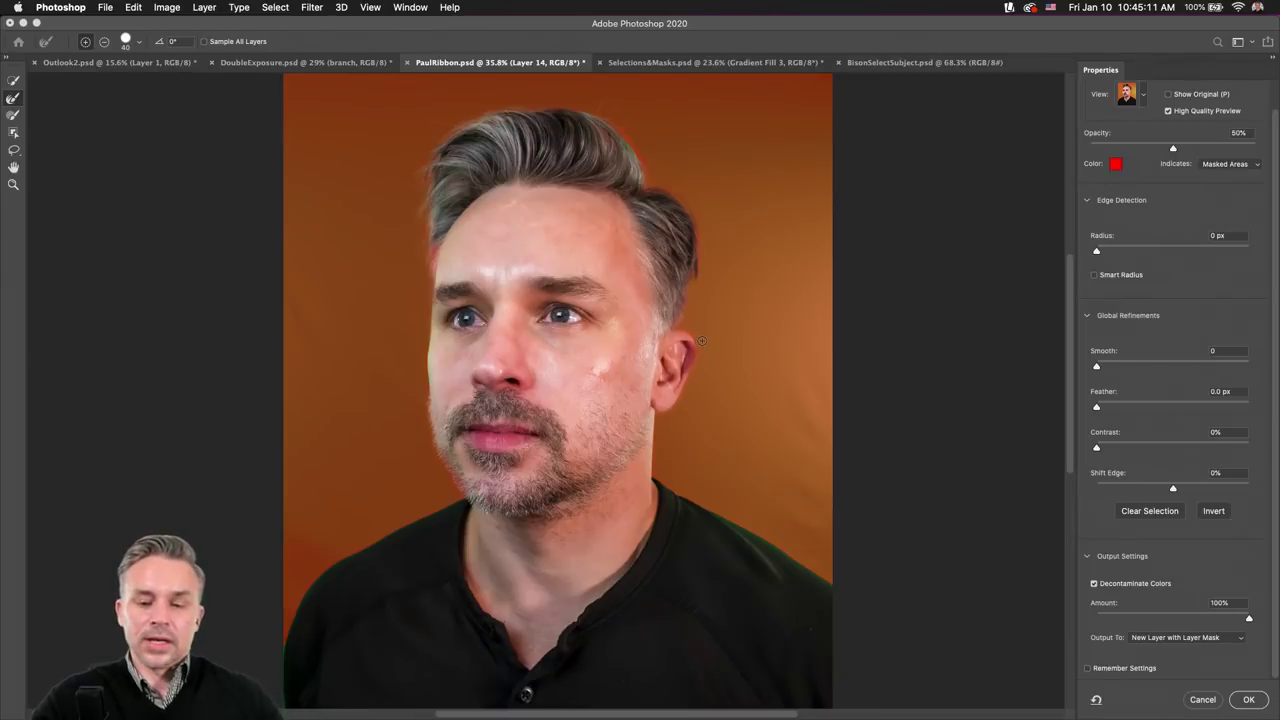
pyautogui.click(1095, 585)
pyautogui.click(1095, 585)
pyautogui.click(1250, 700)
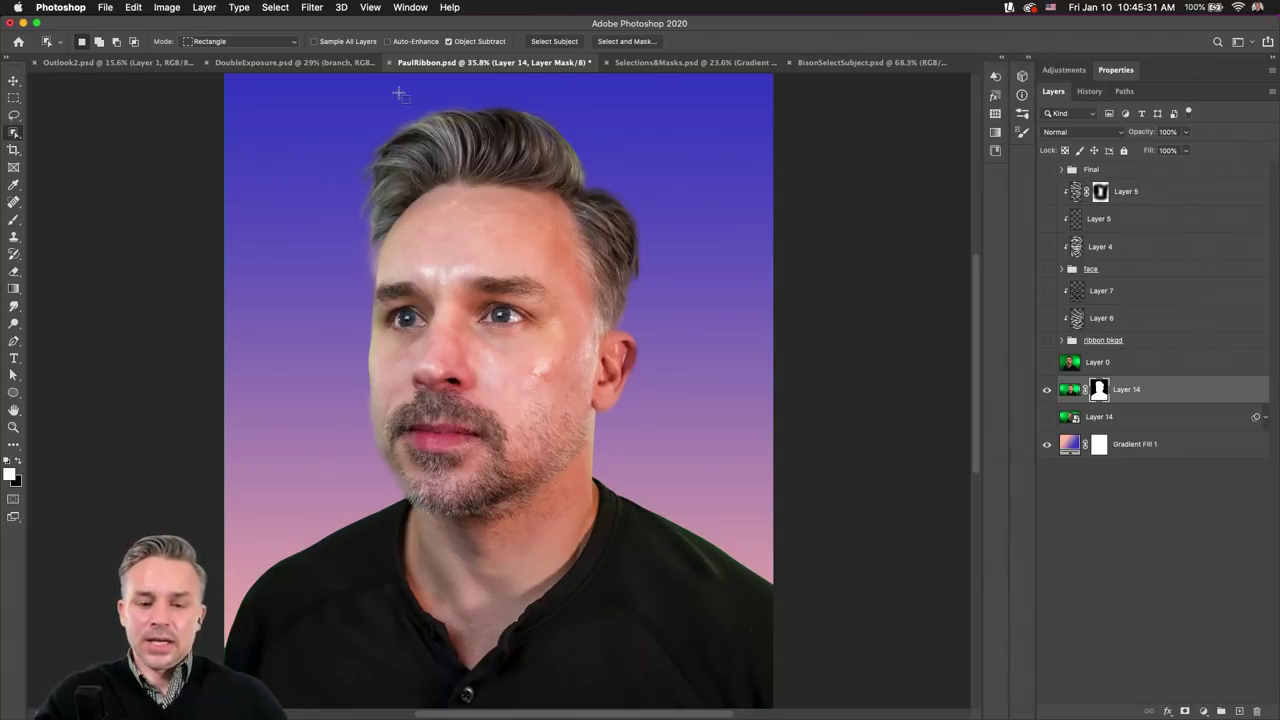
# - Duplicate the masked Layer 14 and keep only the upper copy visible over the gradient
pyautogui.click(1070, 389)
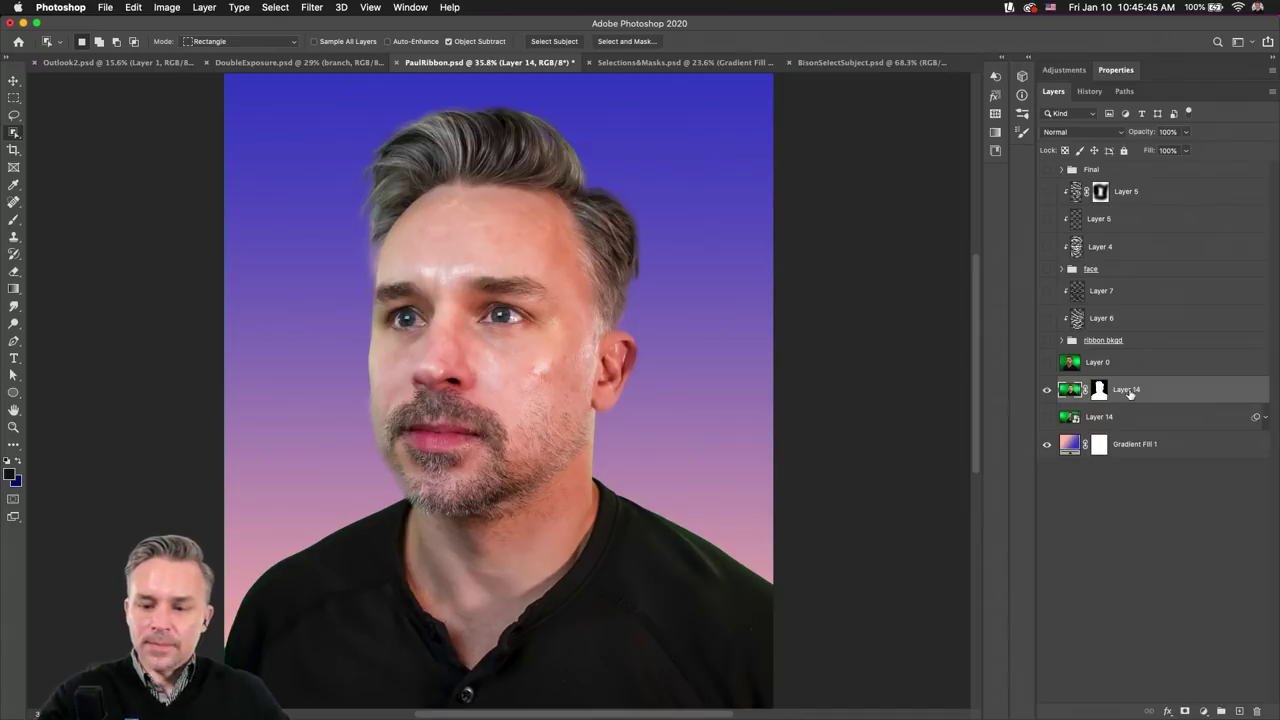
pyautogui.moveTo(1142, 400); pyautogui.dragTo(1240, 711)
pyautogui.click(1048, 418)
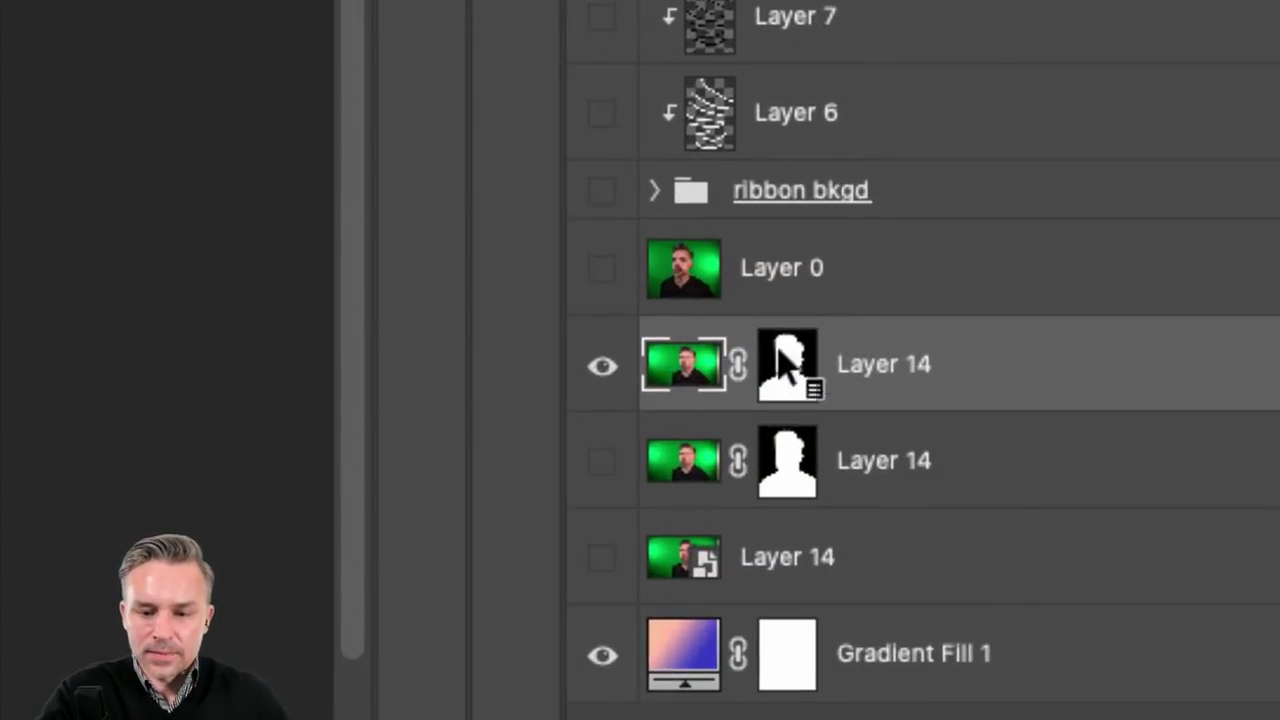
# - Apply the layer mask on the upper Layer 14 permanently to its pixels
pyautogui.rightClick(984, 377)
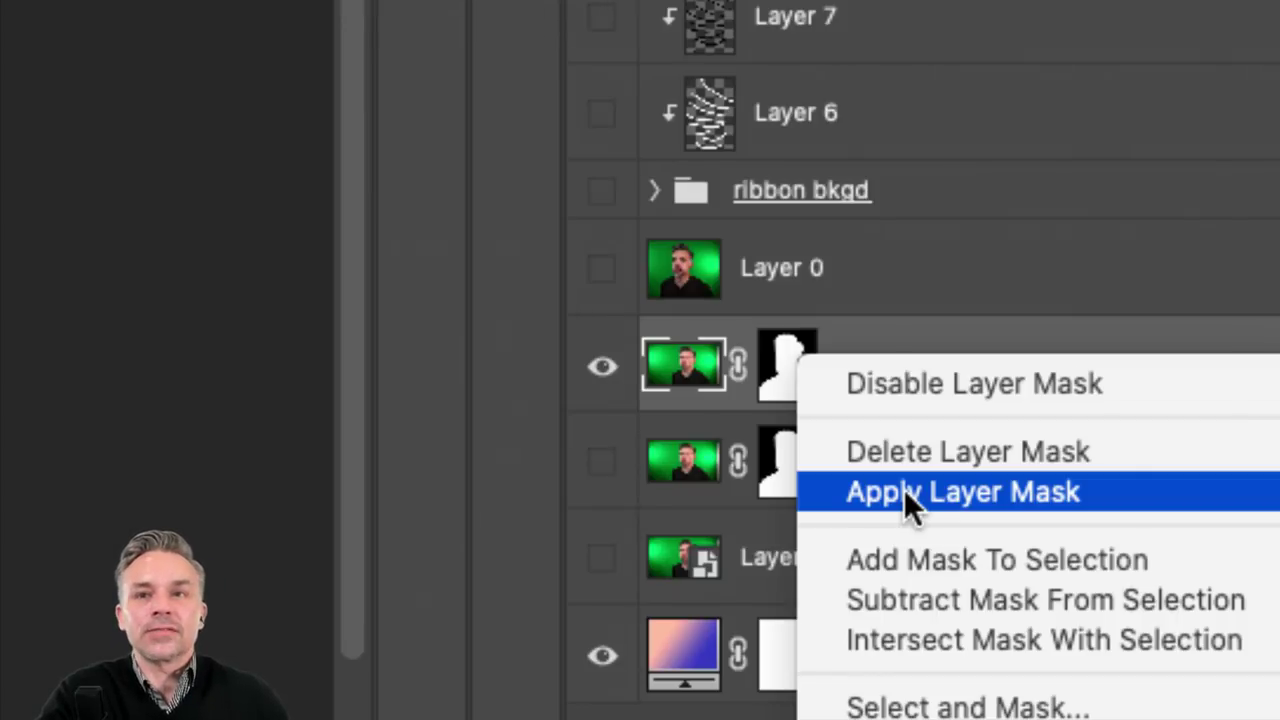
pyautogui.click(657, 487)
pyautogui.click(686, 478)
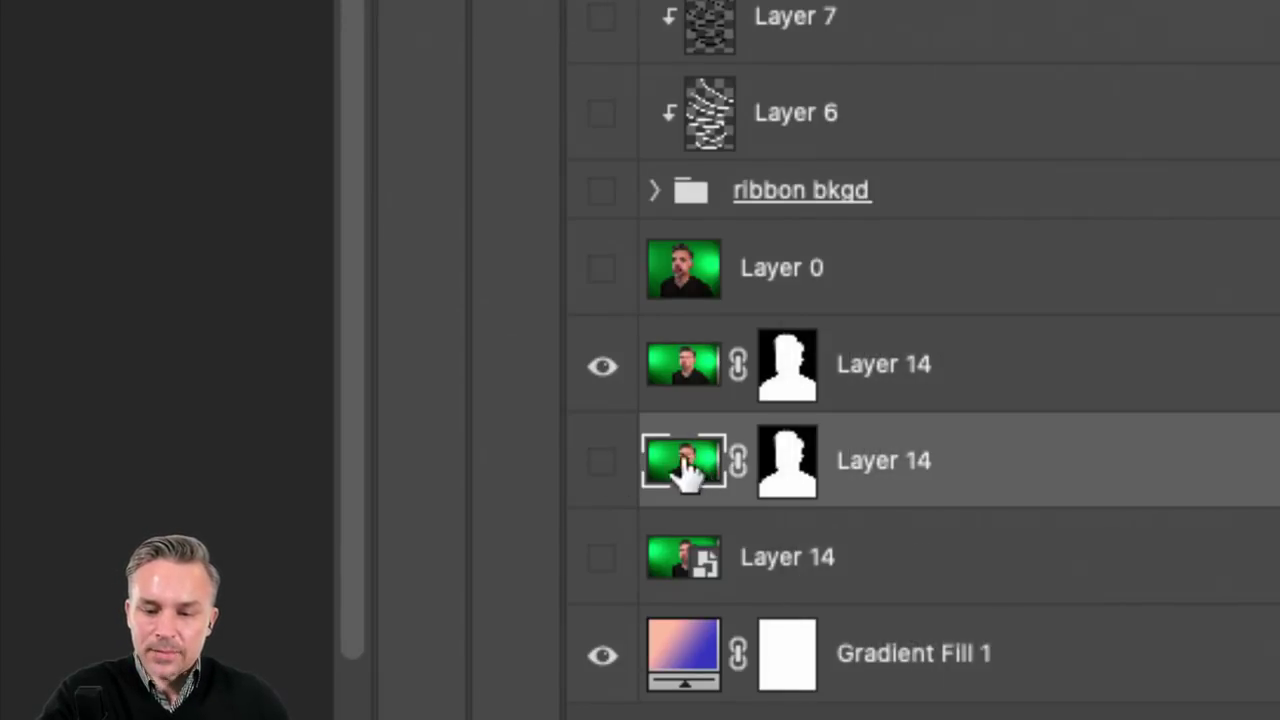
pyautogui.rightClick(789, 371)
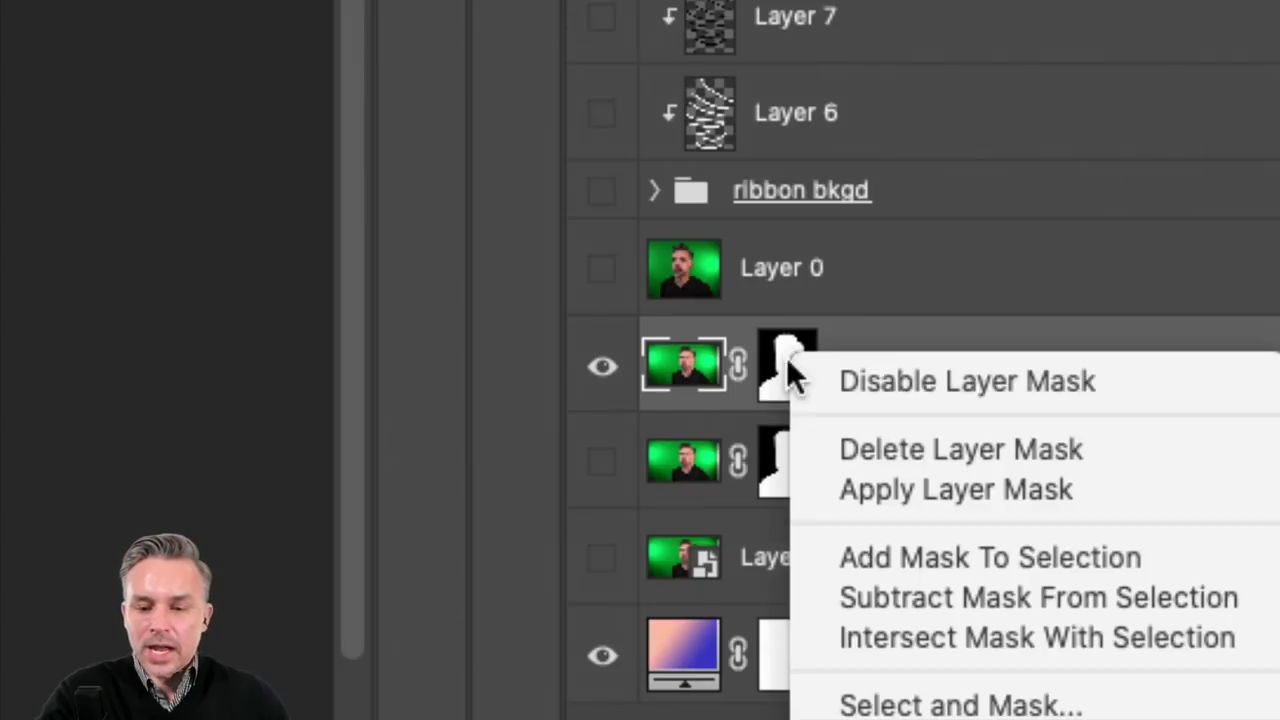
pyautogui.click(845, 479)
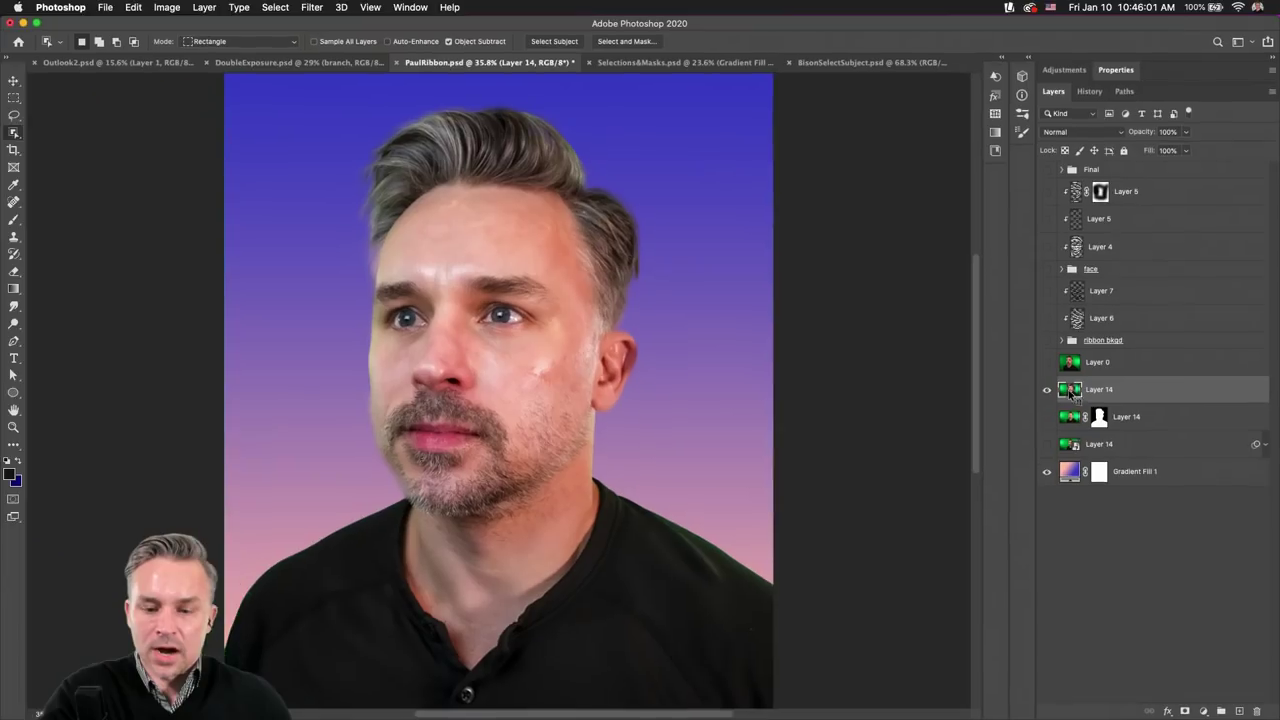
# - Replace the flattened Layer 14 with a pasted copy trimmed to the canvas, and rename it with the subject's first name
pyautogui.press('super+a')
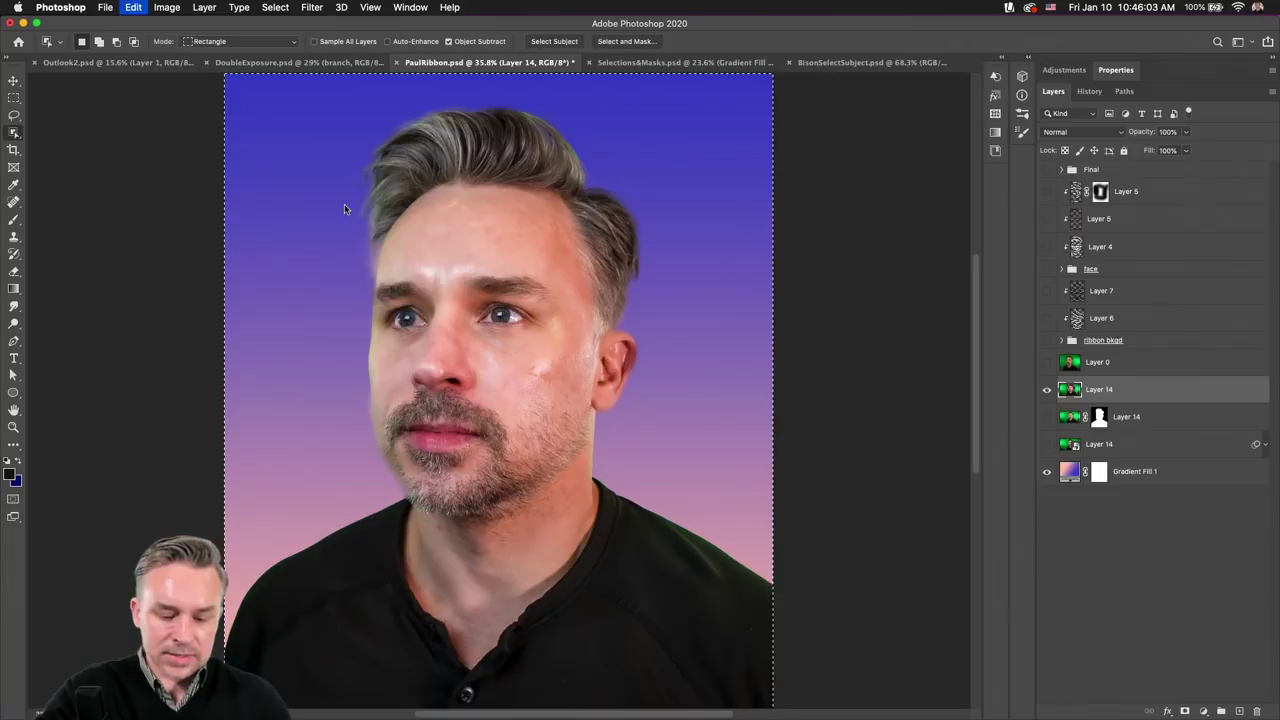
pyautogui.press('super+v')
pyautogui.moveTo(1110, 416); pyautogui.dragTo(1268, 705)
pyautogui.doubleClick(1093, 389)
pyautogui.write('Paul')
pyautogui.press('Return')
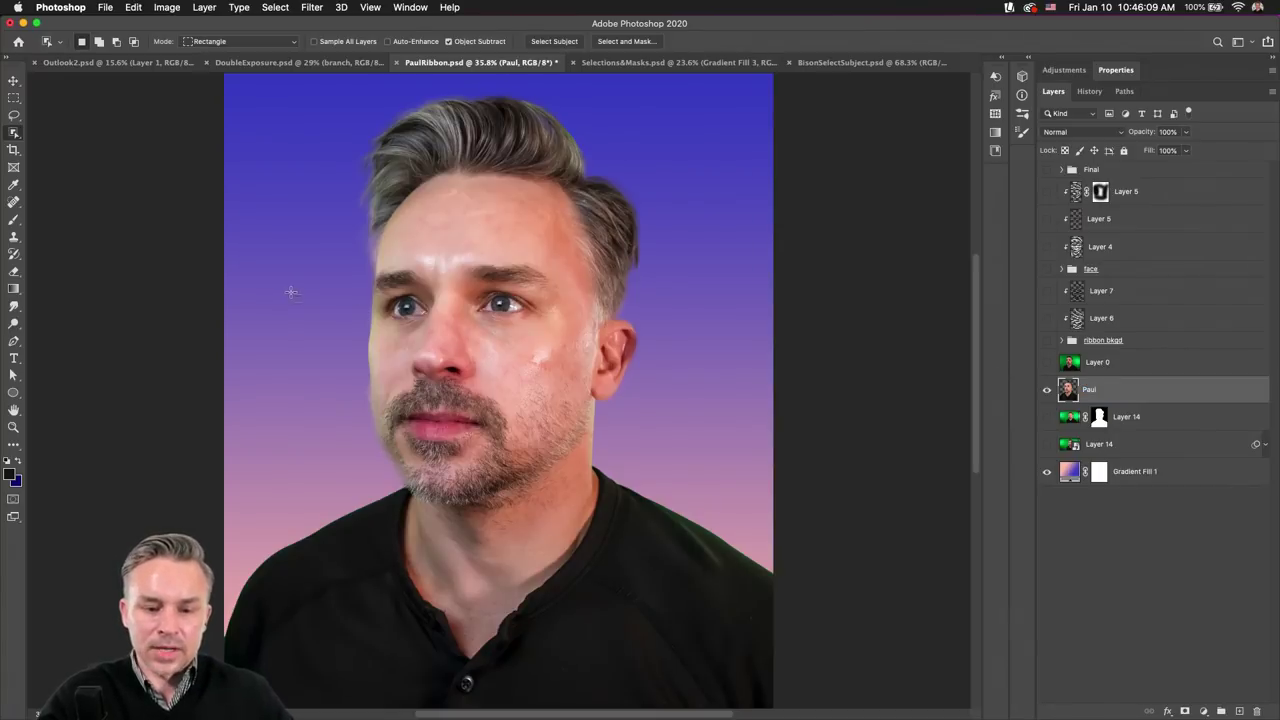
pyautogui.click(1185, 711)
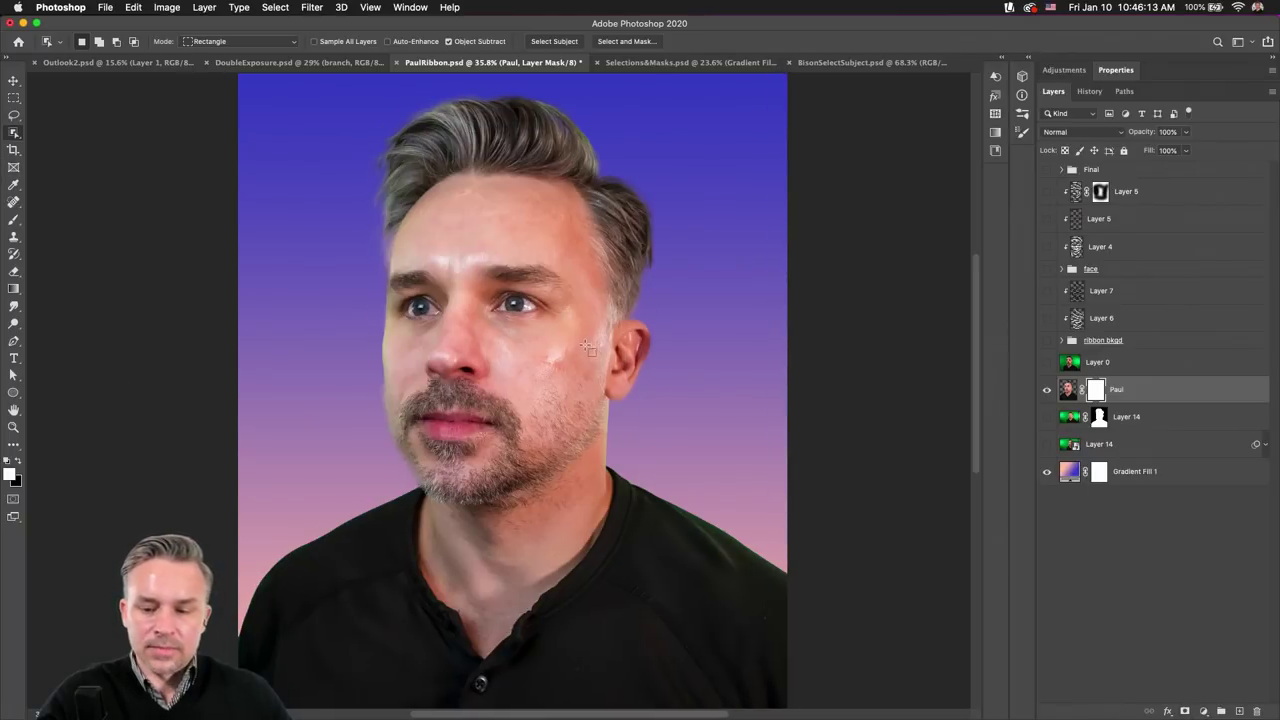
pyautogui.scroll(3, 585, 347)
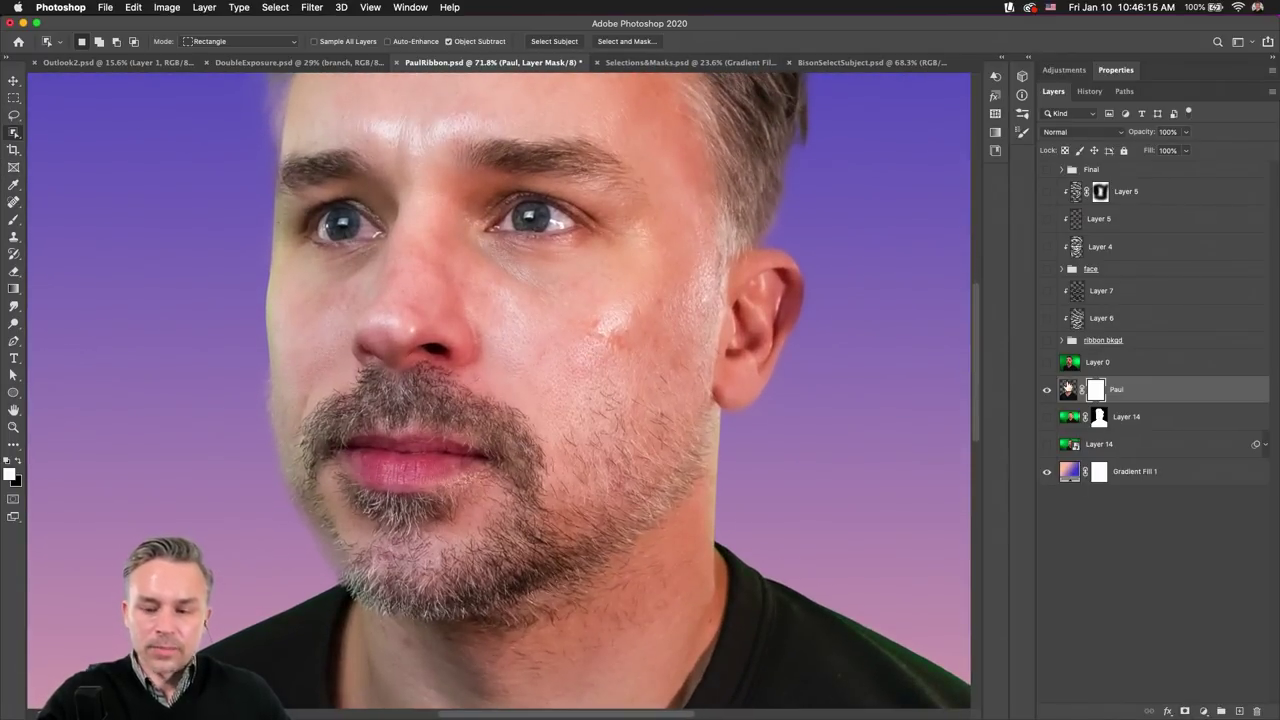
pyautogui.press('super+z')
# - Try masking the portrait to a freehand Lasso selection spanning the forehead, eyes and ear
pyautogui.click(14, 116)
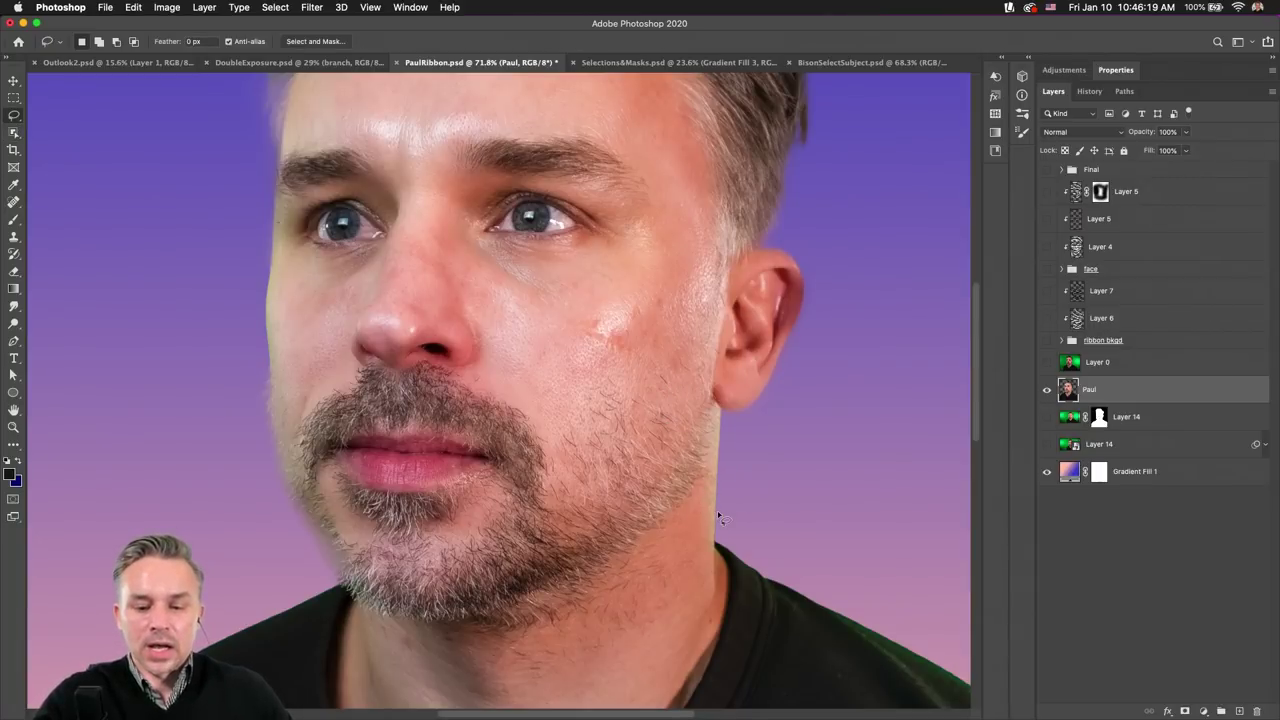
pyautogui.moveTo(723, 521)
pyautogui.mouseDown()
pyautogui.moveTo(704, 484)
pyautogui.moveTo(588, 416)
pyautogui.moveTo(490, 398)
pyautogui.mouseUp()
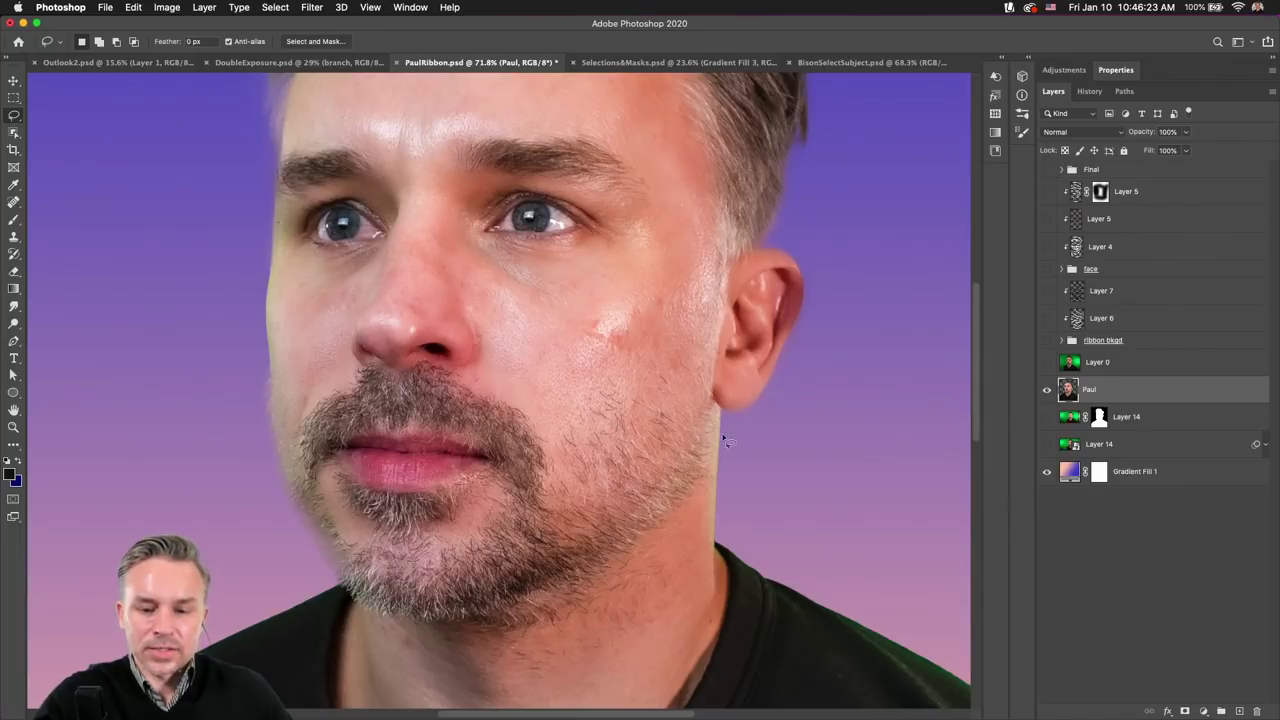
pyautogui.moveTo(720, 436)
pyautogui.mouseDown()
pyautogui.moveTo(594, 317)
pyautogui.moveTo(458, 293)
pyautogui.moveTo(397, 257)
pyautogui.moveTo(375, 283)
pyautogui.moveTo(239, 321)
pyautogui.moveTo(268, 166)
pyautogui.moveTo(303, 138)
pyautogui.moveTo(469, 112)
pyautogui.moveTo(613, 150)
pyautogui.moveTo(758, 239)
pyautogui.moveTo(786, 238)
pyautogui.moveTo(834, 278)
pyautogui.moveTo(811, 405)
pyautogui.moveTo(776, 454)
pyautogui.moveTo(724, 452)
pyautogui.mouseUp()
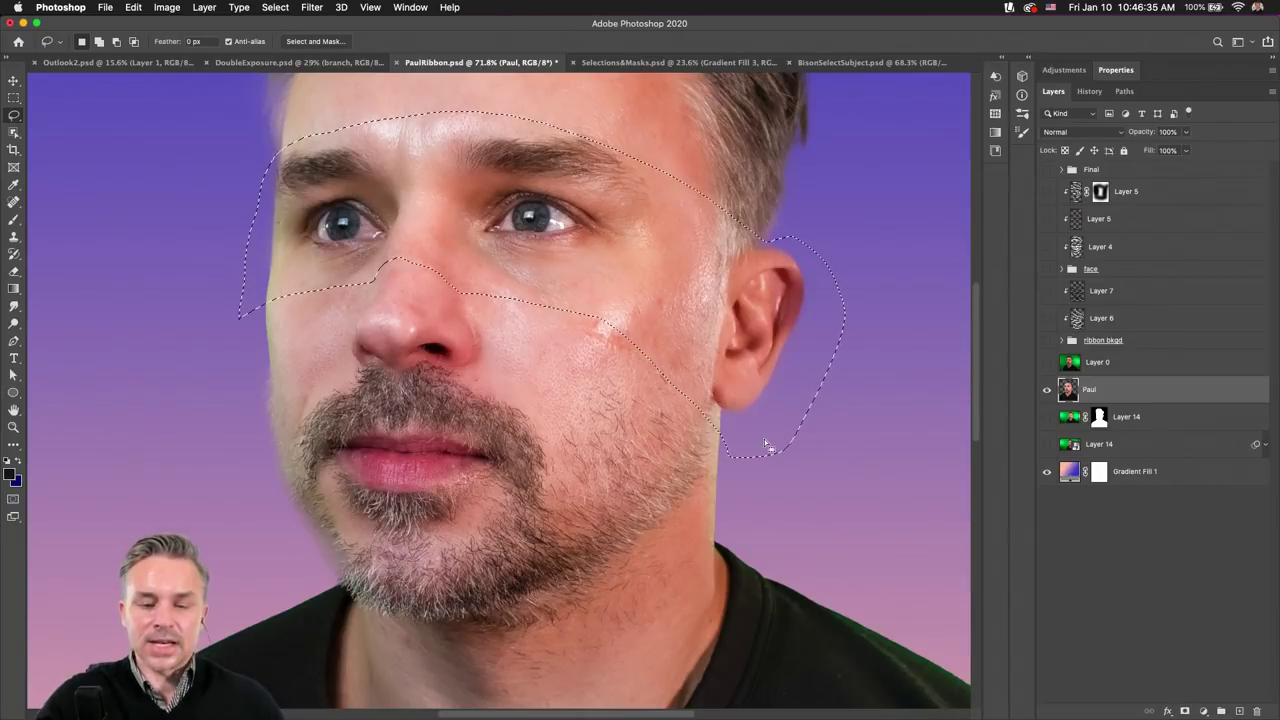
pyautogui.click(1184, 711)
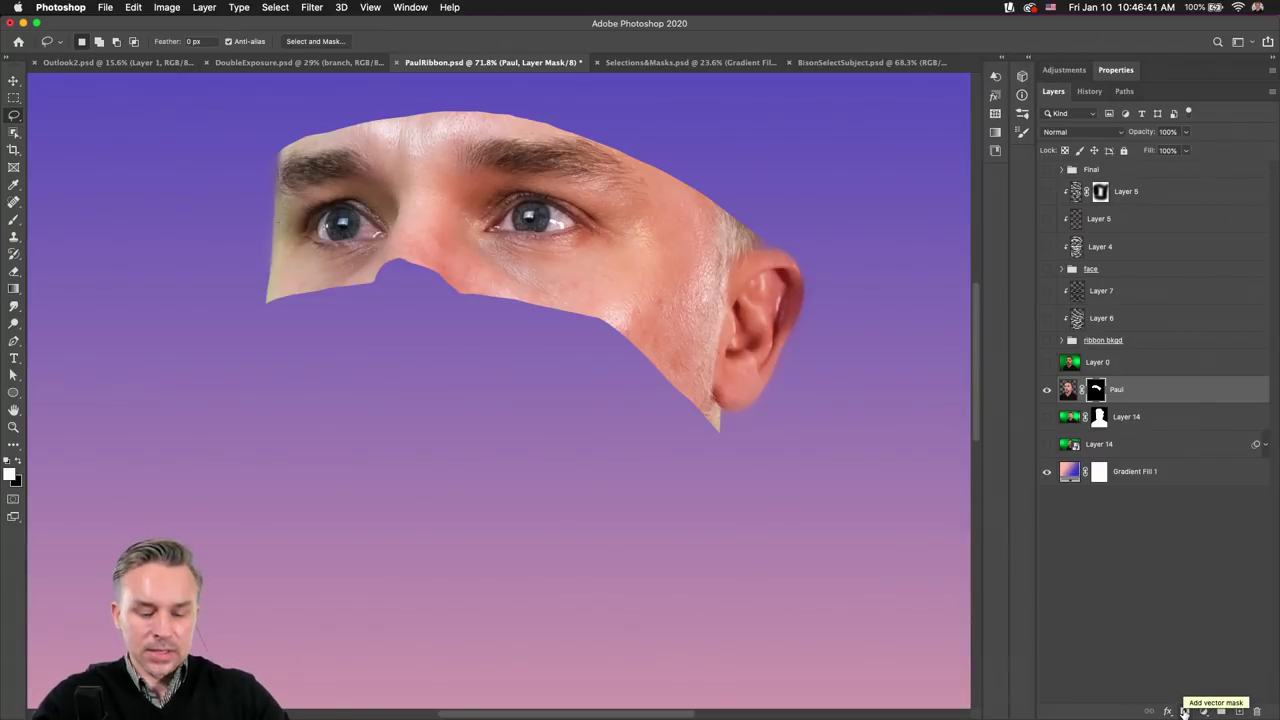
pyautogui.press('super+z')
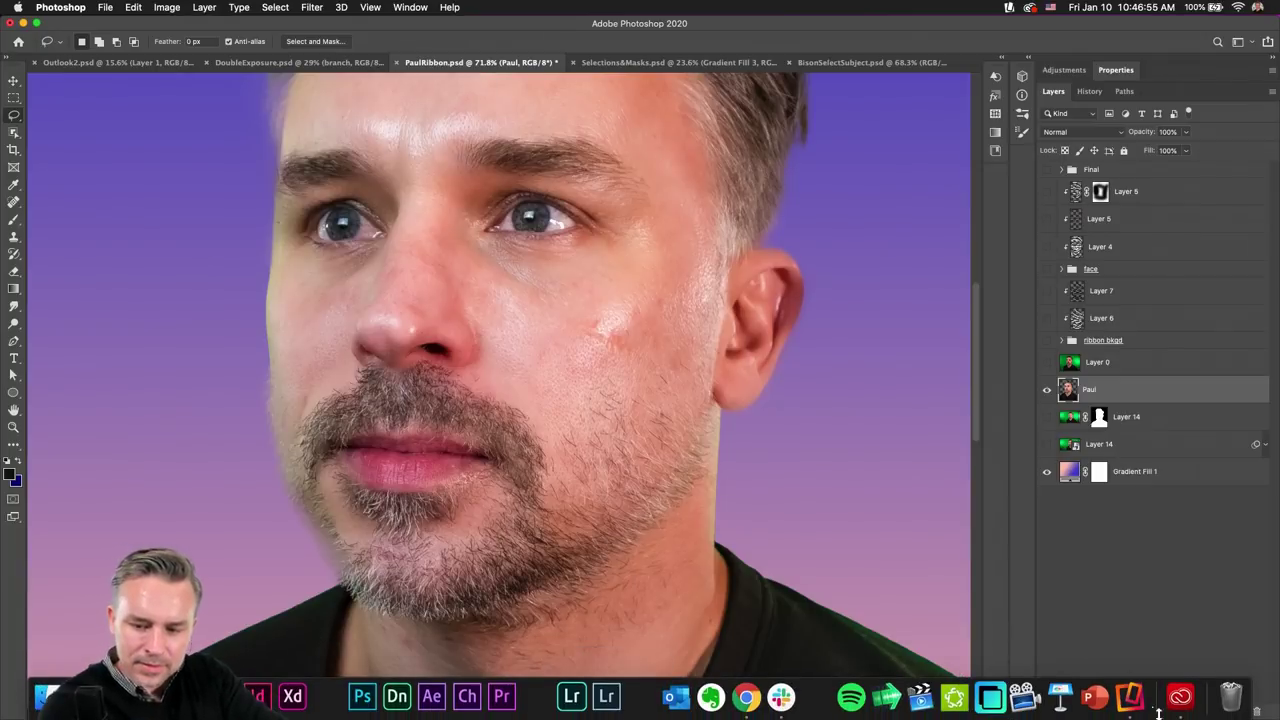
# - In the mirrored iPad Photoshop, add Layer 1 and Layer 2 above the masked portrait and move Layer 1 to the bottom of the stack
pyautogui.click(1134, 710)
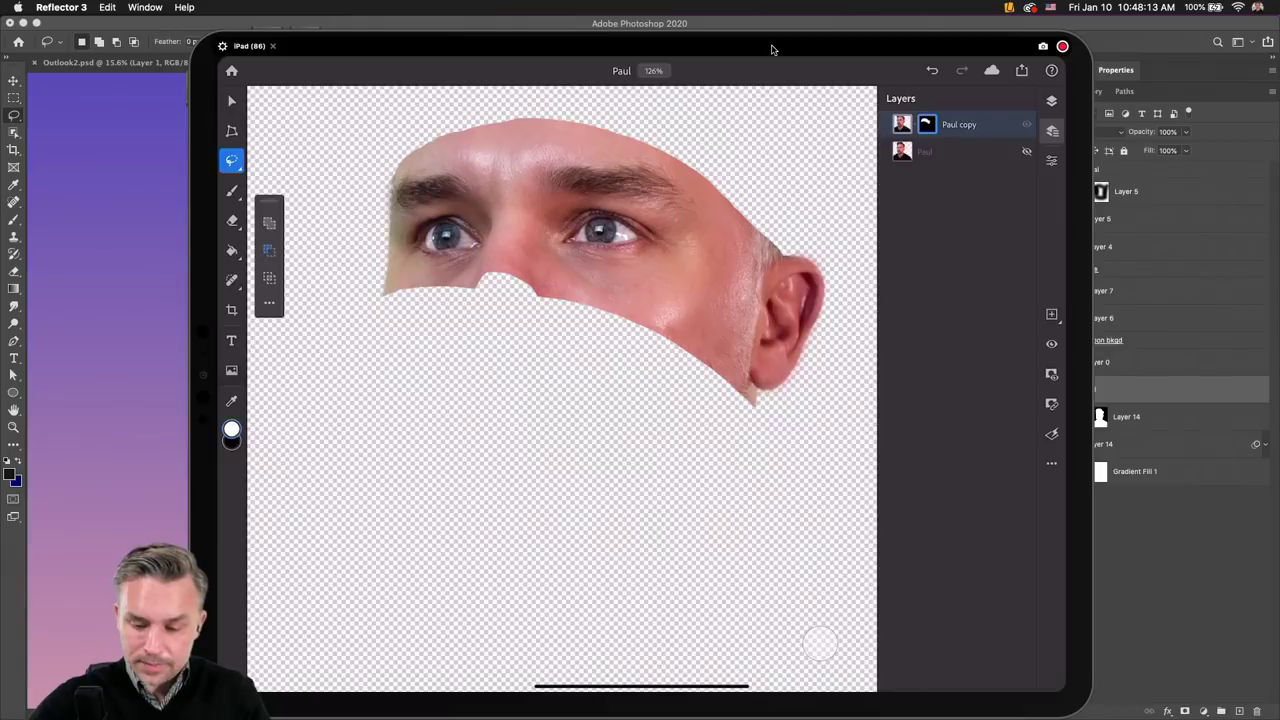
pyautogui.click(929, 151)
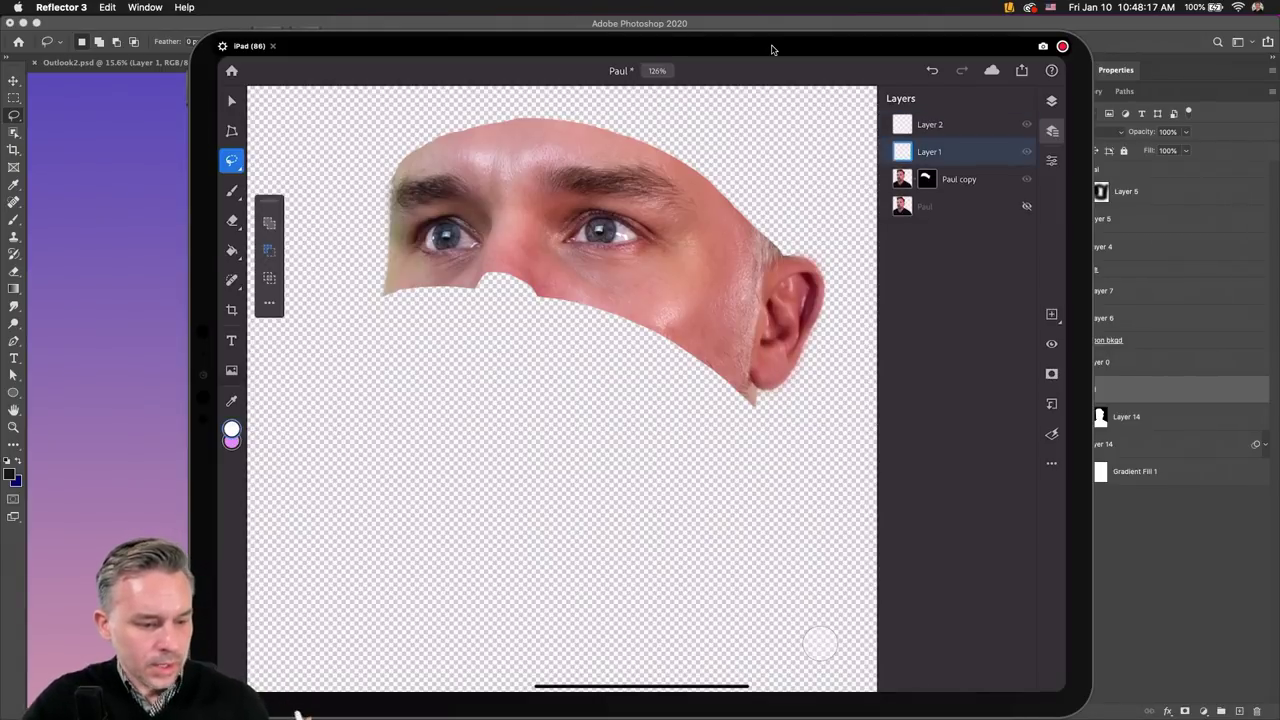
pyautogui.click(231, 190)
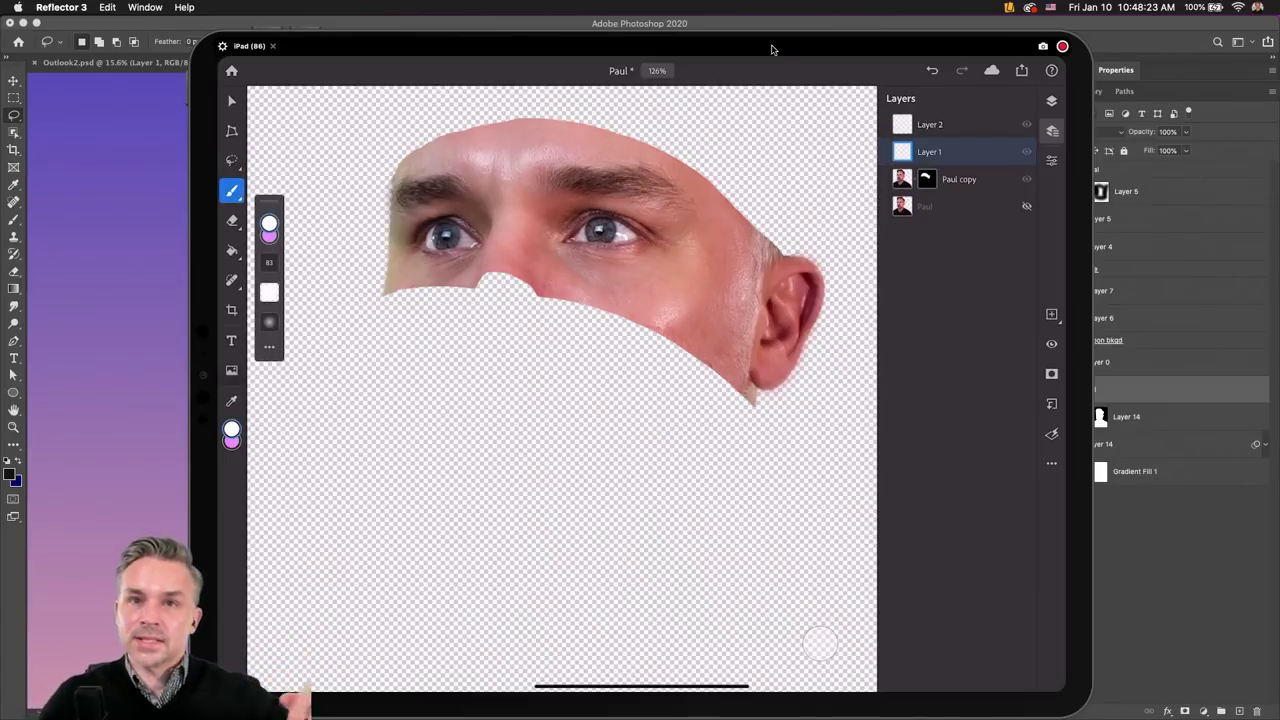
pyautogui.scroll(3, 562, 388)
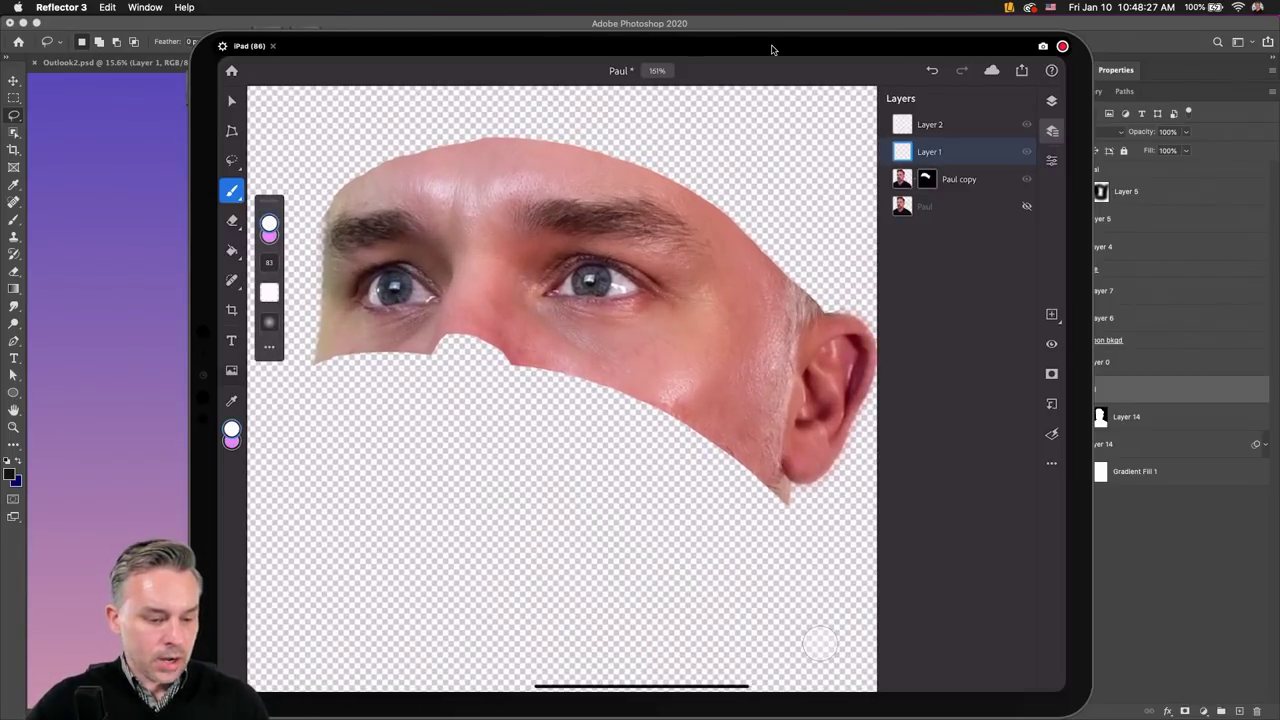
pyautogui.click(960, 206)
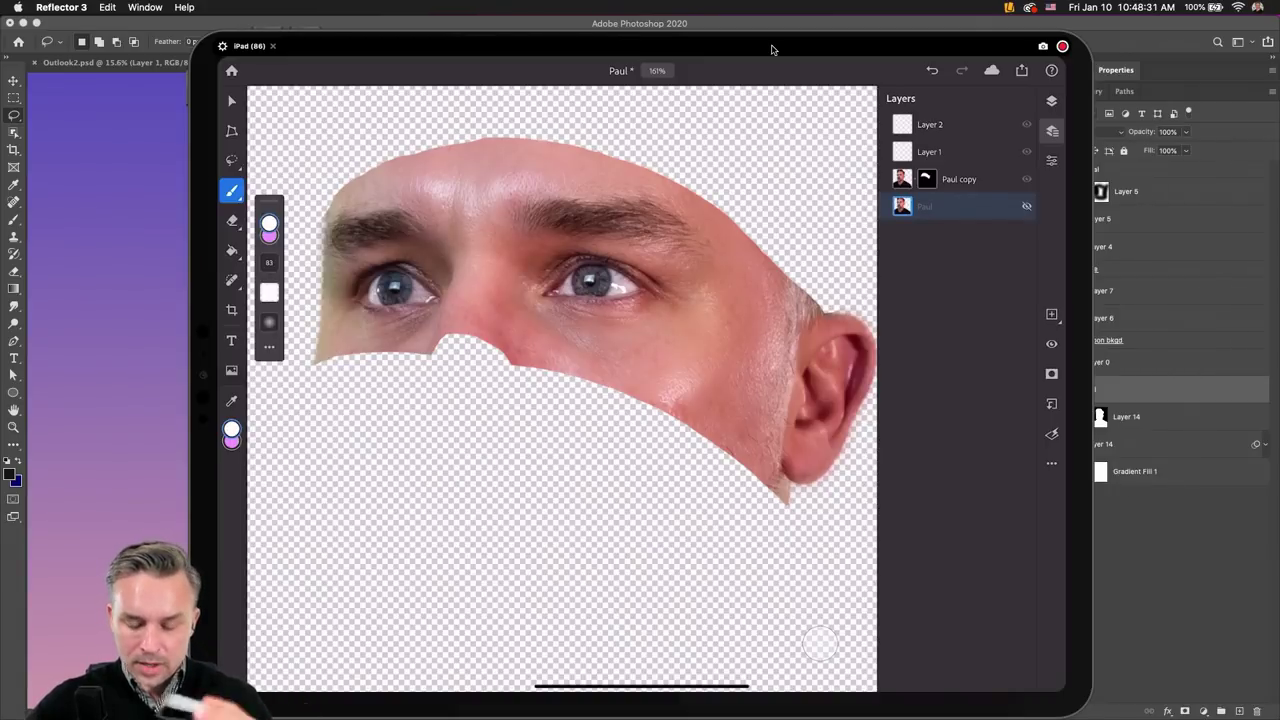
pyautogui.moveTo(930, 151); pyautogui.dragTo(930, 206)
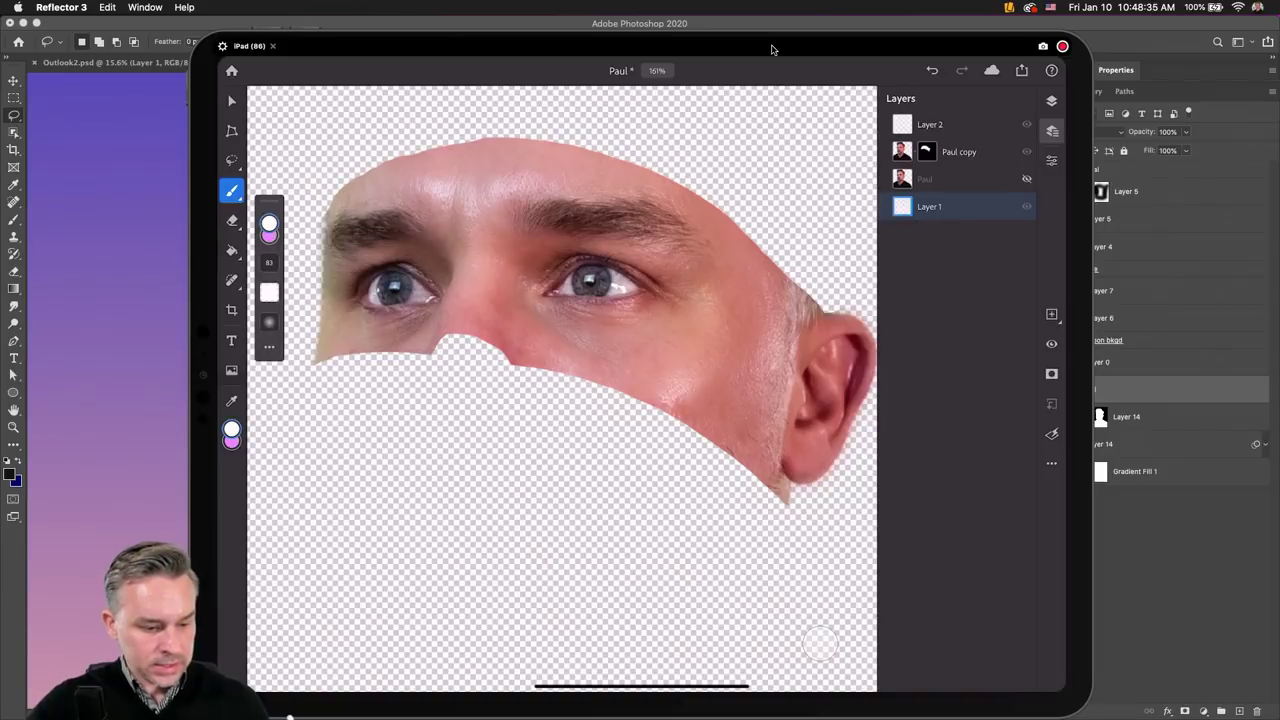
# - Fill Layer 1 with a white-to-pink gradient that starts white at the canvas's upper-left corner
pyautogui.click(232, 250)
pyautogui.click(232, 250)
pyautogui.click(301, 250)
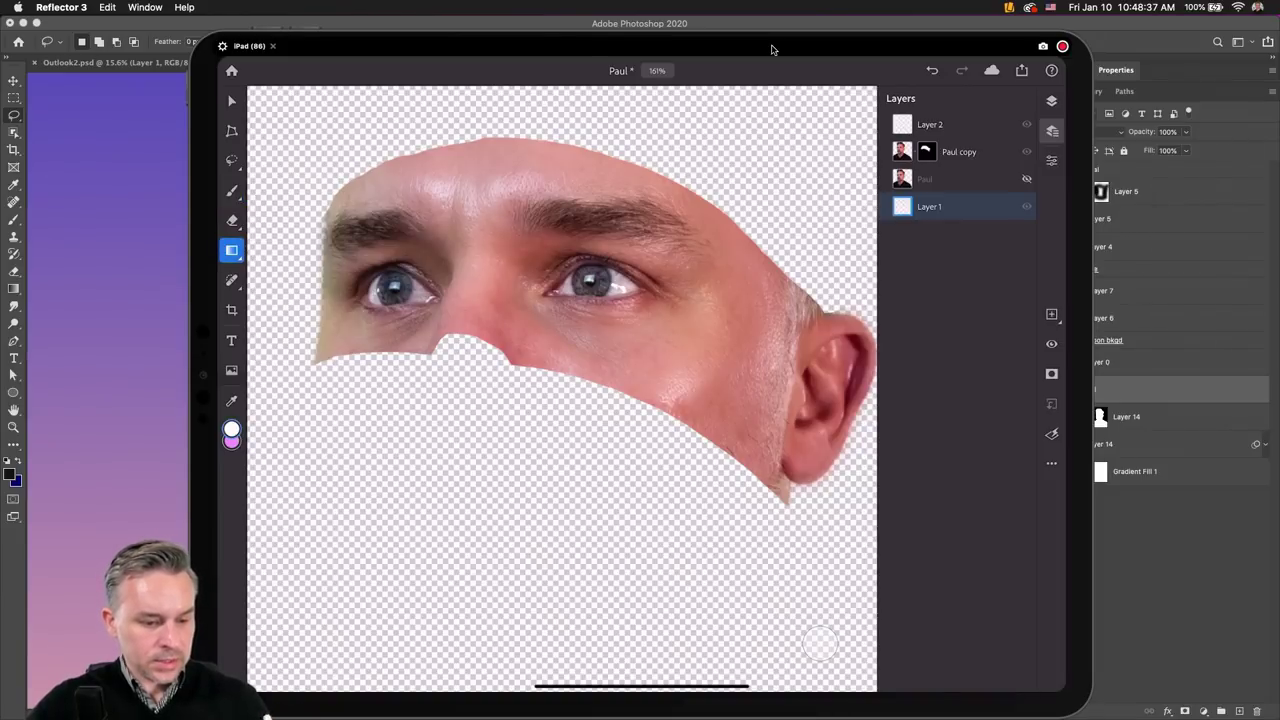
pyautogui.moveTo(400, 150); pyautogui.dragTo(820, 643)
pyautogui.moveTo(448, 614); pyautogui.dragTo(582, 332)
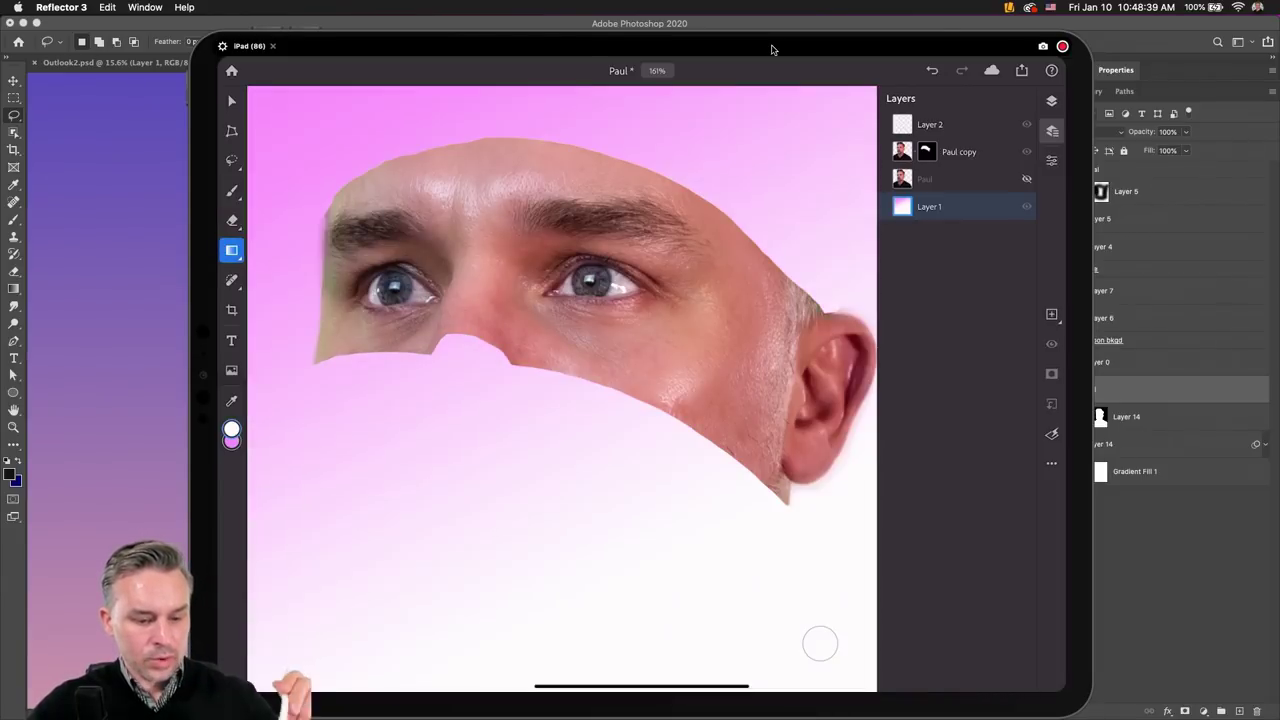
pyautogui.moveTo(660, 614); pyautogui.dragTo(300, 120)
pyautogui.moveTo(323, 214); pyautogui.dragTo(300, 108)
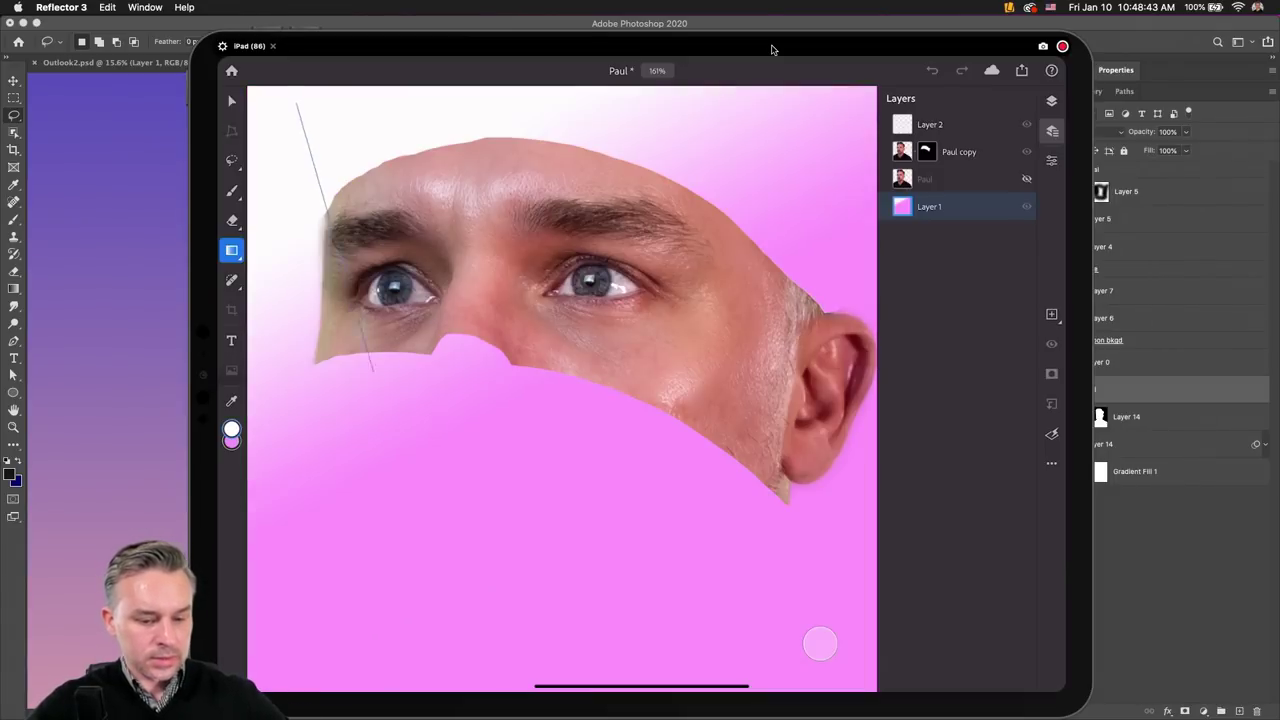
pyautogui.moveTo(354, 148); pyautogui.dragTo(278, 214)
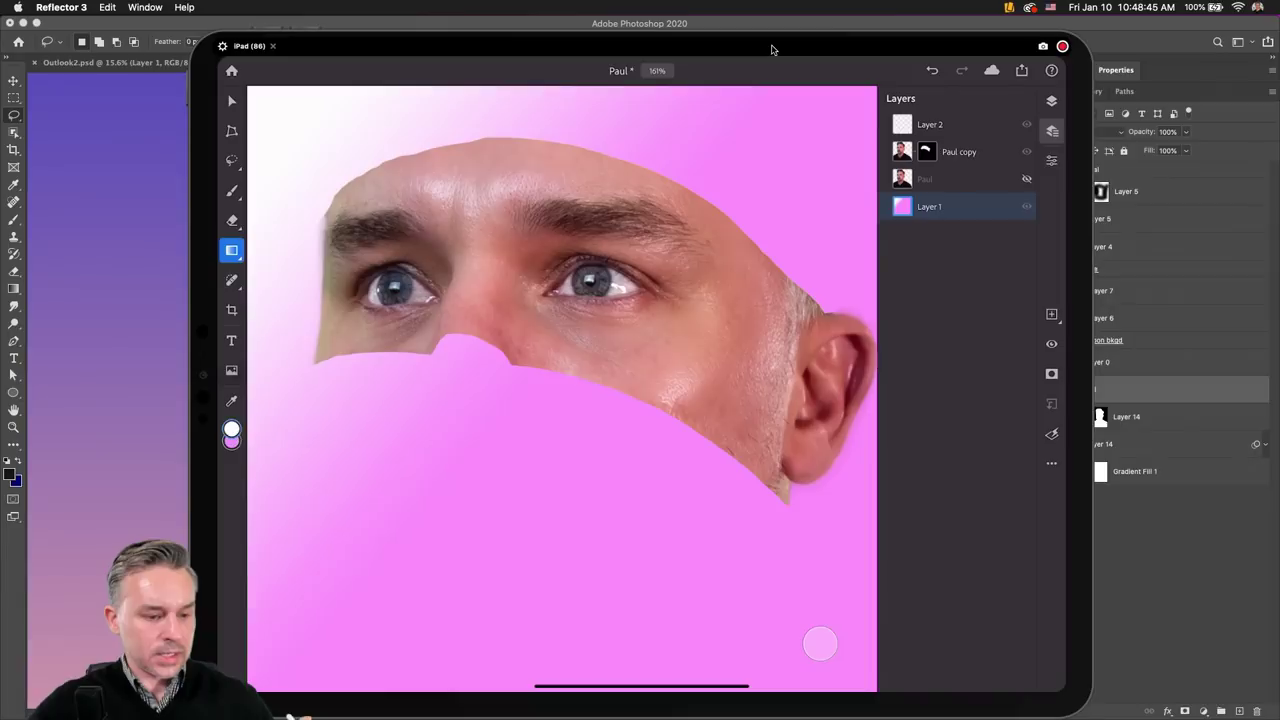
# - Brush soft white over the forehead's left edge on Layer 2 with the Soft Round Pressure Opacity and Flow brush at size 83
pyautogui.click(232, 101)
pyautogui.click(930, 124)
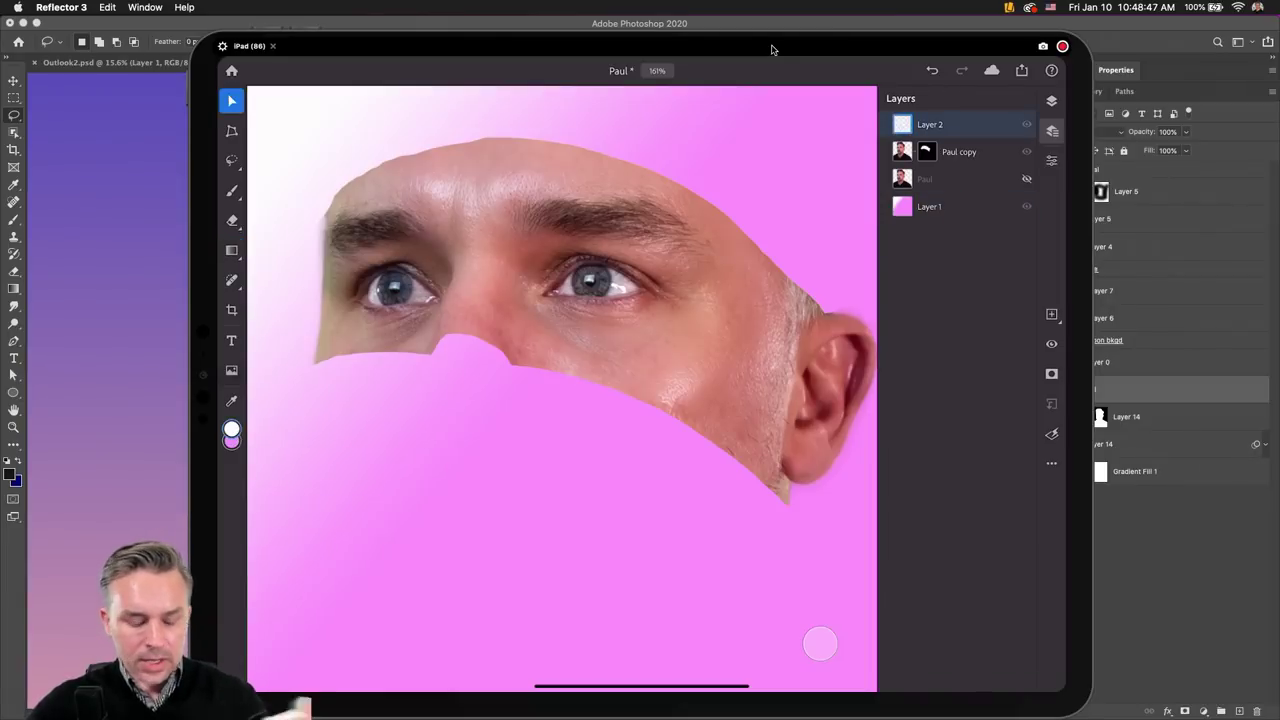
pyautogui.click(232, 190)
pyautogui.click(232, 190)
pyautogui.click(232, 190)
pyautogui.click(232, 190)
pyautogui.click(232, 190)
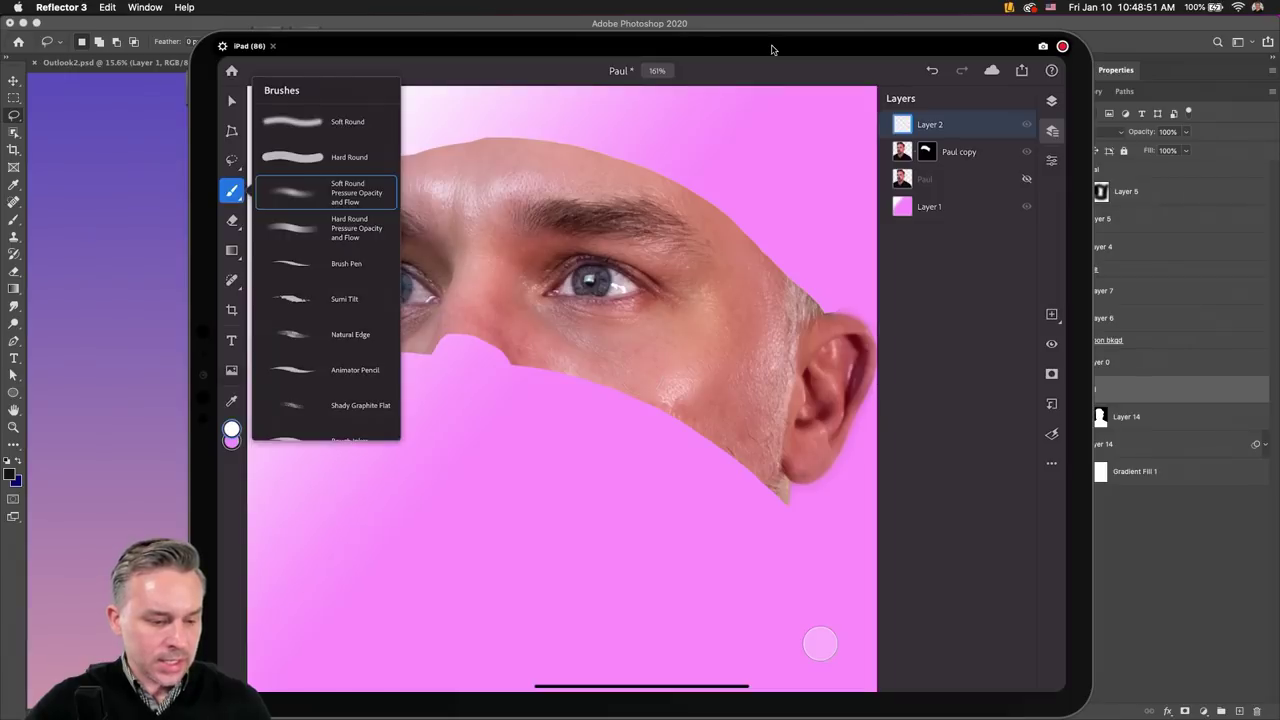
pyautogui.click(232, 190)
pyautogui.moveTo(338, 200)
pyautogui.mouseDown()
pyautogui.moveTo(350, 185)
pyautogui.moveTo(525, 140)
pyautogui.mouseUp()
pyautogui.hotkey('ctrl', 'z')
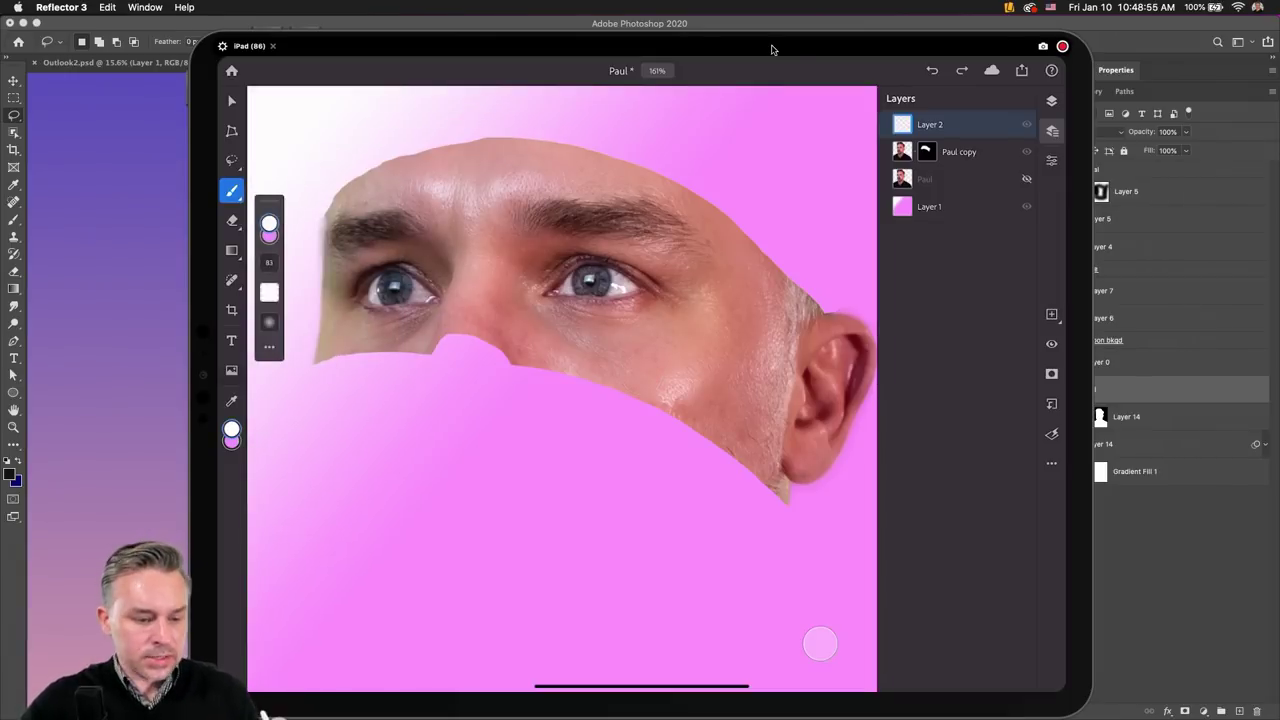
pyautogui.moveTo(335, 200); pyautogui.dragTo(460, 132)
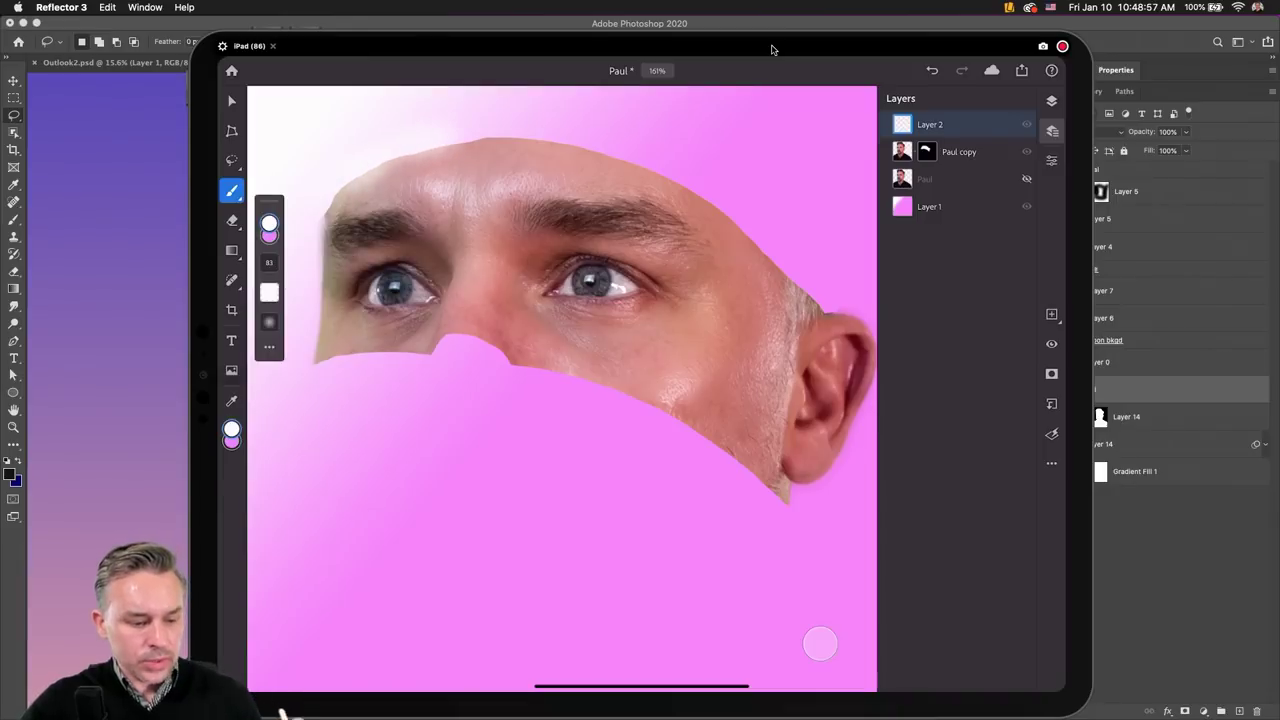
# - Reduce the brush size to 38 and paint a white rim along the forehead's top edge down to the ear
pyautogui.moveTo(269, 262); pyautogui.dragTo(269, 295)
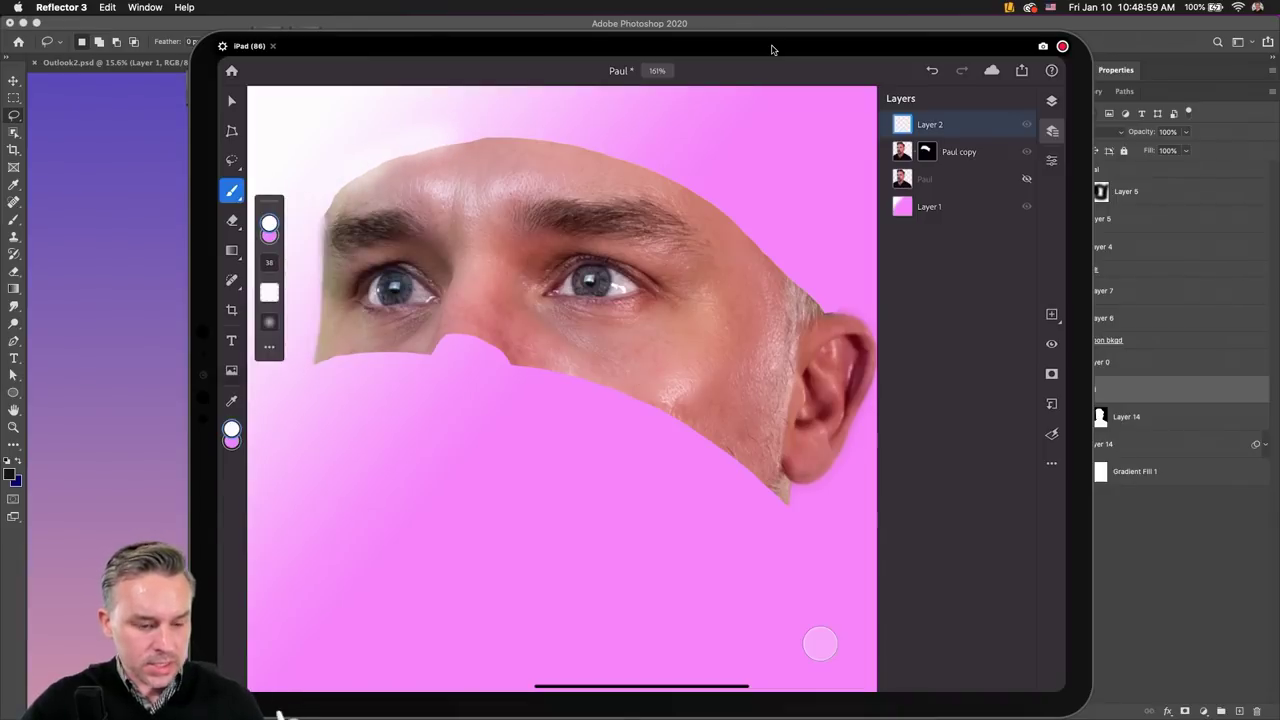
pyautogui.click(348, 191)
pyautogui.hotkey('ctrl', 'z')
pyautogui.moveTo(372, 168)
pyautogui.mouseDown()
pyautogui.moveTo(500, 130)
pyautogui.moveTo(615, 152)
pyautogui.moveTo(750, 225)
pyautogui.moveTo(800, 275)
pyautogui.moveTo(760, 250)
pyautogui.moveTo(830, 305)
pyautogui.moveTo(815, 300)
pyautogui.mouseUp()
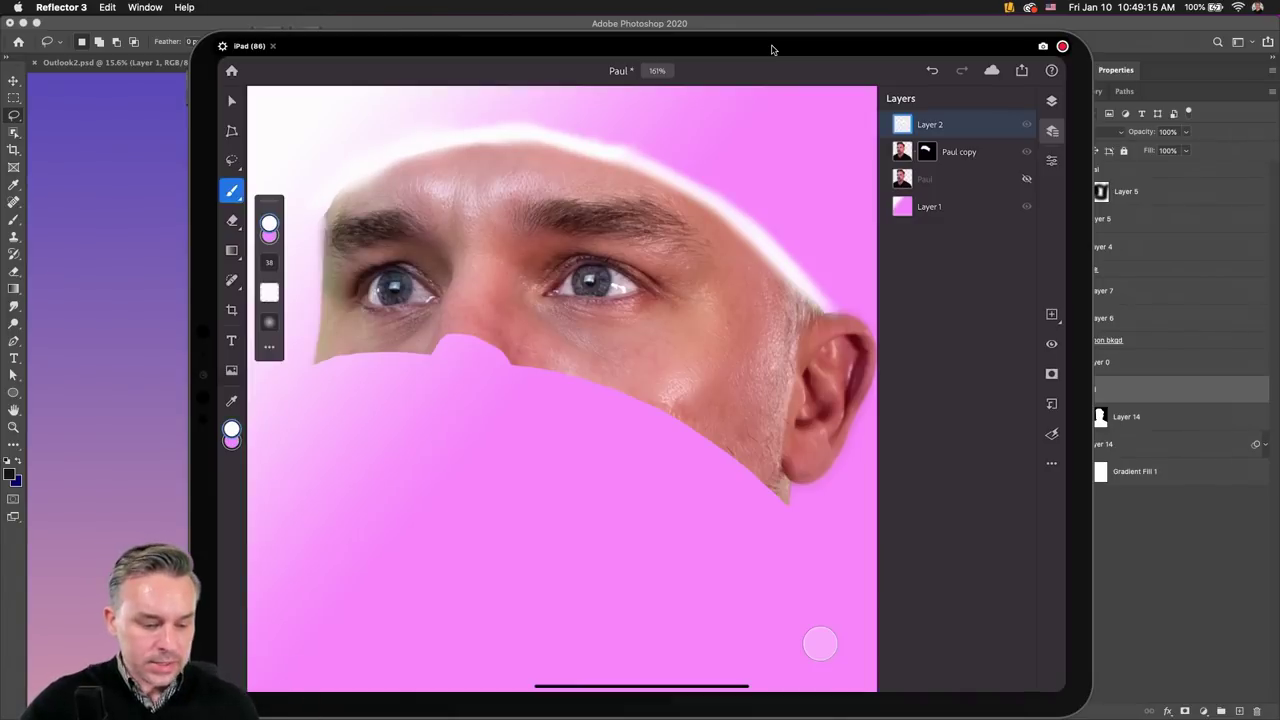
# - Choose a dark purple-gray color and paint a shadow line along the lower edge of the face cutout on Layer 2
pyautogui.click(231, 433)
pyautogui.click(231, 433)
pyautogui.click(275, 419)
pyautogui.click(231, 433)
pyautogui.moveTo(305, 365)
pyautogui.mouseDown()
pyautogui.moveTo(488, 338)
pyautogui.moveTo(508, 364)
pyautogui.moveTo(655, 415)
pyautogui.moveTo(790, 525)
pyautogui.moveTo(648, 396)
pyautogui.moveTo(768, 512)
pyautogui.moveTo(548, 362)
pyautogui.moveTo(455, 340)
pyautogui.moveTo(430, 358)
pyautogui.mouseUp()
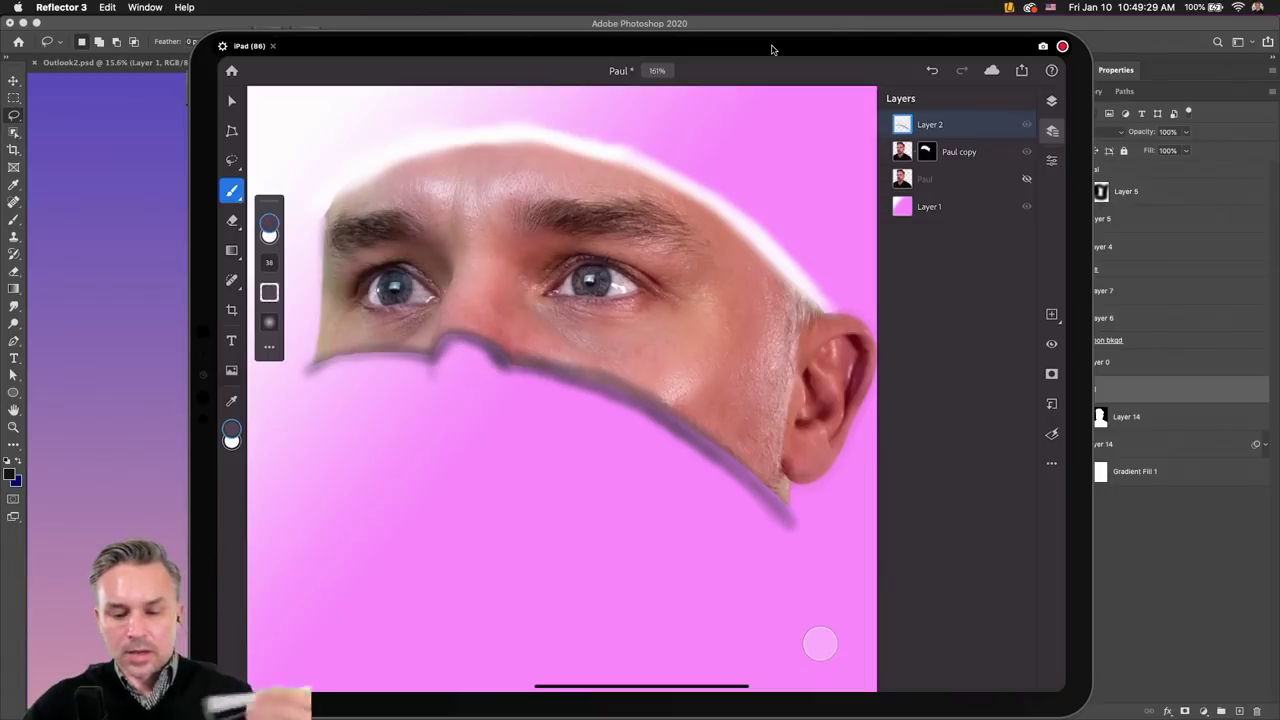
# - Clip Layer 2 to the masked portrait copy and set its blend mode to Overlay
pyautogui.click(1051, 160)
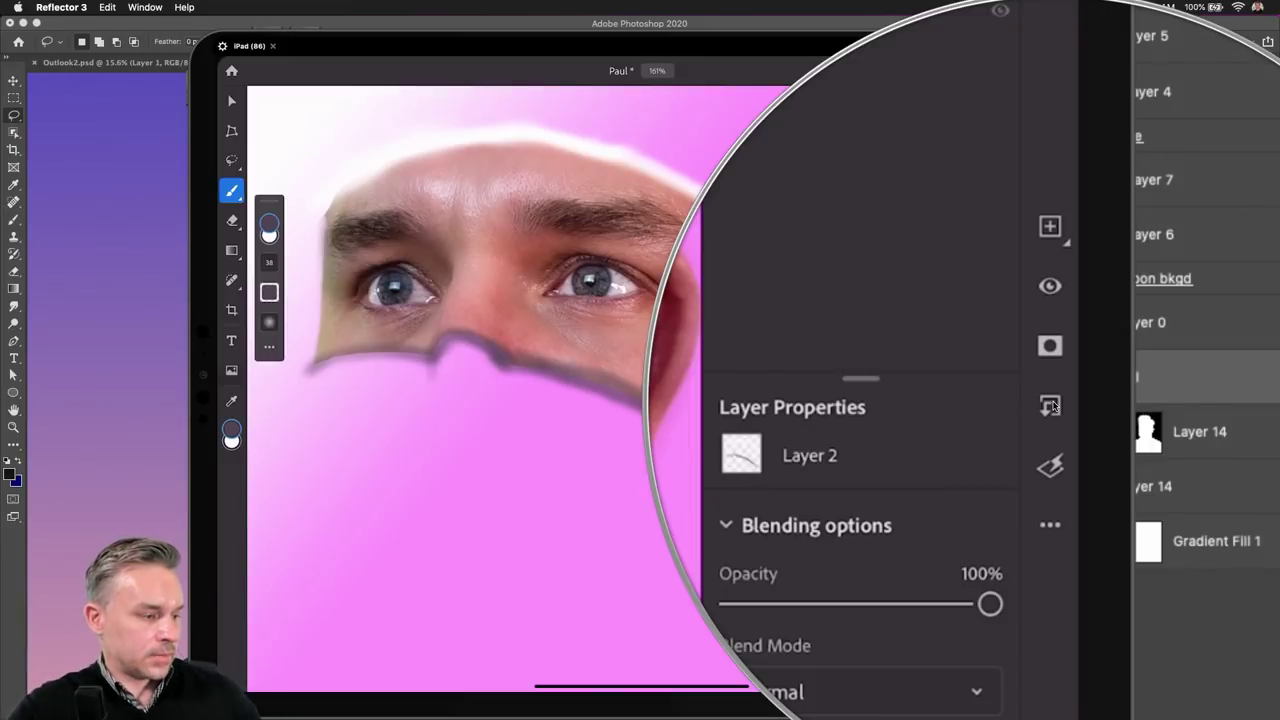
pyautogui.click(1052, 405)
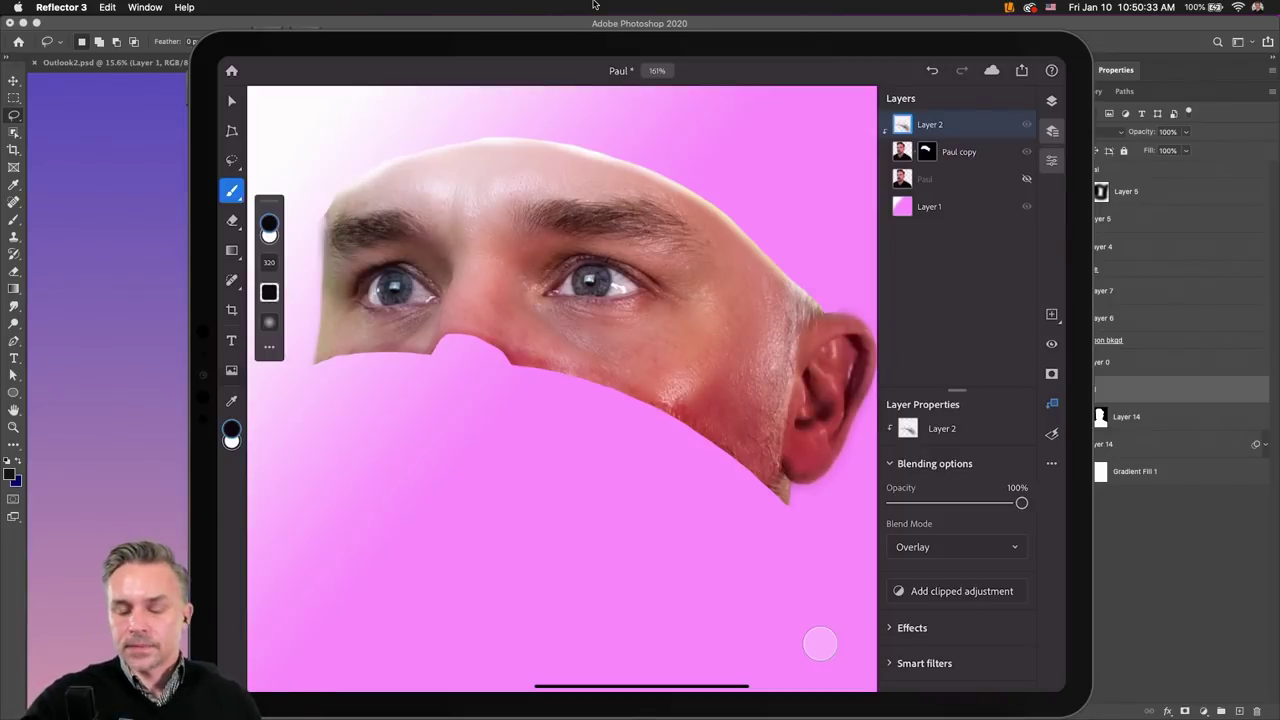
# - Switch back to desktop Photoshop and mask the portrait layer to a Lasso selection across the forehead, eyes and ear
pyautogui.press('super+Tab')
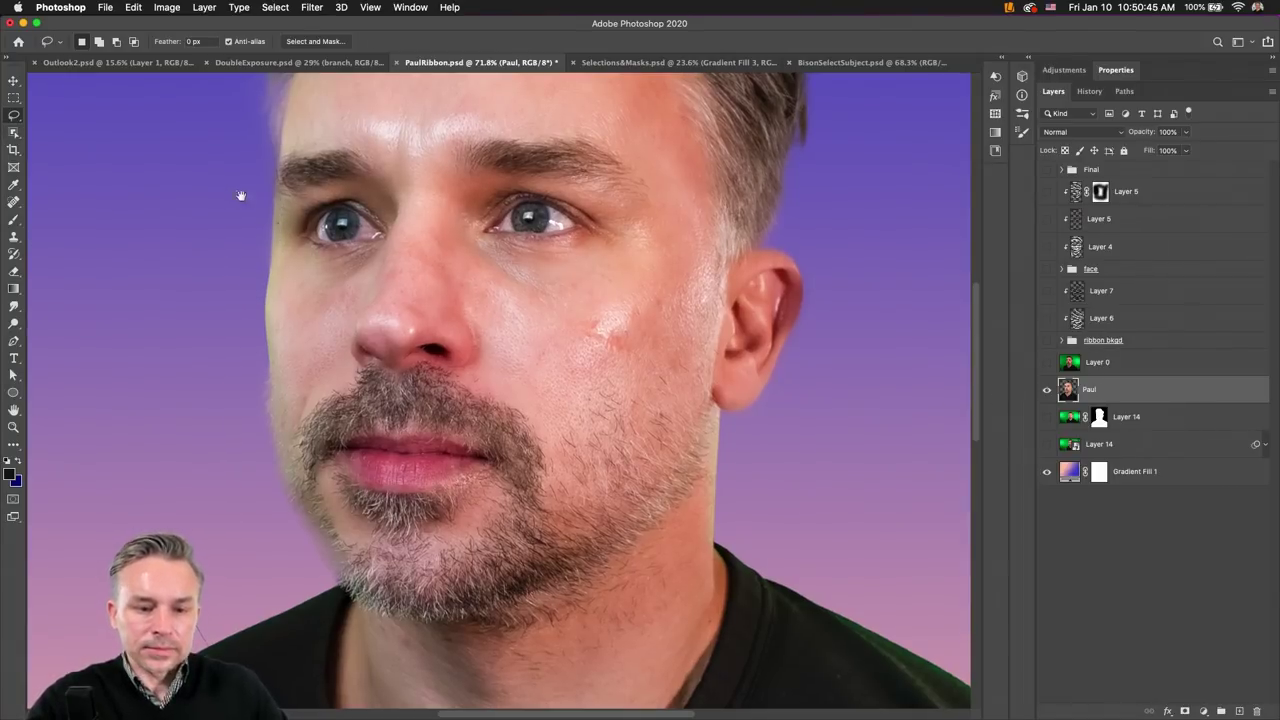
pyautogui.moveTo(262, 212); pyautogui.dragTo(246, 266)
pyautogui.moveTo(232, 406)
pyautogui.mouseDown()
pyautogui.moveTo(406, 346)
pyautogui.moveTo(590, 400)
pyautogui.moveTo(740, 524)
pyautogui.moveTo(795, 336)
pyautogui.moveTo(772, 314)
pyautogui.moveTo(748, 320)
pyautogui.moveTo(690, 255)
pyautogui.moveTo(562, 192)
pyautogui.moveTo(330, 193)
pyautogui.moveTo(285, 216)
pyautogui.moveTo(242, 272)
pyautogui.moveTo(232, 398)
pyautogui.mouseUp()
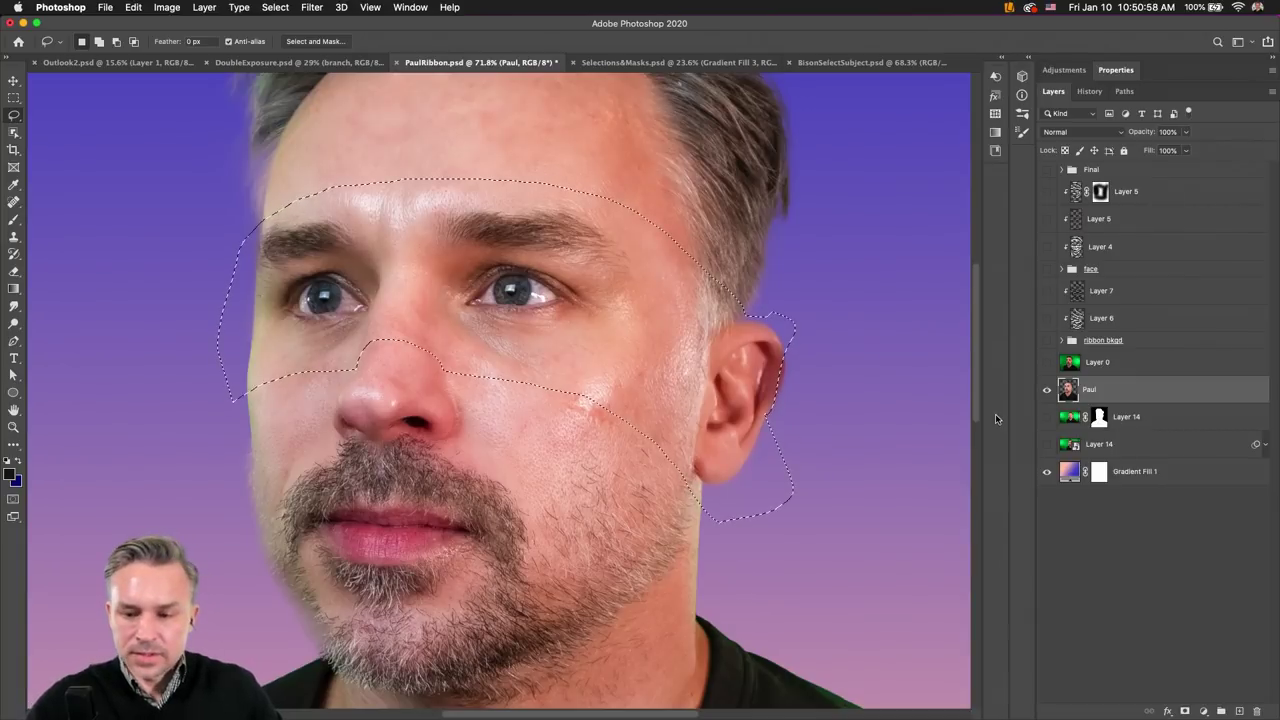
pyautogui.click(1185, 711)
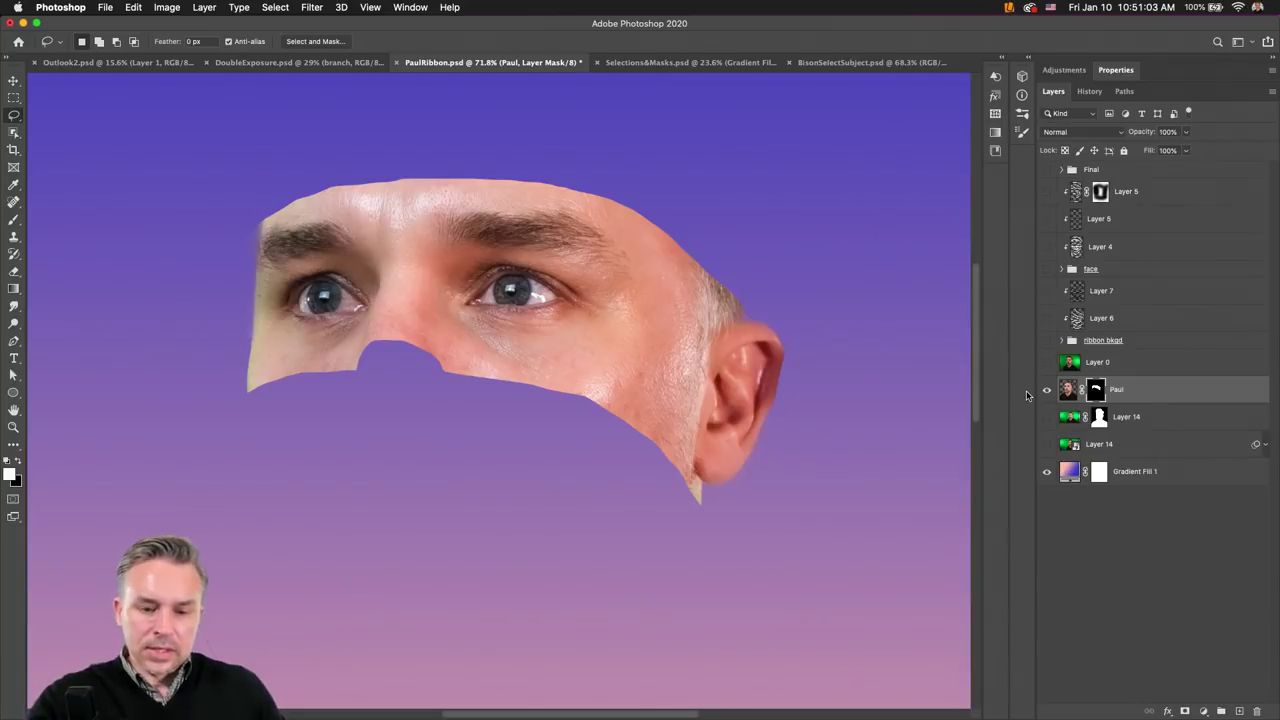
# - Undo the Lasso mask on the portrait layer and briefly preview the Final group over the portrait
pyautogui.press('super+z')
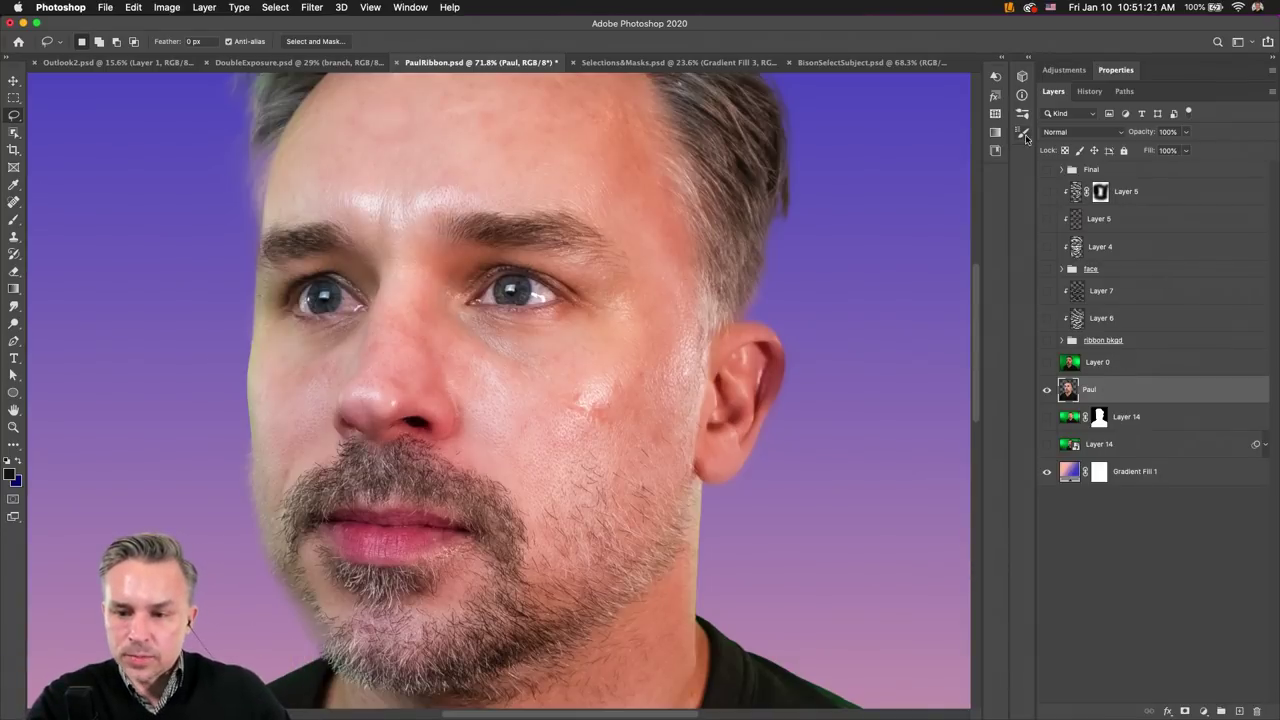
pyautogui.click(1047, 170)
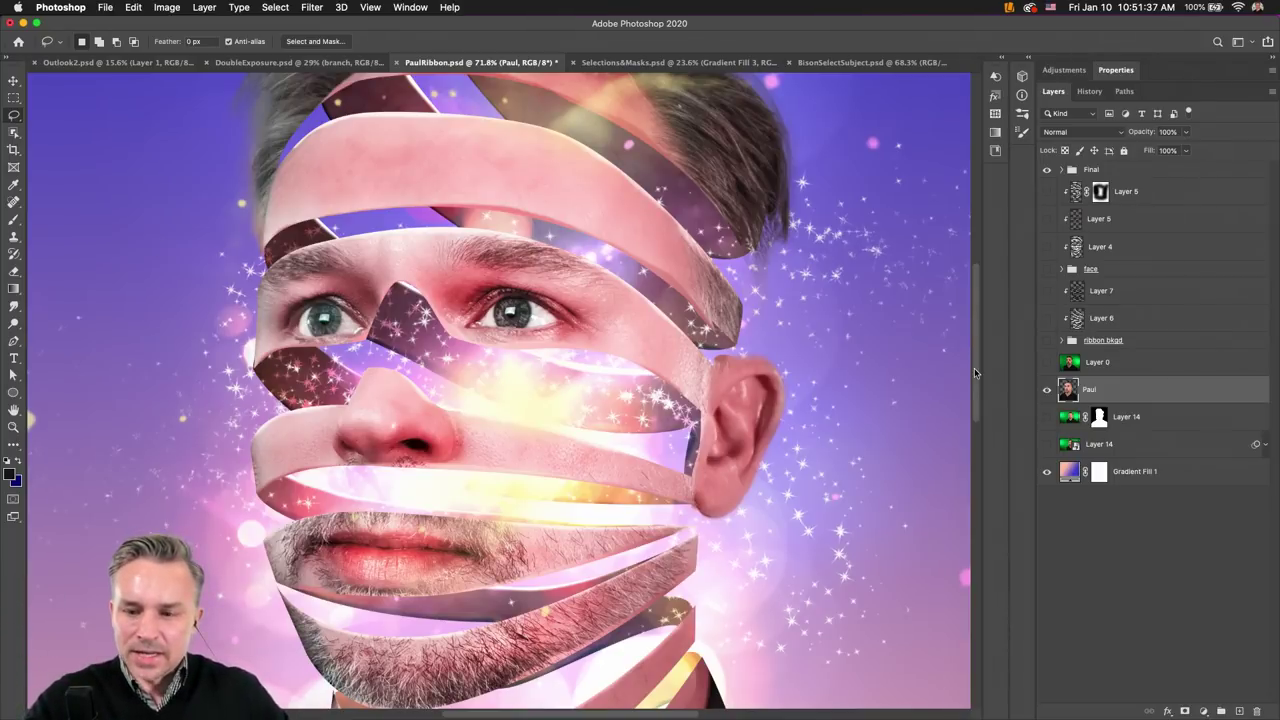
pyautogui.click(1047, 170)
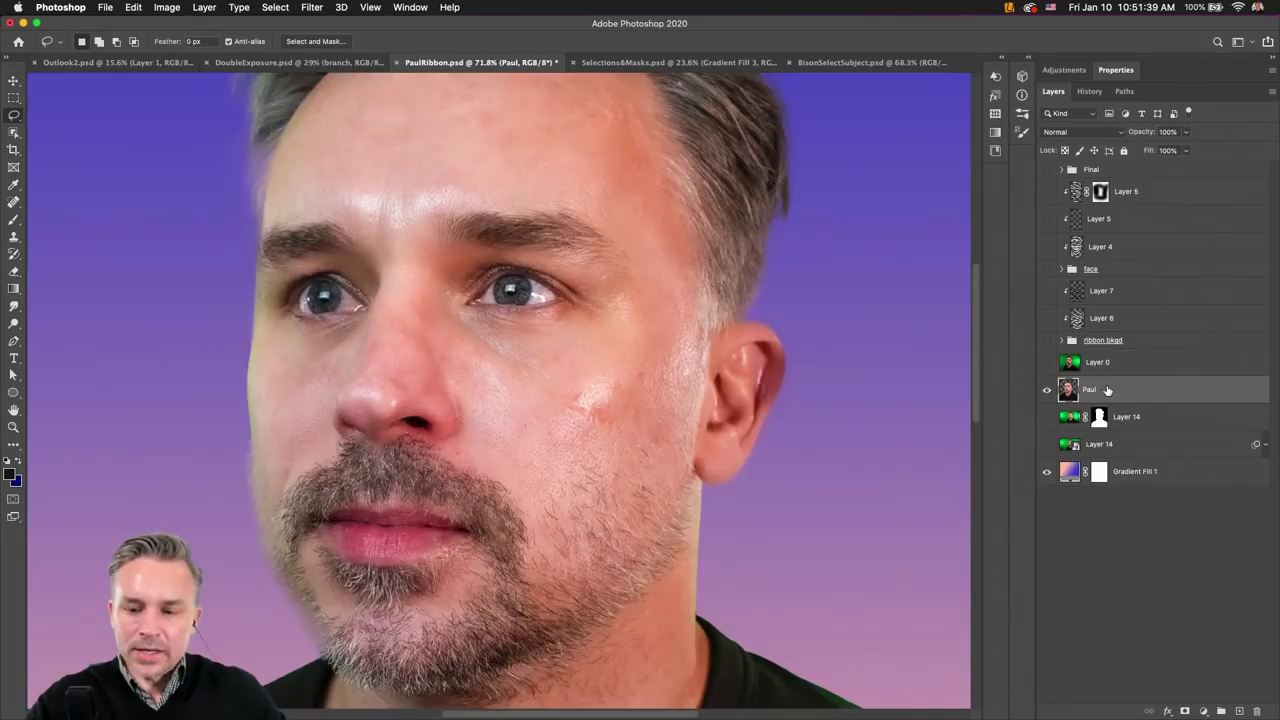
# - Add an empty layer directly above the portrait layer and set the Pen tool to Shape mode
pyautogui.click(1145, 422)
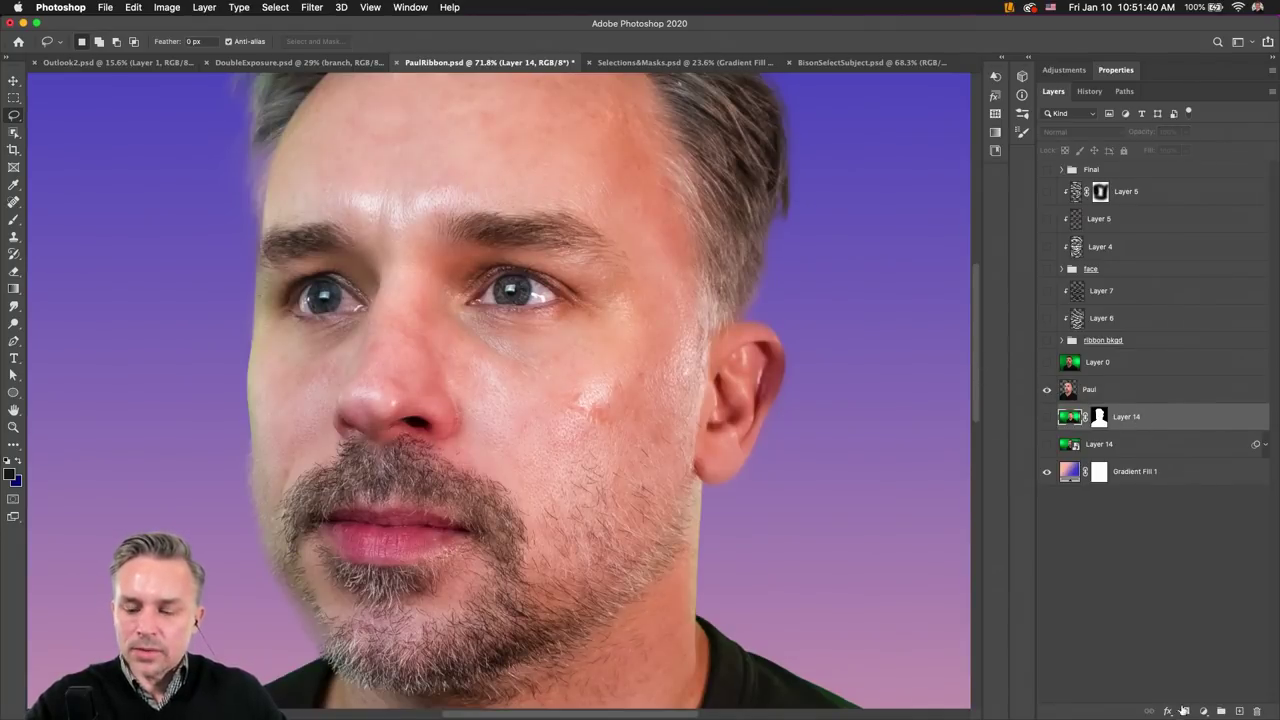
pyautogui.click(1238, 711)
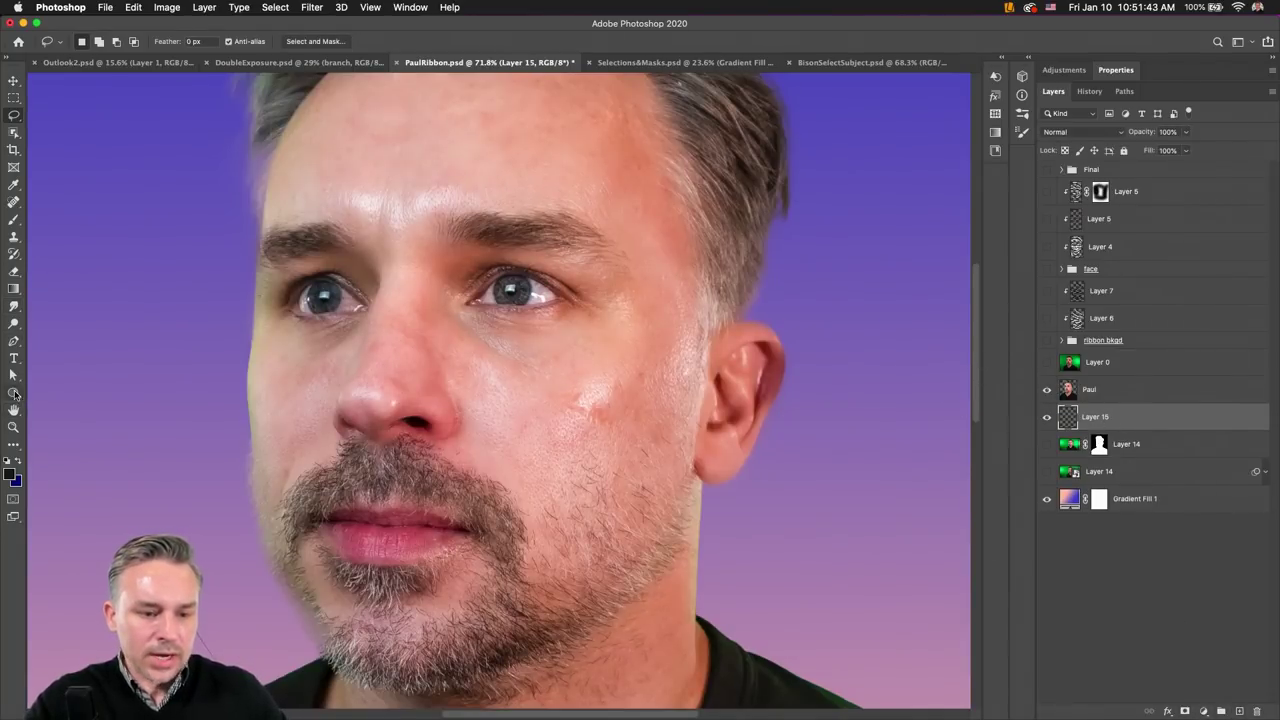
pyautogui.click(13, 393)
pyautogui.click(55, 442)
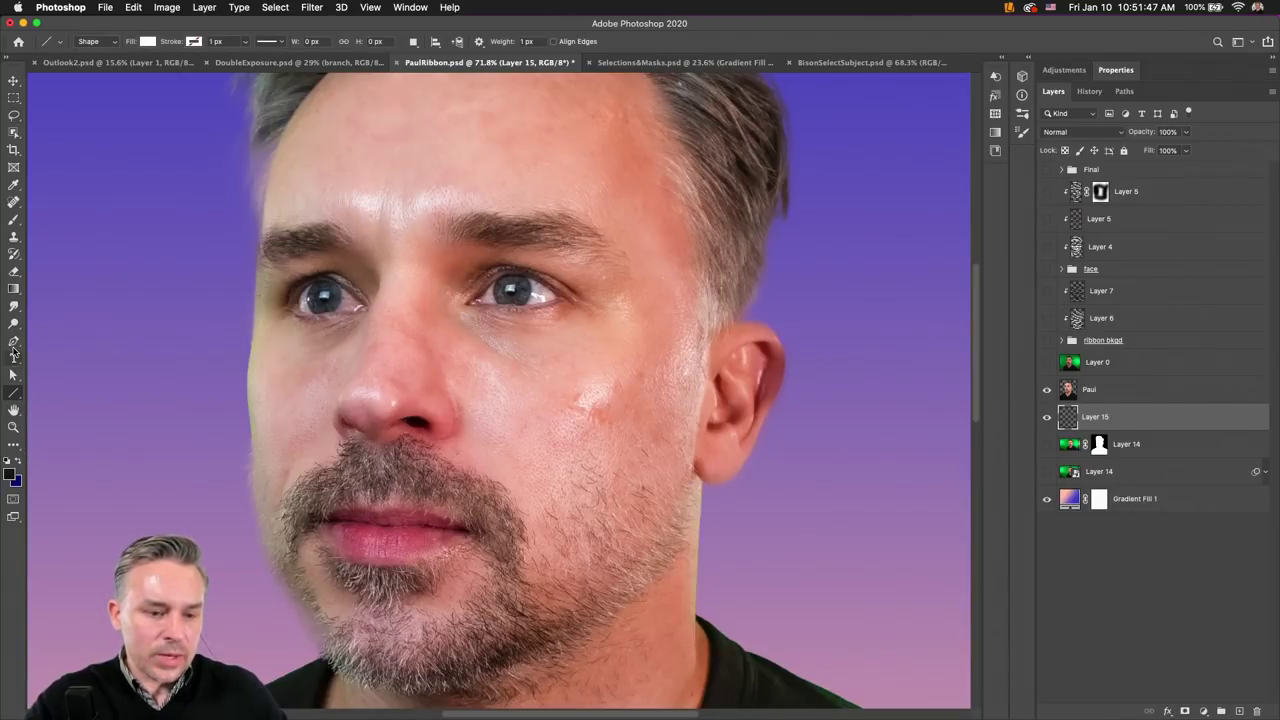
pyautogui.click(14, 343)
pyautogui.click(14, 343)
pyautogui.click(80, 344)
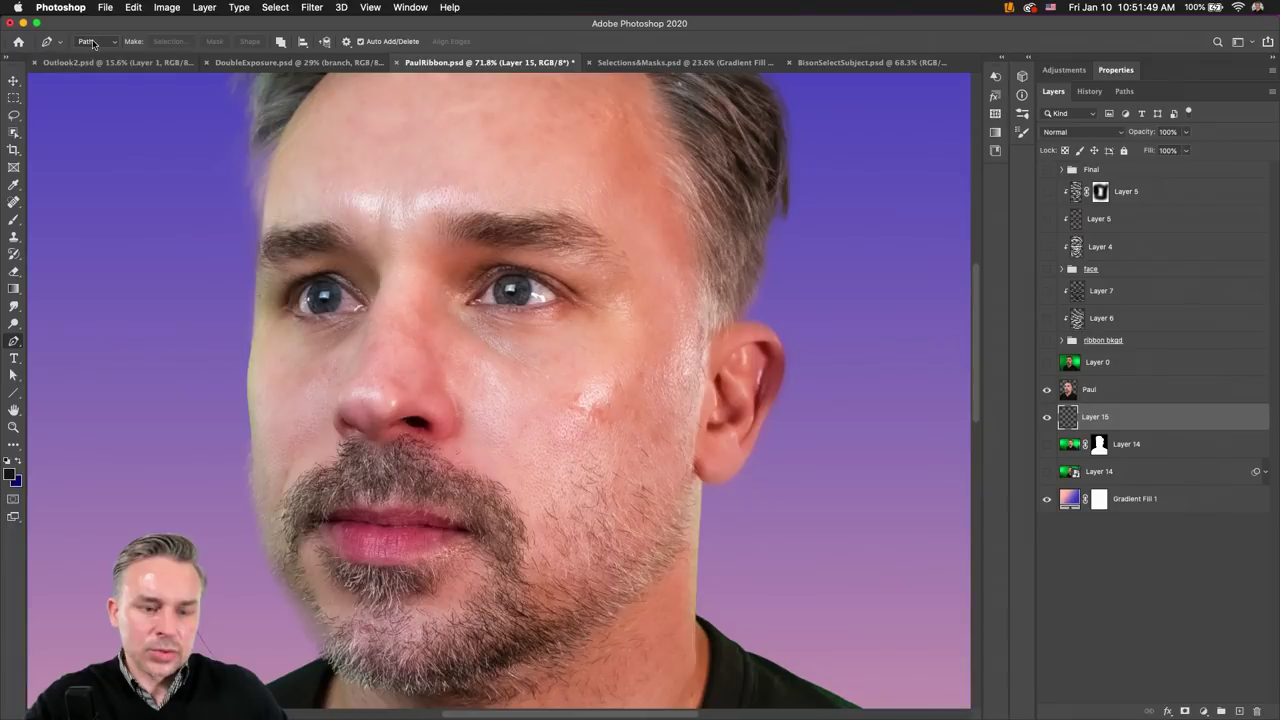
pyautogui.click(92, 41)
pyautogui.click(91, 30)
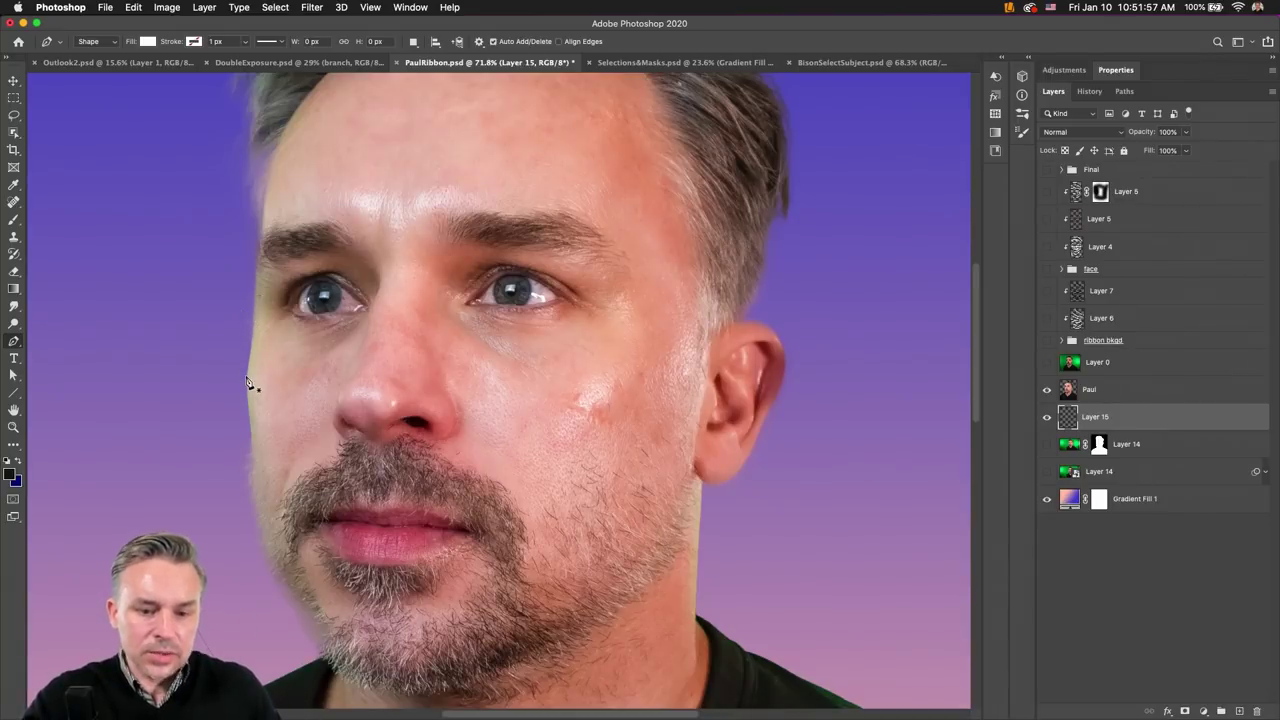
pyautogui.scroll(2, 248, 388)
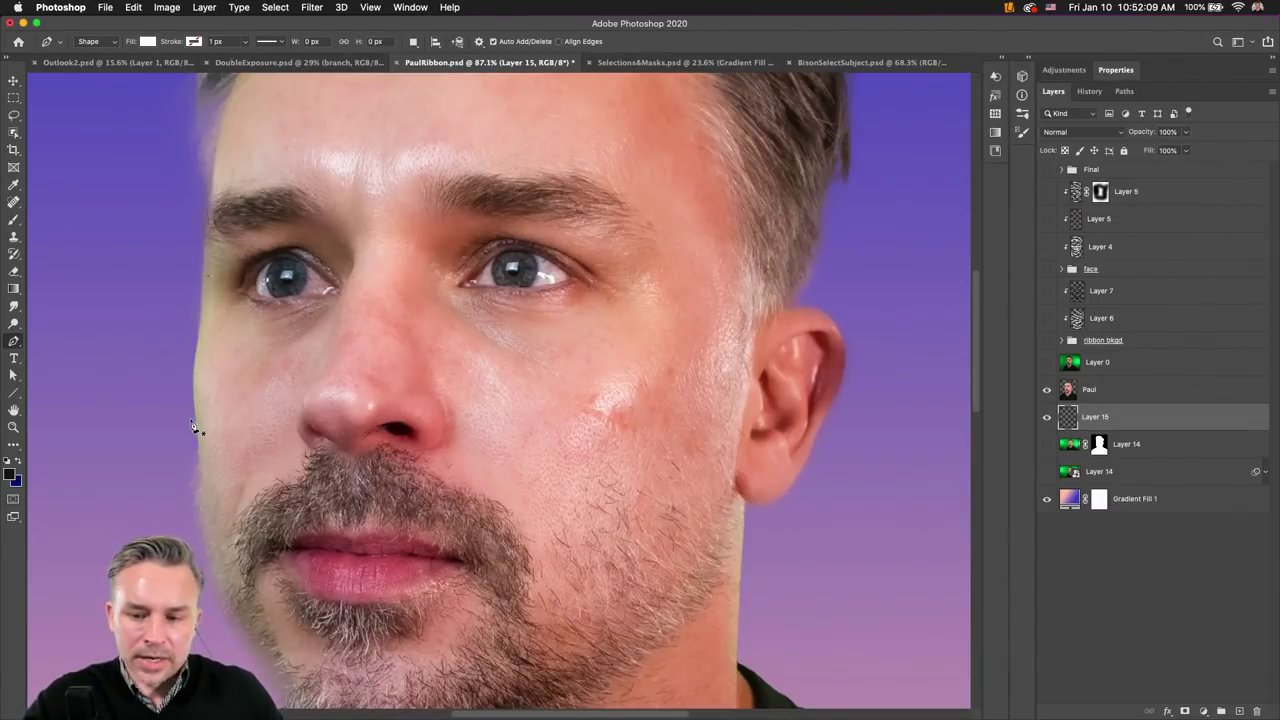
pyautogui.moveTo(1200, 422); pyautogui.dragTo(1168, 380)
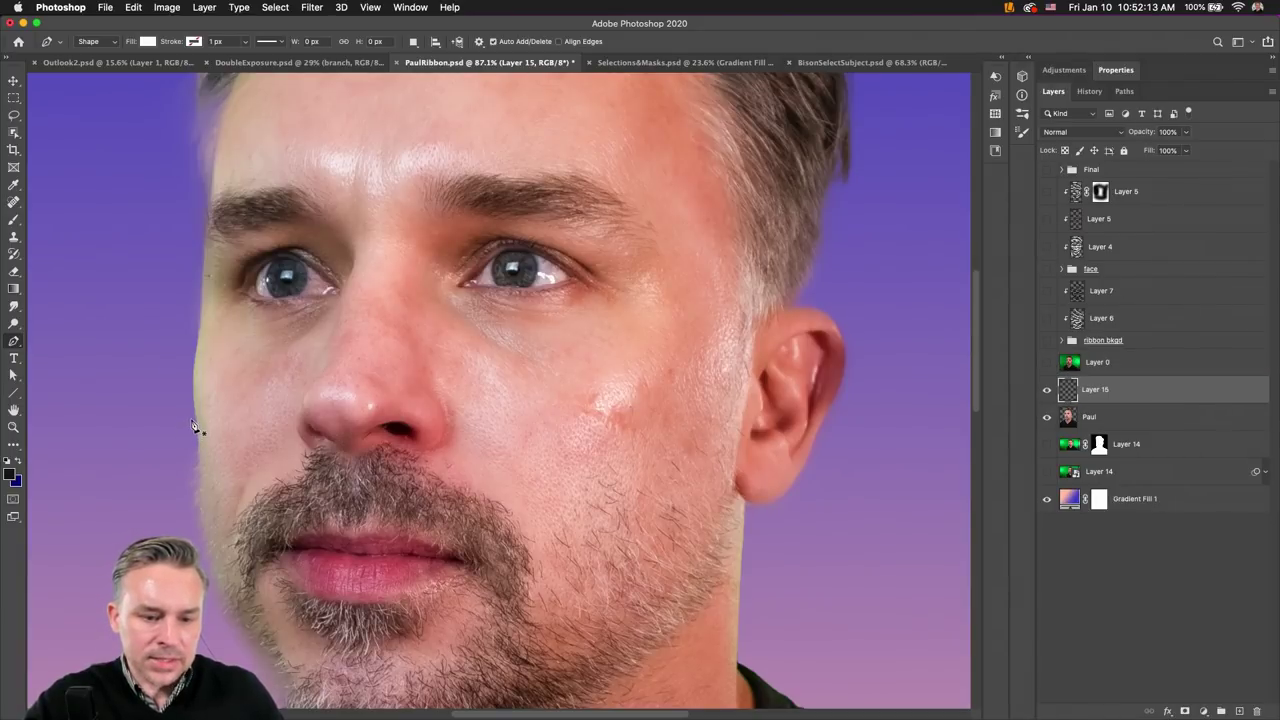
pyautogui.click(191, 386)
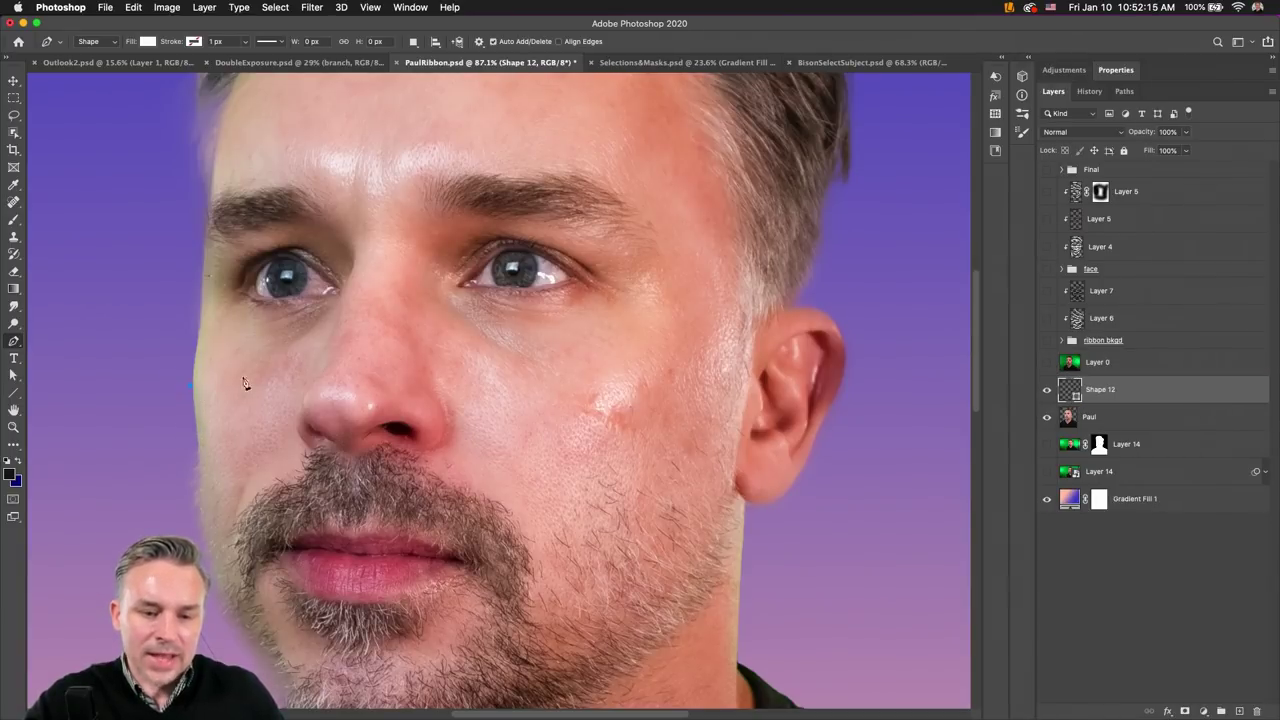
pyautogui.click(321, 365)
pyautogui.press('super+z')
pyautogui.press('super+z')
# - Draw the ribbon shape's lower edge with the Pen tool from the face's outer edge, over the nose bridge and onto the cheek beside the ear
pyautogui.click(193, 390)
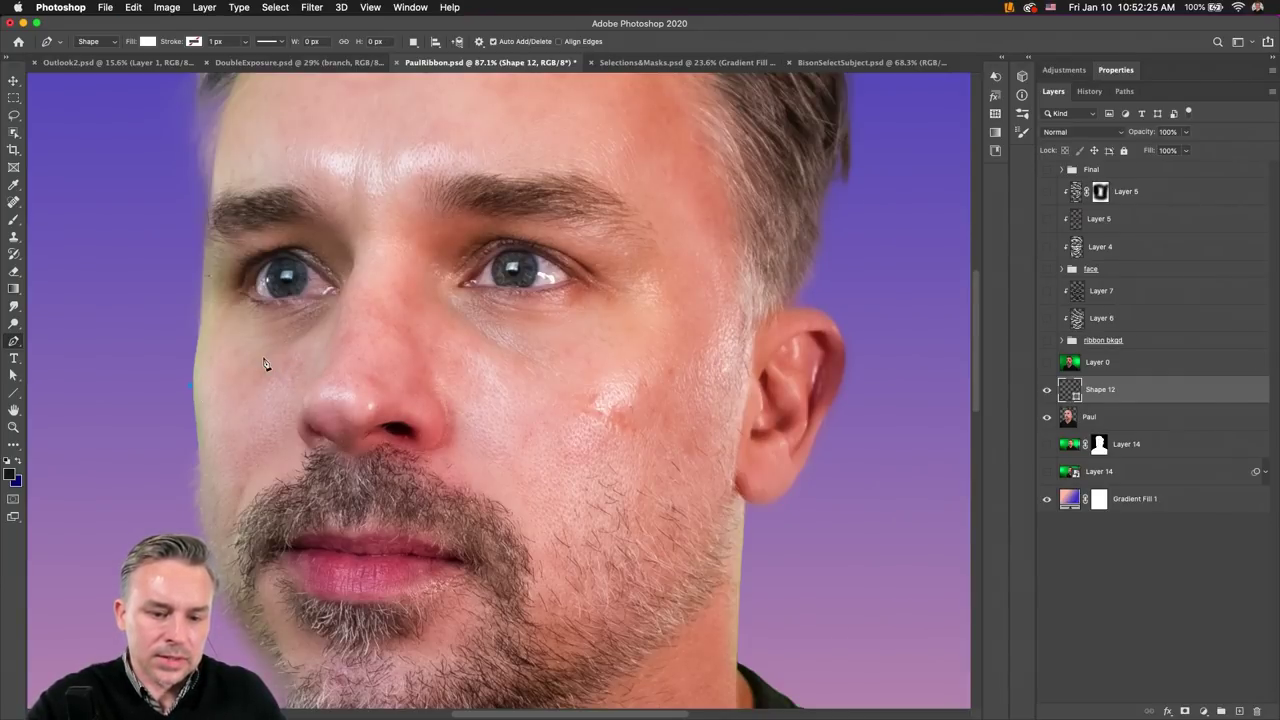
pyautogui.moveTo(267, 356); pyautogui.dragTo(305, 356)
pyautogui.click(322, 359)
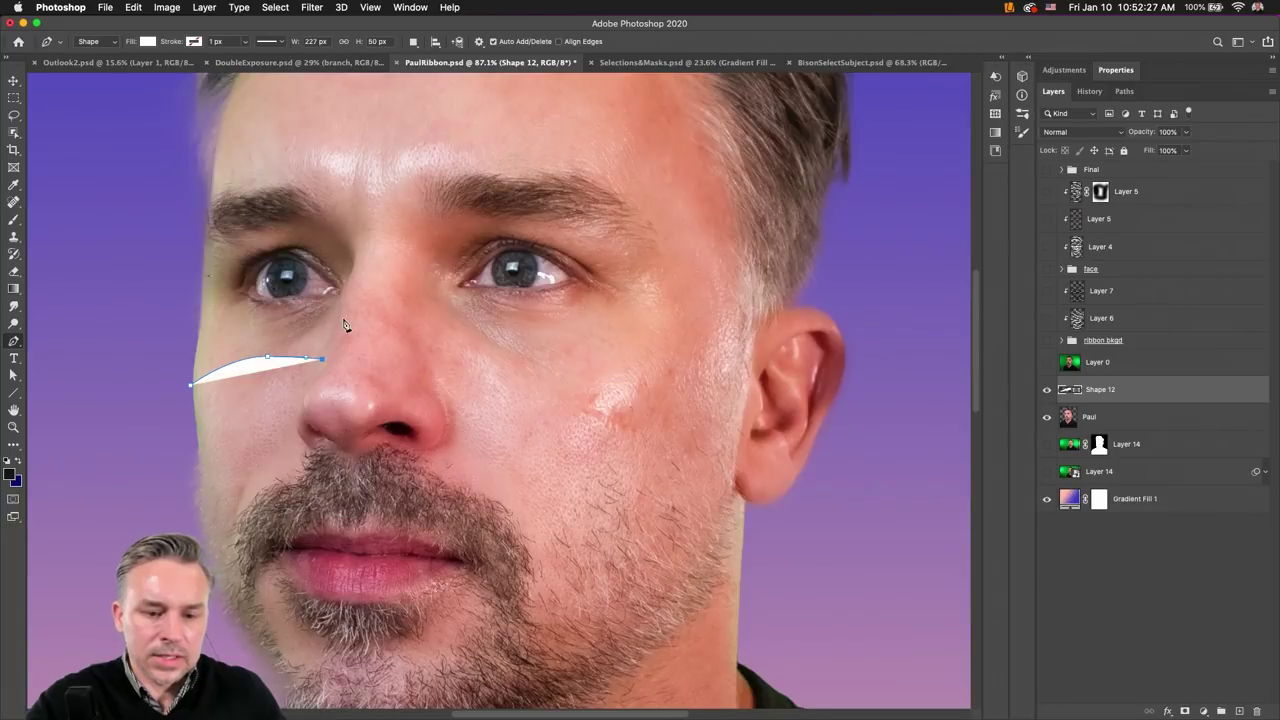
pyautogui.moveTo(354, 321); pyautogui.dragTo(373, 320)
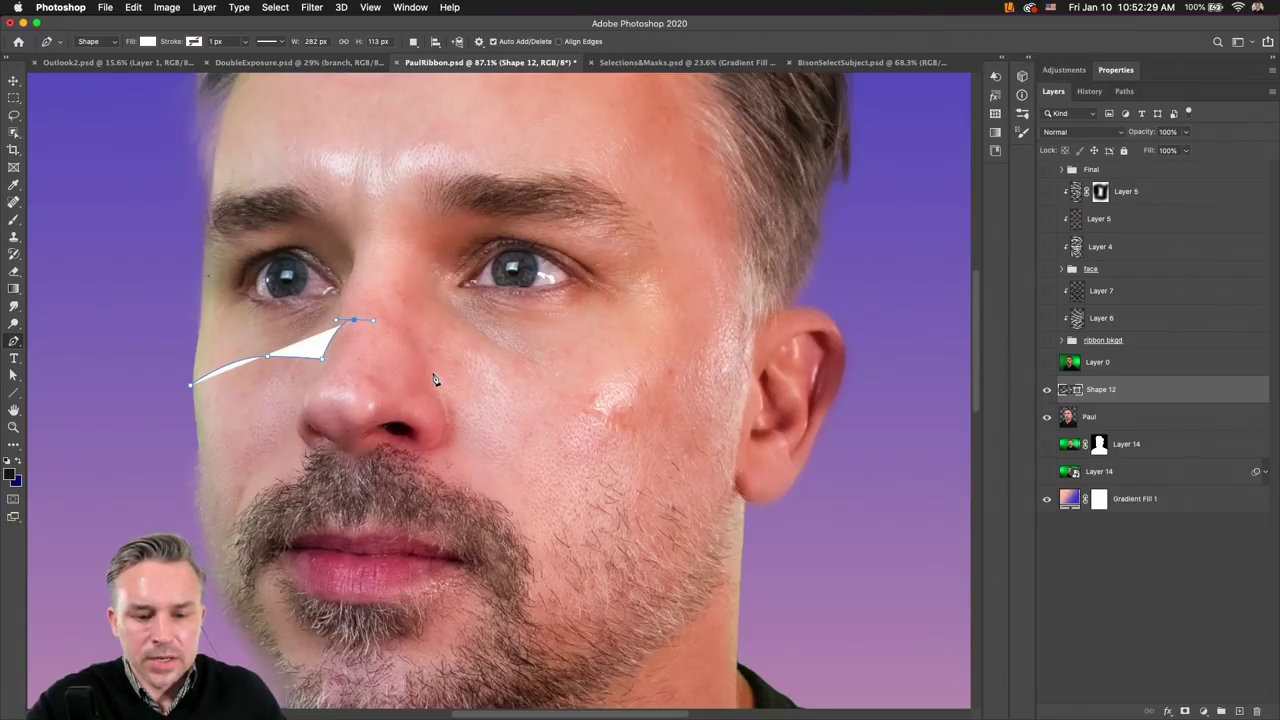
pyautogui.moveTo(428, 369); pyautogui.dragTo(447, 381)
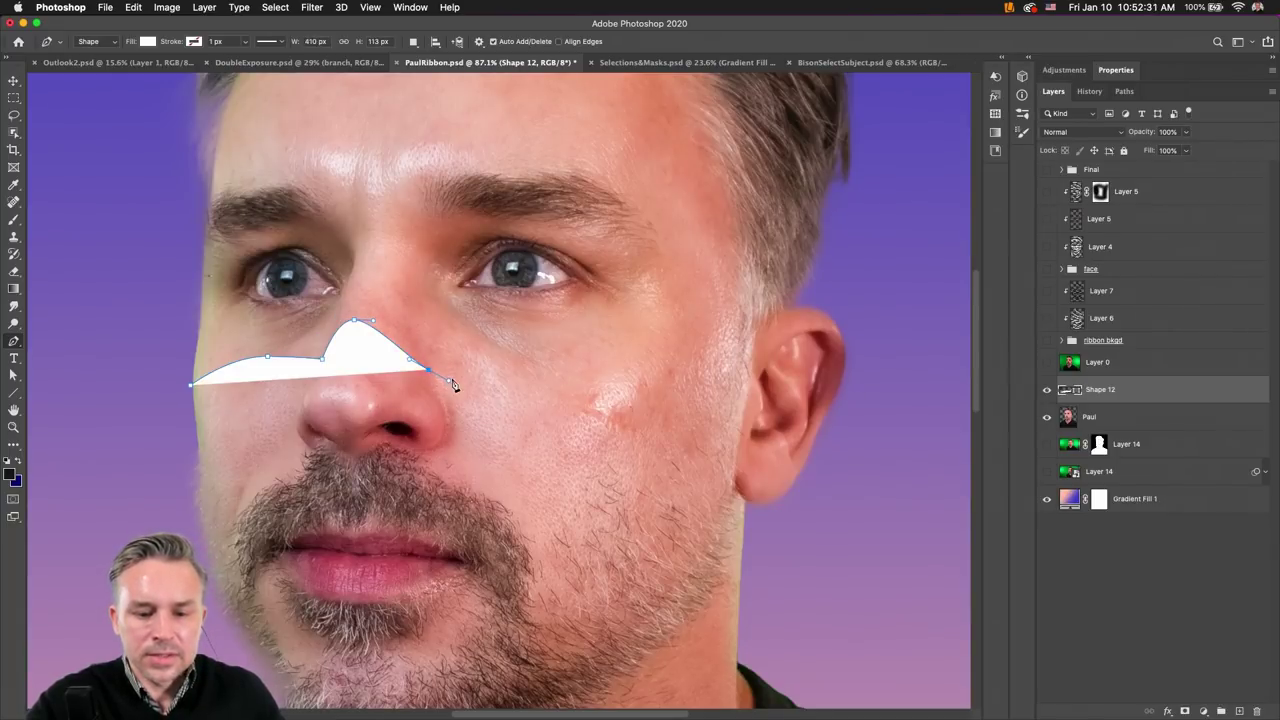
pyautogui.moveTo(588, 407); pyautogui.dragTo(649, 432)
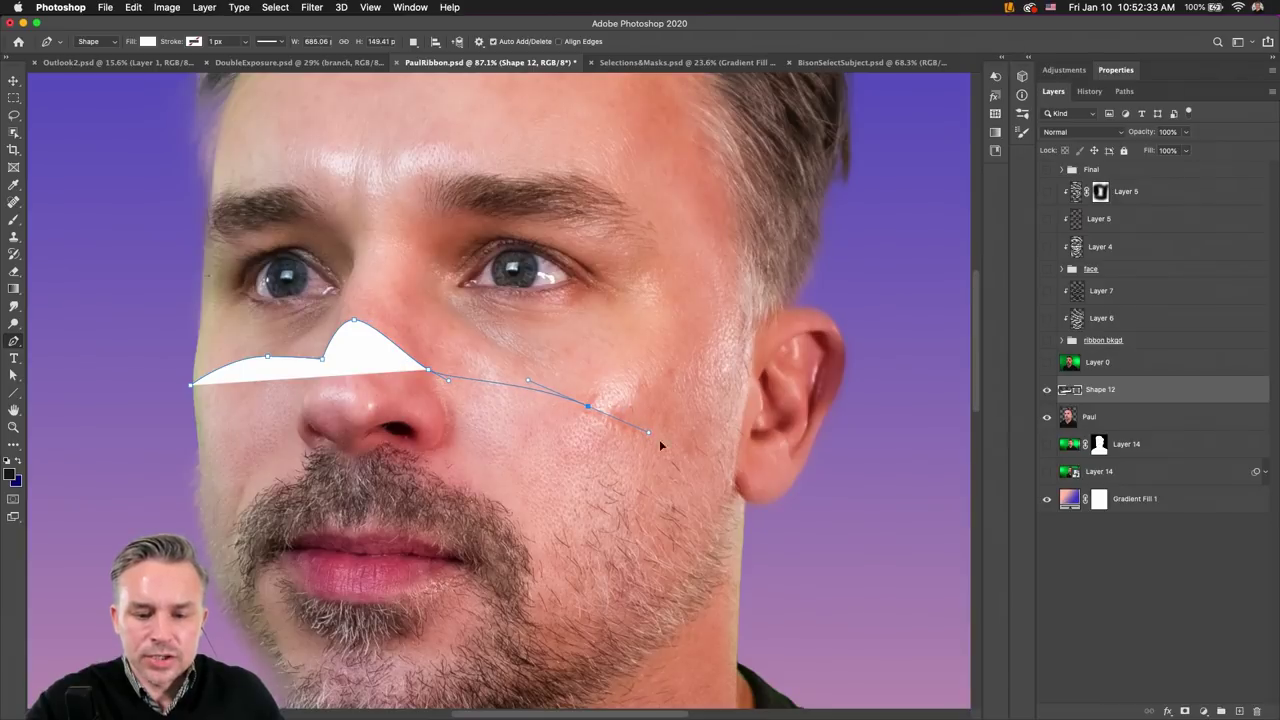
# - Continue the pen shape down to the jaw, then loosely around the outside of the ear to the hairline above it
pyautogui.moveTo(746, 538); pyautogui.dragTo(743, 560)
pyautogui.click(836, 550)
pyautogui.click(910, 332)
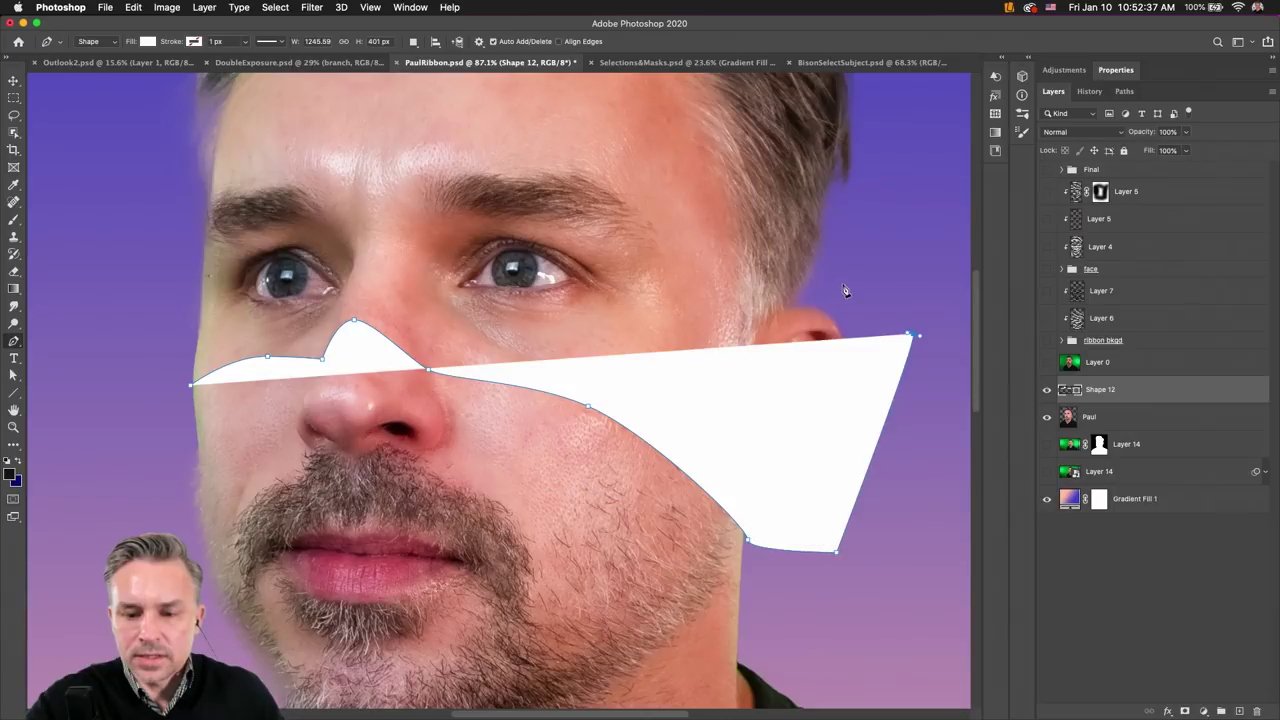
pyautogui.click(850, 294)
pyautogui.click(796, 300)
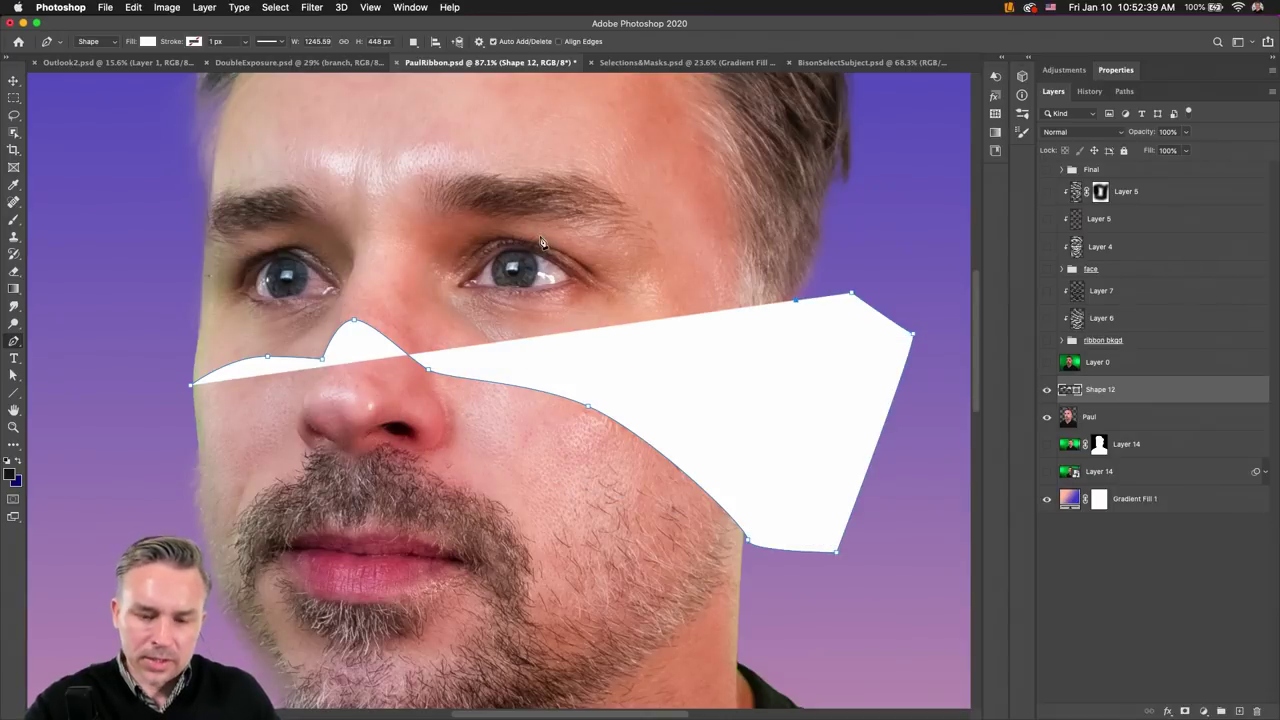
# - Lower the pen shape's fill to 22% so the face shows through while tracing
pyautogui.moveTo(1148, 150); pyautogui.dragTo(475, 158)
pyautogui.click(1162, 150)
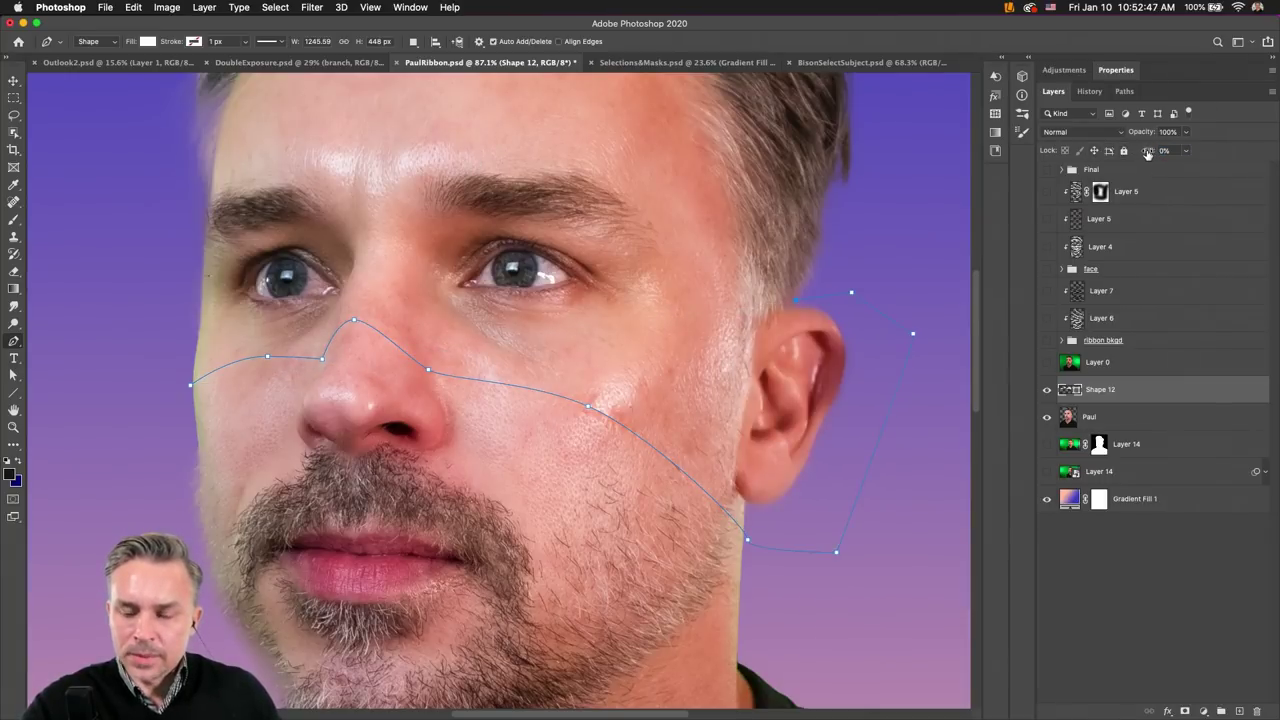
pyautogui.write('25')
pyautogui.press('Return')
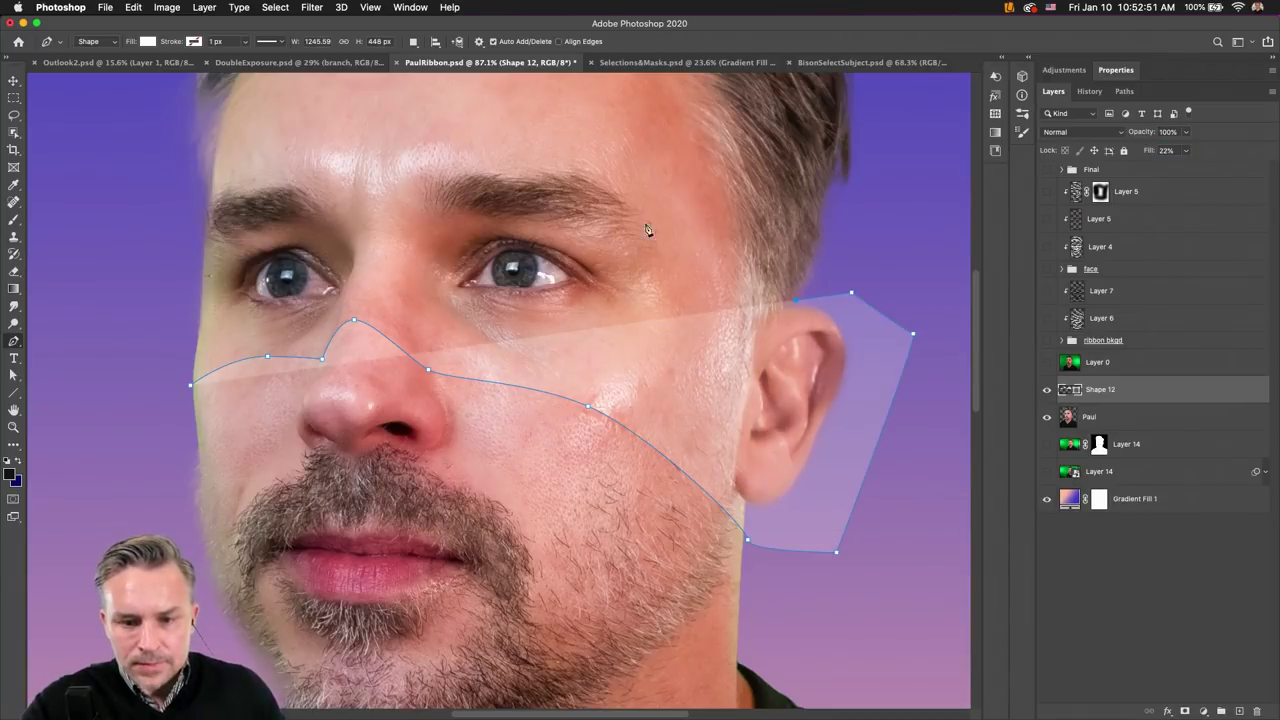
# - Curve the pen shape across the forehead above the eyebrows and close it at its starting point beside the cheek
pyautogui.moveTo(604, 164); pyautogui.dragTo(549, 149)
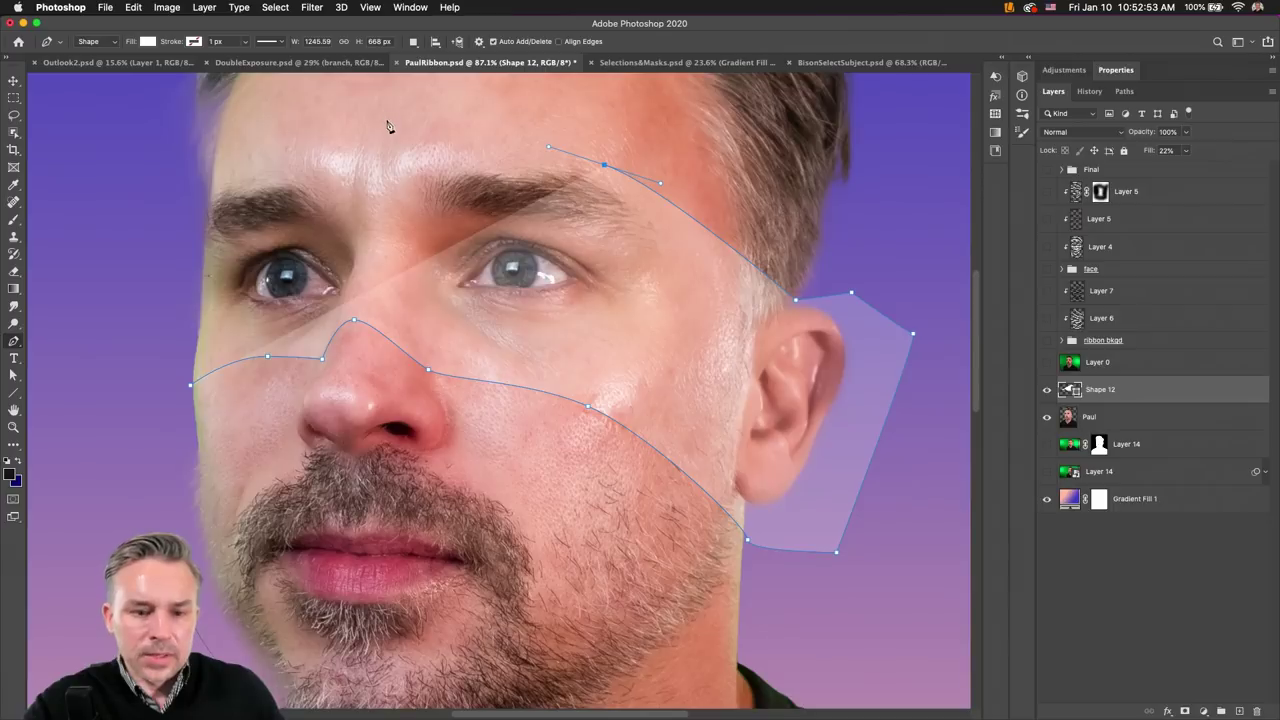
pyautogui.moveTo(351, 142); pyautogui.dragTo(306, 152)
pyautogui.moveTo(202, 187); pyautogui.dragTo(185, 209)
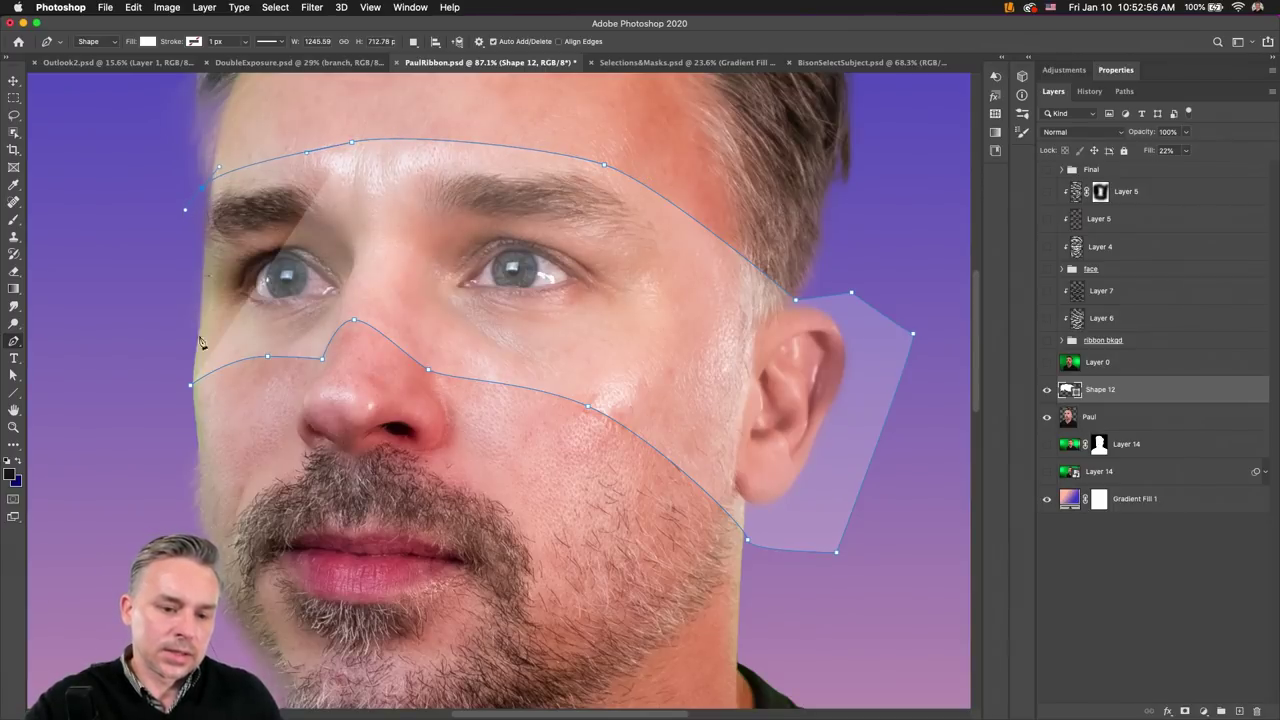
pyautogui.click(192, 389)
pyautogui.moveTo(196, 408); pyautogui.dragTo(198, 408)
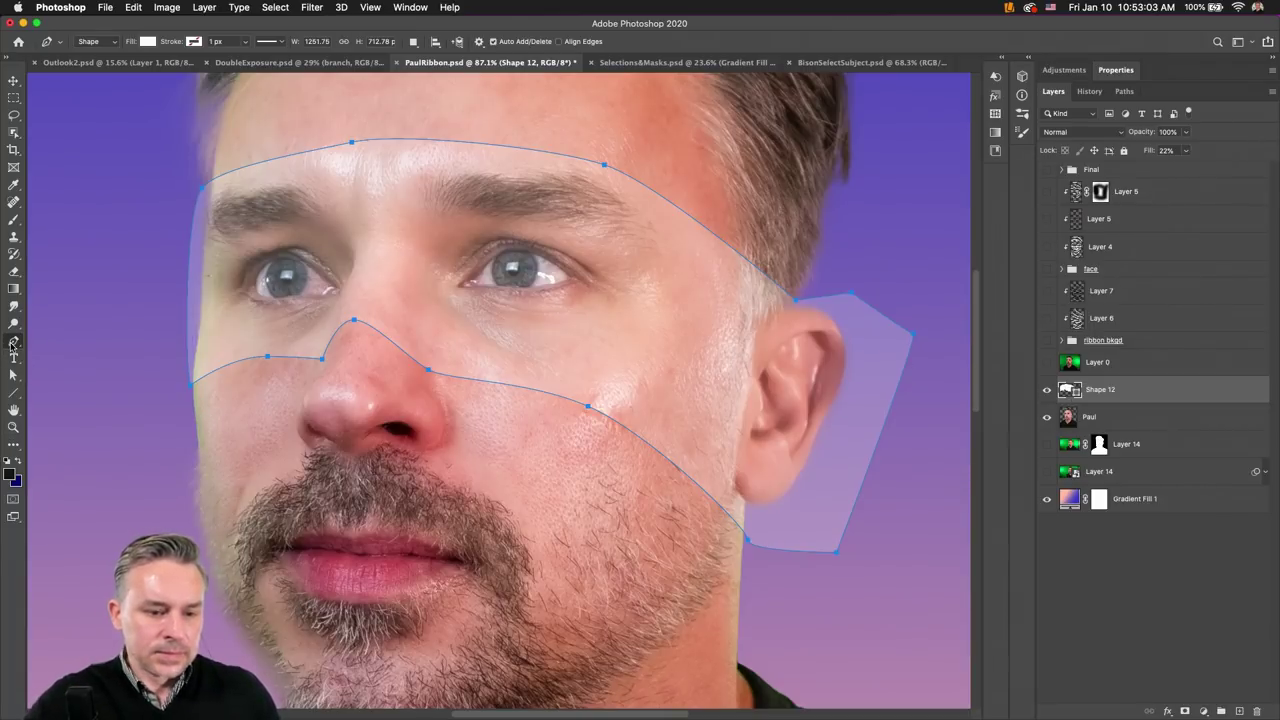
# - Smooth the shape's top edge with Direct Selection by moving its two forehead anchor points and adjusting a curve handle
pyautogui.click(14, 343)
pyautogui.click(43, 354)
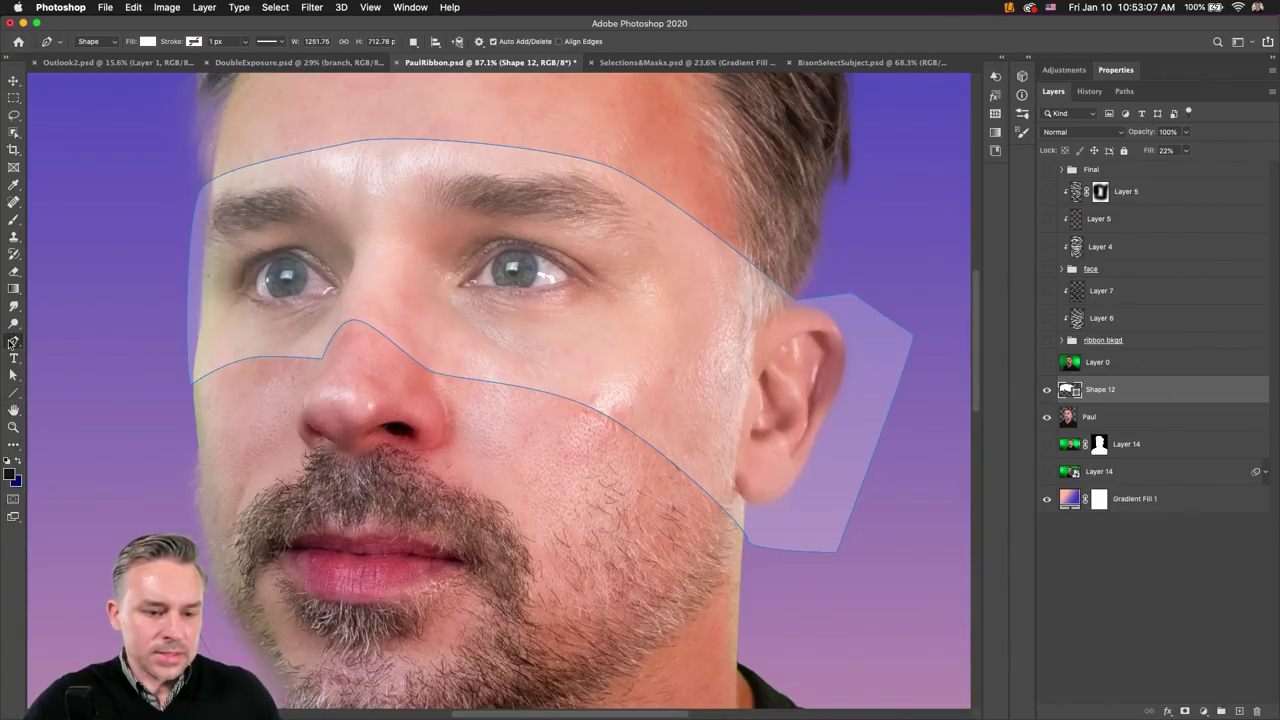
pyautogui.click(14, 341)
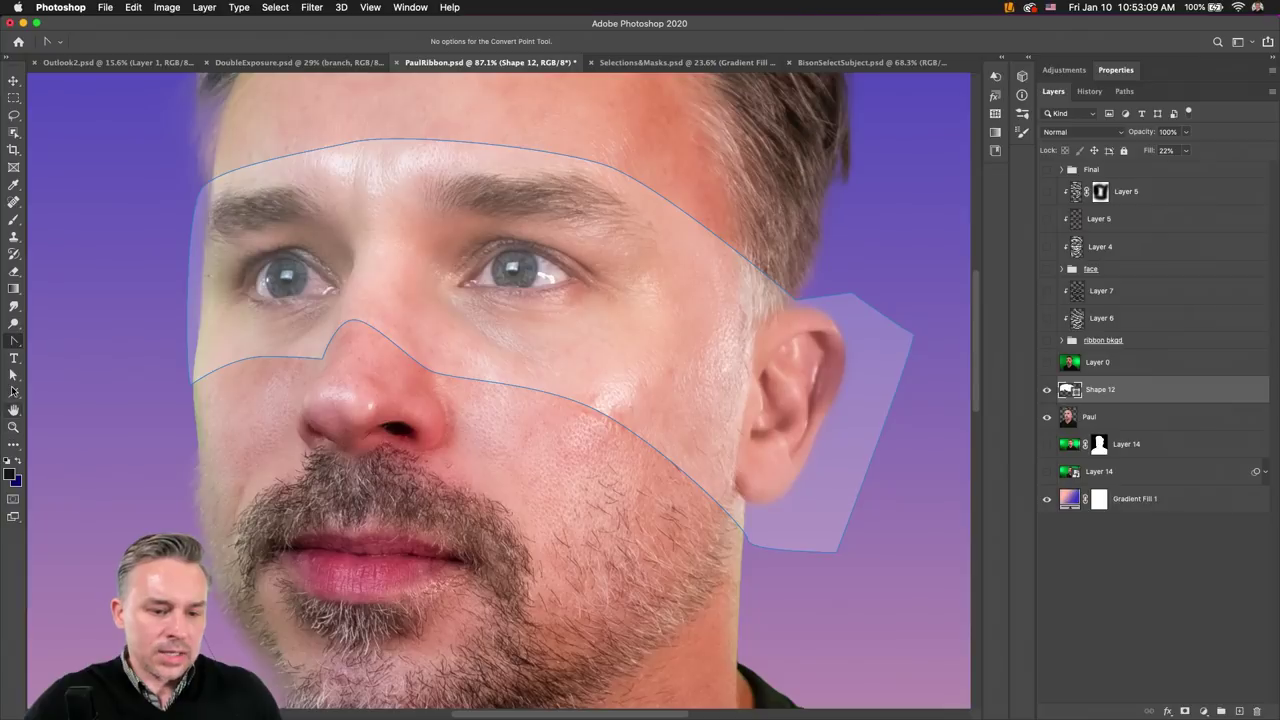
pyautogui.click(14, 375)
pyautogui.click(351, 142)
pyautogui.moveTo(351, 142); pyautogui.dragTo(388, 135)
pyautogui.moveTo(275, 153); pyautogui.dragTo(271, 155)
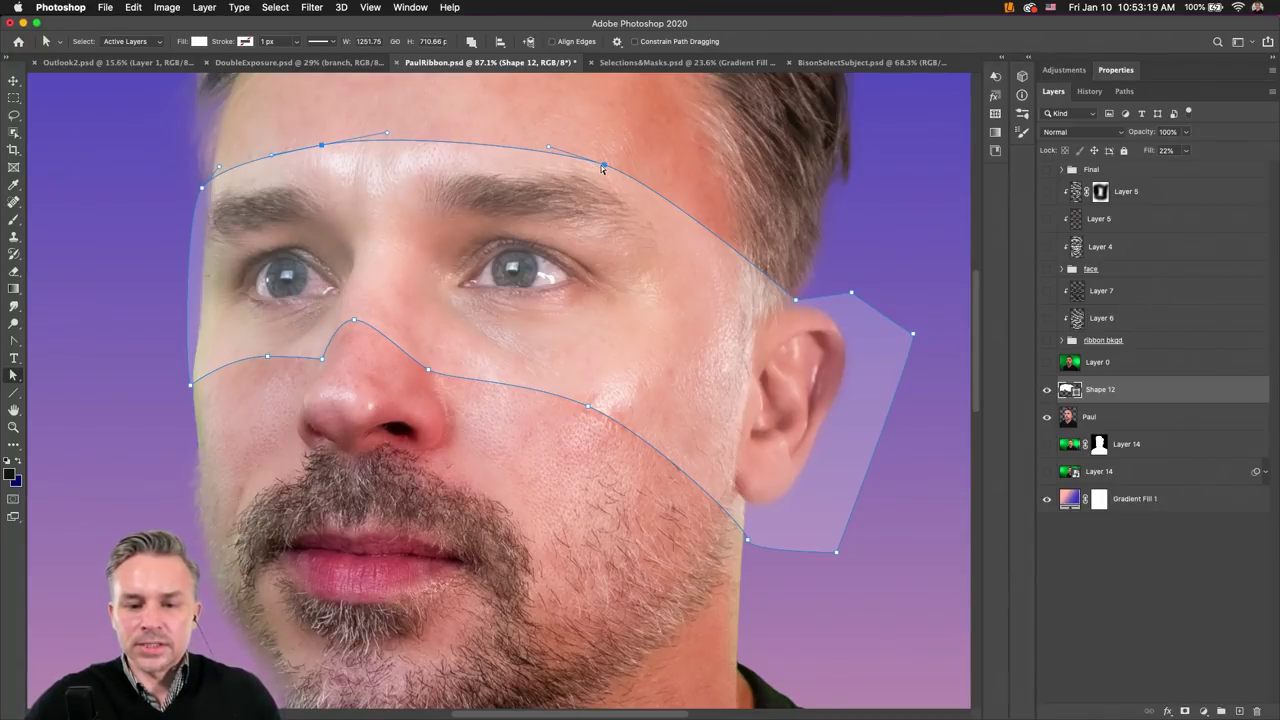
pyautogui.moveTo(603, 169)
pyautogui.mouseDown()
pyautogui.moveTo(569, 151)
pyautogui.moveTo(581, 158)
pyautogui.mouseUp()
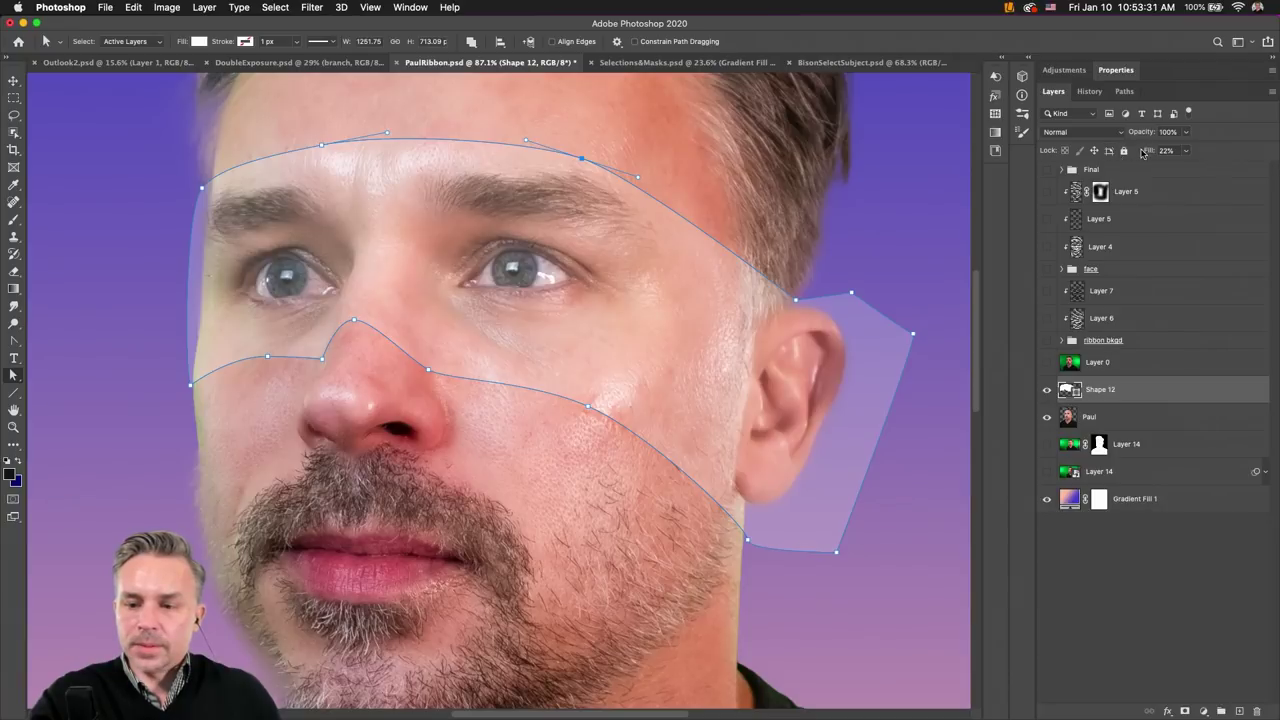
# - Restore the shape's fill to 100% and move its layer directly beneath the portrait layer
pyautogui.moveTo(1146, 152); pyautogui.dragTo(1276, 157)
pyautogui.moveTo(1118, 392); pyautogui.dragTo(1128, 420)
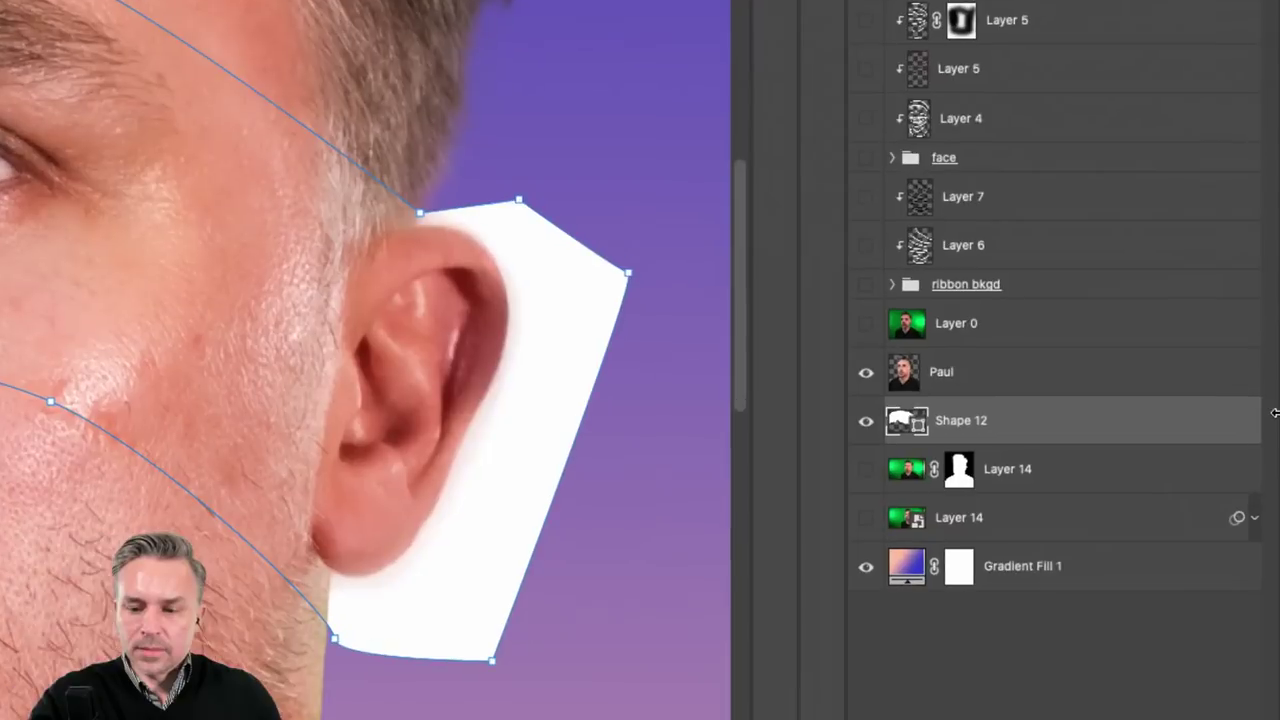
# - Clip the portrait layer to the ribbon shape beneath it
pyautogui.click(1031, 383)
pyautogui.rightClick(1031, 383)
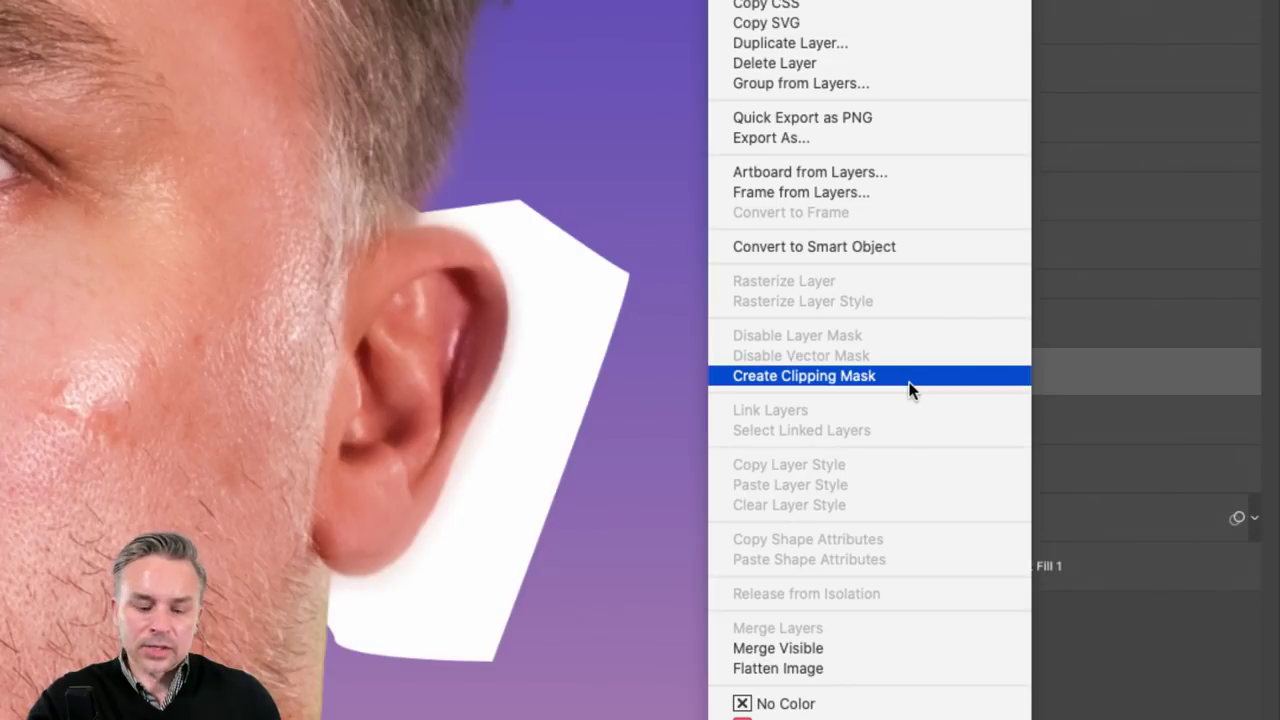
pyautogui.click(1124, 390)
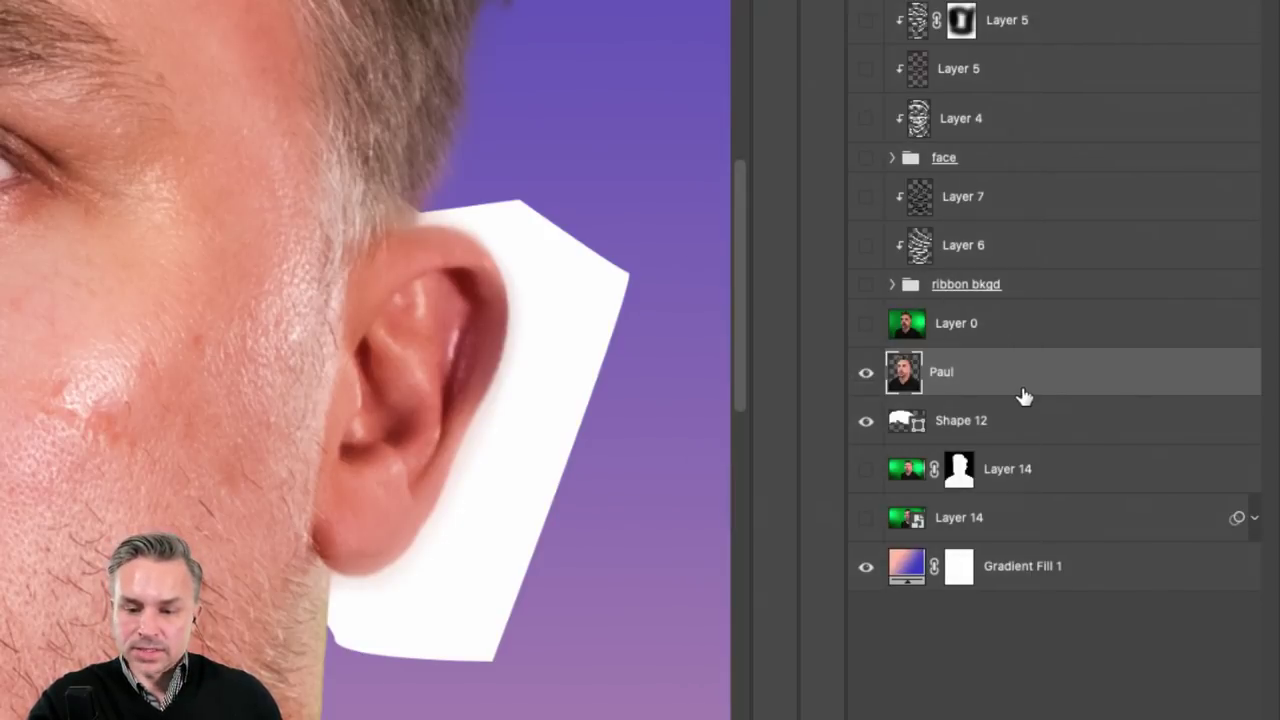
pyautogui.keyDown('alt'); pyautogui.click(1019, 395); pyautogui.keyUp('alt')
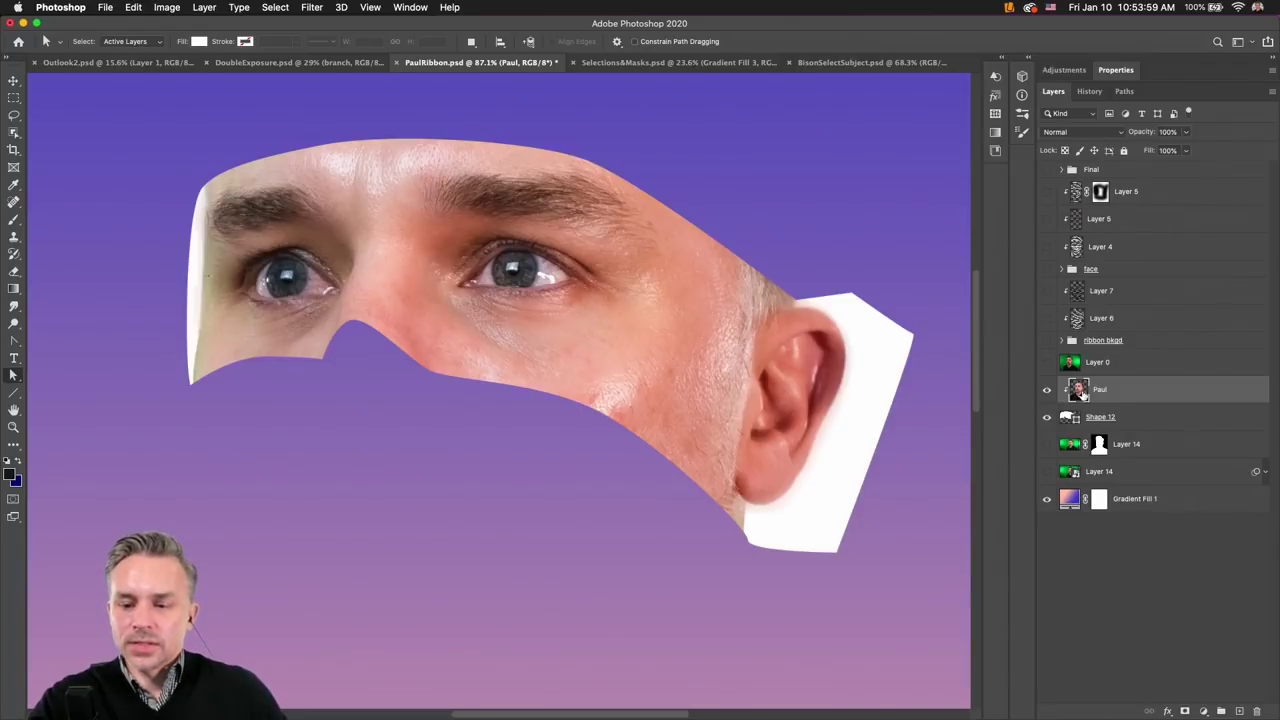
# - Refine the clipping shape's top edge by repositioning its forehead anchor and lowering the corner anchor beside the eyebrow
pyautogui.click(1070, 417)
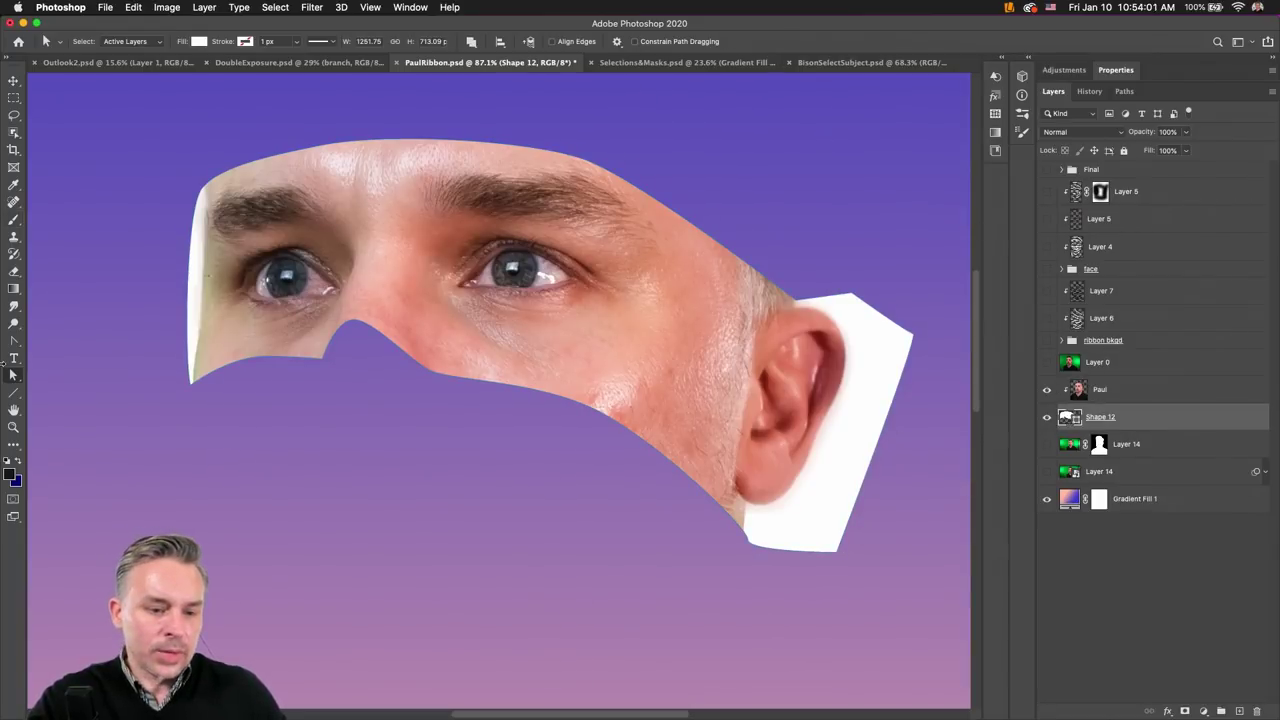
pyautogui.click(14, 376)
pyautogui.moveTo(292, 128); pyautogui.dragTo(496, 229)
pyautogui.moveTo(322, 148); pyautogui.dragTo(329, 146)
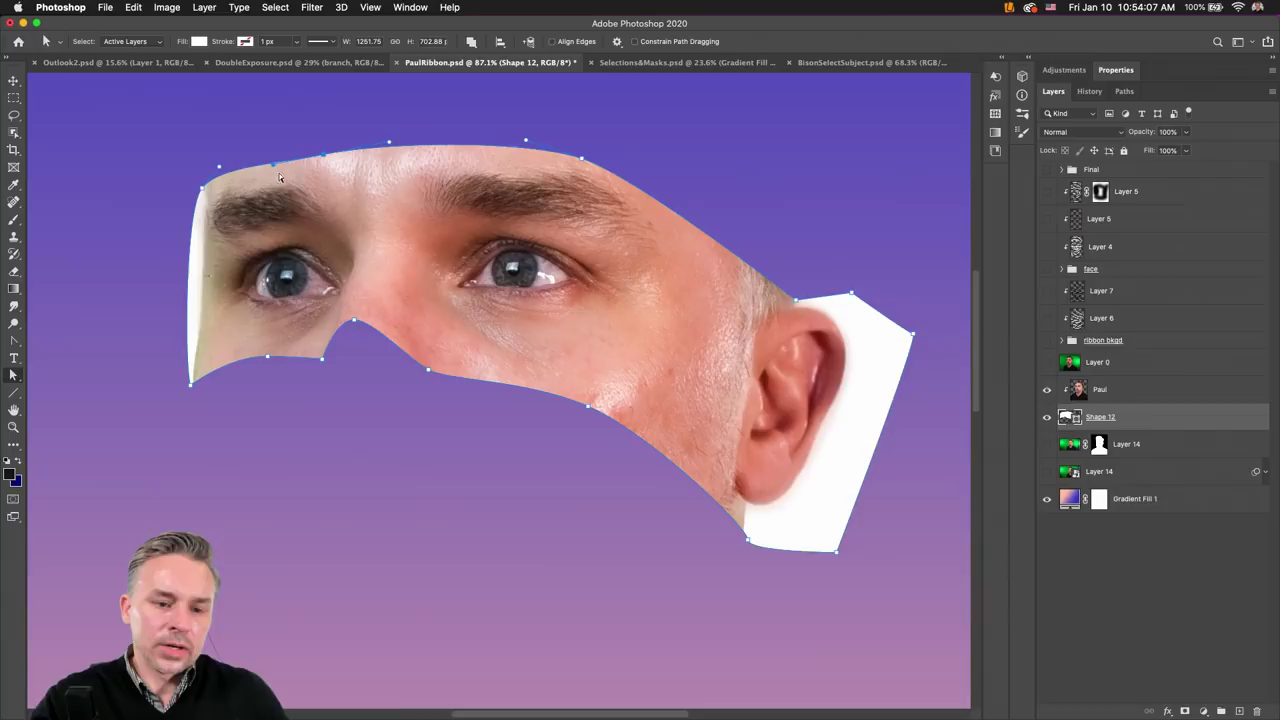
pyautogui.moveTo(200, 195); pyautogui.dragTo(196, 206)
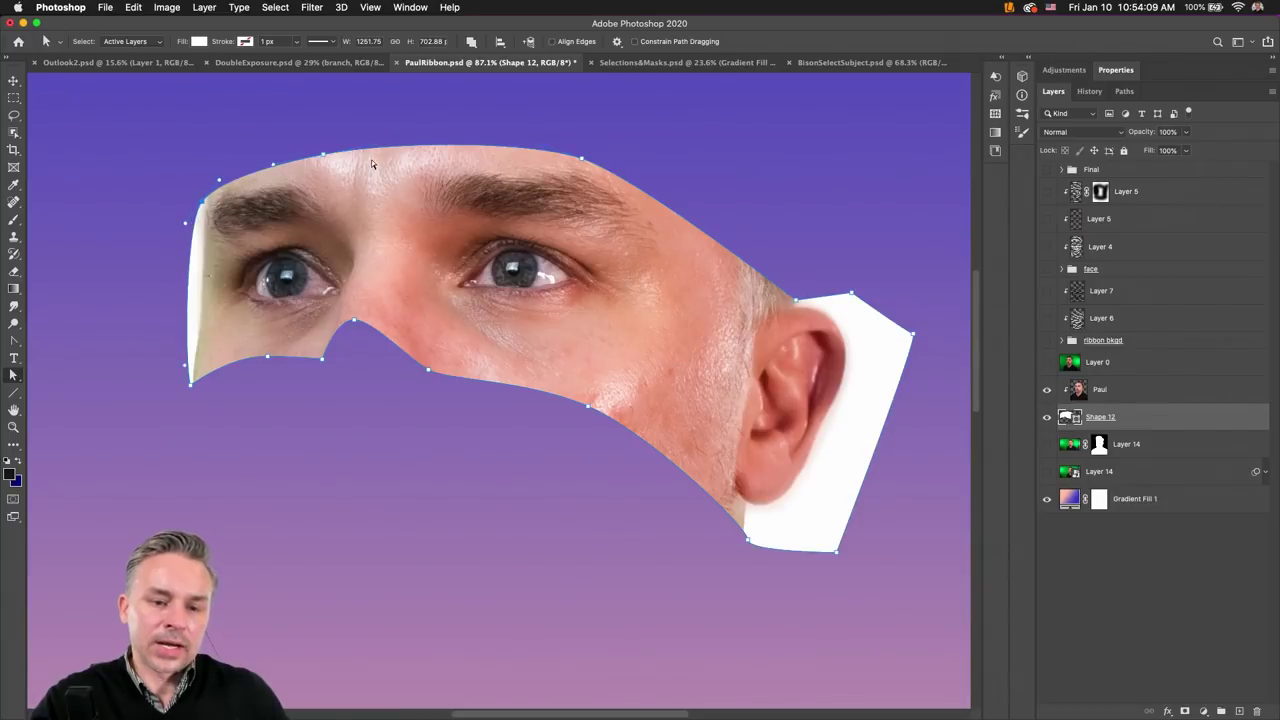
pyautogui.moveTo(321, 153); pyautogui.dragTo(323, 145)
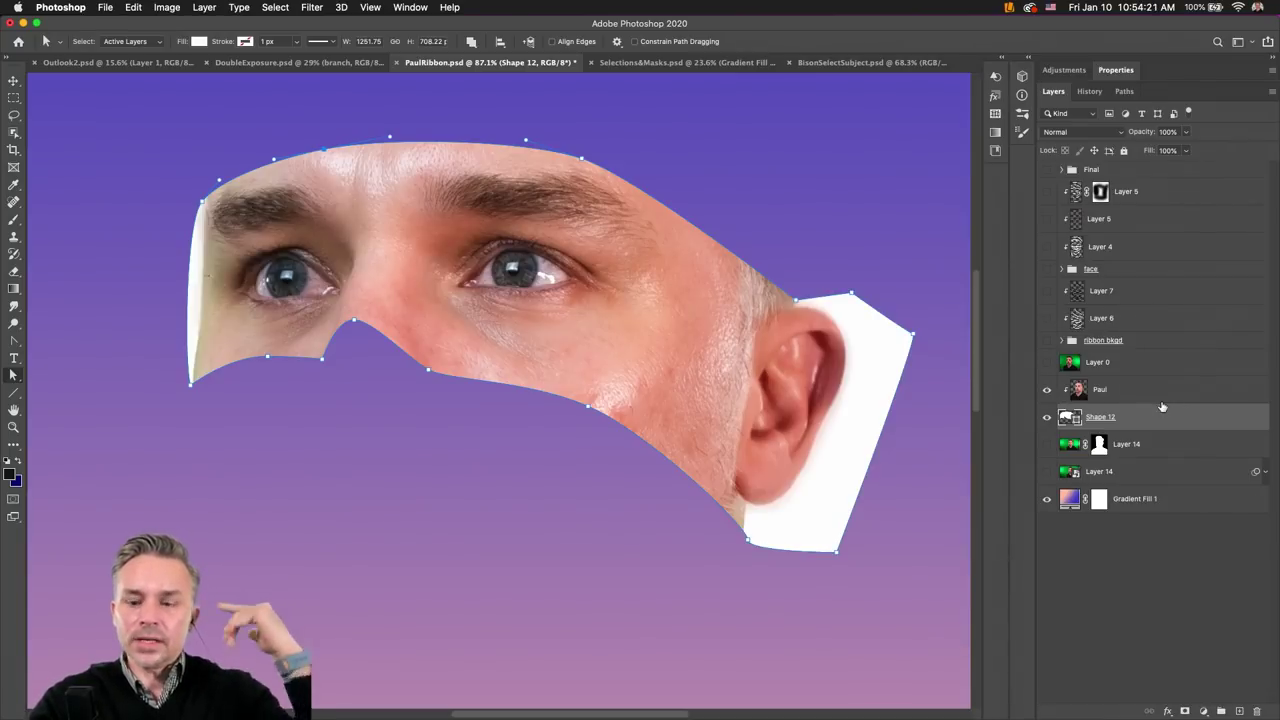
# - Add the text "PT" on a new layer above the portrait and move it over the bridge of the nose
pyautogui.click(1159, 392)
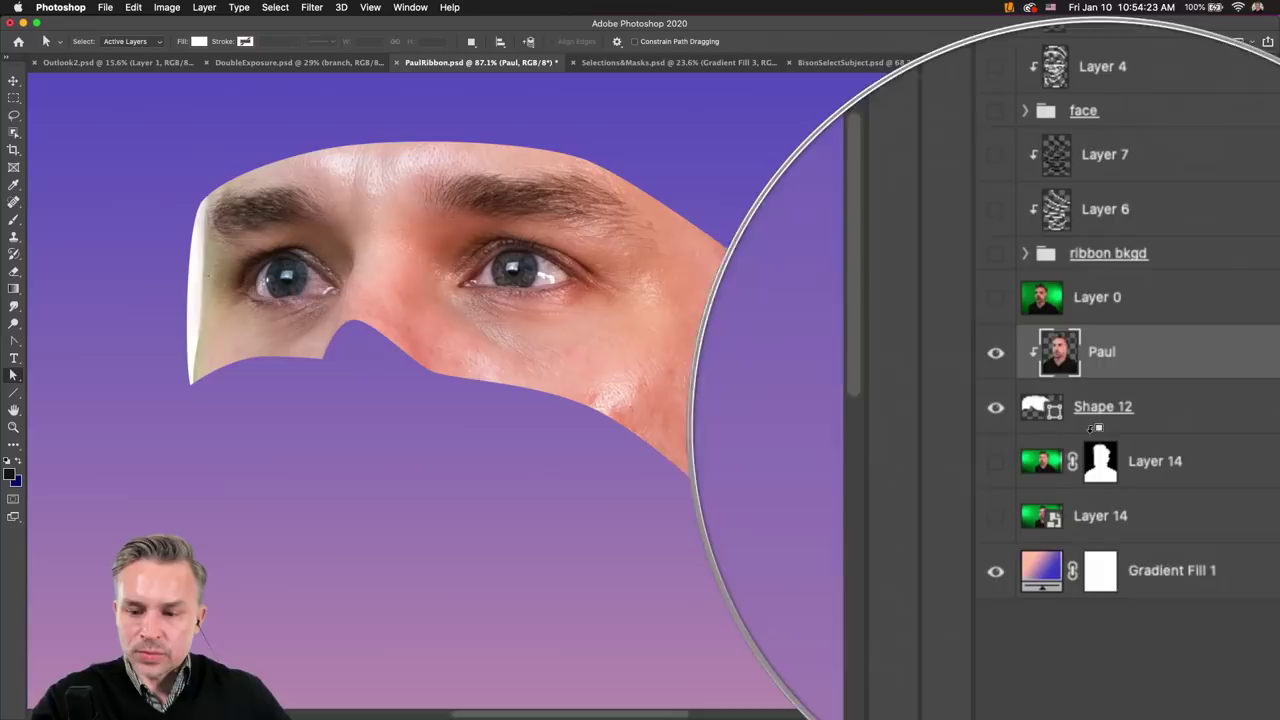
pyautogui.click(1129, 422)
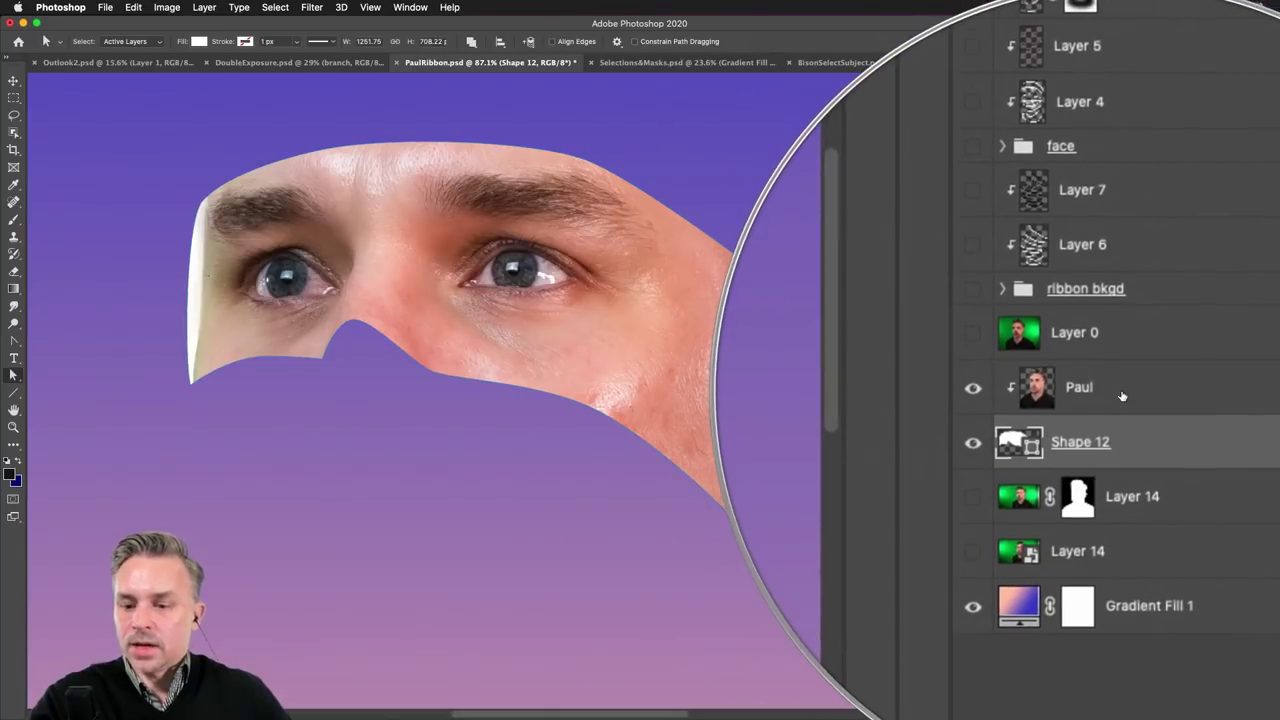
pyautogui.click(1121, 396)
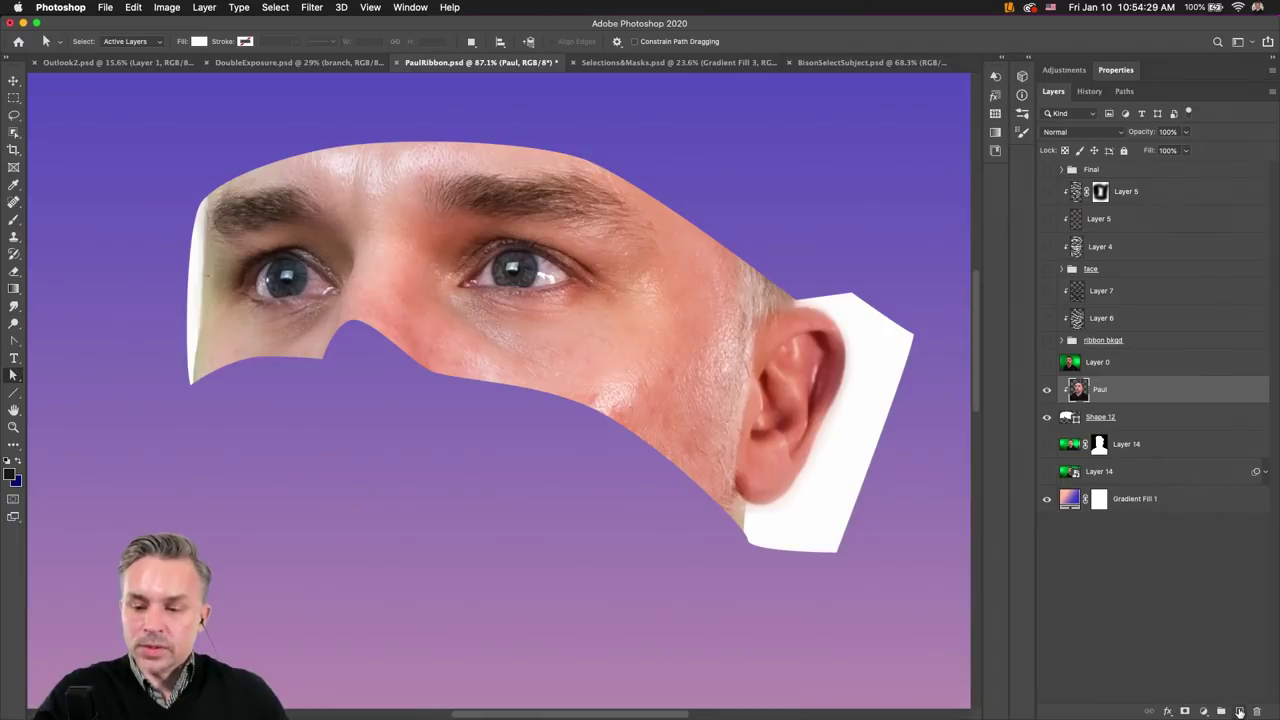
pyautogui.click(1240, 711)
pyautogui.click(14, 357)
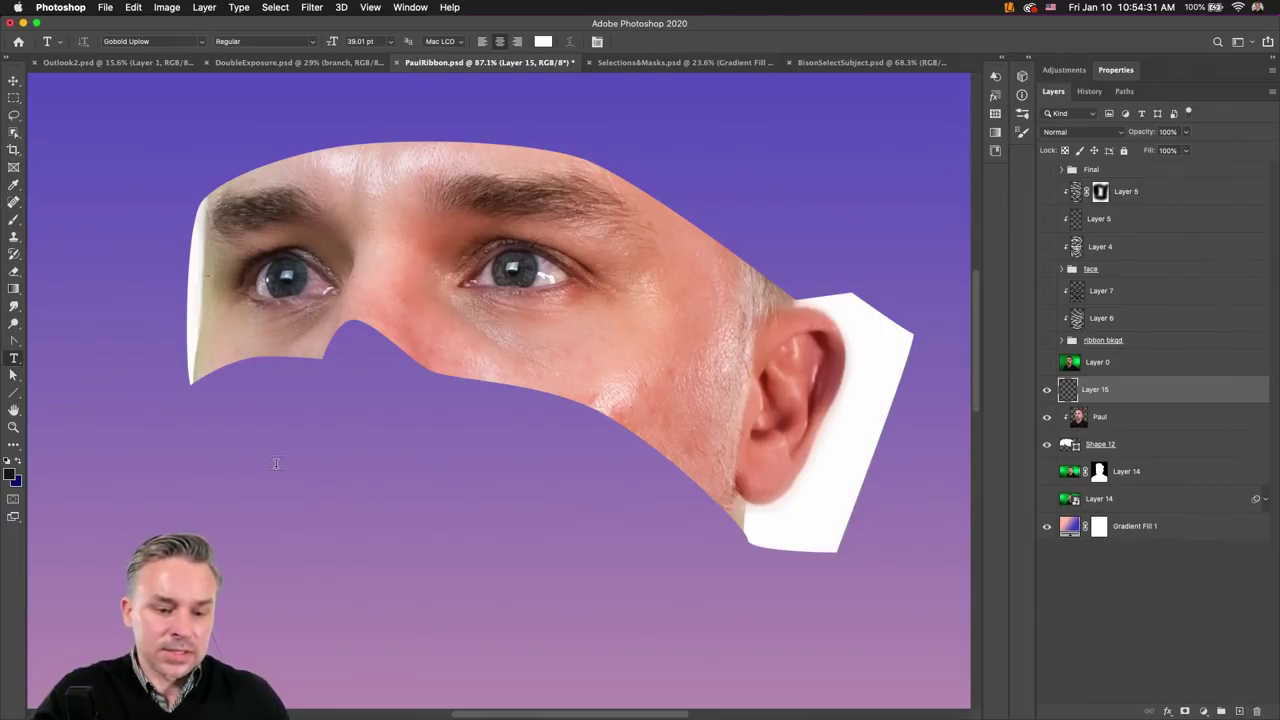
pyautogui.click(277, 434)
pyautogui.write('P T')
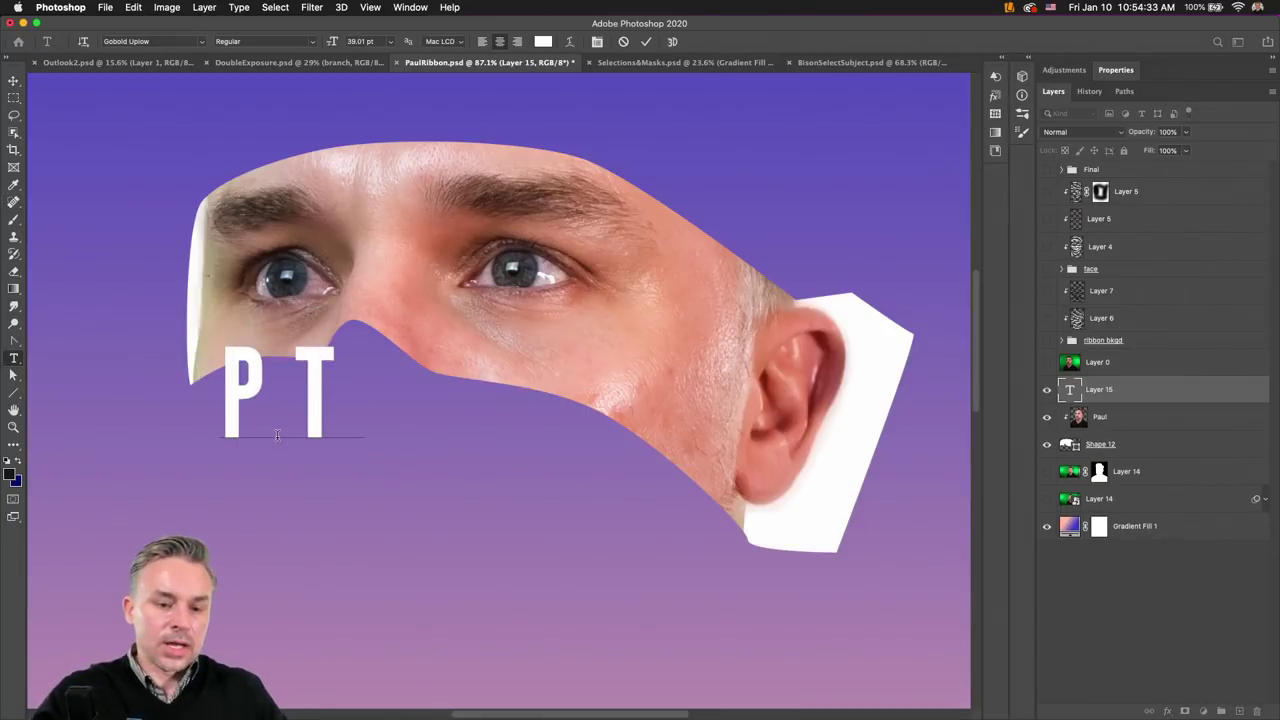
pyautogui.click(15, 82)
pyautogui.moveTo(290, 404); pyautogui.dragTo(412, 290)
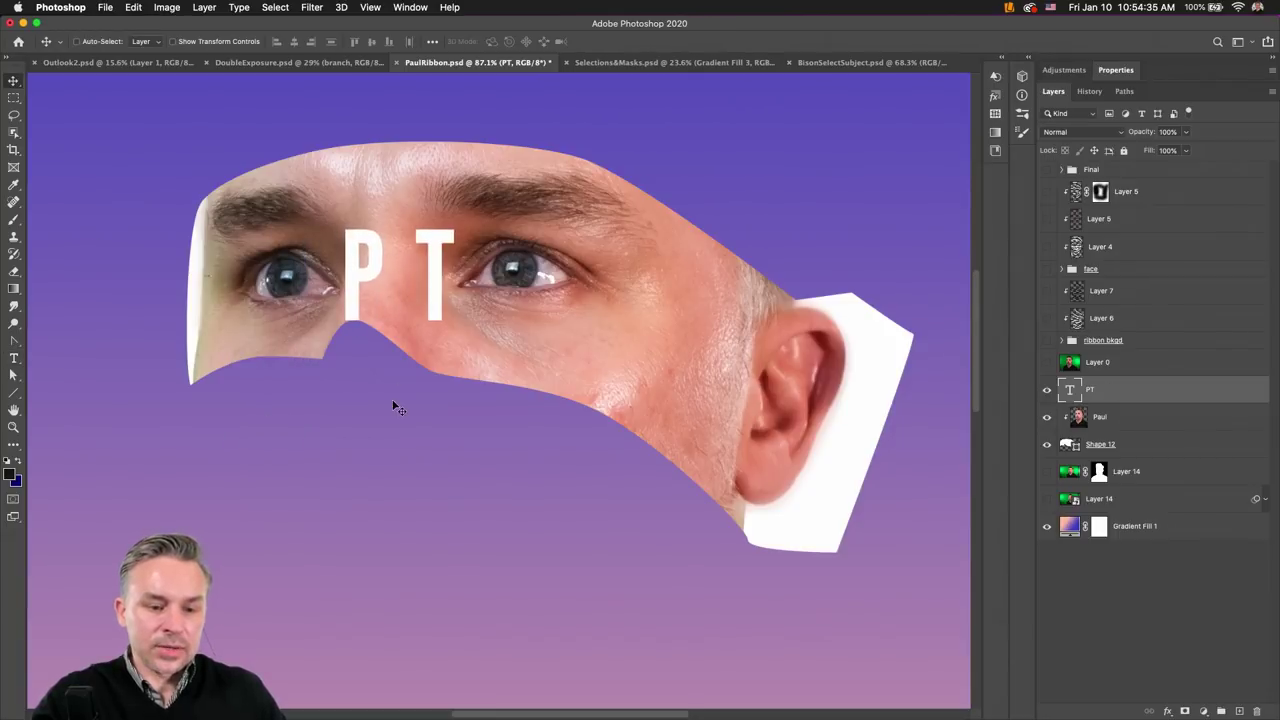
# - Set the PT text's tracking to 0
pyautogui.click(14, 358)
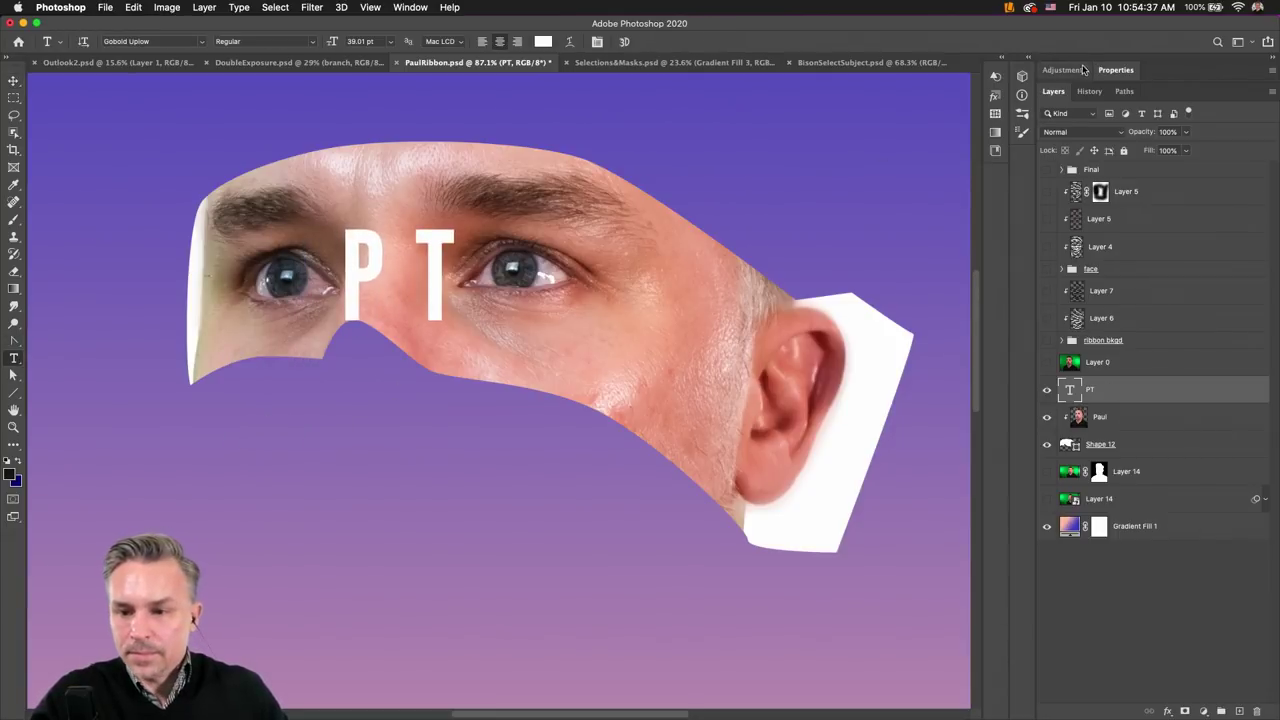
pyautogui.click(1114, 70)
pyautogui.click(1140, 257)
pyautogui.write('0')
pyautogui.press('Return')
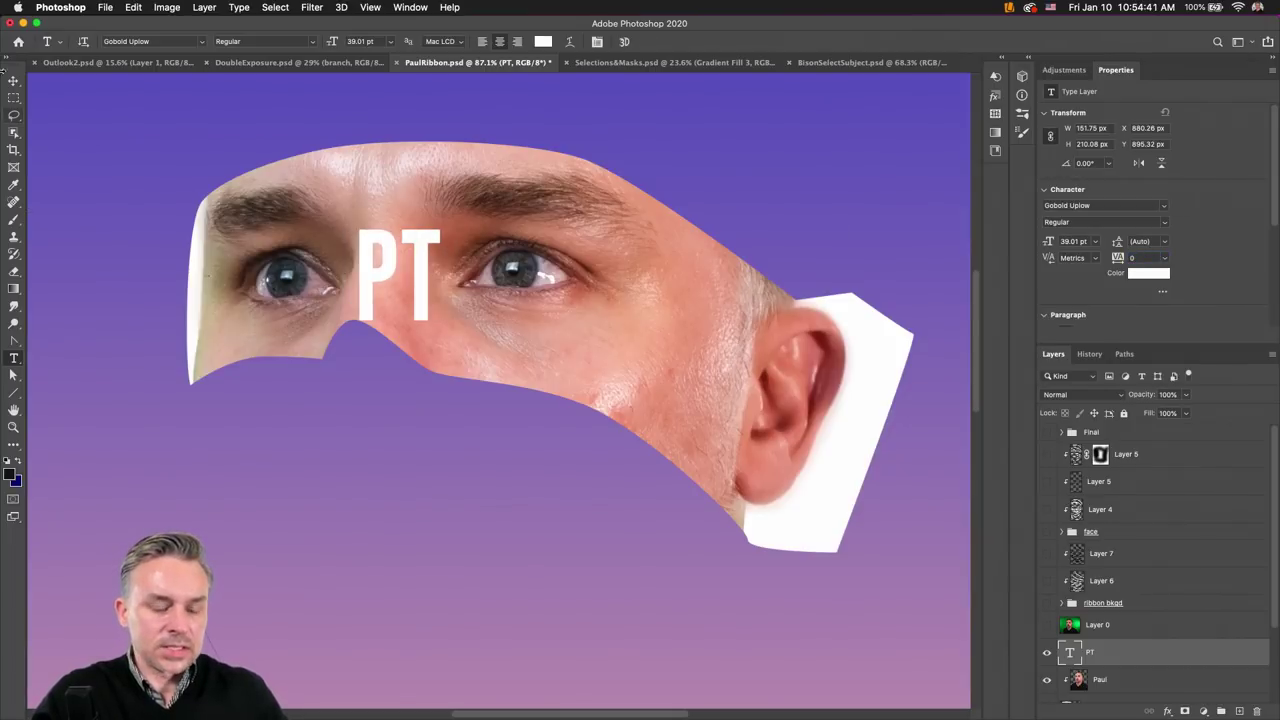
# - Try larger font sizes for the PT text, settling on 300 pt, and reposition it over the face
pyautogui.click(350, 41)
pyautogui.press('Up')
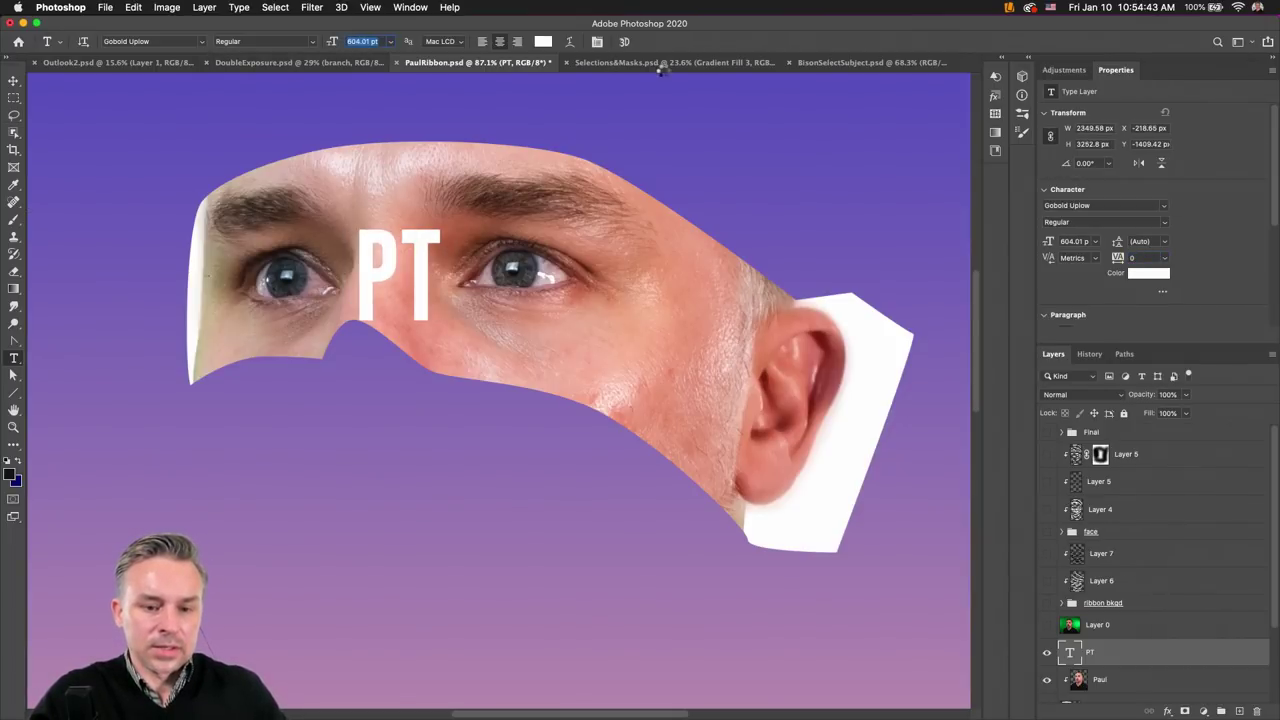
pyautogui.write('625')
pyautogui.press('Return')
pyautogui.click(356, 41)
pyautogui.write('358')
pyautogui.press('Return')
pyautogui.click(340, 42)
pyautogui.write('0')
pyautogui.press('Return')
pyautogui.click(345, 43)
pyautogui.write('300')
pyautogui.press('Return')
pyautogui.click(12, 80)
pyautogui.moveTo(359, 337); pyautogui.dragTo(350, 512)
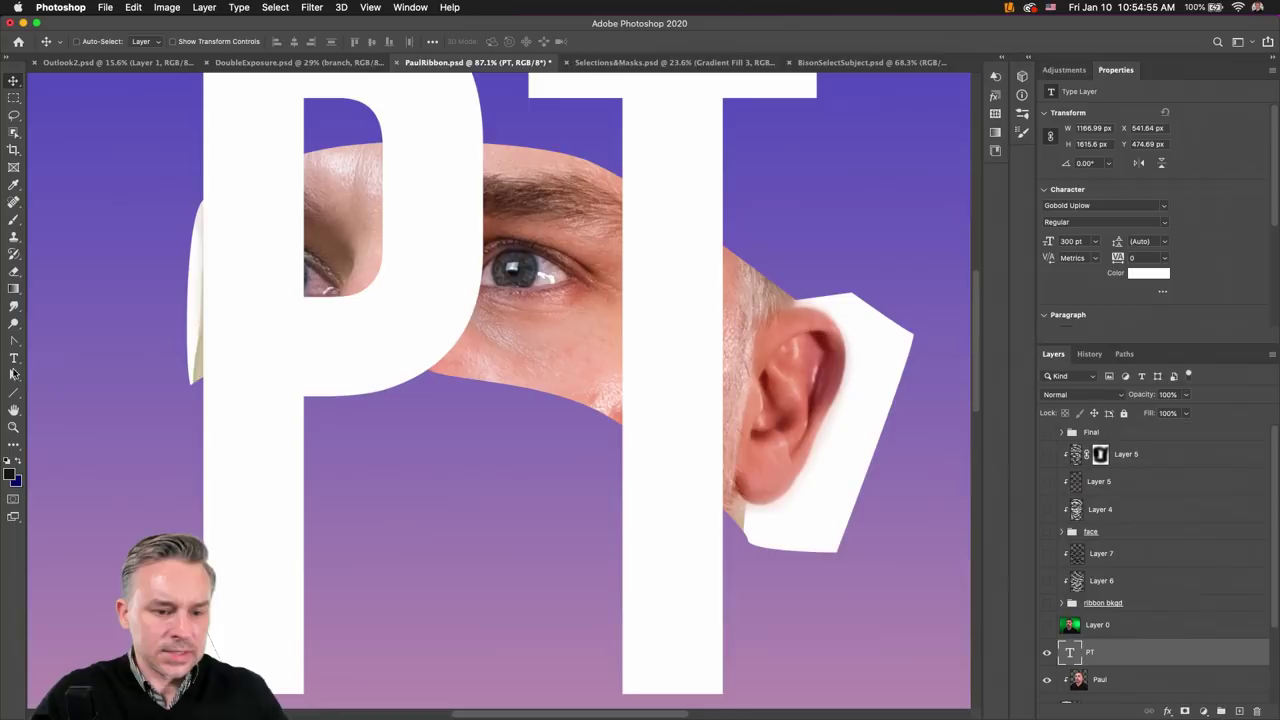
# - Set the PT text's font size to 200 pt and move it up over the face
pyautogui.click(14, 358)
pyautogui.click(380, 41)
pyautogui.write('200')
pyautogui.press('Return')
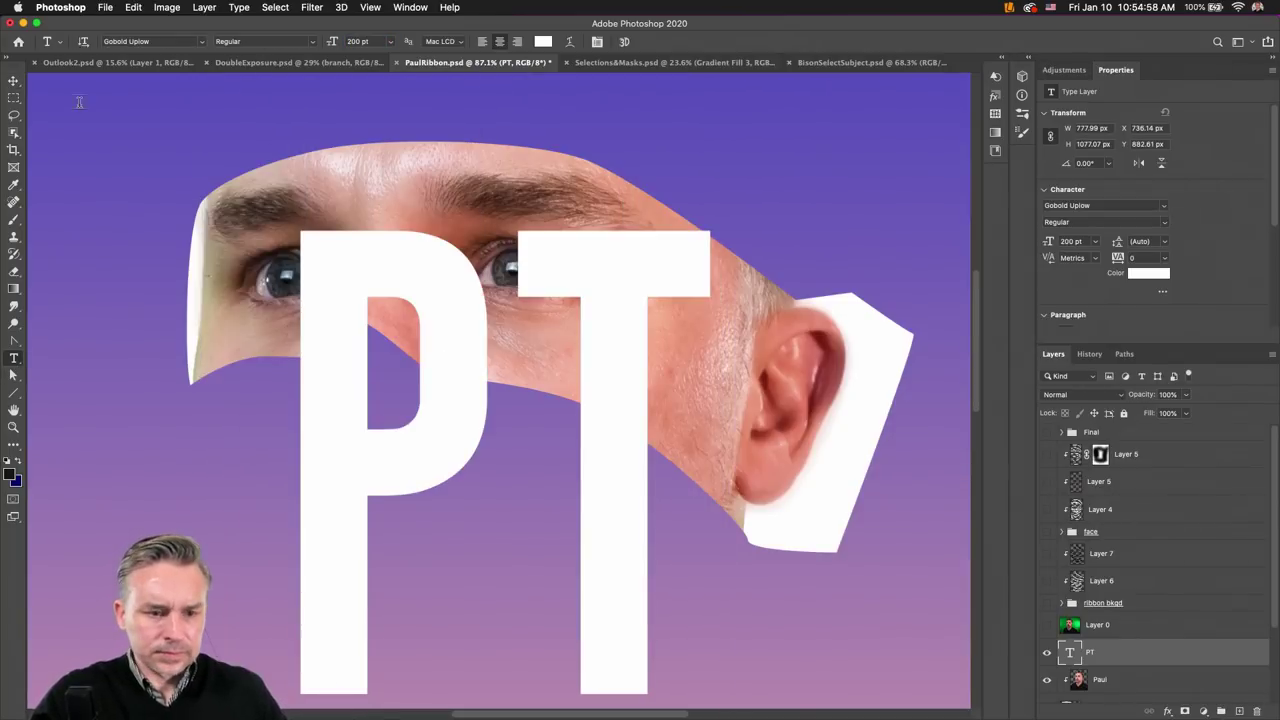
pyautogui.click(14, 81)
pyautogui.moveTo(337, 320); pyautogui.dragTo(334, 234)
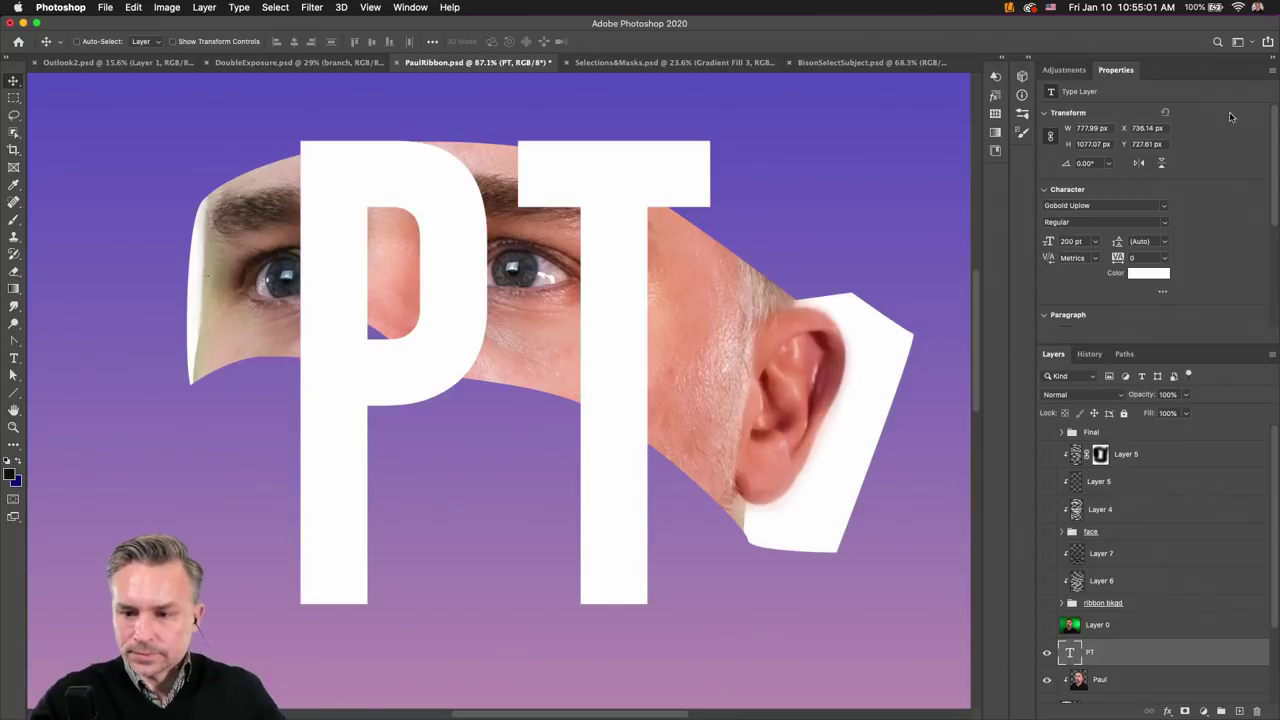
# - Clip the portrait to the PT text by placing the text layer directly beneath it, and hide the Shape 12 layer
pyautogui.doubleClick(1230, 67)
pyautogui.moveTo(1110, 398); pyautogui.dragTo(1120, 432)
pyautogui.keyDown('alt'); pyautogui.click(1122, 402); pyautogui.keyUp('alt')
pyautogui.keyDown('alt'); pyautogui.click(1118, 402); pyautogui.keyUp('alt')
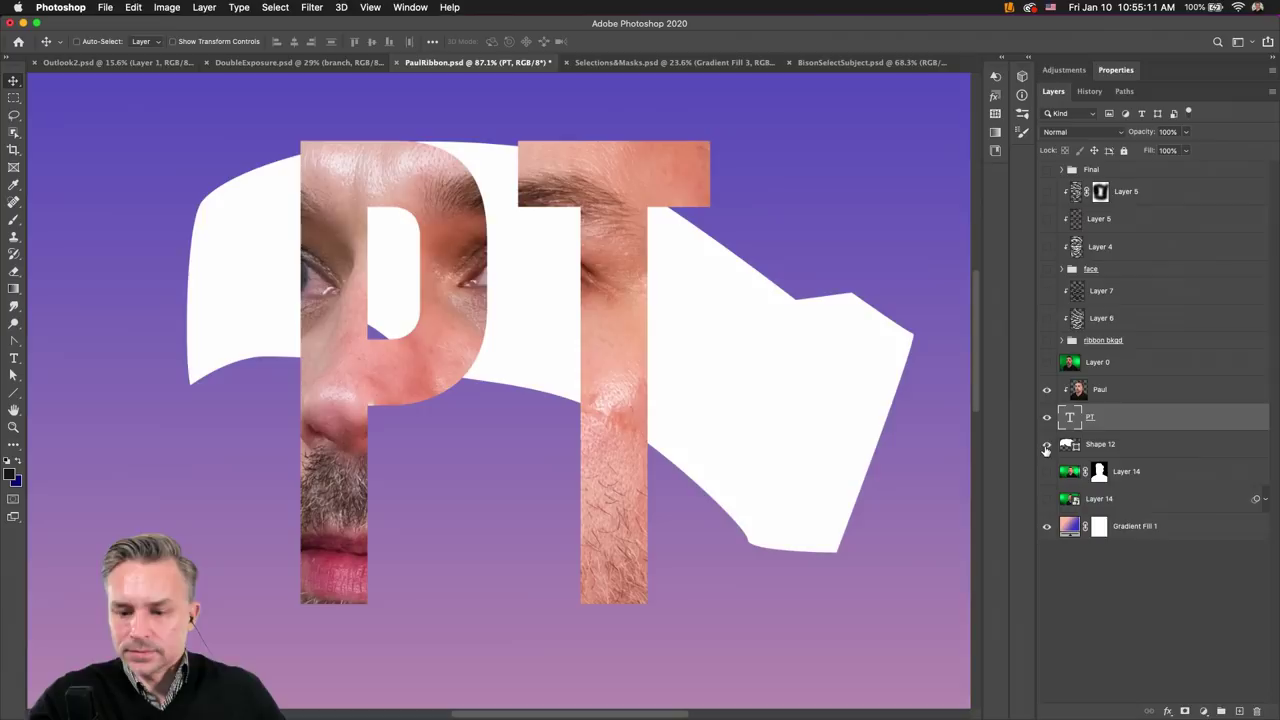
pyautogui.click(1046, 446)
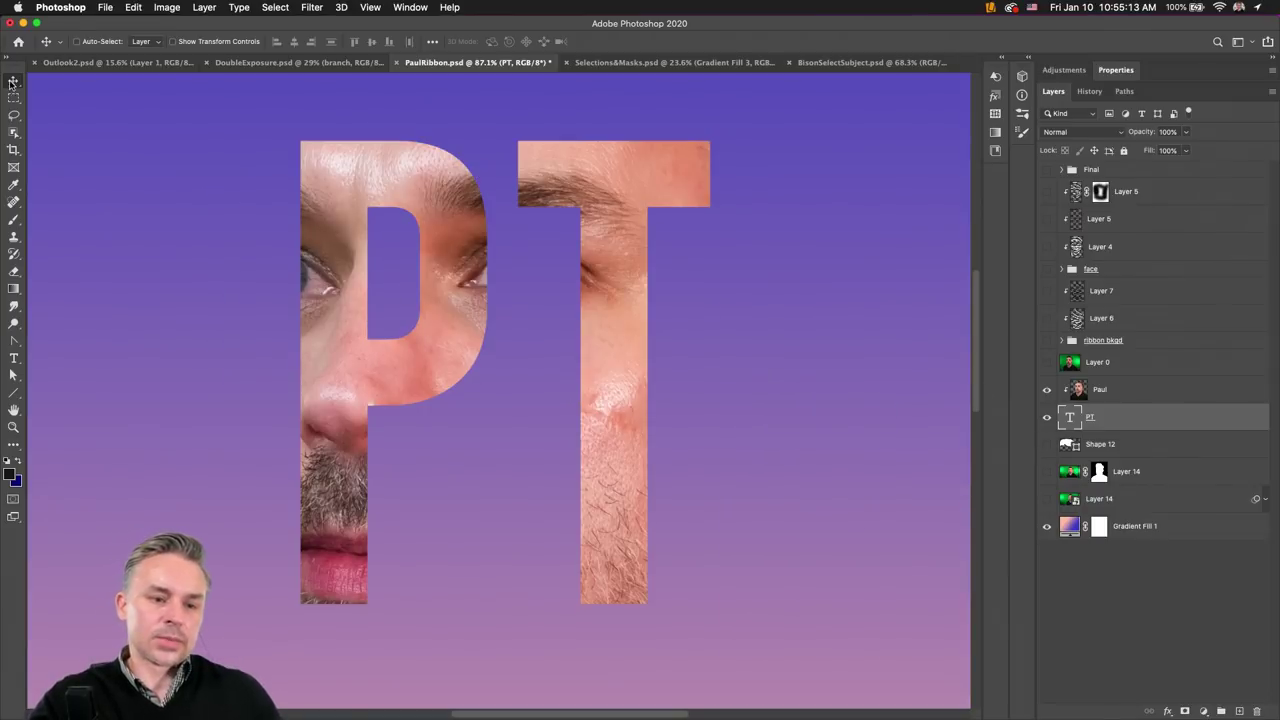
# - Move the PT text around behind the clipped portrait to reframe which parts of the face fill the letters
pyautogui.moveTo(288, 326); pyautogui.dragTo(316, 351)
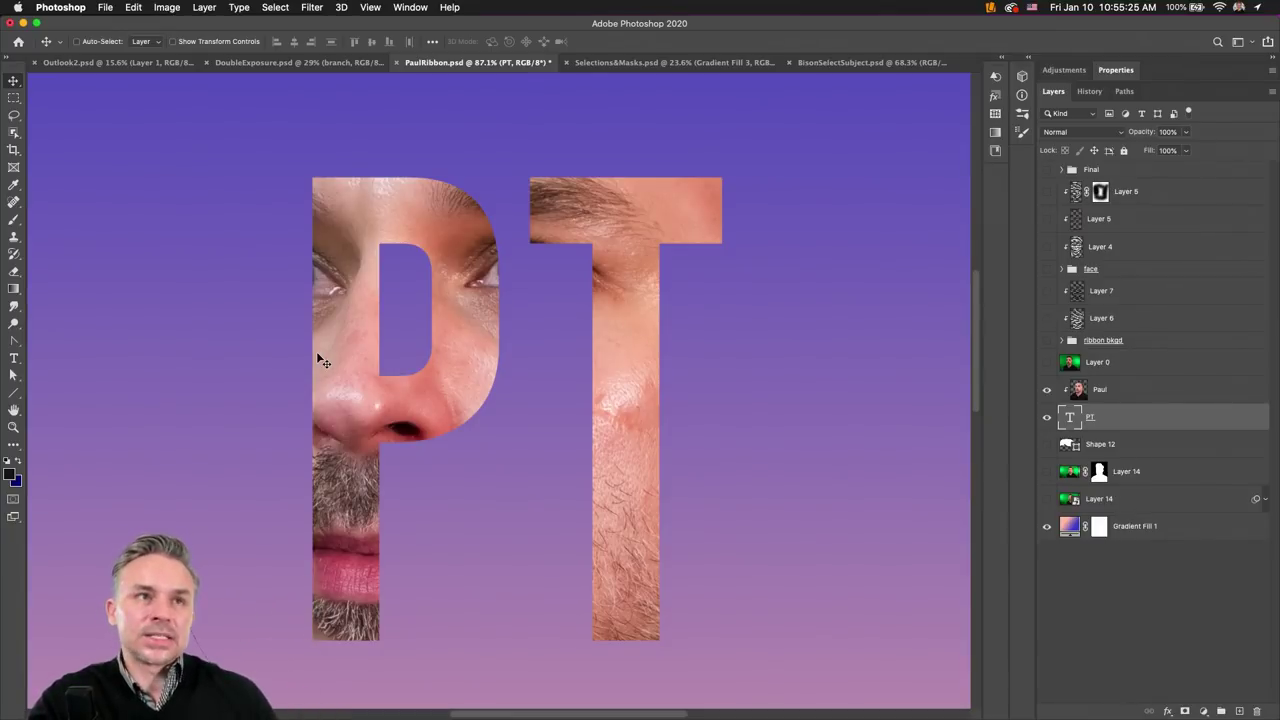
pyautogui.moveTo(320, 354); pyautogui.dragTo(264, 186)
pyautogui.moveTo(117, 200); pyautogui.dragTo(228, 386)
pyautogui.moveTo(454, 400)
pyautogui.mouseDown()
pyautogui.moveTo(345, 435)
pyautogui.moveTo(410, 410)
pyautogui.moveTo(557, 422)
pyautogui.moveTo(371, 330)
pyautogui.moveTo(437, 390)
pyautogui.mouseUp()
# - Insert an R between the P and the T of the clipping text
pyautogui.click(13, 360)
pyautogui.click(560, 310)
pyautogui.write('R')
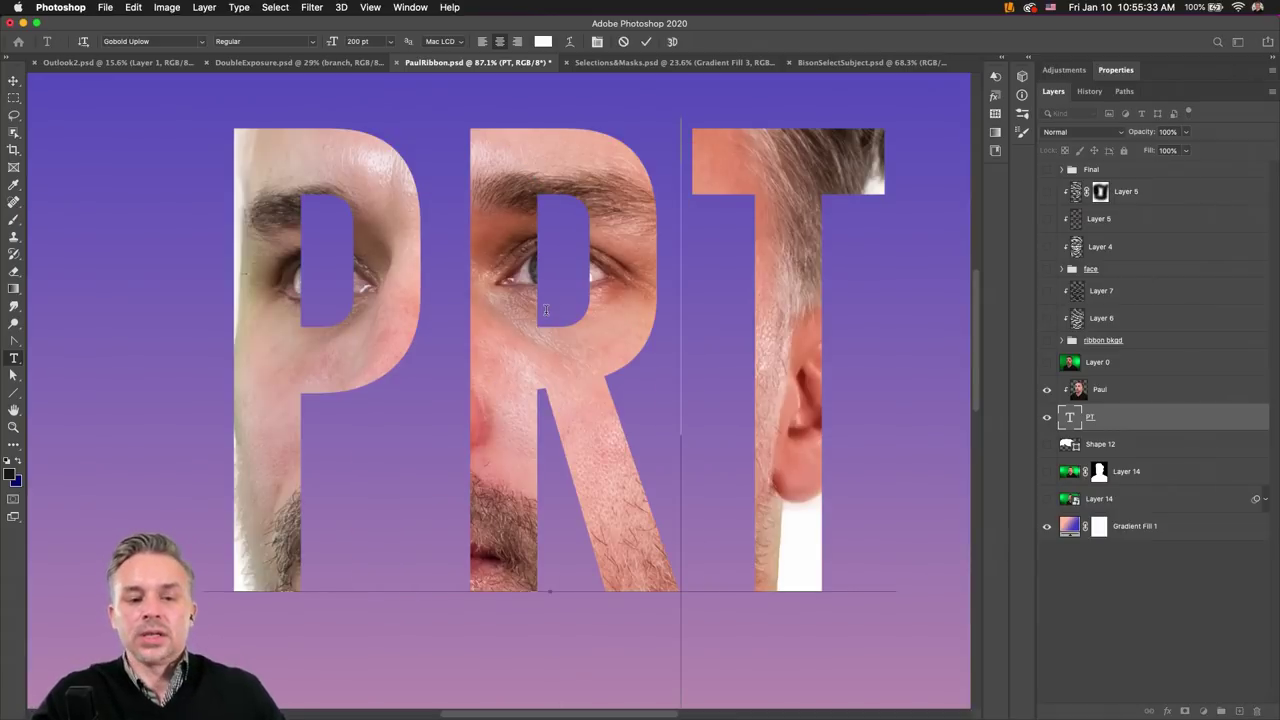
# - Tighten the tracking of the whole PRT text until its letters overlap, and center the letters over the eyes and nose
pyautogui.press('super+a')
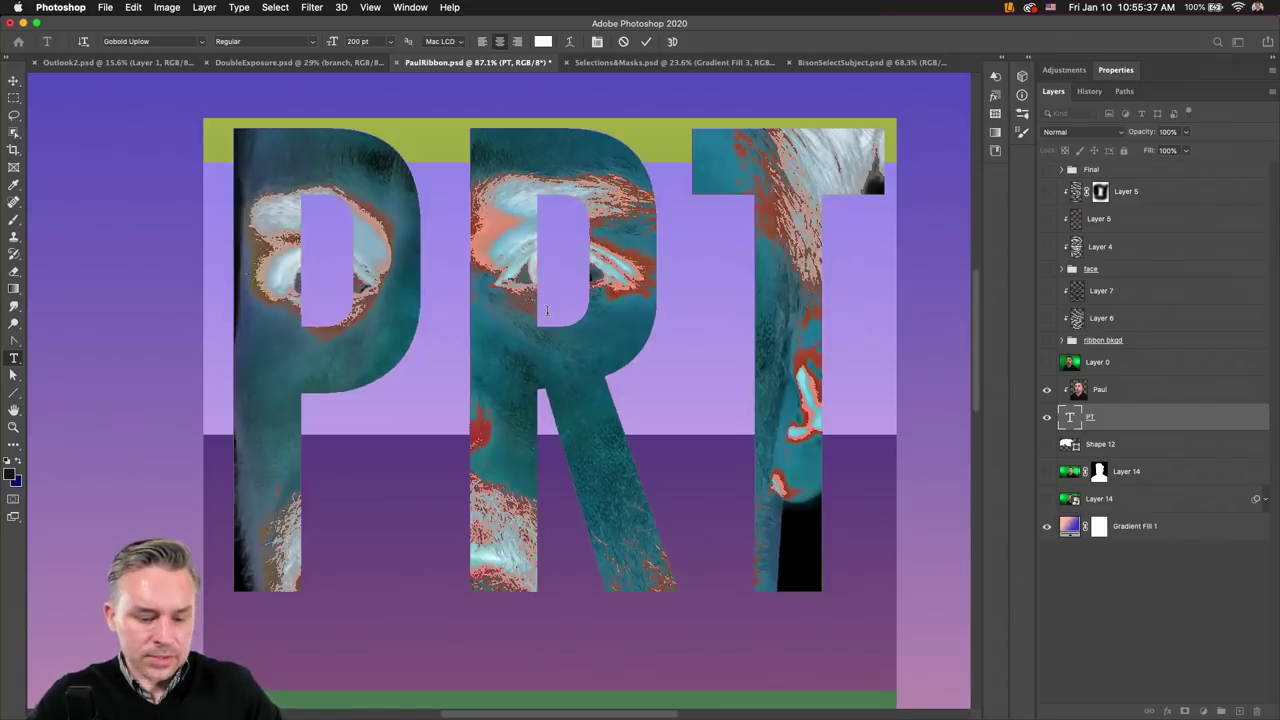
pyautogui.hotkey('alt', 'Left')
pyautogui.hotkey('alt', 'Left')
pyautogui.hotkey('alt', 'Left')
pyautogui.hotkey('alt', 'Left')
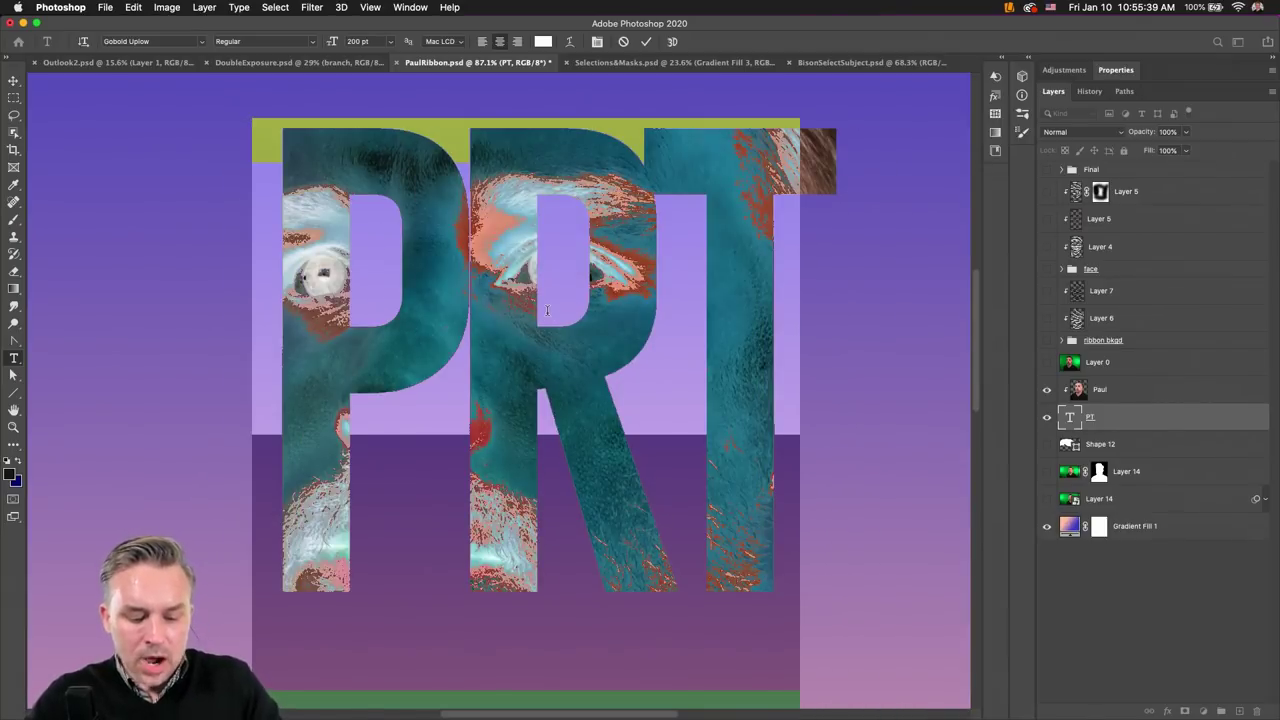
pyautogui.hotkey('alt', 'Left')
pyautogui.hotkey('alt', 'Left')
pyautogui.hotkey('alt', 'Left')
pyautogui.hotkey('alt', 'Left')
pyautogui.hotkey('alt', 'Right')
pyautogui.hotkey('alt', 'Right')
pyautogui.hotkey('alt', 'Right')
pyautogui.hotkey('alt', 'Right')
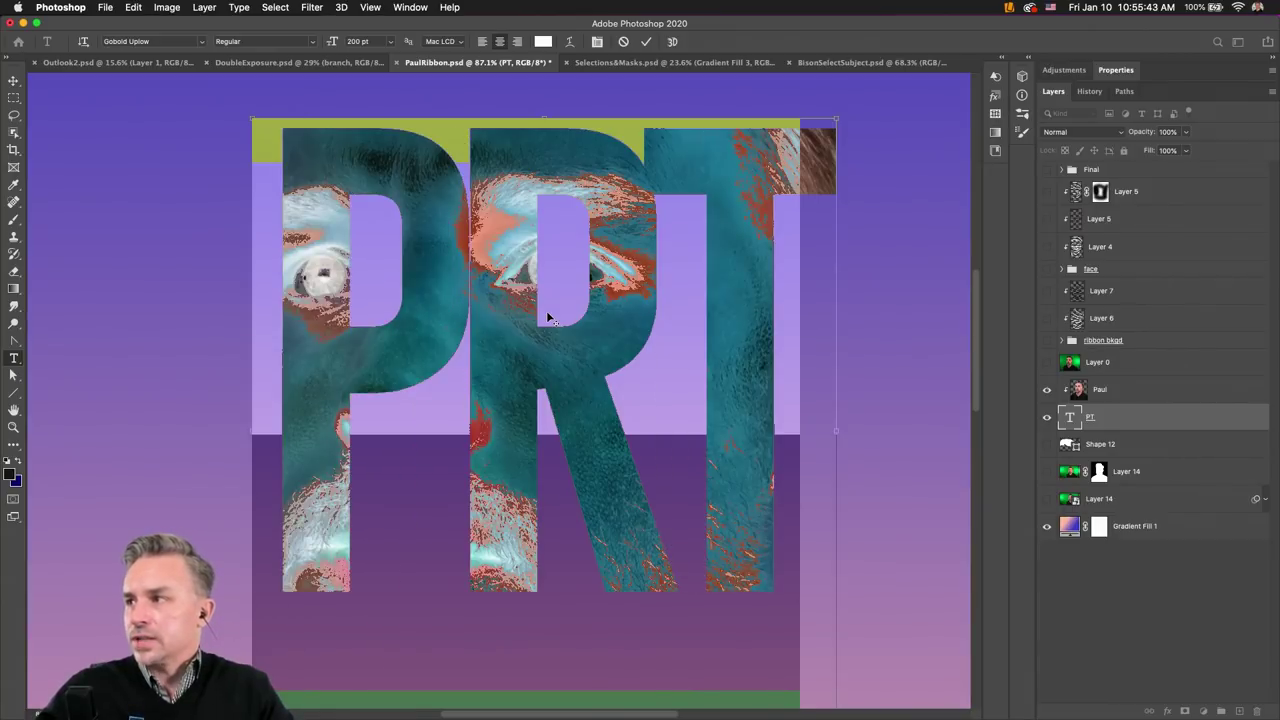
pyautogui.hotkey('alt', 'Left')
pyautogui.hotkey('alt', 'Left')
pyautogui.hotkey('alt', 'Left')
pyautogui.hotkey('alt', 'Left')
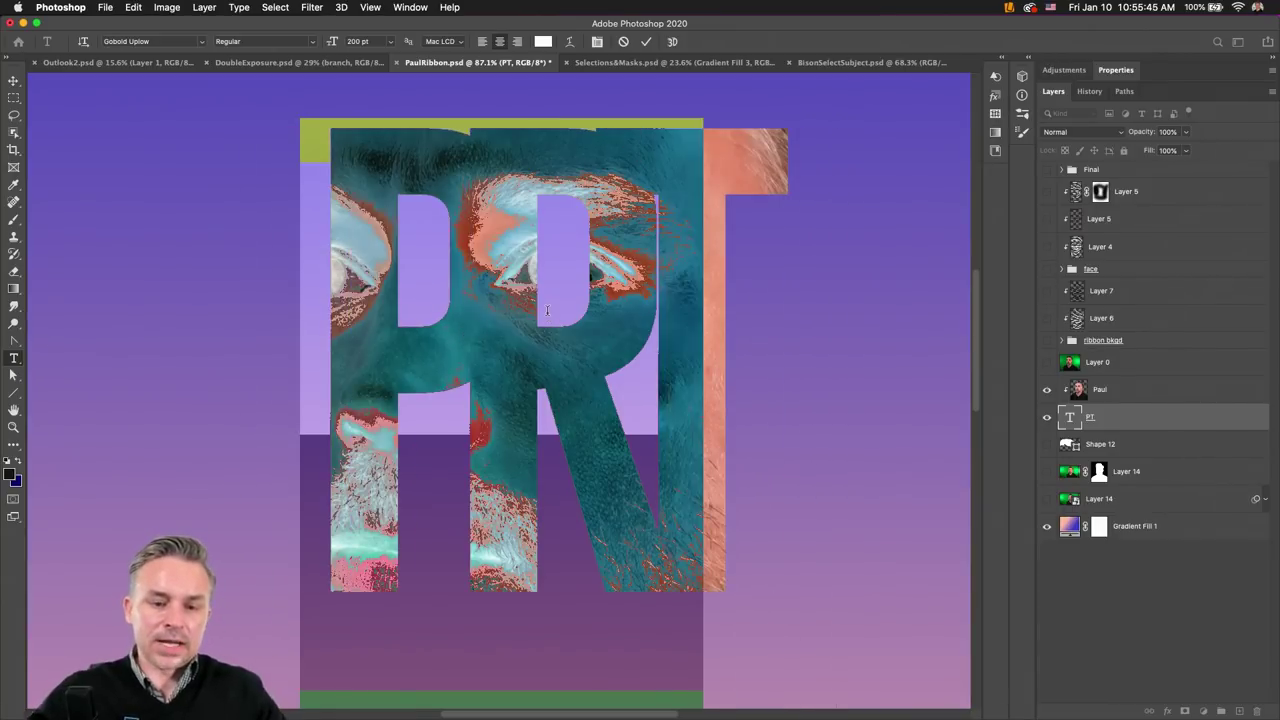
pyautogui.press('super+Return')
pyautogui.moveTo(379, 313); pyautogui.dragTo(333, 308)
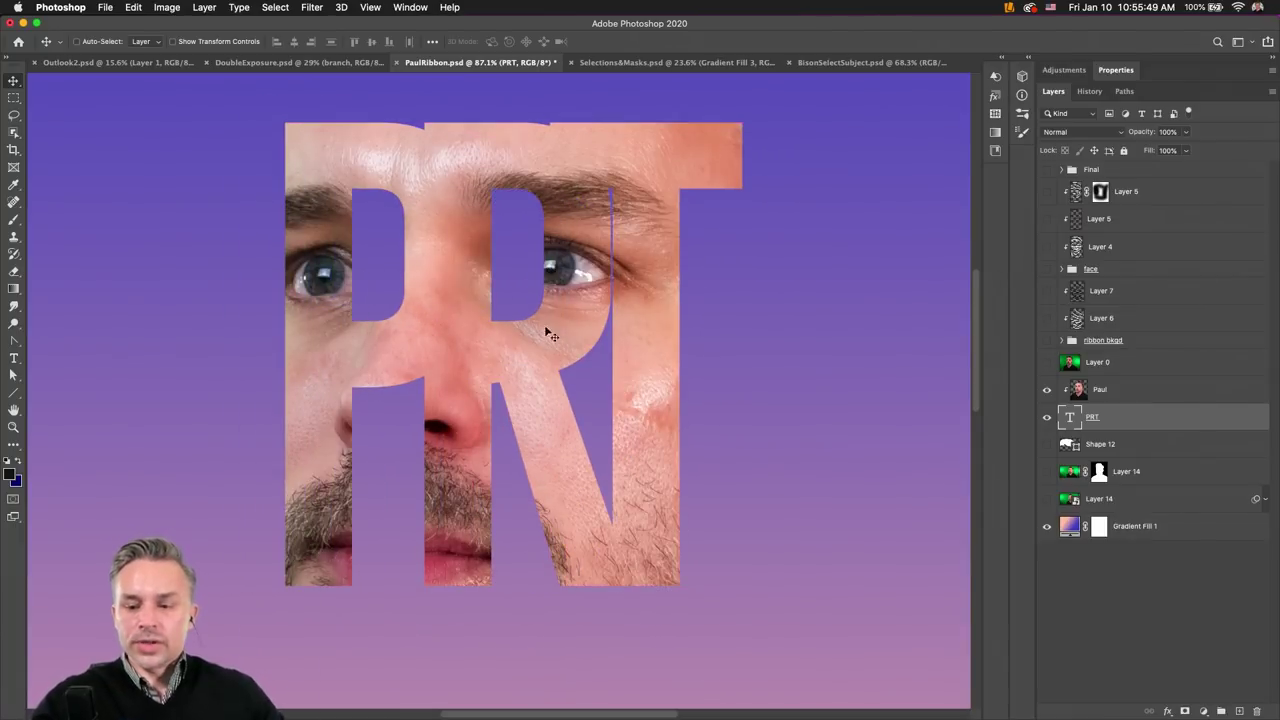
# - Add a pink-to-blue gradient fill layer above the portrait and clip it to the PRT text
pyautogui.click(1200, 392)
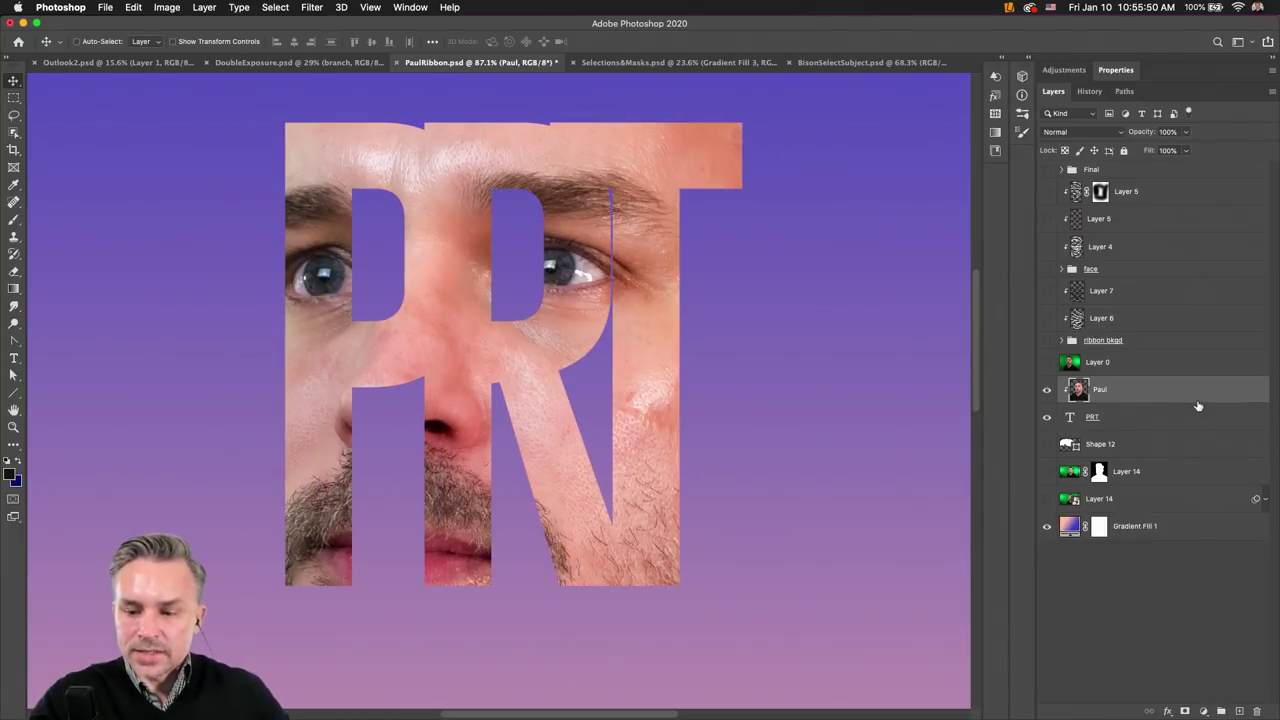
pyautogui.click(1003, 62)
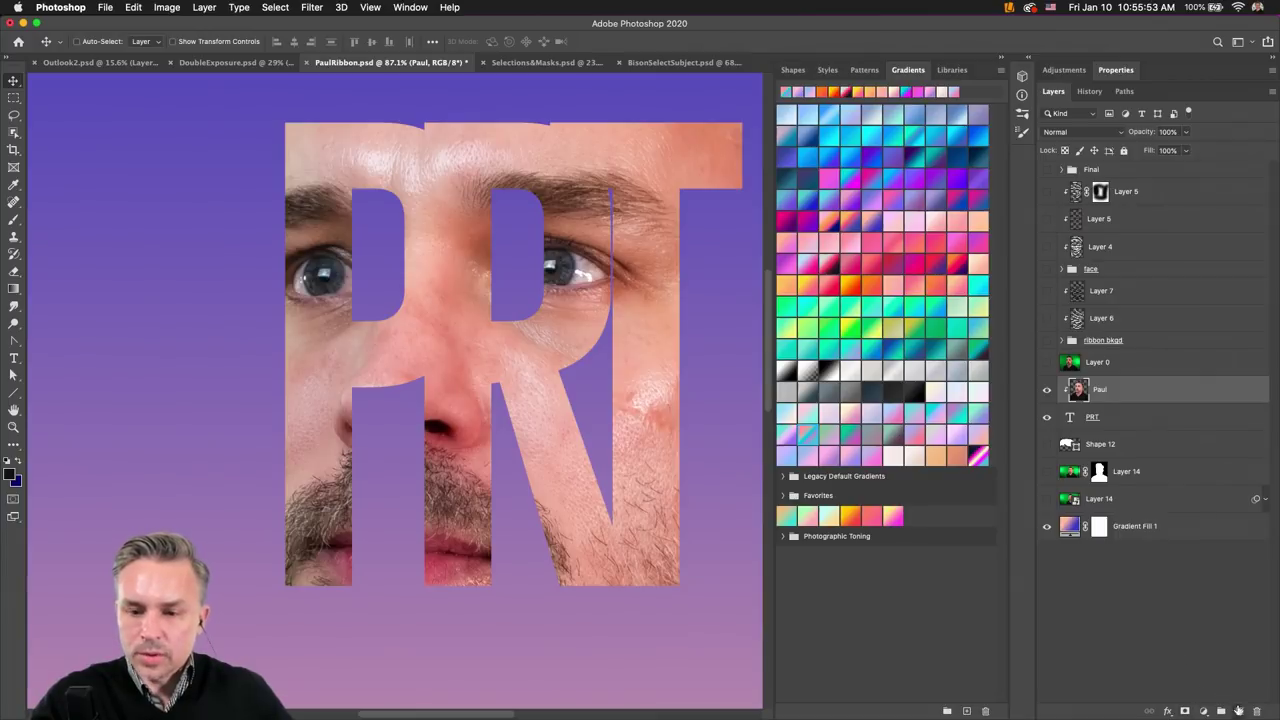
pyautogui.click(1239, 711)
pyautogui.click(870, 178)
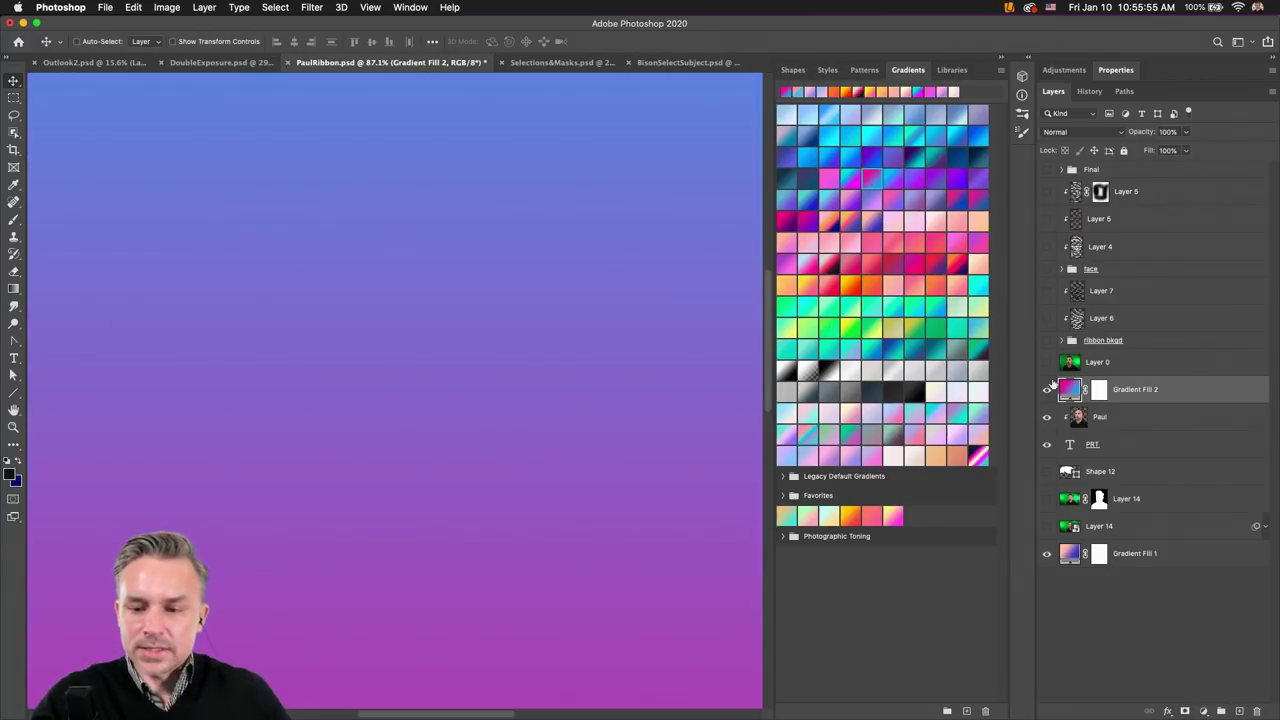
pyautogui.keyDown('alt'); pyautogui.click(1130, 402); pyautogui.keyUp('alt')
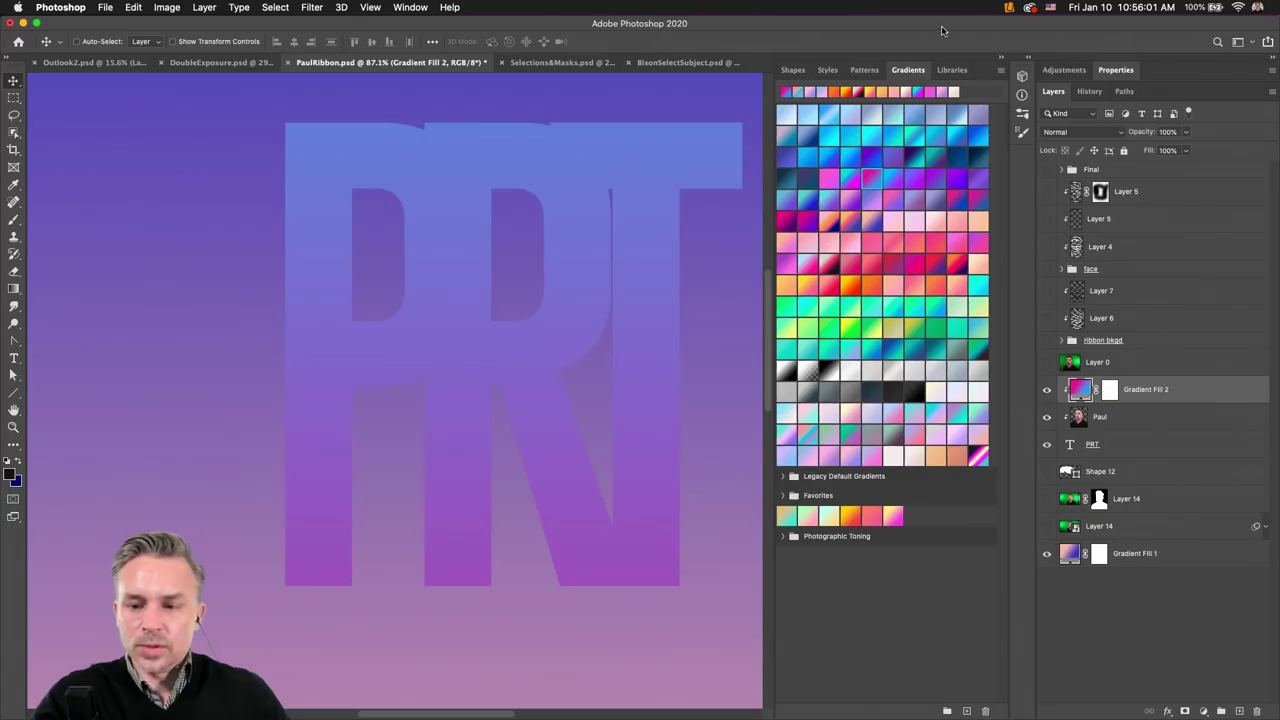
# - Set the clipped gradient fill to Overlay and, after trying other presets, apply the orange-pink-purple gradient
pyautogui.click(1094, 131)
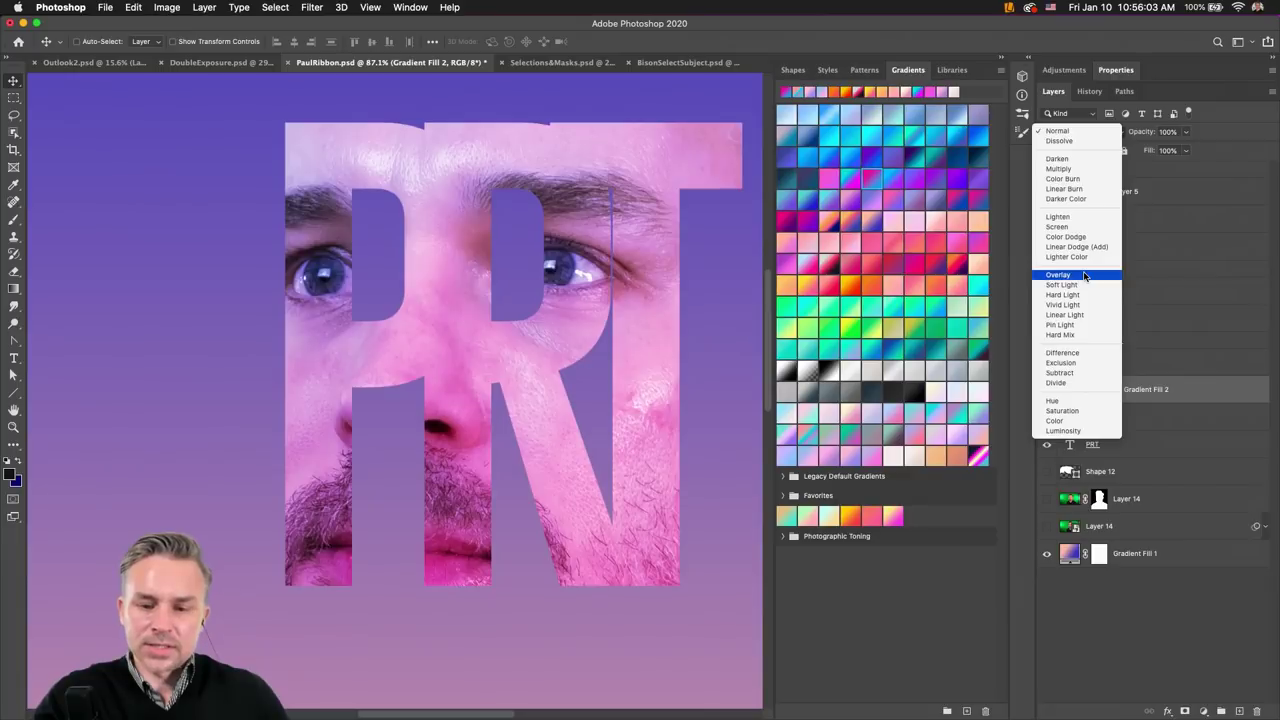
pyautogui.click(1085, 275)
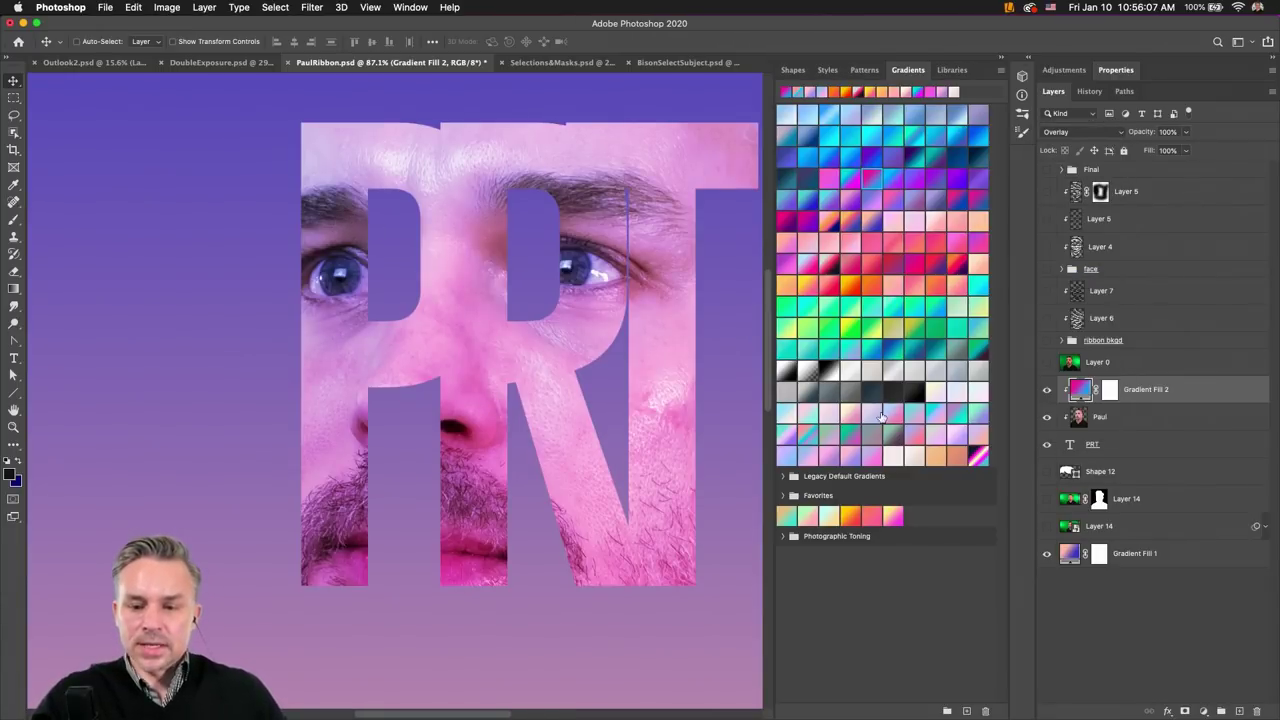
pyautogui.click(856, 336)
pyautogui.click(861, 286)
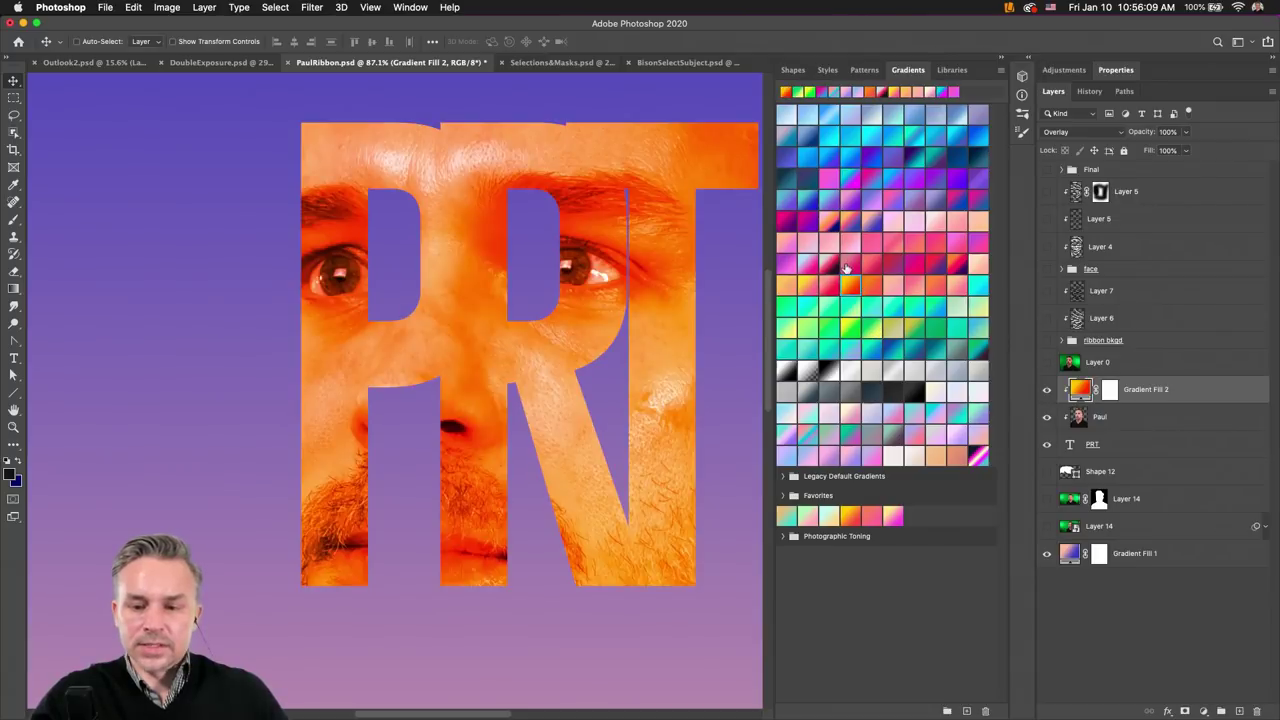
pyautogui.click(850, 245)
pyautogui.click(849, 222)
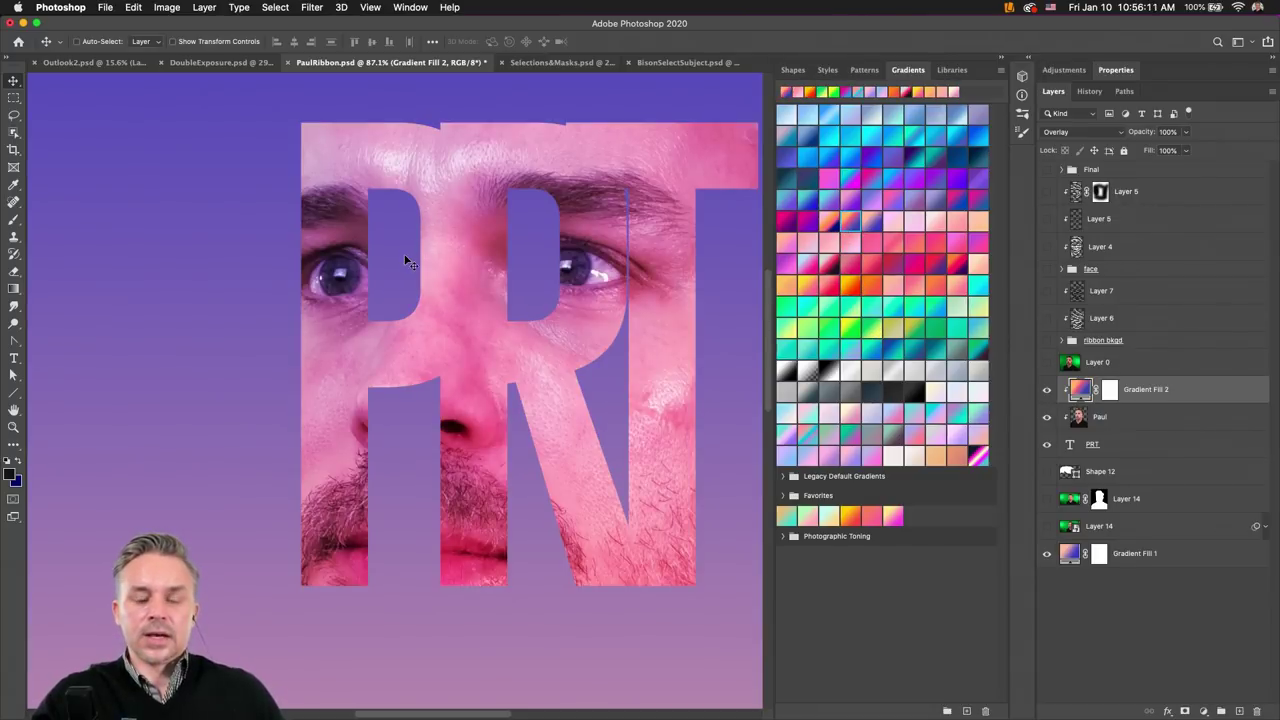
pyautogui.scroll(-3, 406, 257)
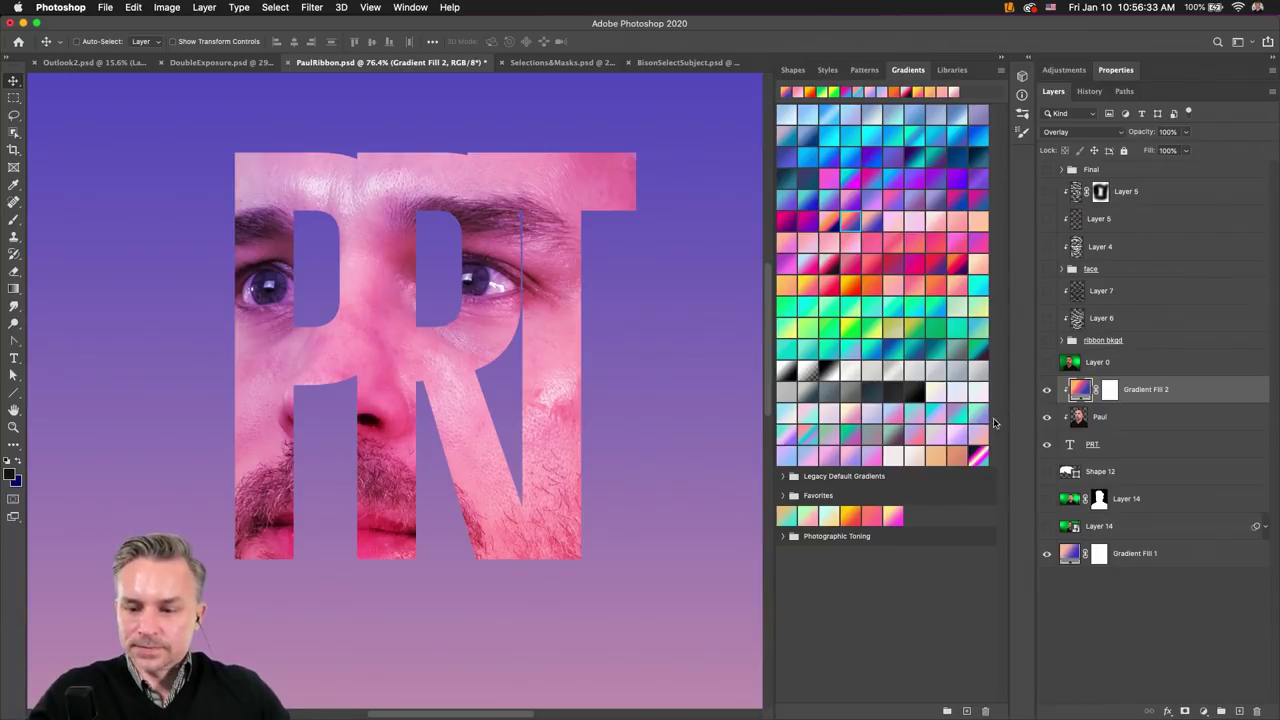
# - Release the upper gradient fill from the clipping group, and clip the portrait to Shape 12 instead of the PRT text, hiding that text
pyautogui.moveTo(1155, 405)
pyautogui.mouseDown()
pyautogui.moveTo(1168, 400)
pyautogui.moveTo(1160, 411)
pyautogui.mouseUp()
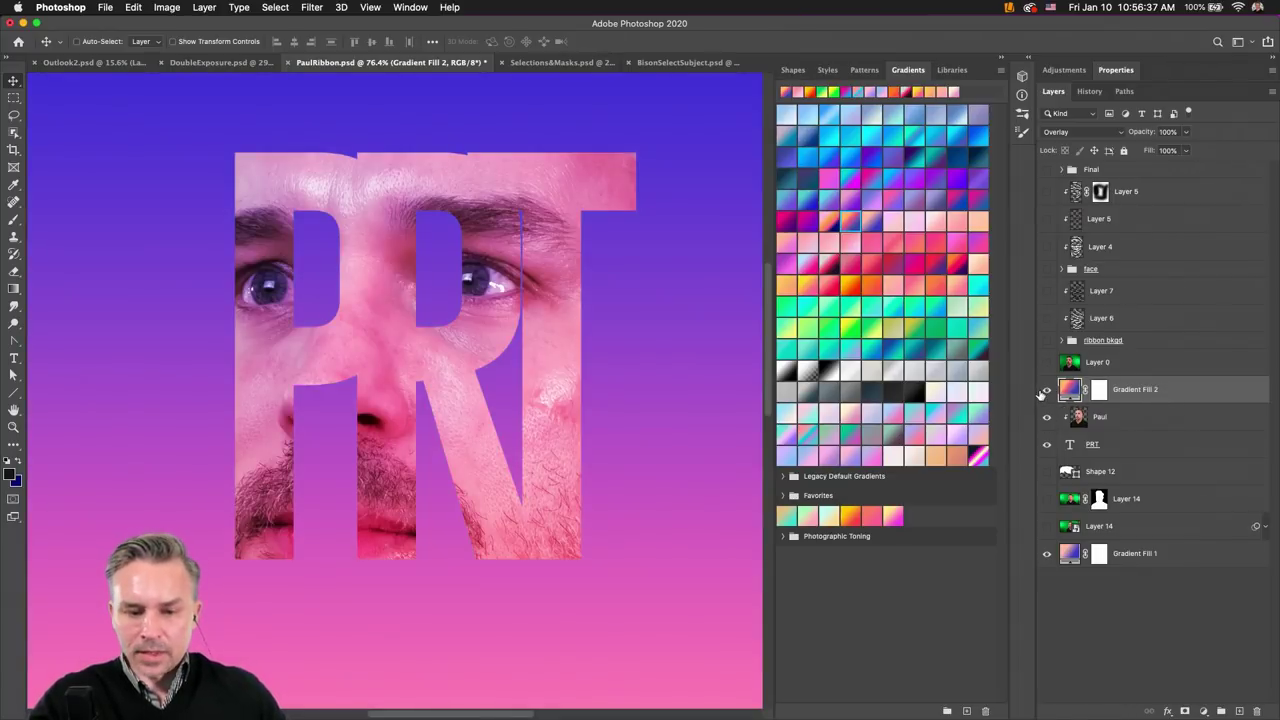
pyautogui.moveTo(1100, 471); pyautogui.dragTo(1090, 443)
pyautogui.click(1047, 471)
pyautogui.click(1047, 444)
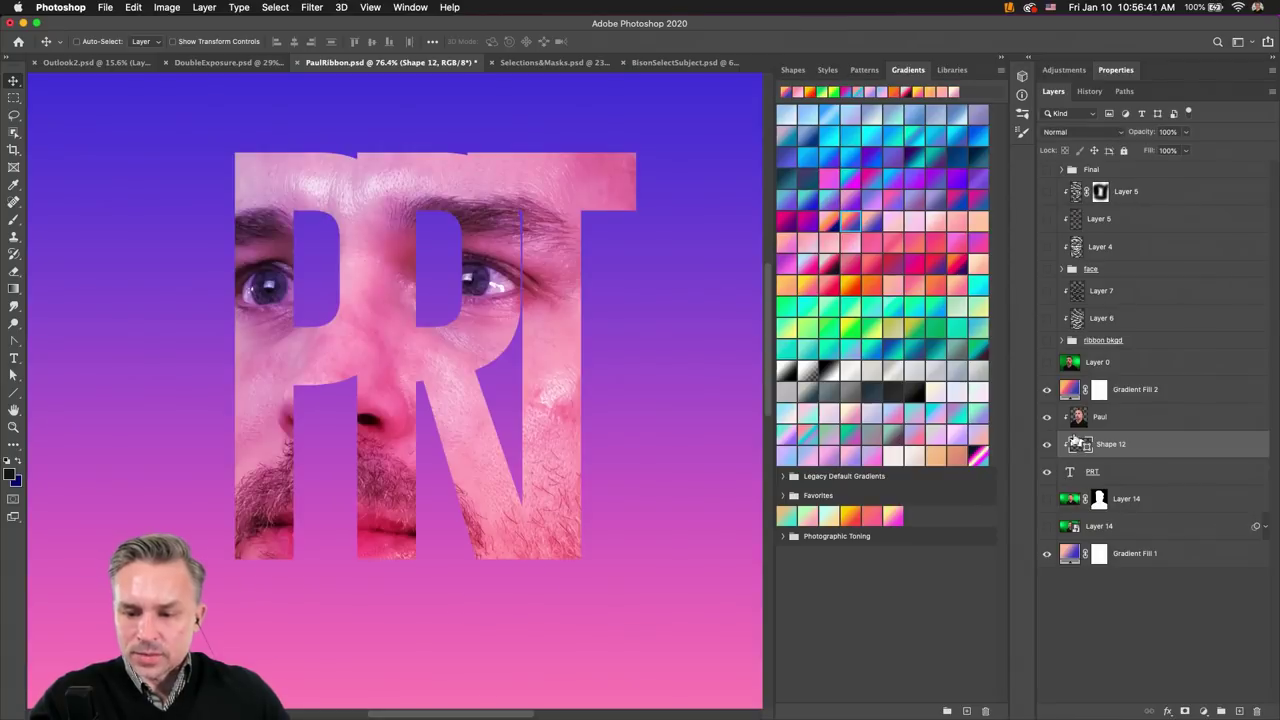
pyautogui.keyDown('alt'); pyautogui.click(1090, 430); pyautogui.keyUp('alt')
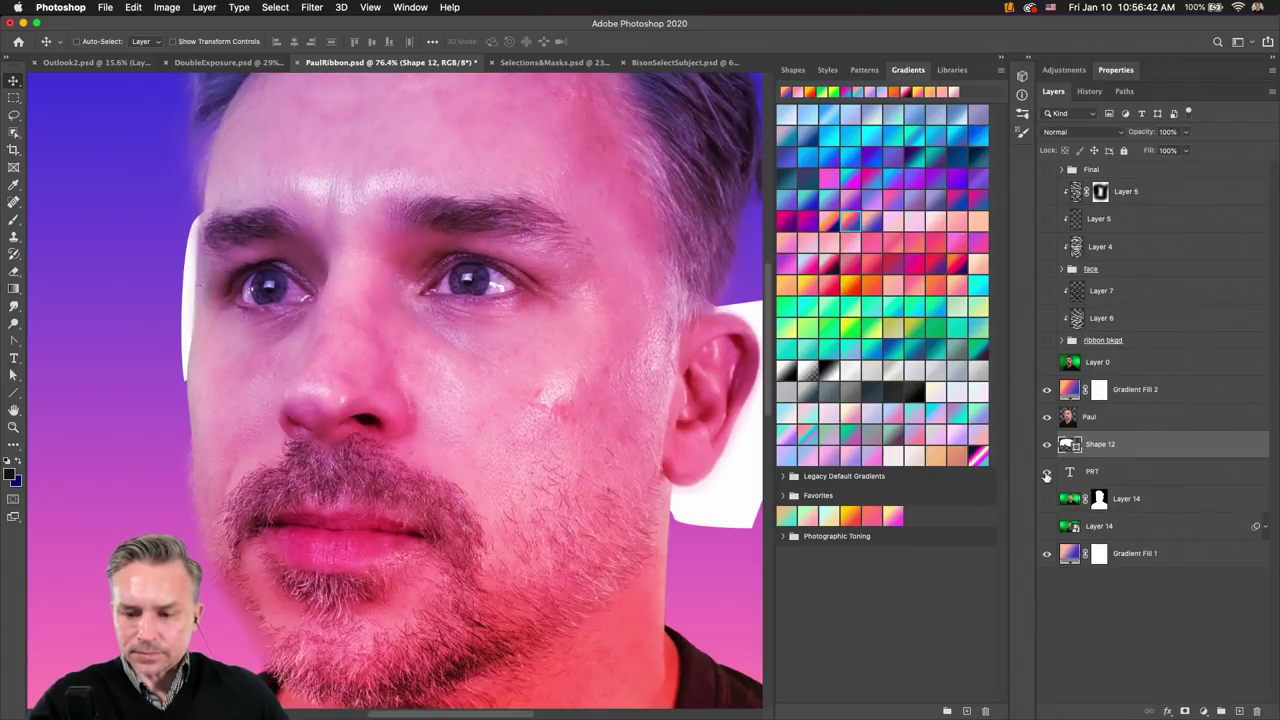
pyautogui.keyDown('alt'); pyautogui.click(1100, 430); pyautogui.keyUp('alt')
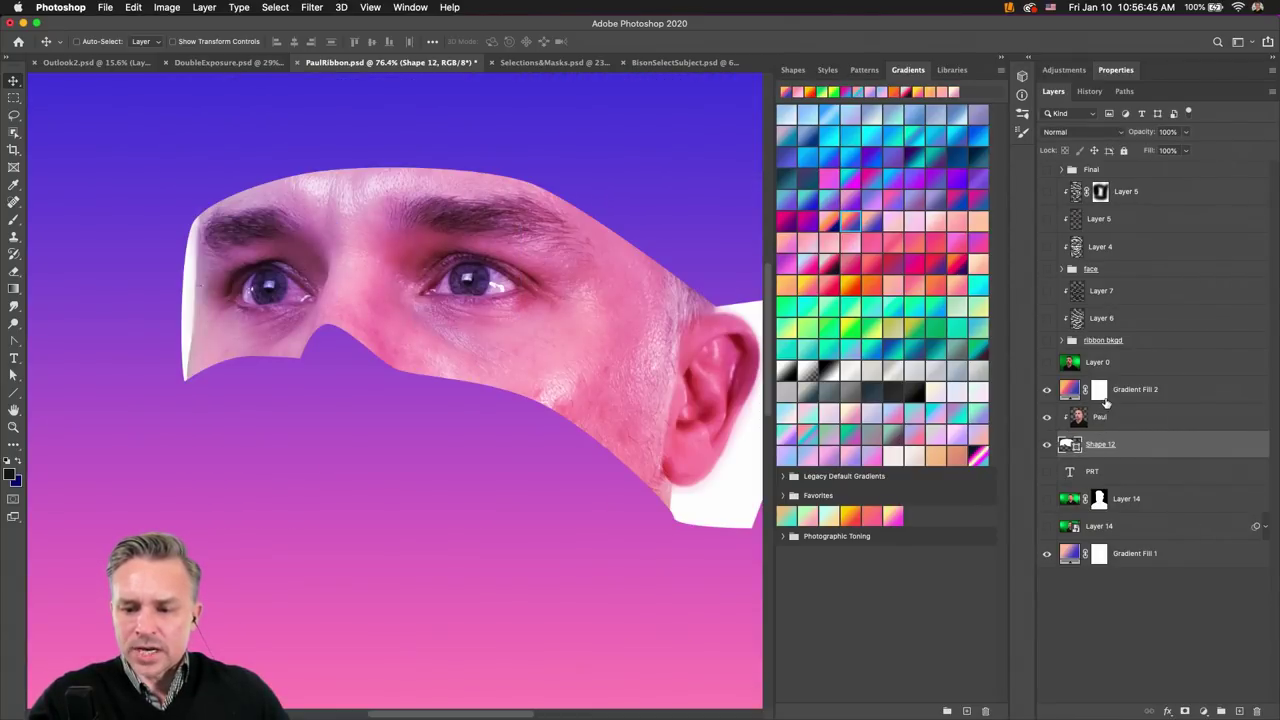
pyautogui.press('super+0')
pyautogui.click(1106, 416)
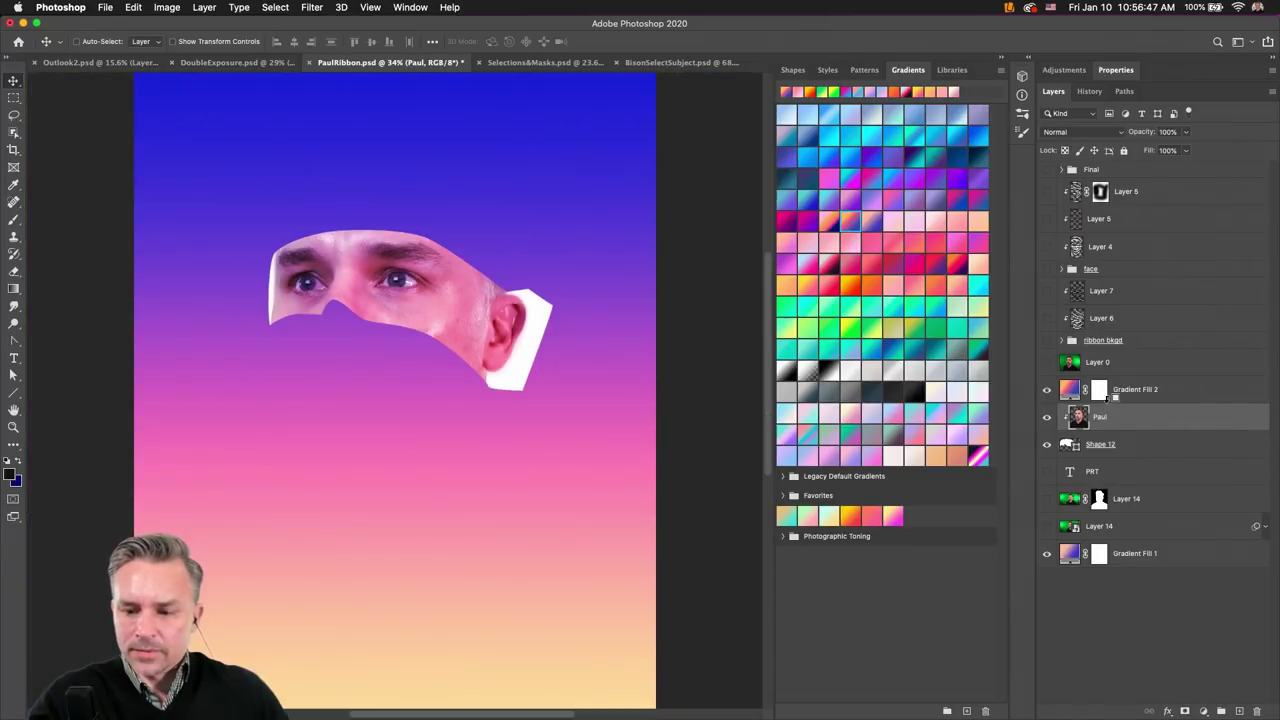
# - Clip Gradient Fill 2 to the Shape 12 clipping group again, and reselect the portrait layer
pyautogui.keyDown('alt'); pyautogui.click(1108, 402); pyautogui.keyUp('alt')
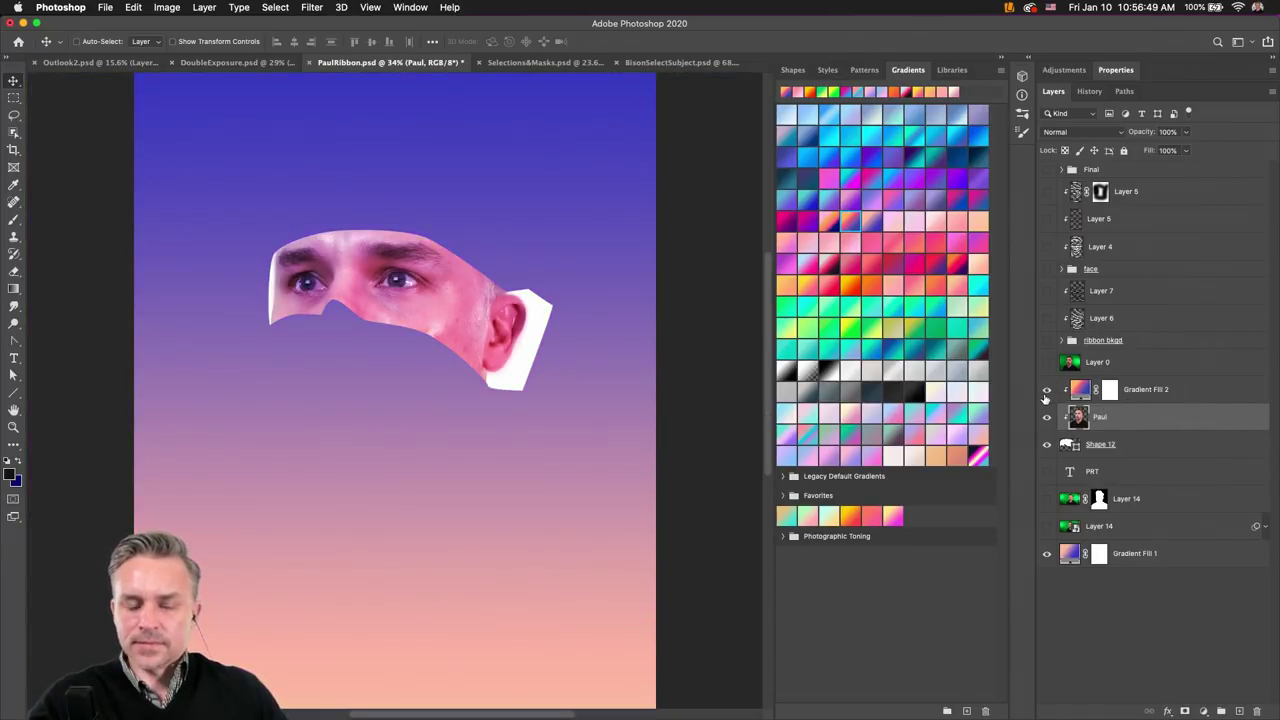
pyautogui.press('super+plus')
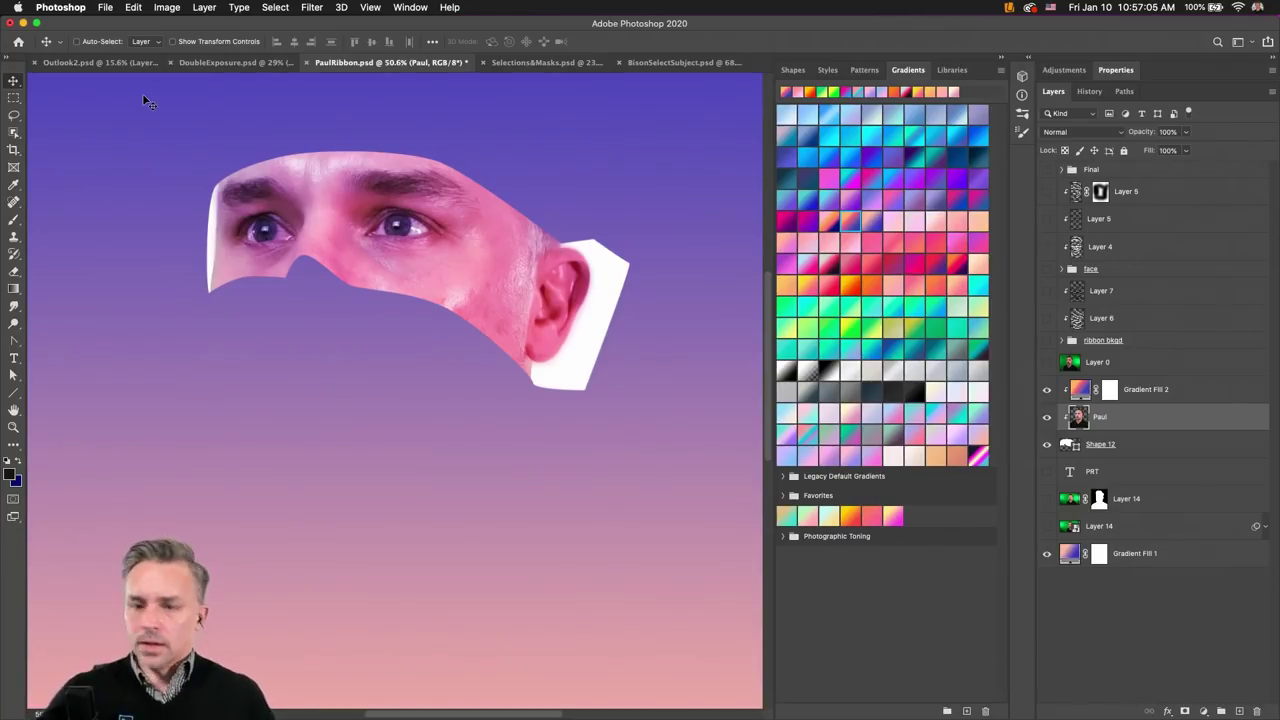
pyautogui.moveTo(120, 221); pyautogui.dragTo(164, 312)
pyautogui.click(1115, 396)
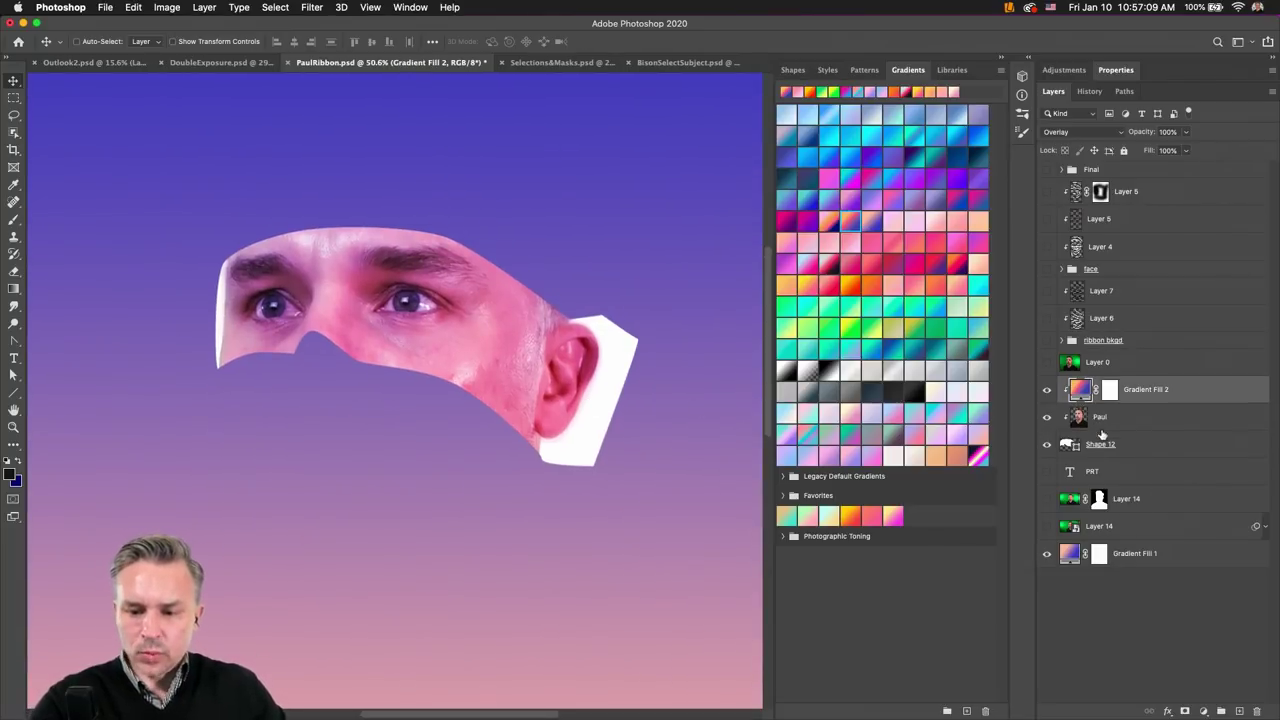
pyautogui.click(1120, 425)
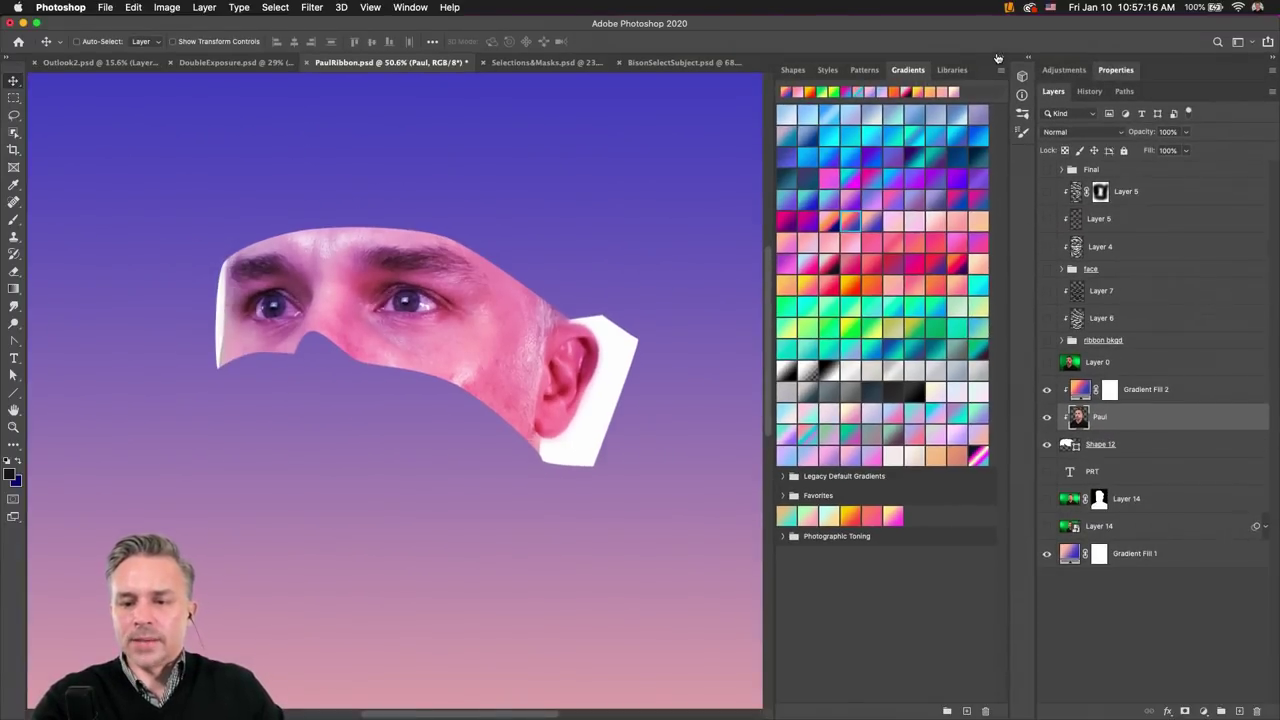
# - Collapse the gradient presets, and float the Layers panel over the canvas at a larger size with the portrait layer selected
pyautogui.click(999, 57)
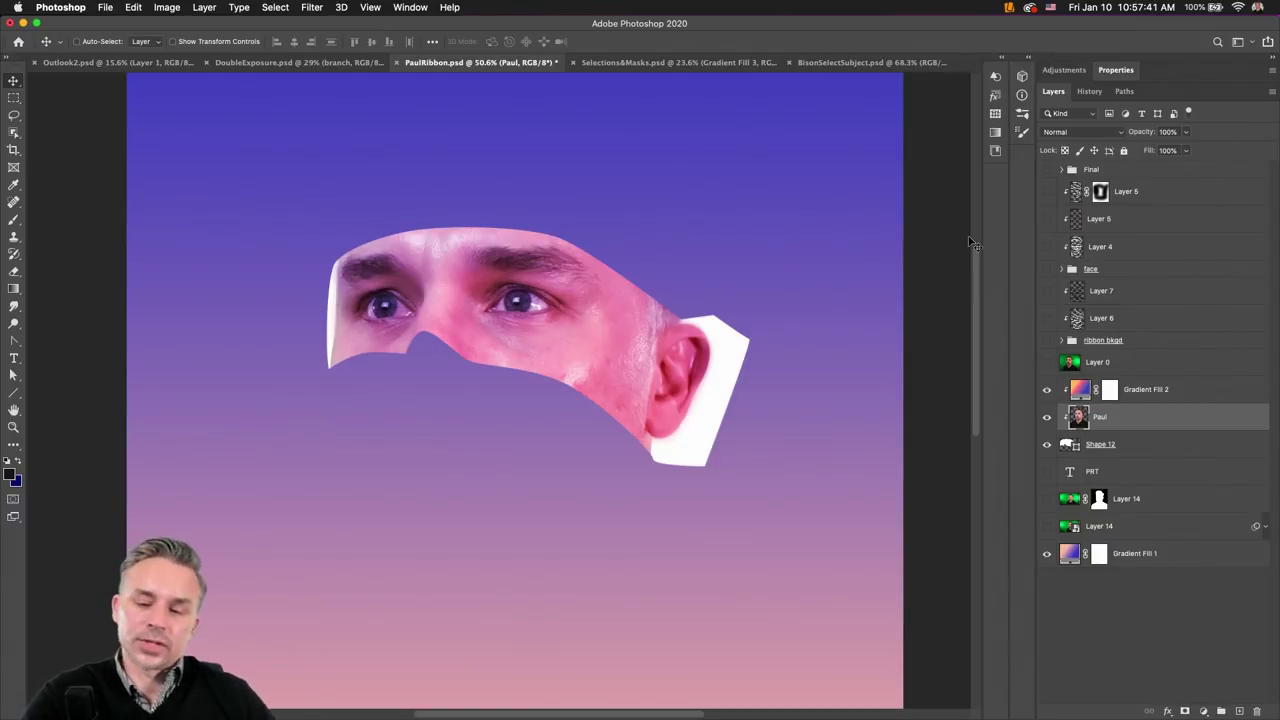
pyautogui.click(1158, 395)
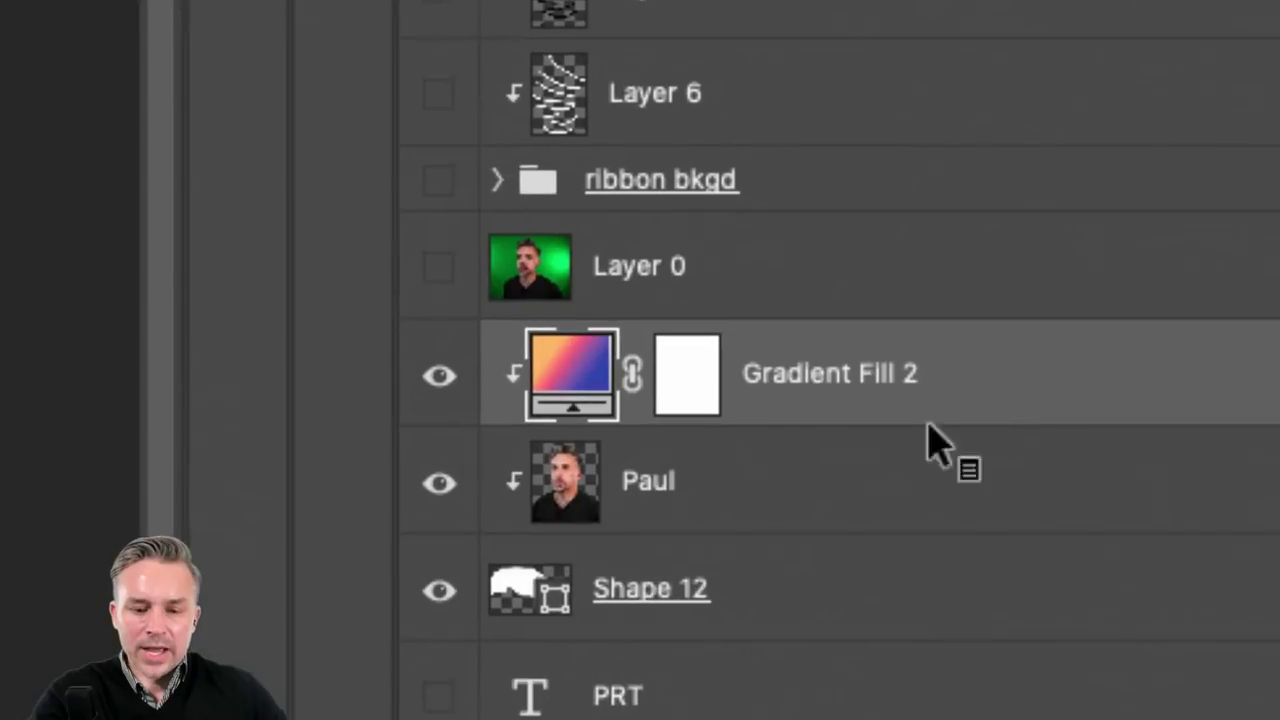
pyautogui.click(672, 480)
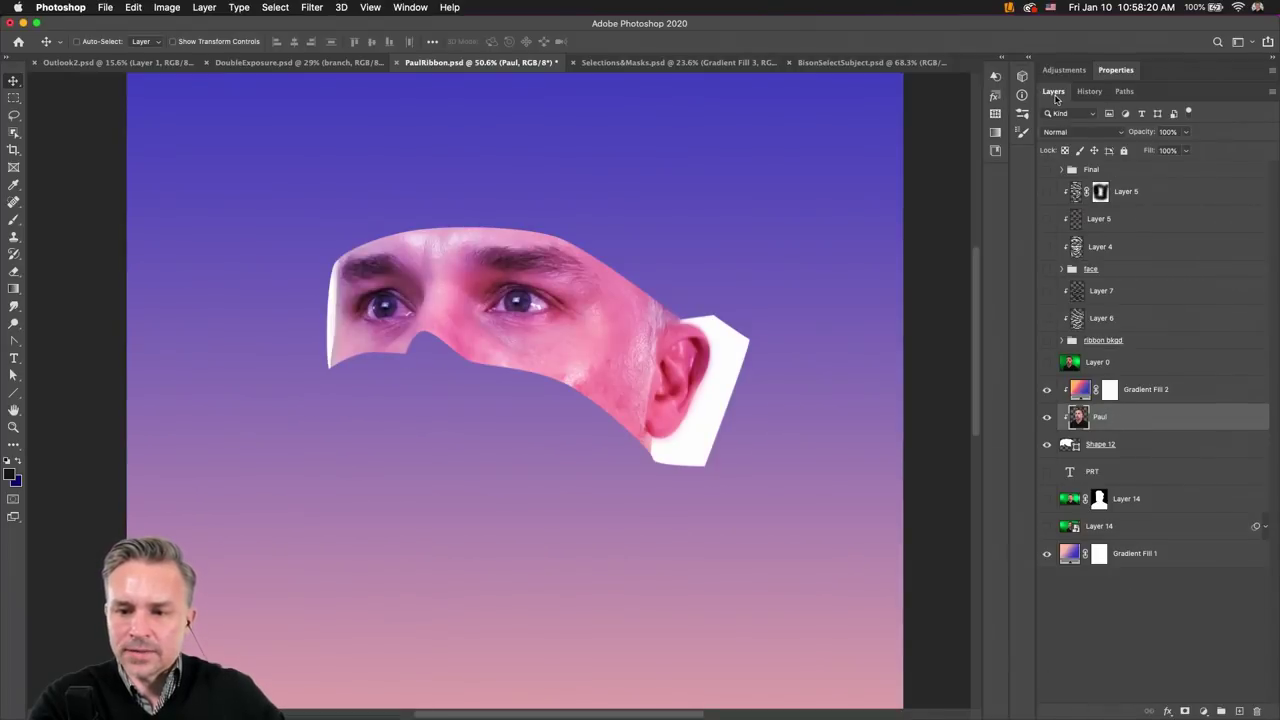
pyautogui.moveTo(1054, 92); pyautogui.dragTo(822, 167)
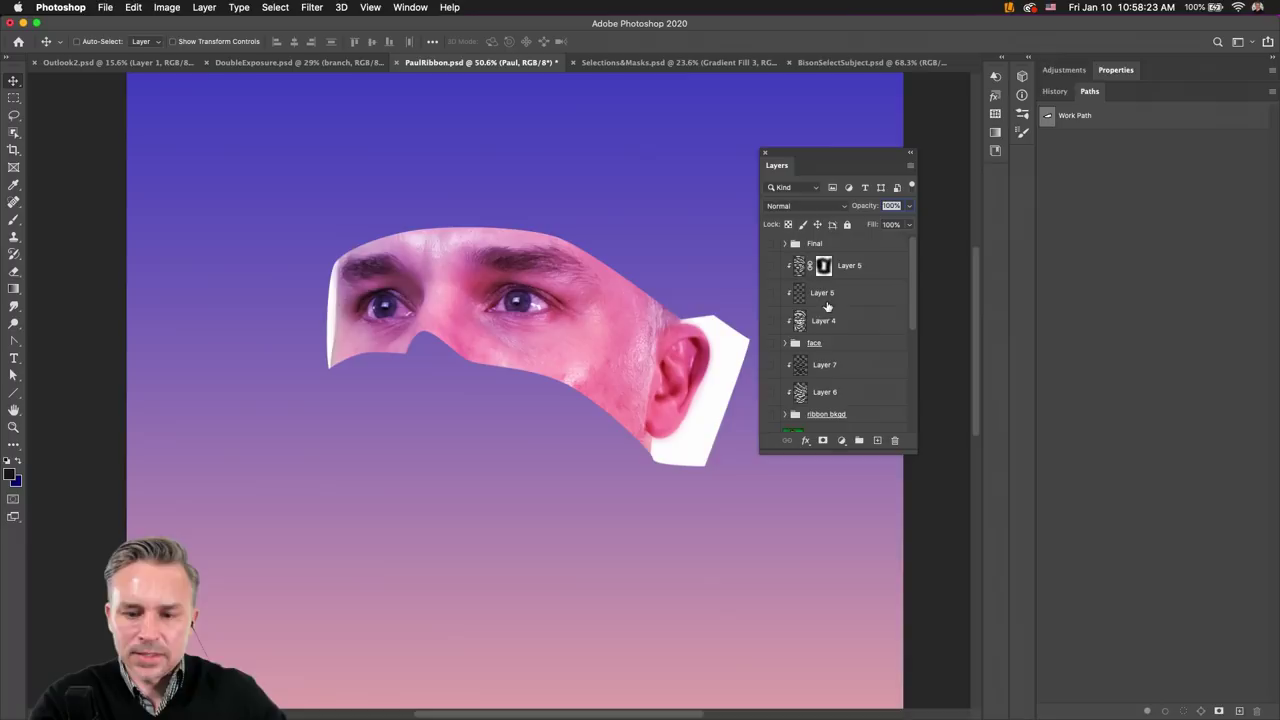
pyautogui.moveTo(916, 454); pyautogui.dragTo(943, 516)
pyautogui.scroll(-5, 855, 422)
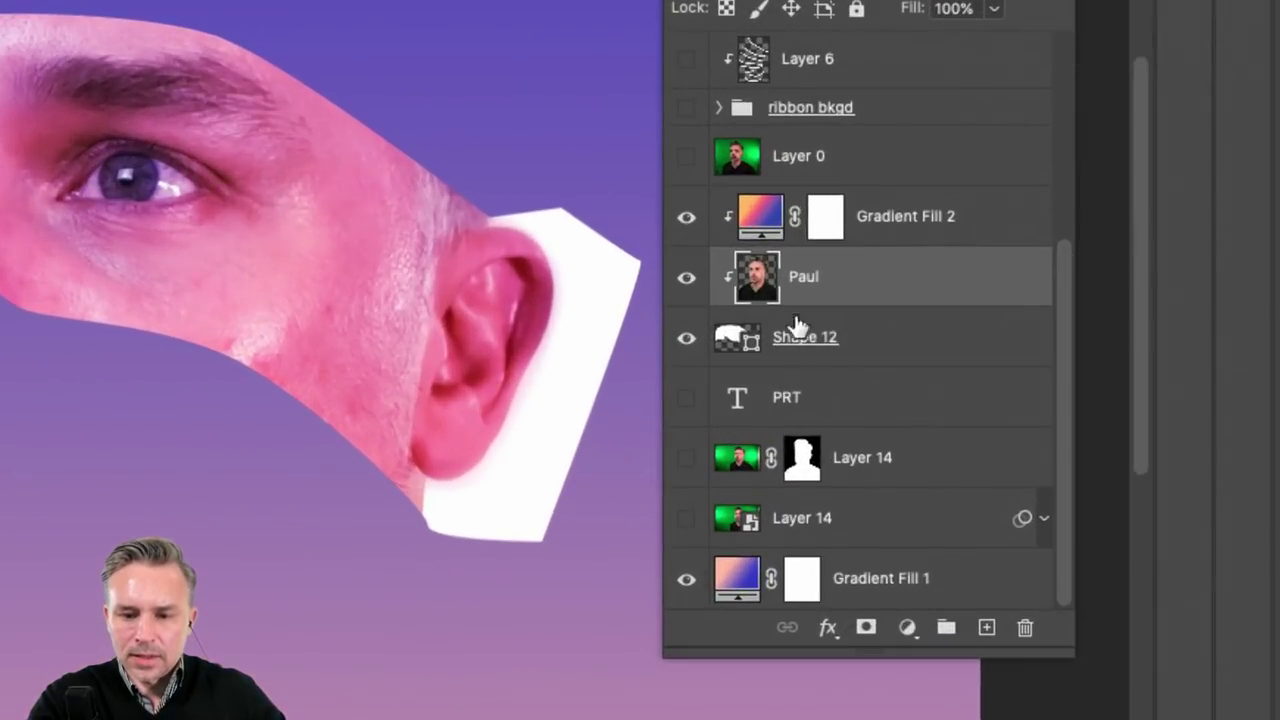
# - Duplicate the portrait layer above the original and release the copy from the Shape 12 clipping group
pyautogui.moveTo(842, 301); pyautogui.dragTo(986, 630)
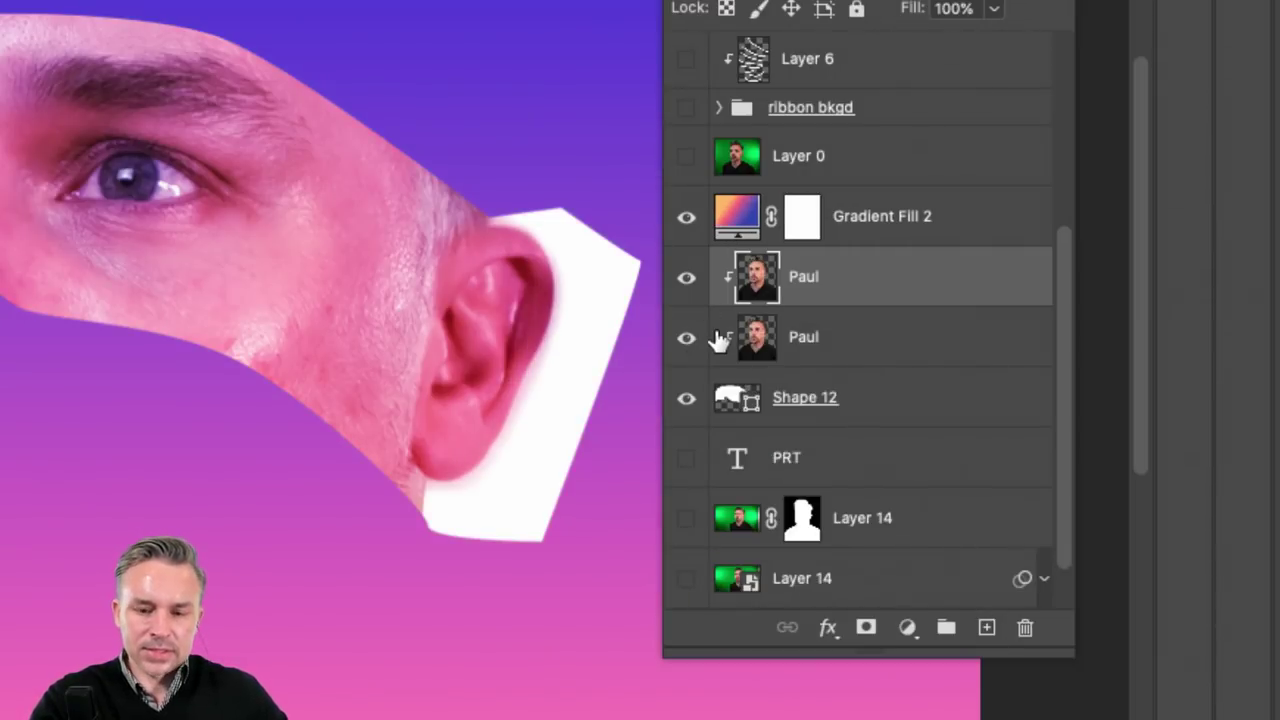
pyautogui.hotkey('ctrl', 'z')
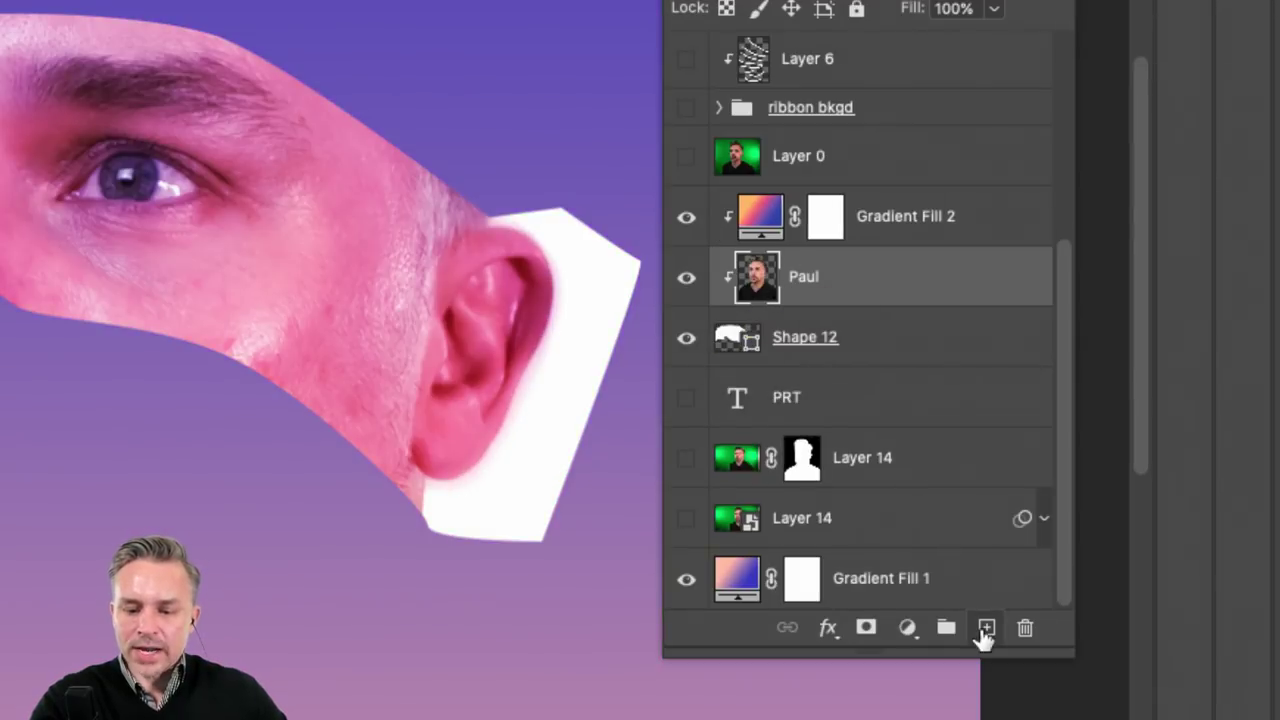
pyautogui.hotkey('ctrl', 'shift', 'z')
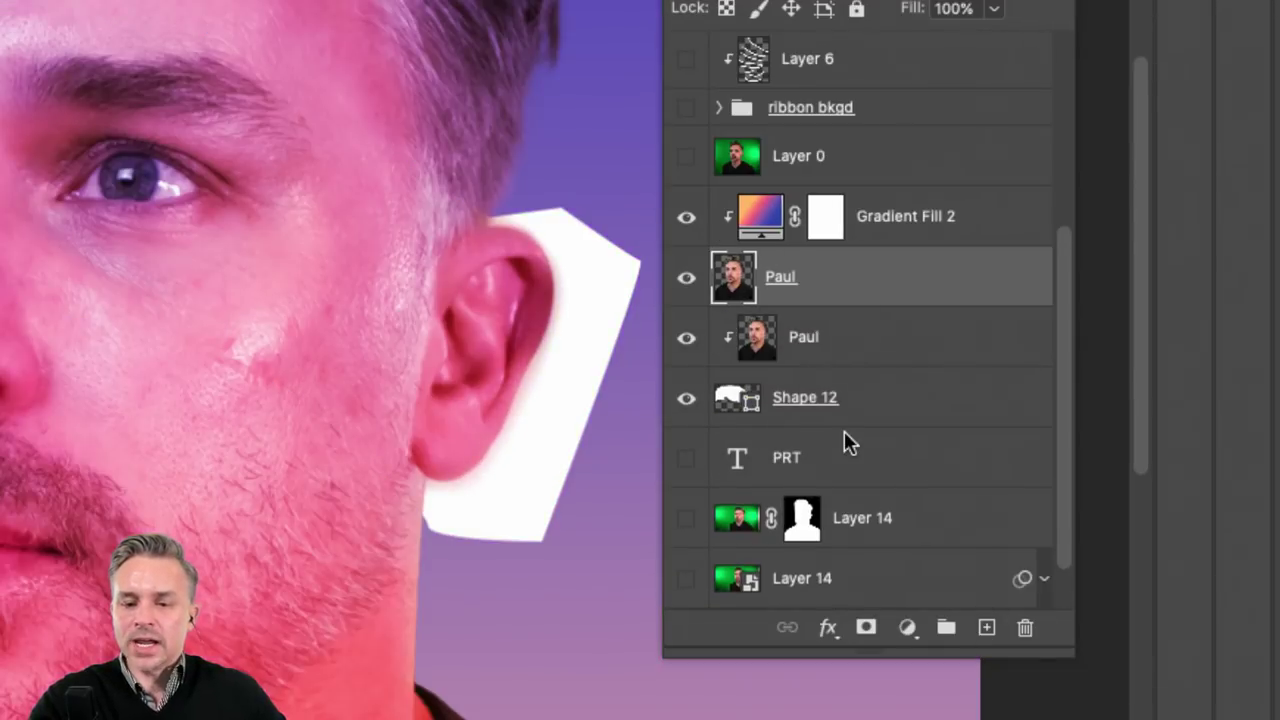
pyautogui.hotkey('ctrl', 'z')
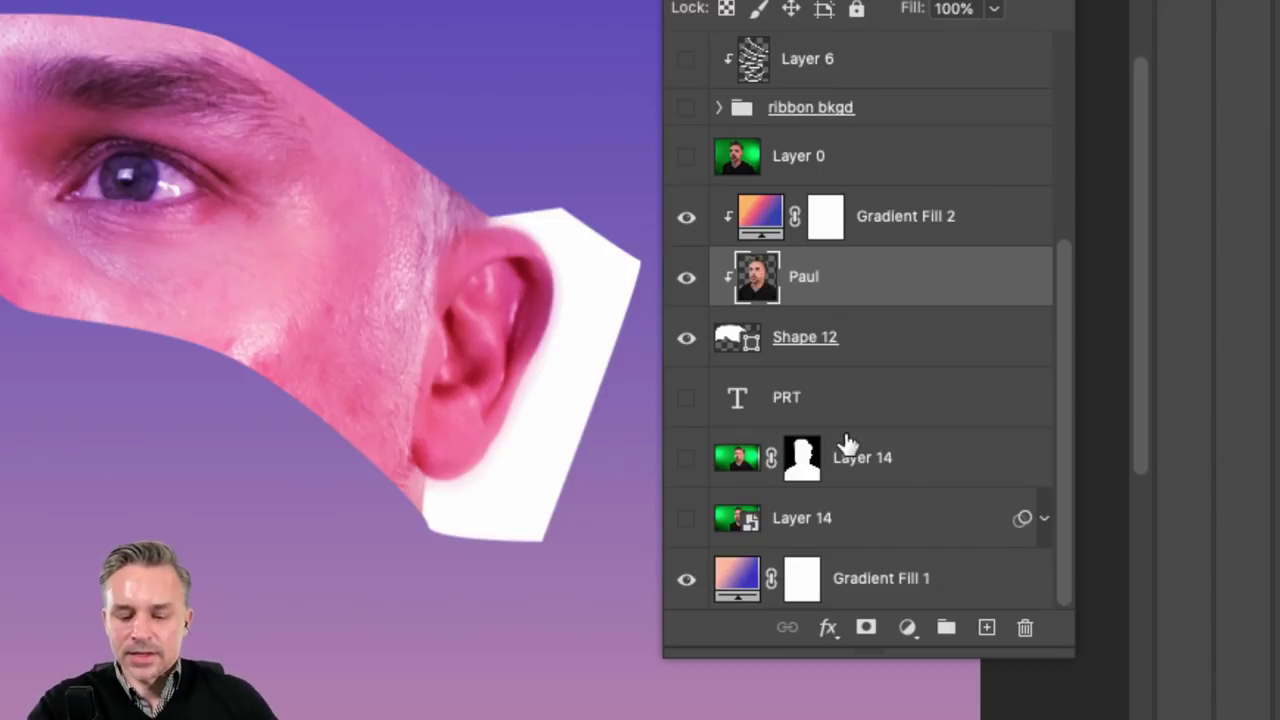
pyautogui.hotkey('ctrl', 'shift', 'z')
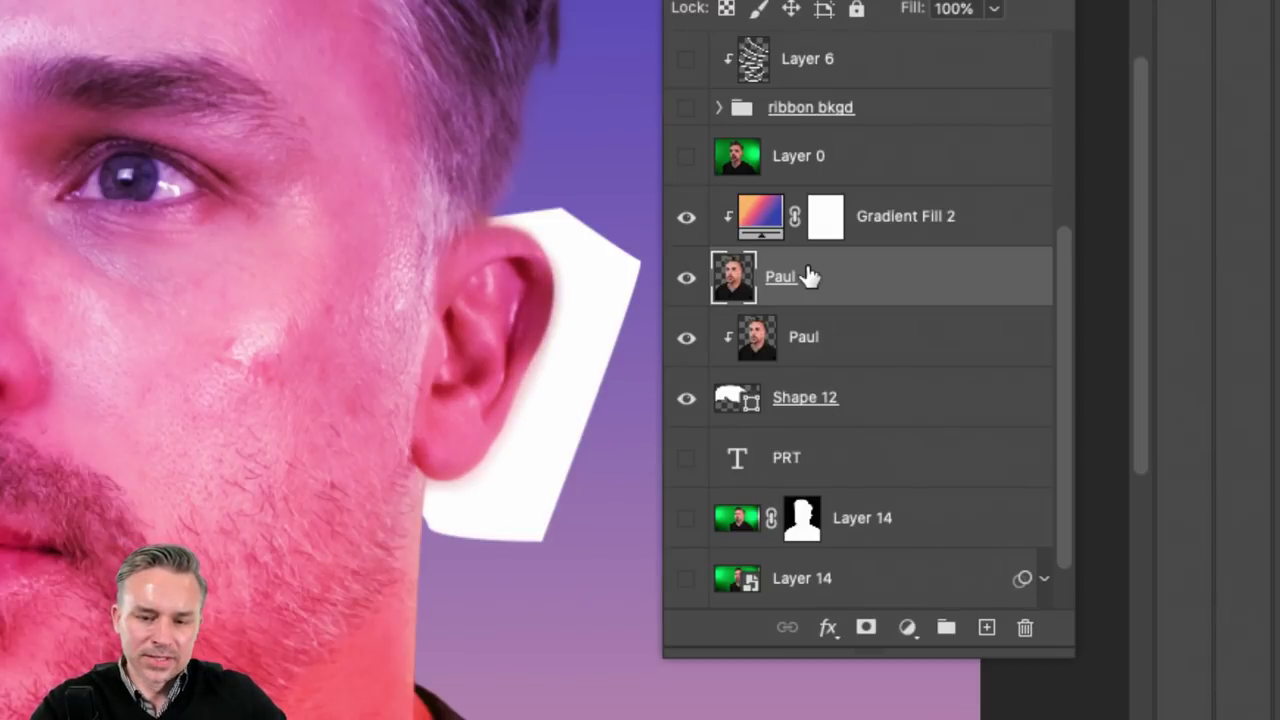
# - Move the portrait copy above Gradient Fill 2, then re-clip the gradient to Shape 12 and hide that whole clipping group
pyautogui.moveTo(808, 277); pyautogui.dragTo(814, 226)
pyautogui.click(686, 277)
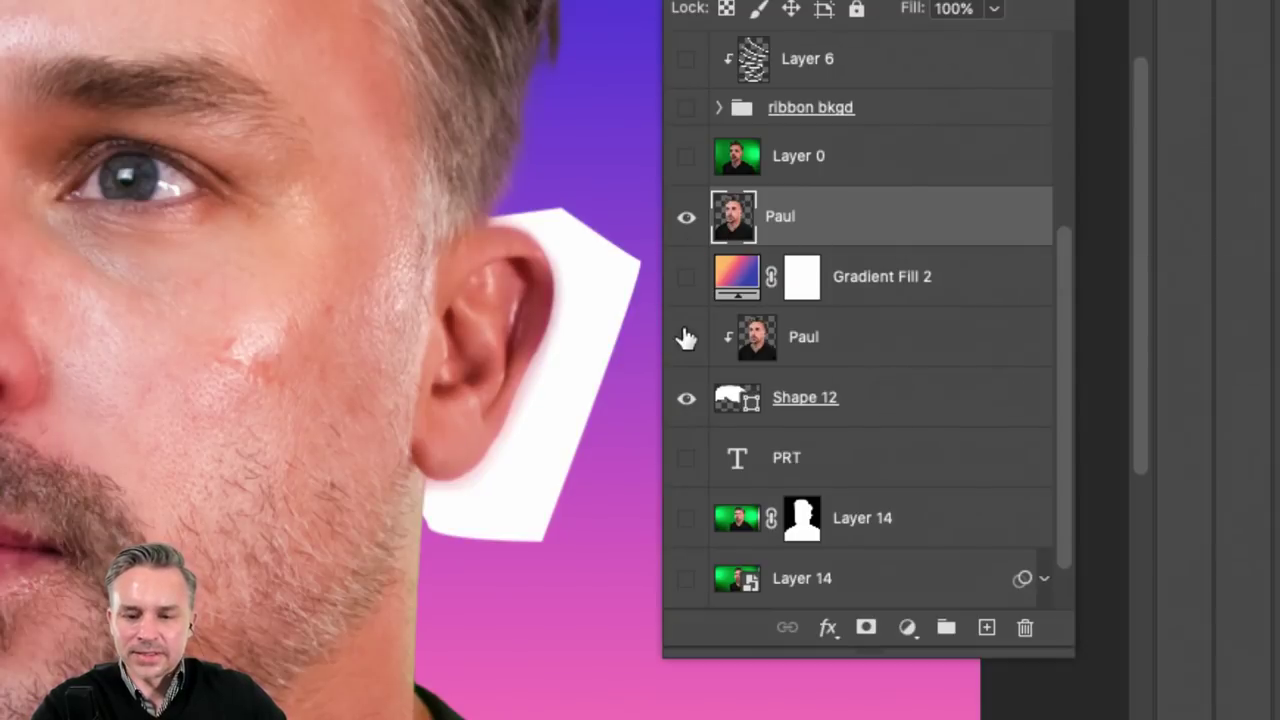
pyautogui.click(686, 277)
pyautogui.click(686, 338)
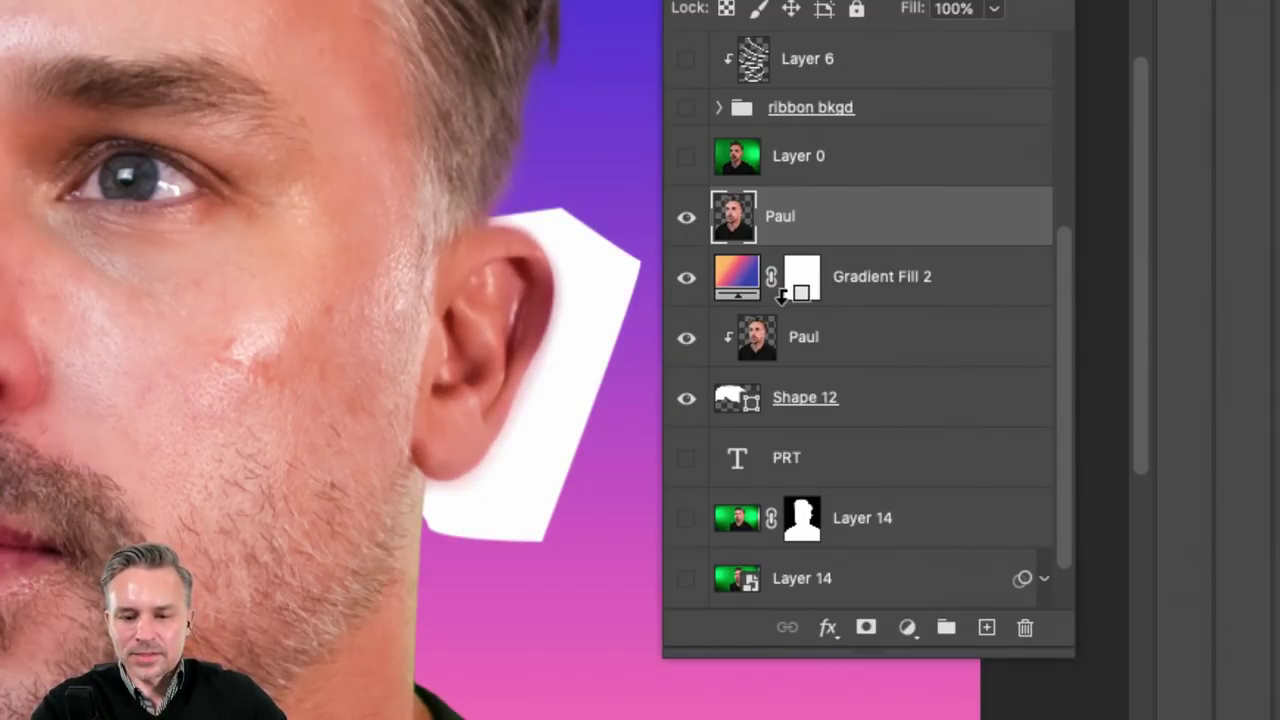
pyautogui.keyDown('alt'); pyautogui.click(789, 305); pyautogui.keyUp('alt')
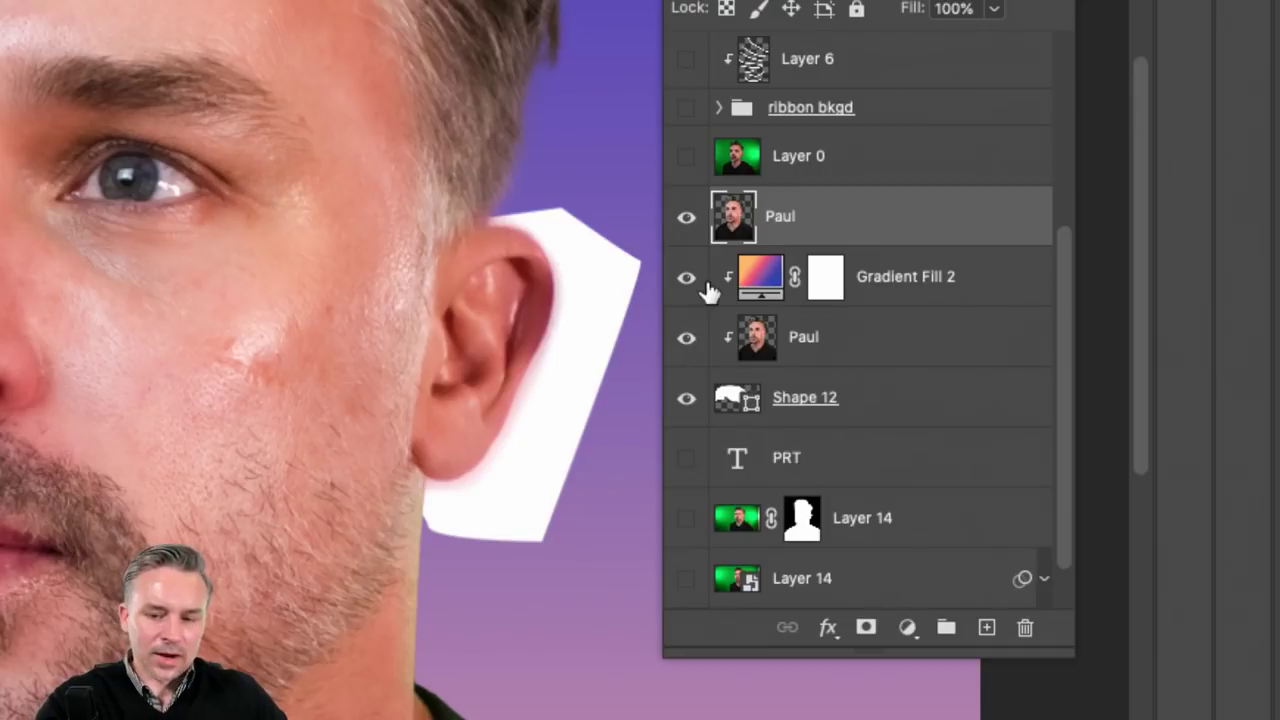
pyautogui.moveTo(690, 274); pyautogui.dragTo(677, 423)
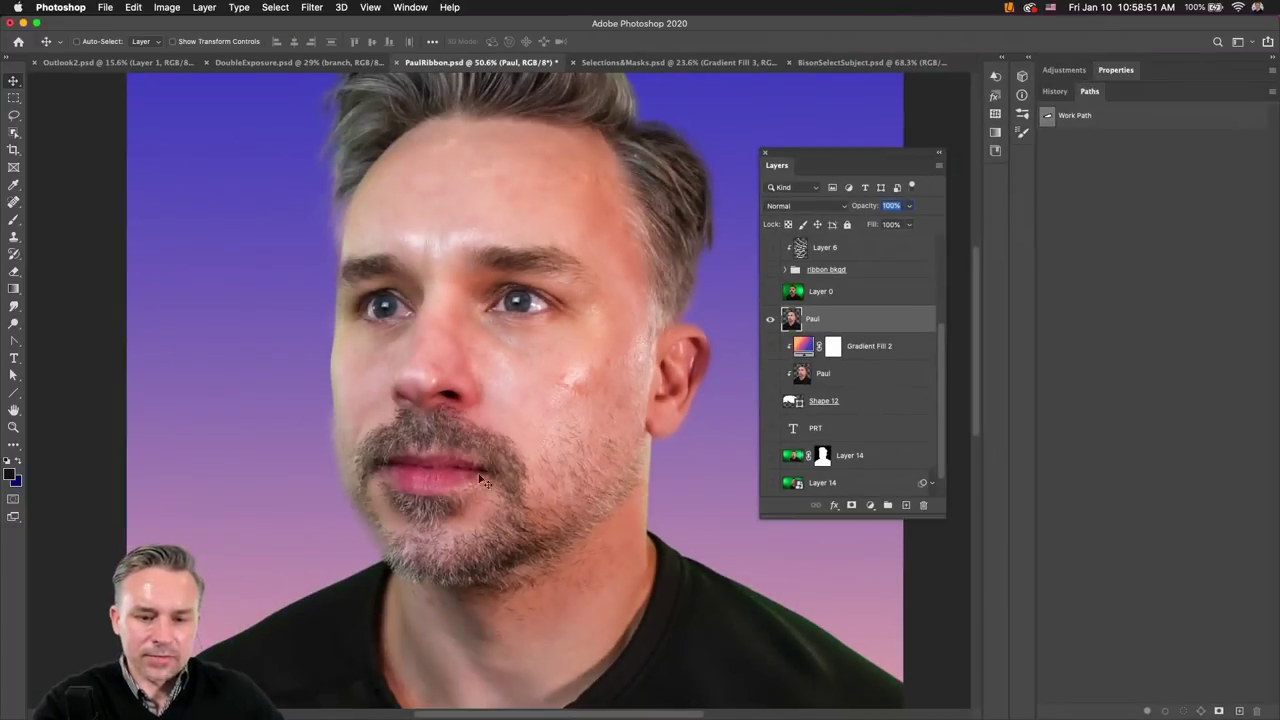
# - Using the Pen tool in Path mode, draw a closed curved ribbon path across the forehead, running from temple to ear
pyautogui.scroll(2, 471, 170)
pyautogui.scroll(3, 471, 170)
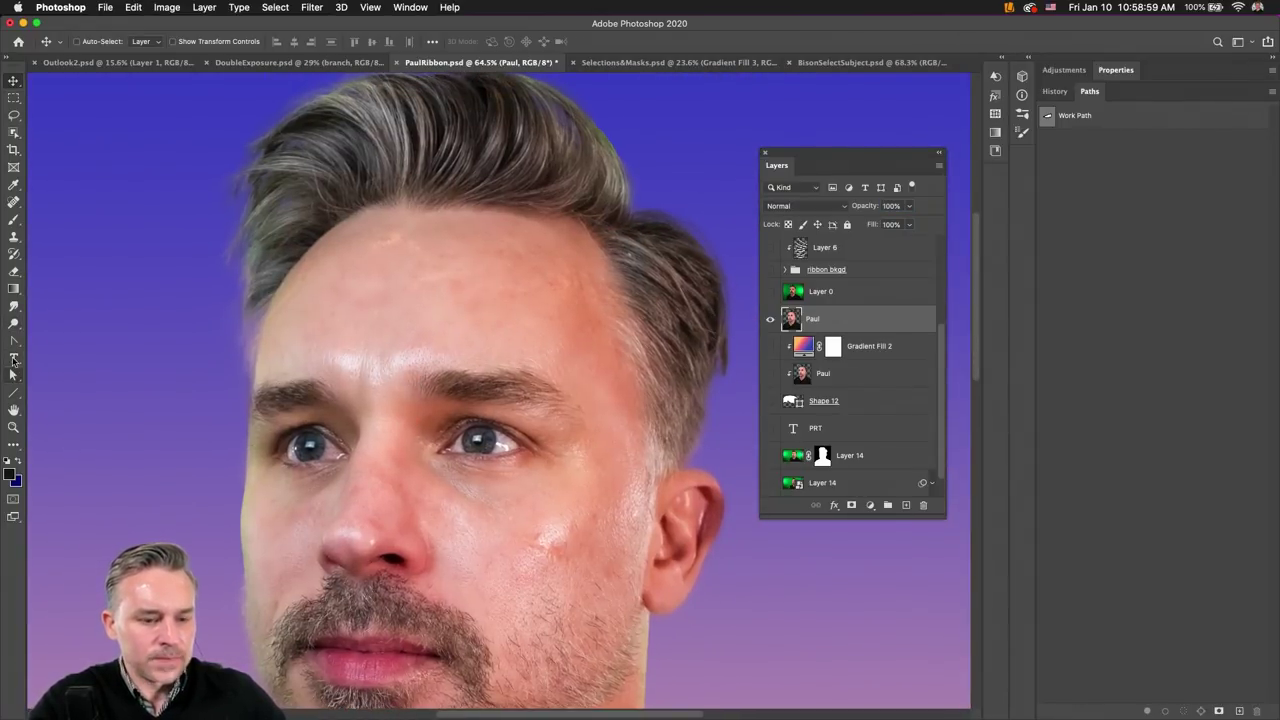
pyautogui.moveTo(14, 340); pyautogui.dragTo(57, 344)
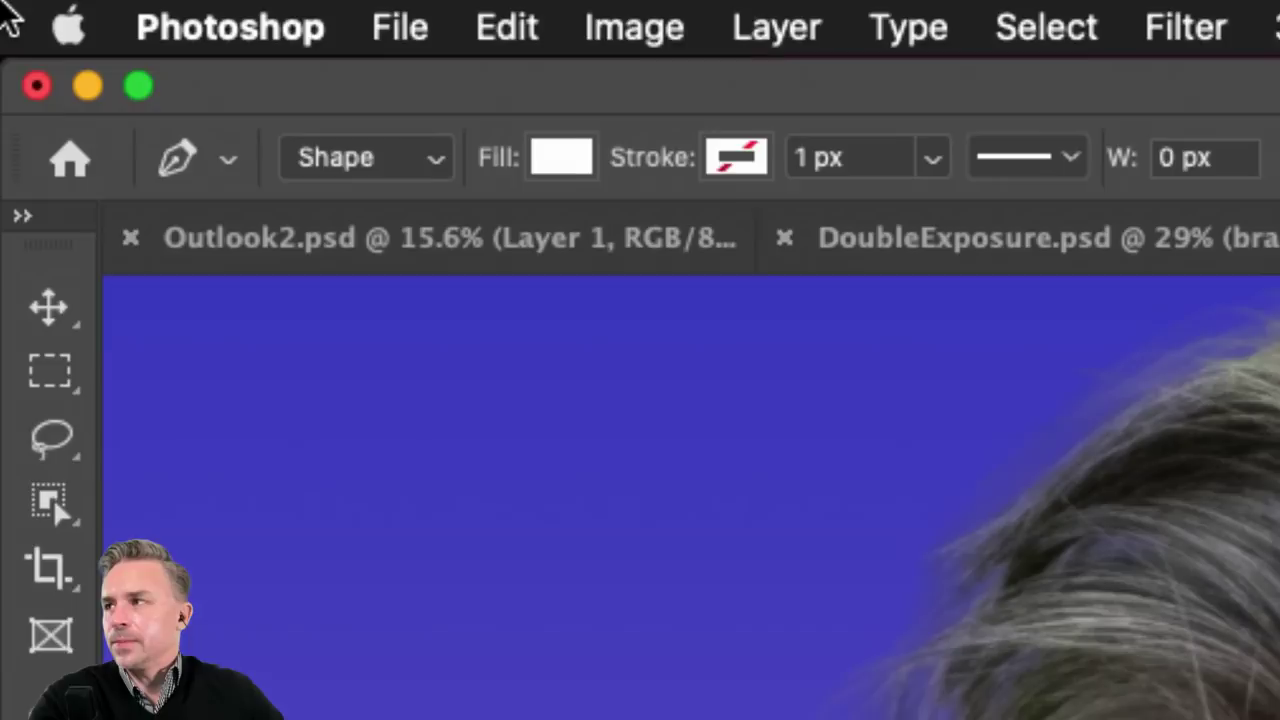
pyautogui.click(338, 158)
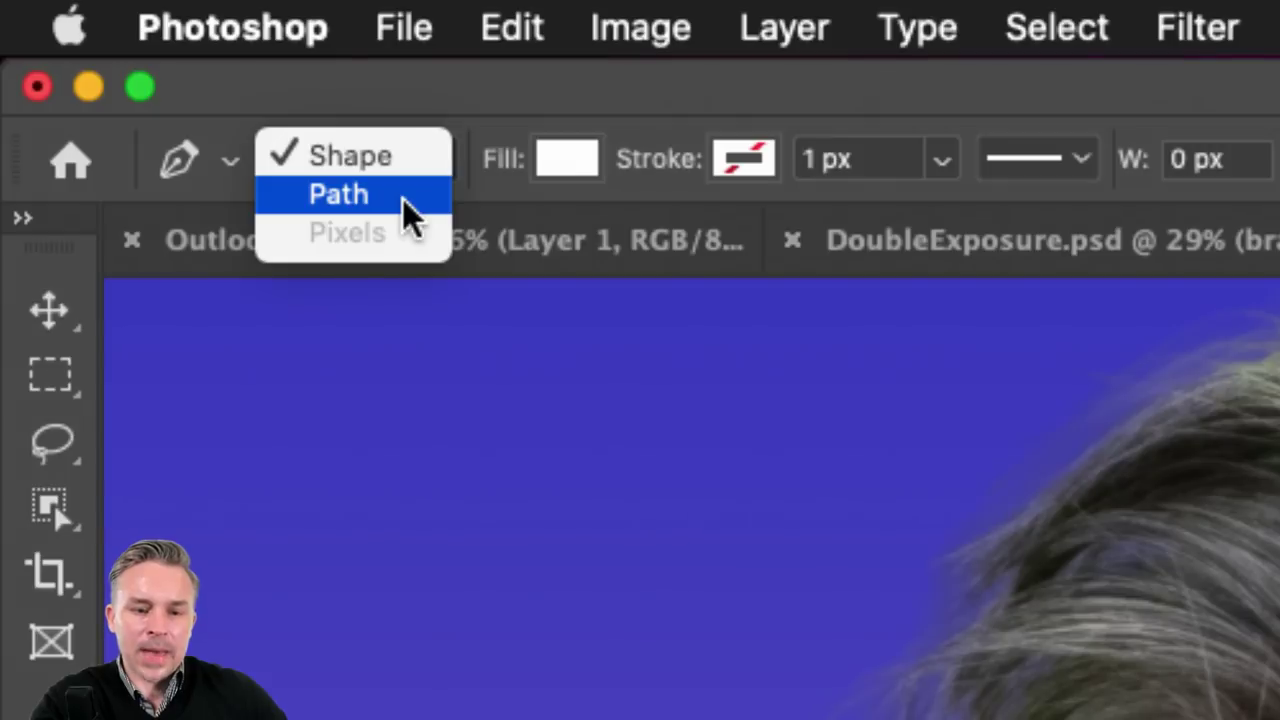
pyautogui.click(358, 195)
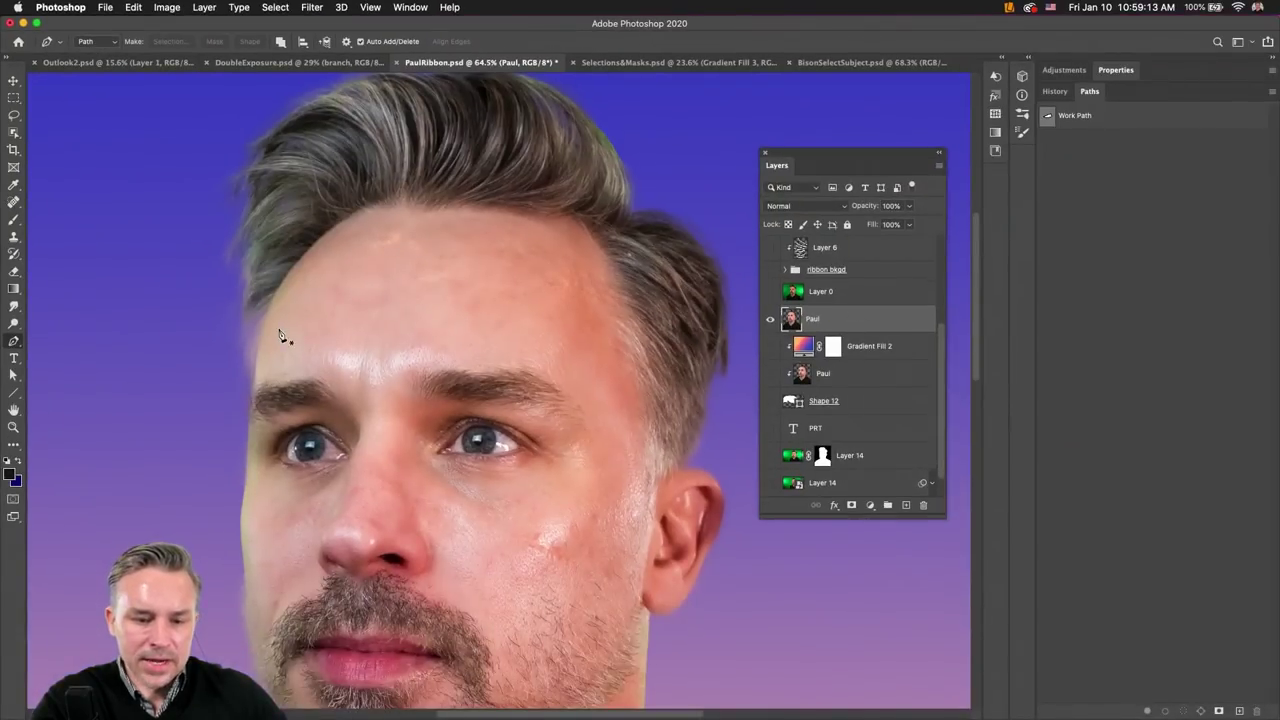
pyautogui.click(250, 378)
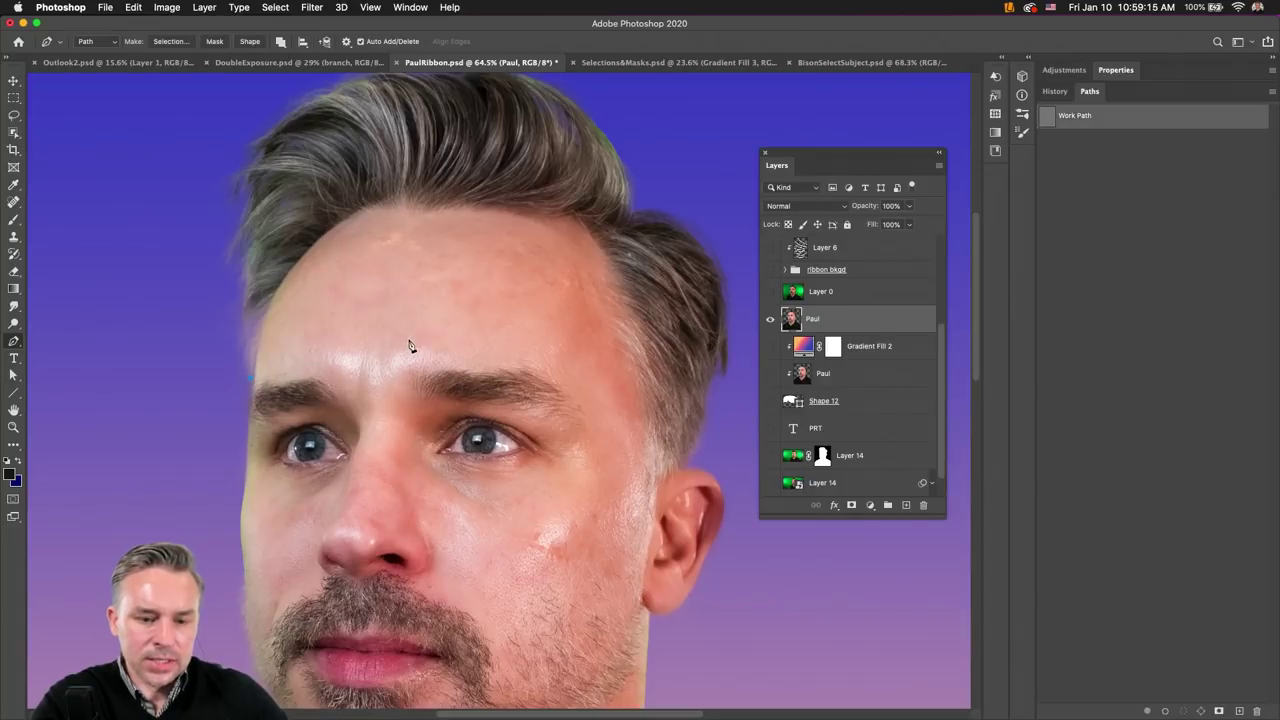
pyautogui.moveTo(388, 340); pyautogui.dragTo(478, 342)
pyautogui.moveTo(628, 428); pyautogui.dragTo(720, 396)
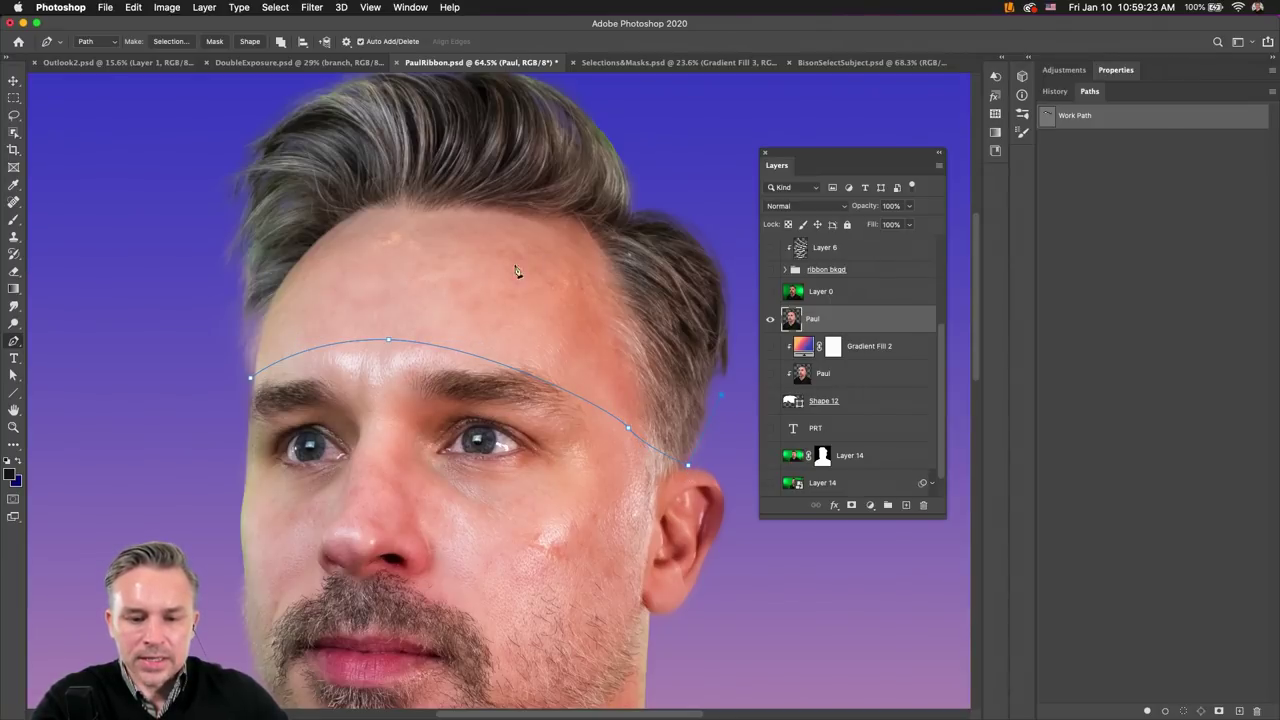
pyautogui.moveTo(468, 266); pyautogui.dragTo(369, 265)
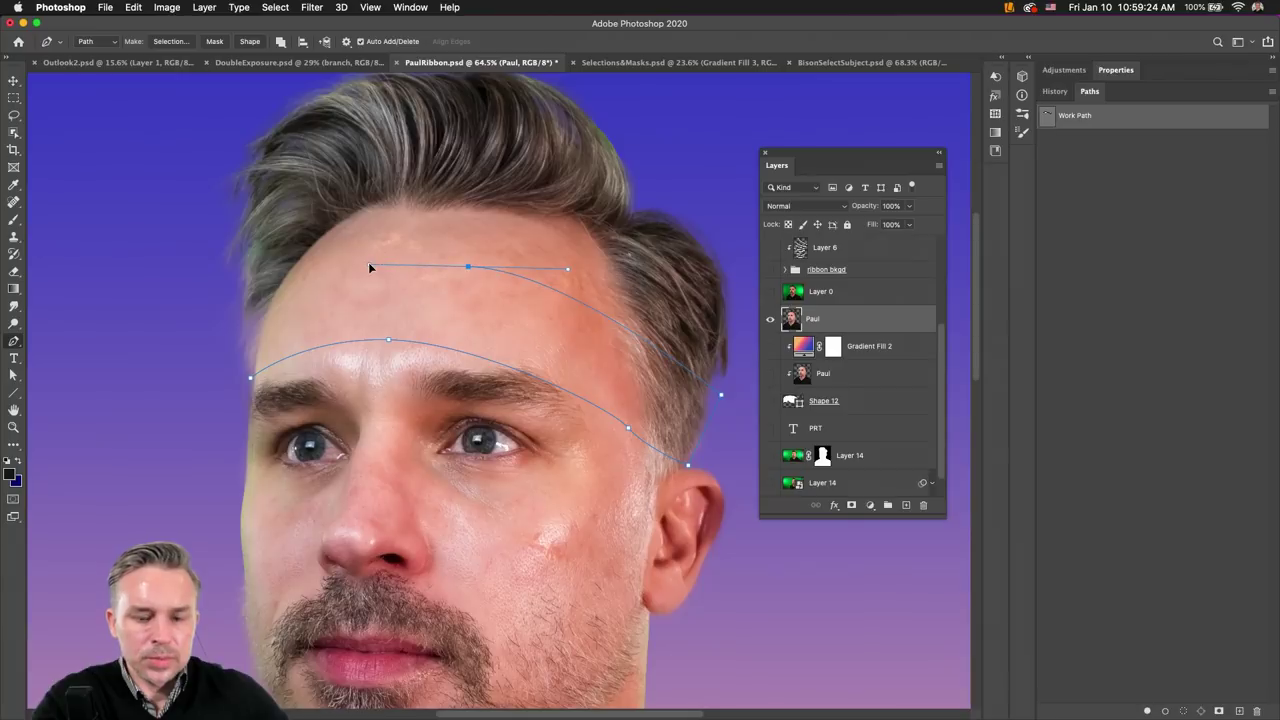
pyautogui.click(263, 298)
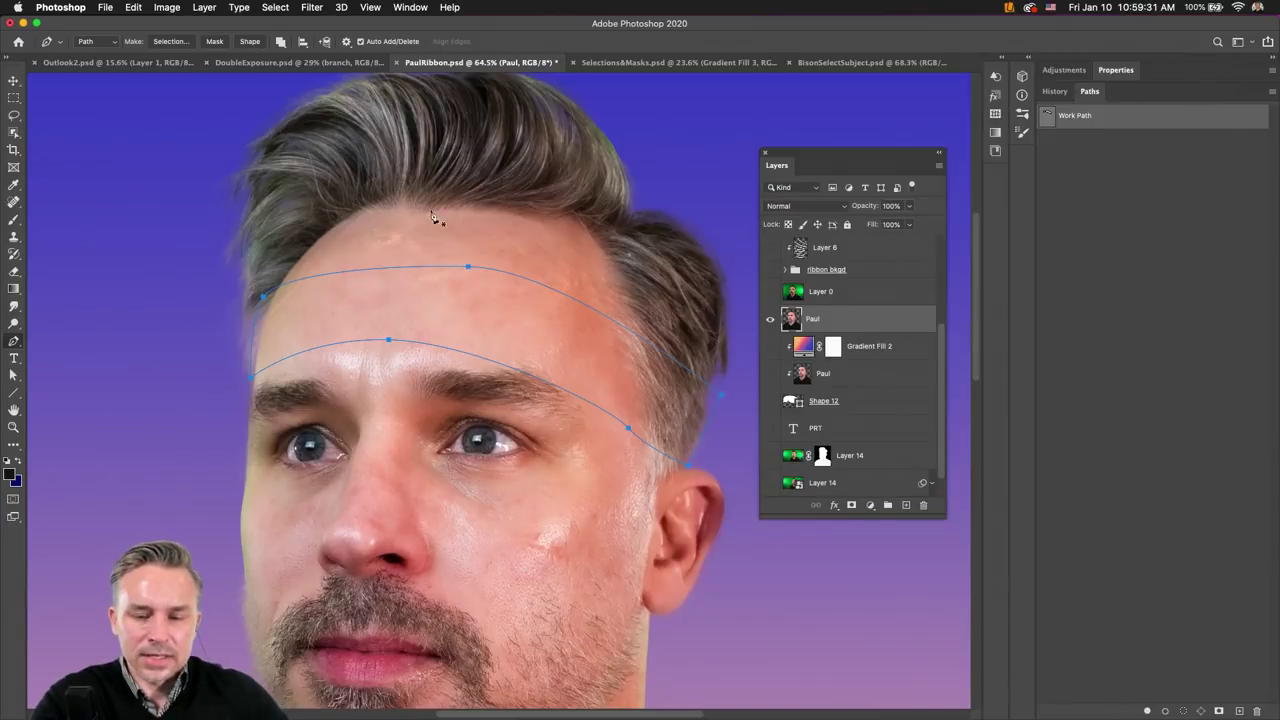
# - Reshape the forehead path by raising its upper curve toward the hairline and moving its upper end points at both sides of the head
pyautogui.moveTo(840, 165); pyautogui.dragTo(879, 100)
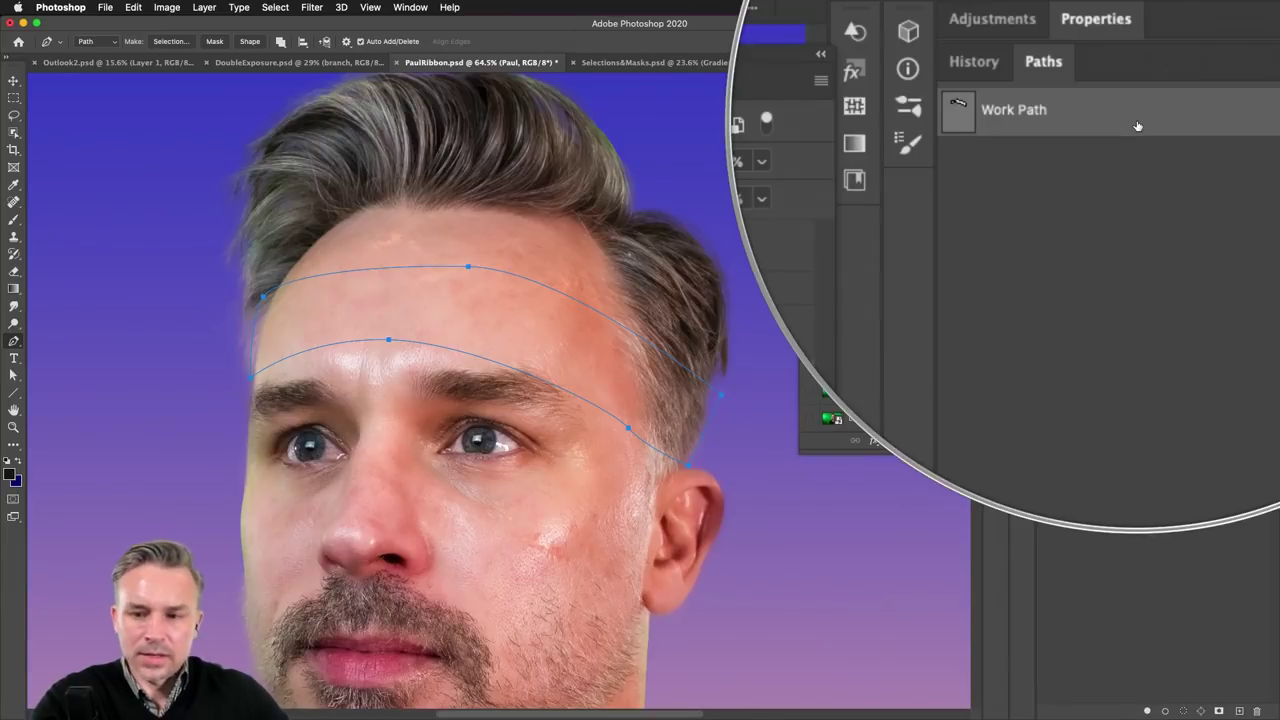
pyautogui.click(13, 376)
pyautogui.rightClick(13, 376)
pyautogui.click(80, 371)
pyautogui.moveTo(469, 267); pyautogui.dragTo(436, 247)
pyautogui.moveTo(263, 298); pyautogui.dragTo(235, 299)
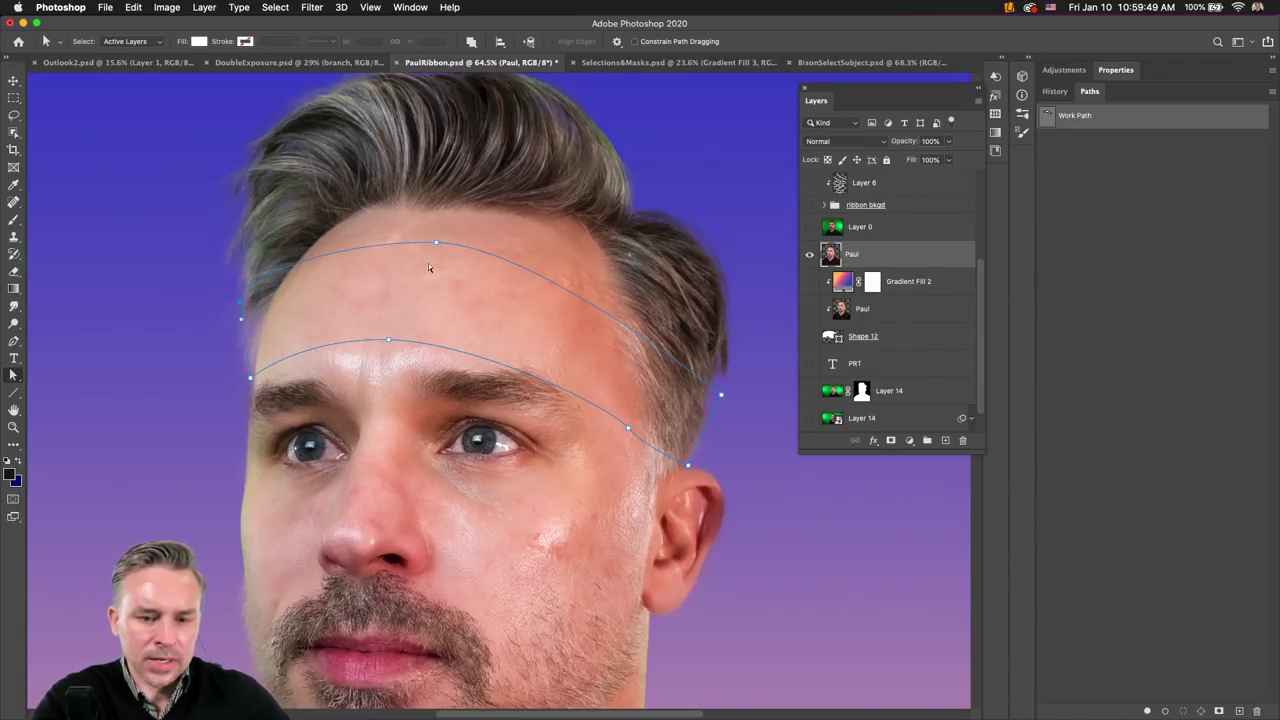
pyautogui.moveTo(431, 242); pyautogui.dragTo(413, 240)
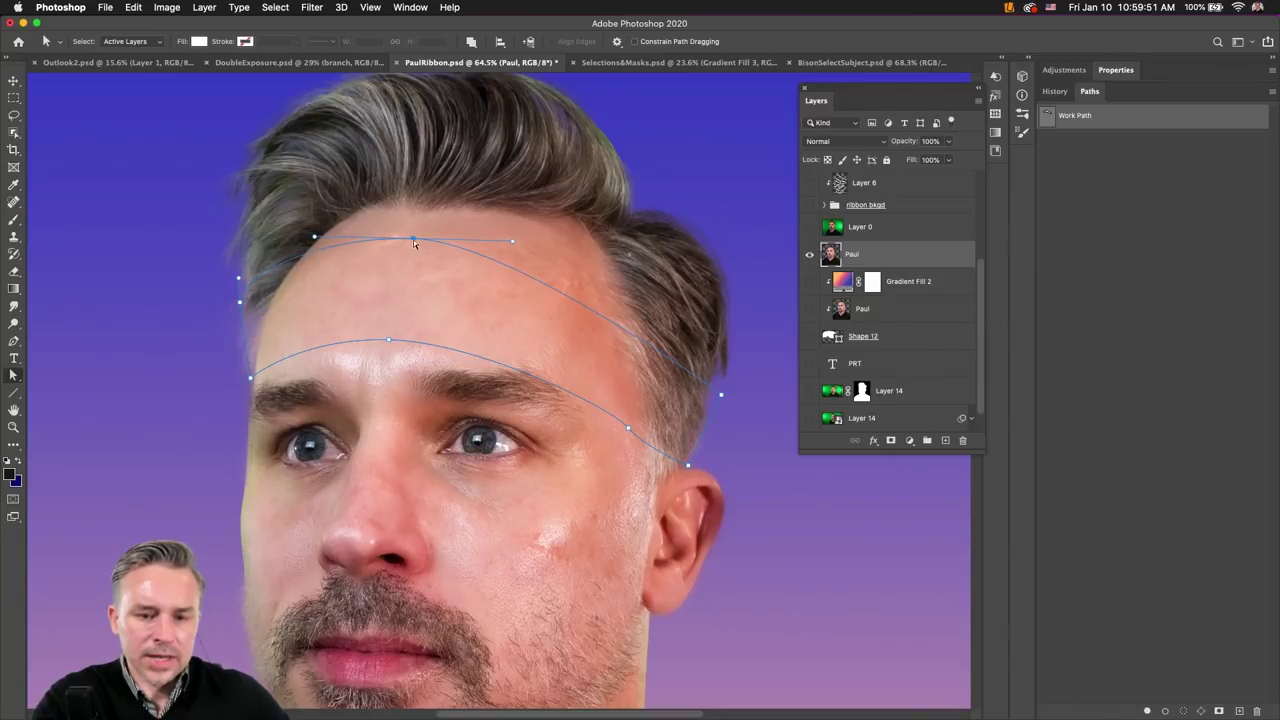
pyautogui.moveTo(518, 242); pyautogui.dragTo(567, 242)
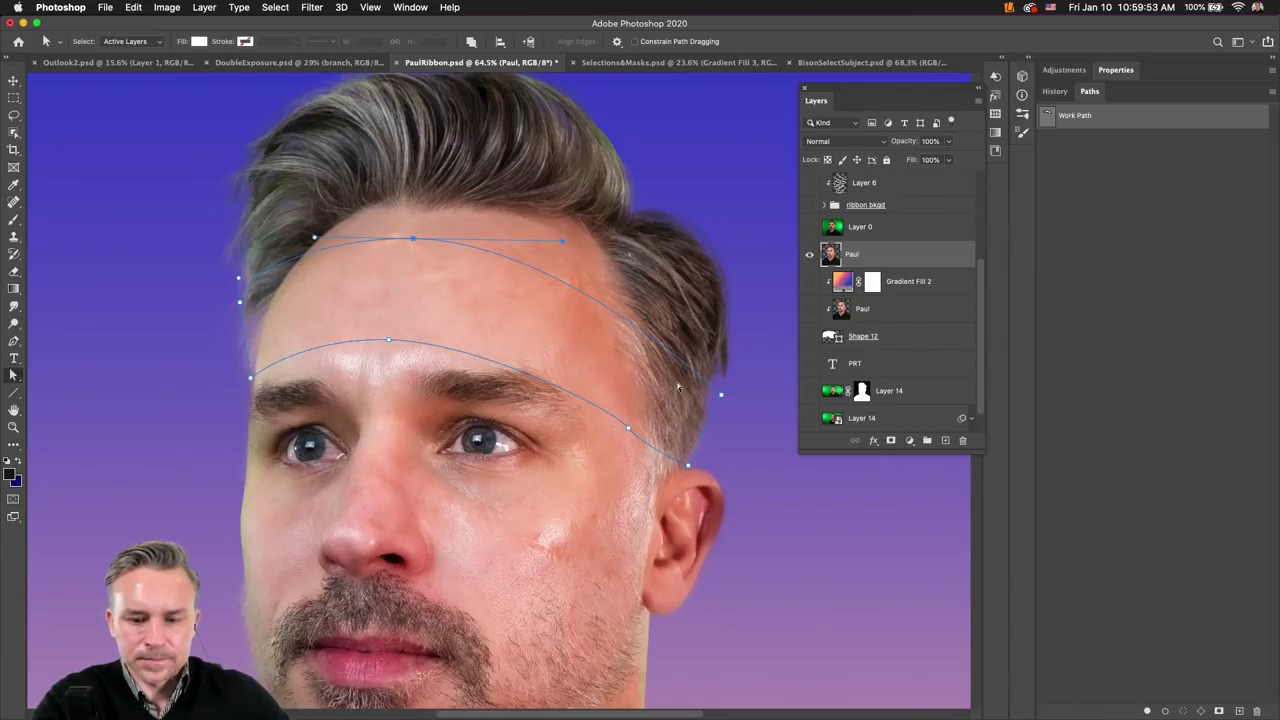
pyautogui.moveTo(722, 398); pyautogui.dragTo(719, 418)
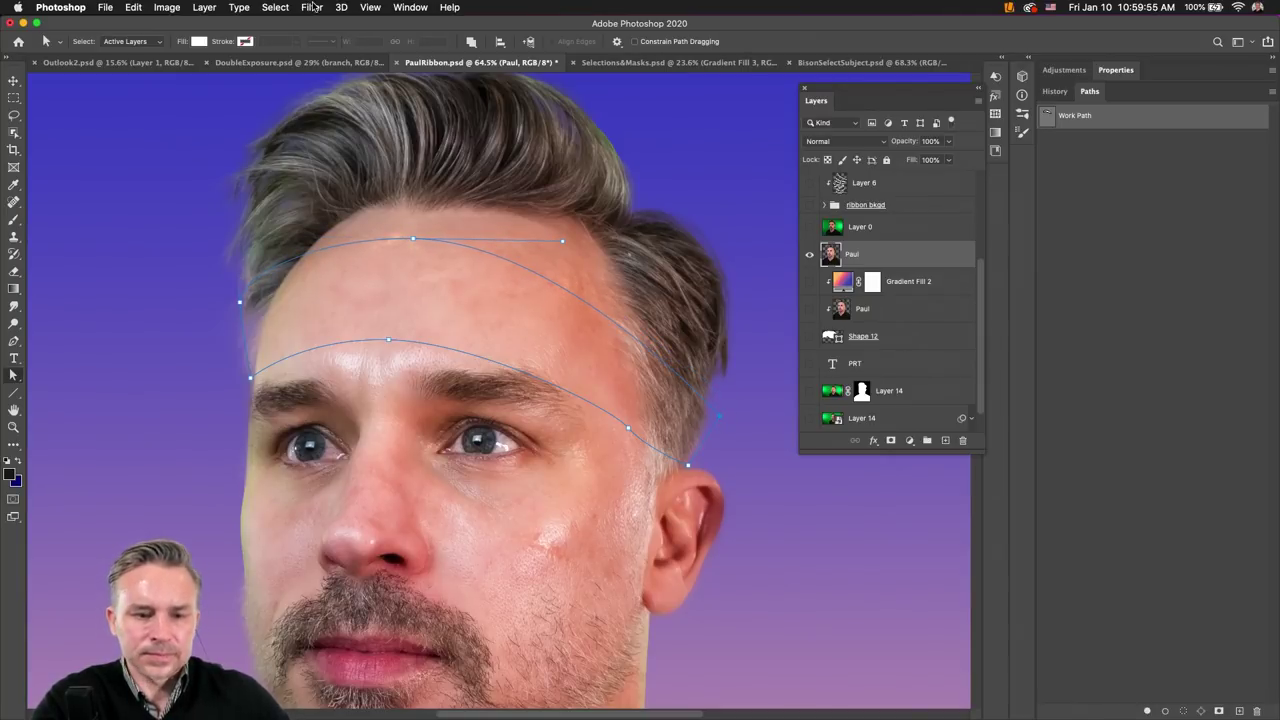
pyautogui.click(781, 515)
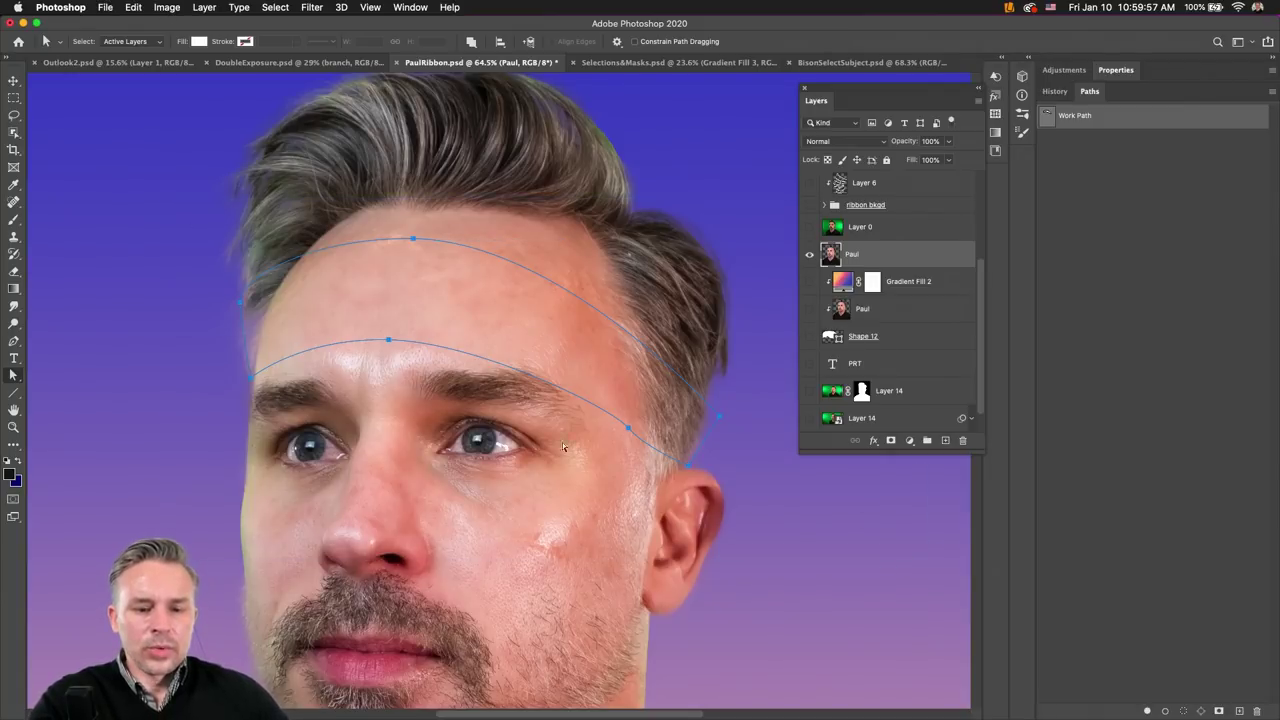
# - Add a vector mask to the portrait copy from the current forehead path
pyautogui.click(203, 8)
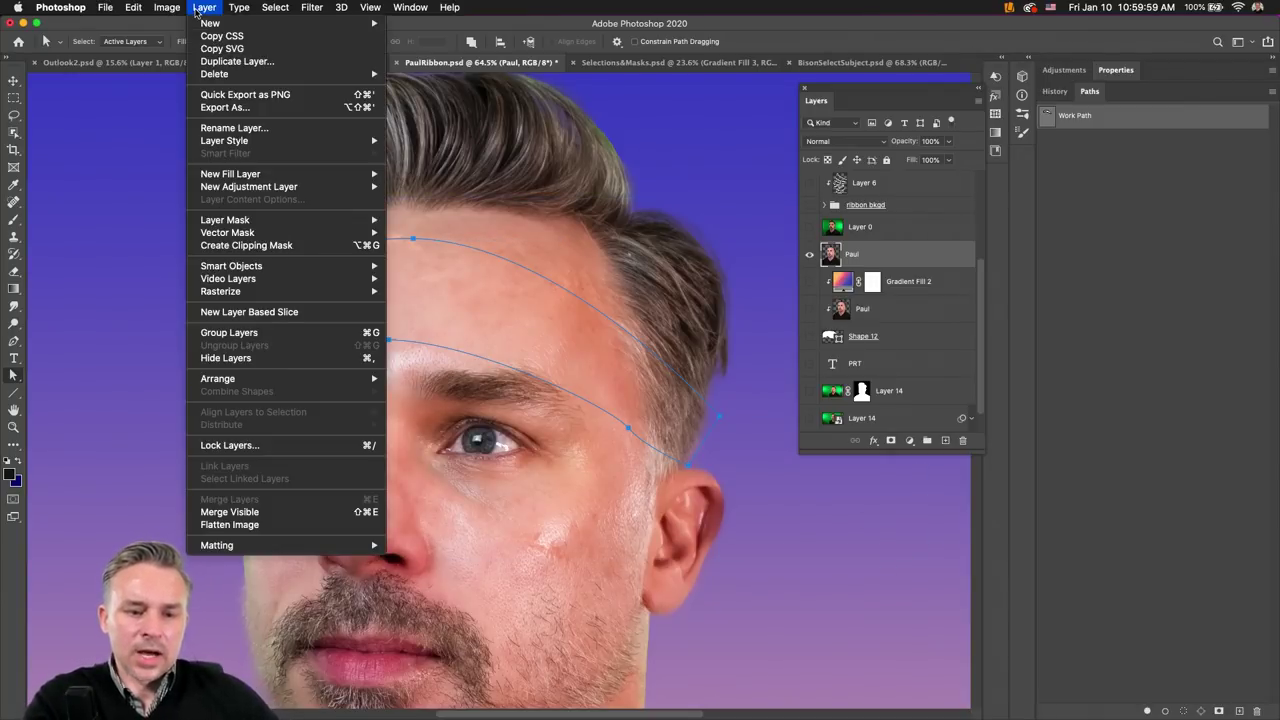
pyautogui.moveTo(208, 240)
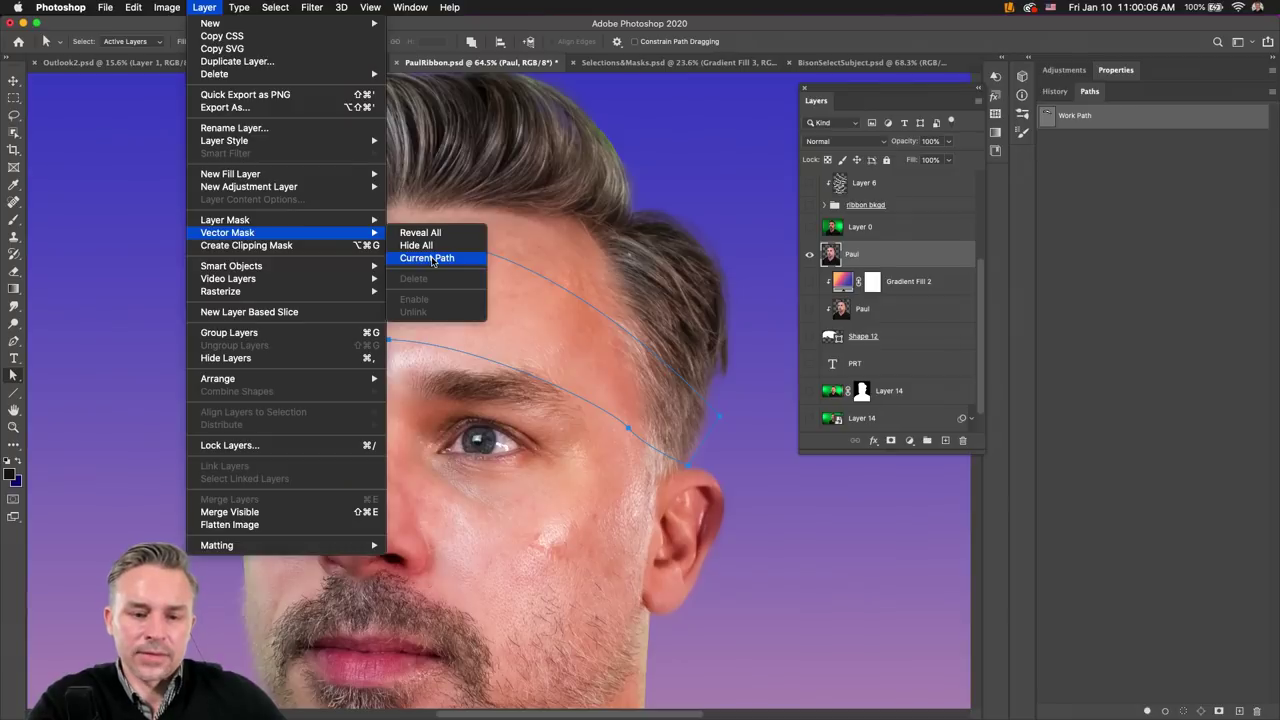
pyautogui.click(431, 258)
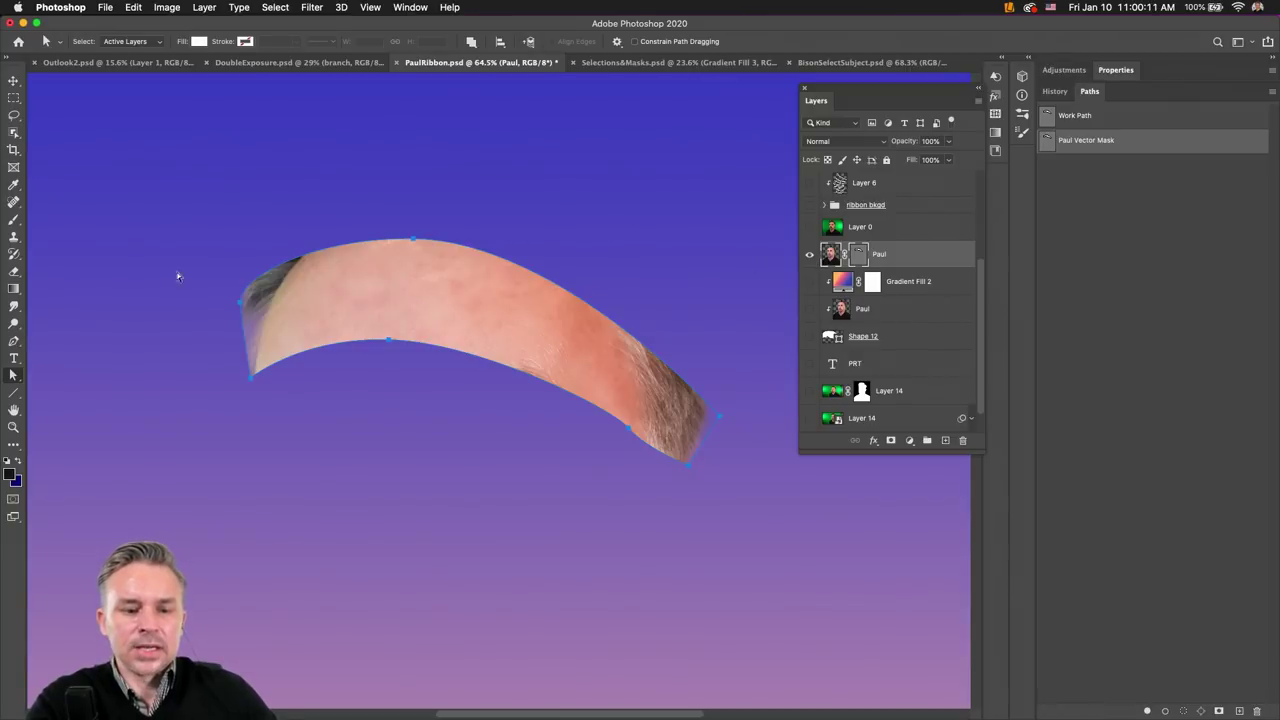
# - Show Shape 12 and the portrait clipped to it beneath the masked portrait, keeping Gradient Fill 2 hidden
pyautogui.click(861, 256)
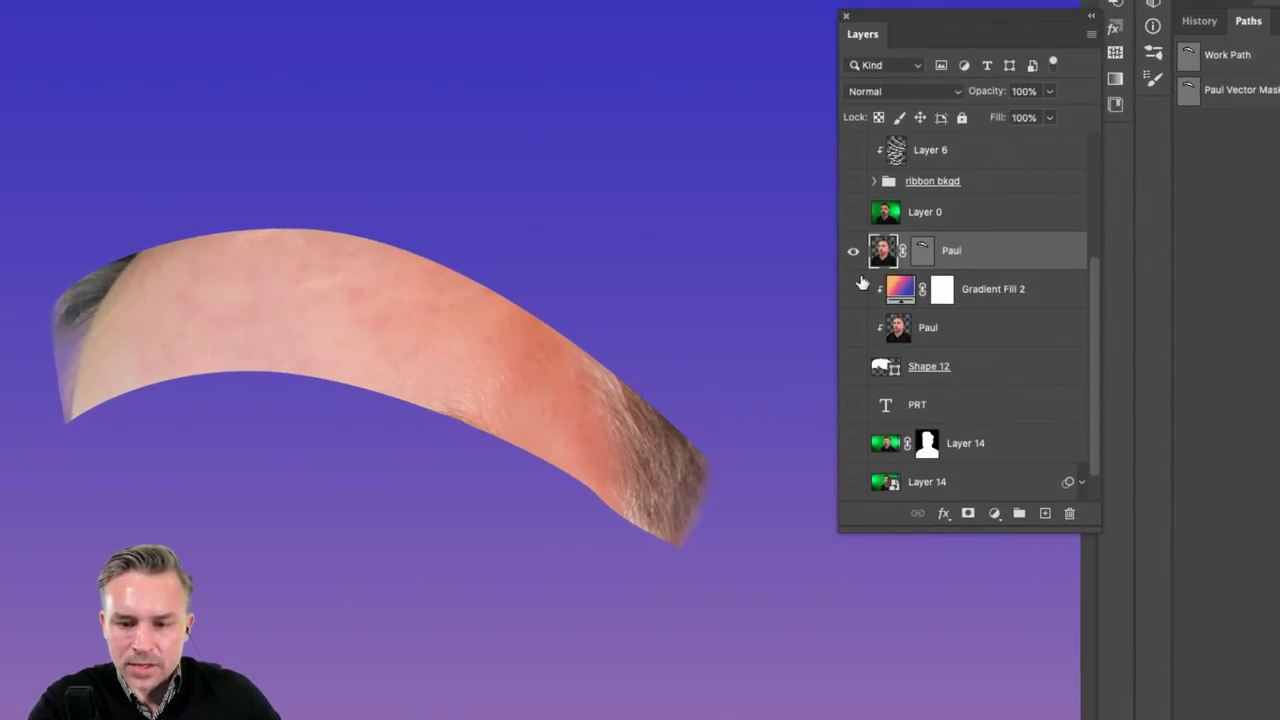
pyautogui.click(853, 289)
pyautogui.click(853, 366)
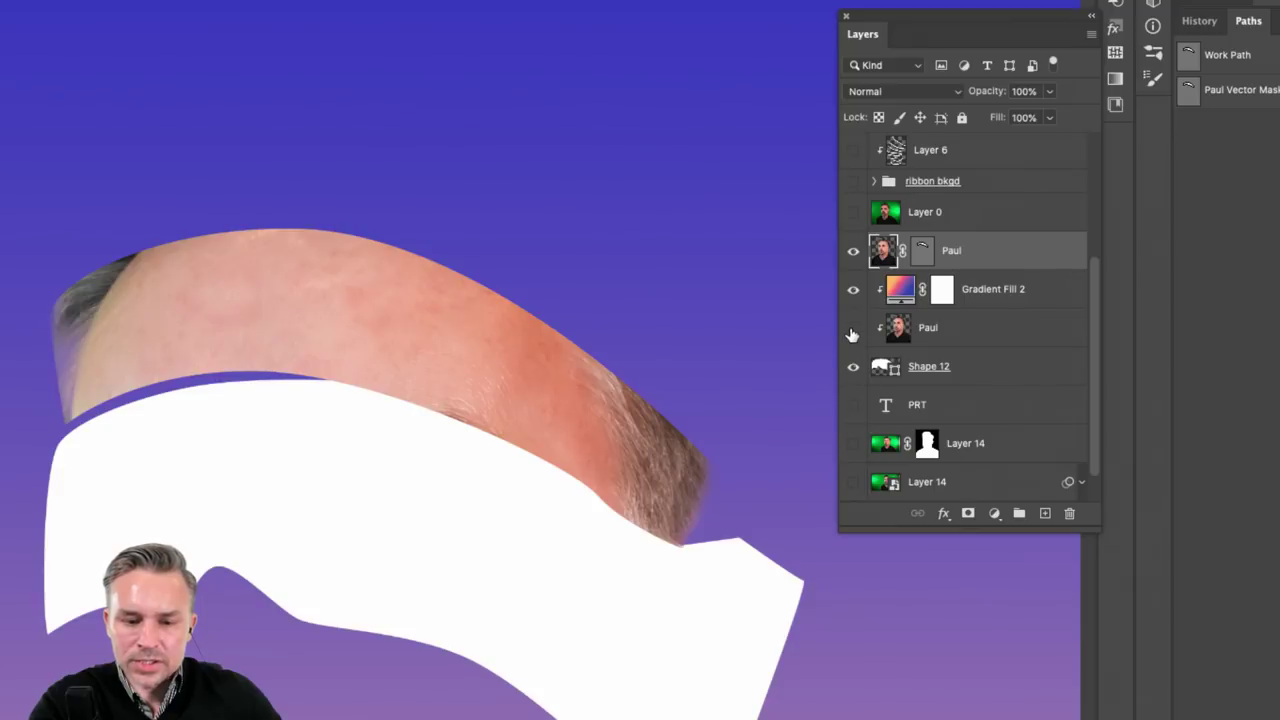
pyautogui.click(853, 330)
pyautogui.click(853, 289)
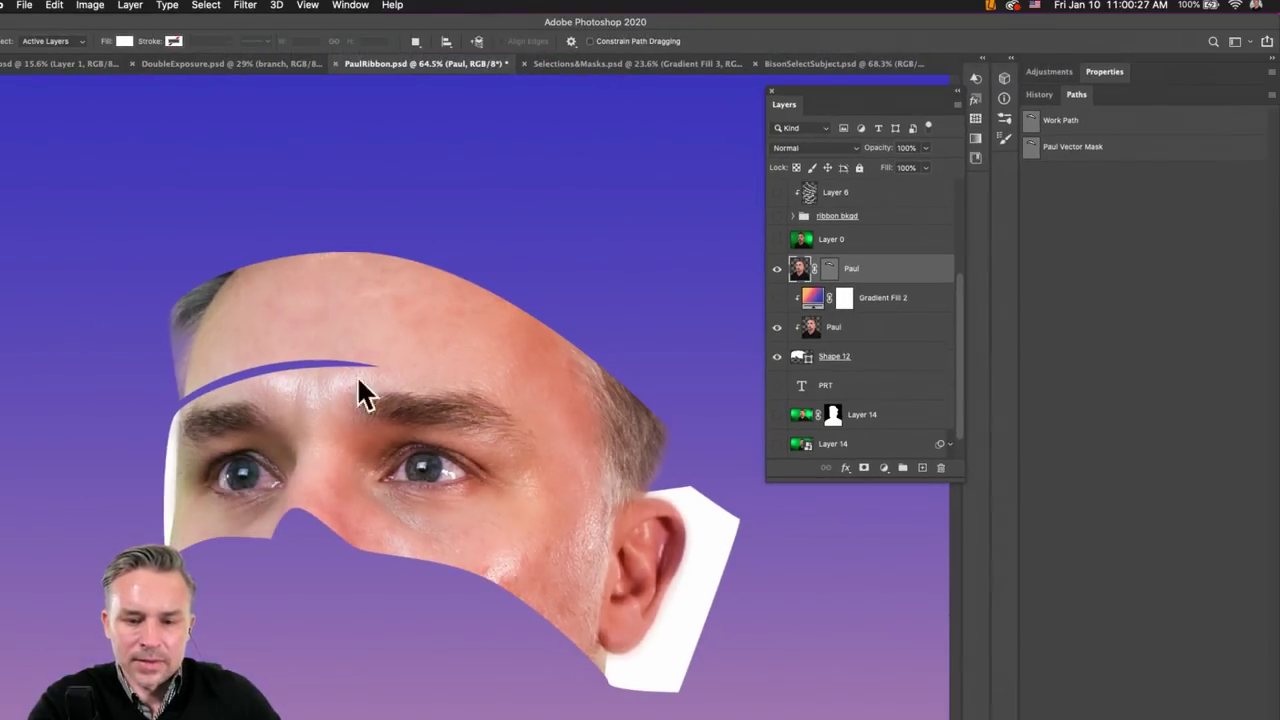
# - Lower Shape 12's fill opacity to 12% and restore it to 100%
pyautogui.click(880, 356)
pyautogui.moveTo(889, 168); pyautogui.dragTo(826, 172)
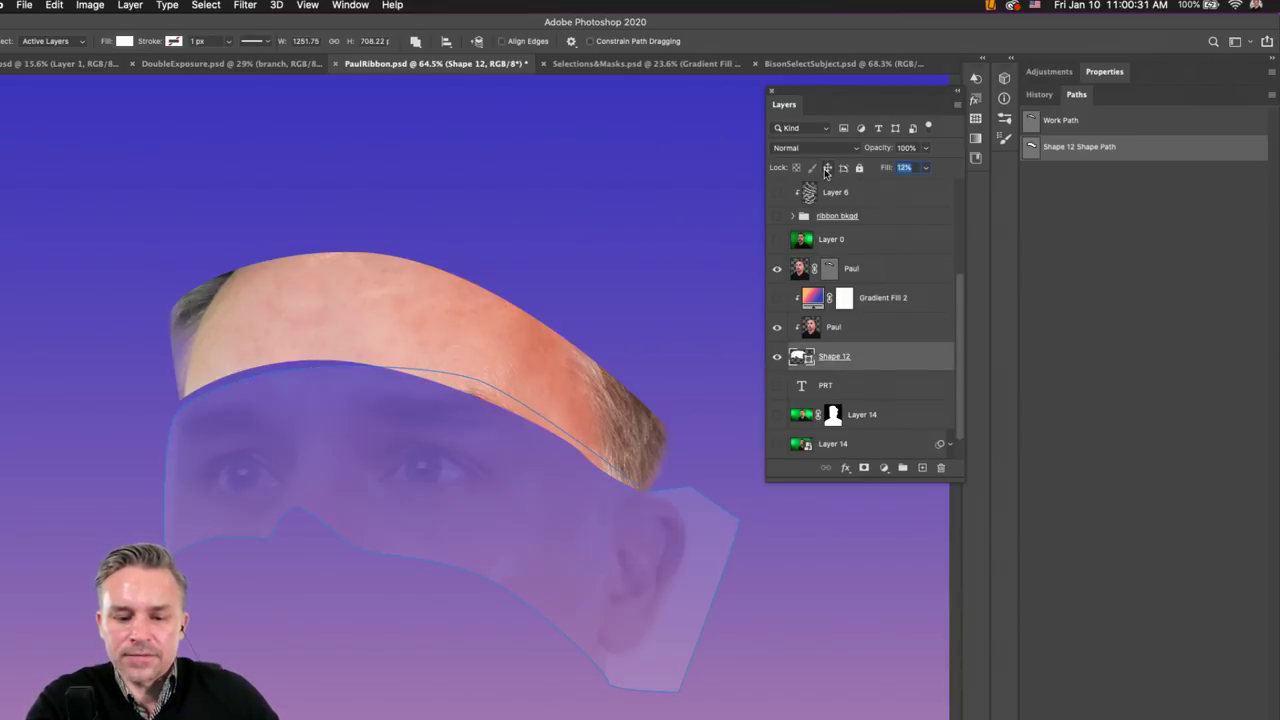
pyautogui.write('100')
pyautogui.press('Return')
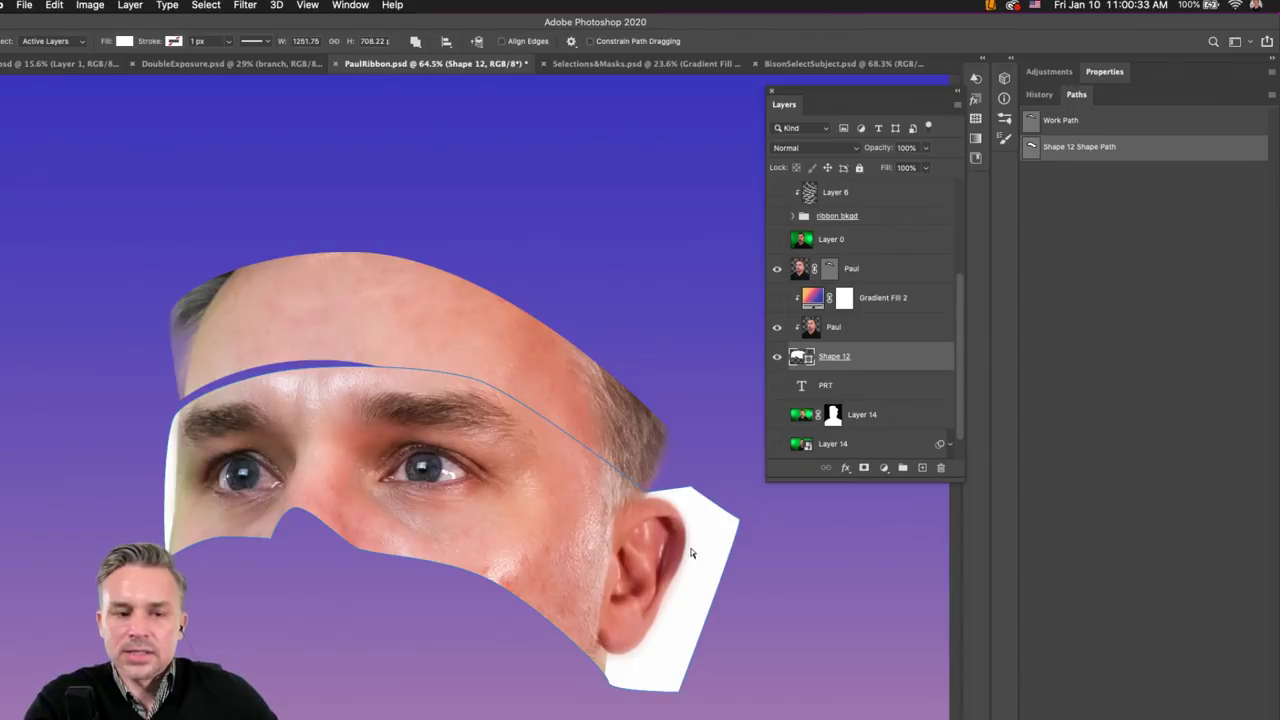
# - Try no fill, white and green as Shape 12's fill color, and set it back to white
pyautogui.click(125, 41)
pyautogui.click(42, 70)
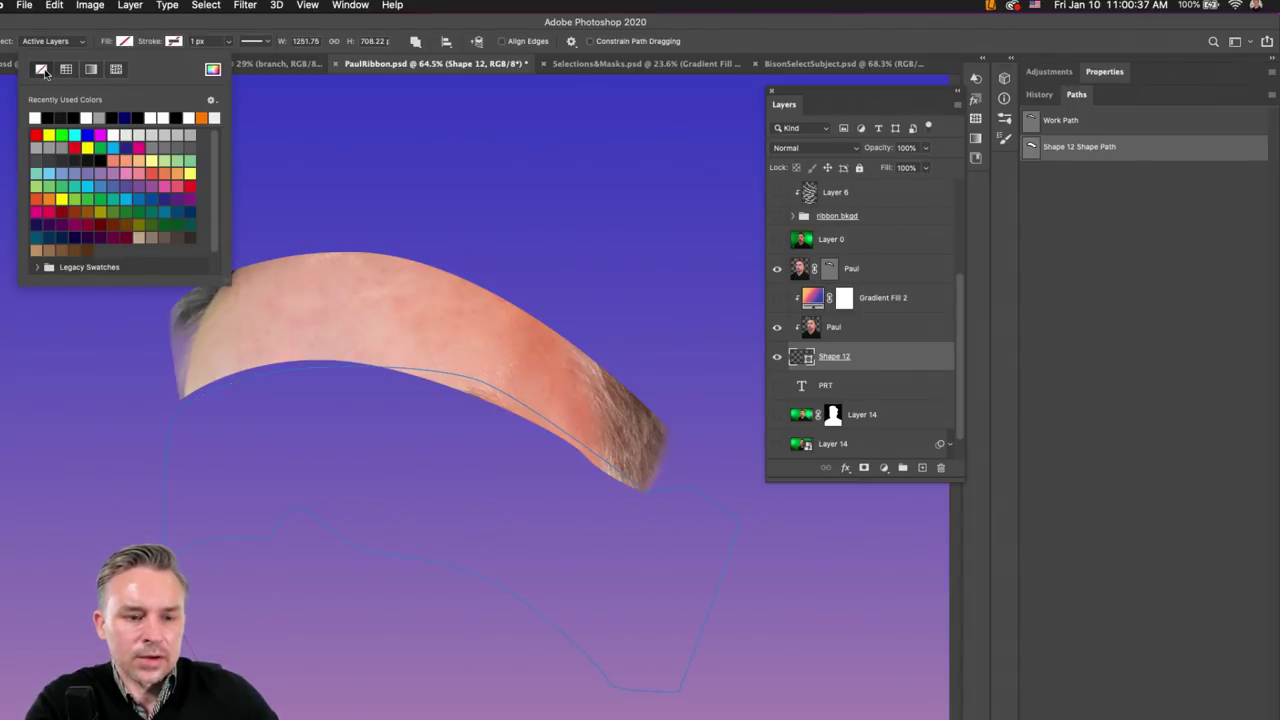
pyautogui.click(35, 117)
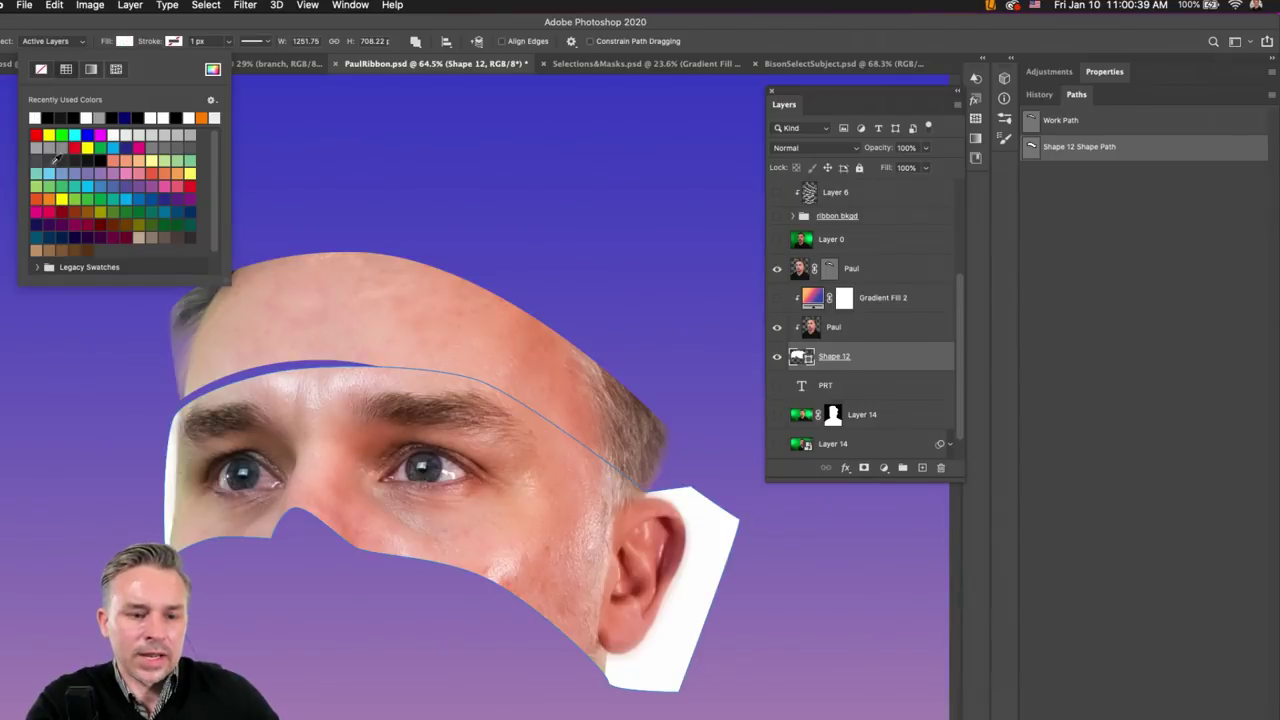
pyautogui.click(88, 192)
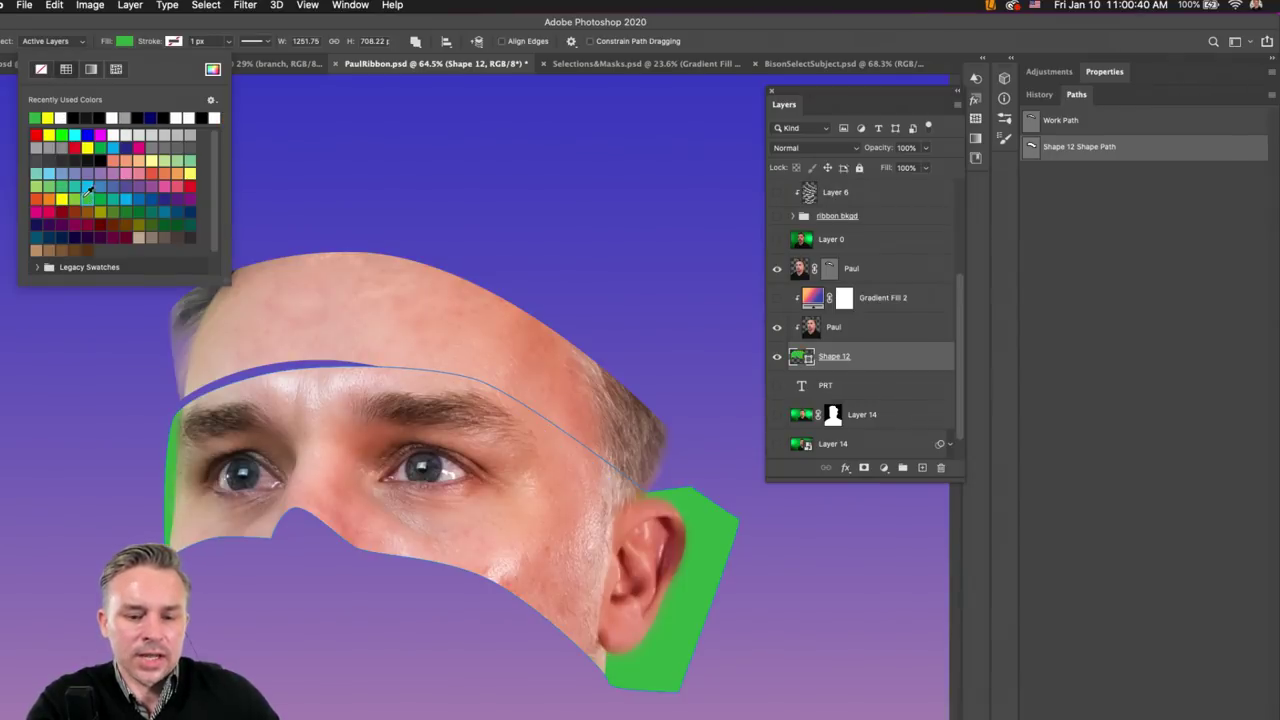
pyautogui.click(61, 117)
pyautogui.click(516, 22)
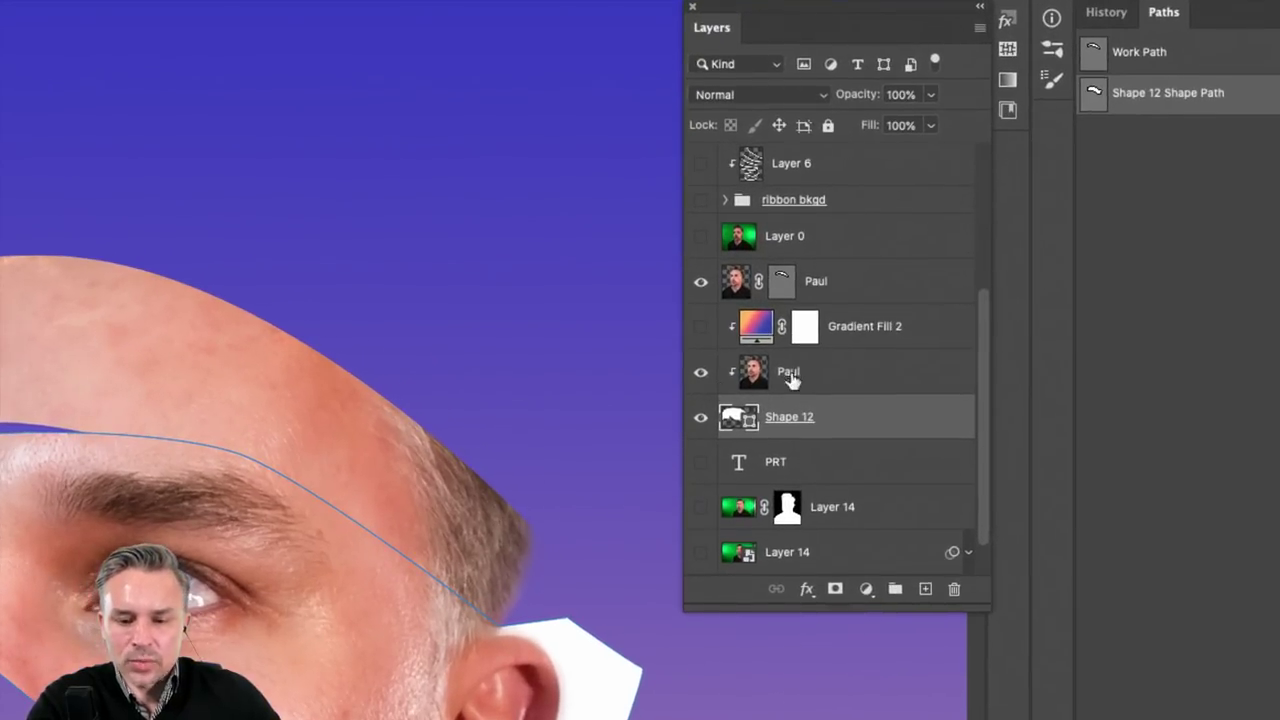
# - Hide Shape 12 and its clipped portrait, and duplicate the vector-masked forehead portrait layer
pyautogui.click(815, 285)
pyautogui.click(700, 371)
pyautogui.click(703, 417)
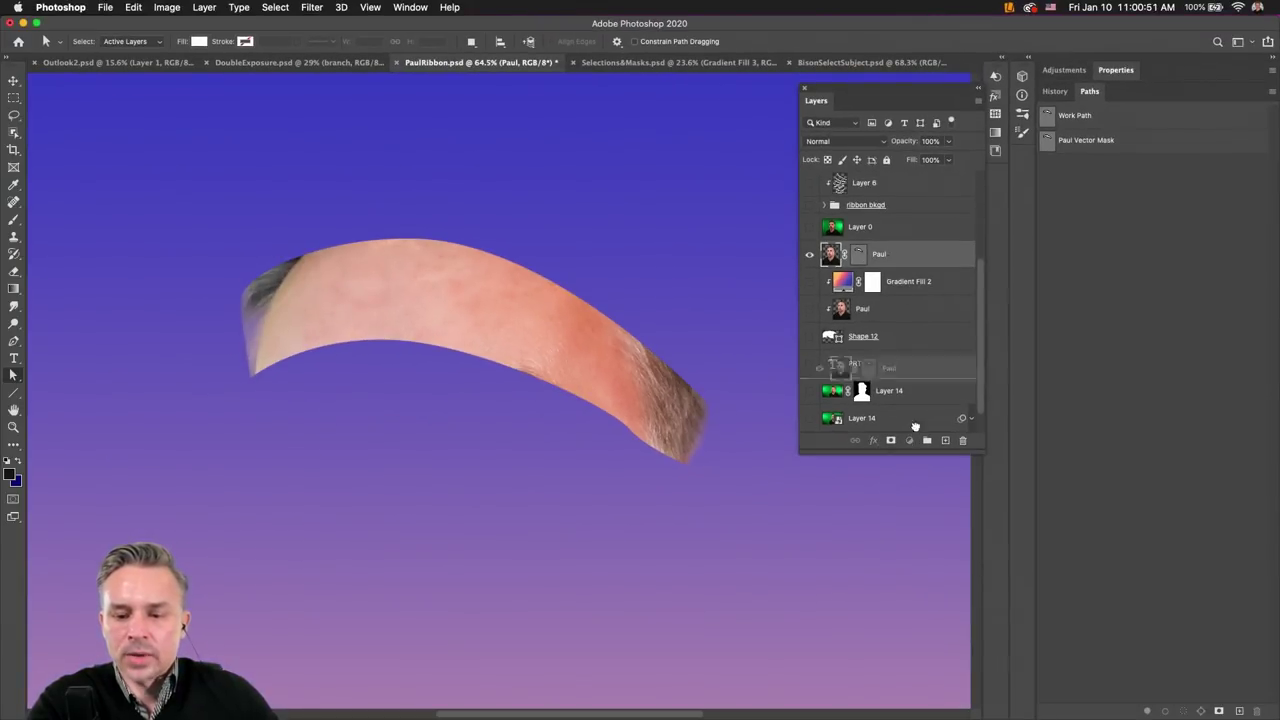
pyautogui.press('super+j')
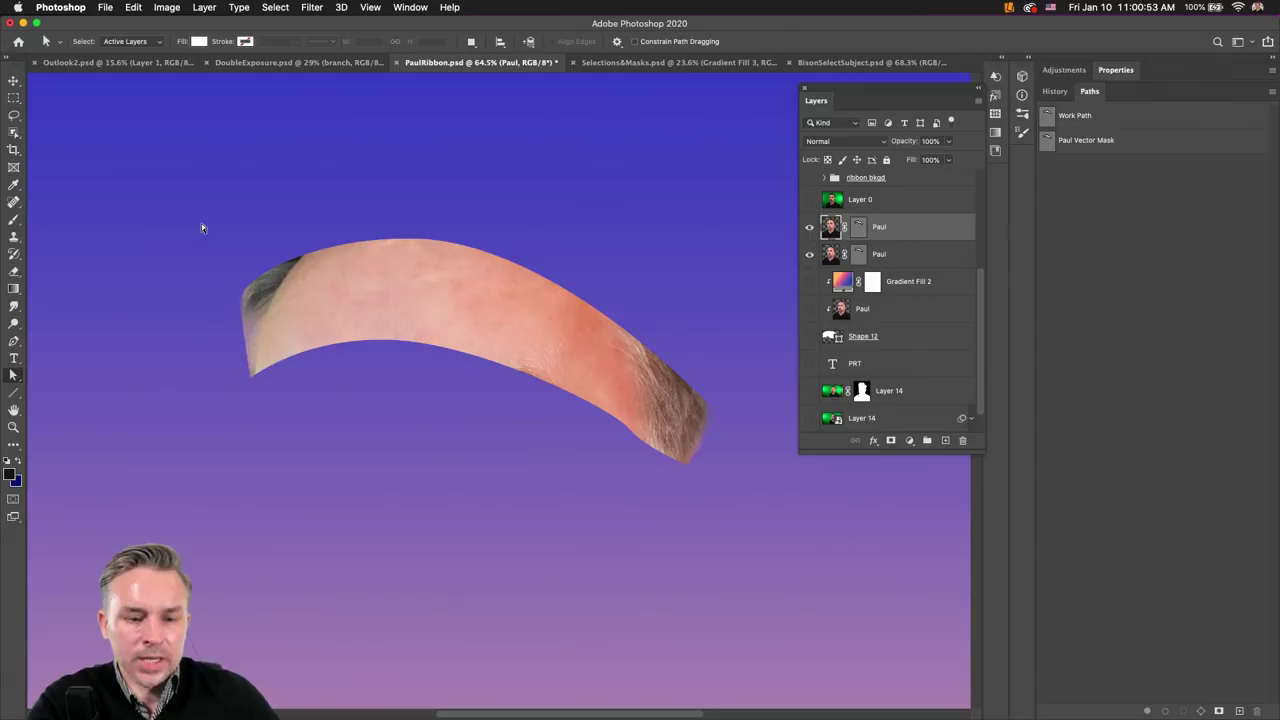
# - Reshape the duplicate's vector mask into a curved ribbon across the eyes, leaving a narrow gap below the forehead ribbon
pyautogui.click(16, 378)
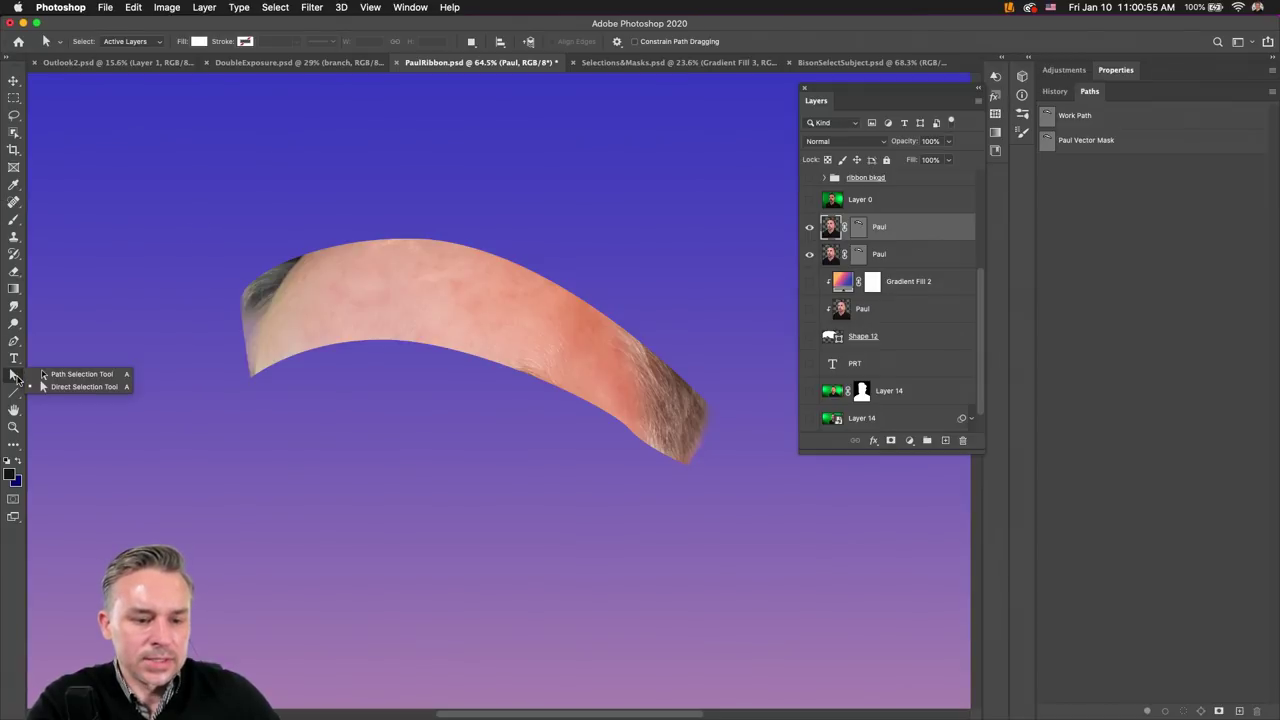
pyautogui.click(45, 389)
pyautogui.click(266, 329)
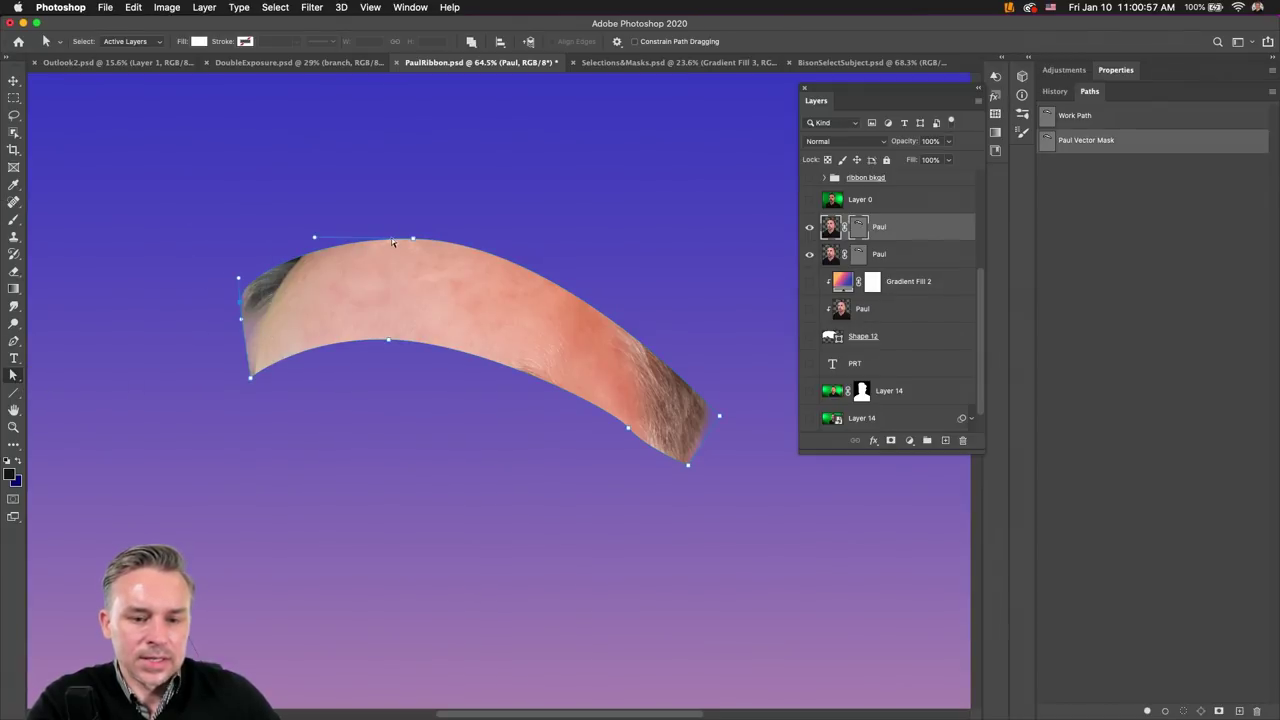
pyautogui.moveTo(241, 312); pyautogui.dragTo(244, 470)
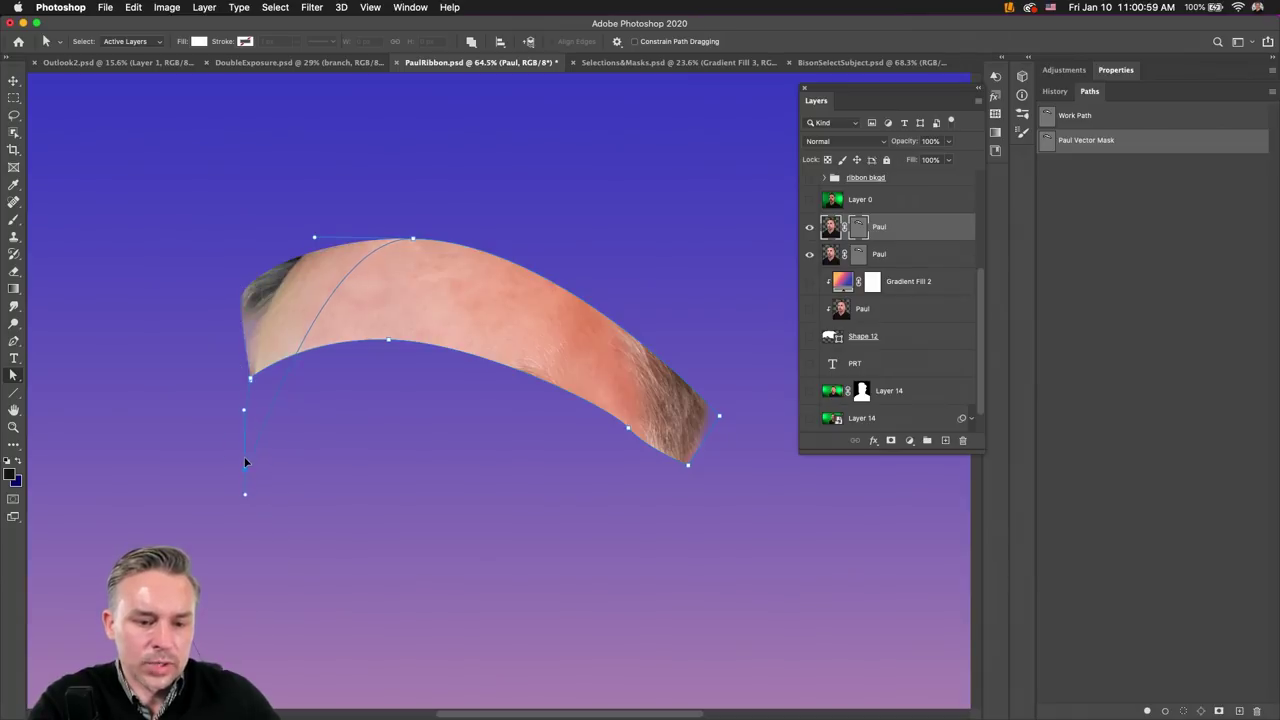
pyautogui.click(355, 467)
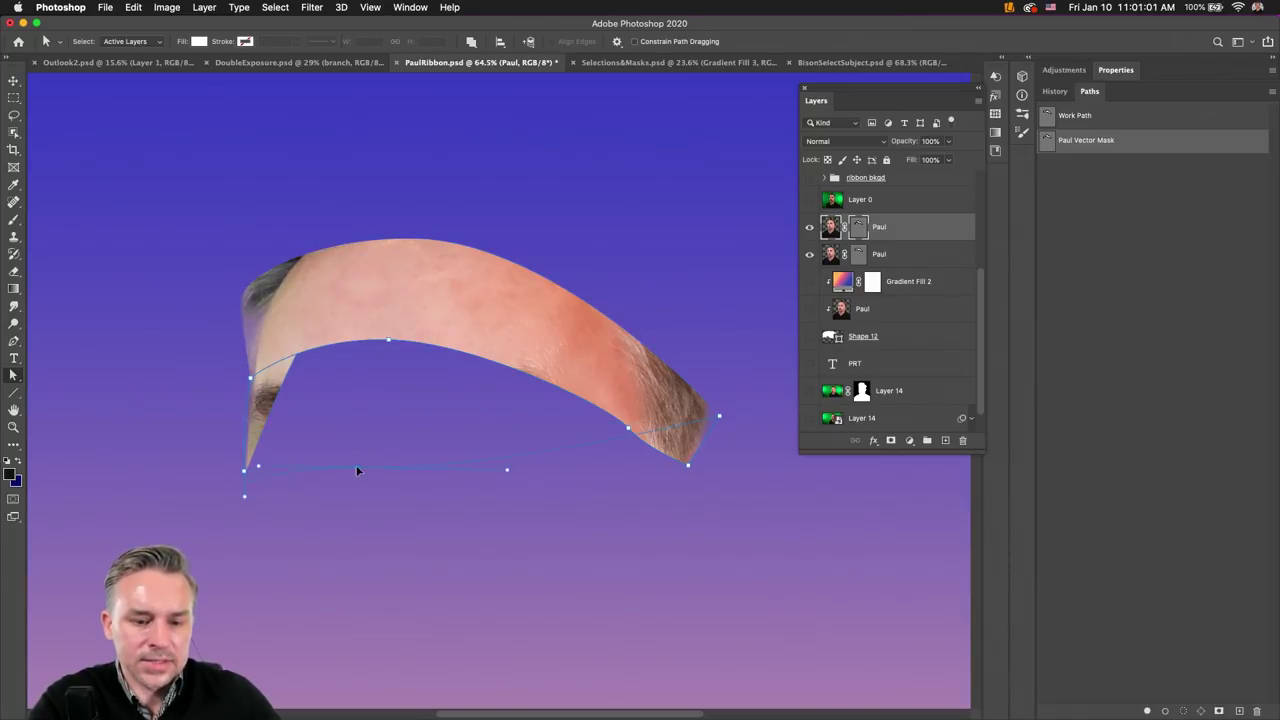
pyautogui.moveTo(392, 467); pyautogui.dragTo(392, 465)
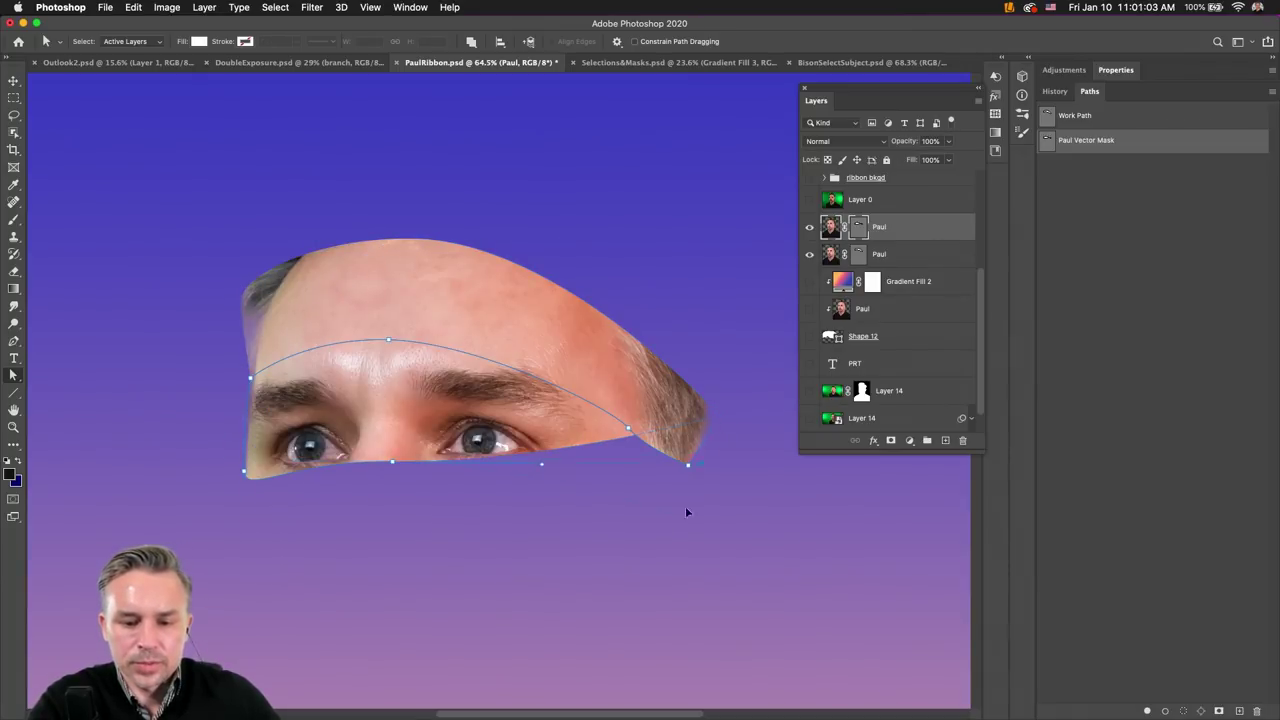
pyautogui.moveTo(670, 543); pyautogui.dragTo(668, 541)
pyautogui.moveTo(394, 462); pyautogui.dragTo(380, 462)
pyautogui.moveTo(614, 380); pyautogui.dragTo(730, 447)
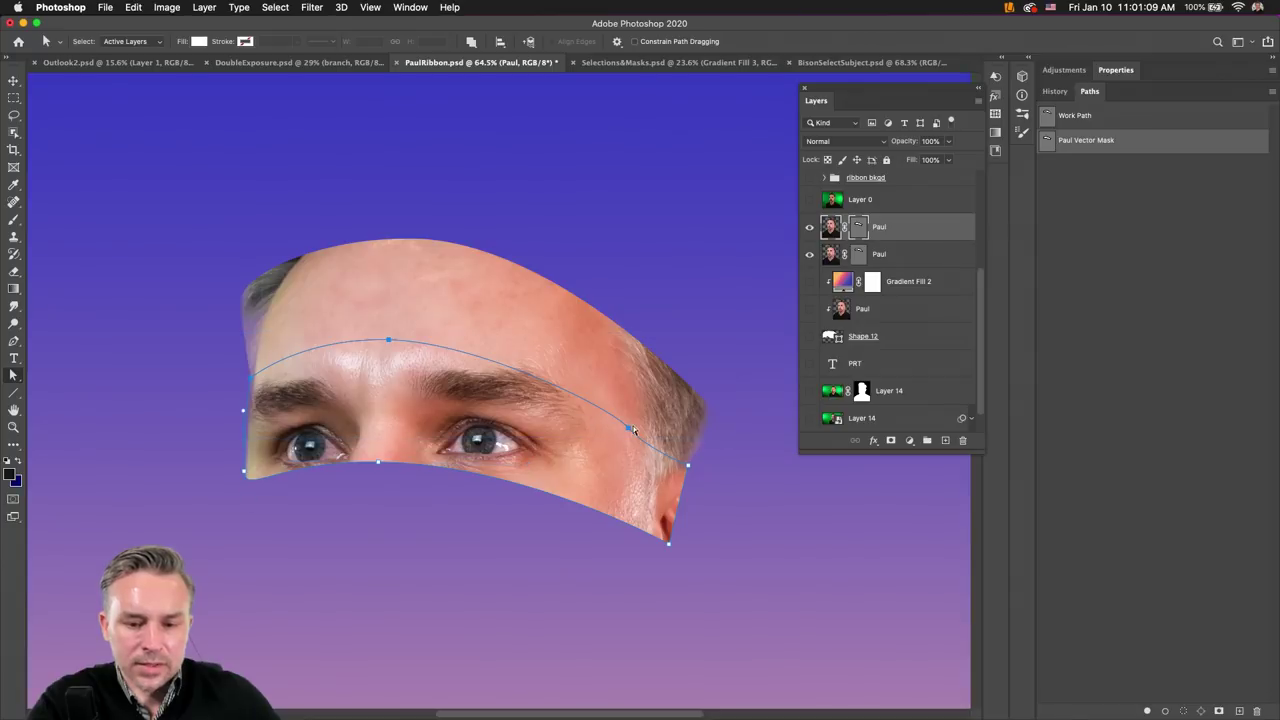
pyautogui.moveTo(628, 431); pyautogui.dragTo(628, 449)
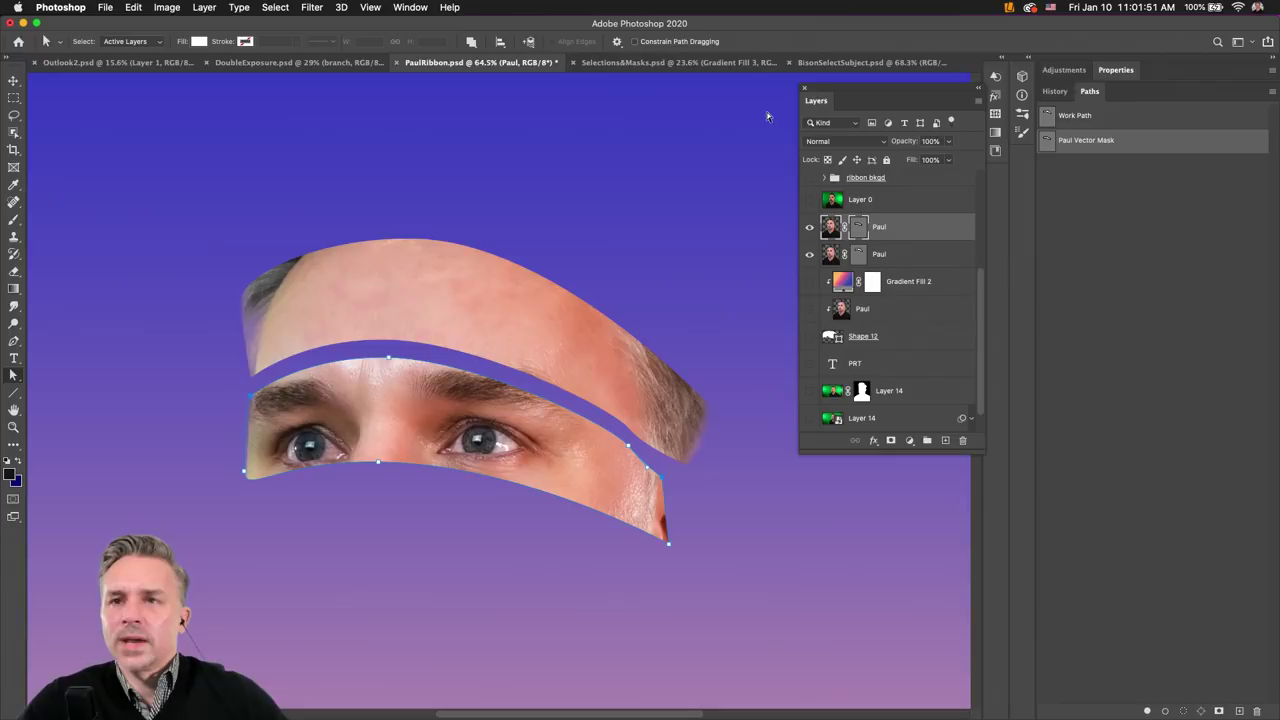
pyautogui.keyDown('shift'); pyautogui.click(890, 255); pyautogui.keyUp('shift')
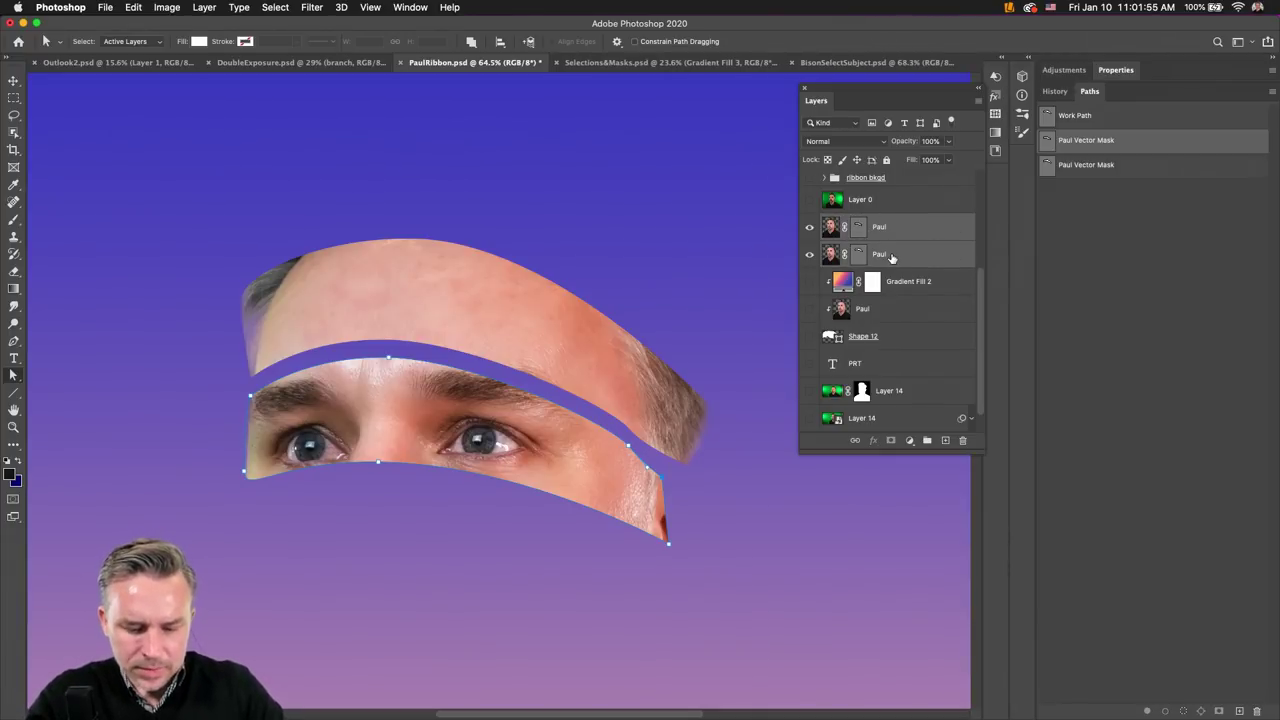
pyautogui.press('super+alt+g')
pyautogui.press('super+alt+g')
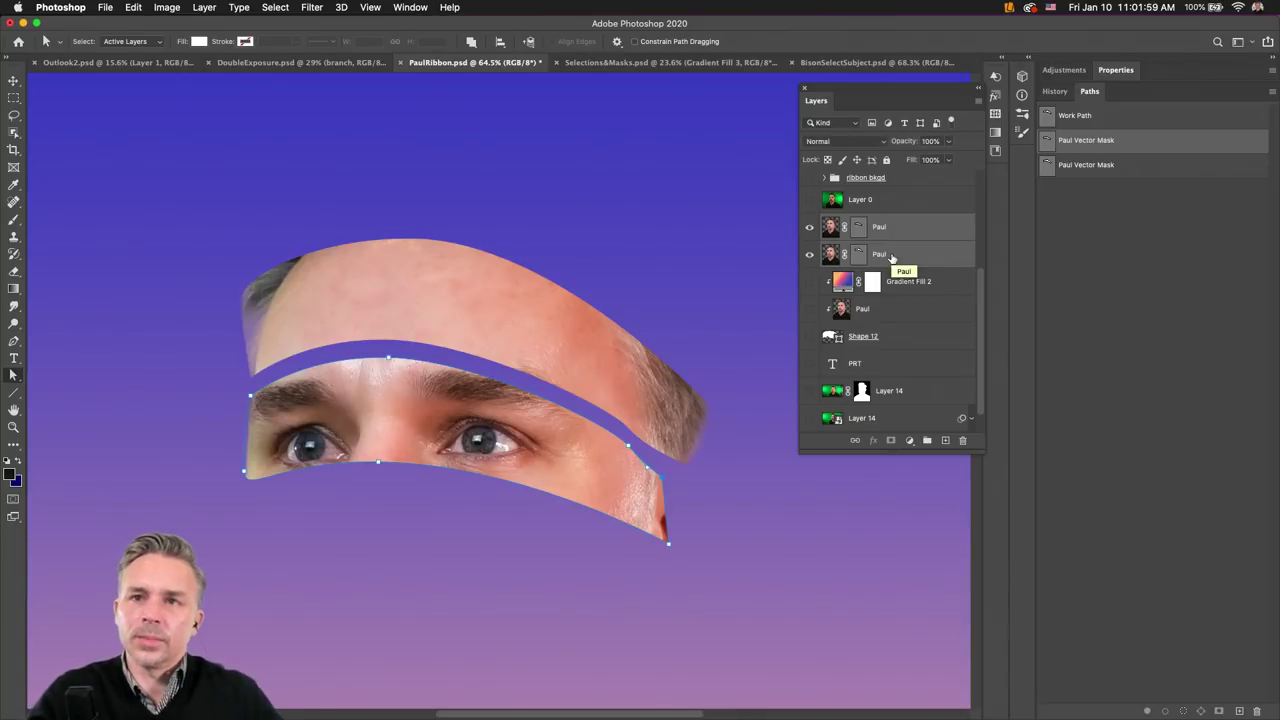
pyautogui.press('v')
pyautogui.click(876, 228)
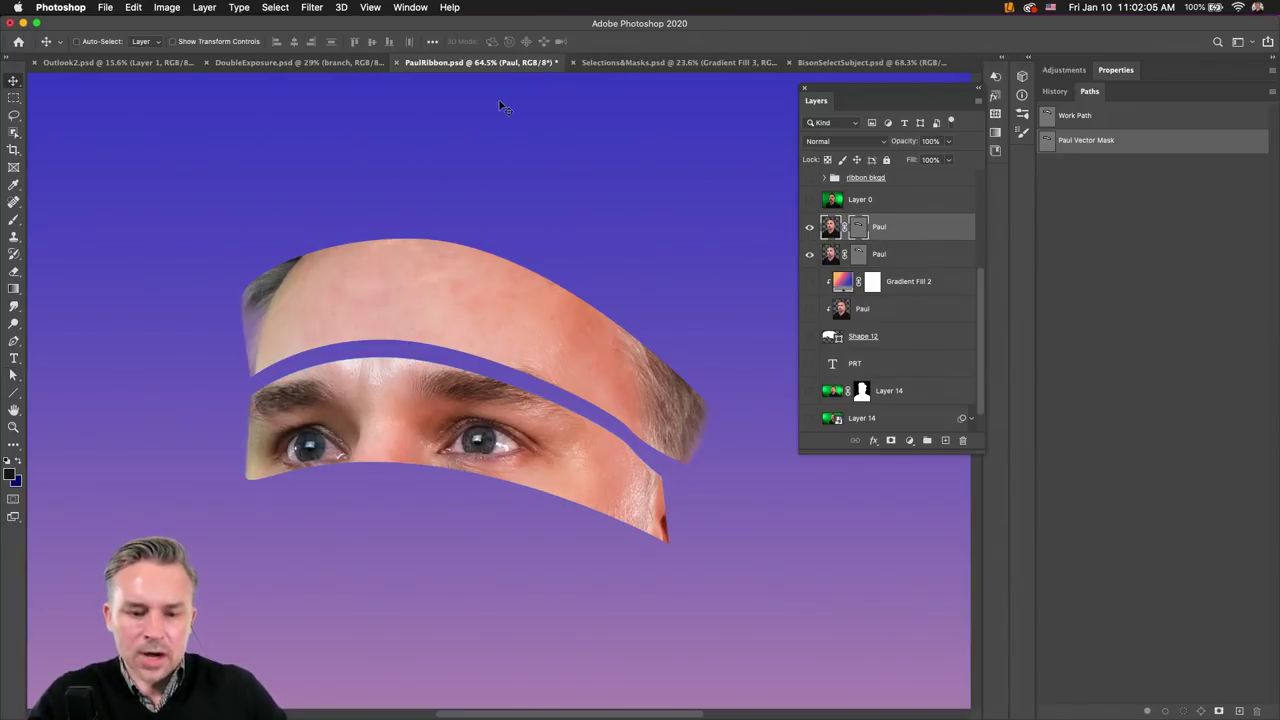
# - Add an empty layer directly above the forehead portrait layer and set up a white brush at size 45 with 27% flow
pyautogui.click(893, 257)
pyautogui.click(945, 441)
pyautogui.press('super+equal')
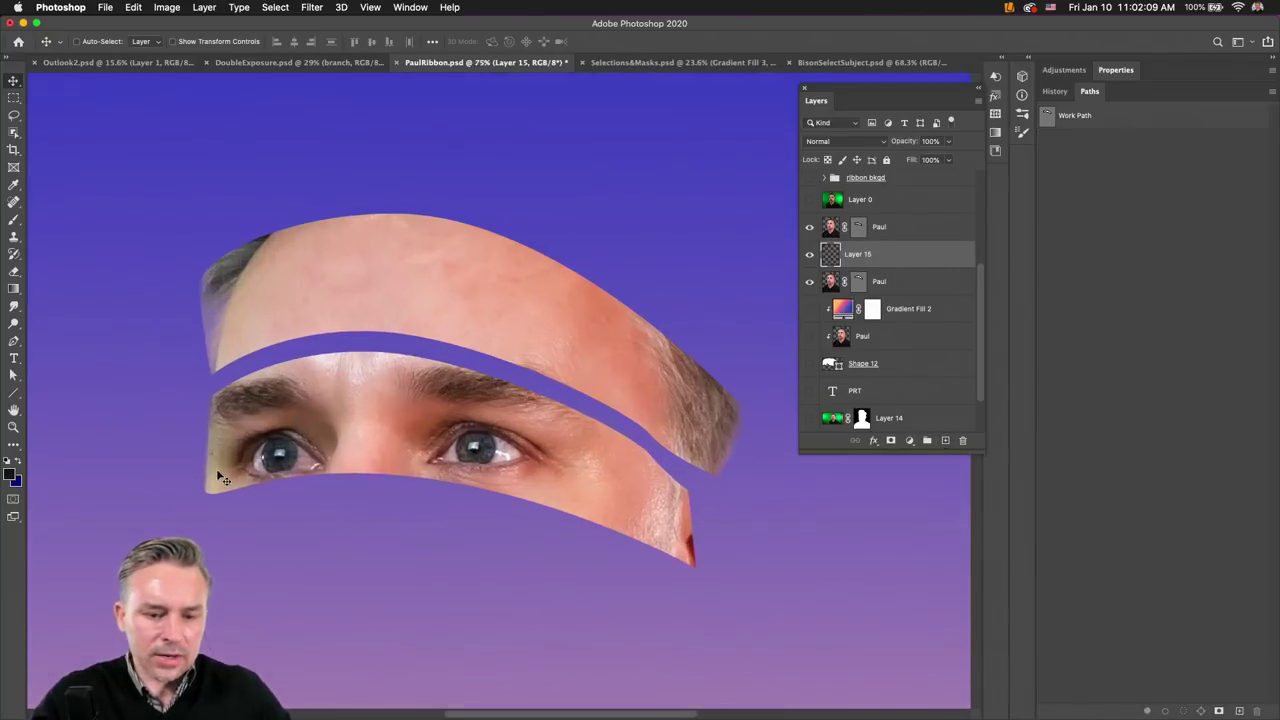
pyautogui.press('b')
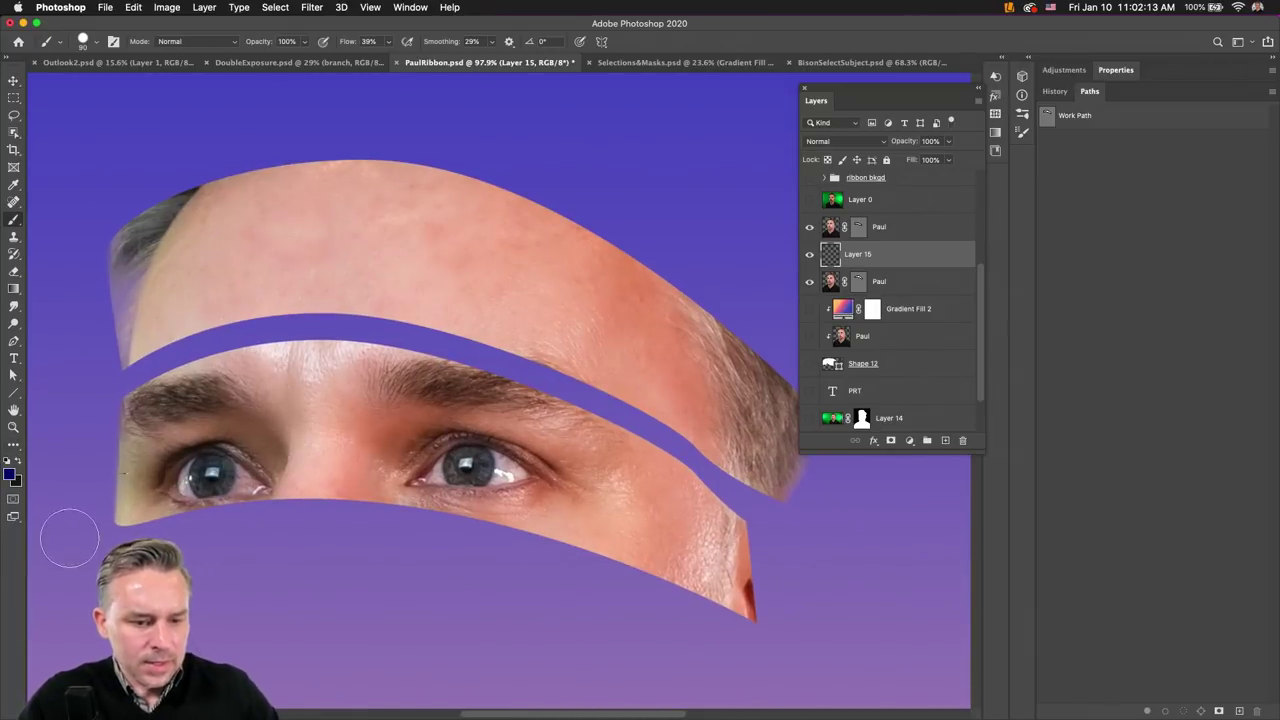
pyautogui.click(7, 463)
pyautogui.click(19, 460)
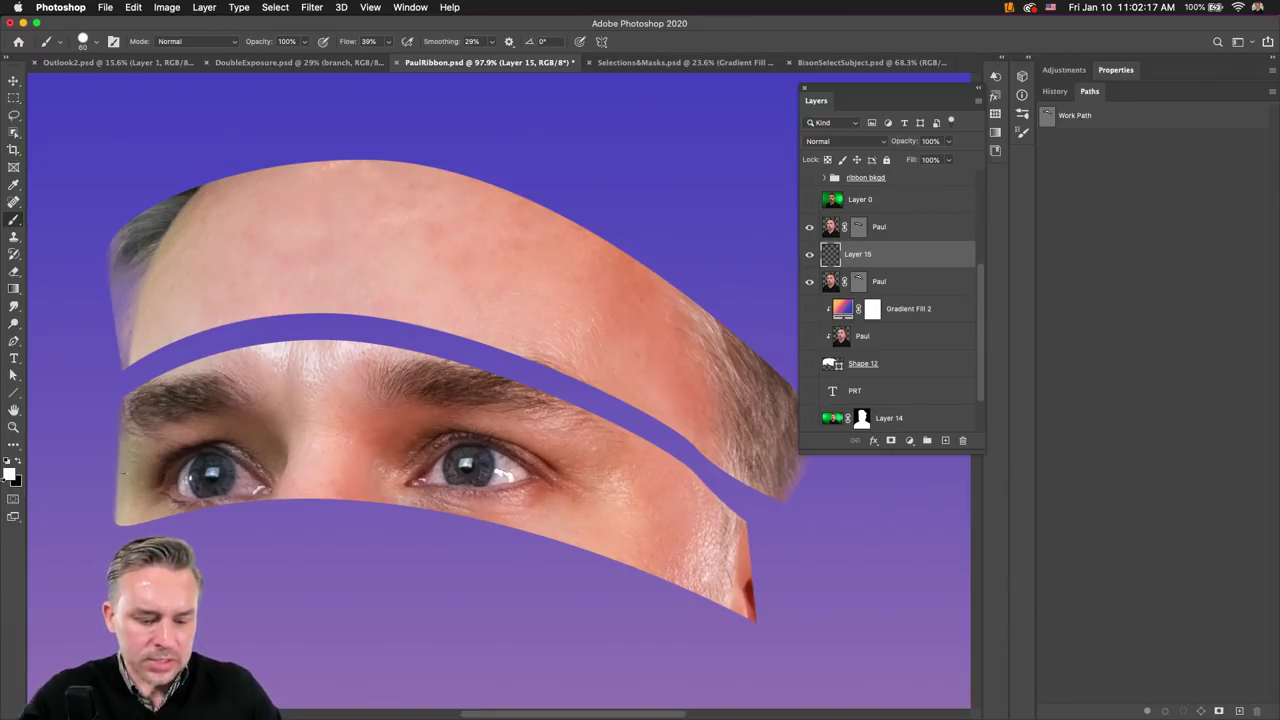
pyautogui.press('[')
pyautogui.press('[')
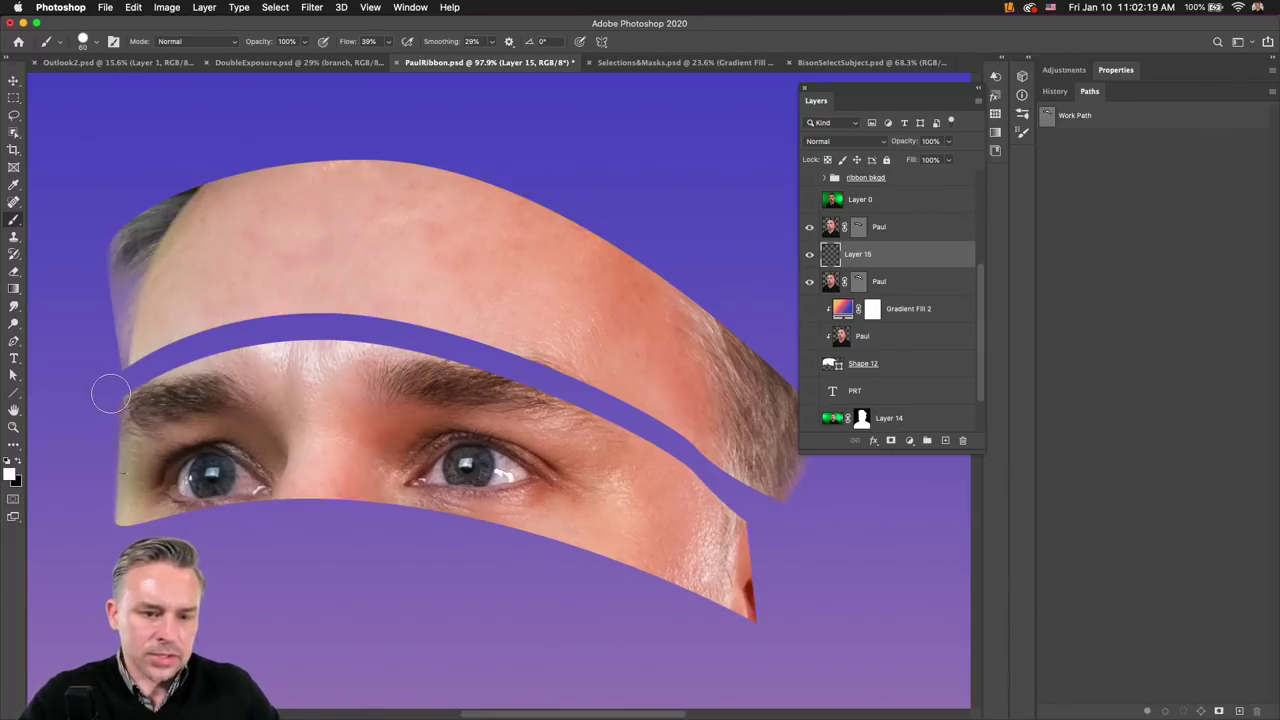
pyautogui.moveTo(336, 46); pyautogui.dragTo(331, 45)
# - Paint a white stroke along the eye ribbon's upper edge, raise its layer above that ribbon, and undo both changes
pyautogui.moveTo(106, 412)
pyautogui.mouseDown()
pyautogui.moveTo(156, 376)
pyautogui.moveTo(282, 333)
pyautogui.mouseUp()
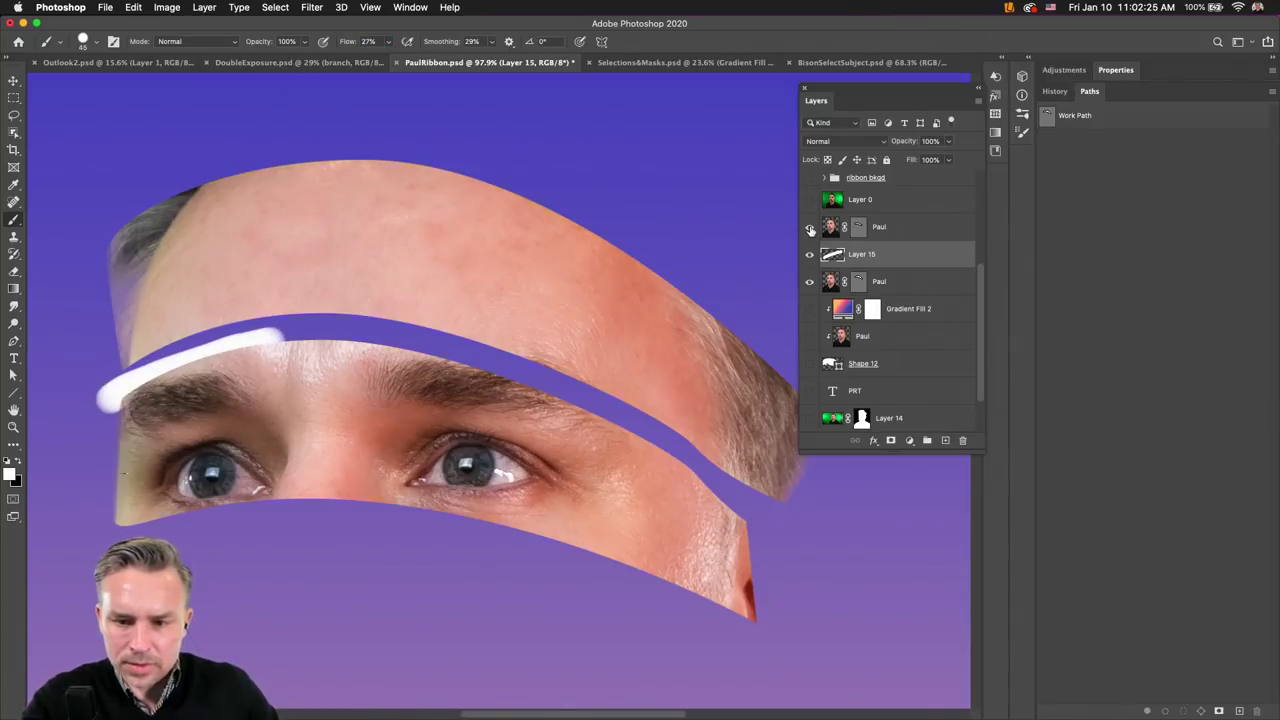
pyautogui.moveTo(894, 257); pyautogui.dragTo(890, 222)
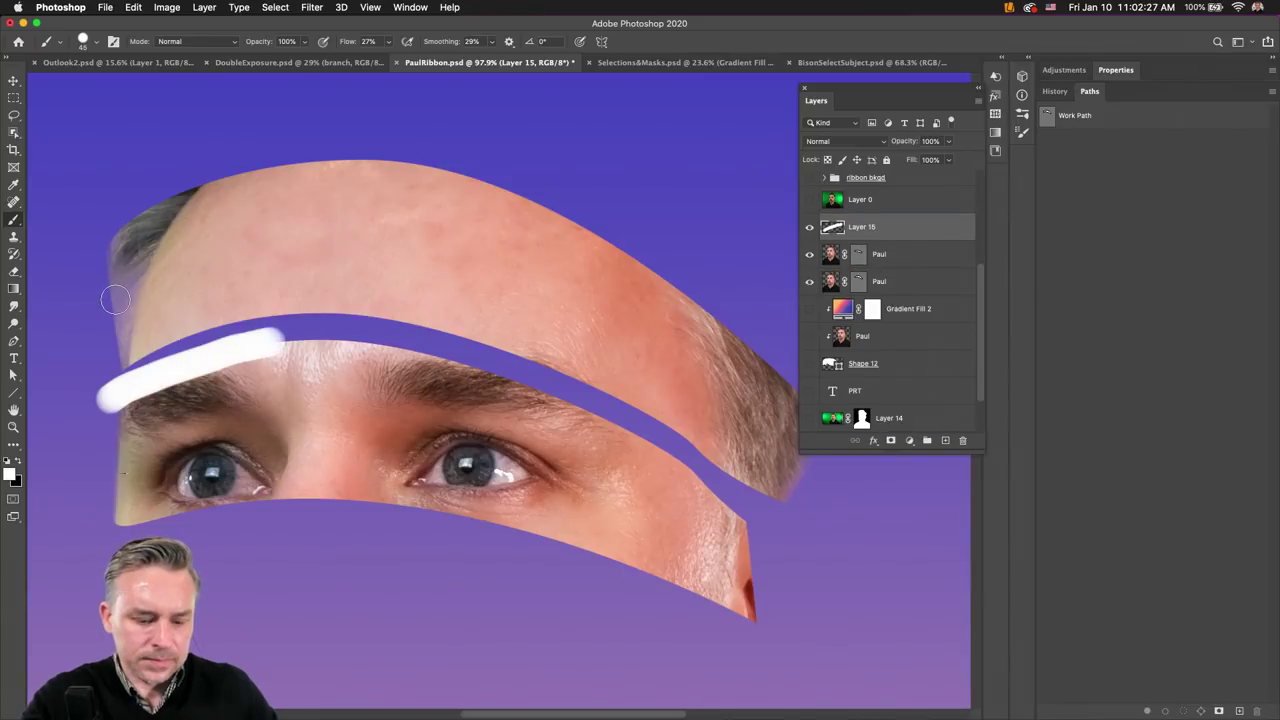
pyautogui.hotkey('ctrl', 'z')
pyautogui.hotkey('ctrl', 'z')
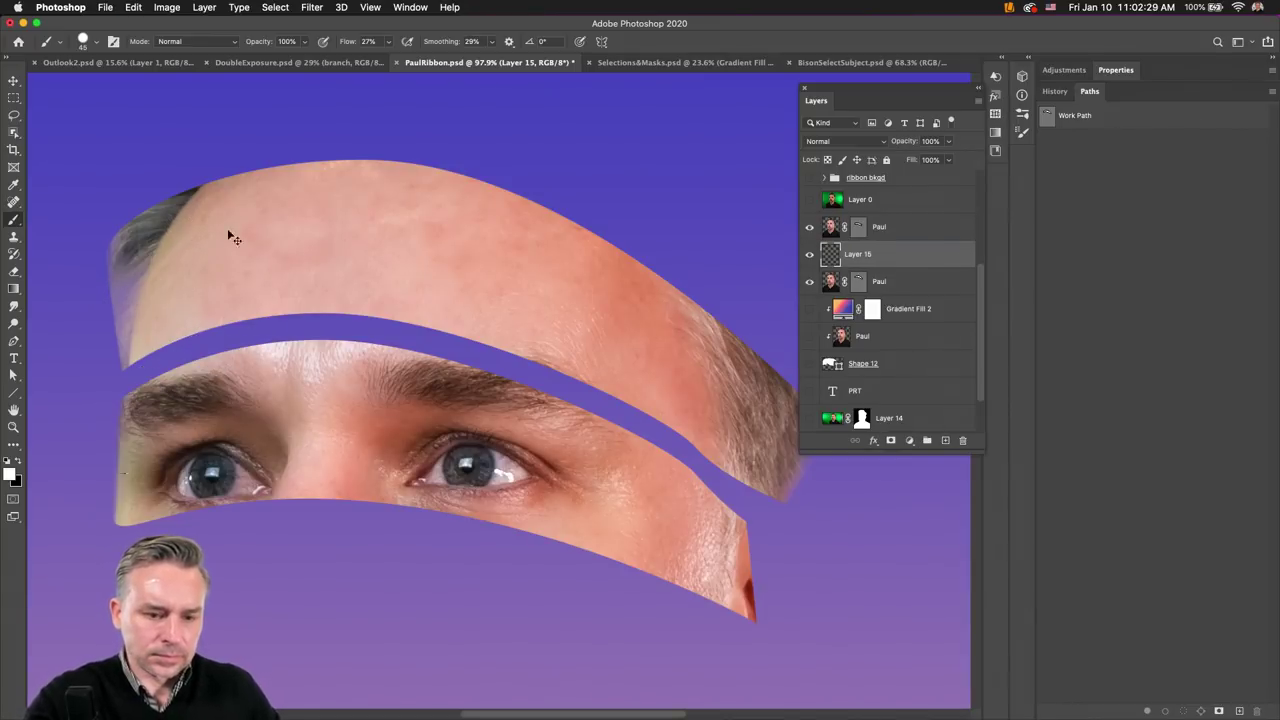
# - Move the empty layer above both ribbon portraits and paint a soft white stroke along the eye ribbon's whole upper edge
pyautogui.moveTo(873, 250); pyautogui.dragTo(876, 216)
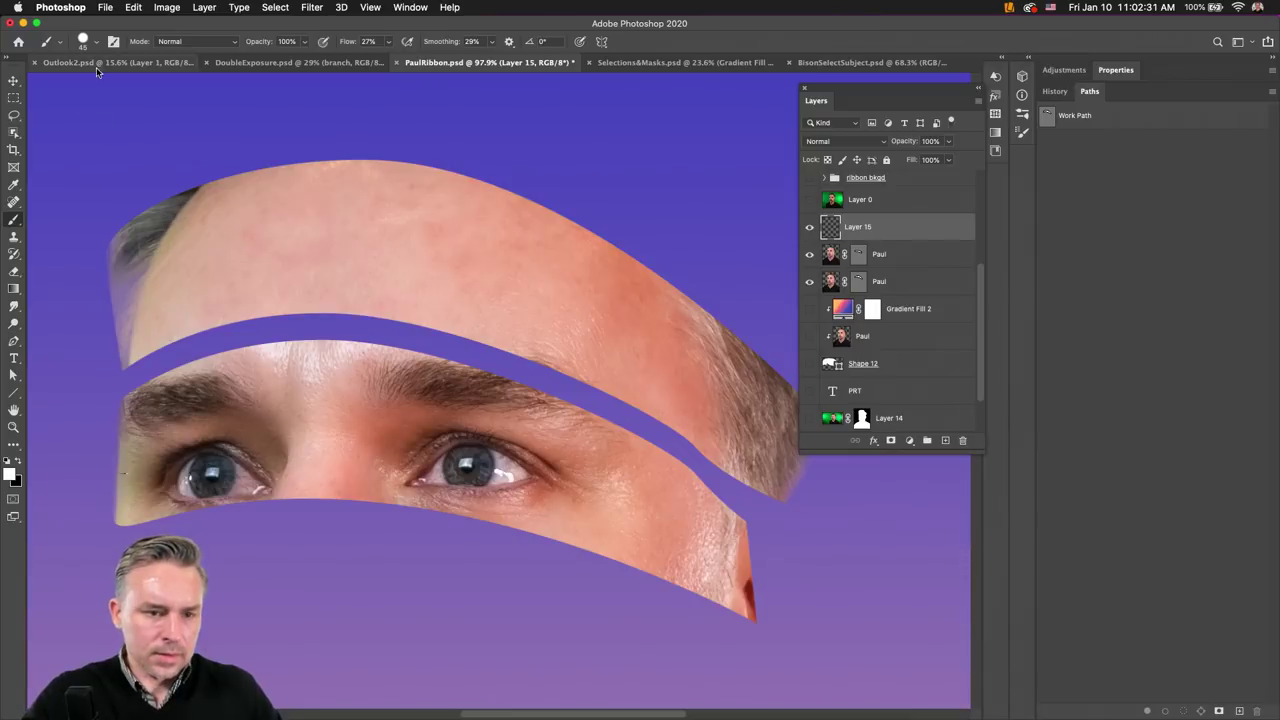
pyautogui.scroll(-5, 203, 242)
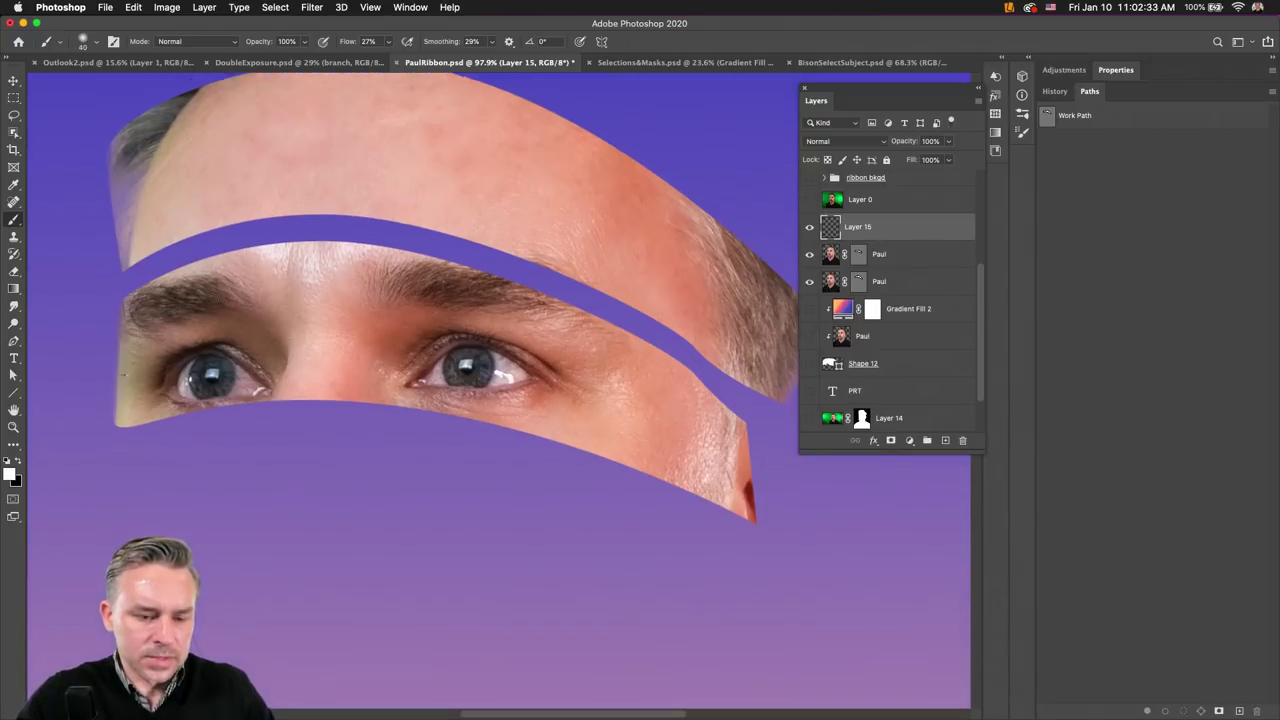
pyautogui.moveTo(185, 399); pyautogui.dragTo(195, 489)
pyautogui.moveTo(128, 362)
pyautogui.mouseDown()
pyautogui.moveTo(120, 343)
pyautogui.moveTo(285, 292)
pyautogui.mouseUp()
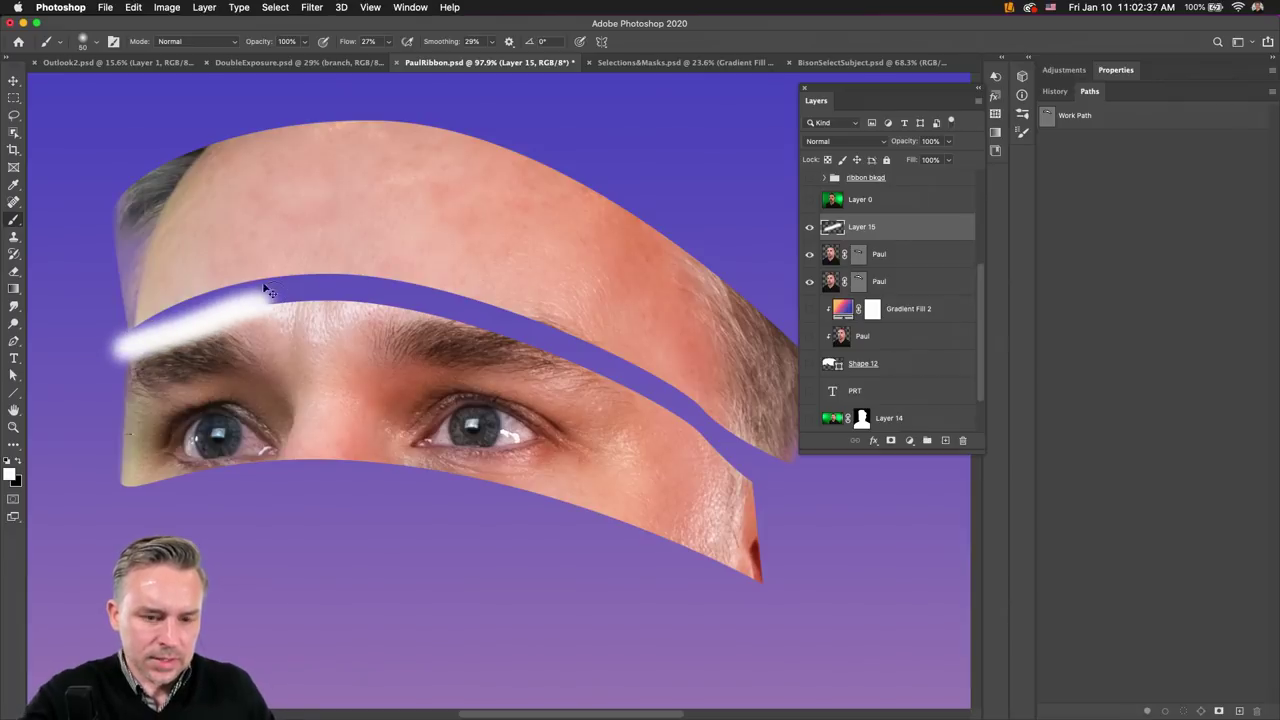
pyautogui.press('super+z')
pyautogui.moveTo(114, 351)
pyautogui.mouseDown()
pyautogui.moveTo(224, 305)
pyautogui.moveTo(348, 302)
pyautogui.moveTo(497, 326)
pyautogui.moveTo(475, 318)
pyautogui.moveTo(459, 318)
pyautogui.moveTo(680, 413)
pyautogui.moveTo(790, 498)
pyautogui.mouseUp()
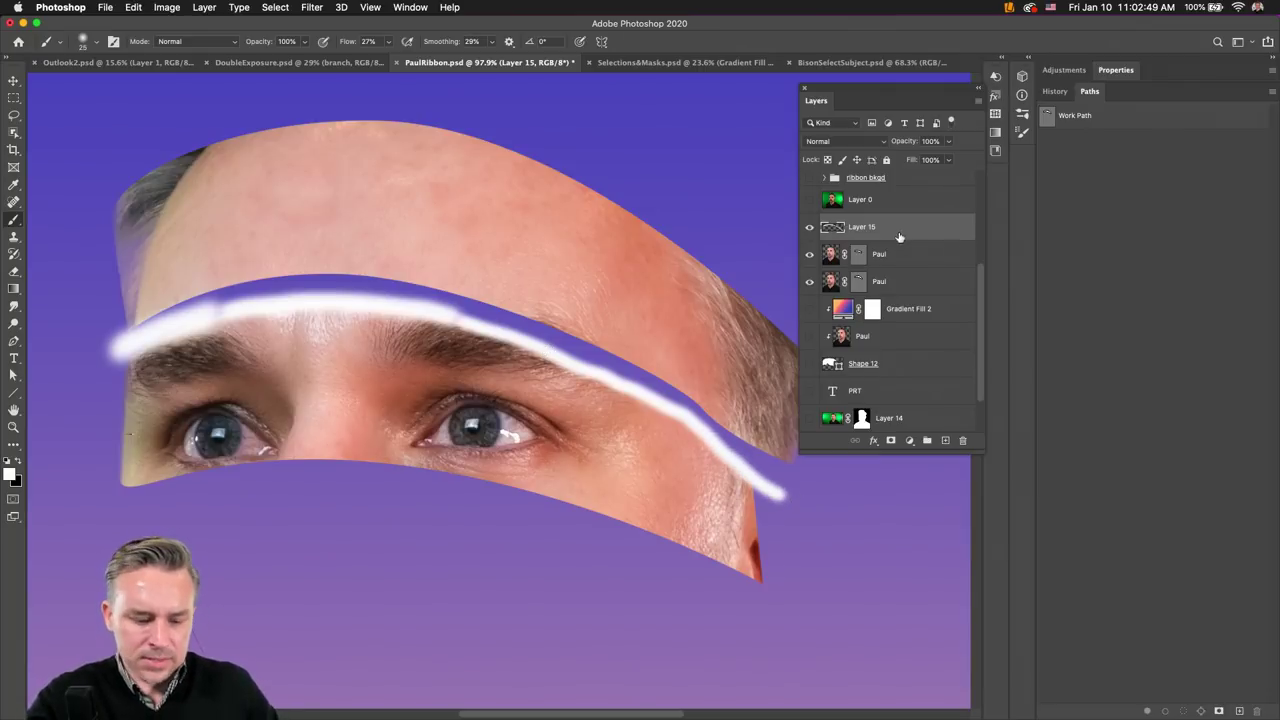
# - Clip the white stroke layer to the eye ribbon portrait and set its blend mode to Soft Light
pyautogui.moveTo(891, 236); pyautogui.dragTo(895, 237)
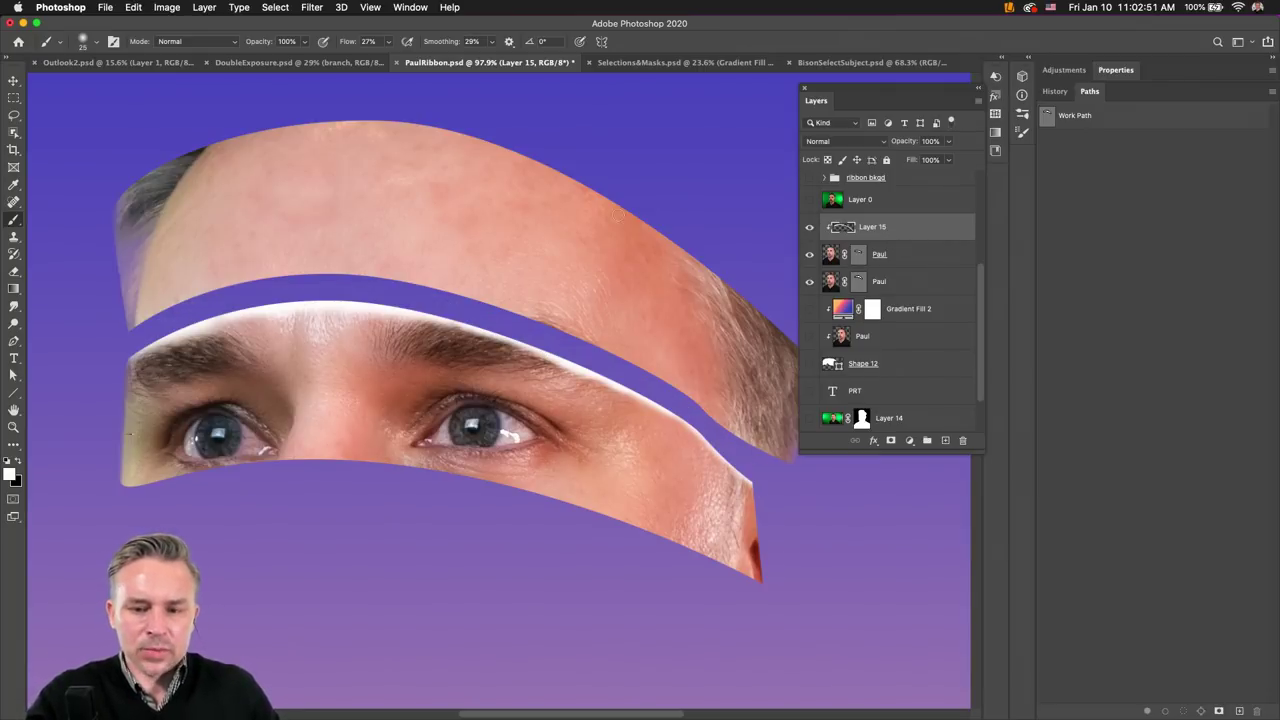
pyautogui.click(845, 138)
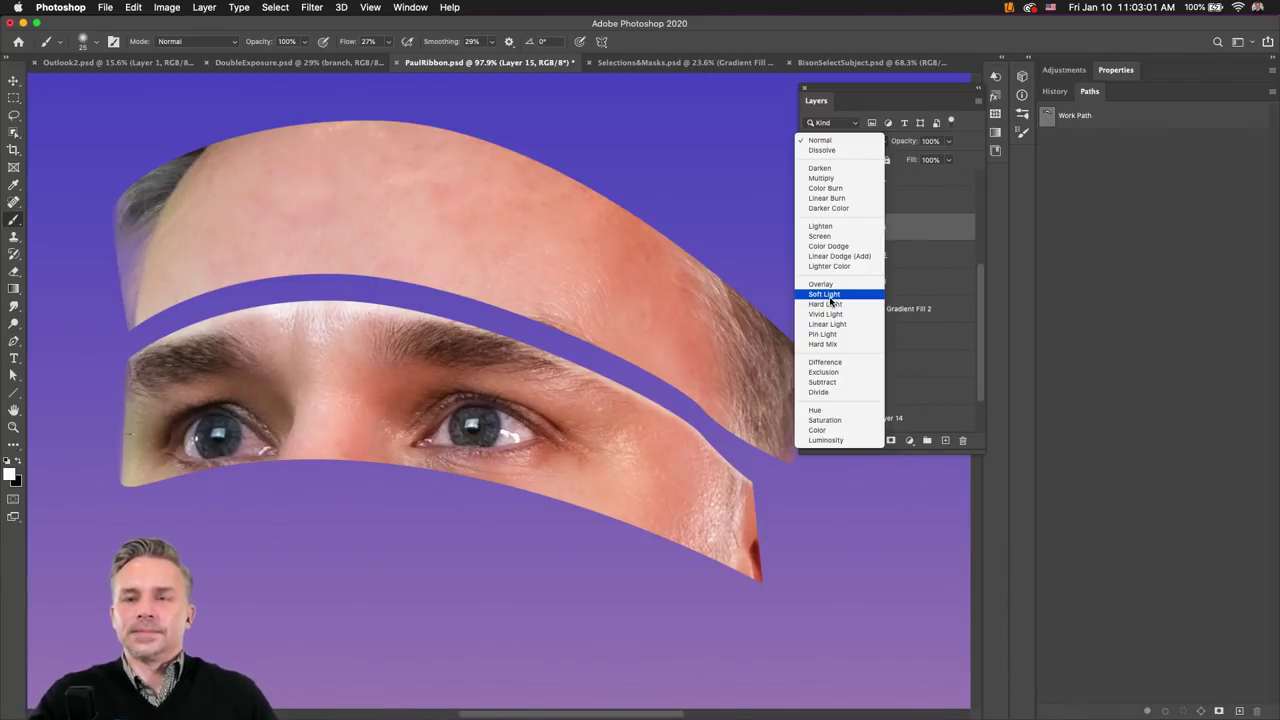
pyautogui.click(830, 298)
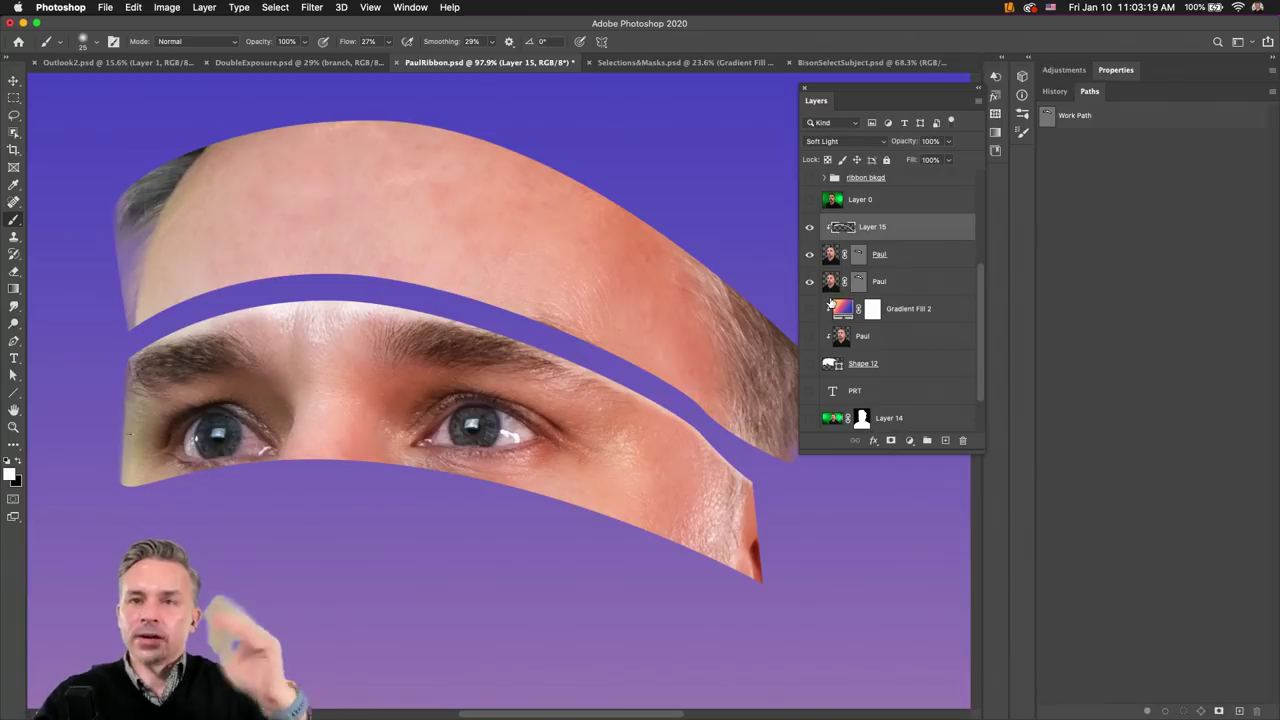
# - Show the Final group with the finished ribbon artwork, and dock the Layers panel beside Paths
pyautogui.click(14, 97)
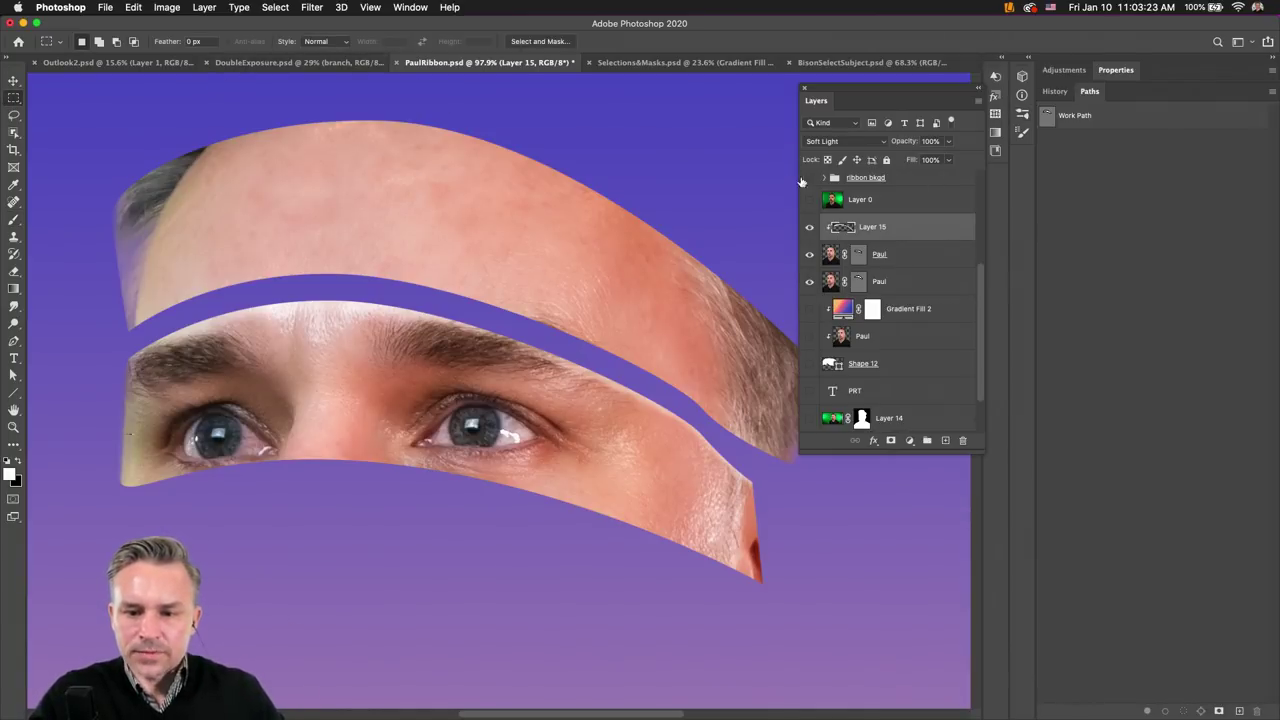
pyautogui.click(836, 180)
pyautogui.scroll(5, 838, 185)
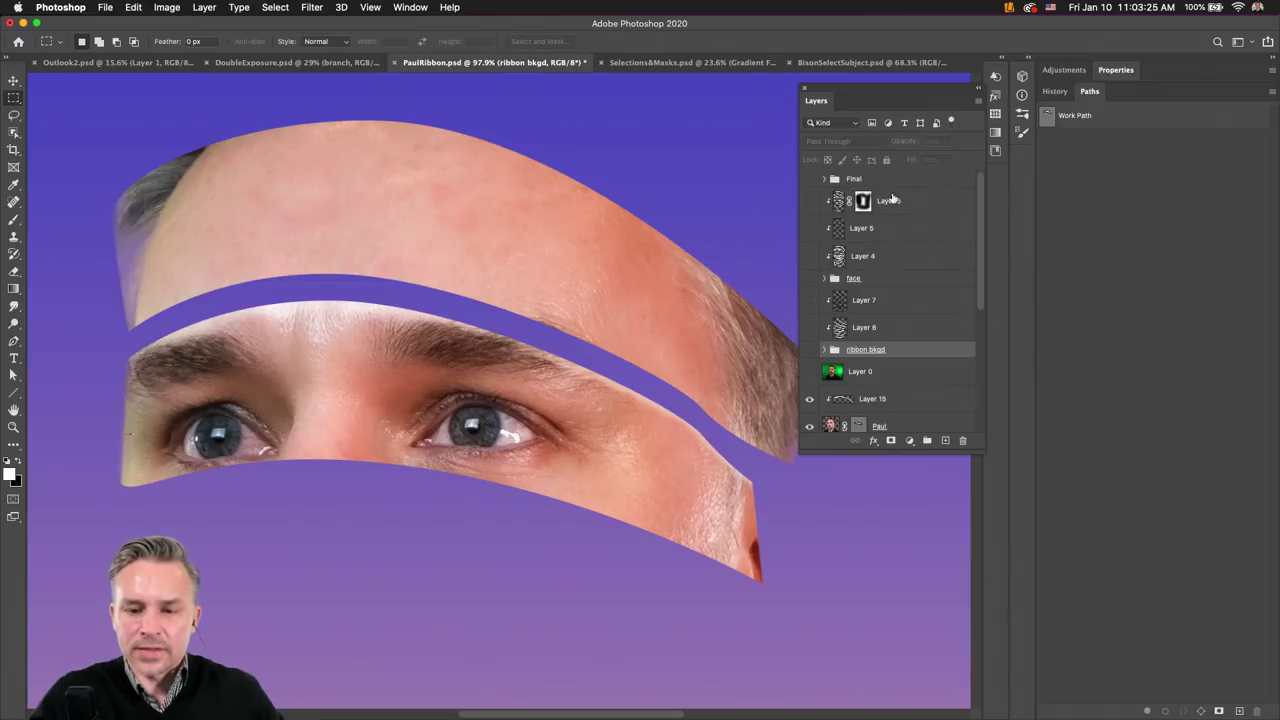
pyautogui.click(841, 180)
pyautogui.click(809, 178)
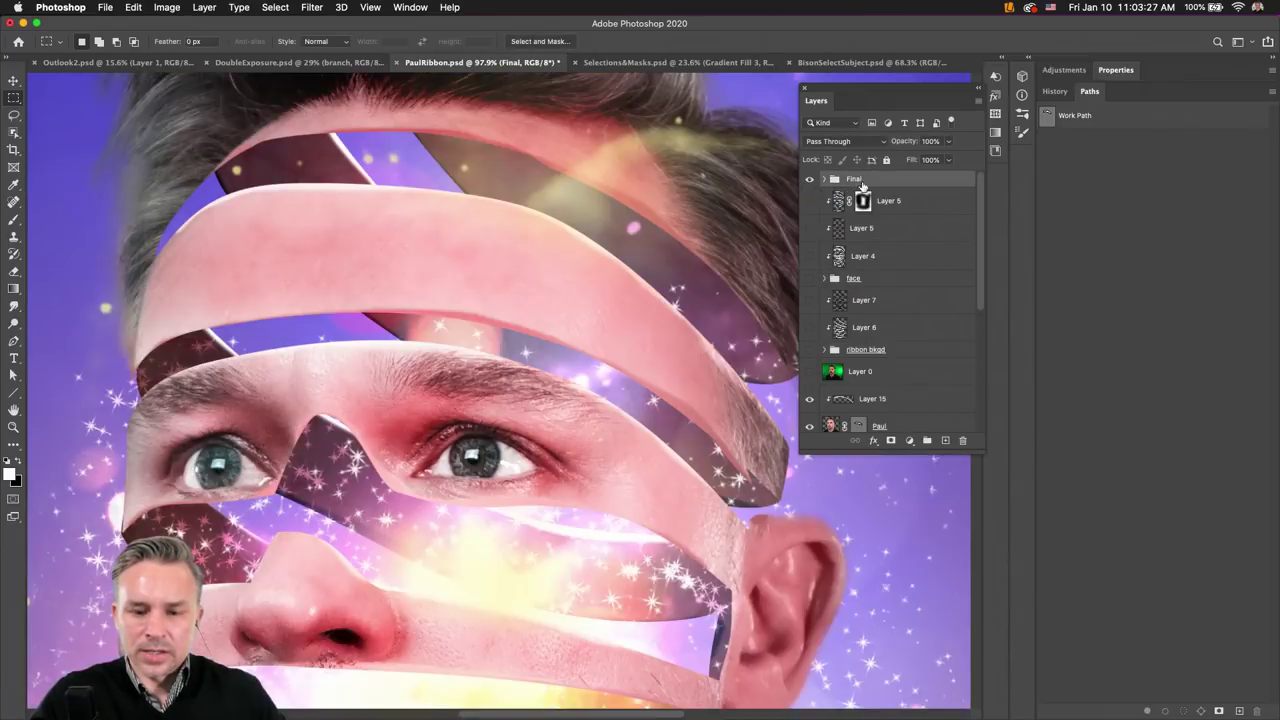
pyautogui.scroll(-4, 544, 289)
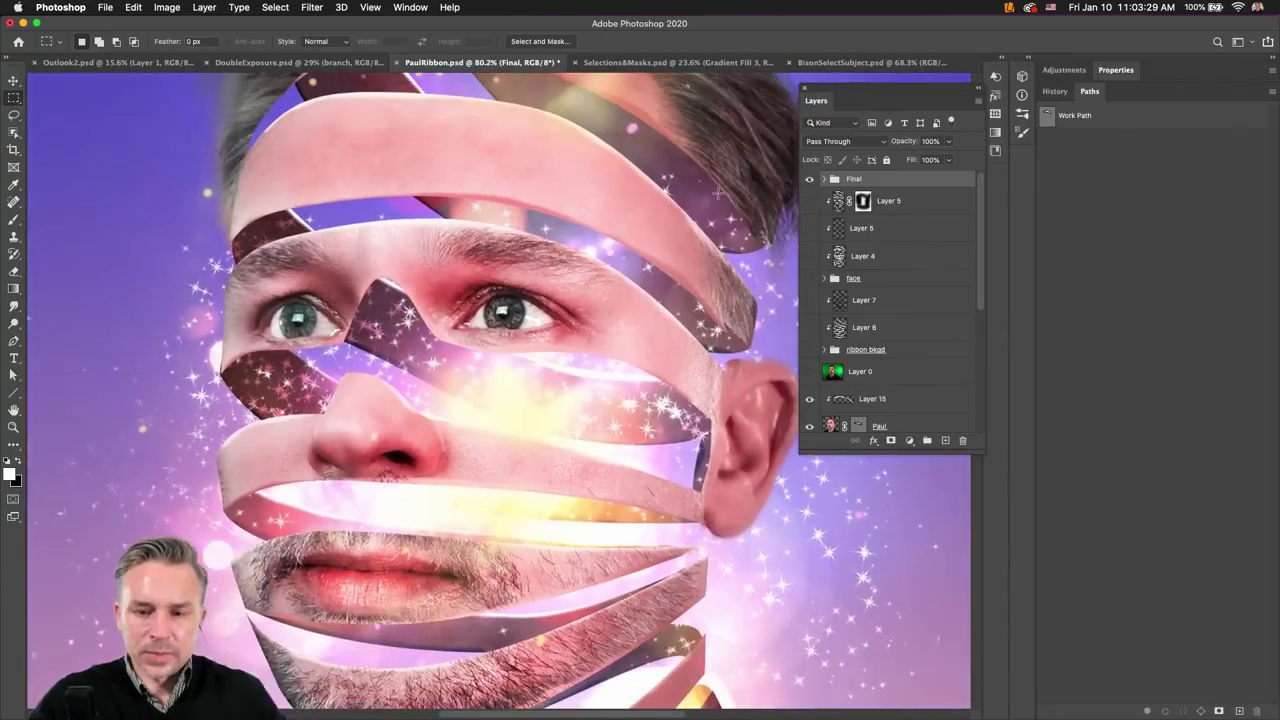
pyautogui.moveTo(818, 101); pyautogui.dragTo(1110, 91)
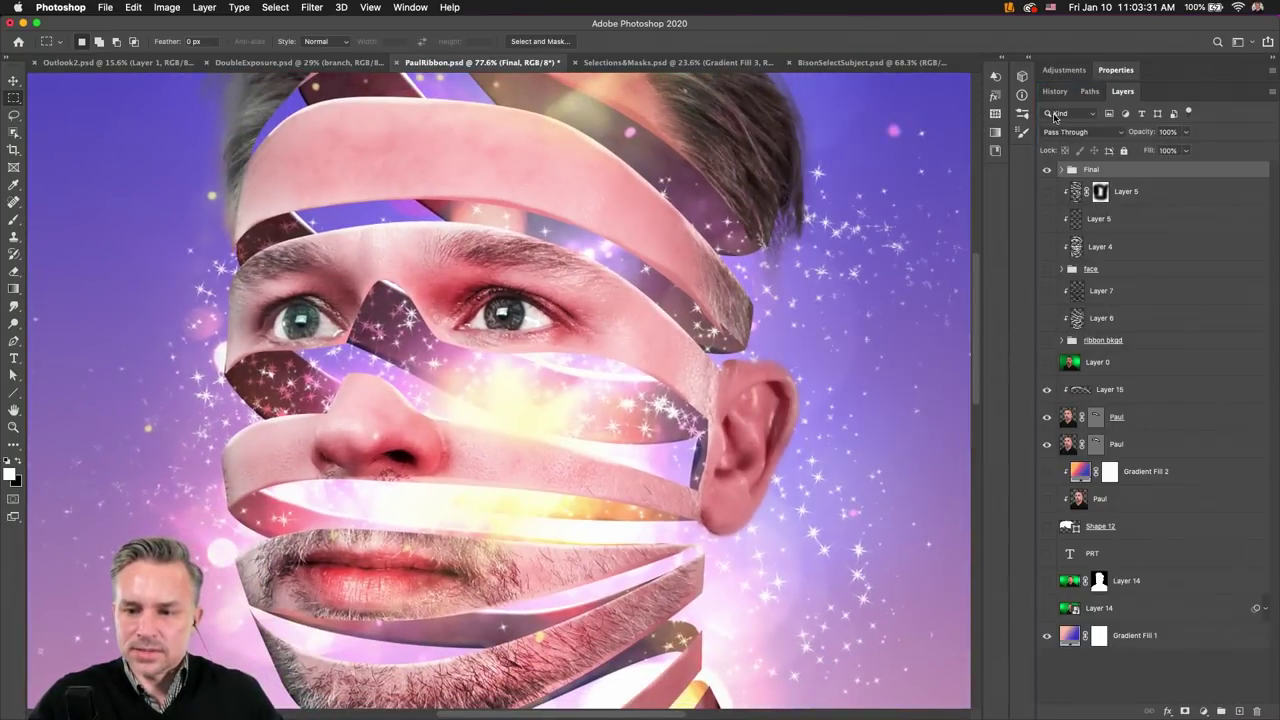
# - Expand the Final group and hide Layer 4 and every layer above it inside the group
pyautogui.click(1061, 170)
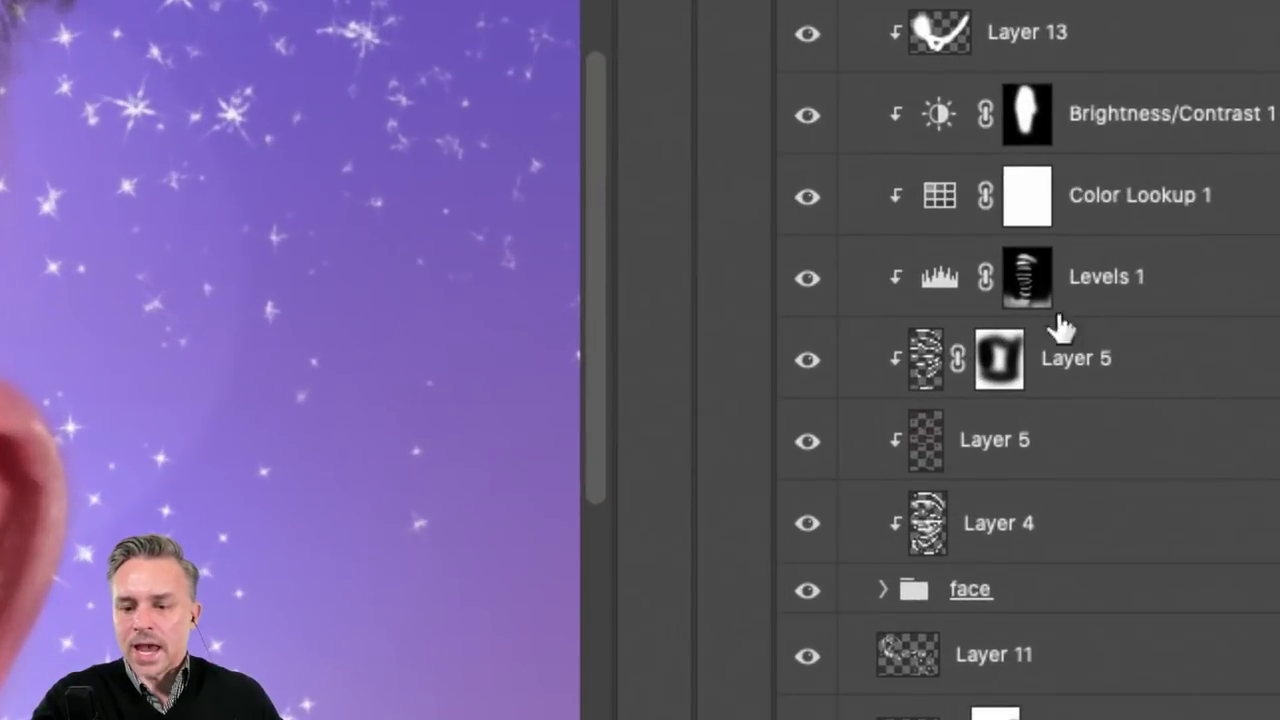
pyautogui.click(883, 590)
pyautogui.click(951, 596)
pyautogui.click(883, 590)
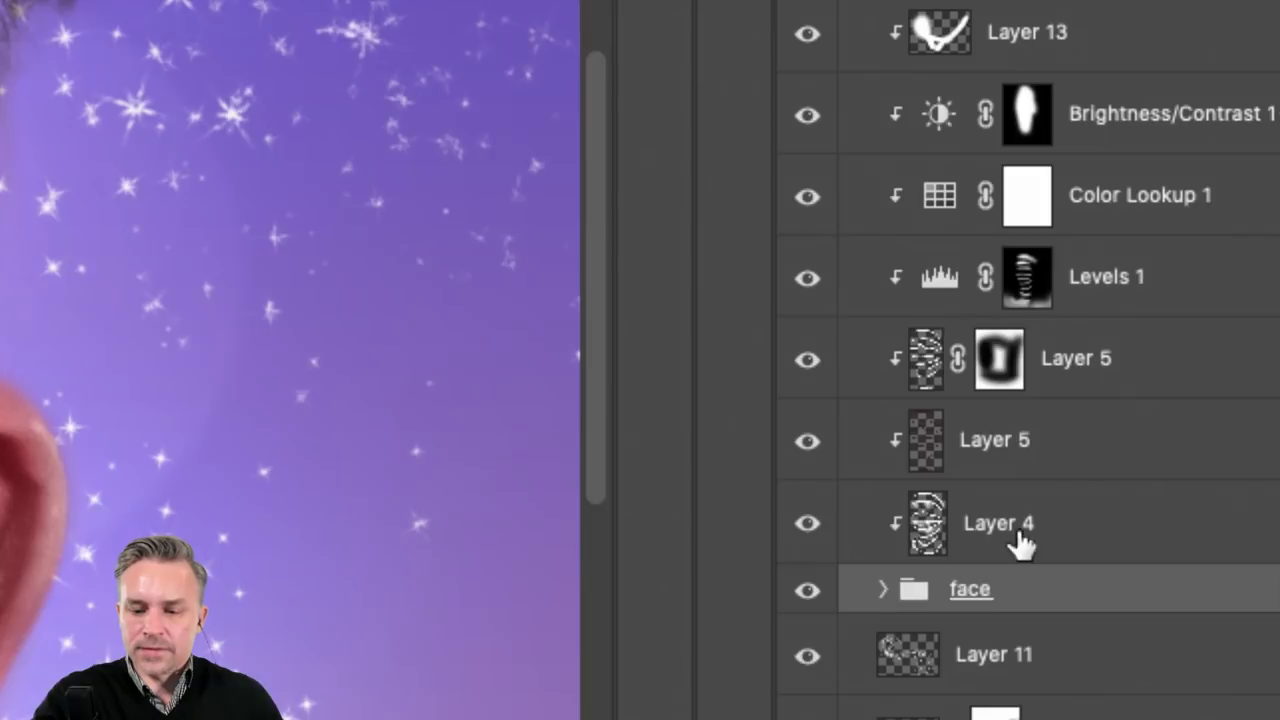
pyautogui.click(985, 535)
pyautogui.moveTo(804, 523); pyautogui.dragTo(806, 0)
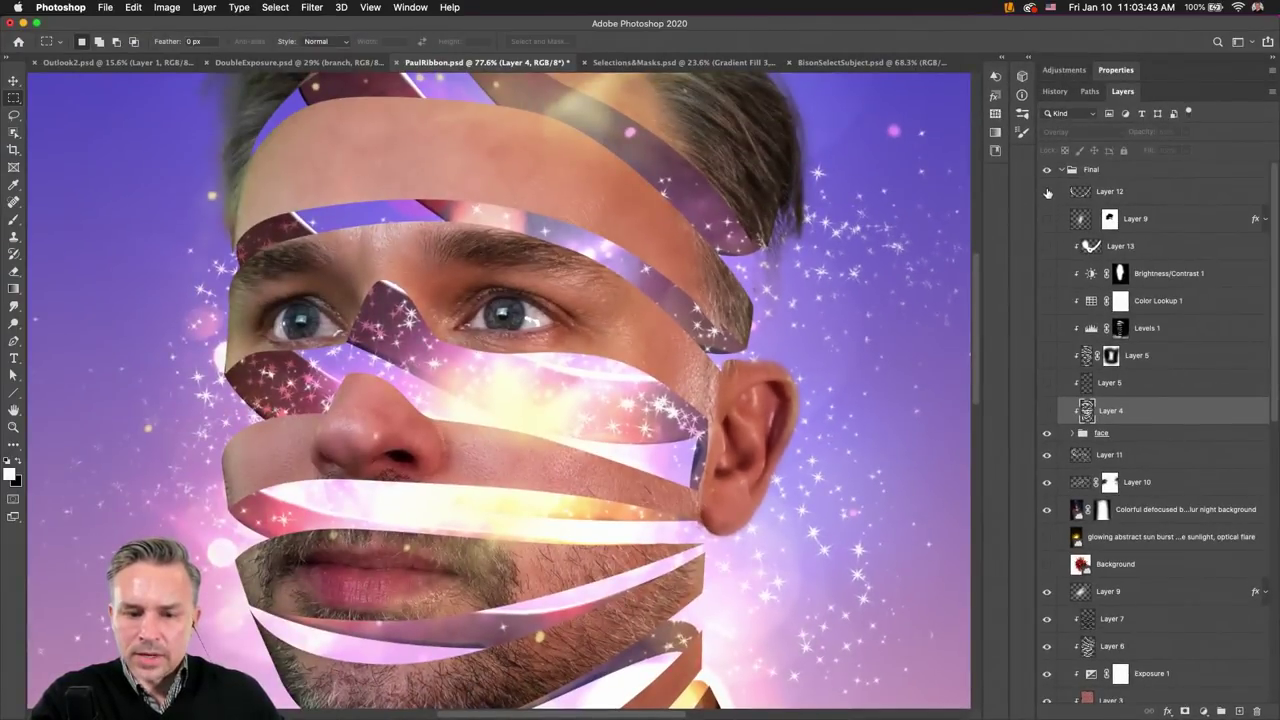
pyautogui.moveTo(1047, 192); pyautogui.dragTo(1047, 191)
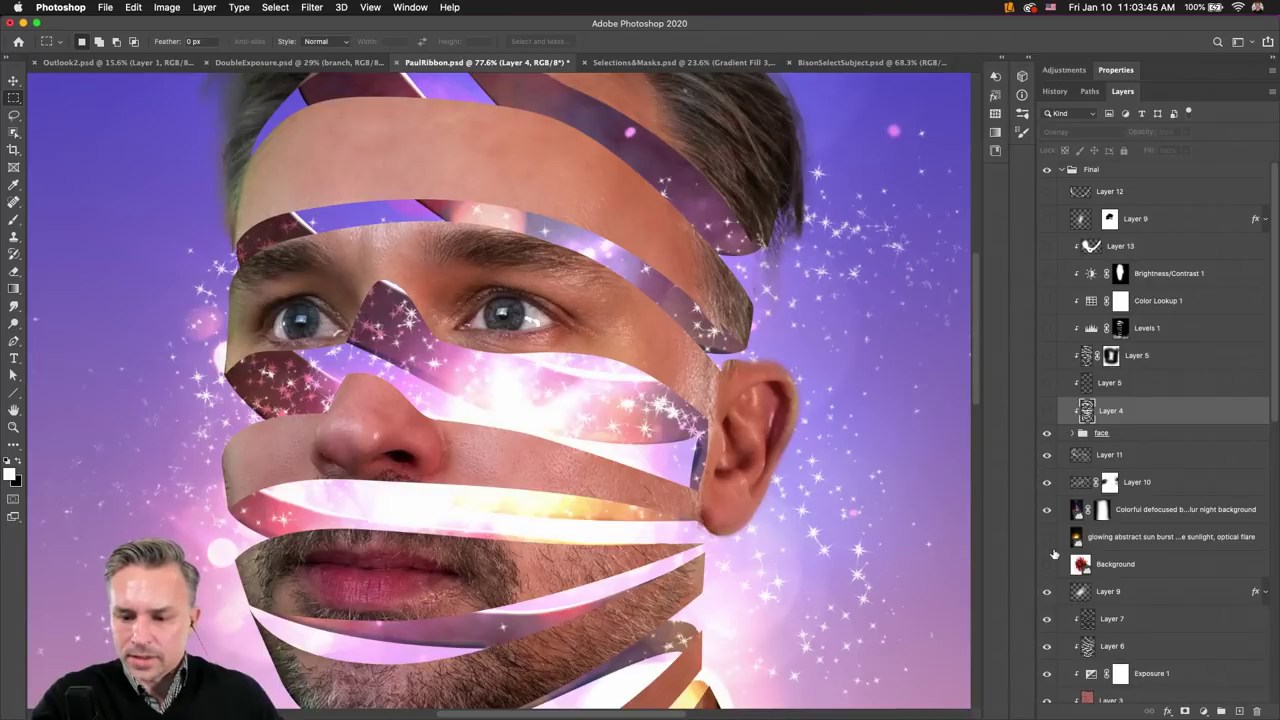
# - Hide the ribbon bkgd group and the effect layers above it up to the lower Layer 9, and select the face group
pyautogui.scroll(-3, 1053, 553)
pyautogui.moveTo(1049, 427); pyautogui.dragTo(1038, 584)
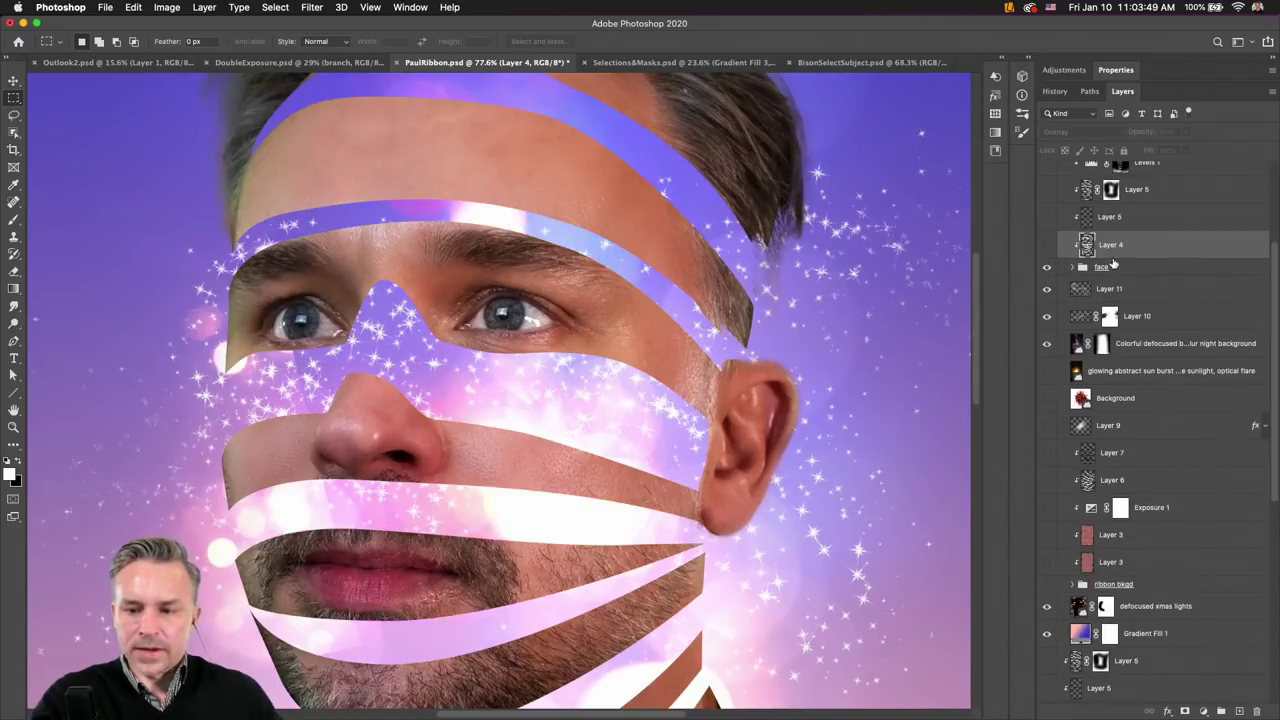
pyautogui.click(1121, 265)
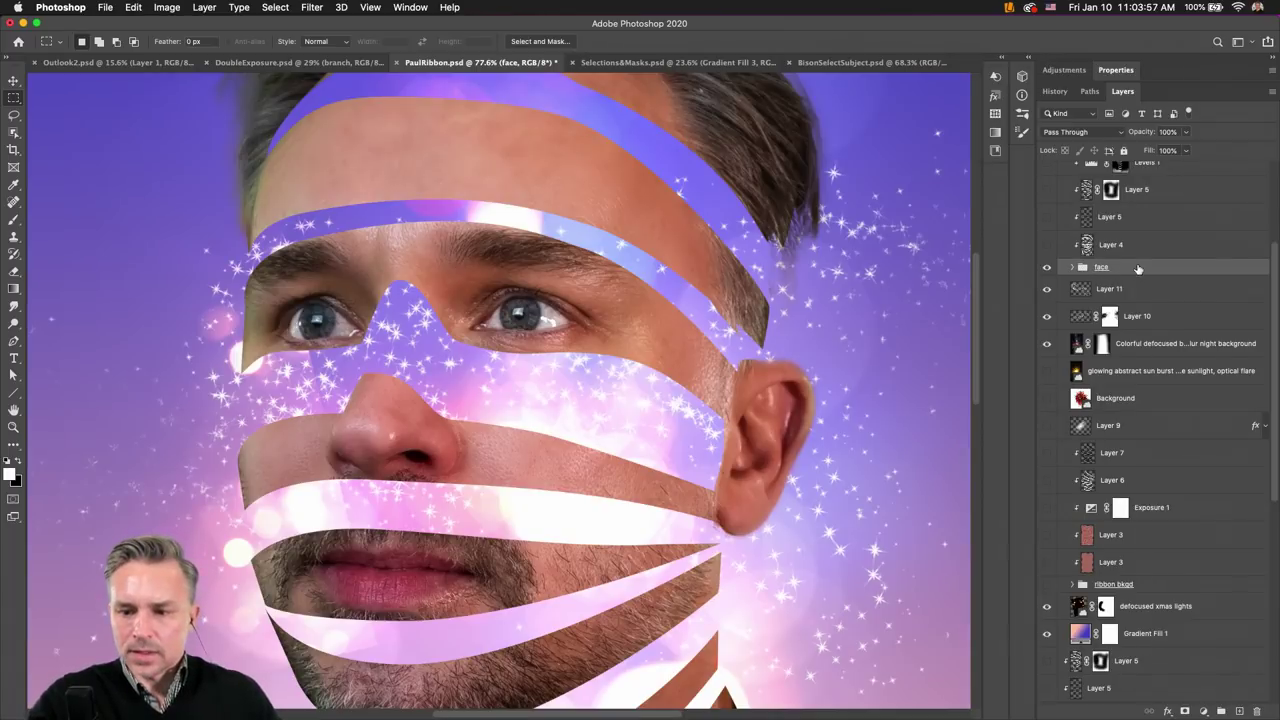
# - Show the layers clipped to the face group one by one: Layer 4, both Layer 5 layers and Levels 1
pyautogui.click(1047, 244)
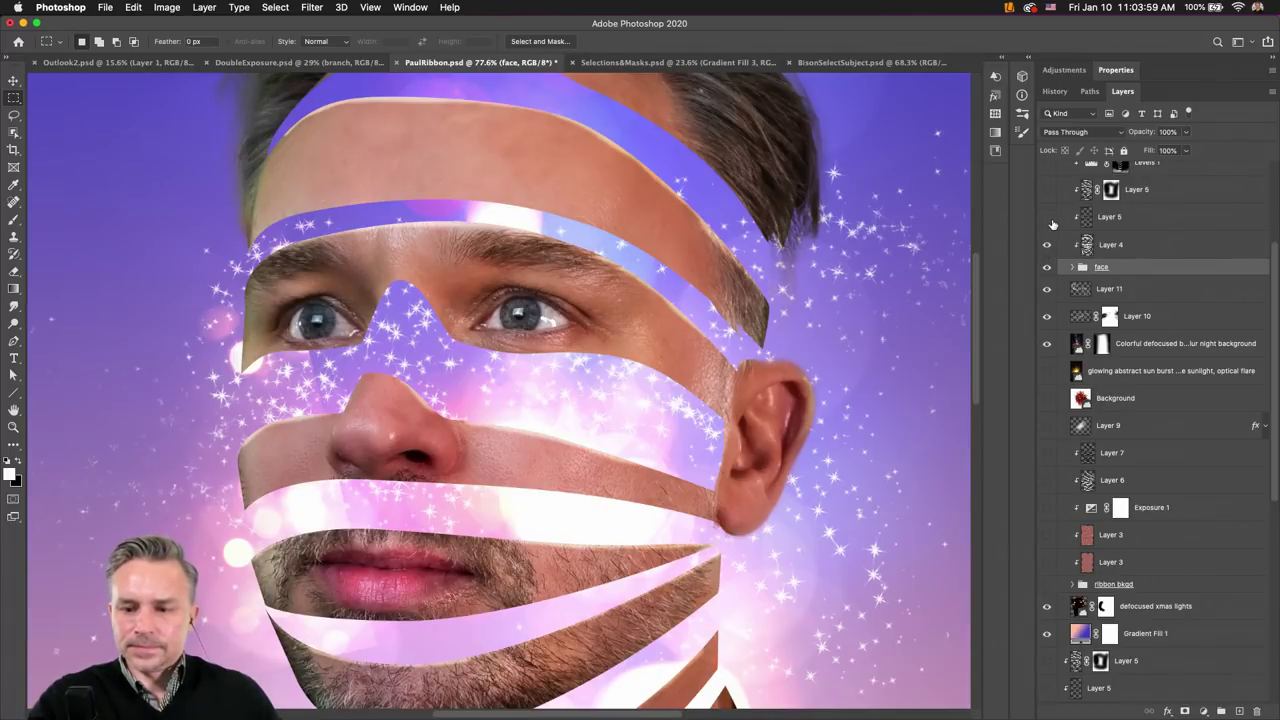
pyautogui.click(1047, 216)
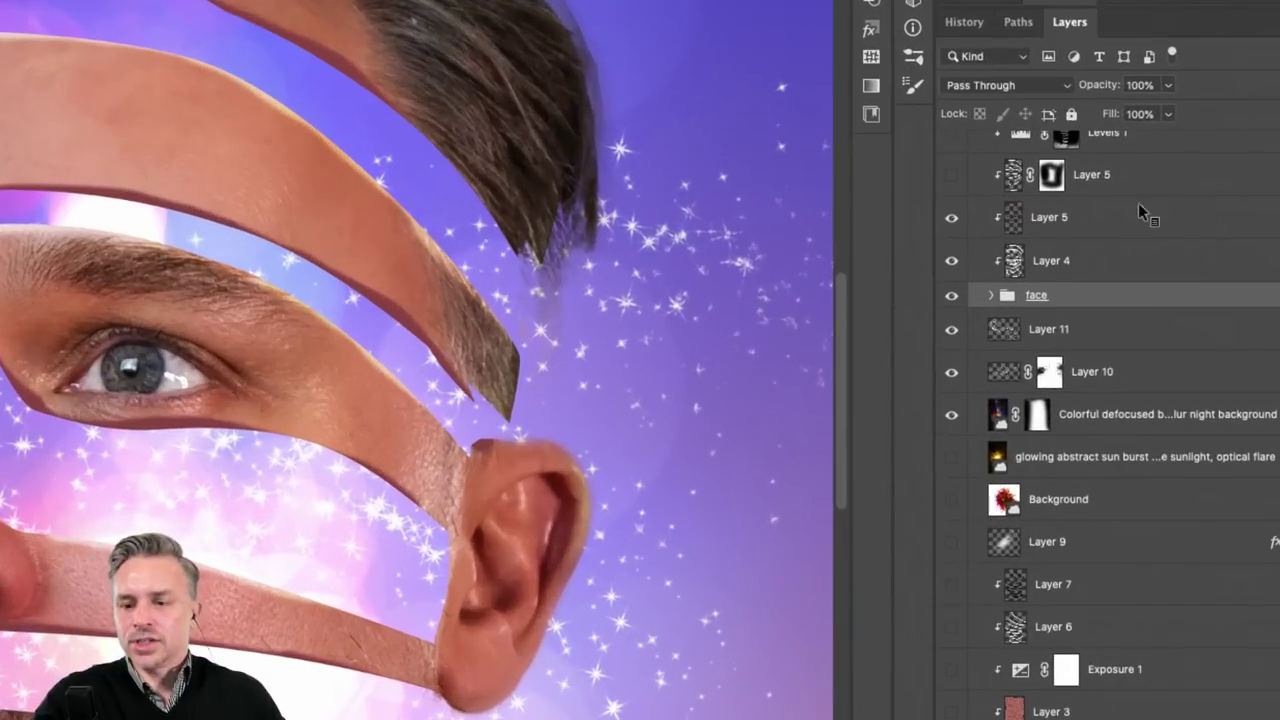
pyautogui.click(1080, 210)
pyautogui.click(951, 175)
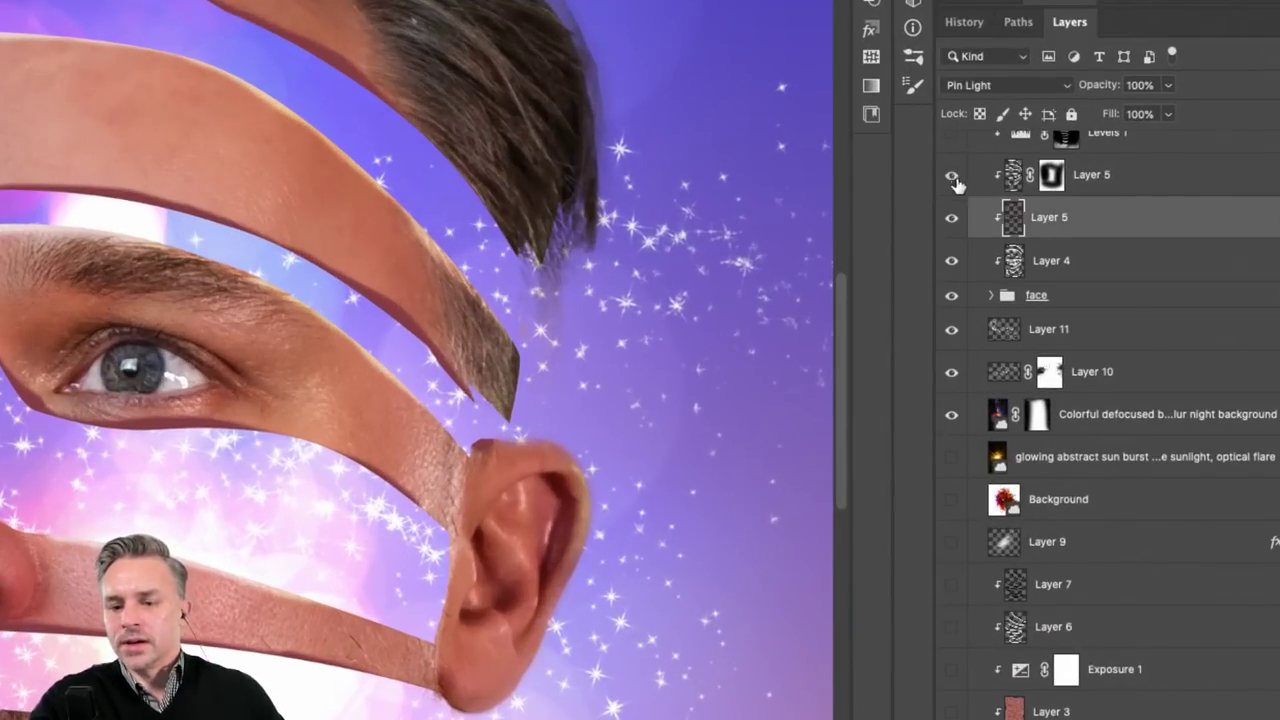
pyautogui.click(1069, 295)
pyautogui.click(1050, 175)
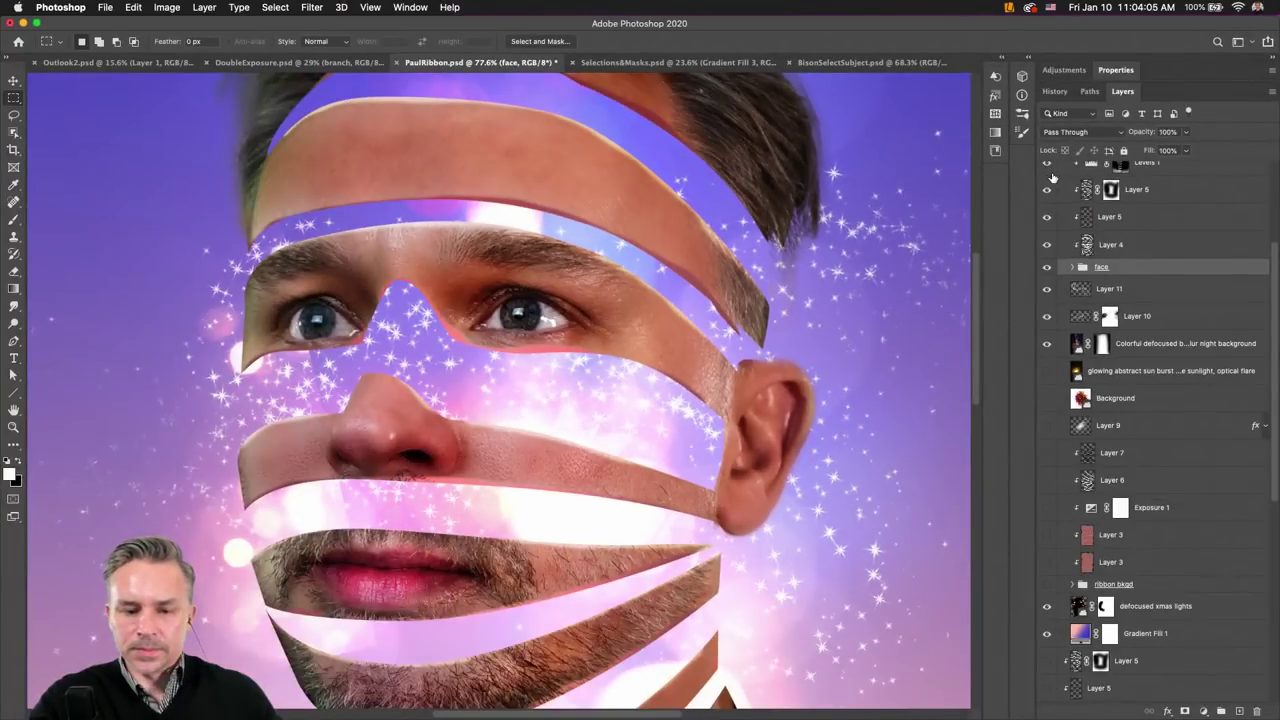
# - Show Color Lookup 1, Brightness/Contrast 1, Layer 13, the upper Layer 9 and Layer 12 in the Final group
pyautogui.scroll(5, 1051, 230)
pyautogui.click(1047, 273)
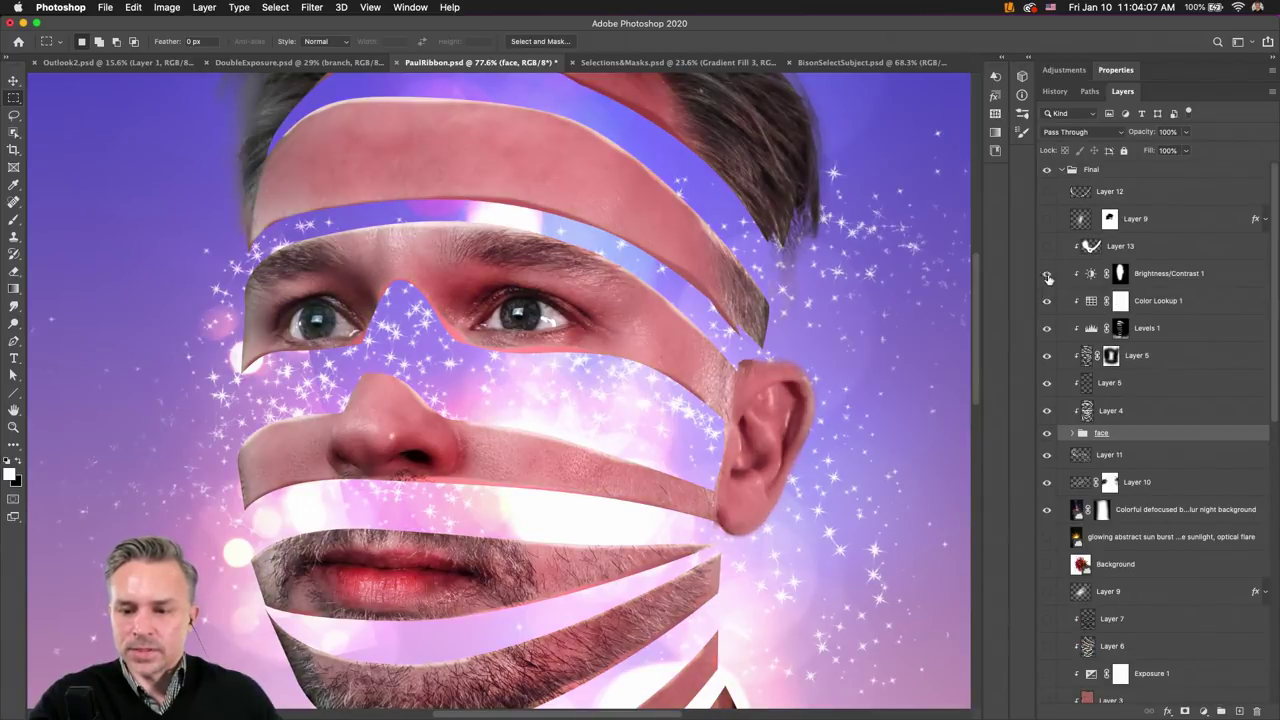
pyautogui.click(1047, 247)
pyautogui.click(1047, 219)
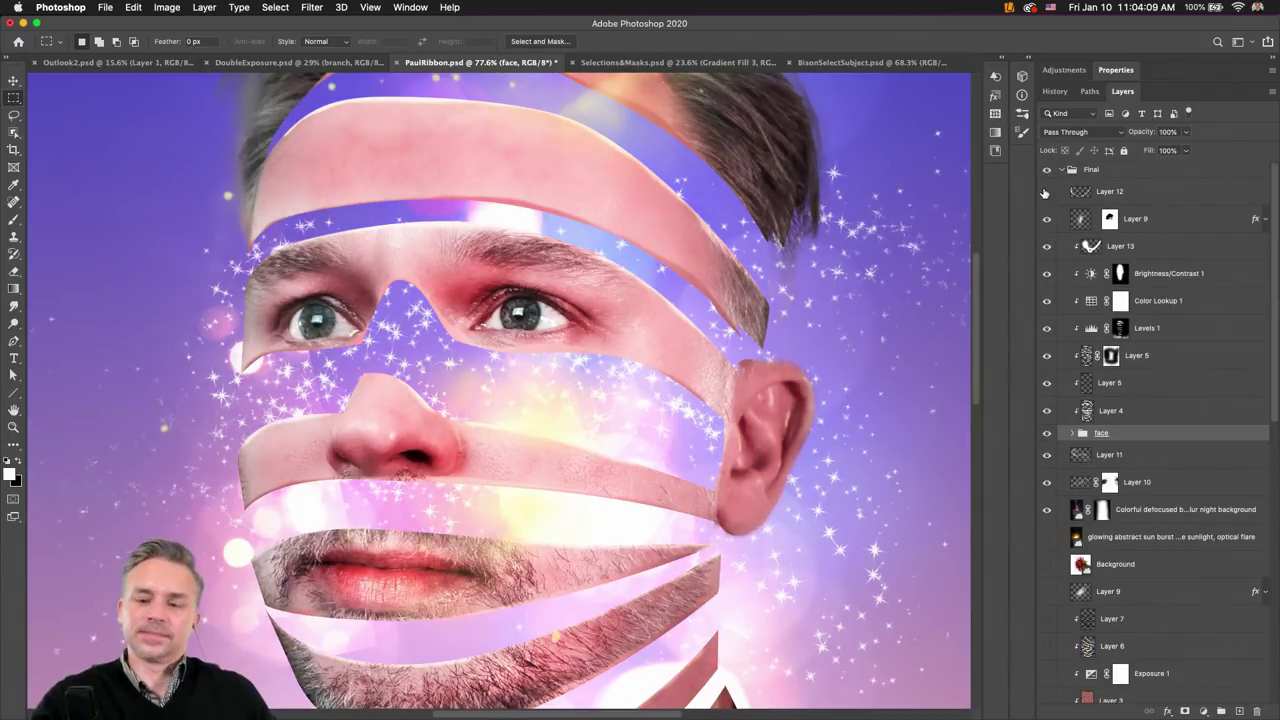
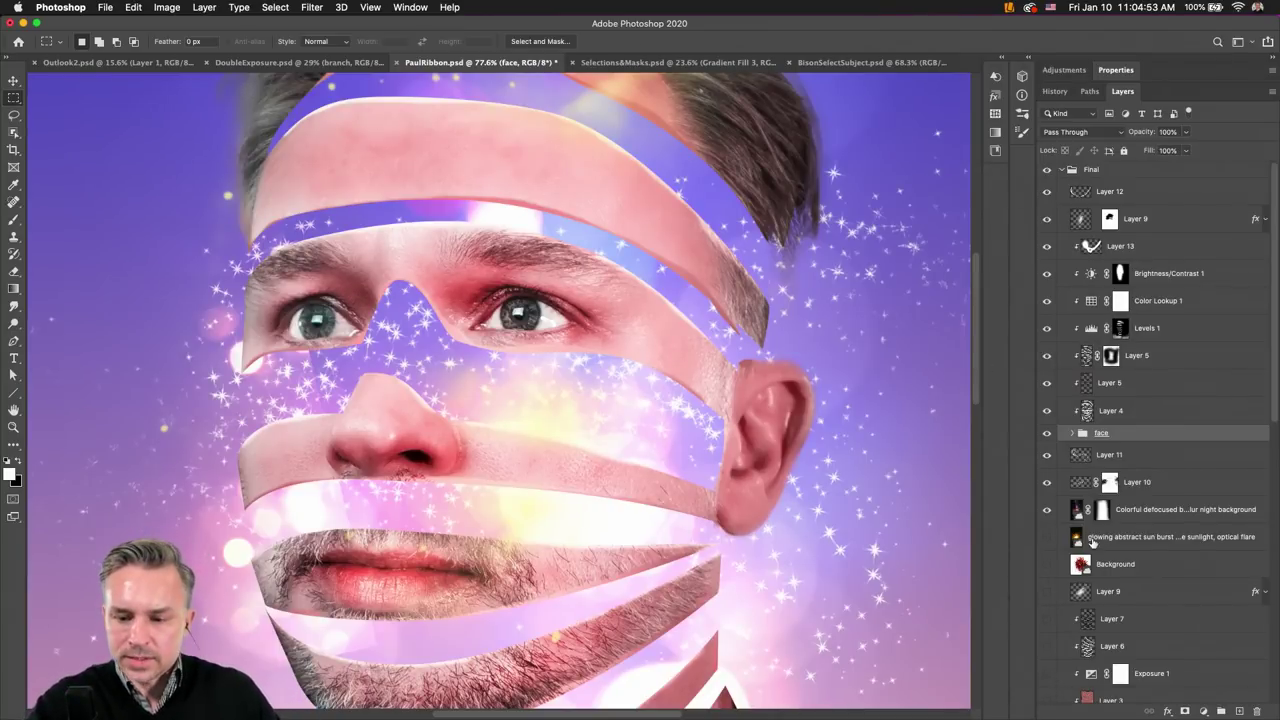
# - Show the ribbon bkgd group and the layers above it, keeping the glowing abstract sun burst layer hidden
pyautogui.scroll(-3, 1060, 506)
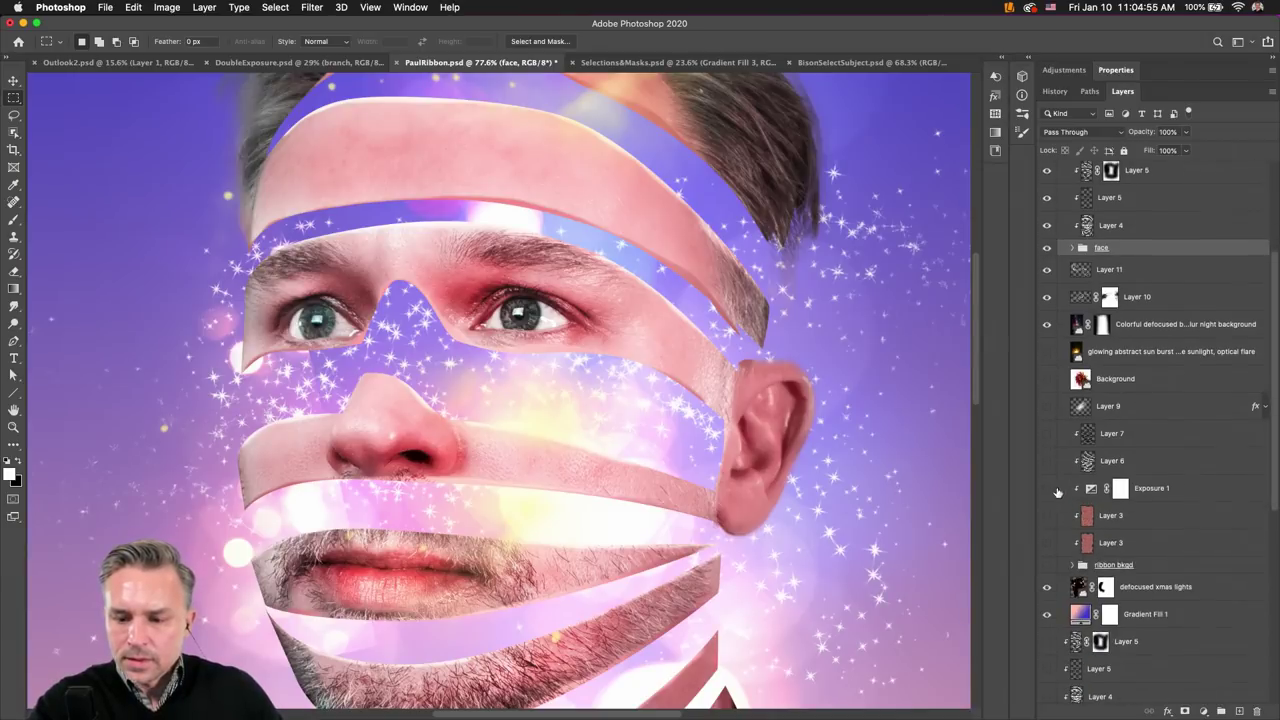
pyautogui.moveTo(1046, 515); pyautogui.dragTo(1047, 556)
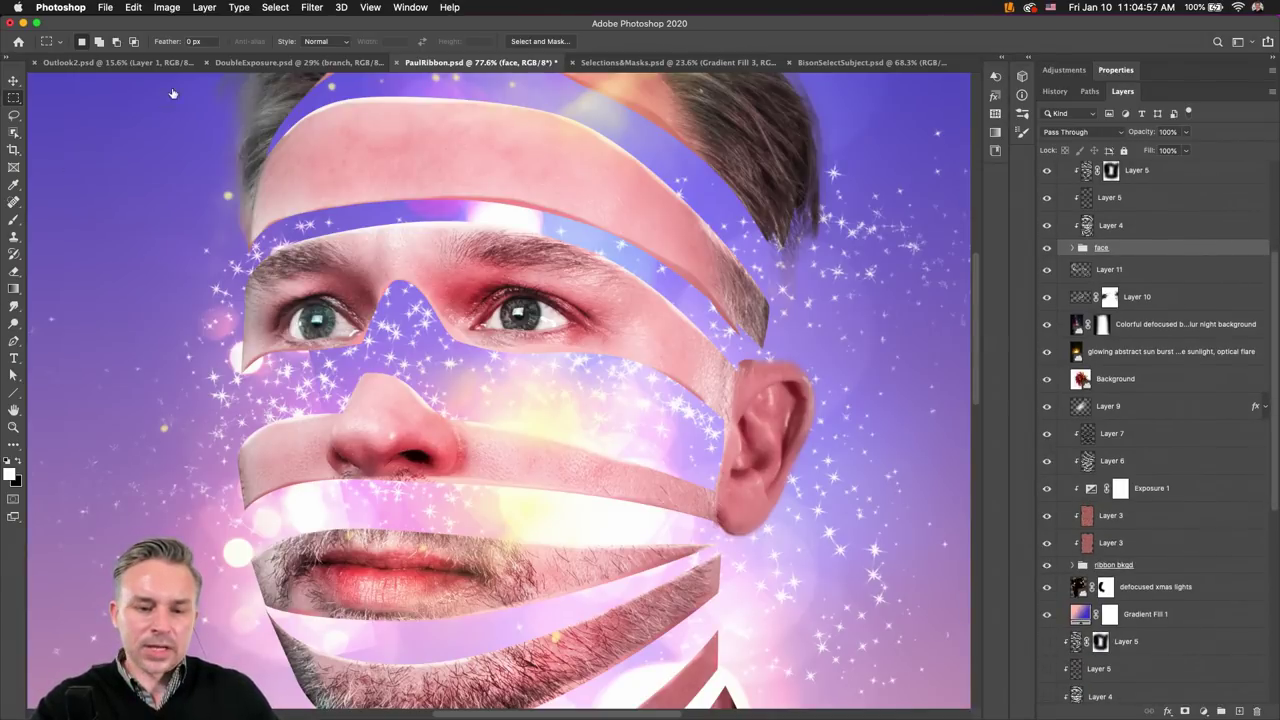
pyautogui.click(1045, 353)
pyautogui.press('super+0')
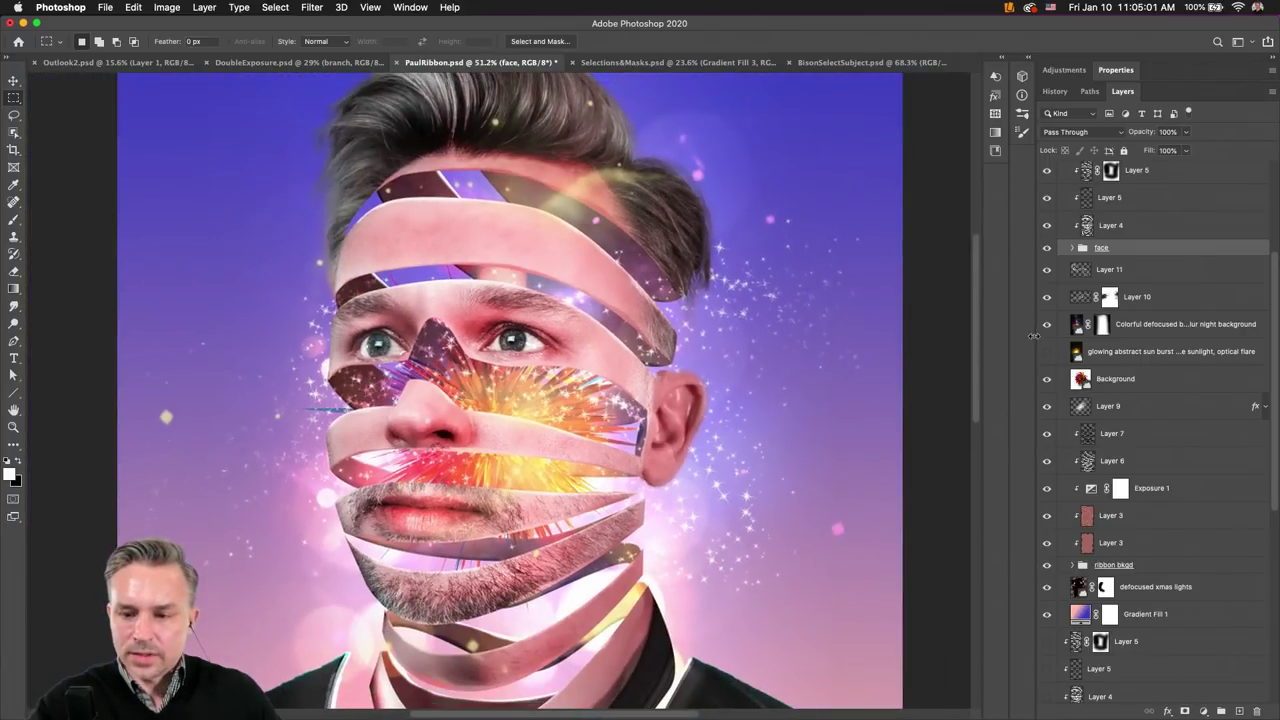
# - Hide the Background flower layer and toggle the Colorful defocused night background layer off and back on
pyautogui.click(1046, 327)
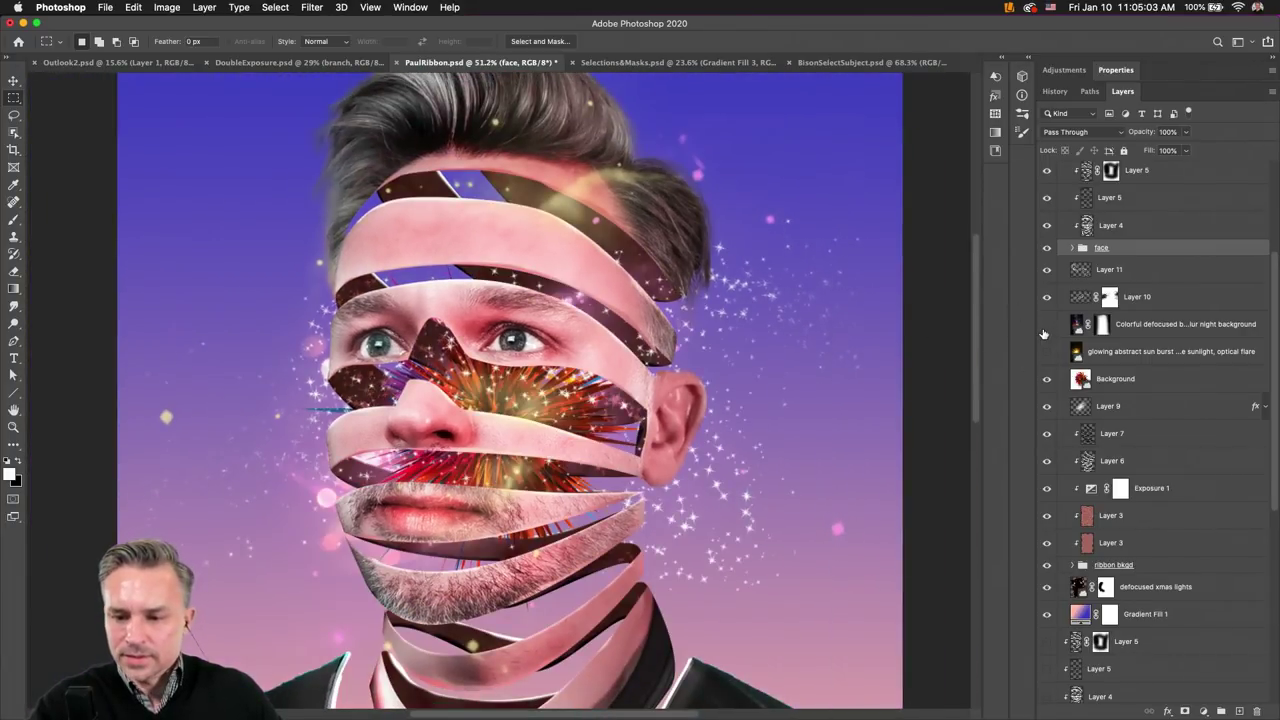
pyautogui.click(1047, 380)
pyautogui.click(1047, 324)
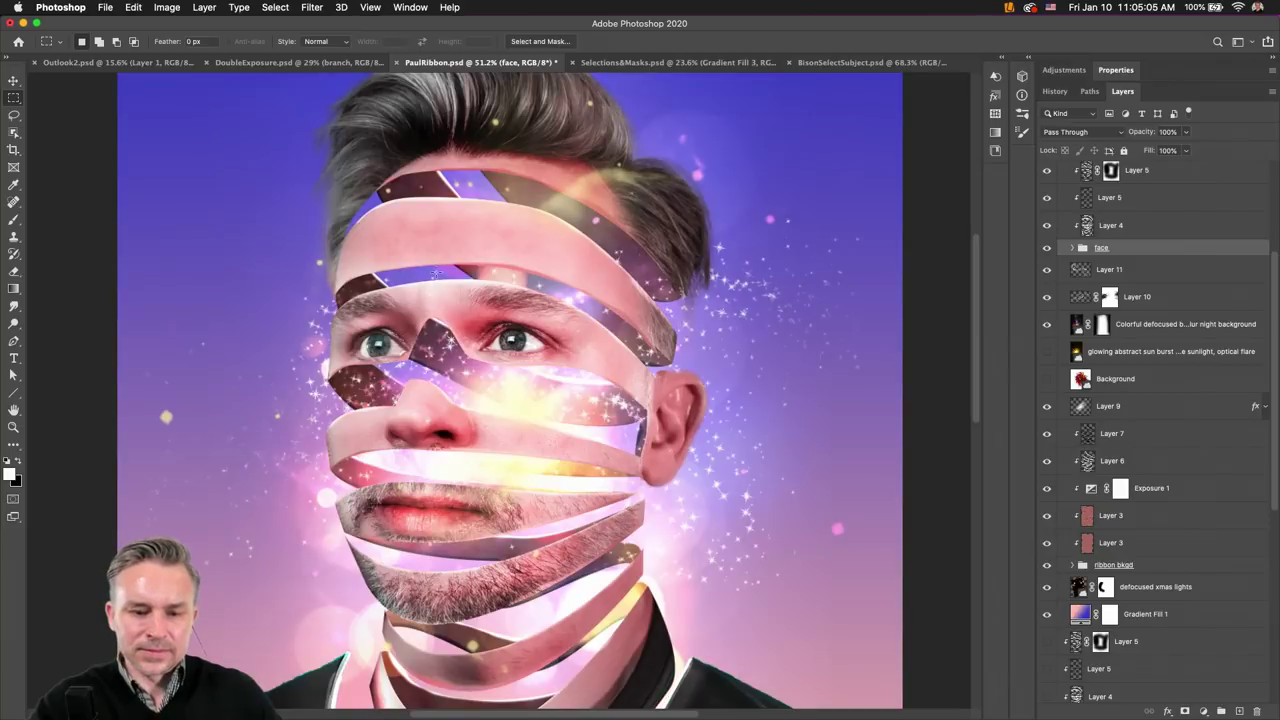
# - Switch to the DoubleExposure.psd document and select its Final group
pyautogui.scroll(-2, 540, 360)
pyautogui.click(242, 62)
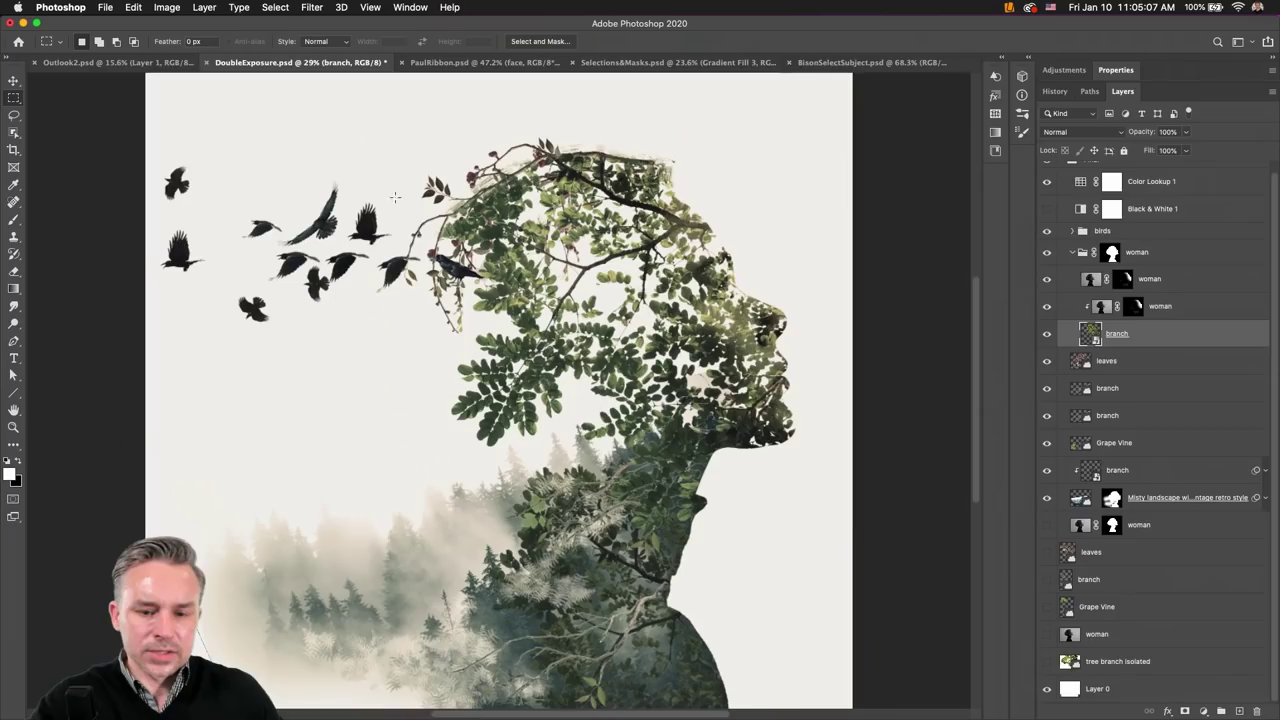
pyautogui.scroll(1, 1194, 320)
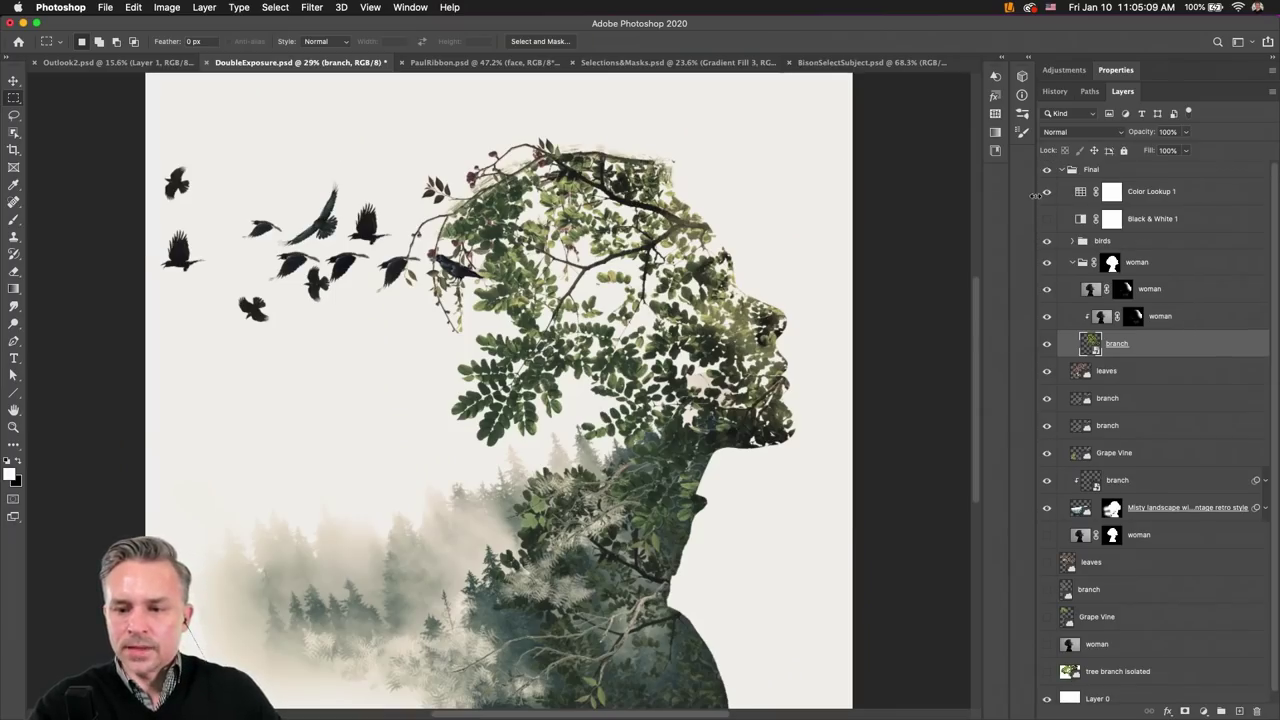
pyautogui.click(1100, 170)
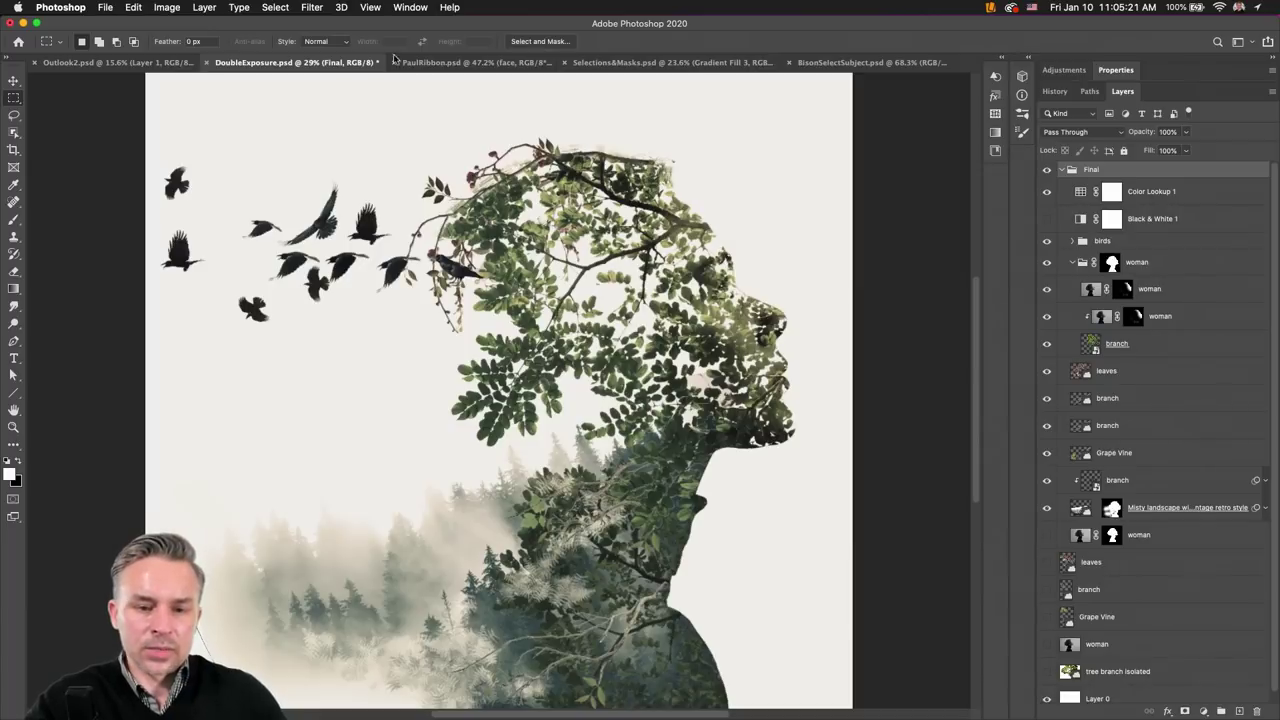
# - Look through the other open documents: PaulRibbon.psd, Selections&Masks.psd, Outlook2.psd and BisonSelectSubject.psd
pyautogui.click(462, 74)
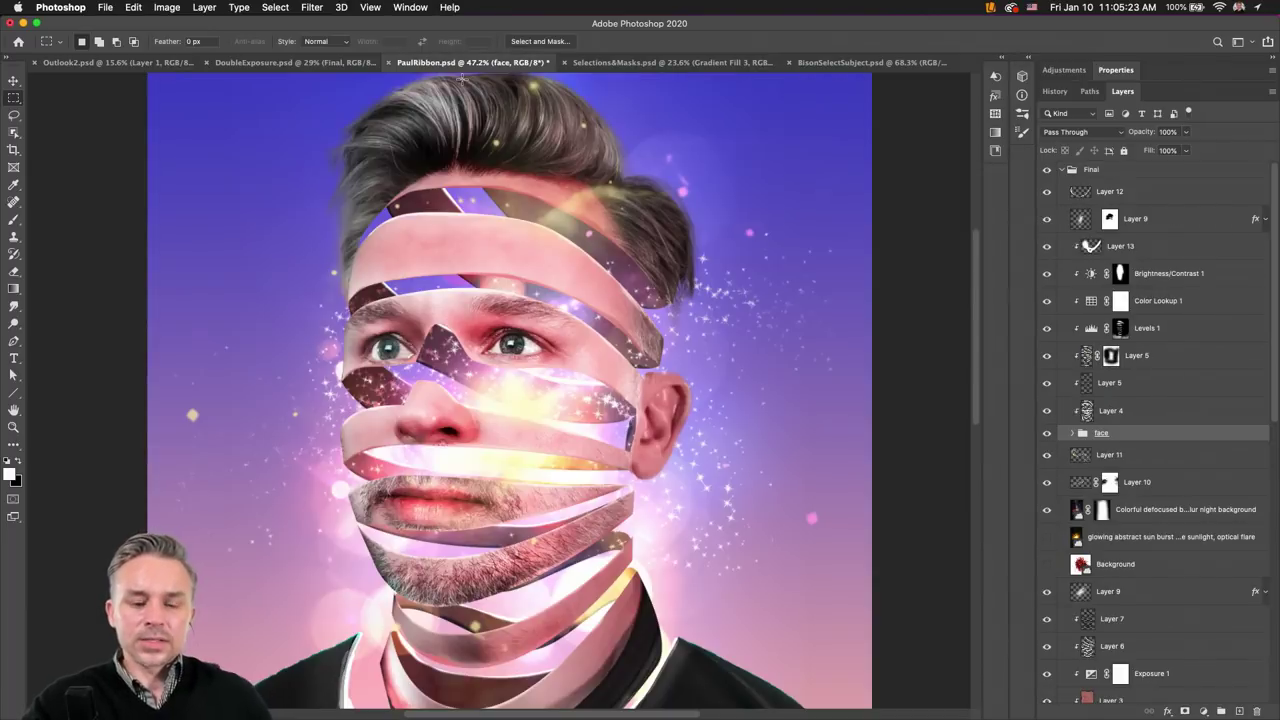
pyautogui.click(670, 64)
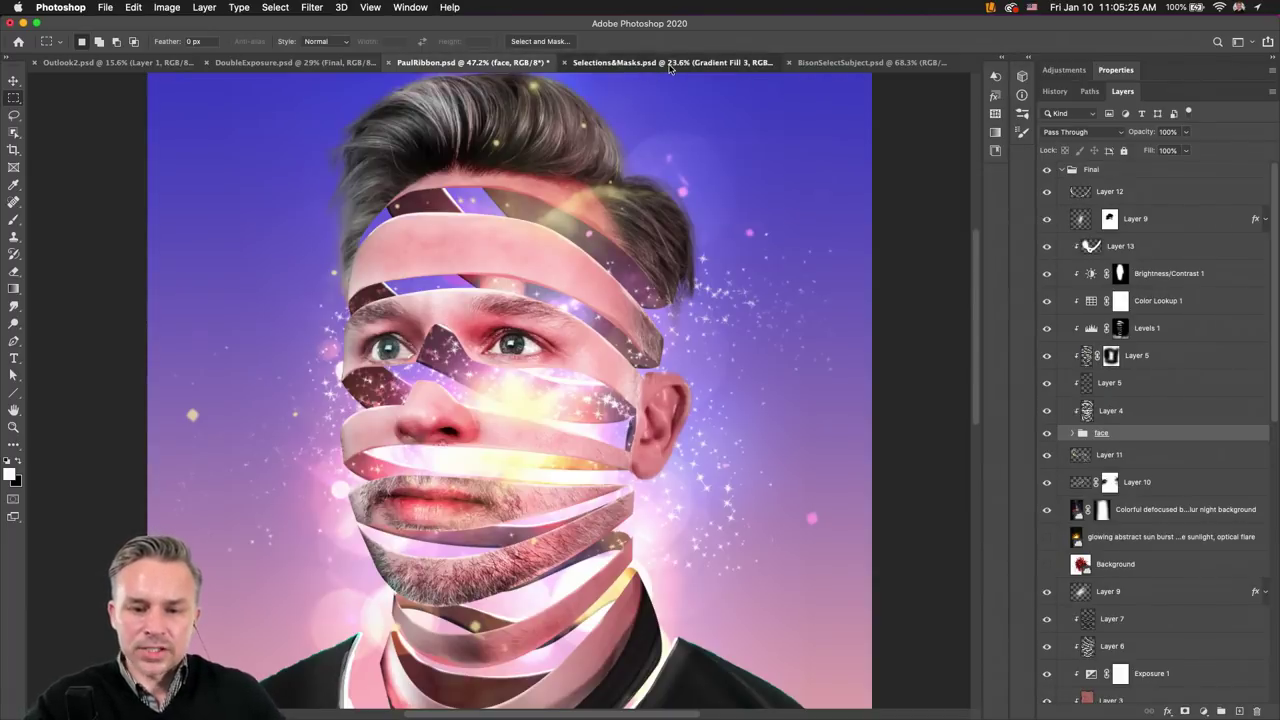
pyautogui.click(85, 64)
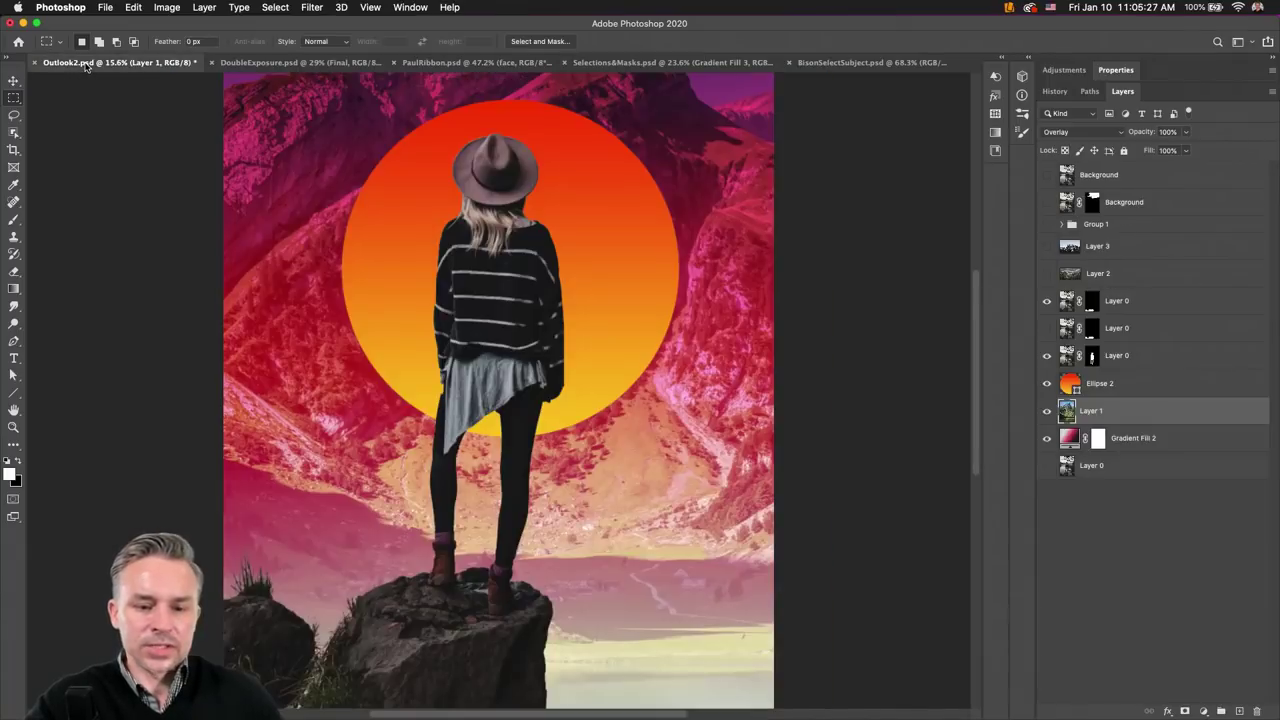
pyautogui.click(831, 63)
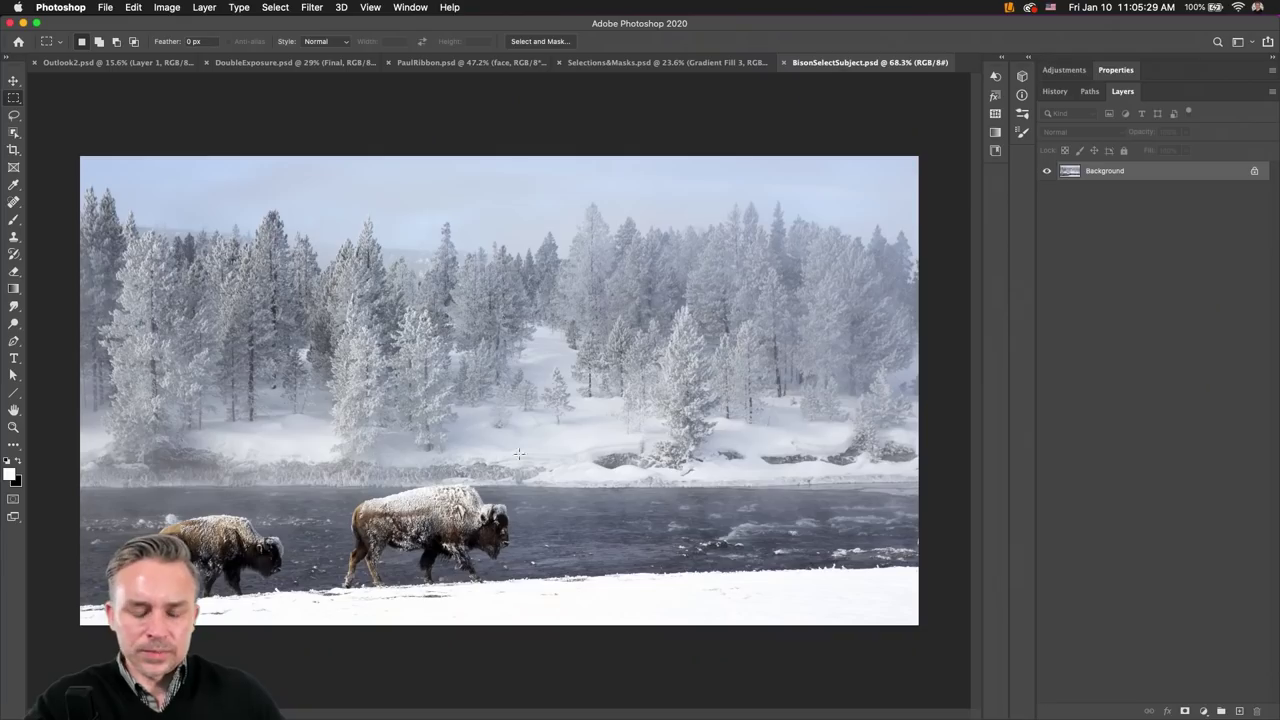
# - Open the SplitImage.psd file from disk
pyautogui.click(43, 697)
pyautogui.click(449, 266)
pyautogui.doubleClick(343, 103)
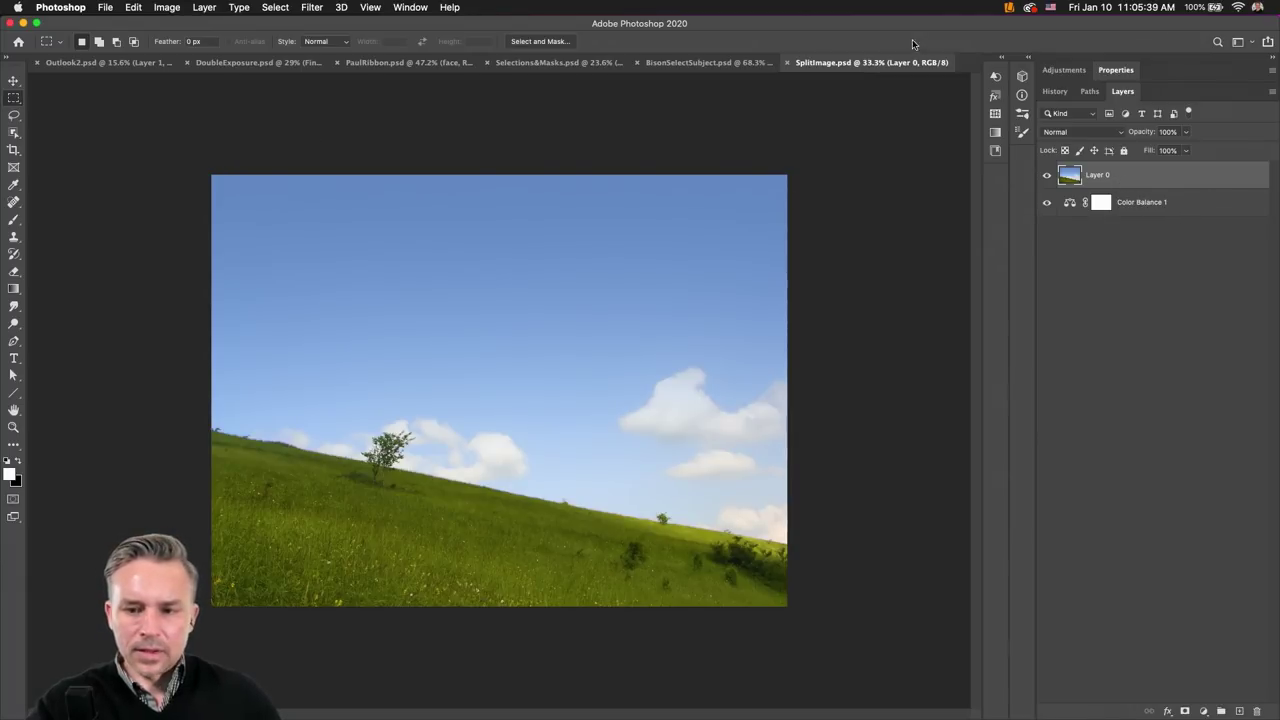
pyautogui.click(1006, 57)
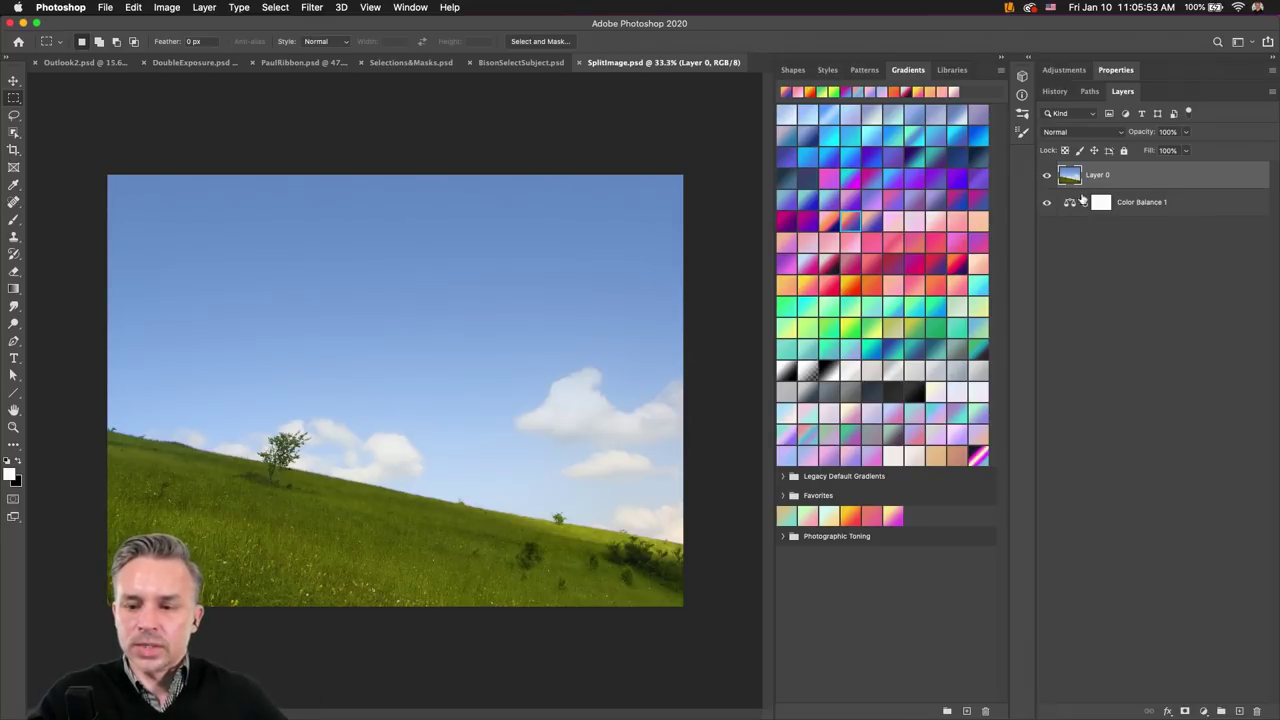
pyautogui.click(333, 7)
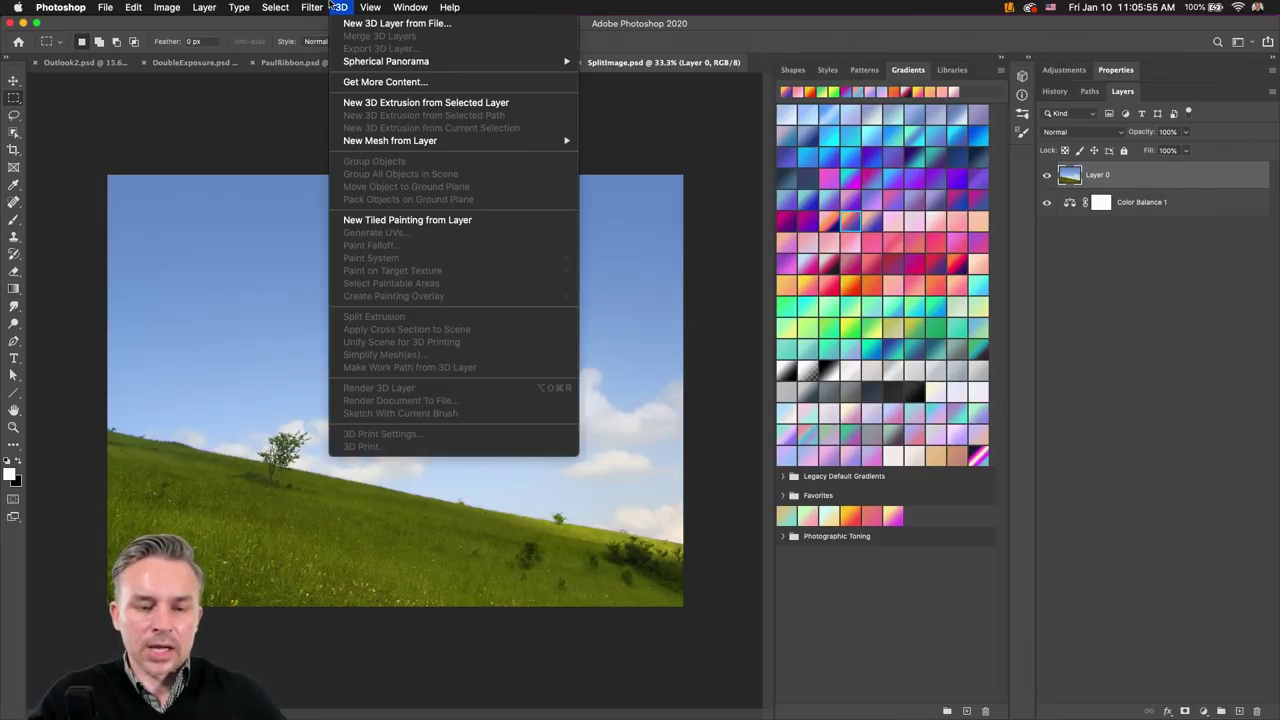
pyautogui.click(313, 7)
pyautogui.click(314, 7)
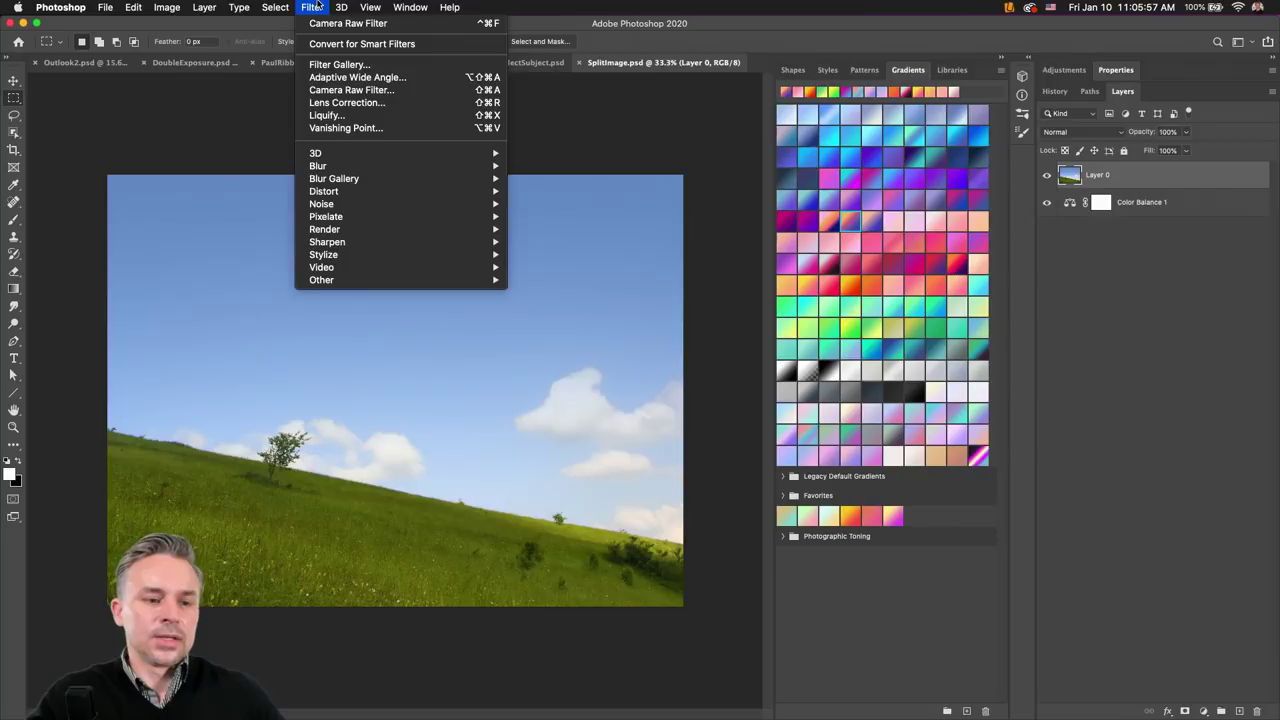
pyautogui.click(315, 7)
pyautogui.press('v')
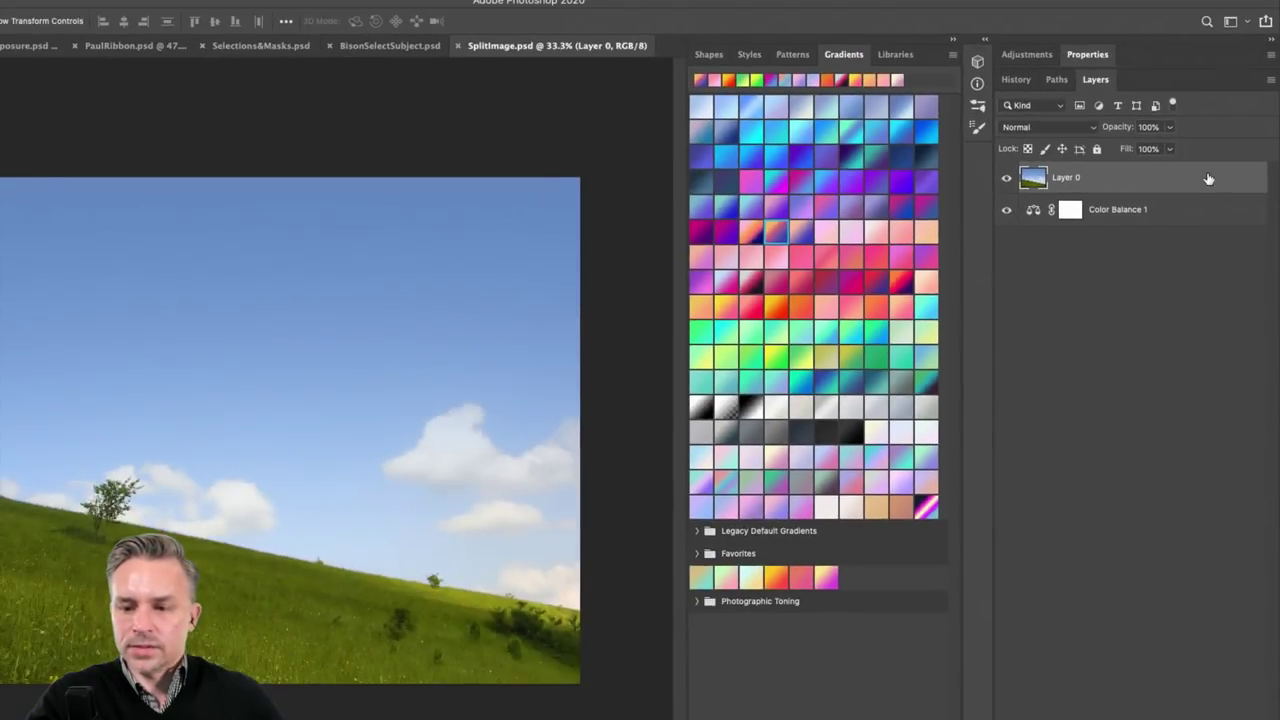
pyautogui.doubleClick(1158, 182)
pyautogui.moveTo(622, 246); pyautogui.dragTo(454, 183)
pyautogui.click(953, 239)
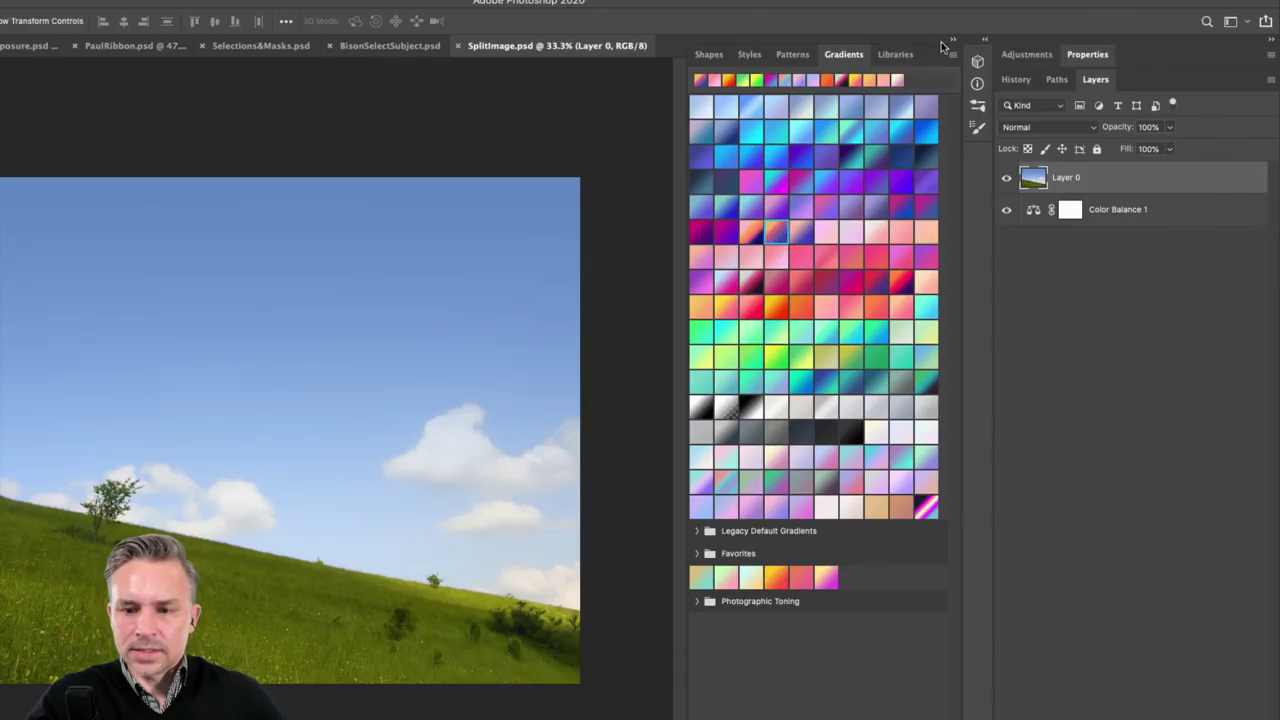
pyautogui.click(952, 42)
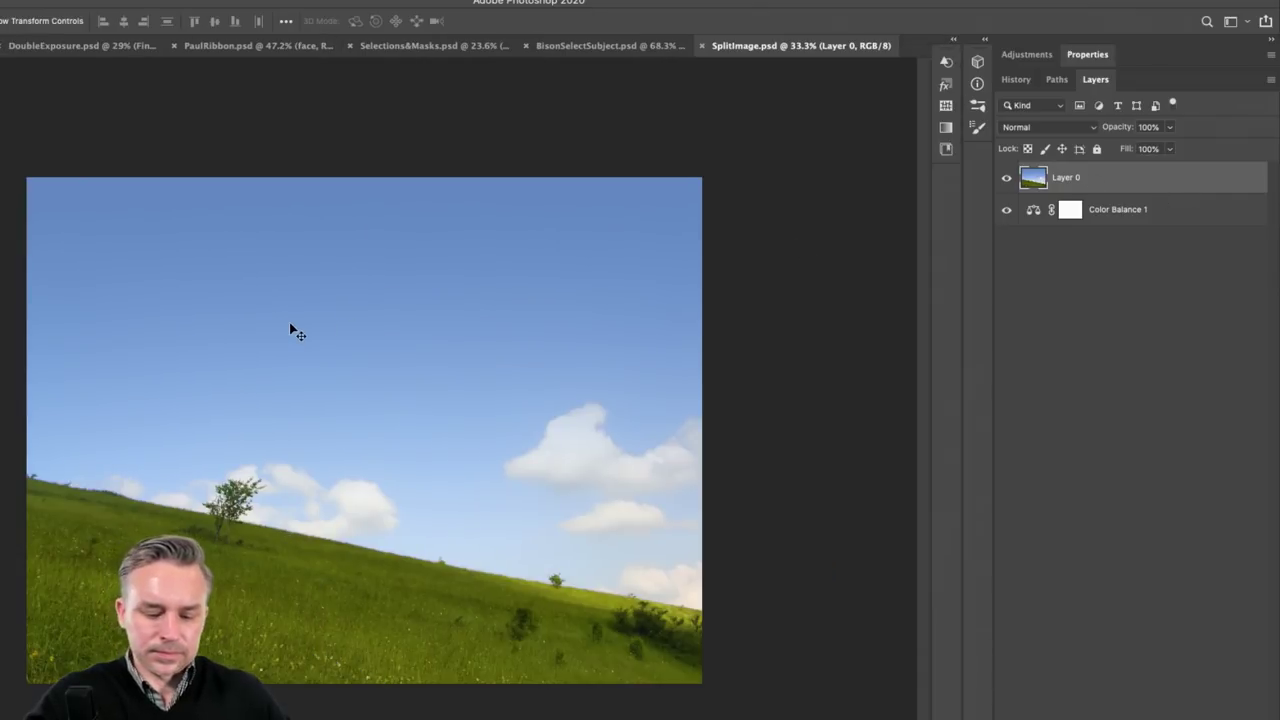
# - Open the blending options of Layer 0 and set Blend If to the Green channel
pyautogui.scroll(3, 289, 322)
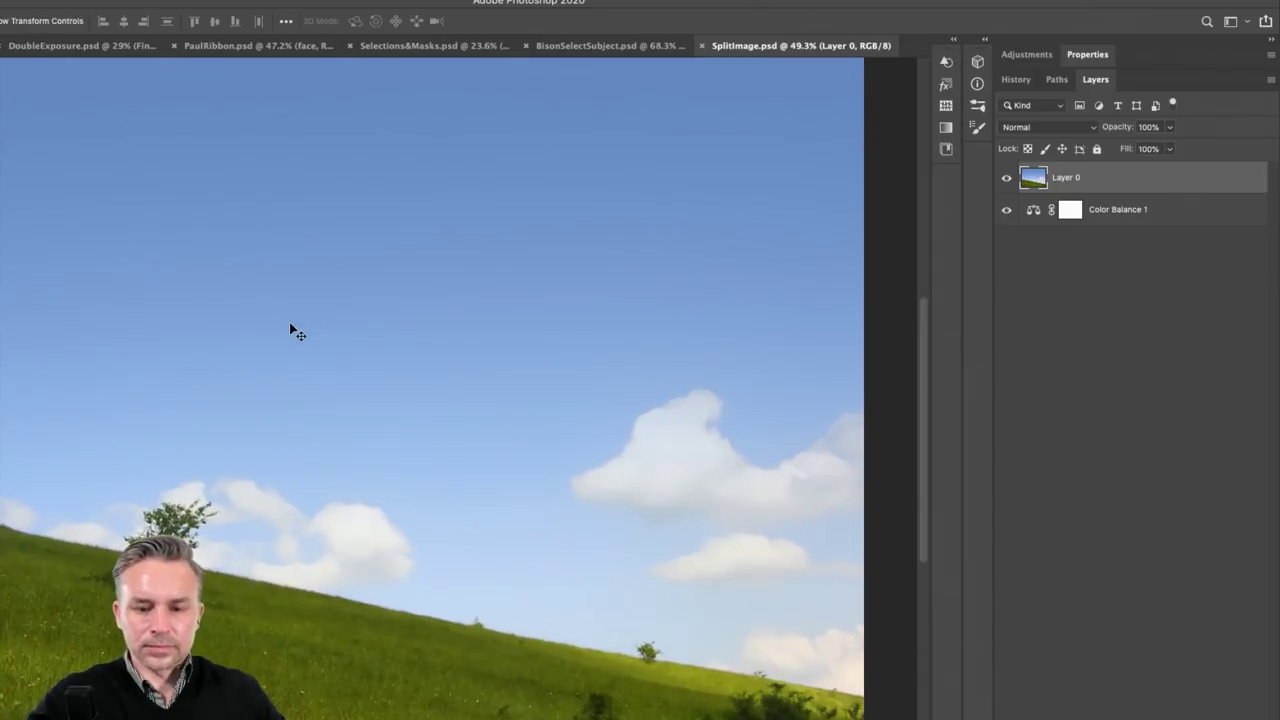
pyautogui.doubleClick(1186, 183)
pyautogui.moveTo(486, 191); pyautogui.dragTo(426, 185)
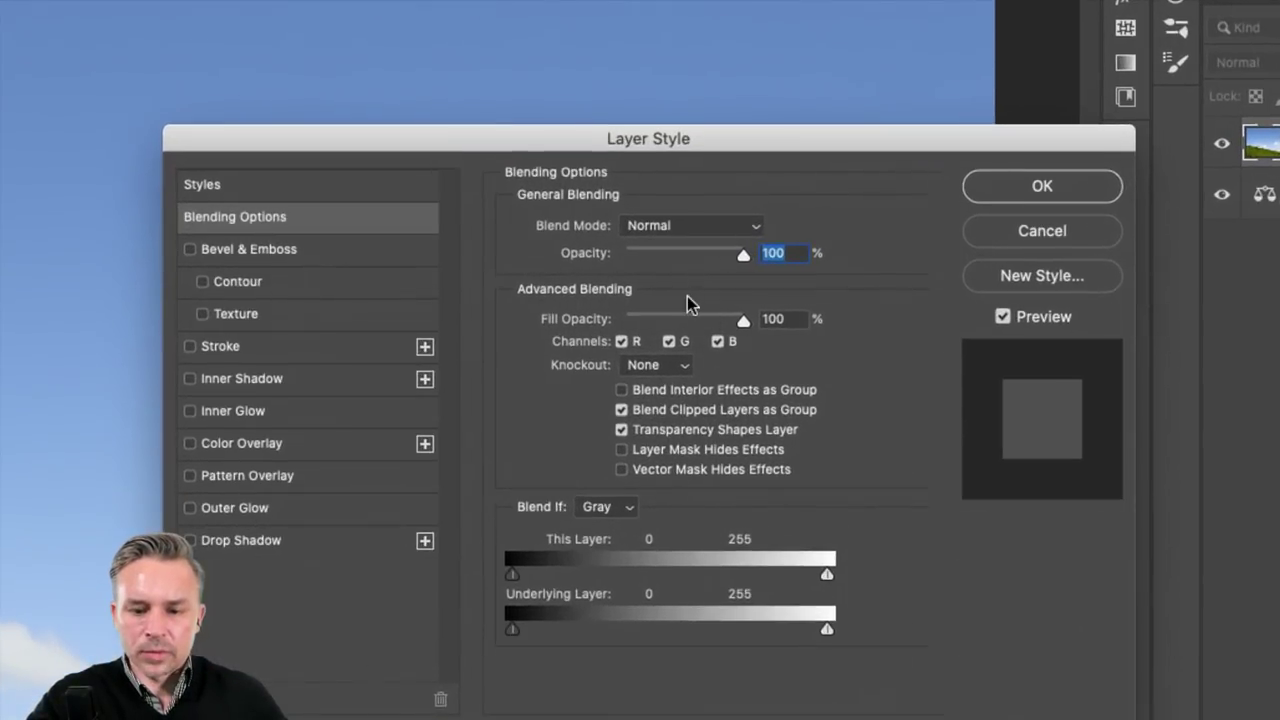
pyautogui.click(612, 507)
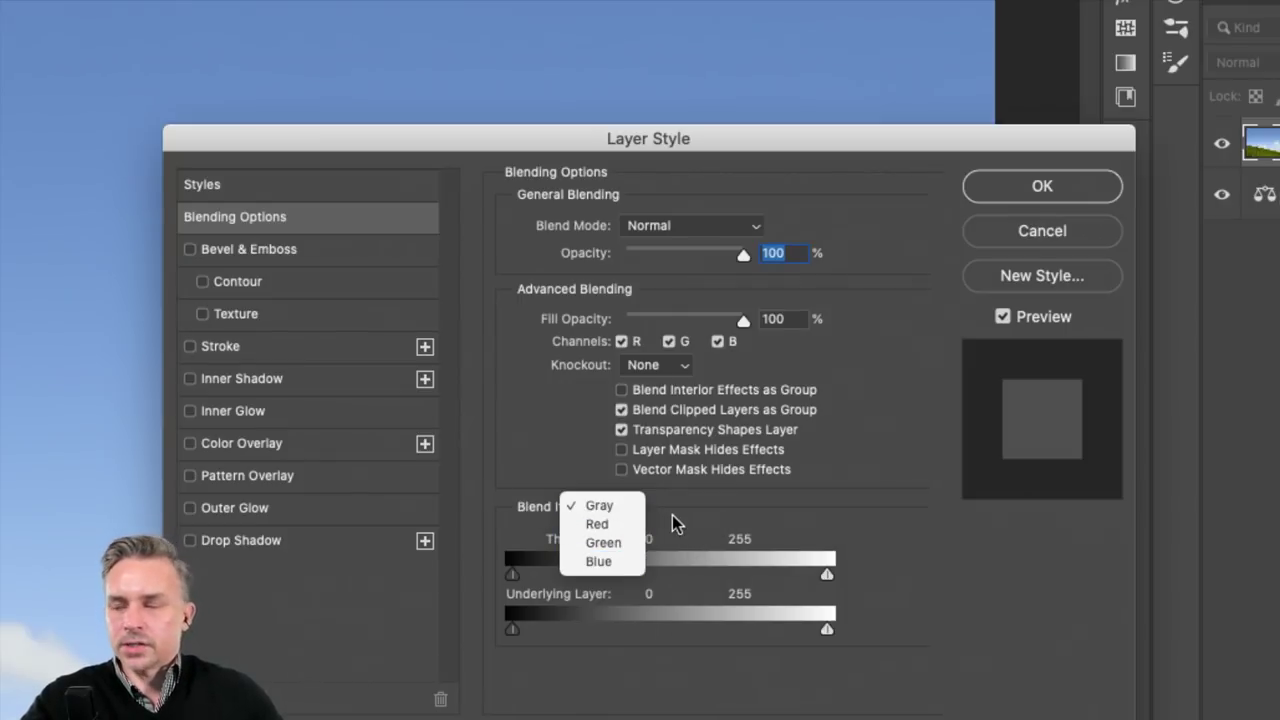
pyautogui.click(722, 505)
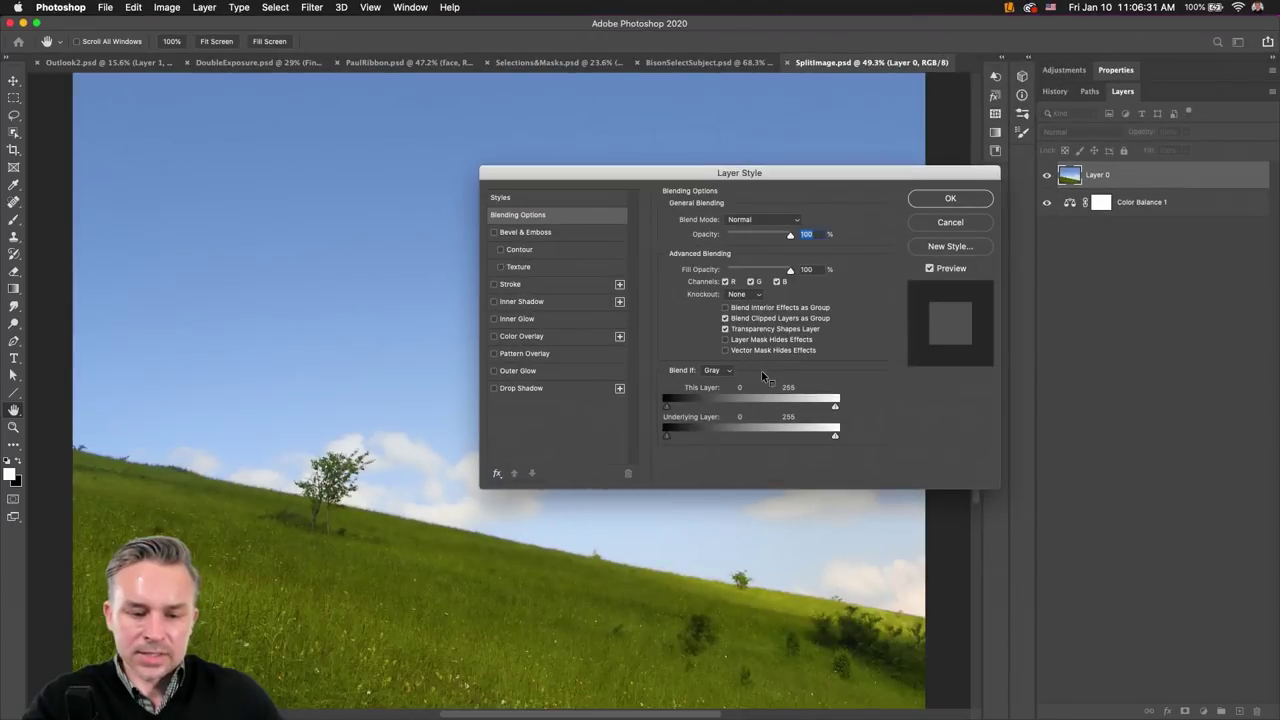
pyautogui.click(608, 507)
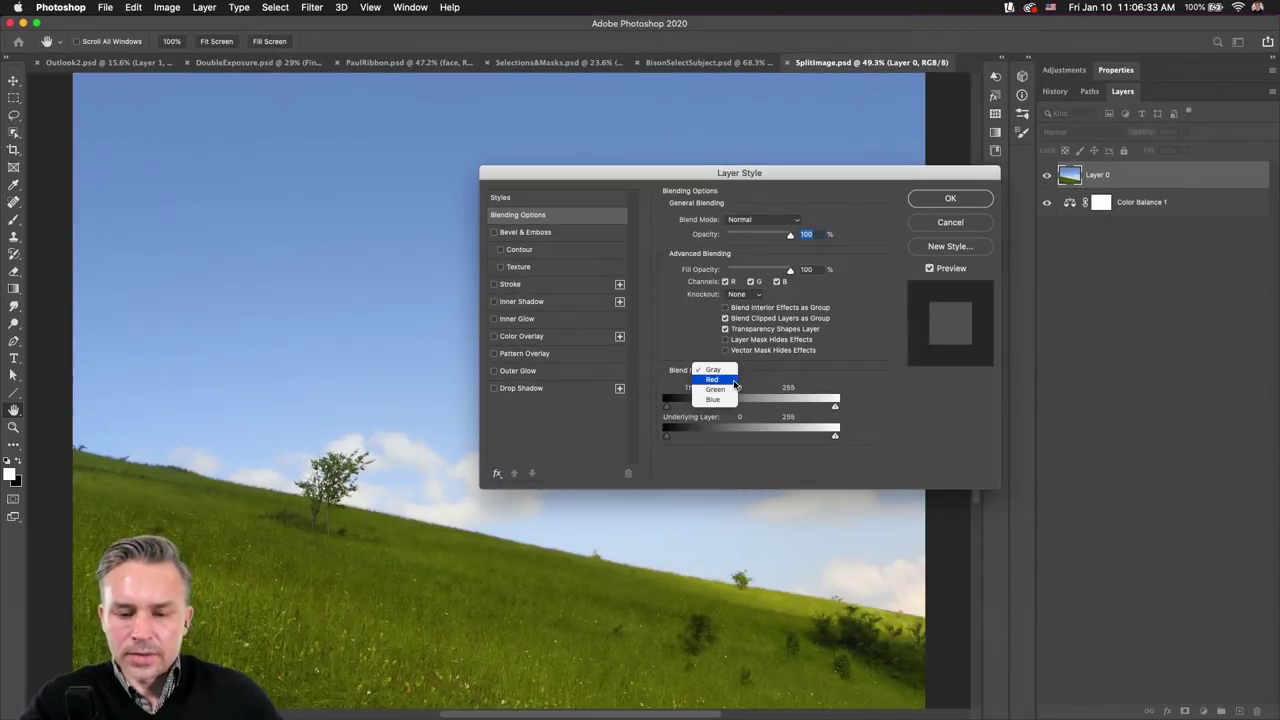
pyautogui.click(716, 389)
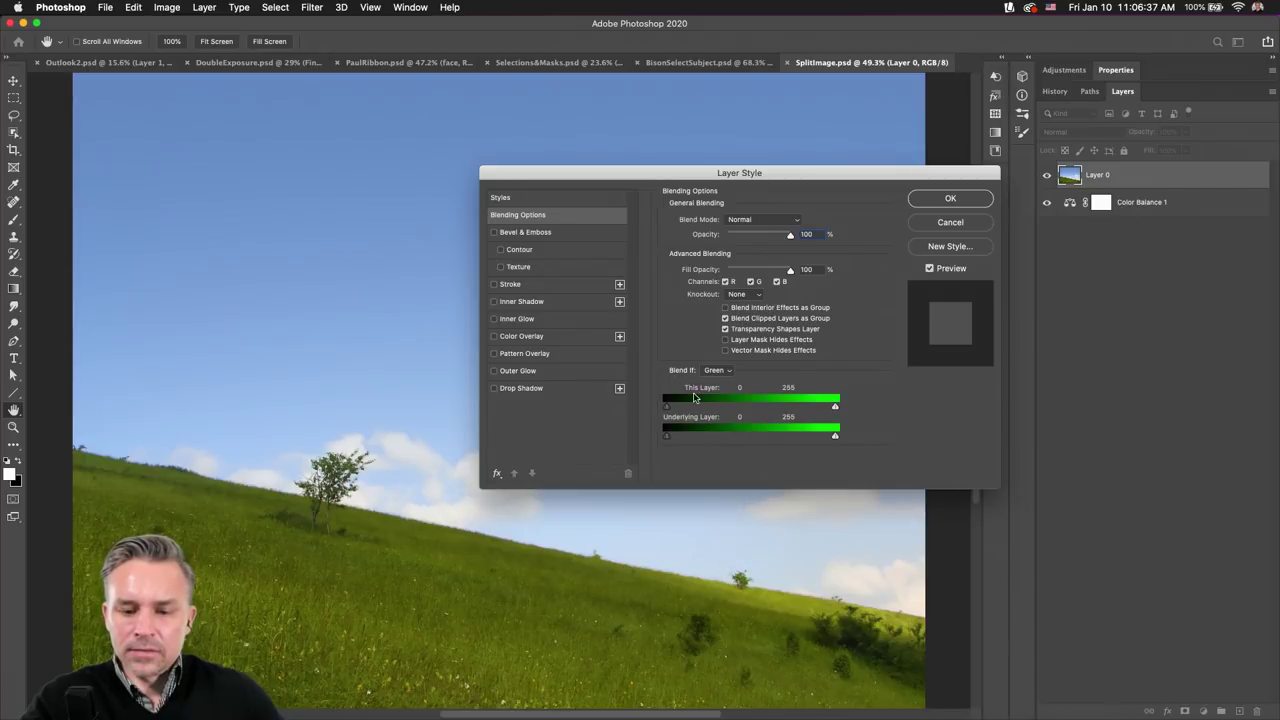
# - Hide the sky by lowering the green Blend If highlight limit for This Layer and splitting it to 125 / 150
pyautogui.moveTo(836, 409); pyautogui.dragTo(761, 409)
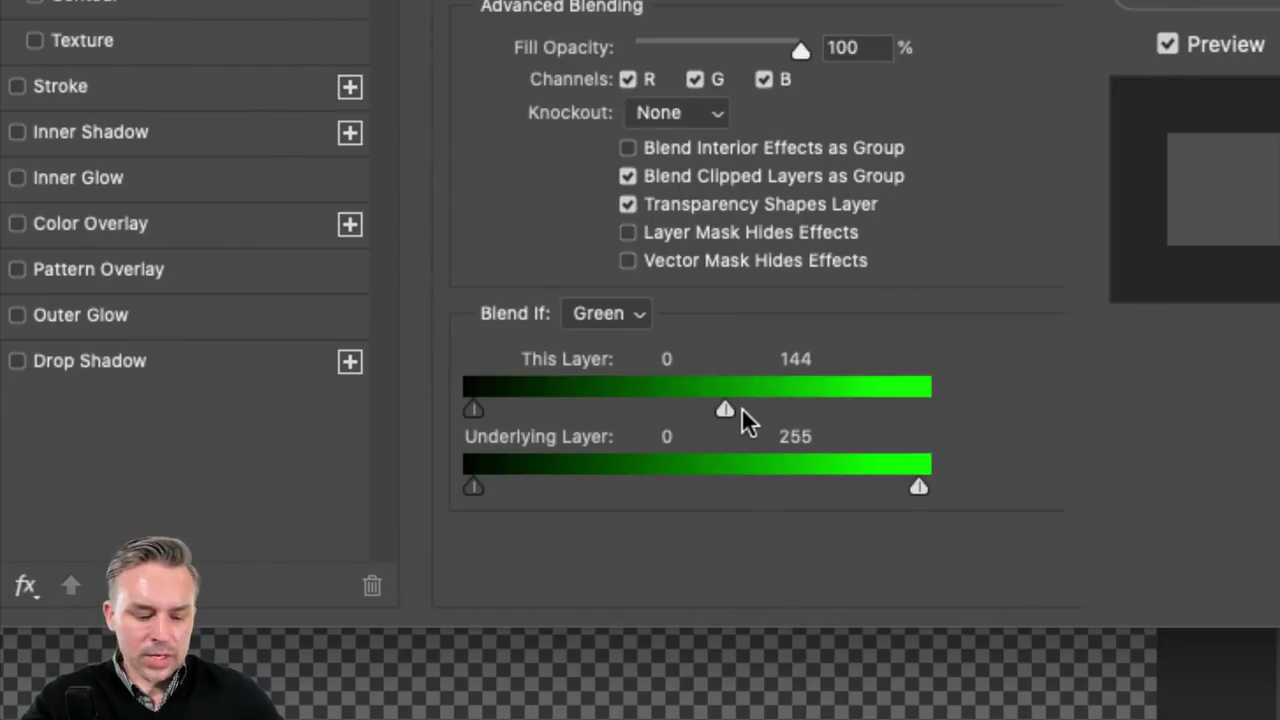
pyautogui.moveTo(726, 409); pyautogui.dragTo(764, 408)
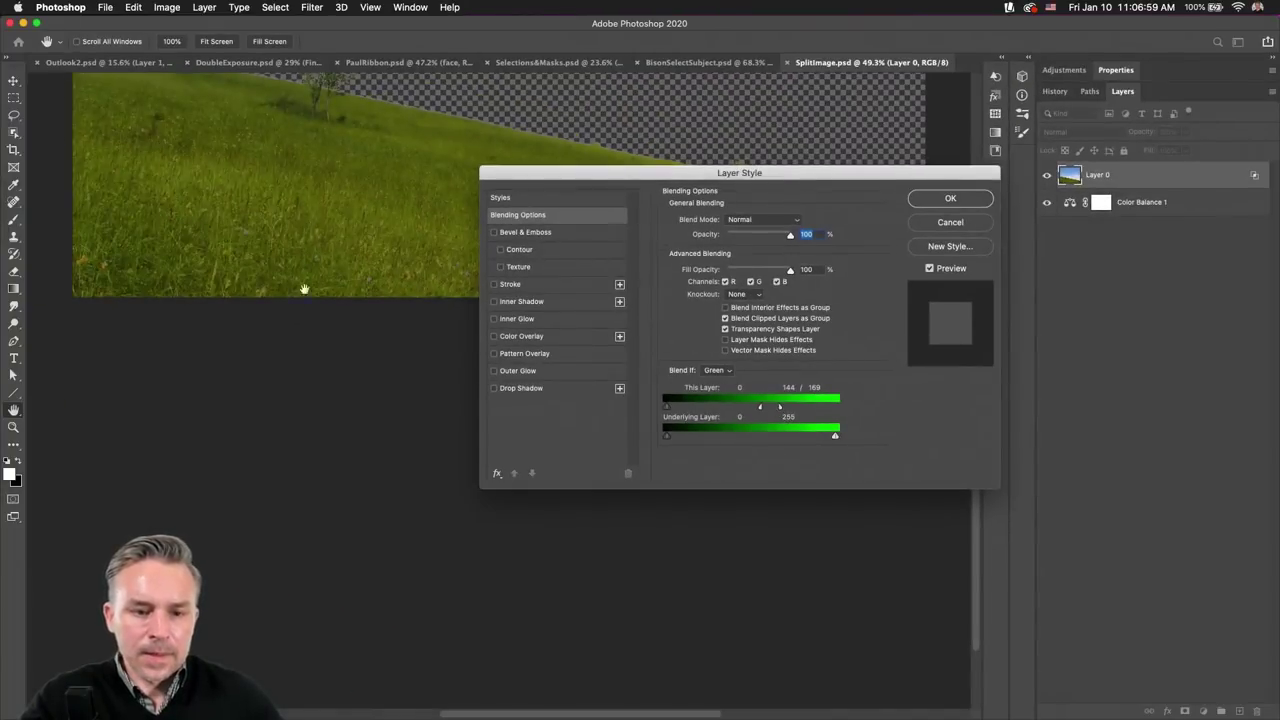
pyautogui.moveTo(309, 229); pyautogui.dragTo(284, 524)
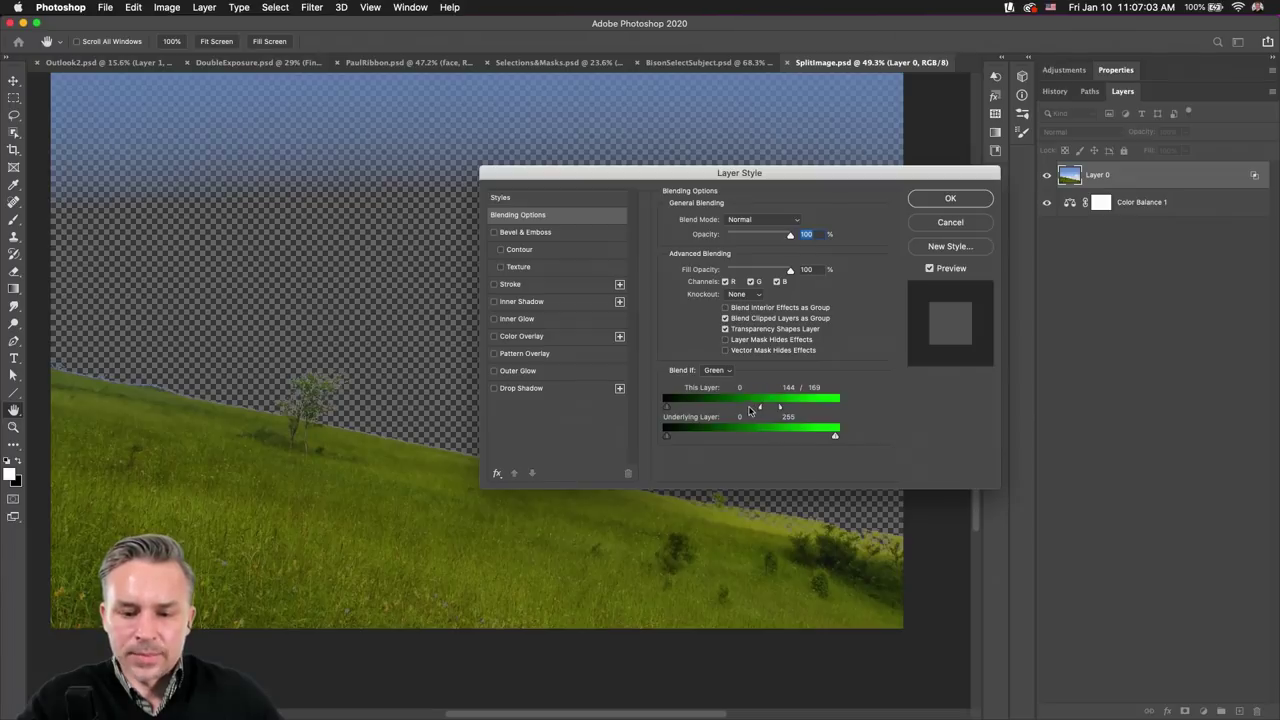
pyautogui.moveTo(761, 408)
pyautogui.mouseDown()
pyautogui.moveTo(738, 409)
pyautogui.moveTo(767, 409)
pyautogui.mouseUp()
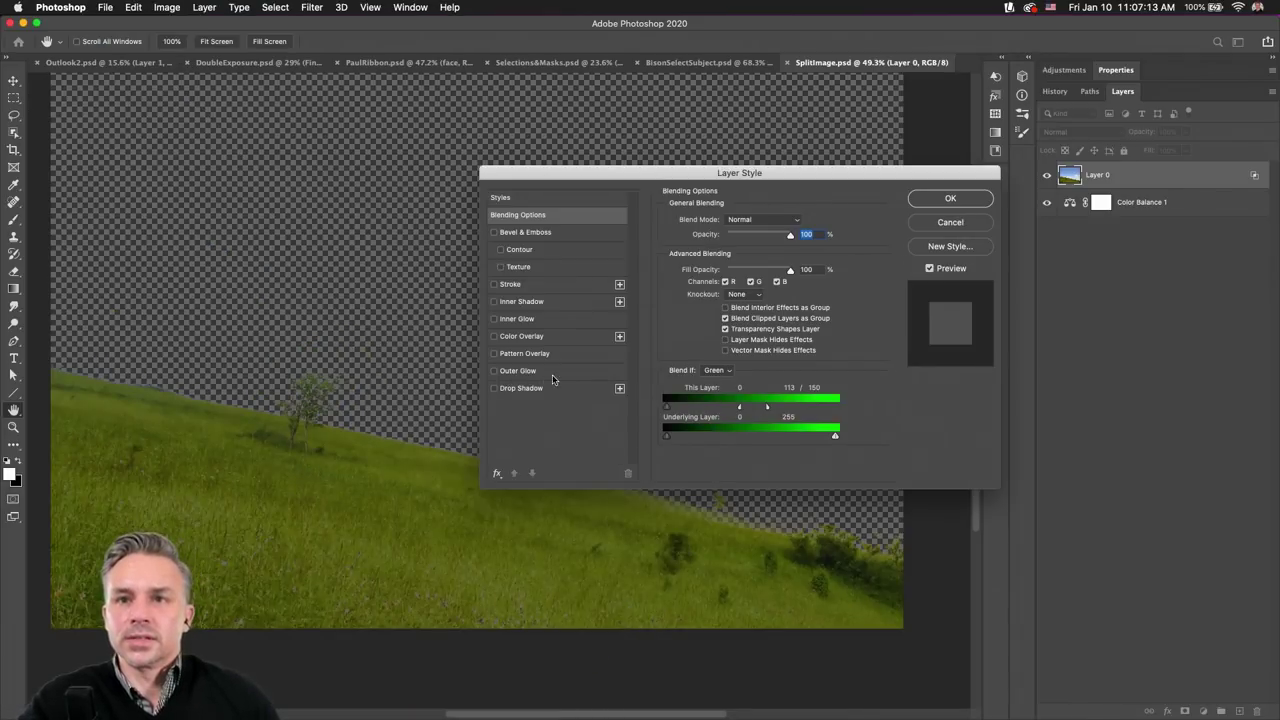
pyautogui.moveTo(741, 410)
pyautogui.mouseDown()
pyautogui.moveTo(760, 410)
pyautogui.moveTo(746, 414)
pyautogui.mouseUp()
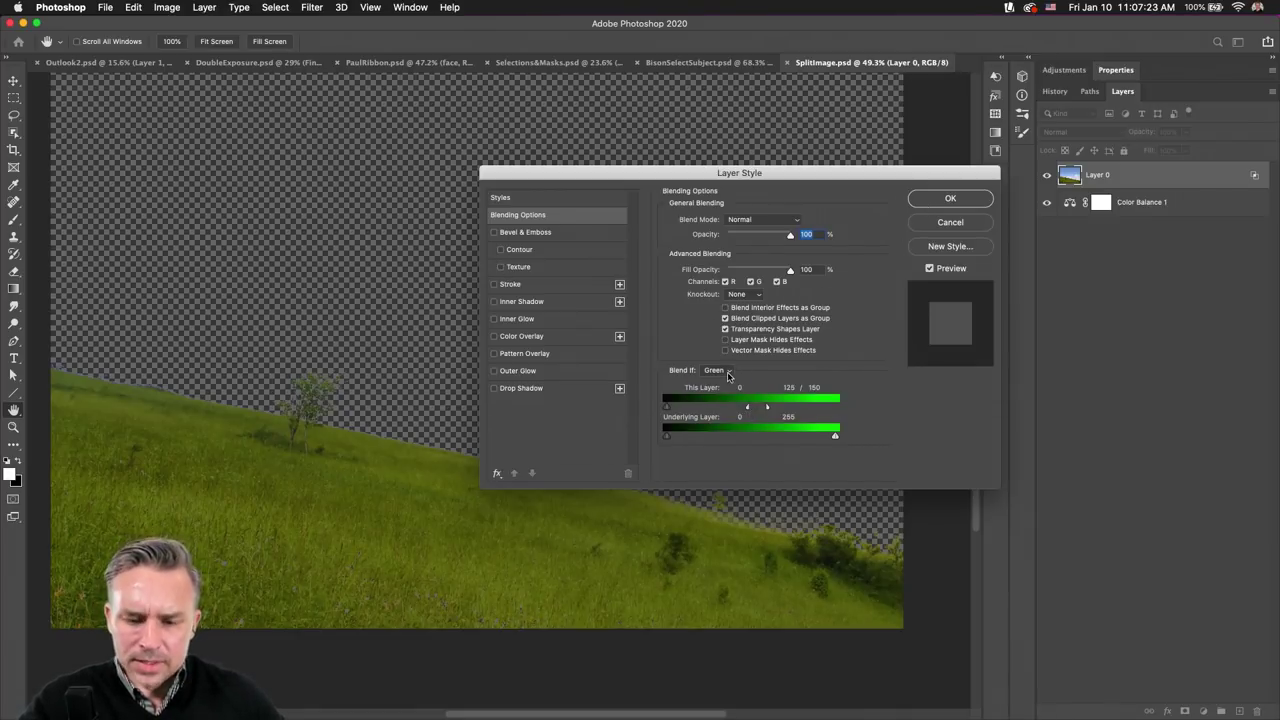
# - Check the Blue Blend If channel, then return to Green and reset its This Layer highlight limit to 255
pyautogui.click(727, 371)
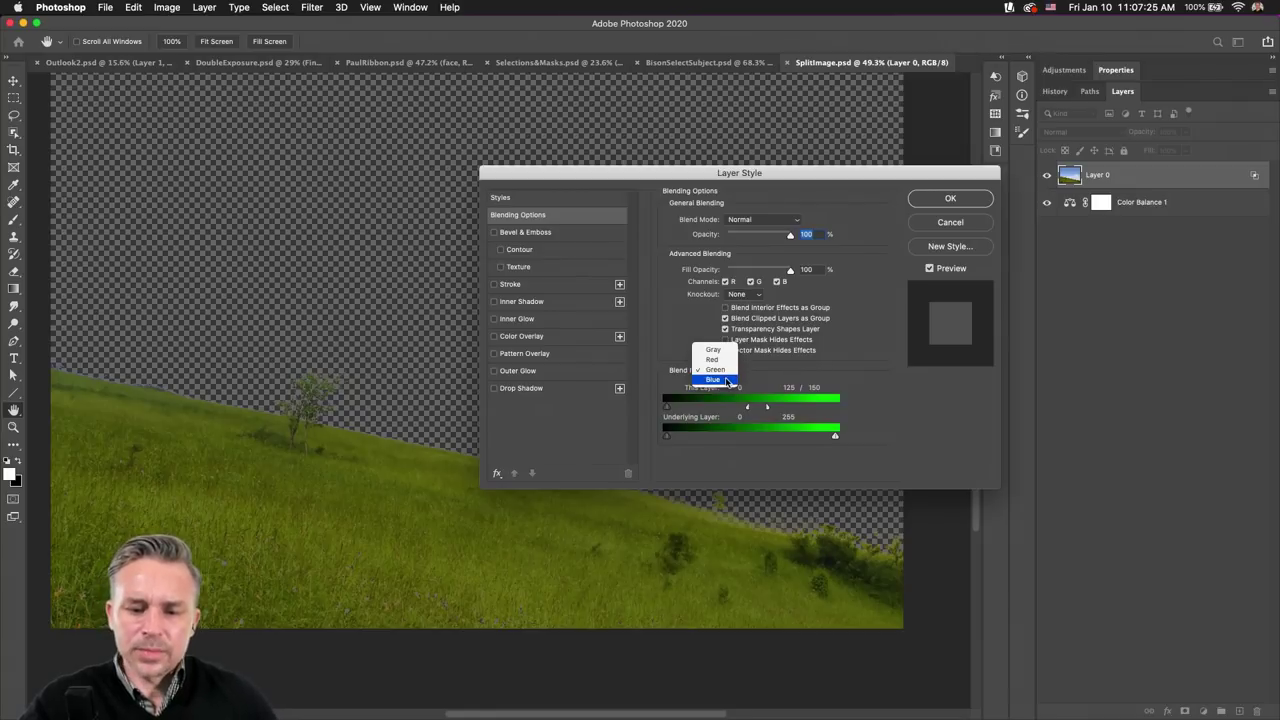
pyautogui.click(713, 380)
pyautogui.click(864, 424)
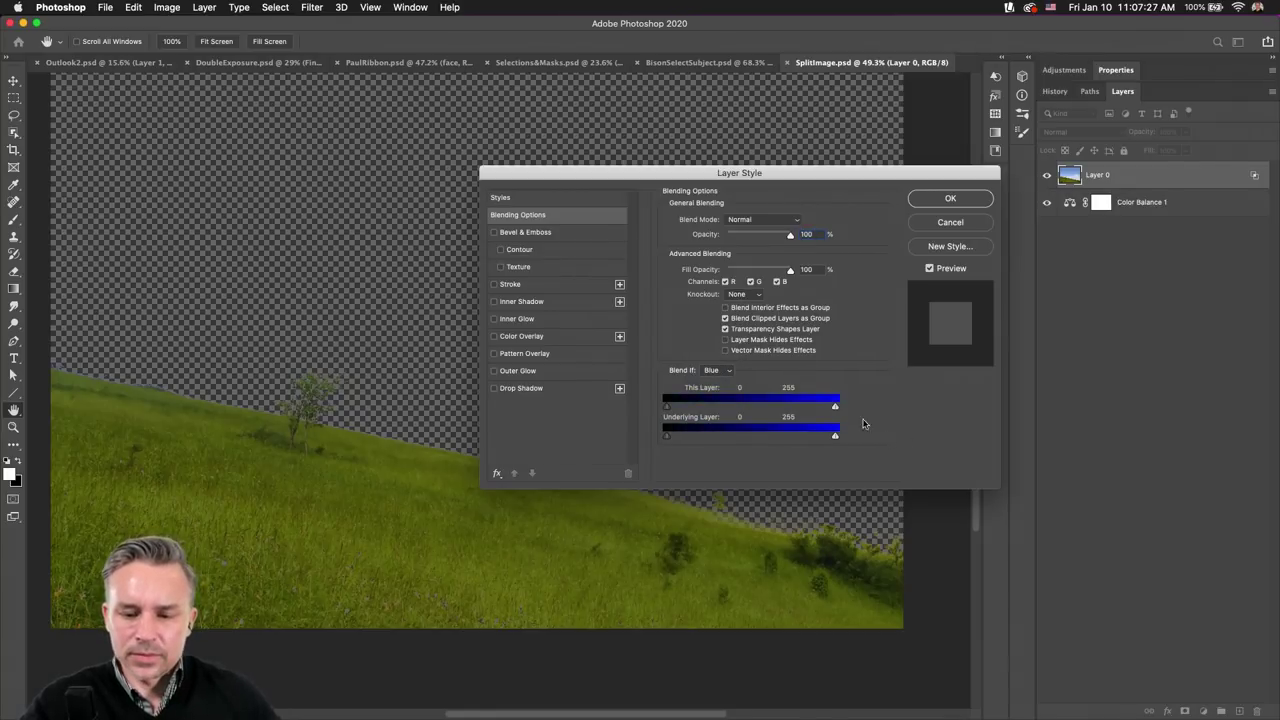
pyautogui.click(706, 371)
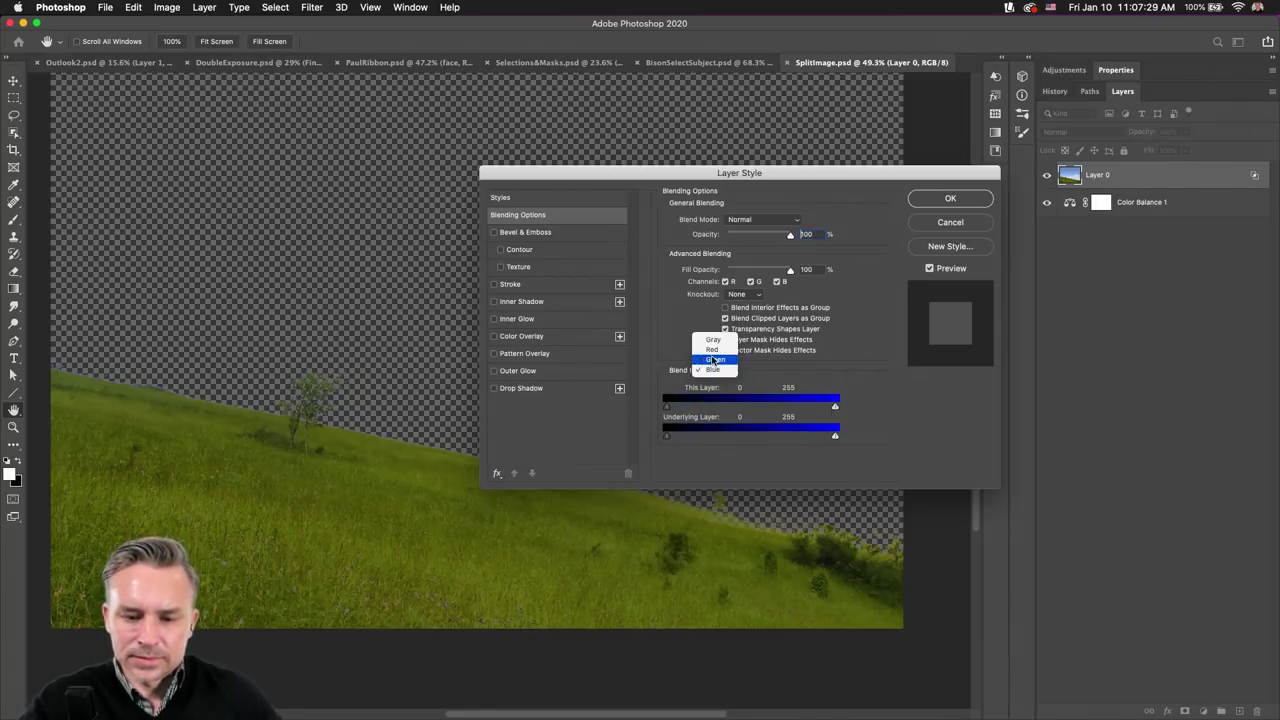
pyautogui.click(715, 359)
pyautogui.moveTo(835, 405); pyautogui.dragTo(872, 412)
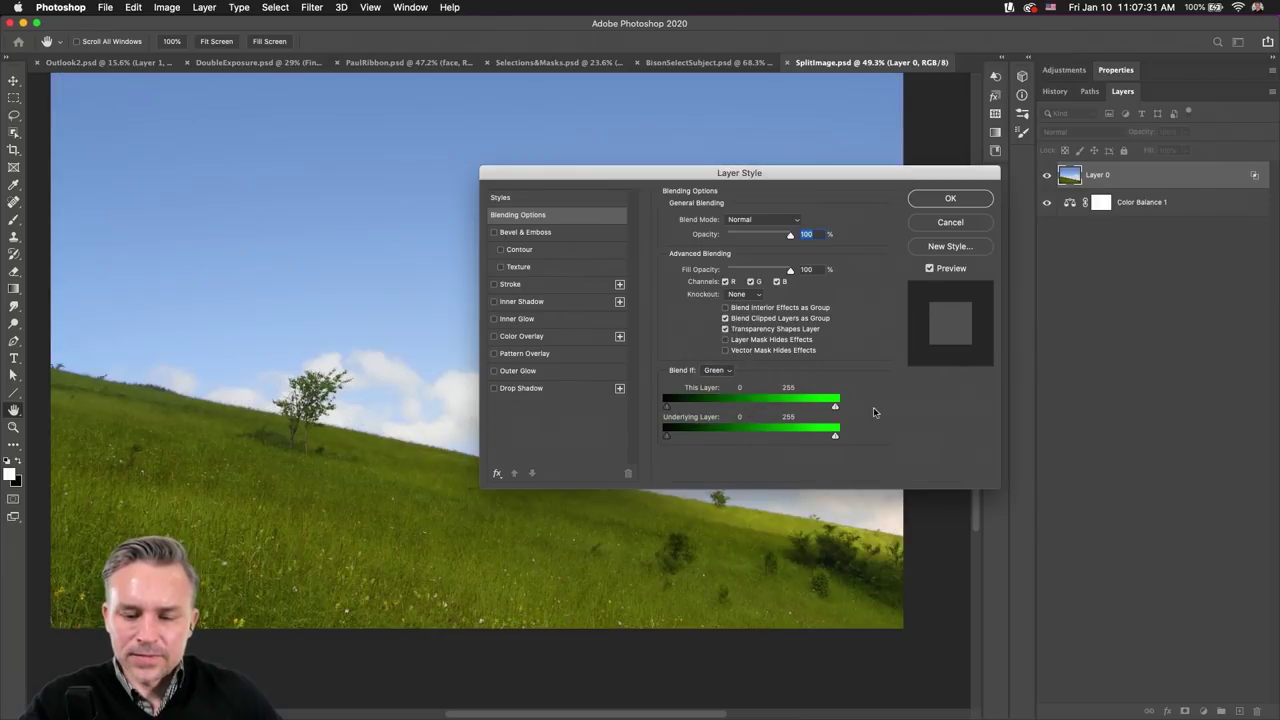
# - Set Blend If to Blue, lower the This Layer highlight limit and split it to 121 / 186, and apply the blending options
pyautogui.click(722, 371)
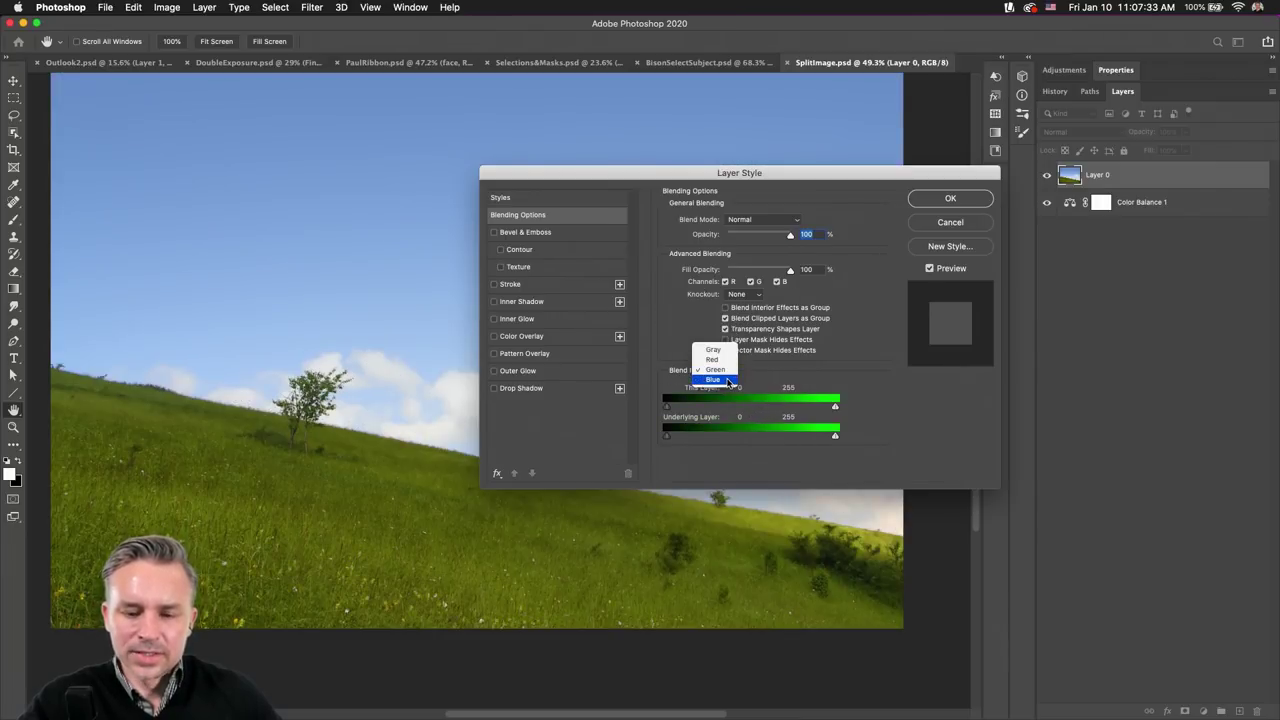
pyautogui.click(718, 383)
pyautogui.moveTo(835, 406); pyautogui.dragTo(790, 410)
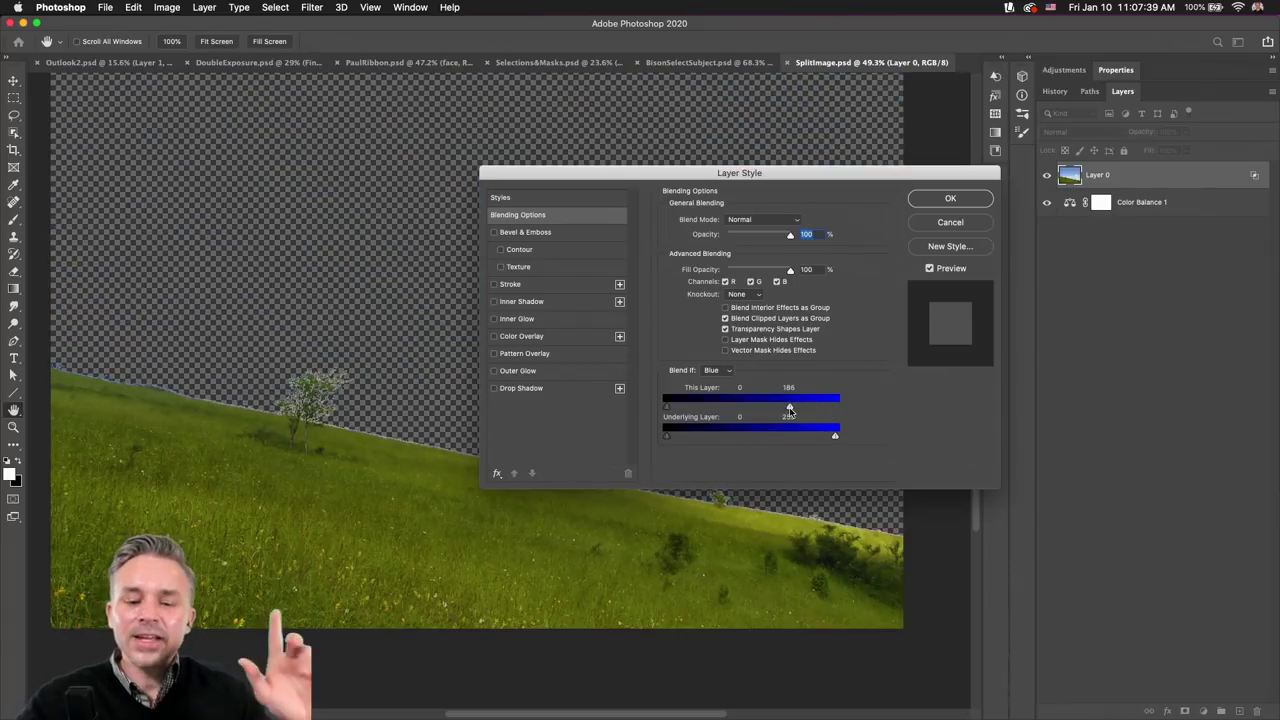
pyautogui.press('alt')
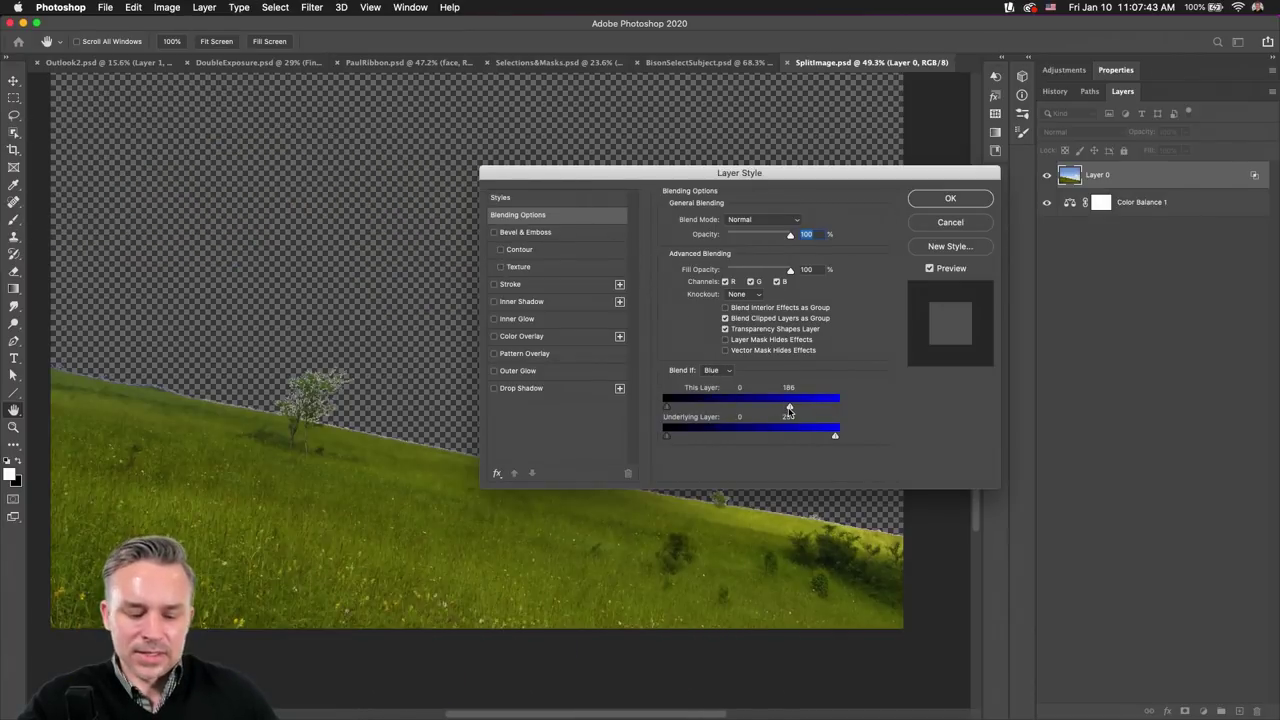
pyautogui.moveTo(789, 410); pyautogui.dragTo(773, 413)
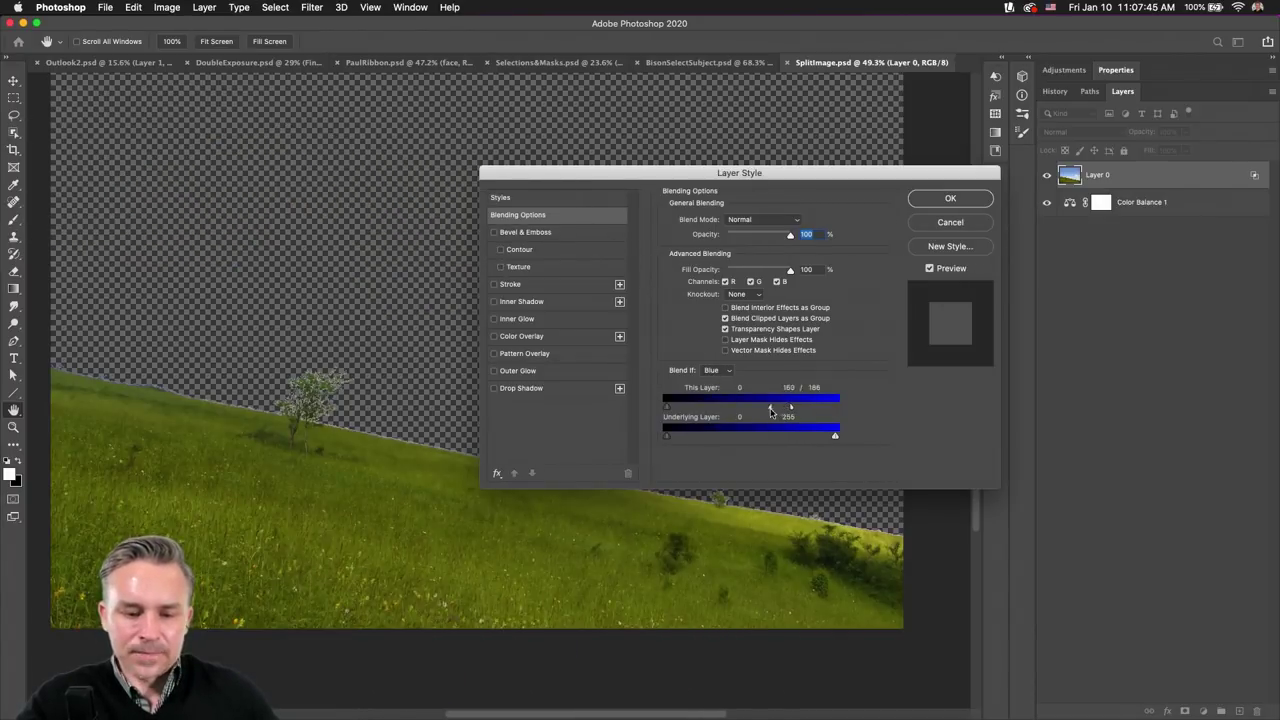
pyautogui.click(950, 199)
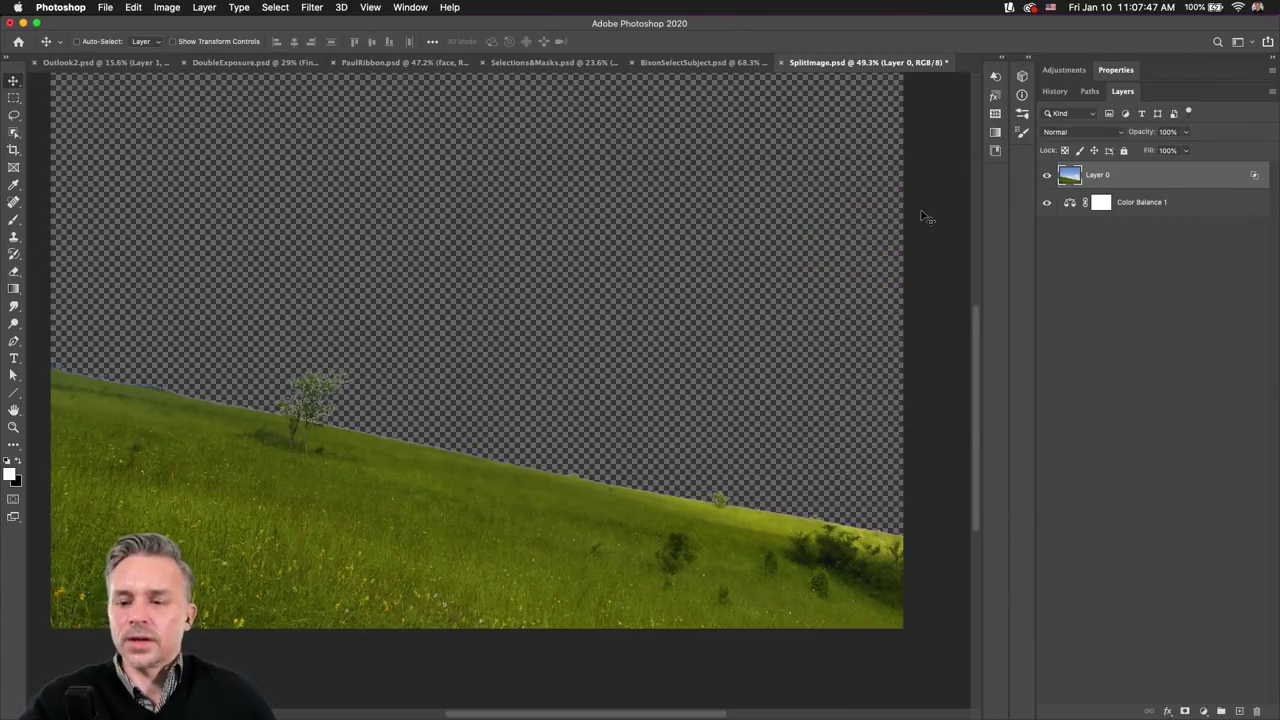
# - Select the Color Balance 1 layer, clear the library search and browse the graphics in the Nature library
pyautogui.click(1150, 210)
pyautogui.click(1000, 61)
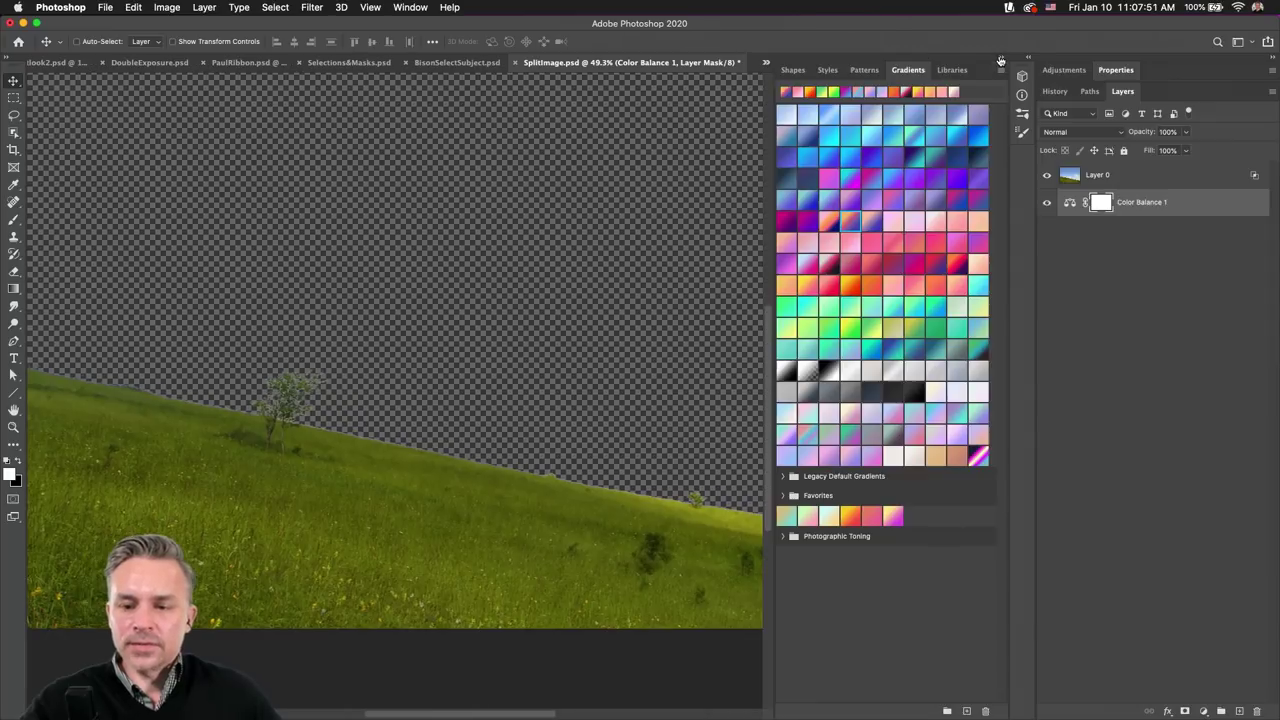
pyautogui.click(953, 69)
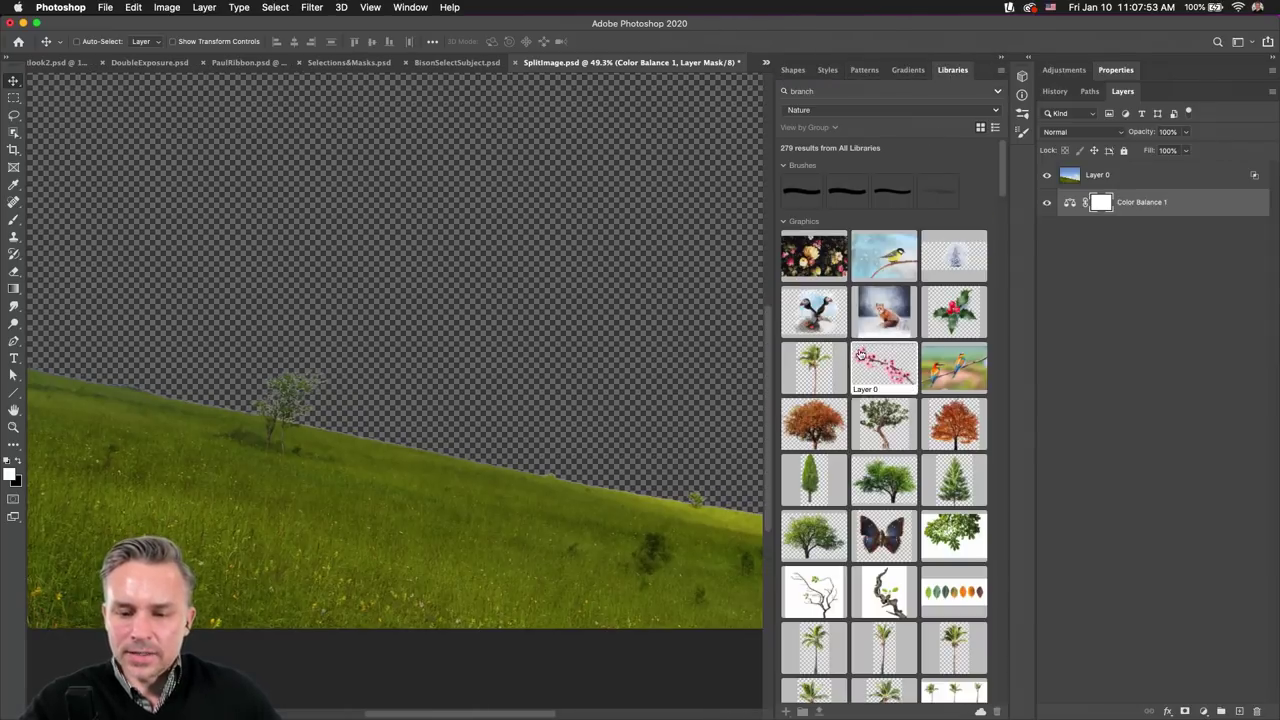
pyautogui.doubleClick(840, 91)
pyautogui.write('br')
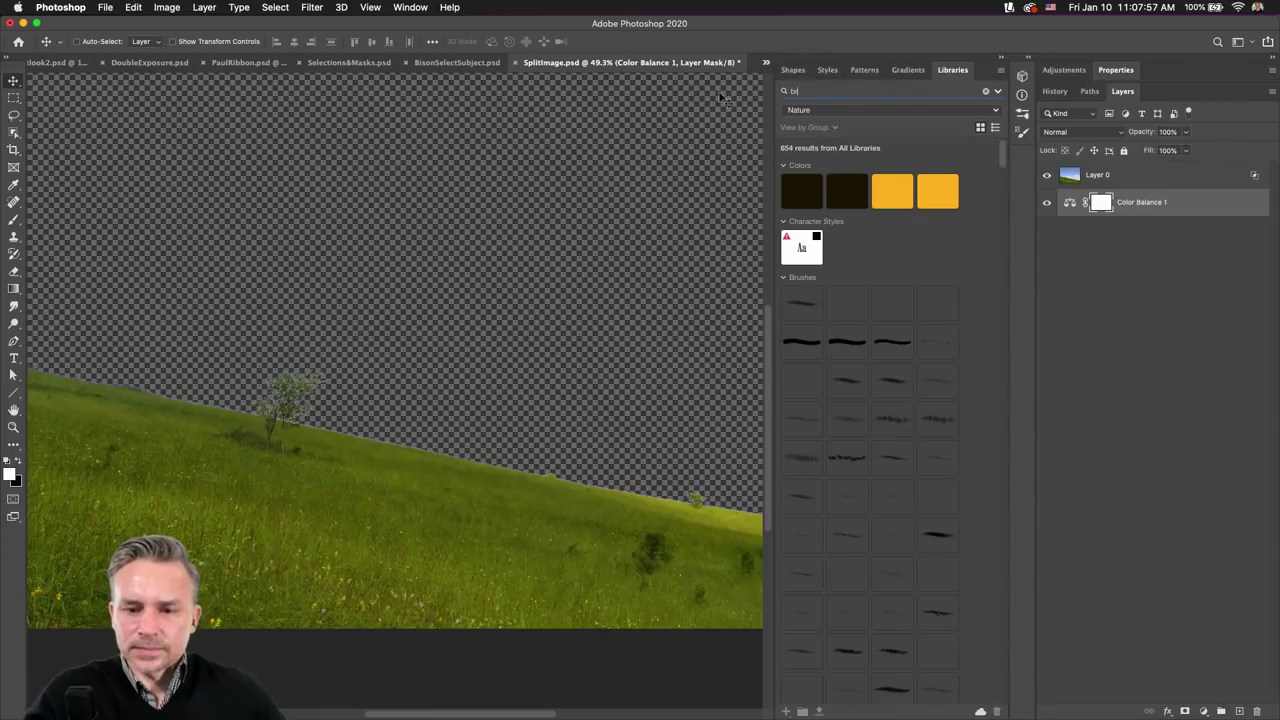
pyautogui.press('BackSpace')
pyautogui.press('BackSpace')
pyautogui.scroll(-15, 845, 212)
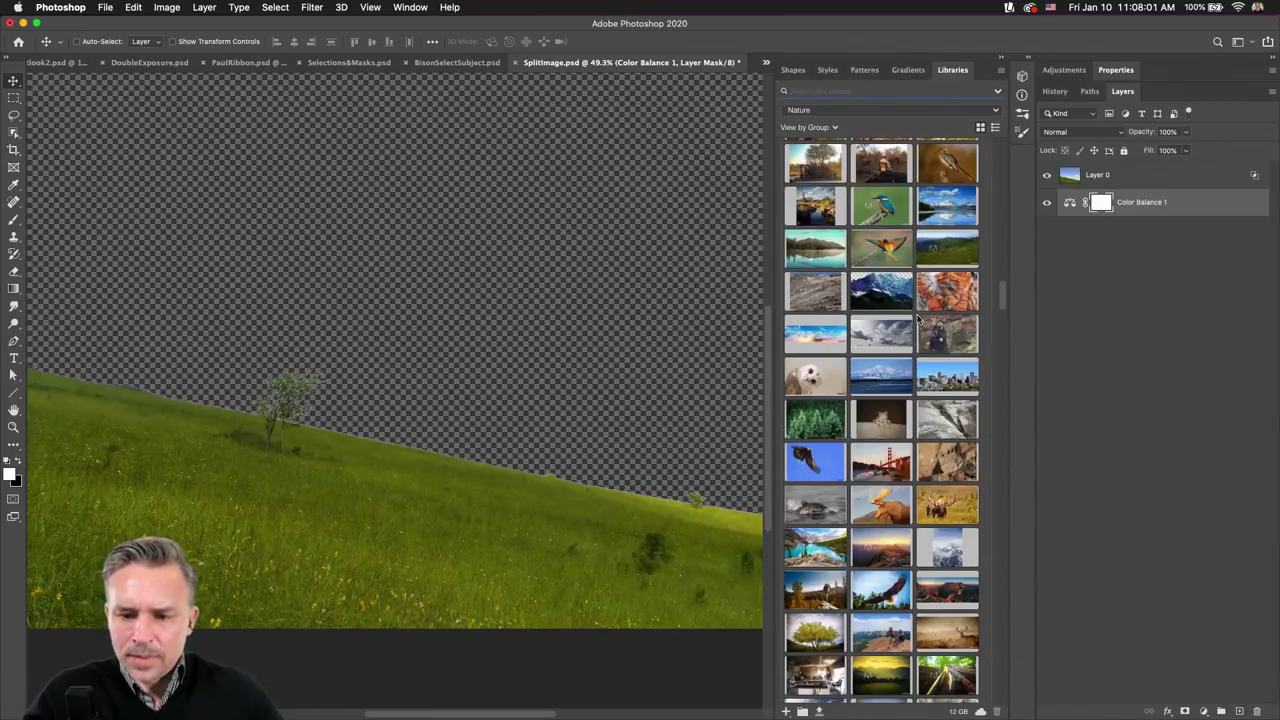
# - Place the lake jackson image from the library onto the canvas and reorder its layer beneath Color Balance 1
pyautogui.moveTo(934, 209)
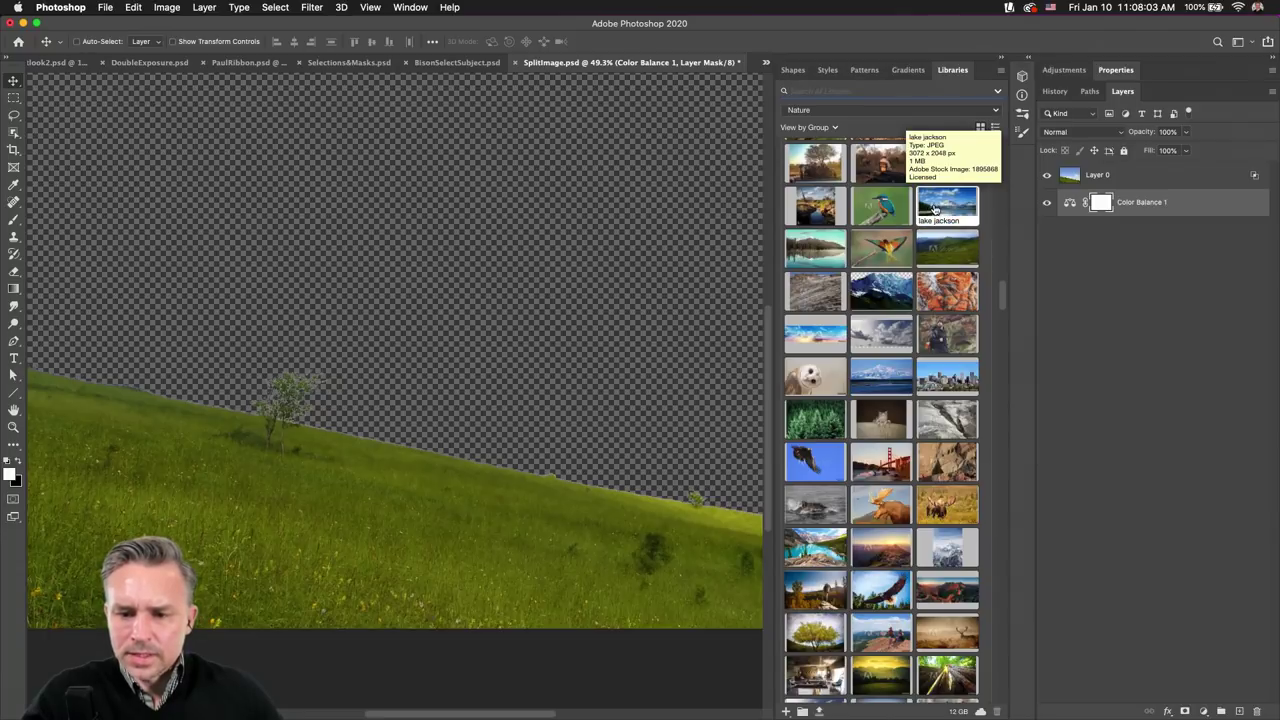
pyautogui.moveTo(934, 209); pyautogui.dragTo(391, 423)
pyautogui.moveTo(298, 422); pyautogui.dragTo(310, 345)
pyautogui.press('Return')
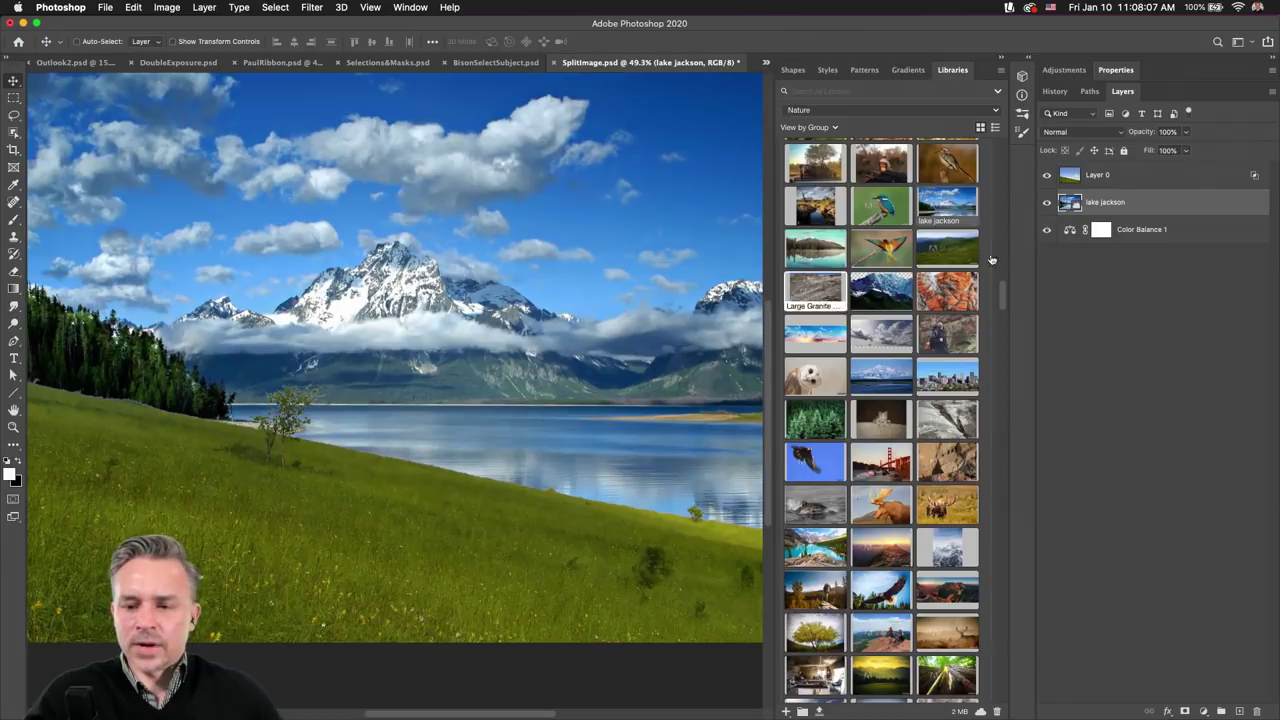
pyautogui.moveTo(1142, 208); pyautogui.dragTo(1150, 245)
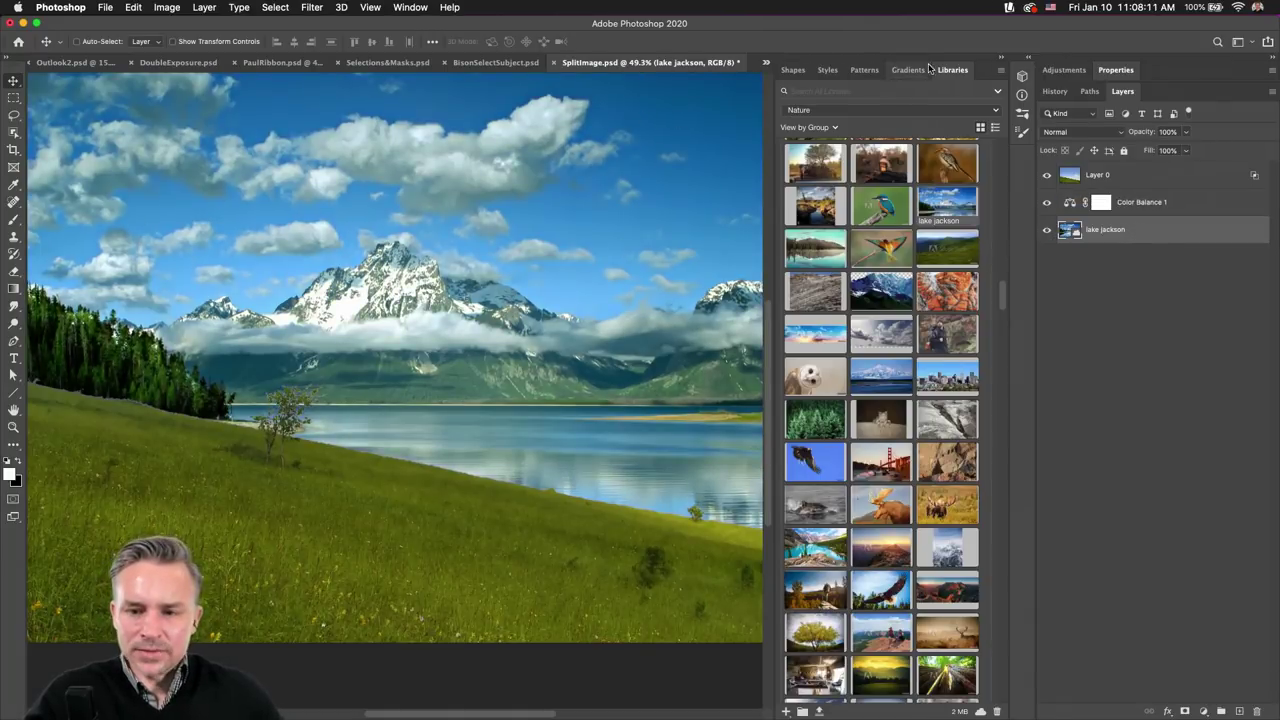
pyautogui.click(999, 56)
# - Scale the lake jackson layer up to about 96% to cover the canvas and shift it slightly upward
pyautogui.click(1095, 177)
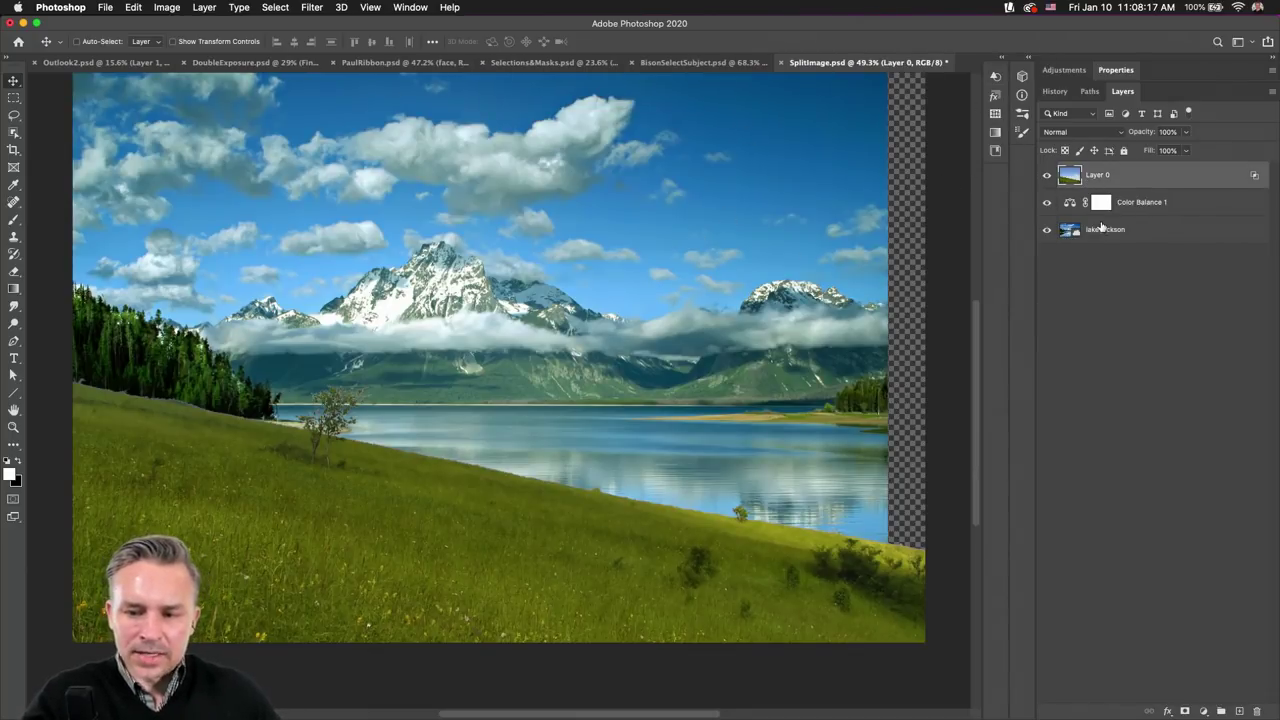
pyautogui.click(1104, 245)
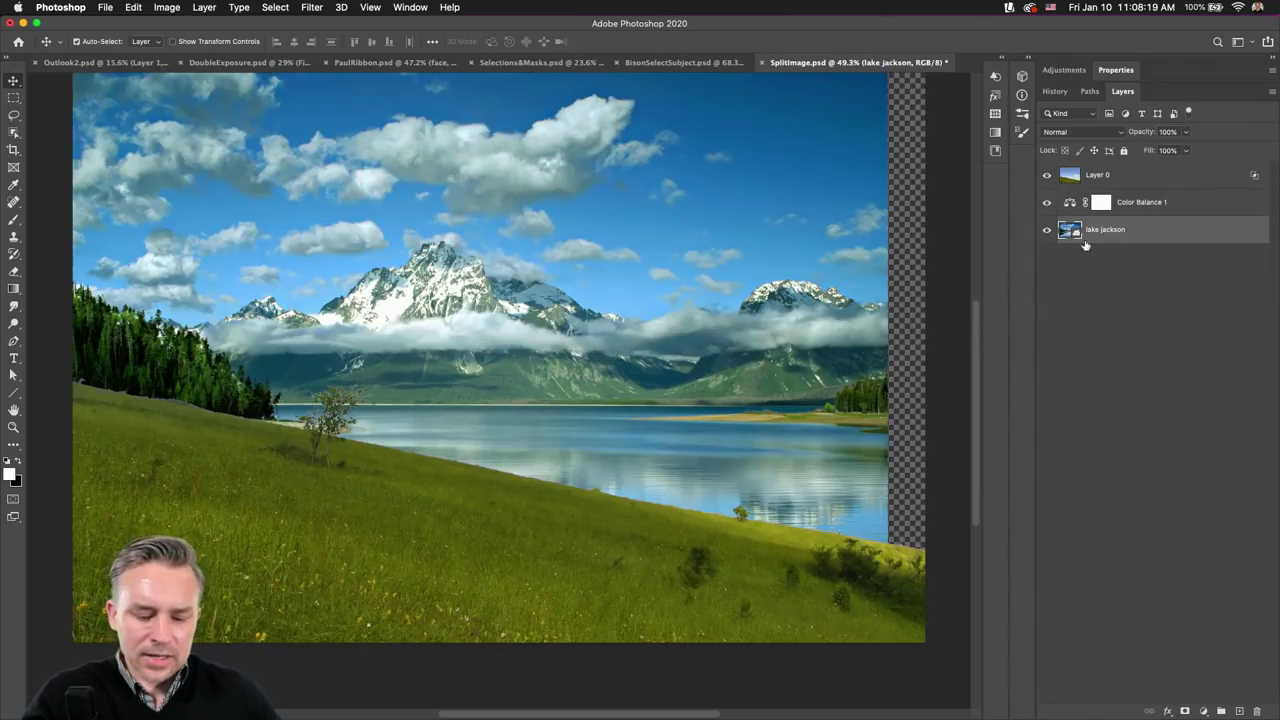
pyautogui.hotkey('ctrl', 't')
pyautogui.moveTo(918, 637); pyautogui.dragTo(986, 712)
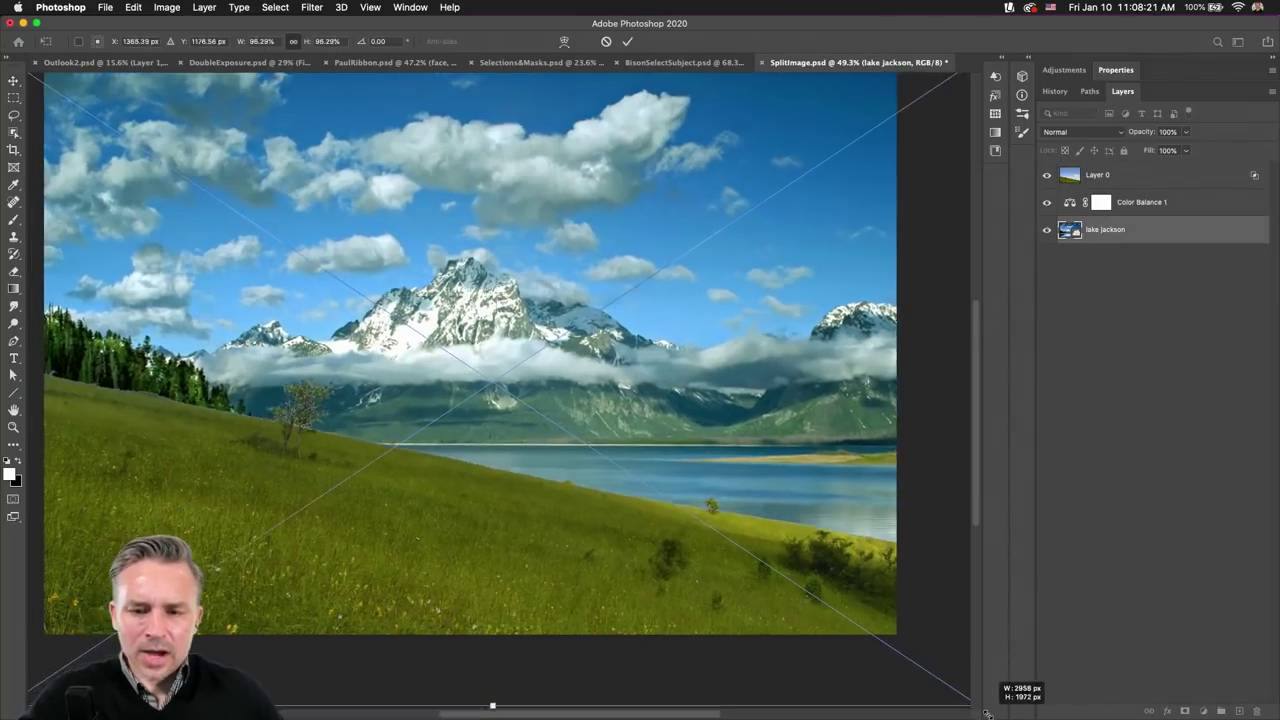
pyautogui.press('Return')
pyautogui.scroll(3, 310, 336)
pyautogui.hscroll(-3, 310, 336)
pyautogui.moveTo(300, 338); pyautogui.dragTo(285, 292)
# - Reopen the blending options of Layer 0 to review its Blend If settings and close them without changes
pyautogui.click(1098, 181)
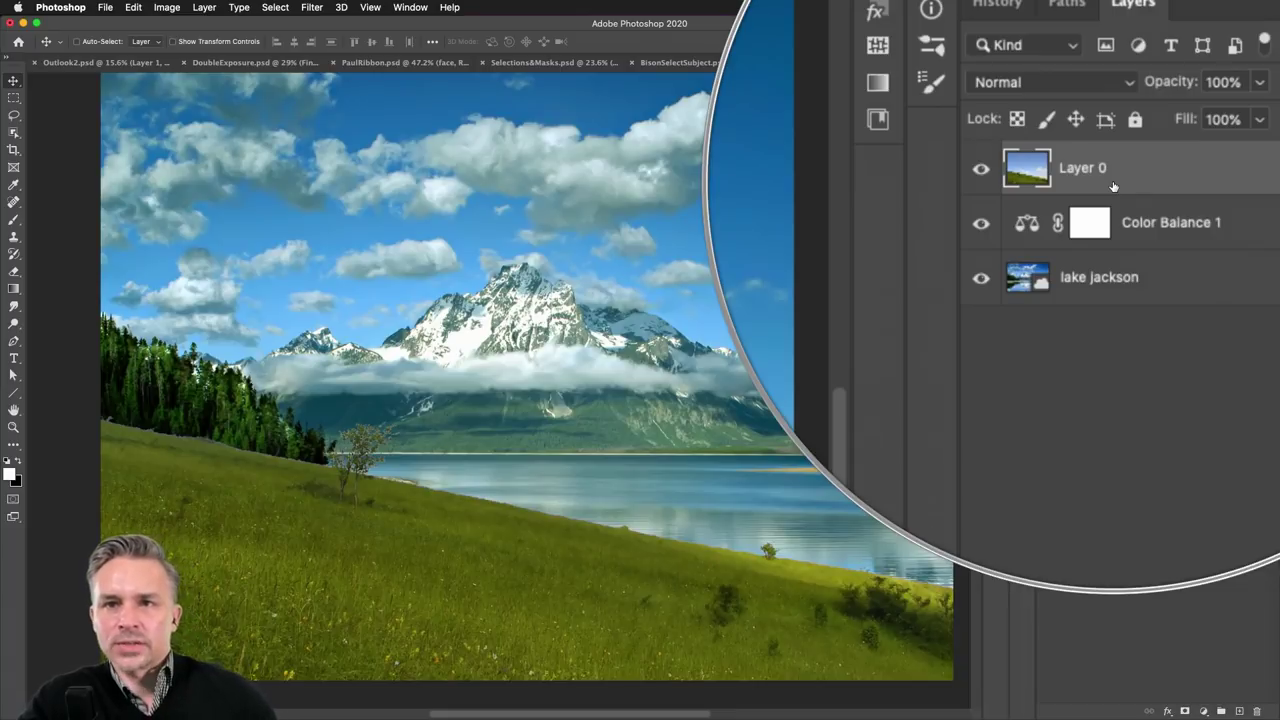
pyautogui.doubleClick(1254, 177)
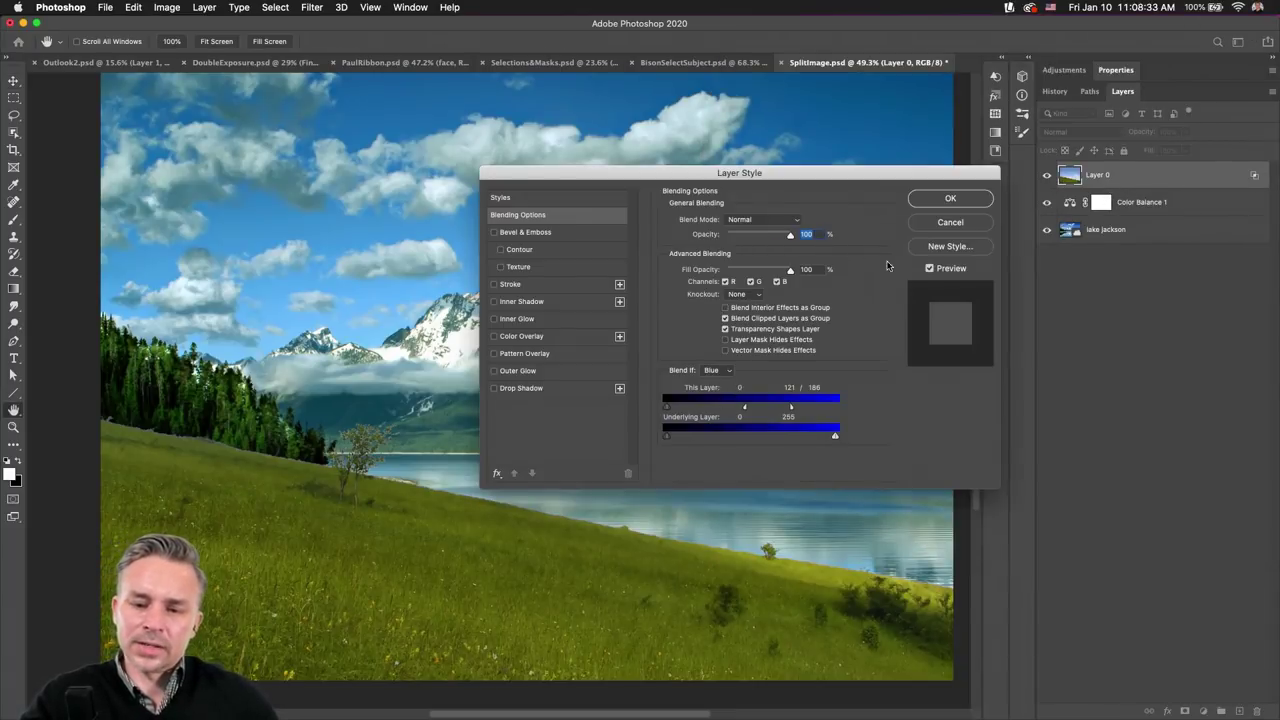
pyautogui.click(934, 227)
# - Switch to DoubleExposure.psd, look through the Nature library and open its hummingbird and dianthus image as a separate document
pyautogui.click(14, 97)
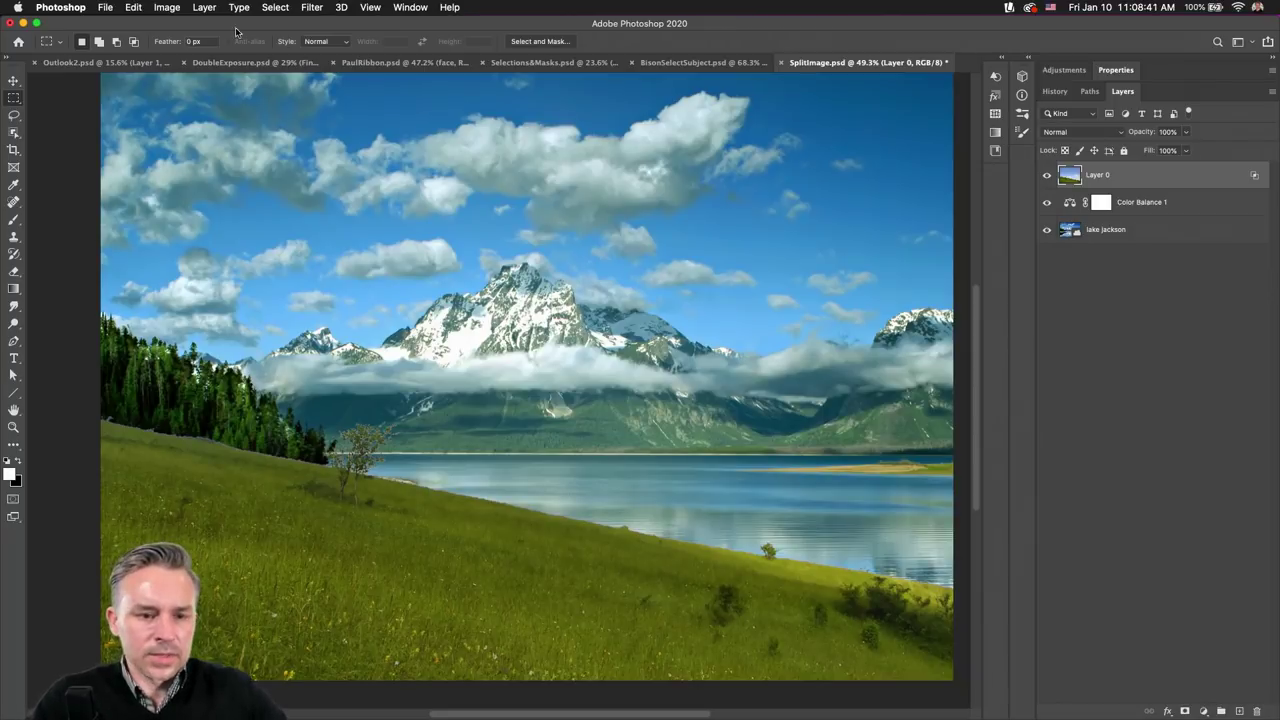
pyautogui.click(240, 64)
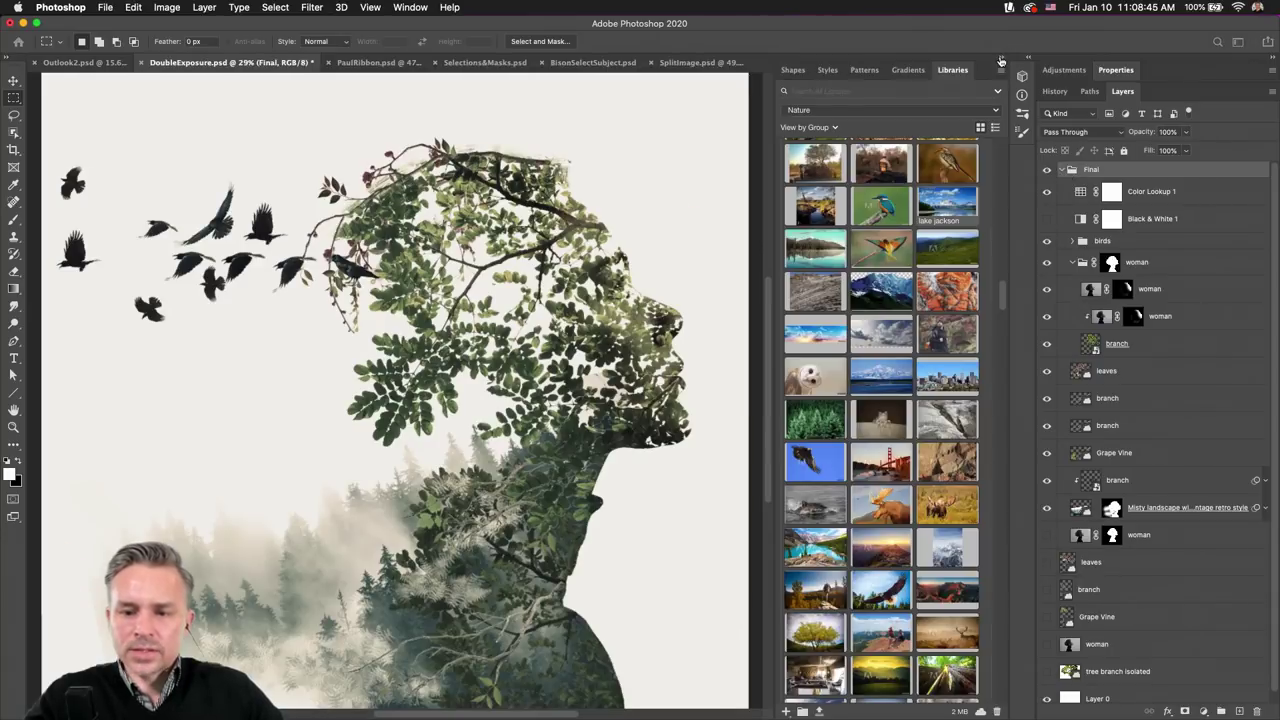
pyautogui.click(1002, 56)
pyautogui.scroll(10, 846, 277)
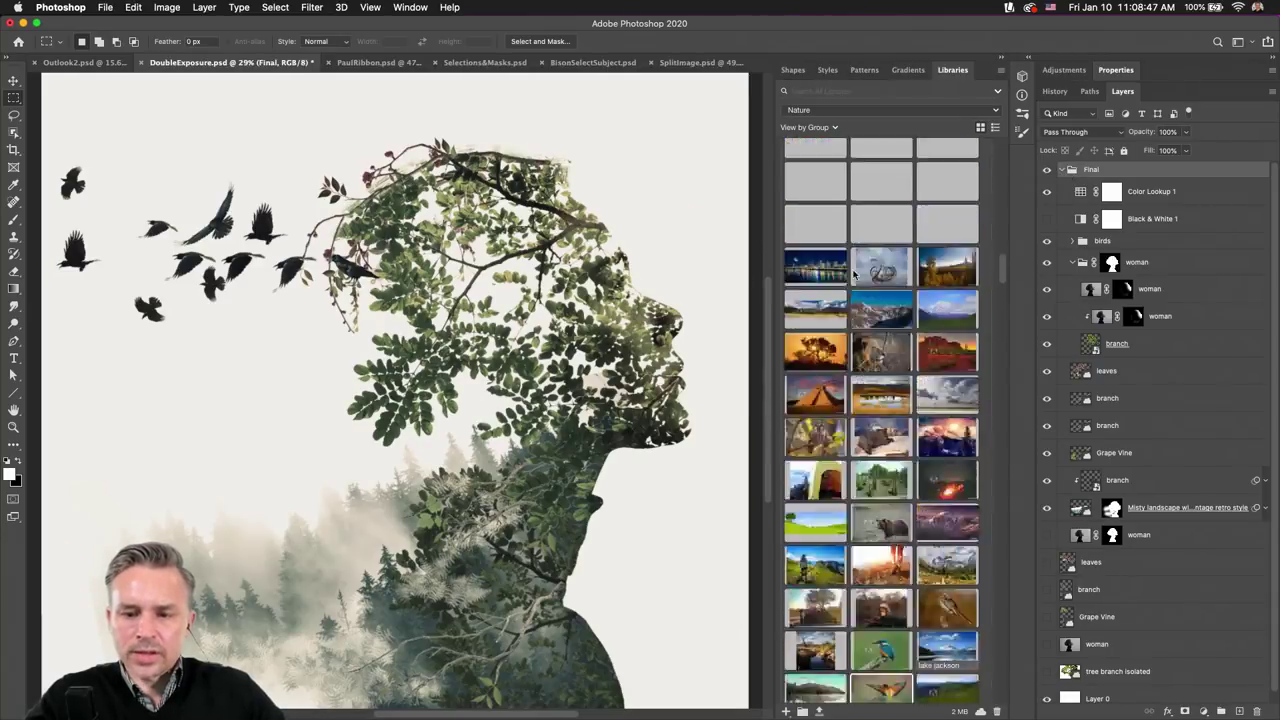
pyautogui.scroll(-3, 836, 282)
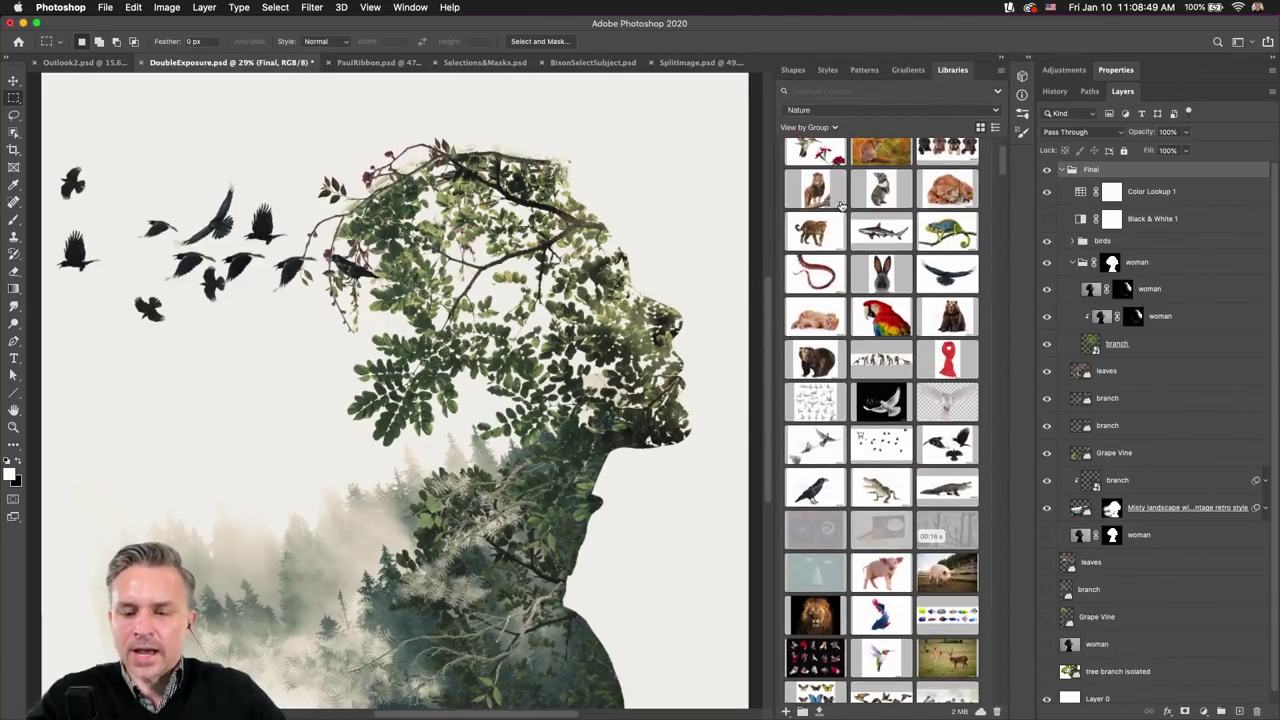
pyautogui.scroll(-15, 880, 290)
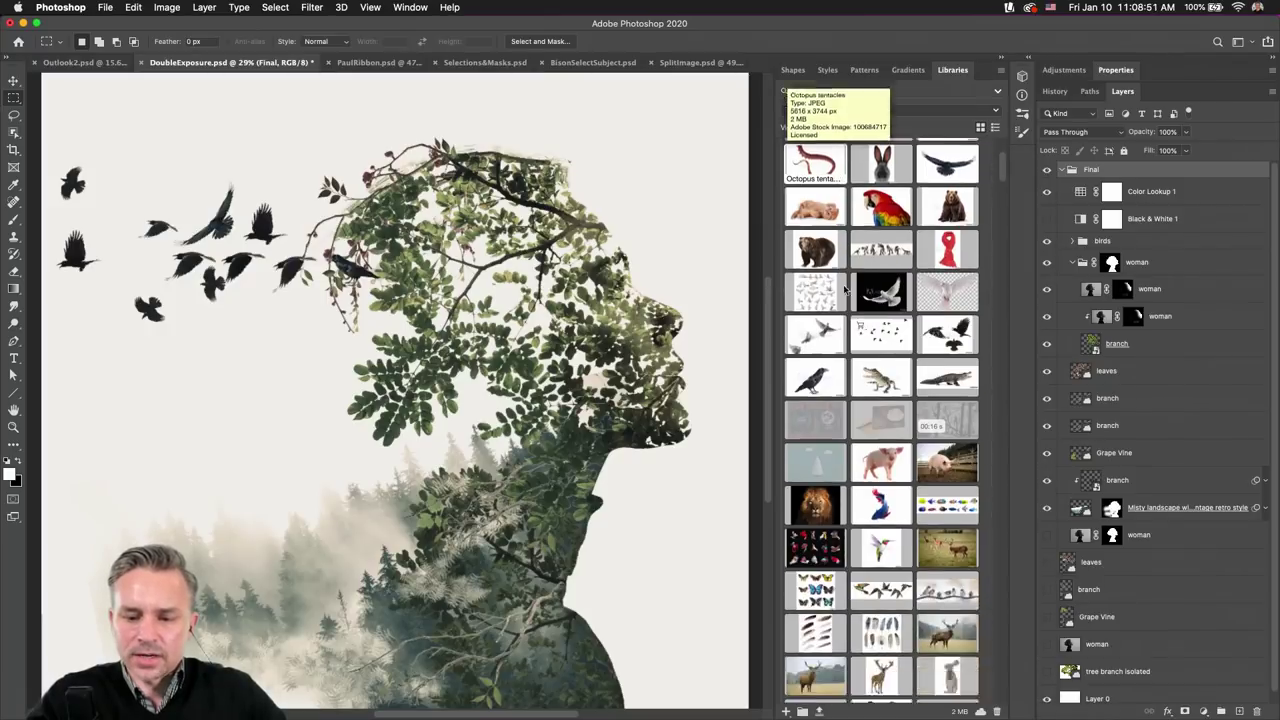
pyautogui.scroll(-10, 900, 300)
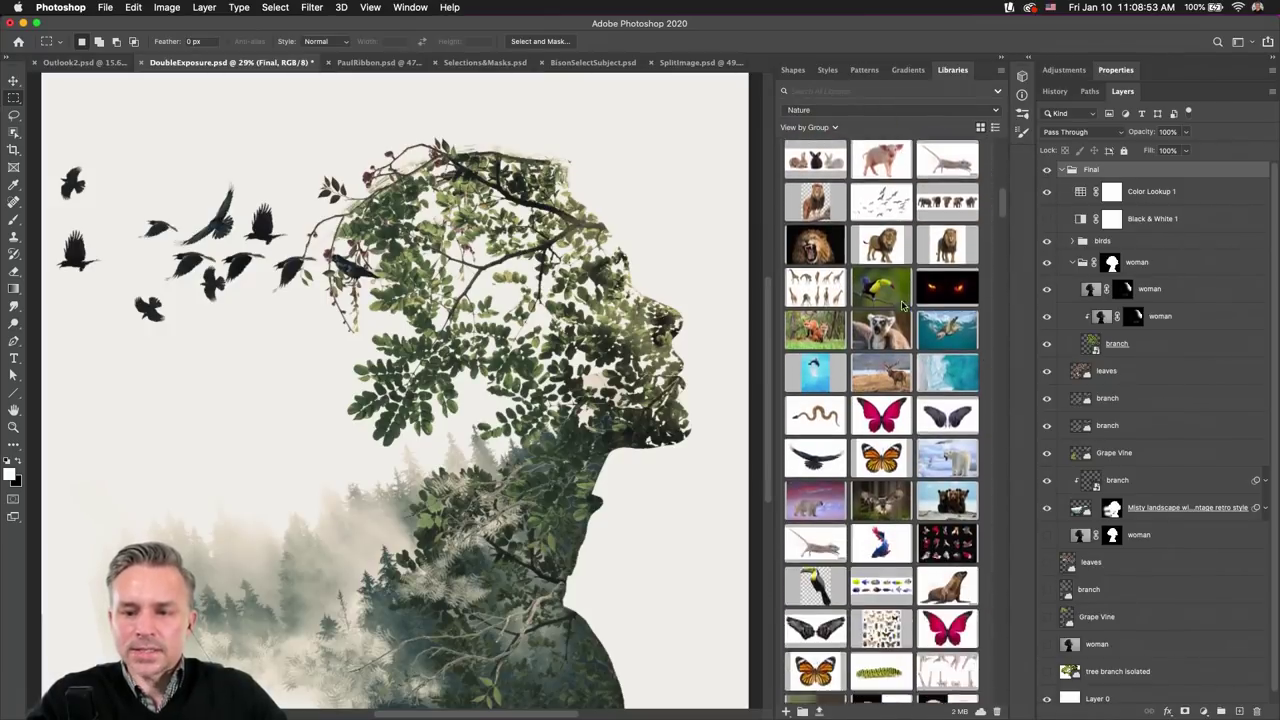
pyautogui.scroll(-1, 876, 333)
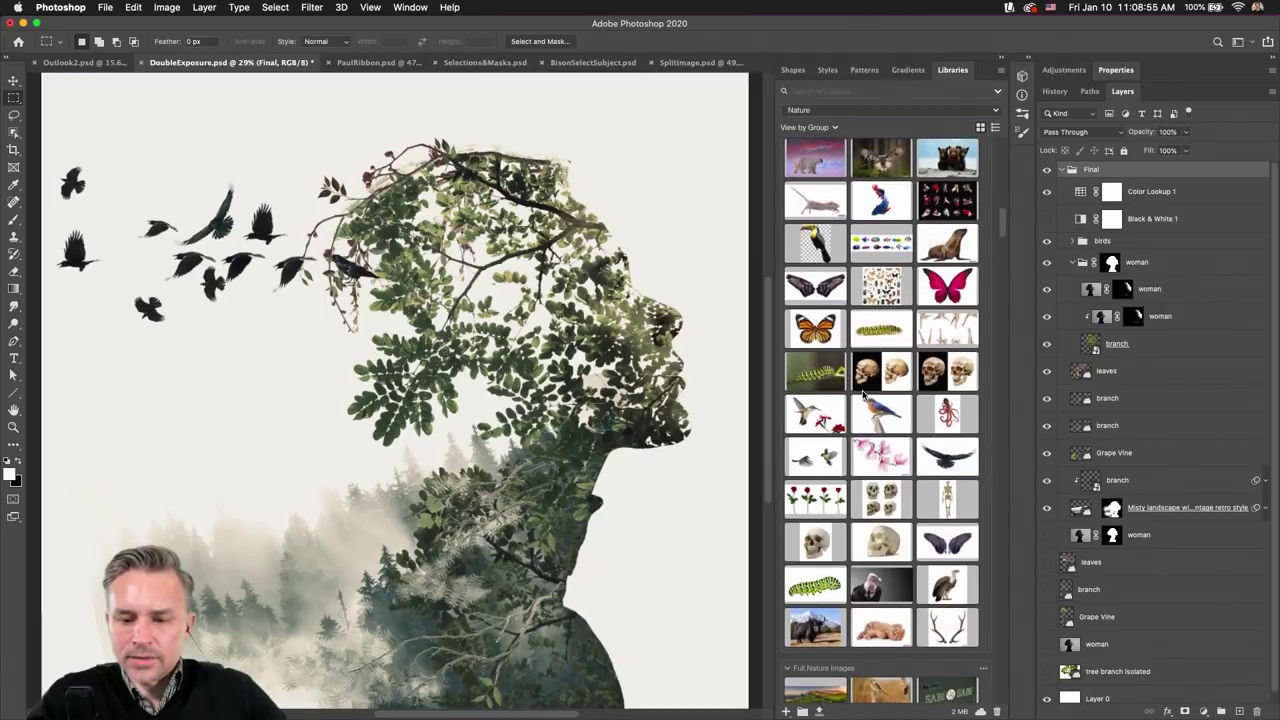
pyautogui.doubleClick(815, 418)
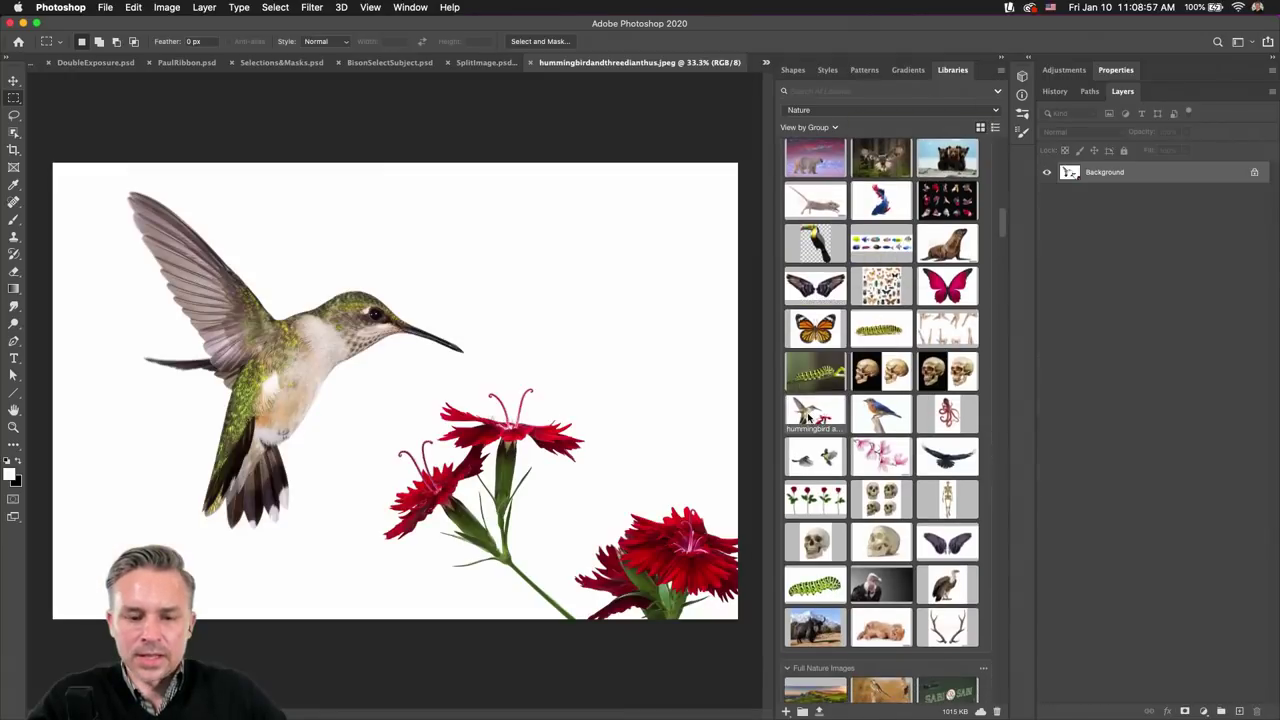
# - Unlock and duplicate the hummingbird layer, apply the Remove Background quick action to the copy and hide the original layer
pyautogui.click(1255, 174)
pyautogui.moveTo(1150, 176); pyautogui.dragTo(1239, 711)
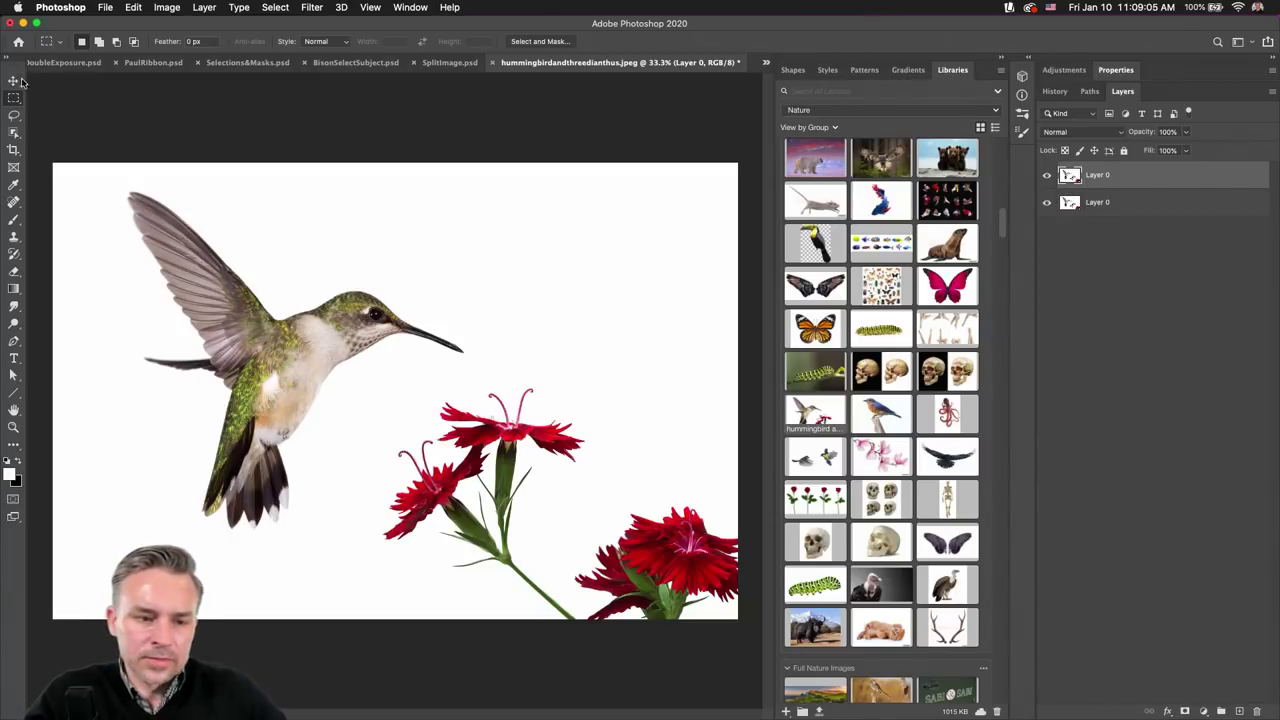
pyautogui.click(1114, 72)
pyautogui.click(1090, 282)
pyautogui.click(1047, 466)
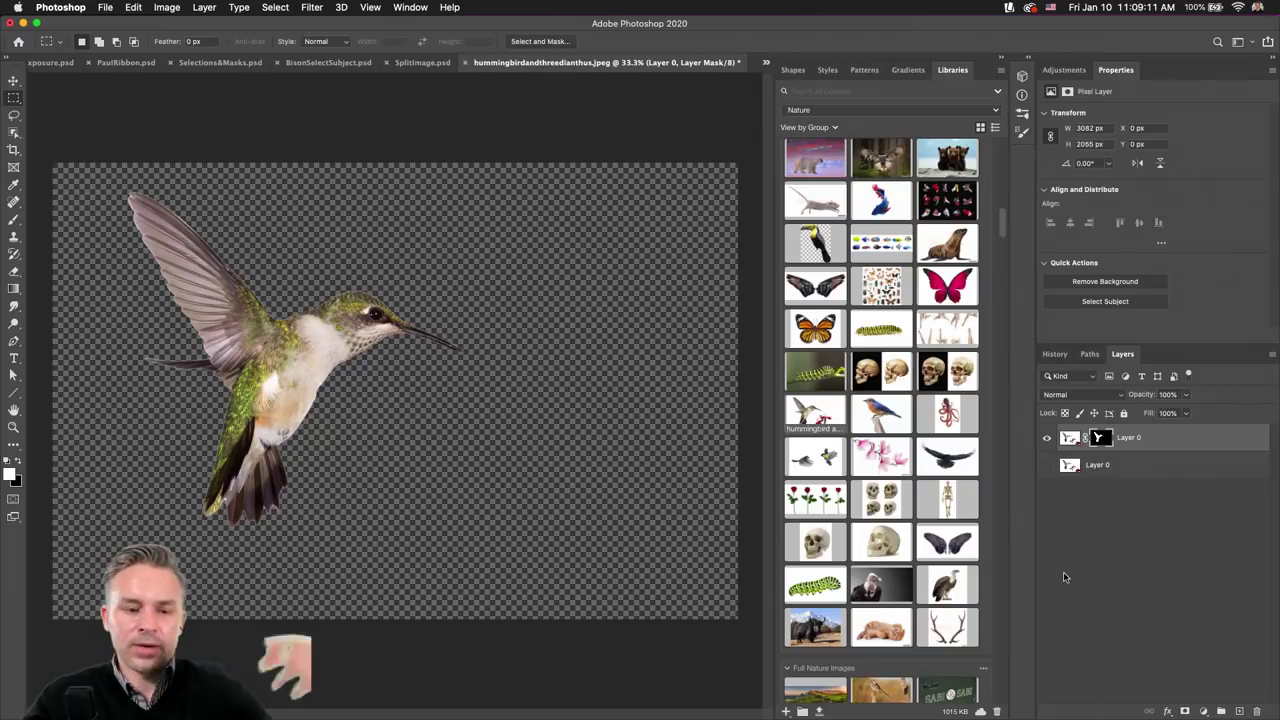
# - Show the original hummingbird layer again and delete the masked copy above it
pyautogui.click(1047, 466)
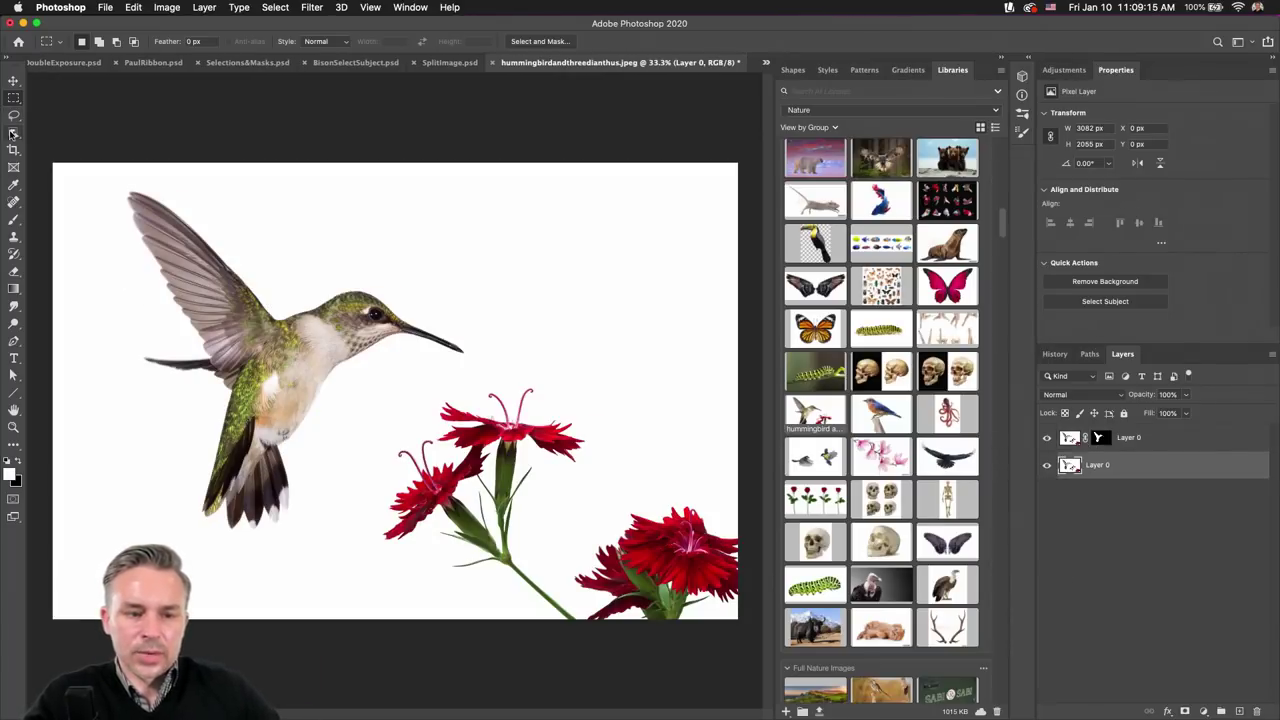
pyautogui.click(13, 131)
pyautogui.moveTo(1141, 448); pyautogui.dragTo(1257, 710)
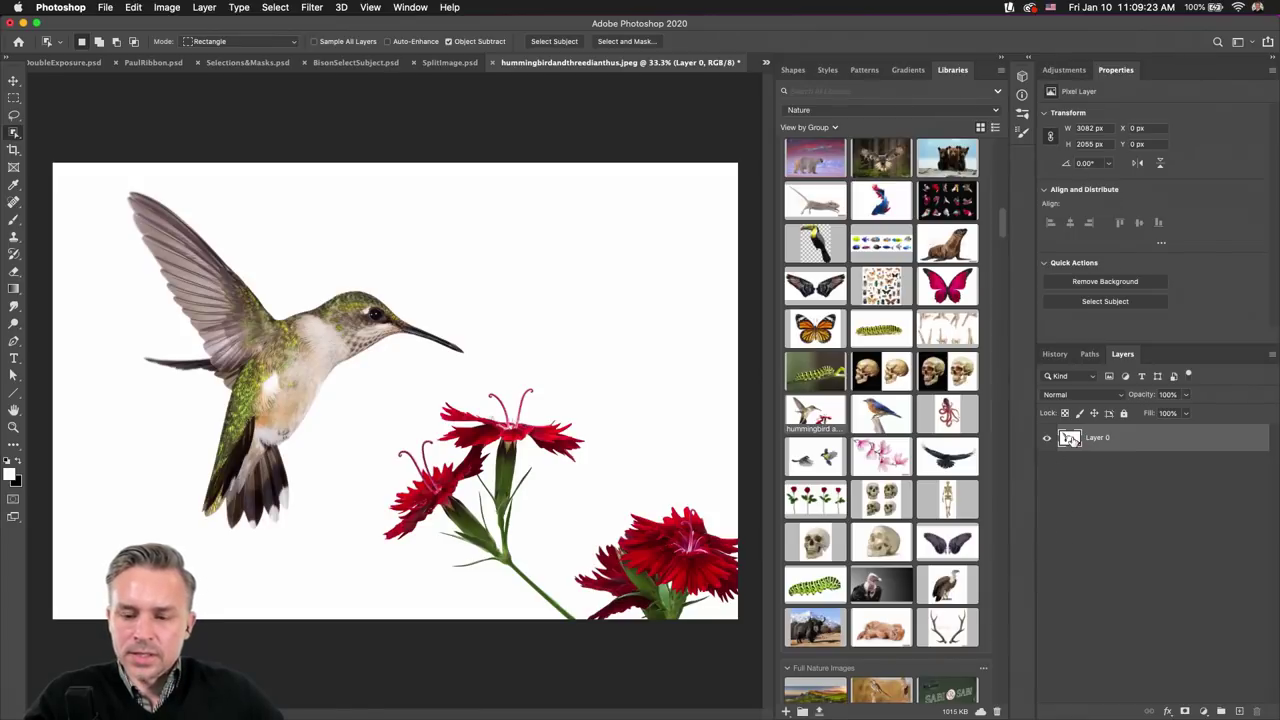
# - Start a Color Range selection on Layer 0 and sample the white background around the hummingbird
pyautogui.click(240, 7)
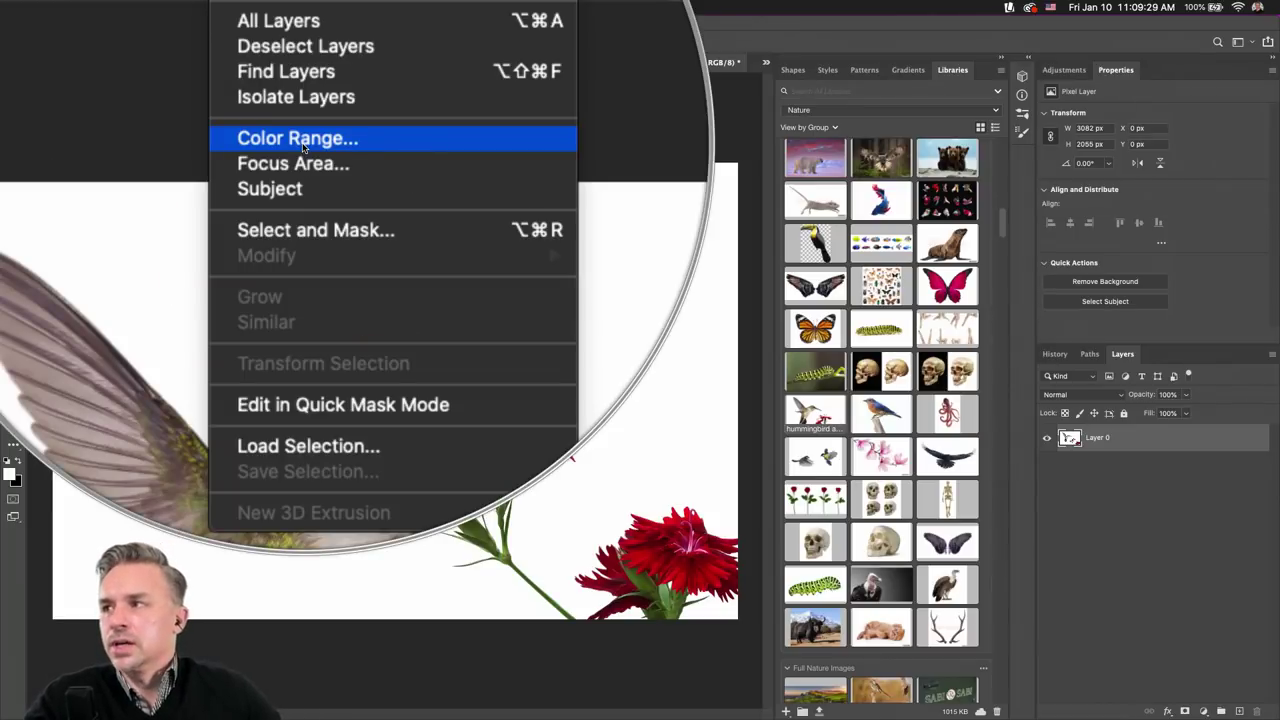
pyautogui.click(300, 139)
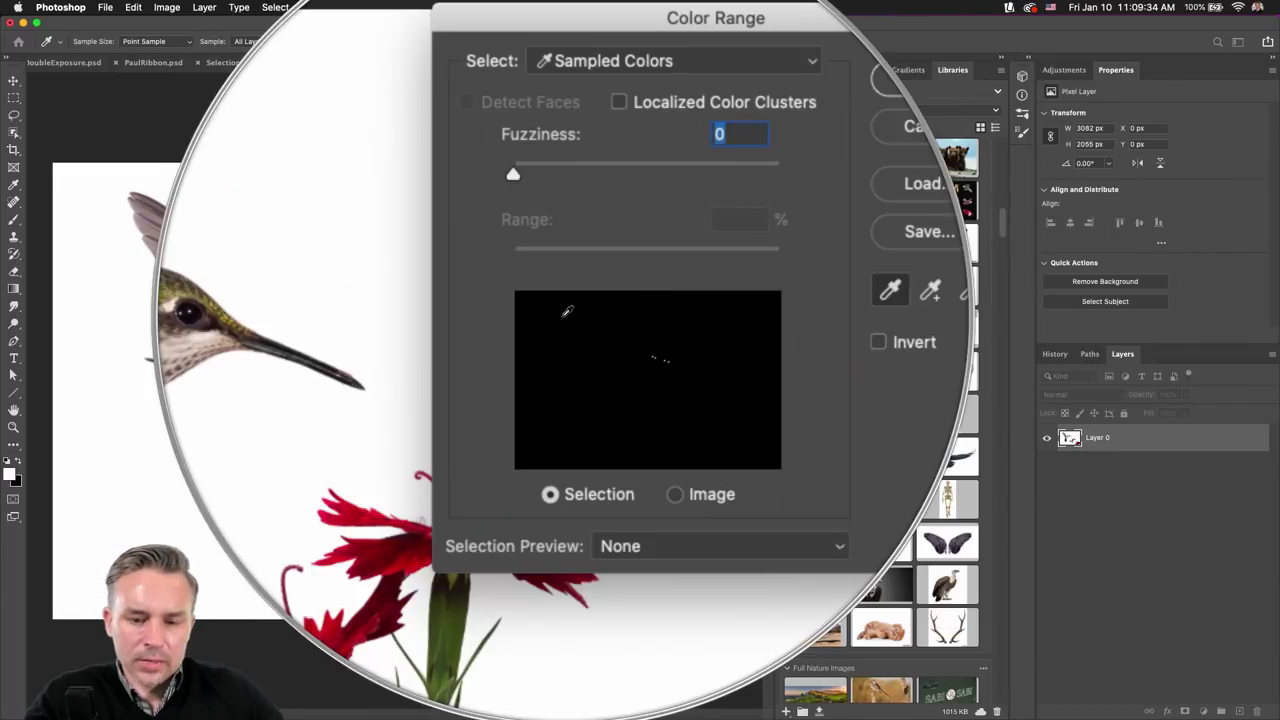
pyautogui.keyDown('alt'); pyautogui.click(567, 312); pyautogui.keyUp('alt')
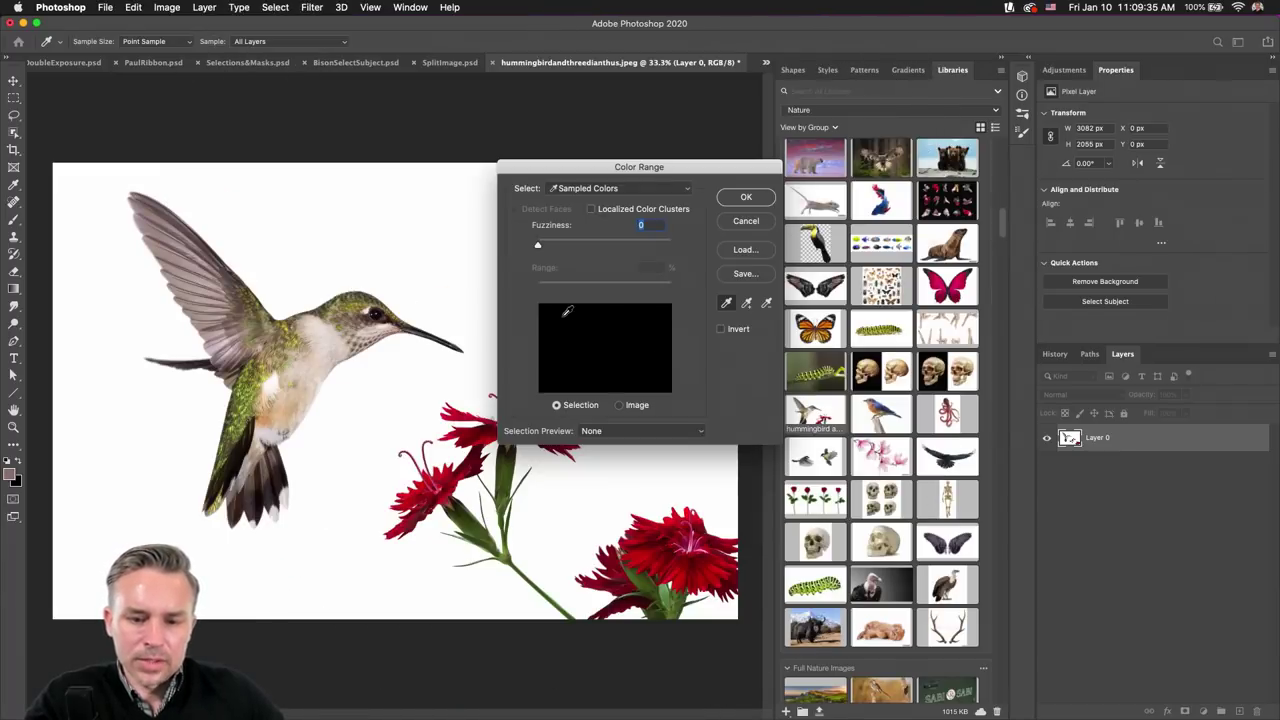
pyautogui.click(556, 316)
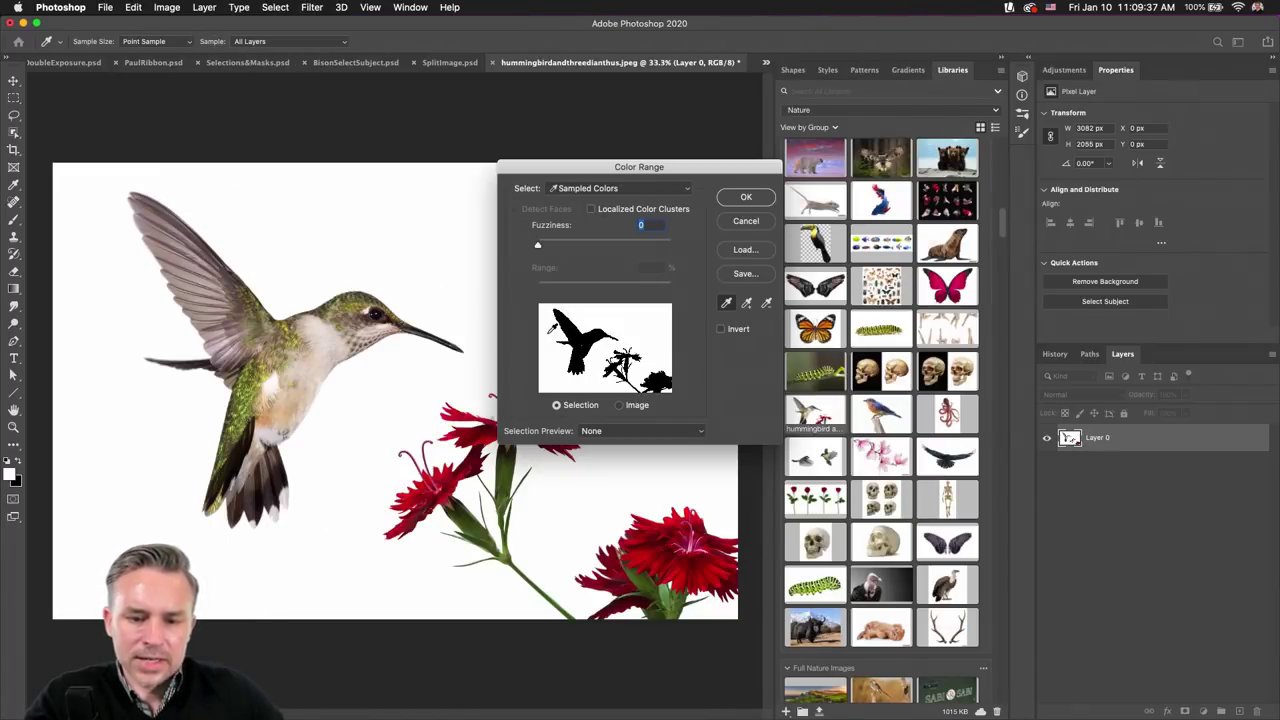
# - Try Fuzziness 11 and subtracting the sampled white from the color range, and reset Fuzziness to 0
pyautogui.moveTo(539, 249)
pyautogui.mouseDown()
pyautogui.moveTo(557, 249)
pyautogui.moveTo(545, 249)
pyautogui.mouseUp()
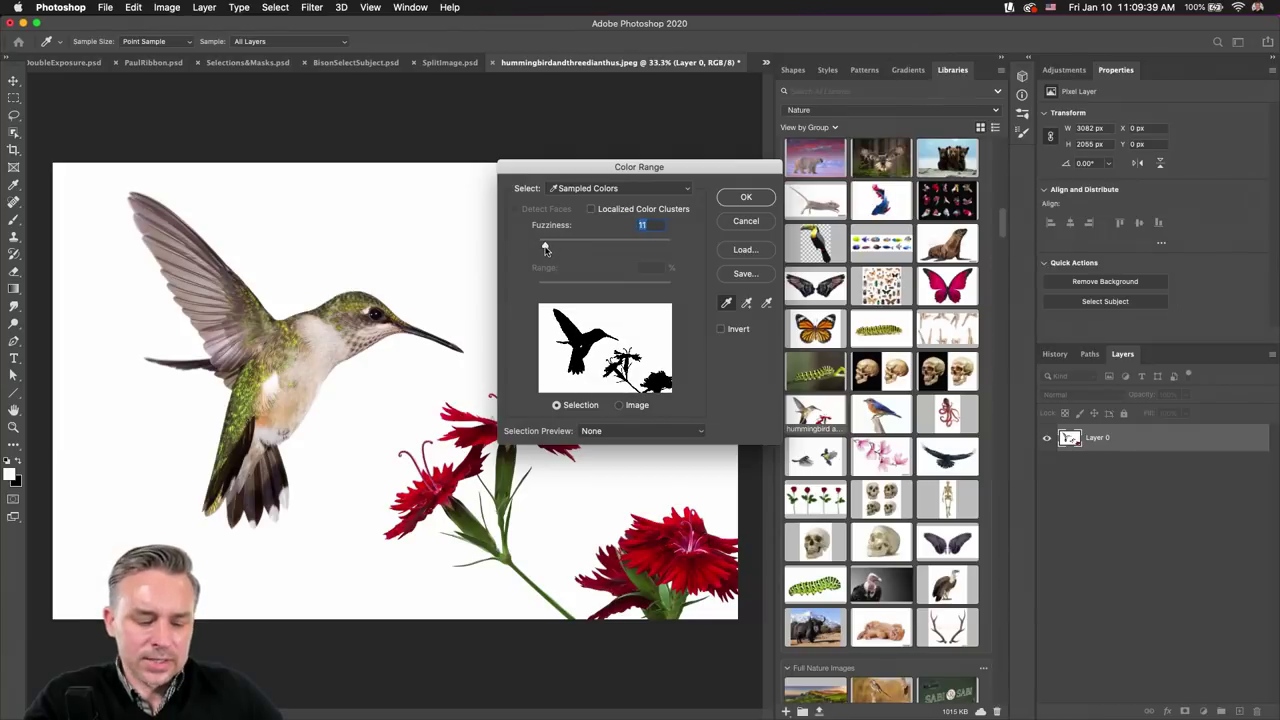
pyautogui.press('alt')
pyautogui.press('alt')
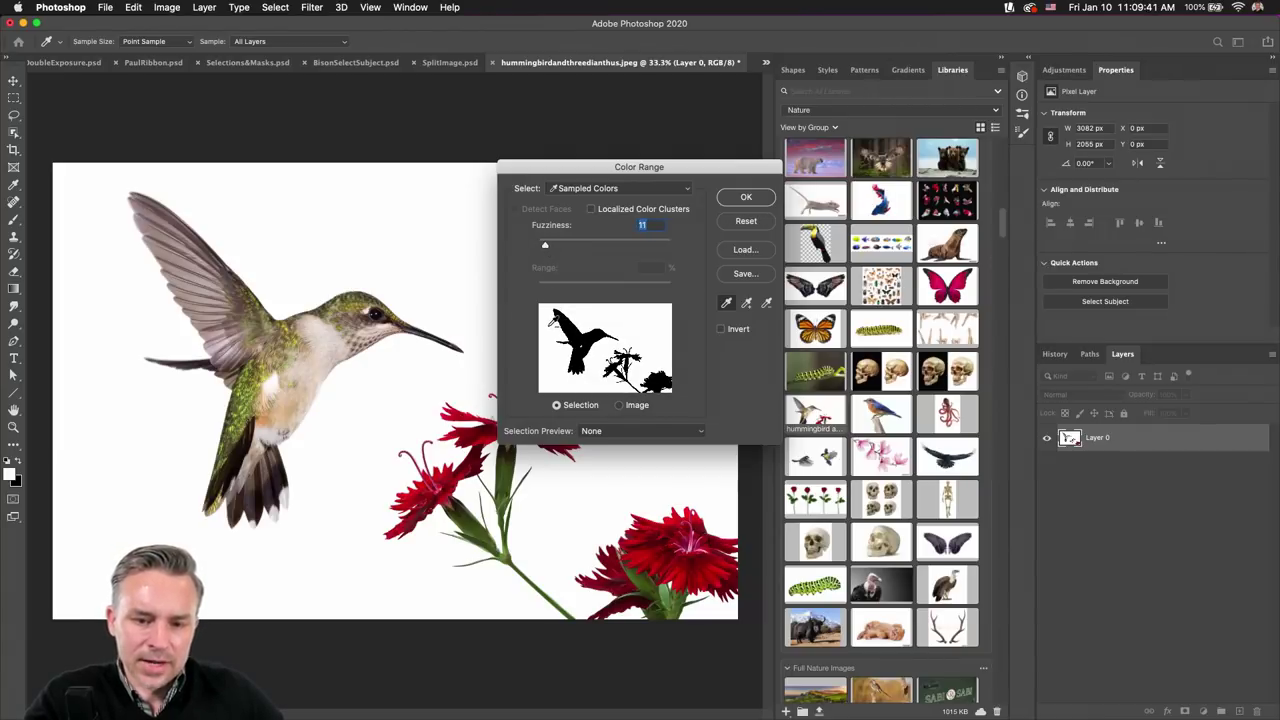
pyautogui.keyDown('alt'); pyautogui.click(550, 320); pyautogui.keyUp('alt')
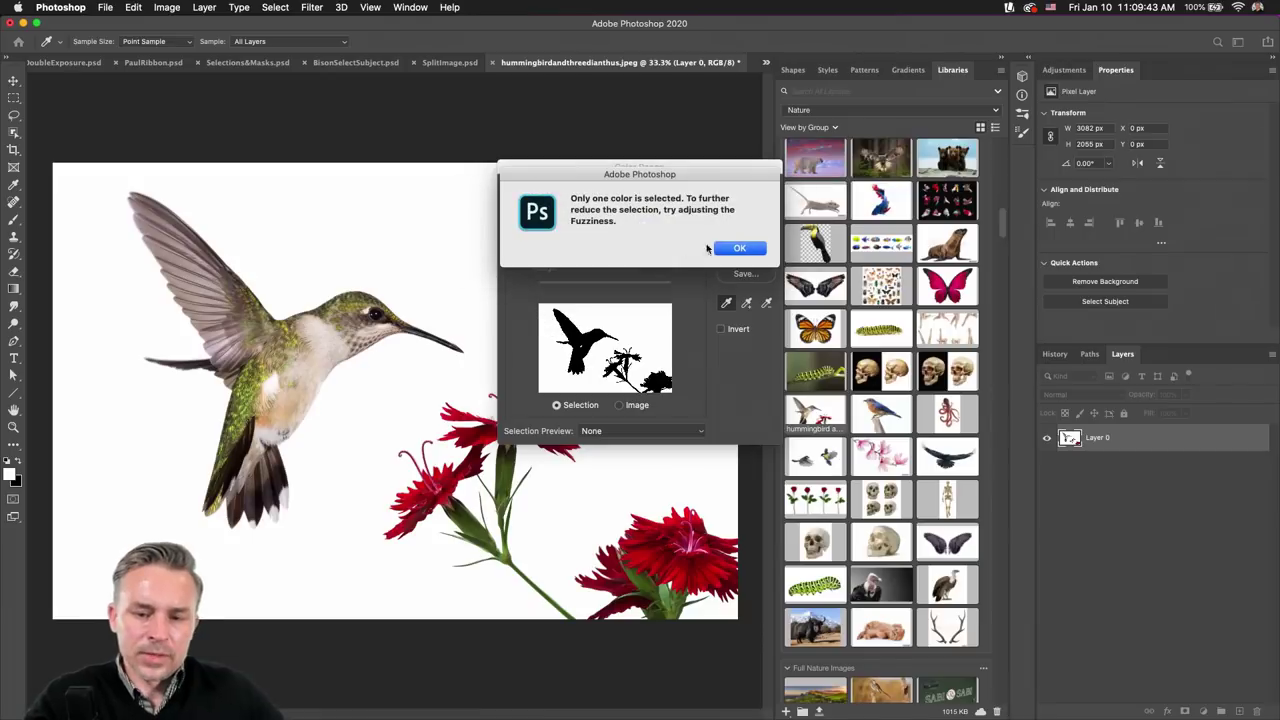
pyautogui.click(728, 250)
pyautogui.moveTo(545, 247)
pyautogui.mouseDown()
pyautogui.moveTo(558, 247)
pyautogui.moveTo(525, 248)
pyautogui.mouseUp()
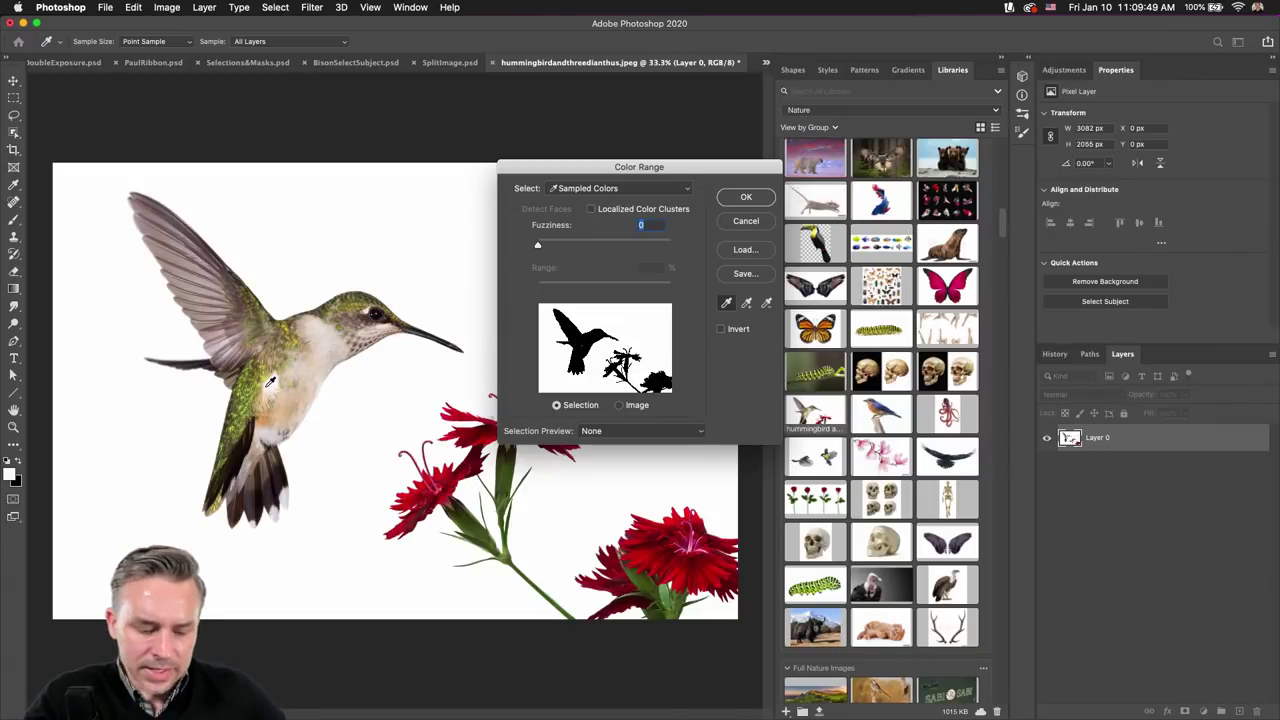
# - Apply the Color Range selection with Fuzziness 3, add it to Layer 0 as a layer mask and invert the mask
pyautogui.press('alt')
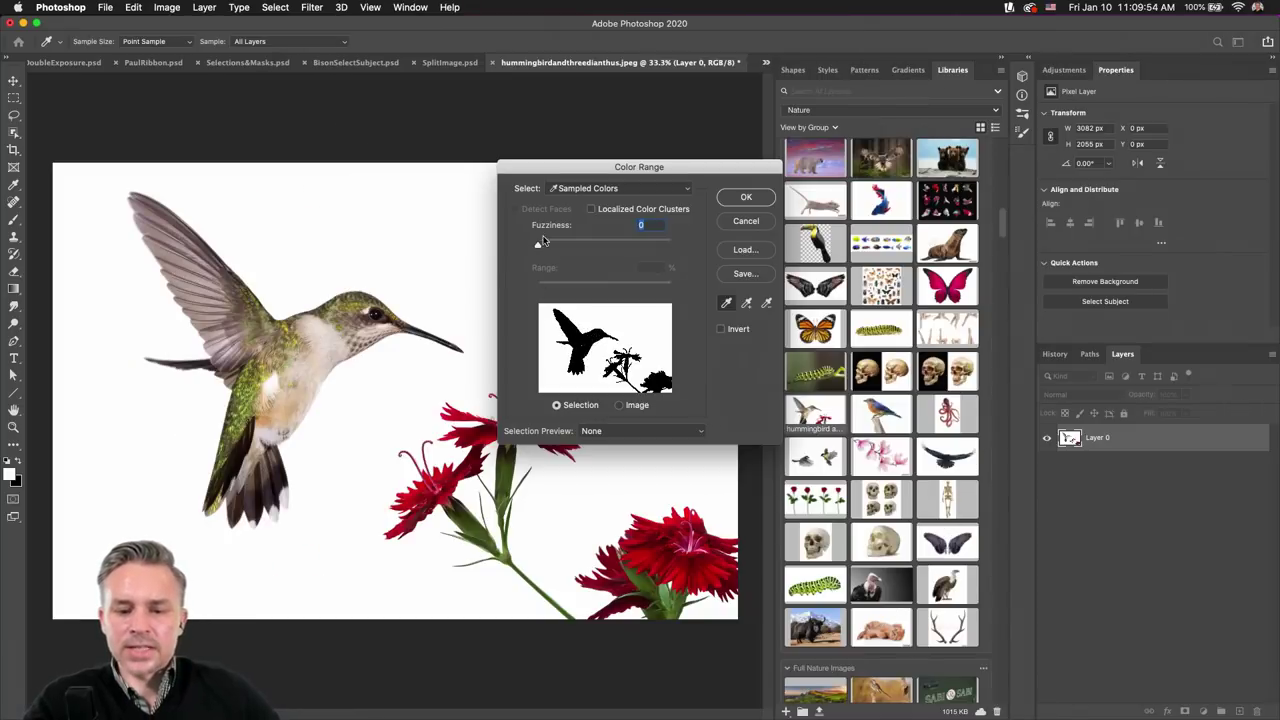
pyautogui.moveTo(541, 241)
pyautogui.mouseDown()
pyautogui.moveTo(569, 244)
pyautogui.moveTo(523, 244)
pyautogui.moveTo(541, 252)
pyautogui.mouseUp()
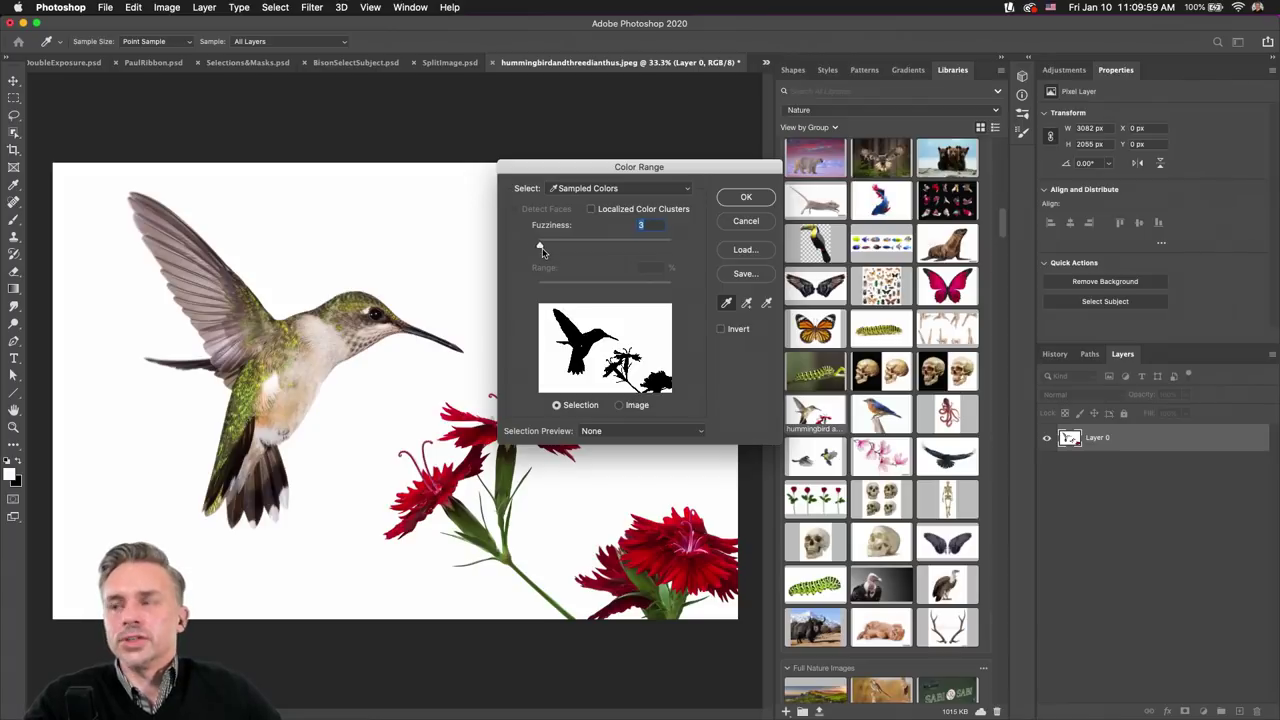
pyautogui.click(730, 197)
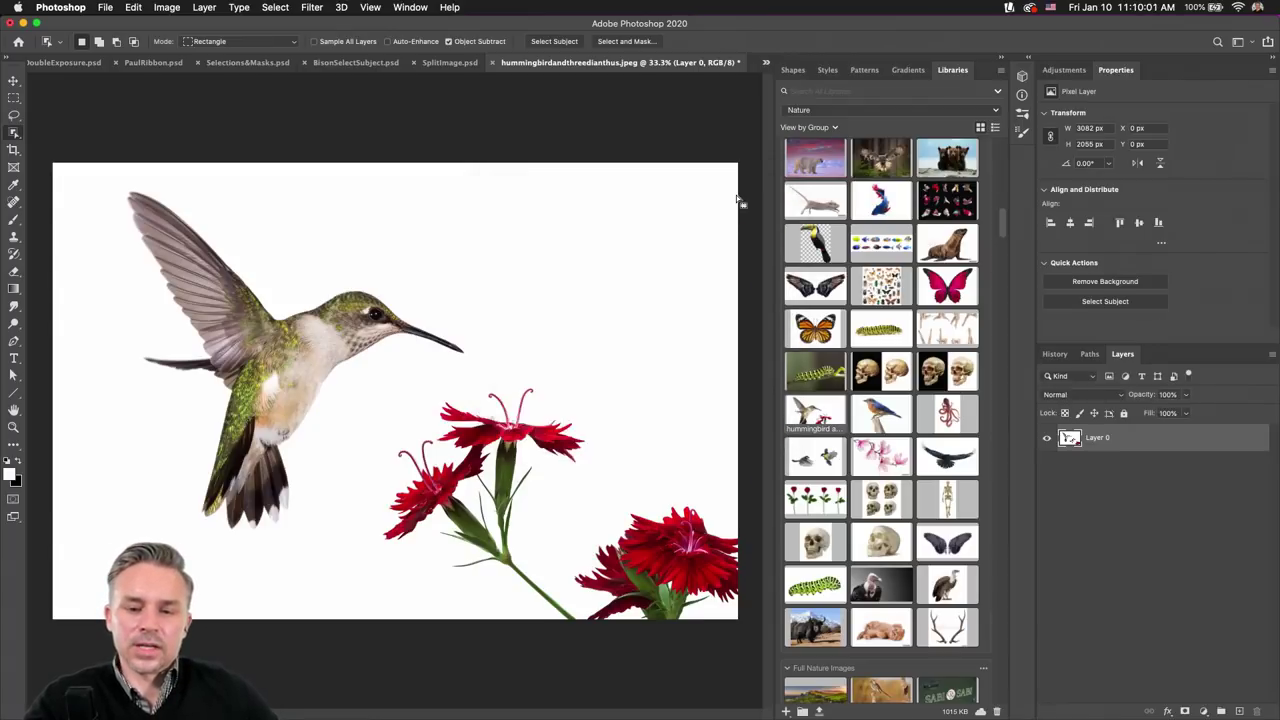
pyautogui.click(1185, 711)
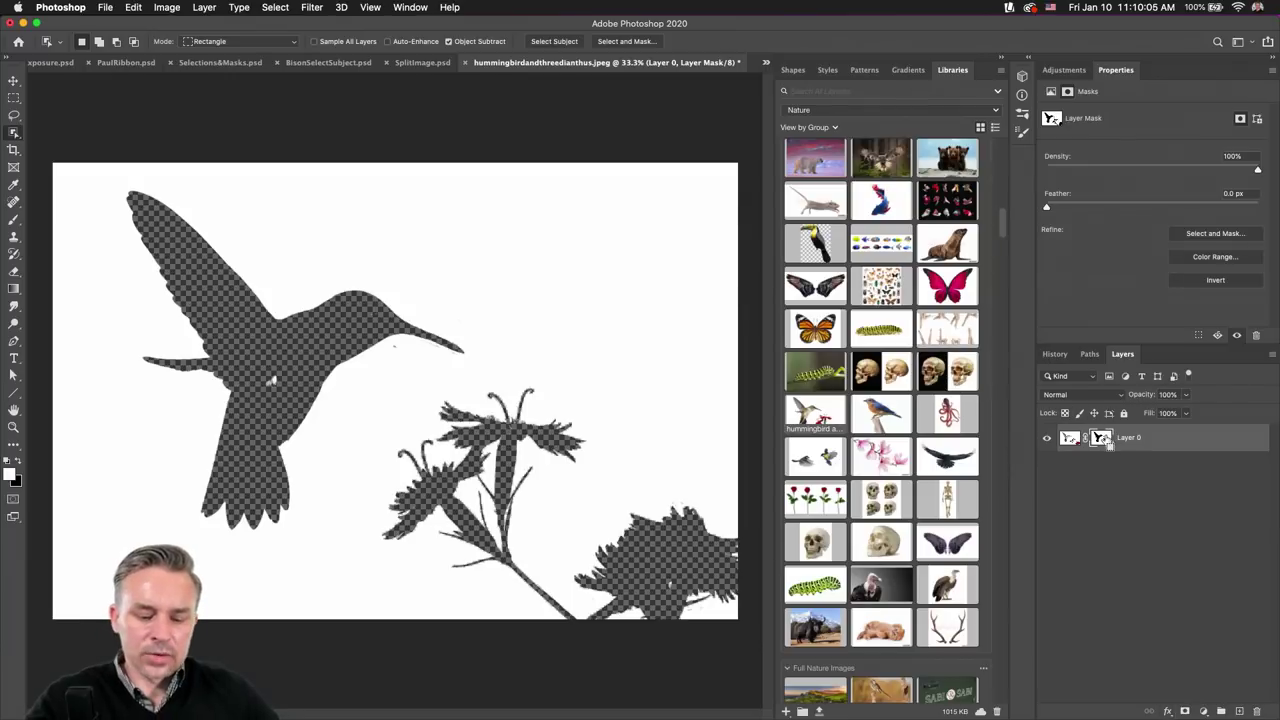
pyautogui.press('super+i')
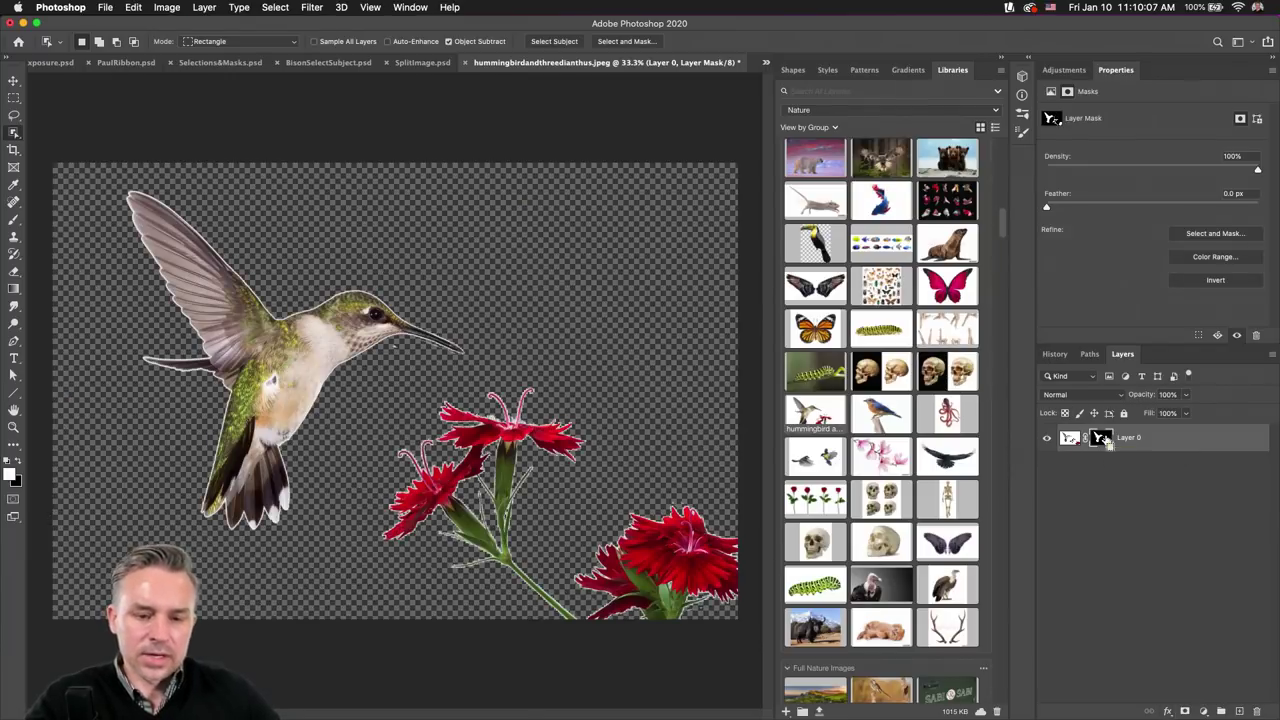
# - Open the hummingbird mask in Select and Mask and set Shift Edge to -100%
pyautogui.click(1210, 234)
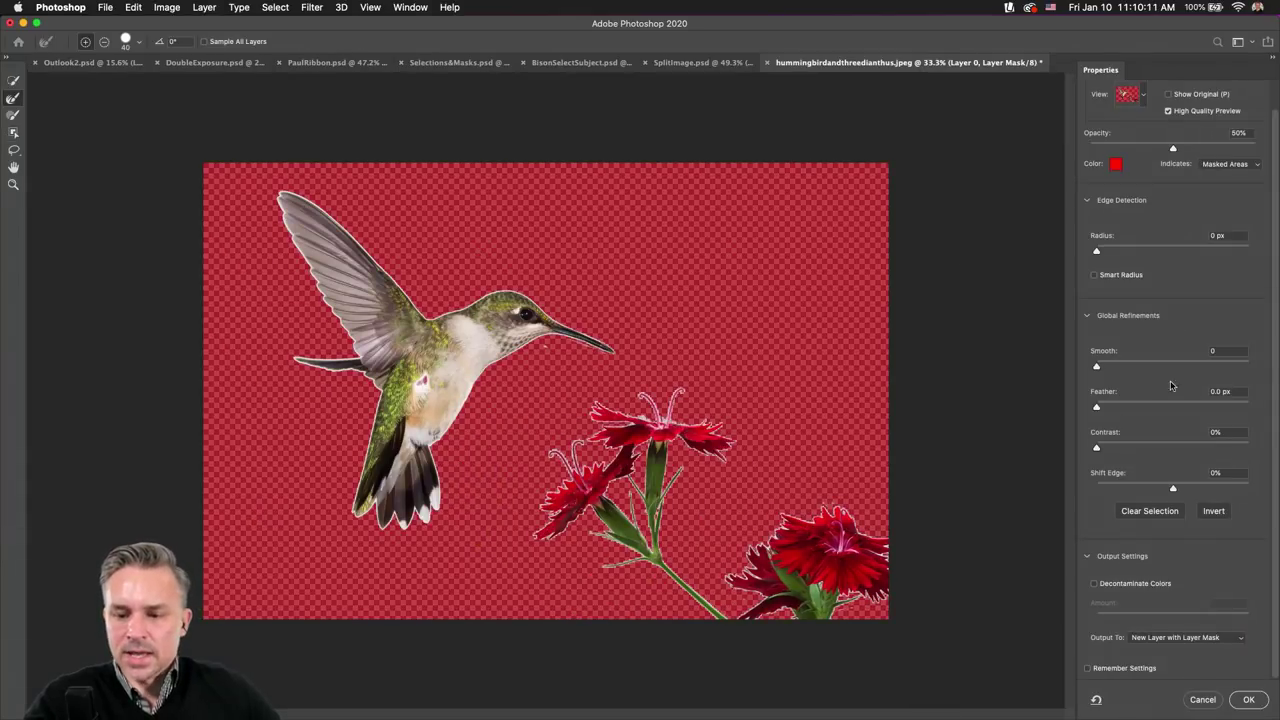
pyautogui.moveTo(1173, 490); pyautogui.dragTo(1060, 493)
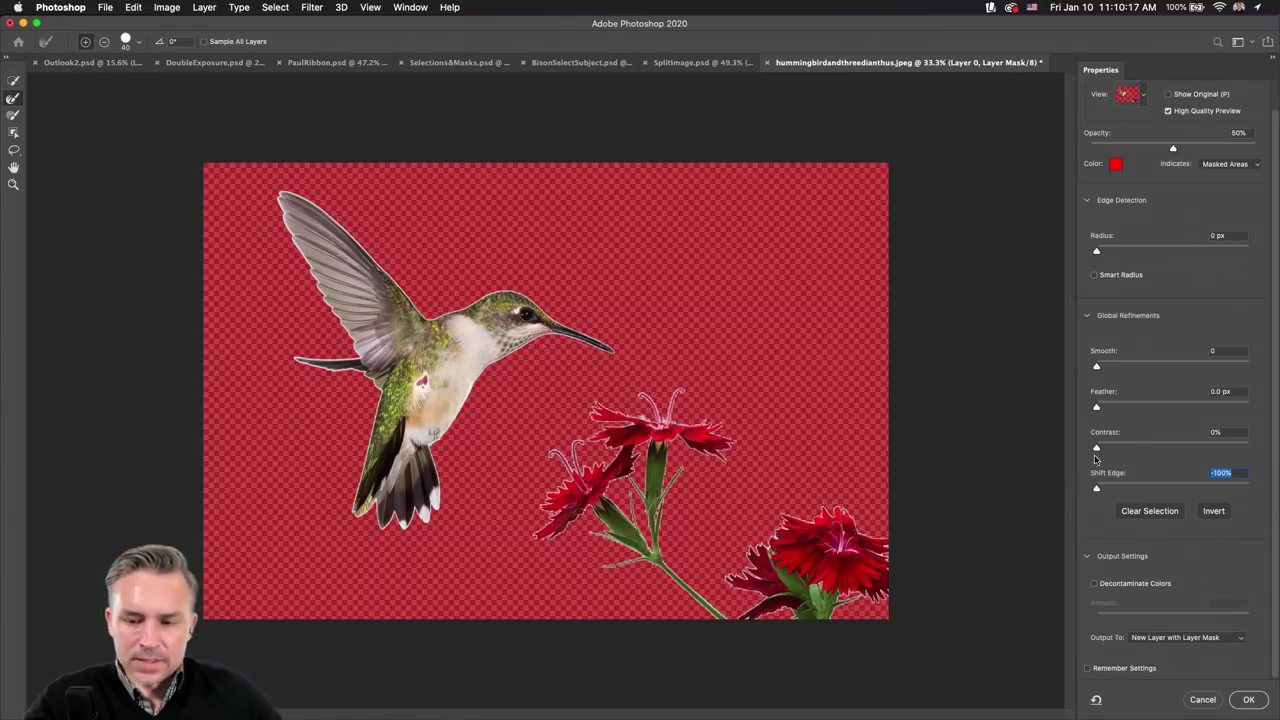
# - Fill the hole in the hummingbird's body with the Quick Selection tool and output the result as a new layer with layer mask
pyautogui.click(13, 80)
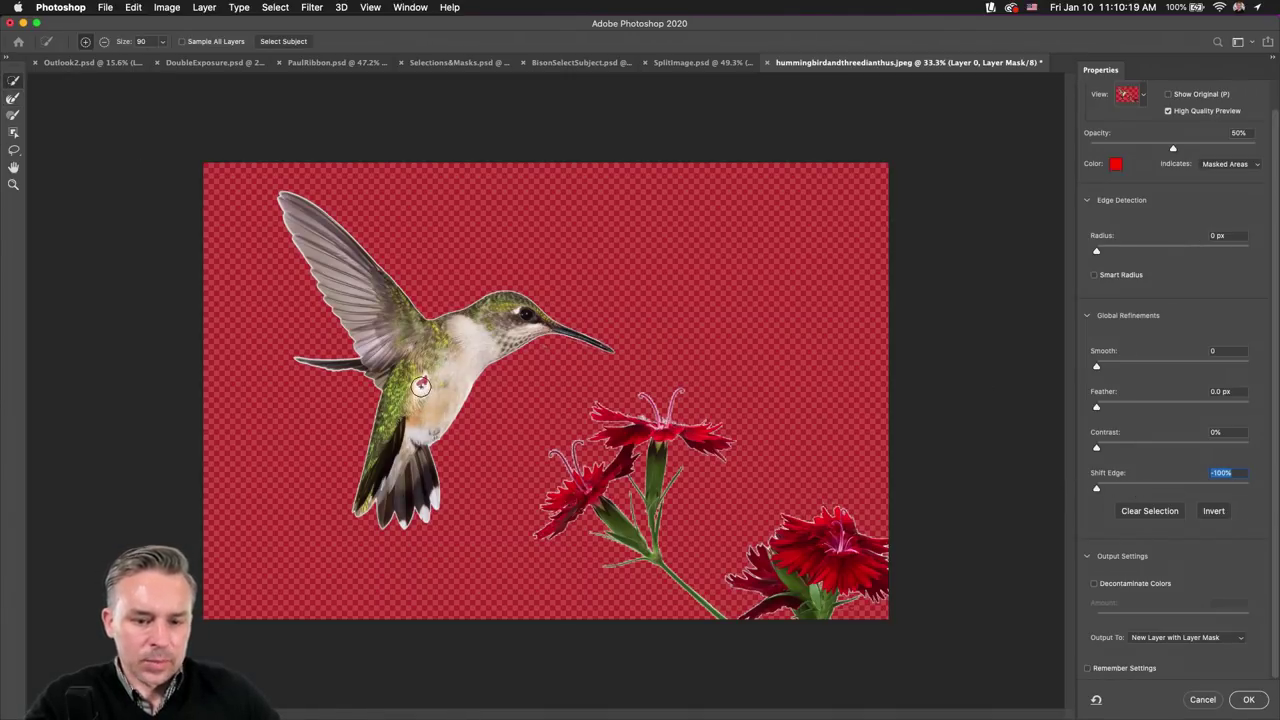
pyautogui.click(423, 384)
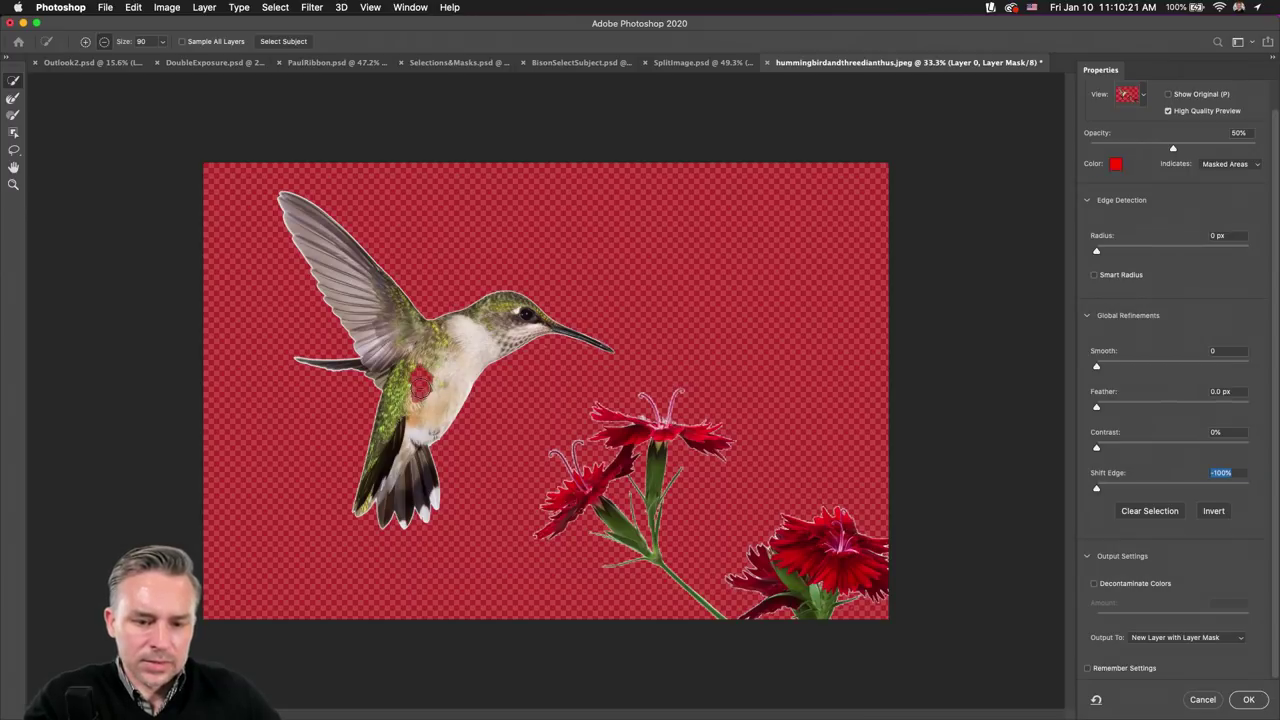
pyautogui.press('super+z')
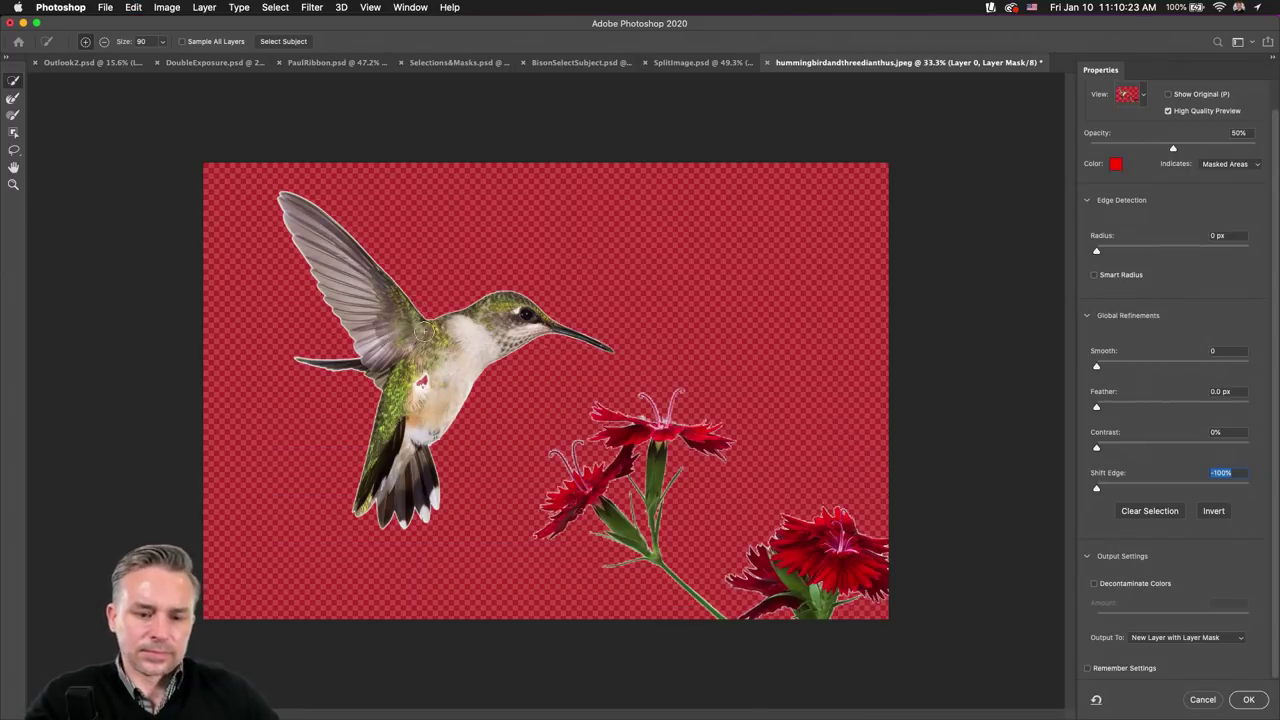
pyautogui.click(416, 378)
pyautogui.press('super+z')
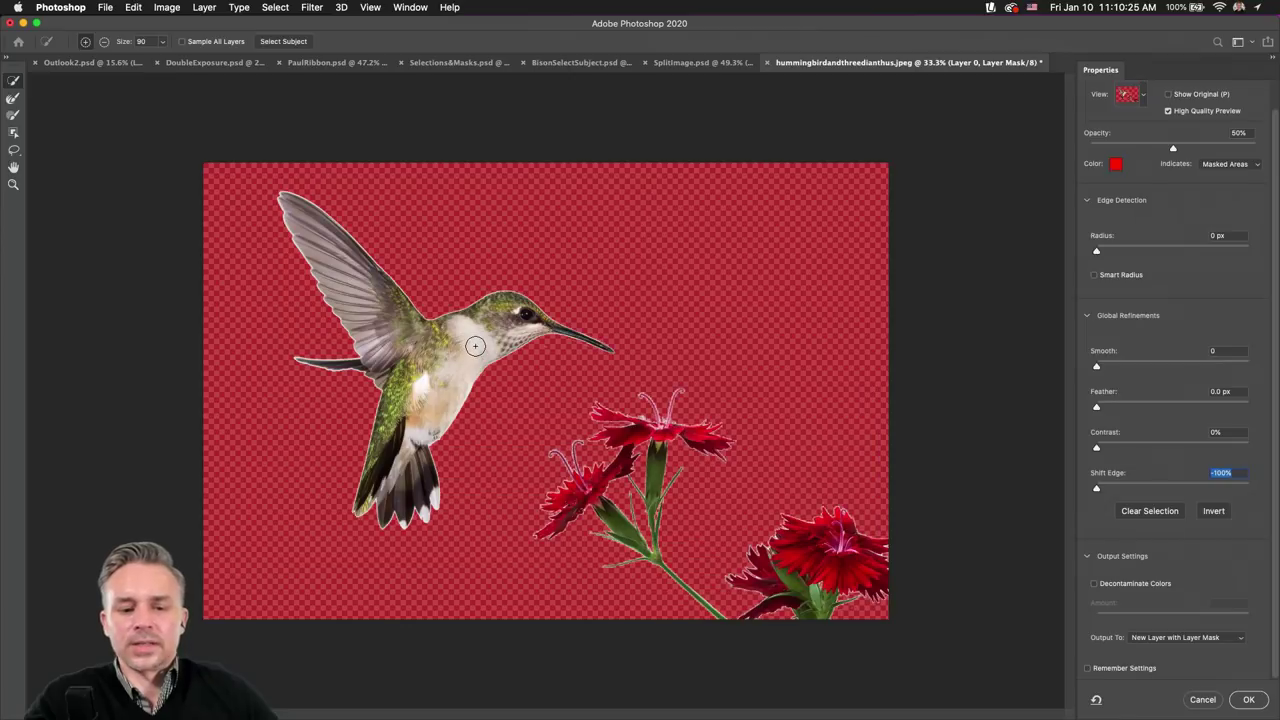
pyautogui.click(1248, 699)
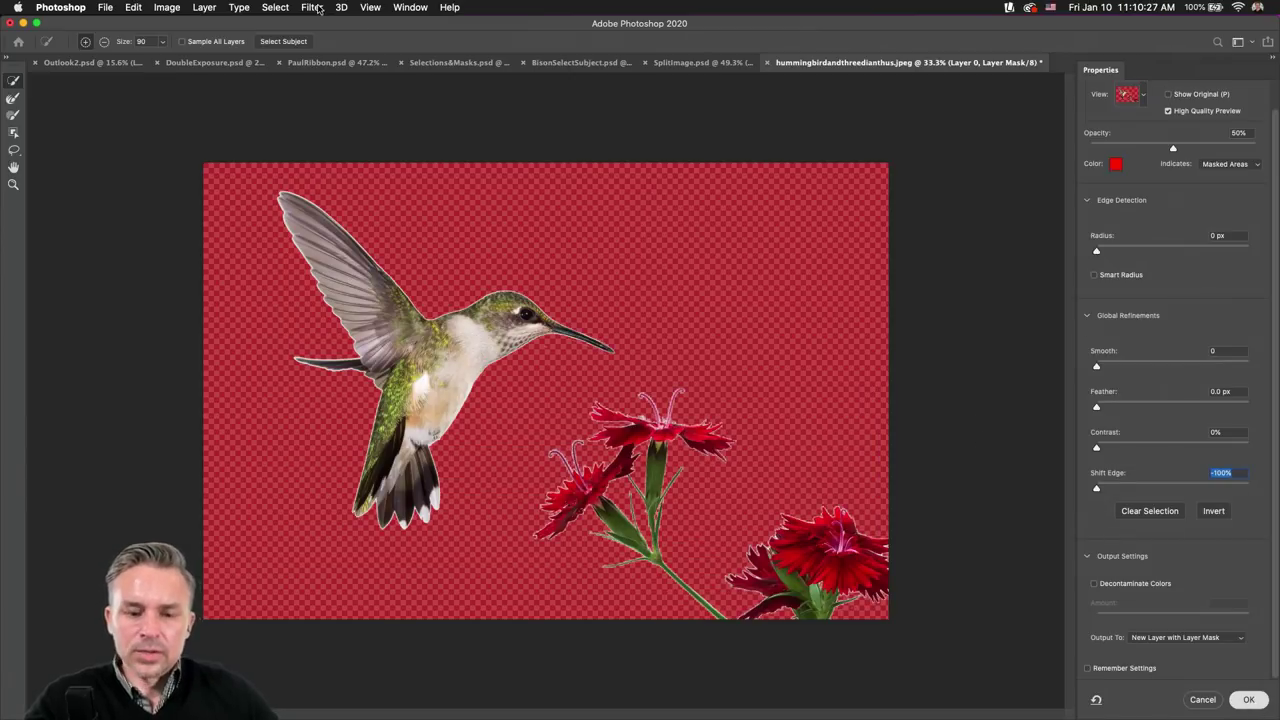
# - Browse the Nature library for another Color Range example and open the DSC_6185 image of a tree at sunset
pyautogui.click(267, 7)
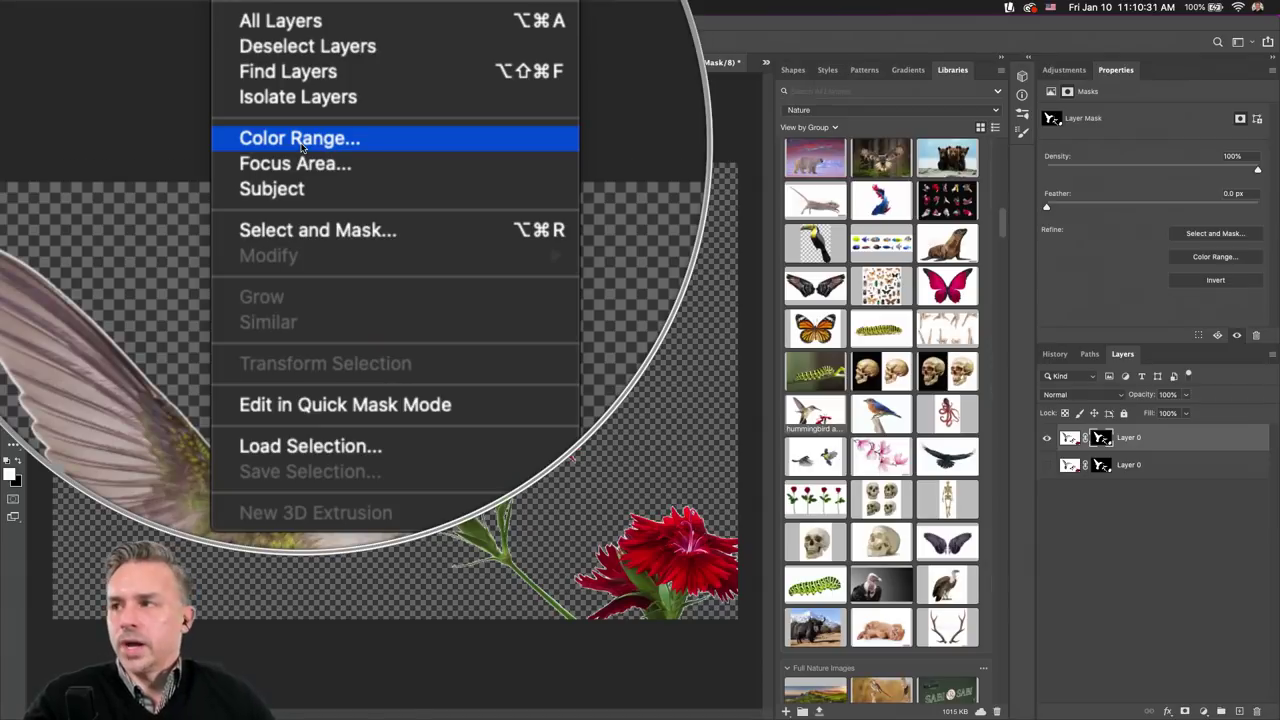
pyautogui.click(887, 221)
pyautogui.scroll(-10, 870, 240)
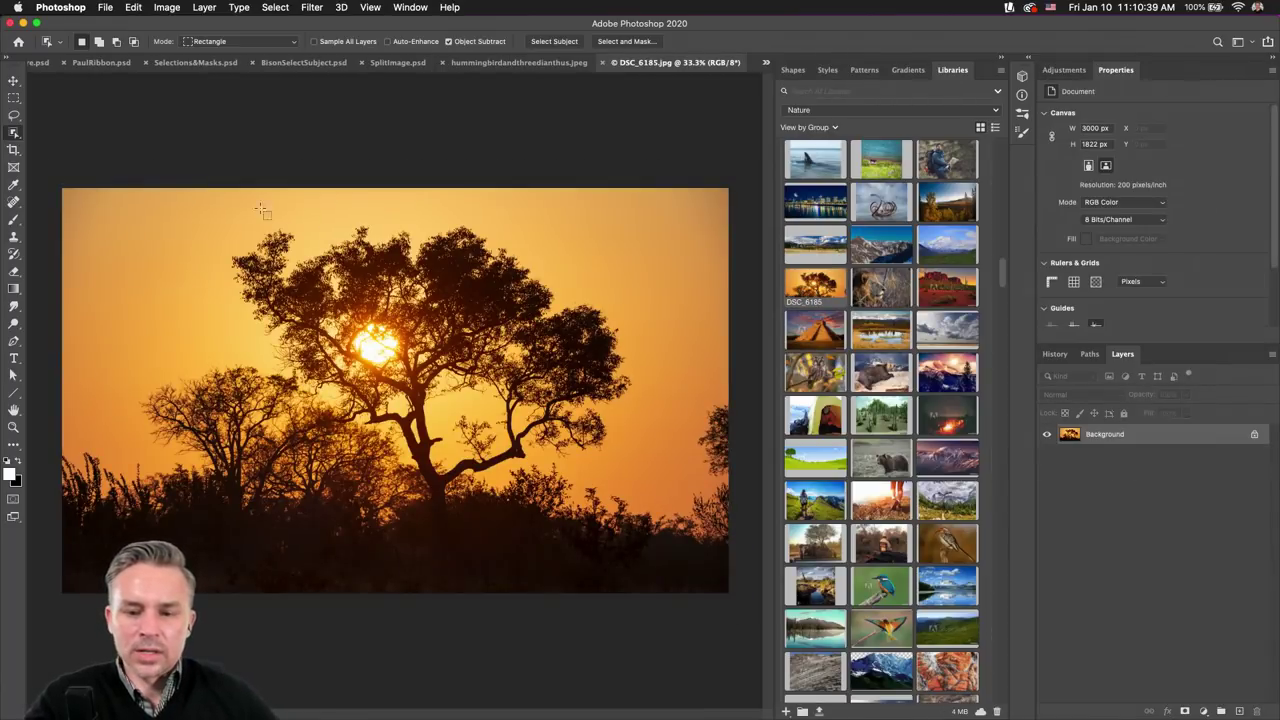
pyautogui.scroll(-3, 872, 440)
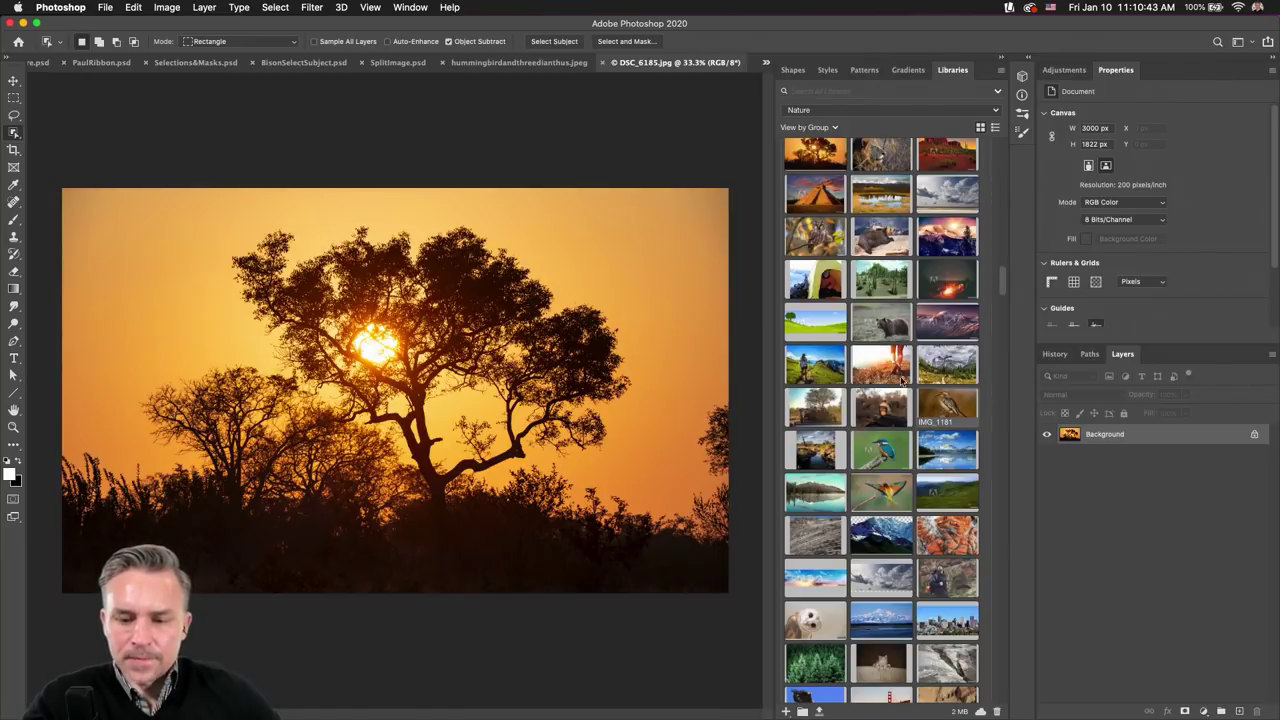
# - Open the IMG_1181 bird image from the Nature library and fit it in the window
pyautogui.doubleClick(947, 403)
pyautogui.press('super+0')
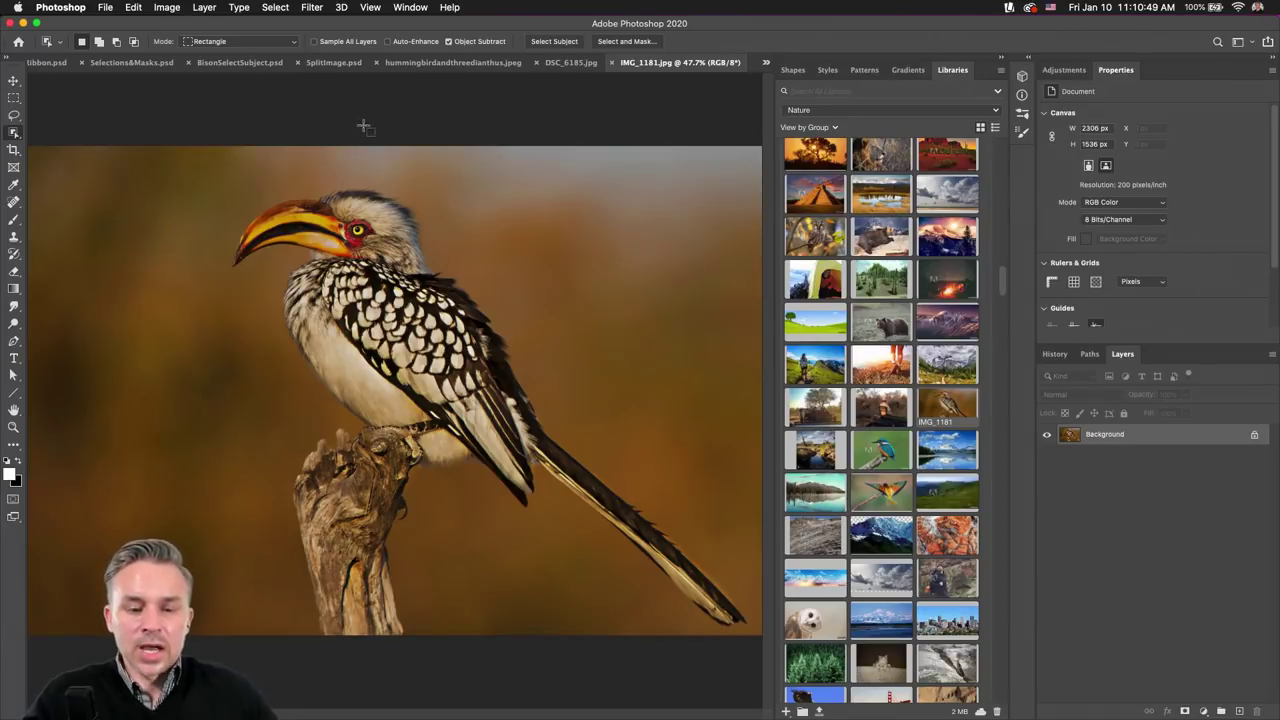
pyautogui.scroll(-2, 818, 516)
pyautogui.scroll(-6, 818, 516)
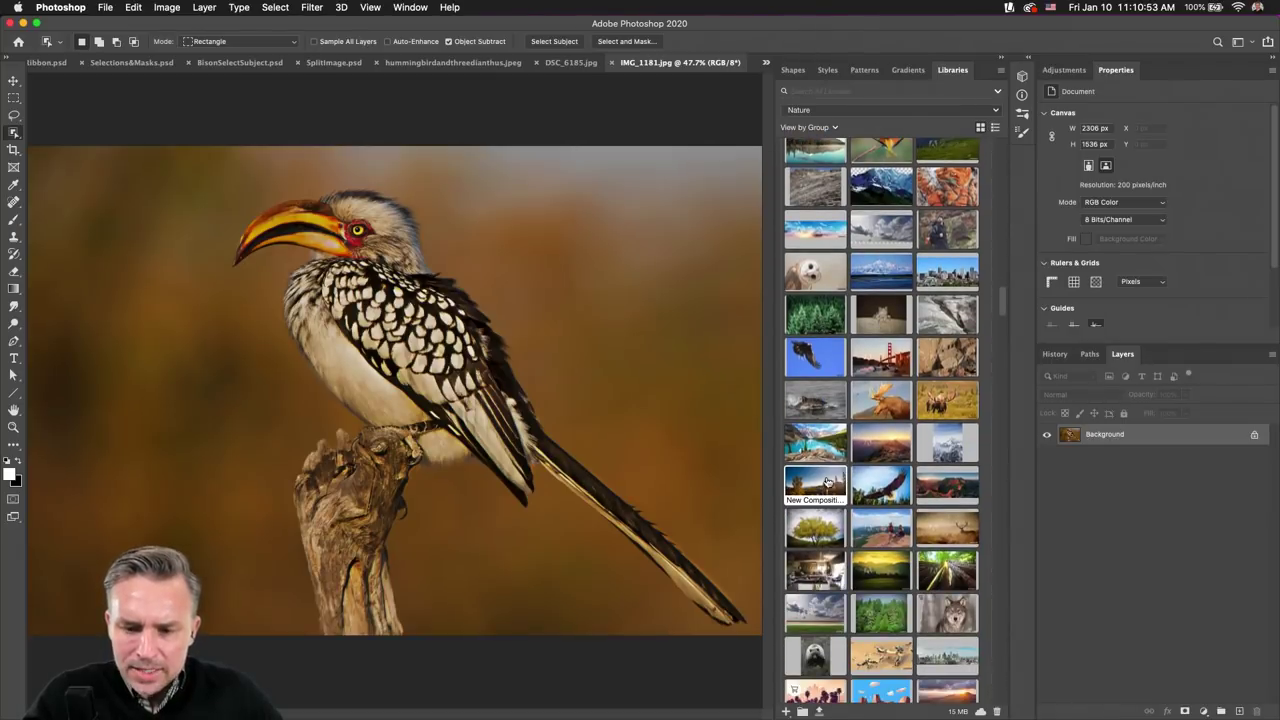
pyautogui.doubleClick(818, 484)
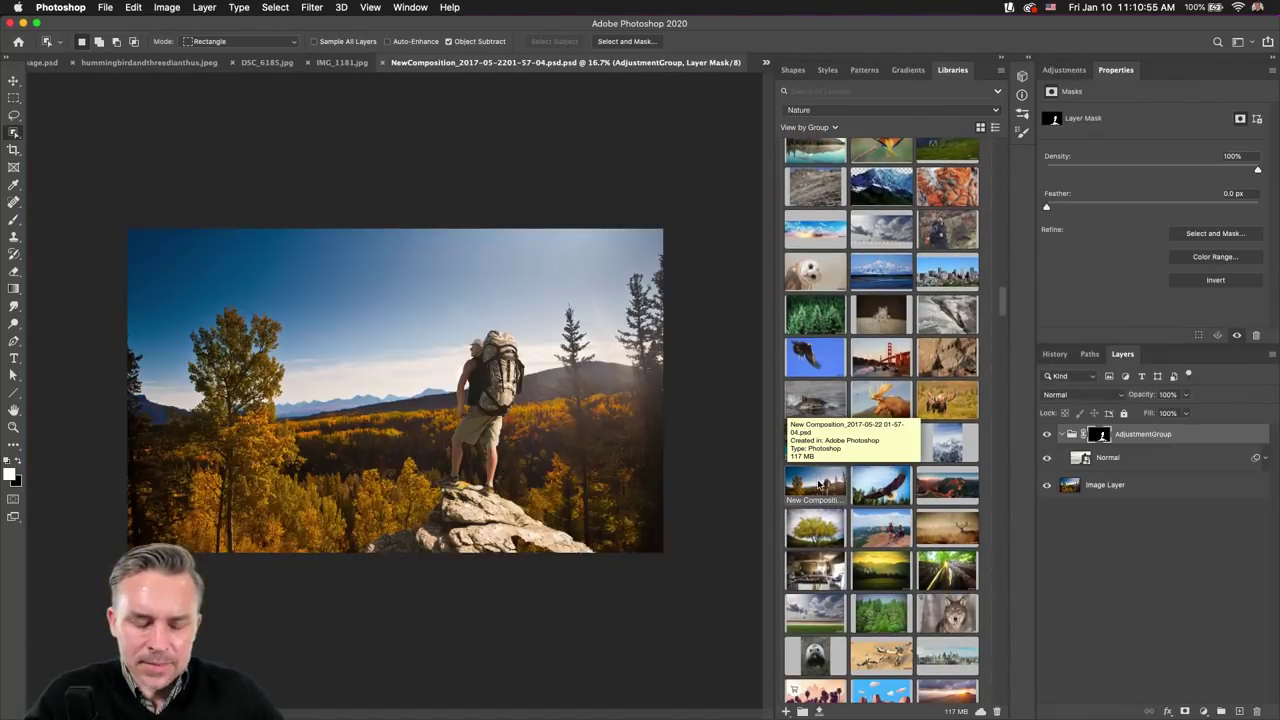
pyautogui.click(382, 62)
# - Open the image of the sleeping American shorthair kittens from the Nature library and unlock its Background layer
pyautogui.scroll(-3, 833, 483)
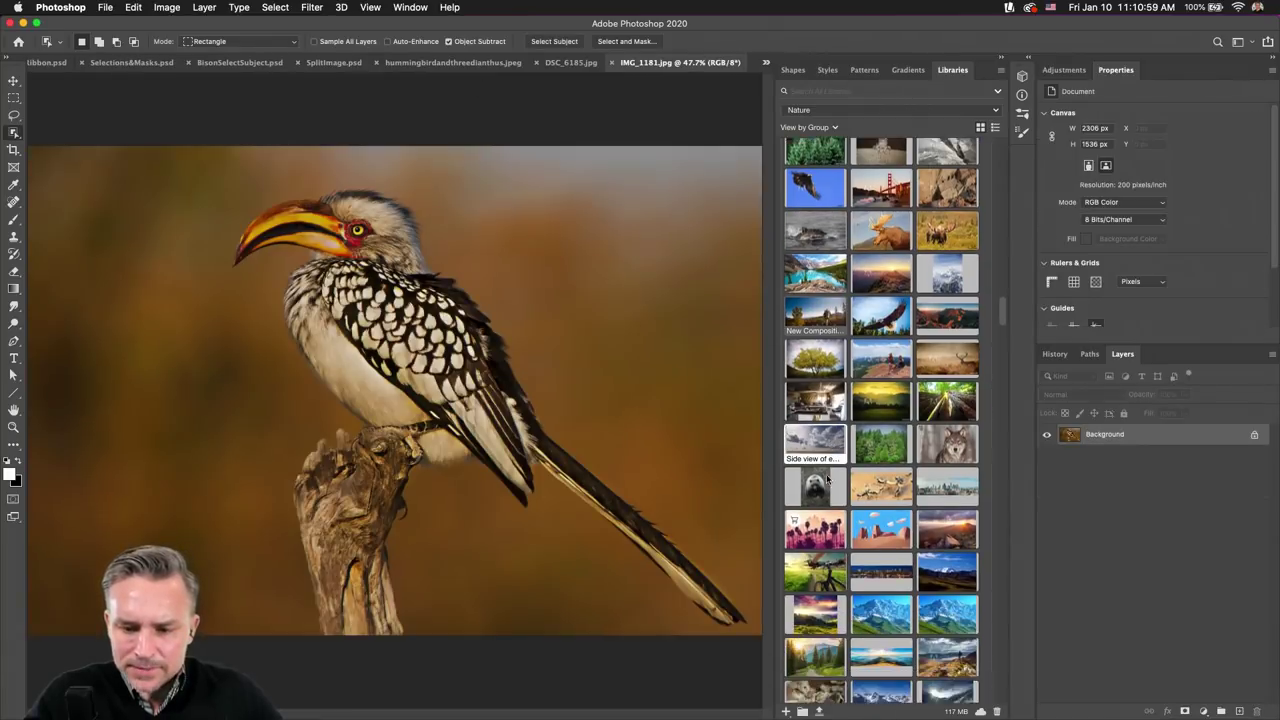
pyautogui.scroll(-2, 868, 466)
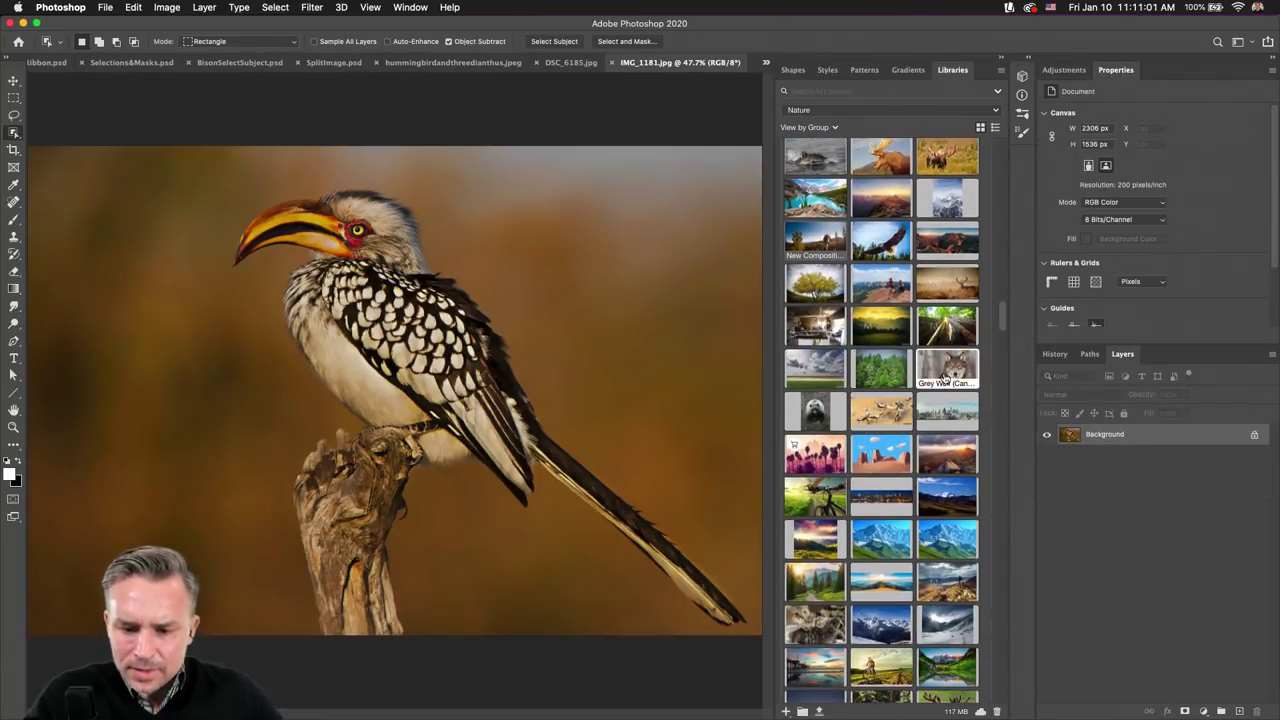
pyautogui.doubleClick(798, 632)
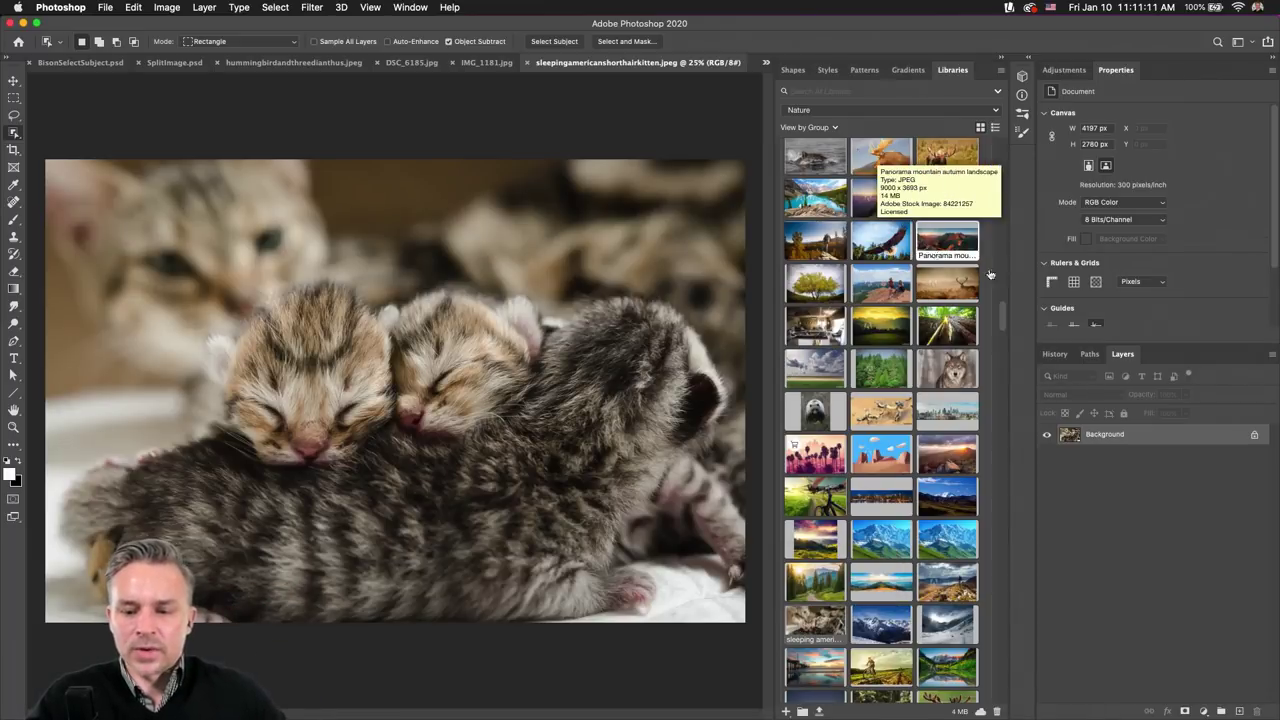
pyautogui.click(1255, 435)
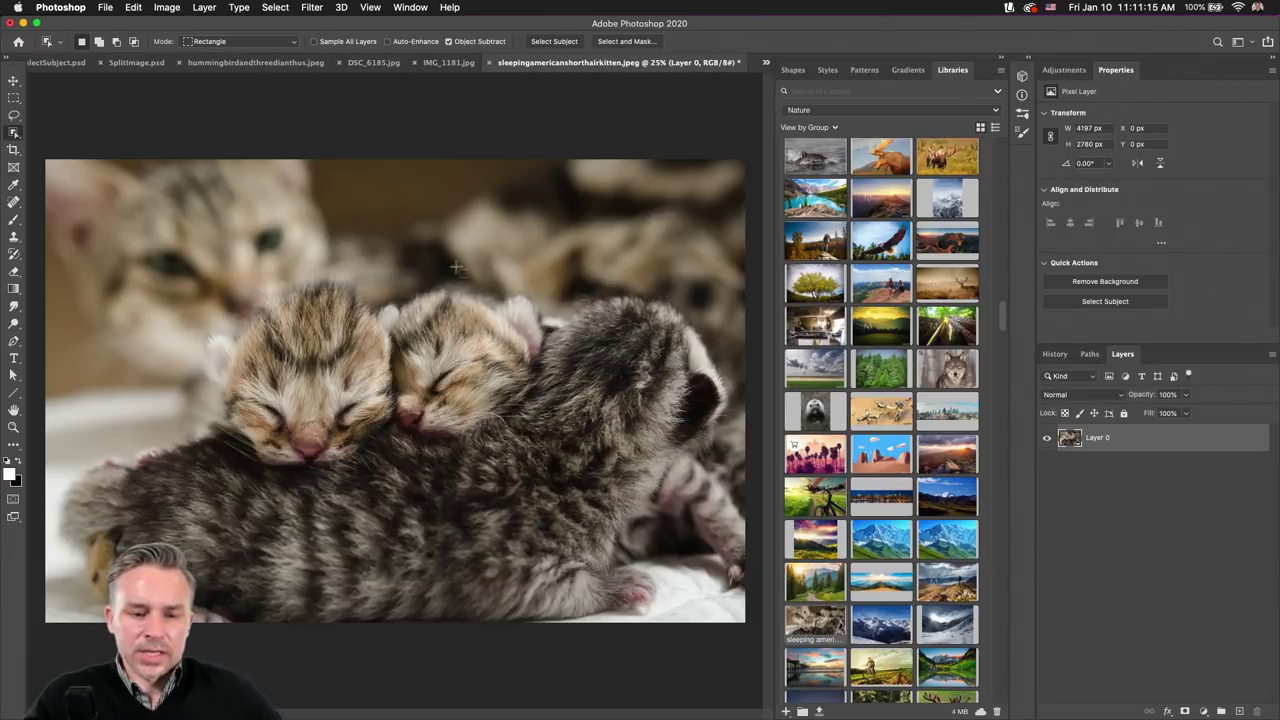
# - Try a Focus Area selection on the kittens with the In-Focus Range set to 6.20
pyautogui.click(14, 115)
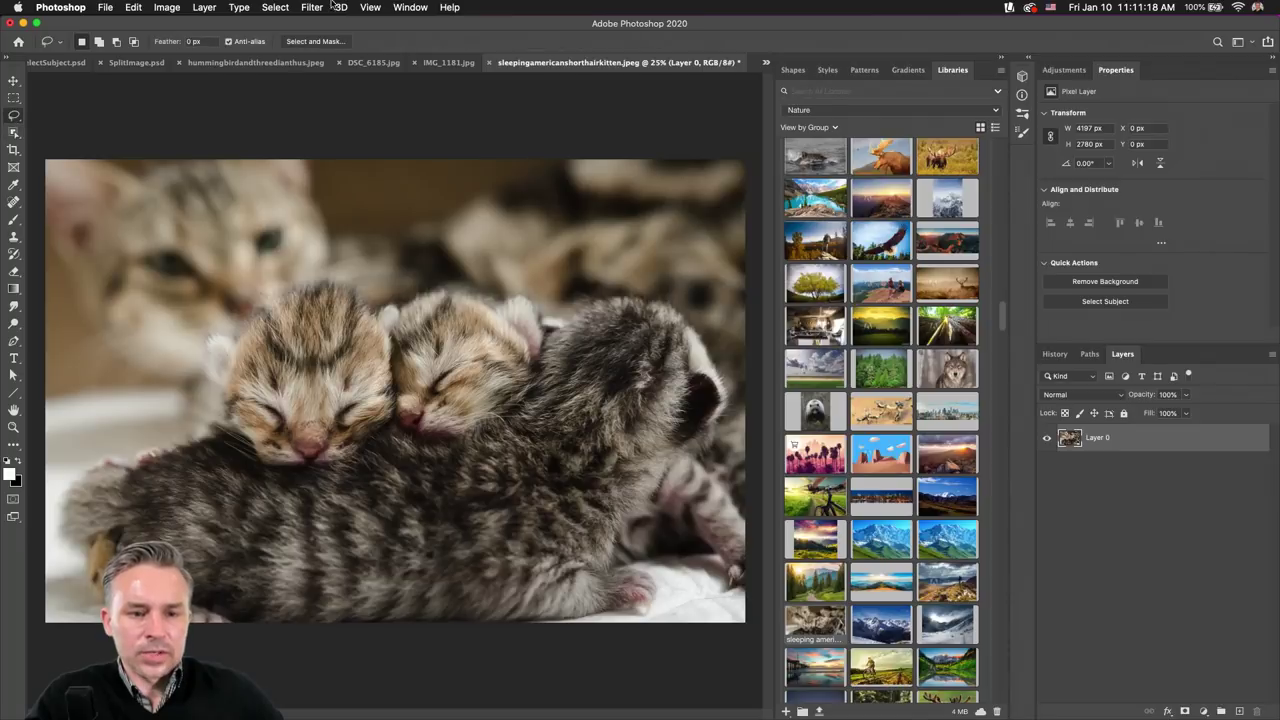
pyautogui.click(275, 7)
pyautogui.click(257, 180)
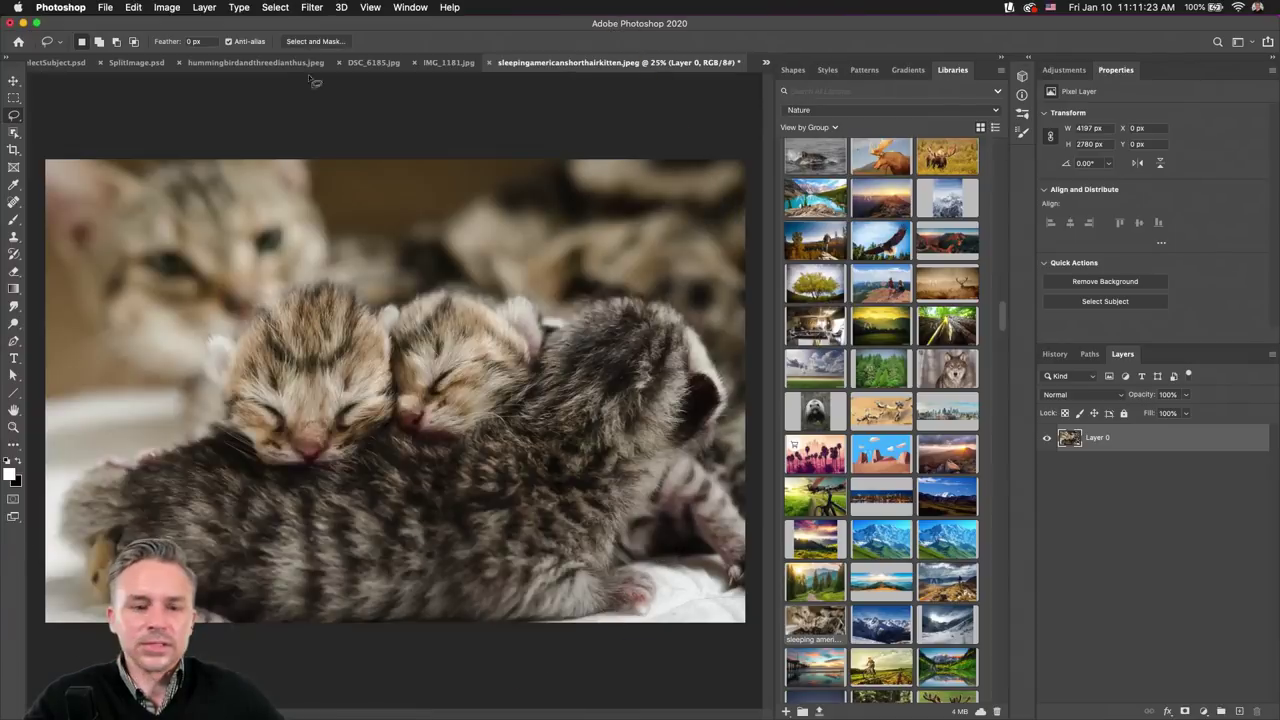
pyautogui.click(283, 7)
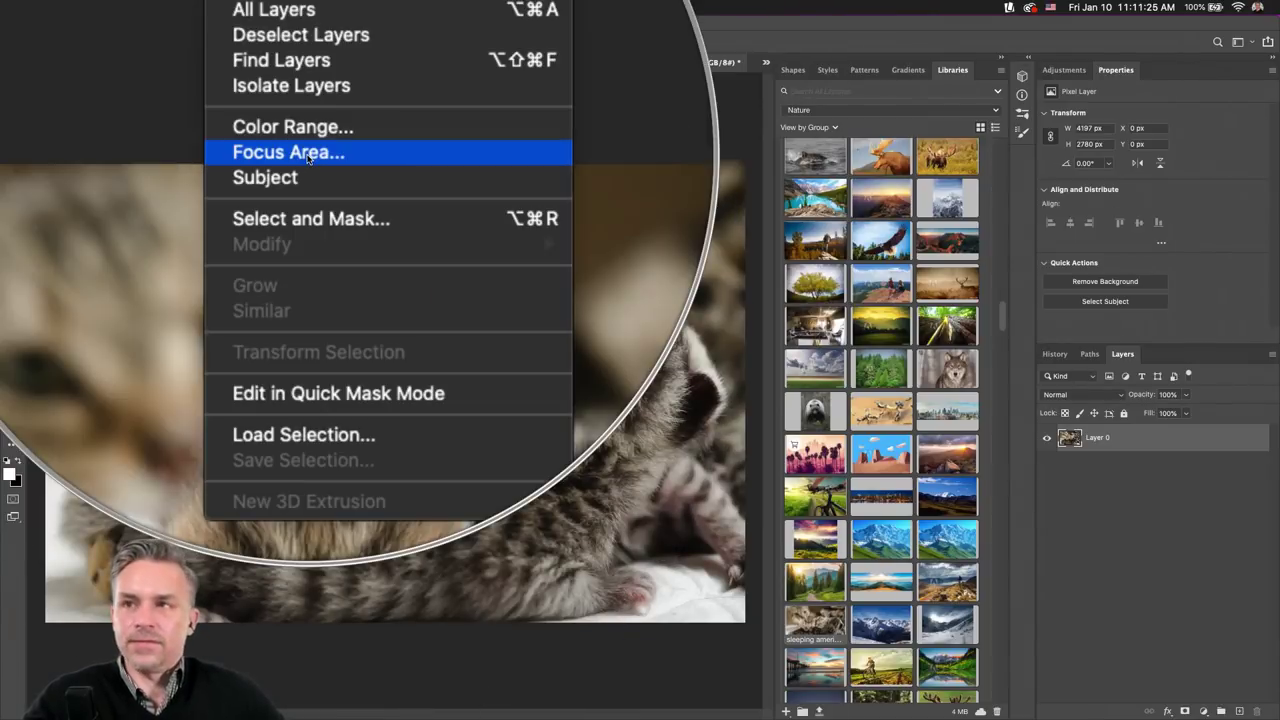
pyautogui.click(306, 155)
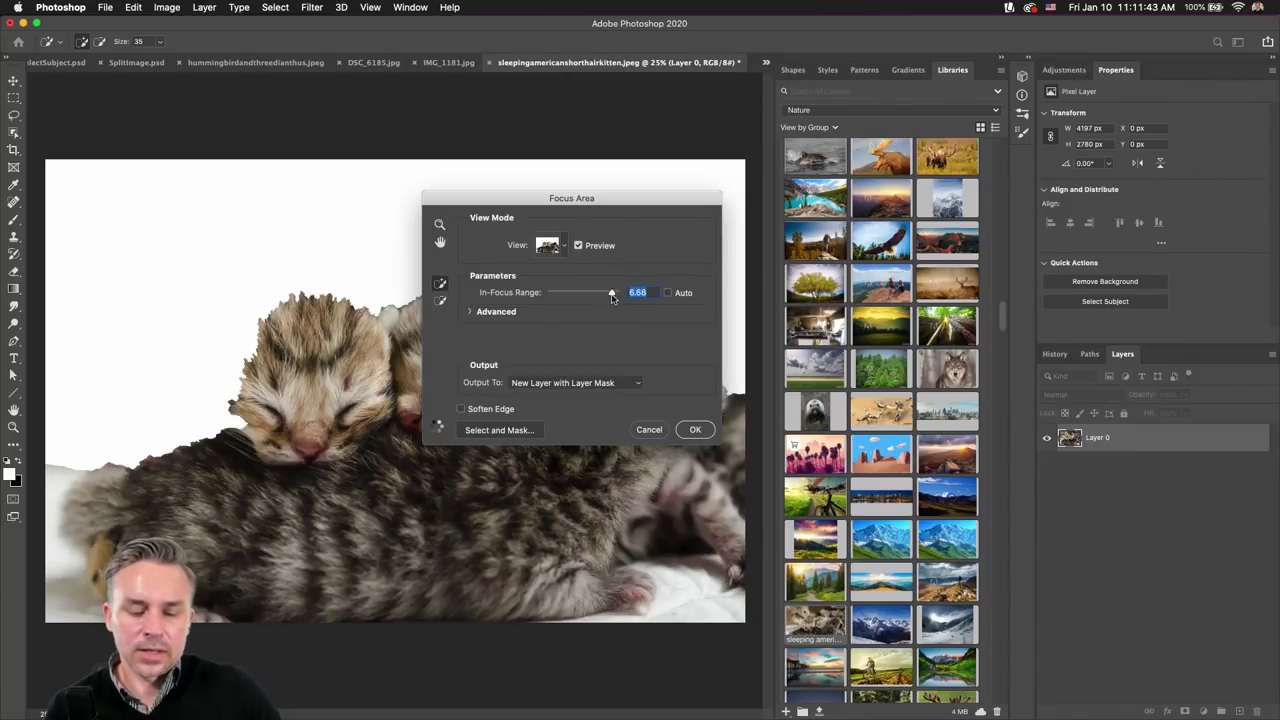
pyautogui.moveTo(607, 295); pyautogui.dragTo(609, 297)
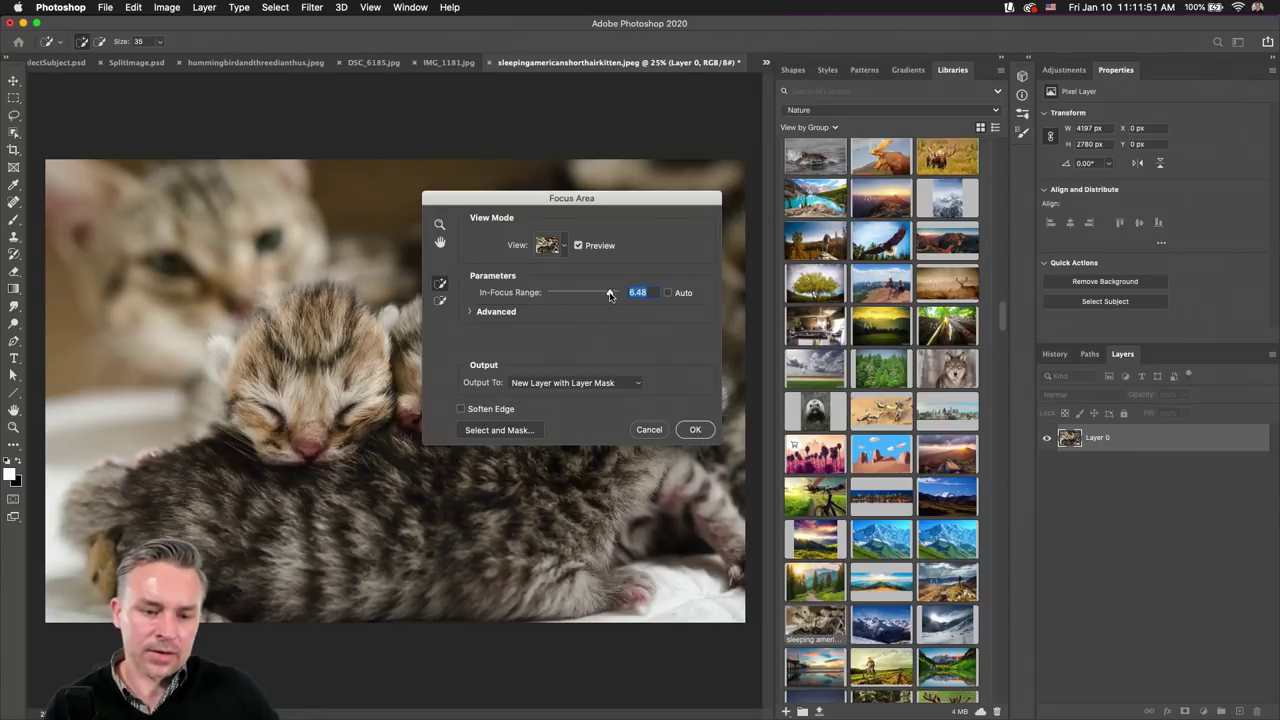
pyautogui.moveTo(609, 295); pyautogui.dragTo(606, 295)
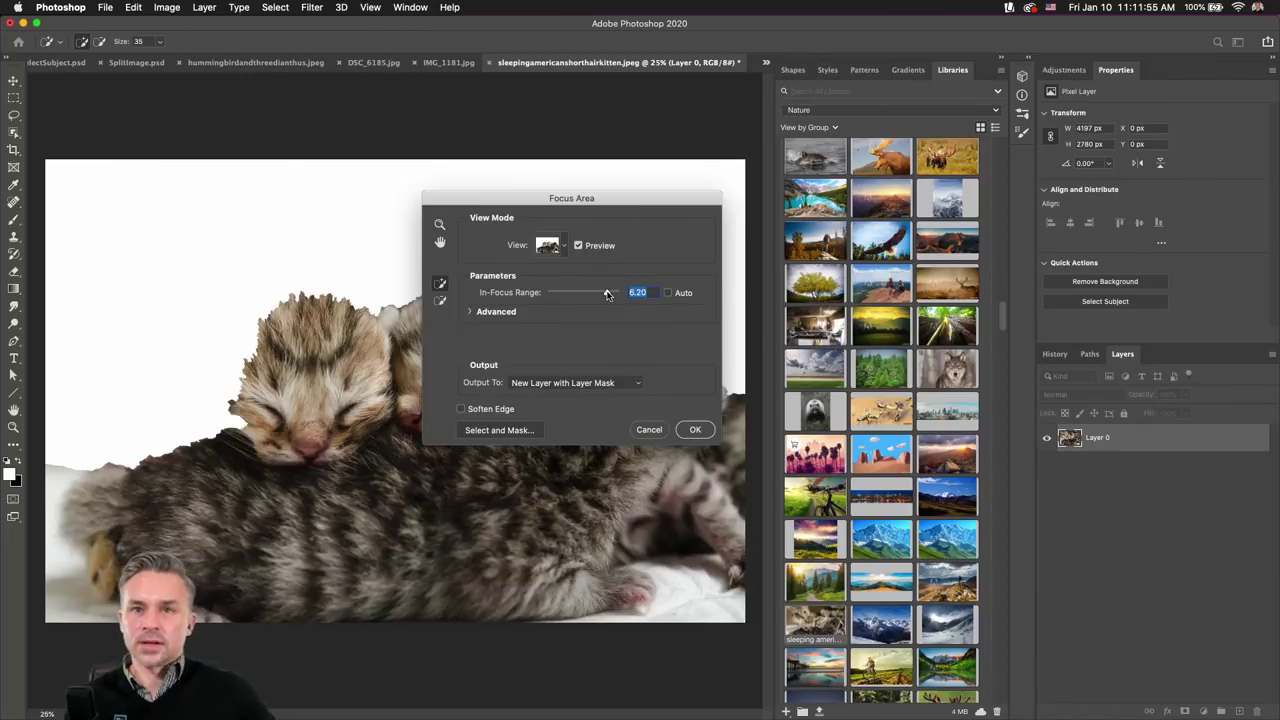
pyautogui.click(649, 429)
# - Open the man with bicycle image and the CardinalintheSnow image from the Nature library
pyautogui.doubleClick(818, 497)
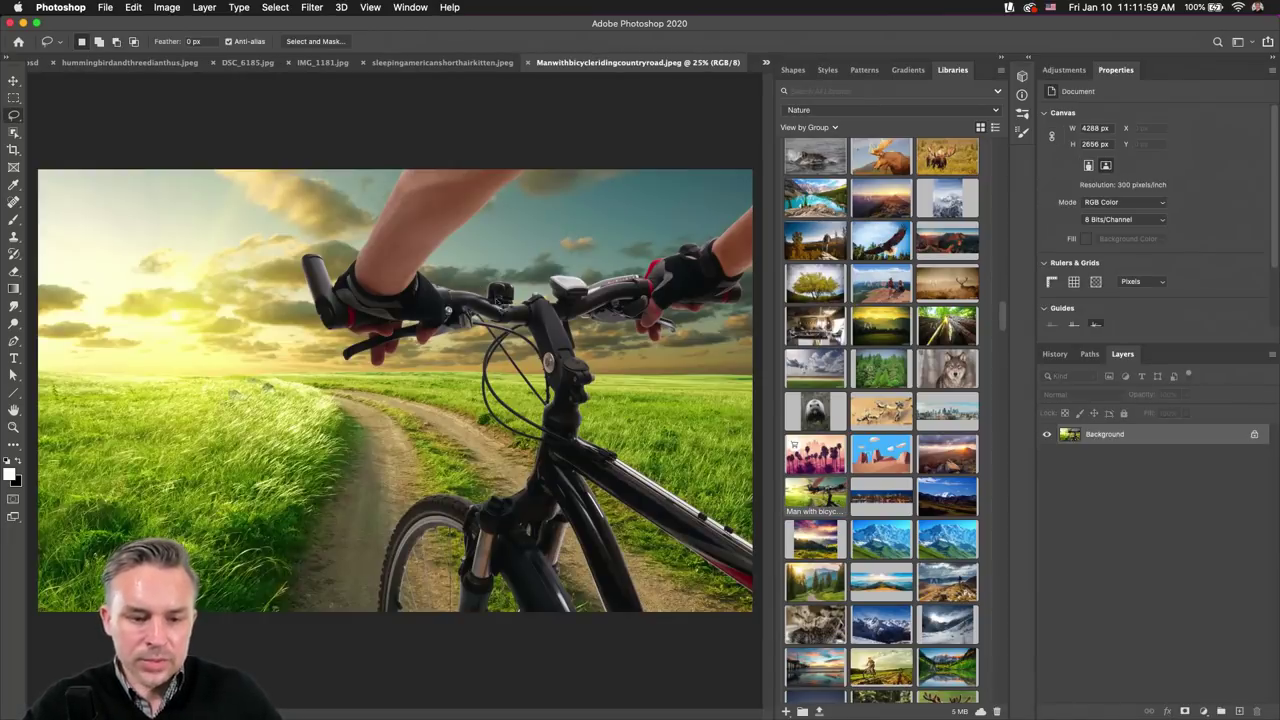
pyautogui.scroll(-15, 880, 488)
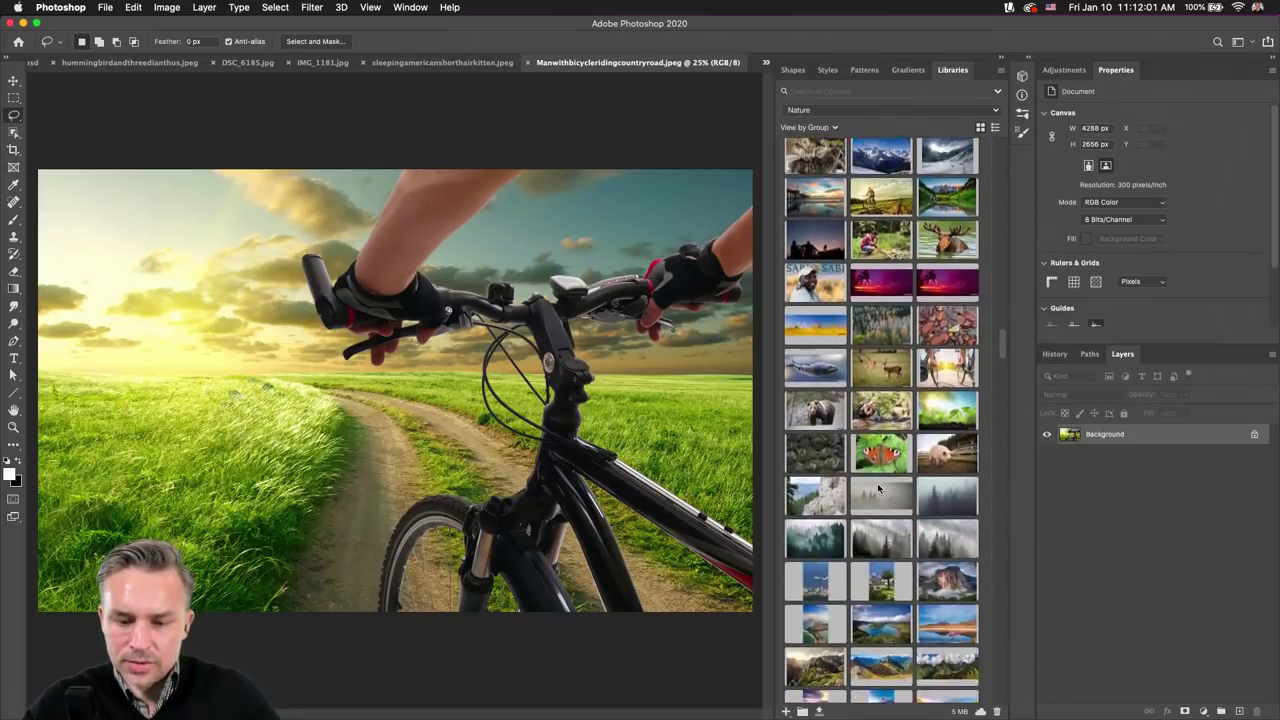
pyautogui.scroll(-15, 879, 488)
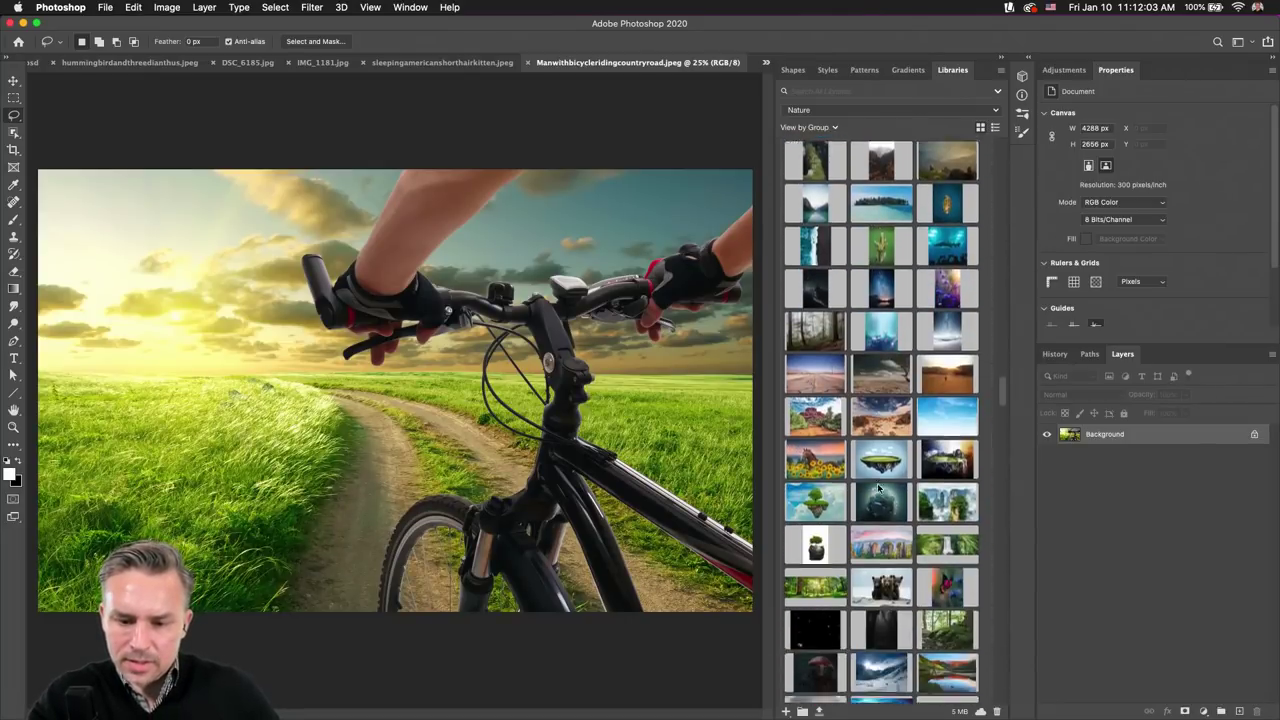
pyautogui.scroll(-15, 879, 488)
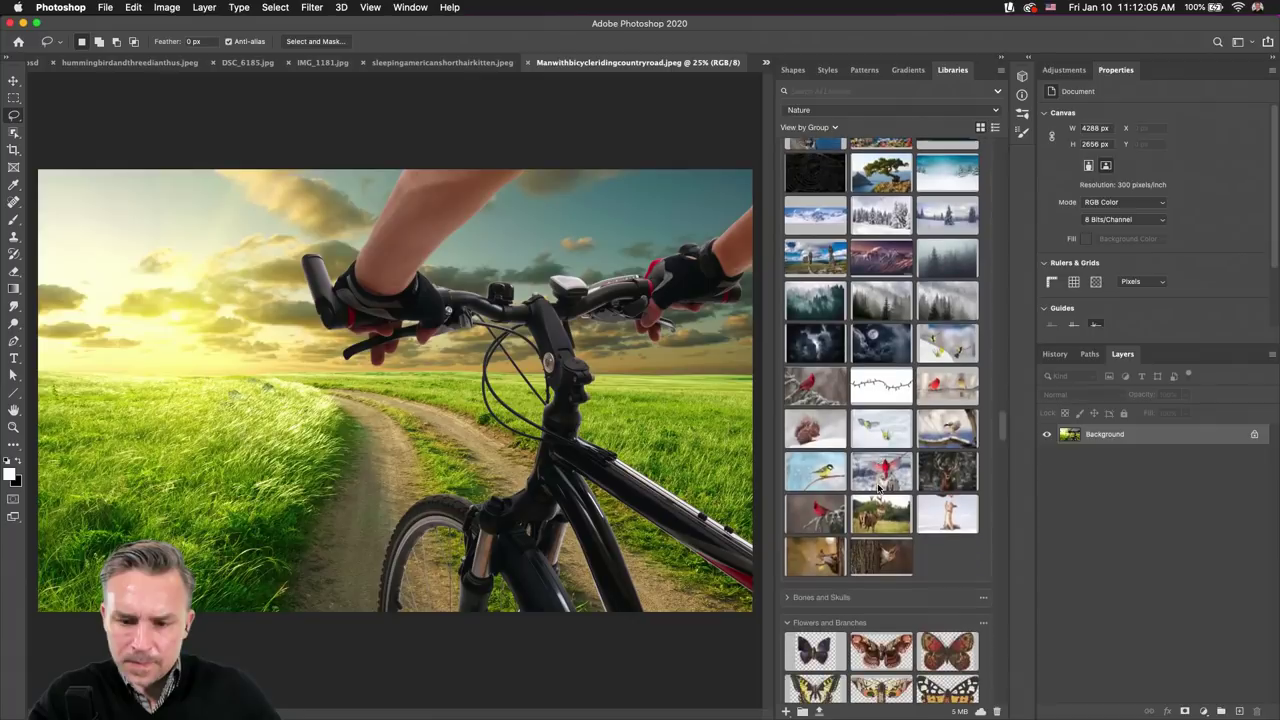
pyautogui.doubleClick(810, 390)
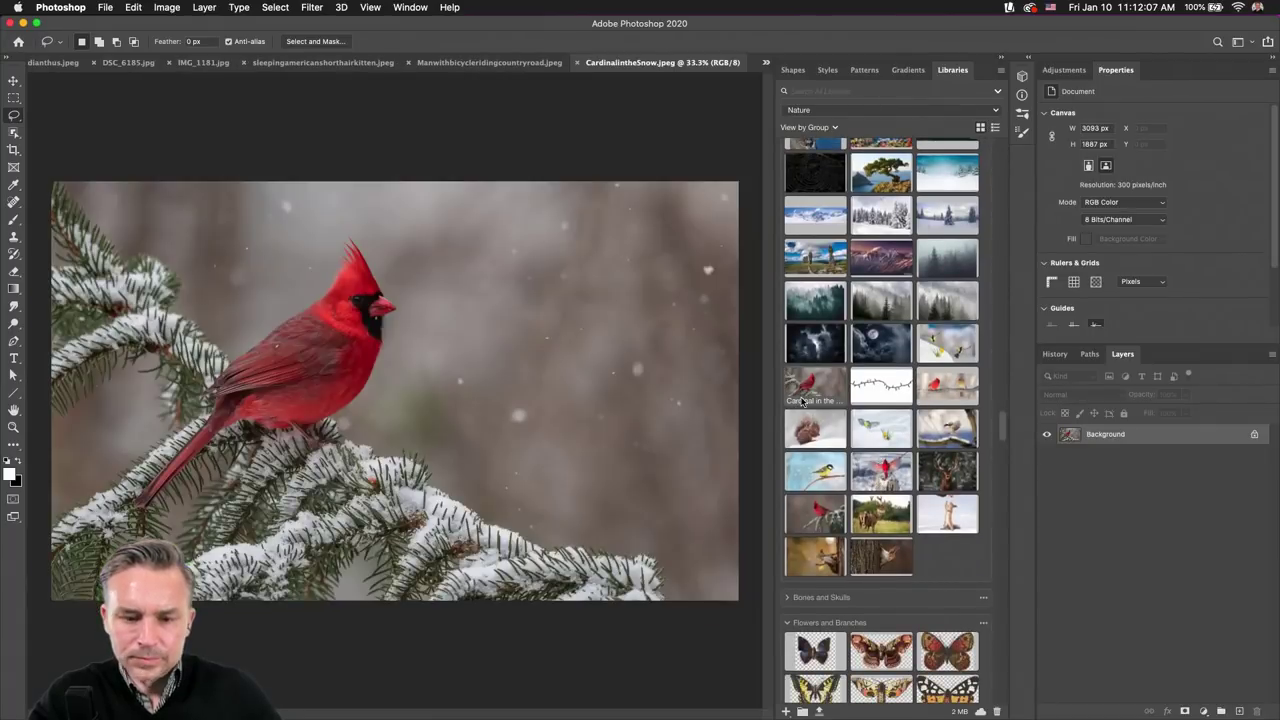
# - Try a Focus Area selection on the cardinal image with the automatic In-Focus Range
pyautogui.click(274, 7)
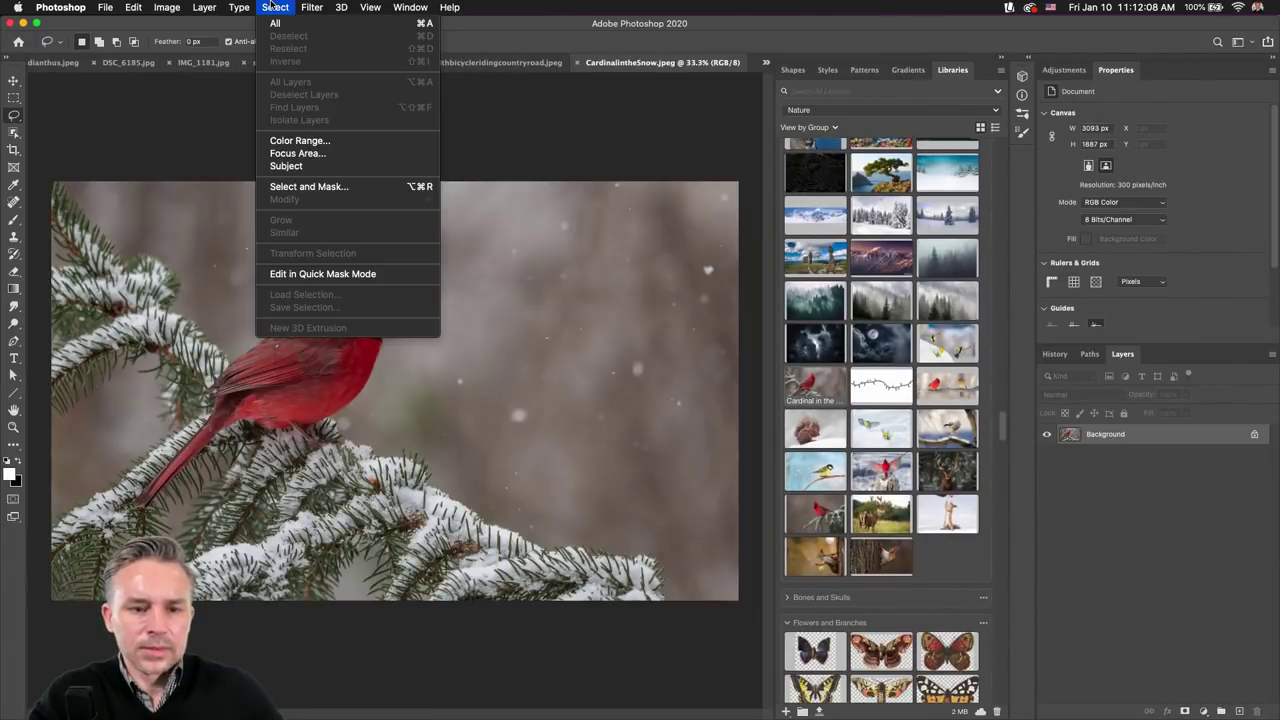
pyautogui.click(297, 153)
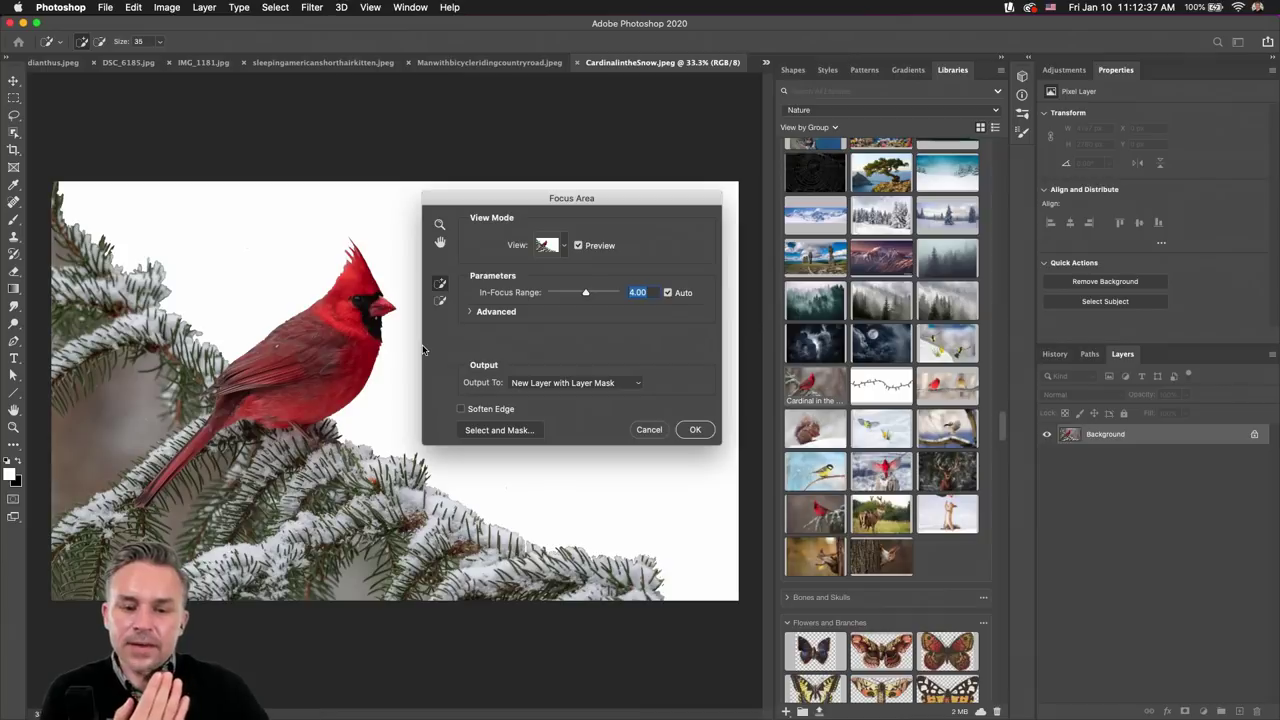
pyautogui.press('alt')
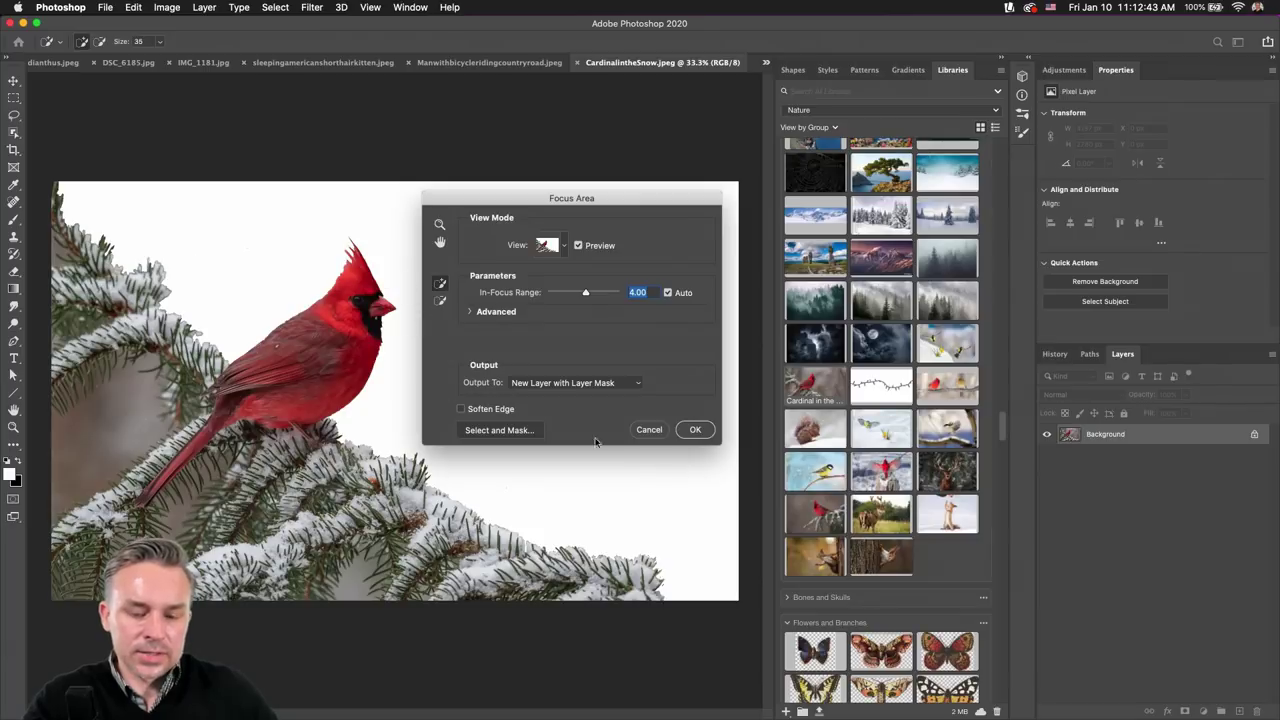
pyautogui.click(642, 435)
# - Browse the Nature library for another Focus Area example and open the image of the teenage boy with a camera
pyautogui.scroll(-4, 840, 362)
pyautogui.scroll(-15, 838, 362)
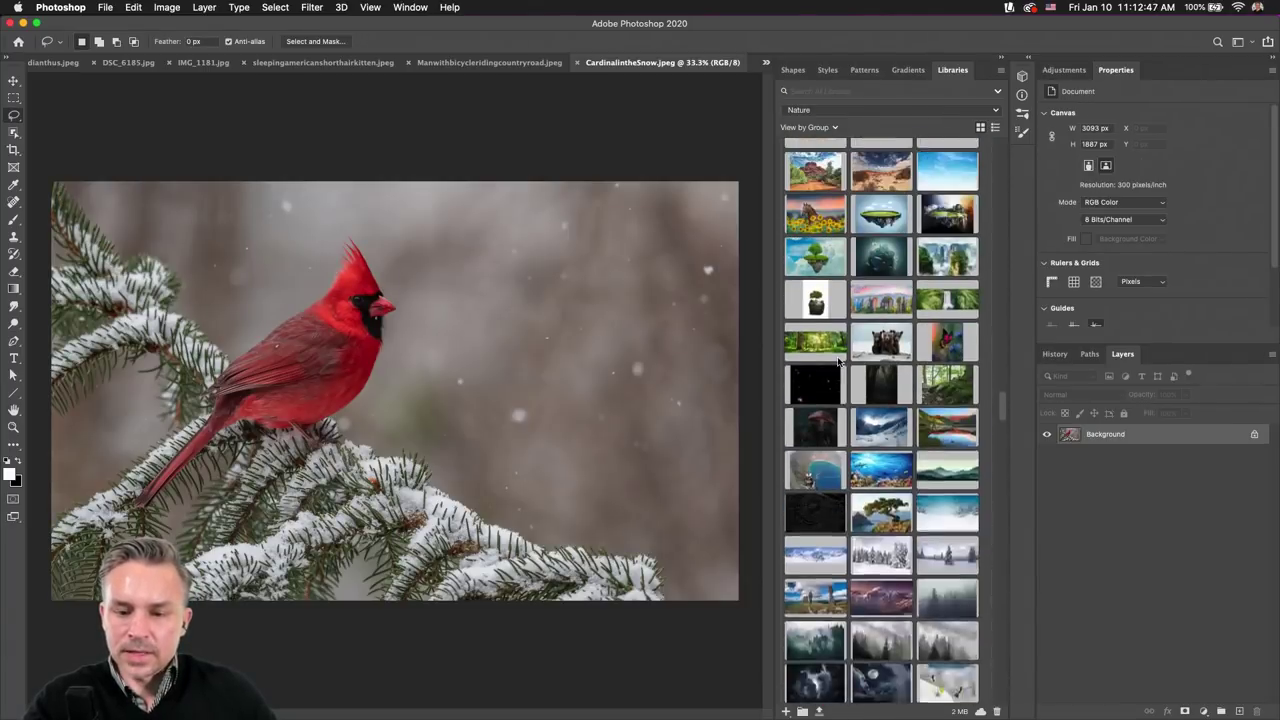
pyautogui.scroll(10, 838, 362)
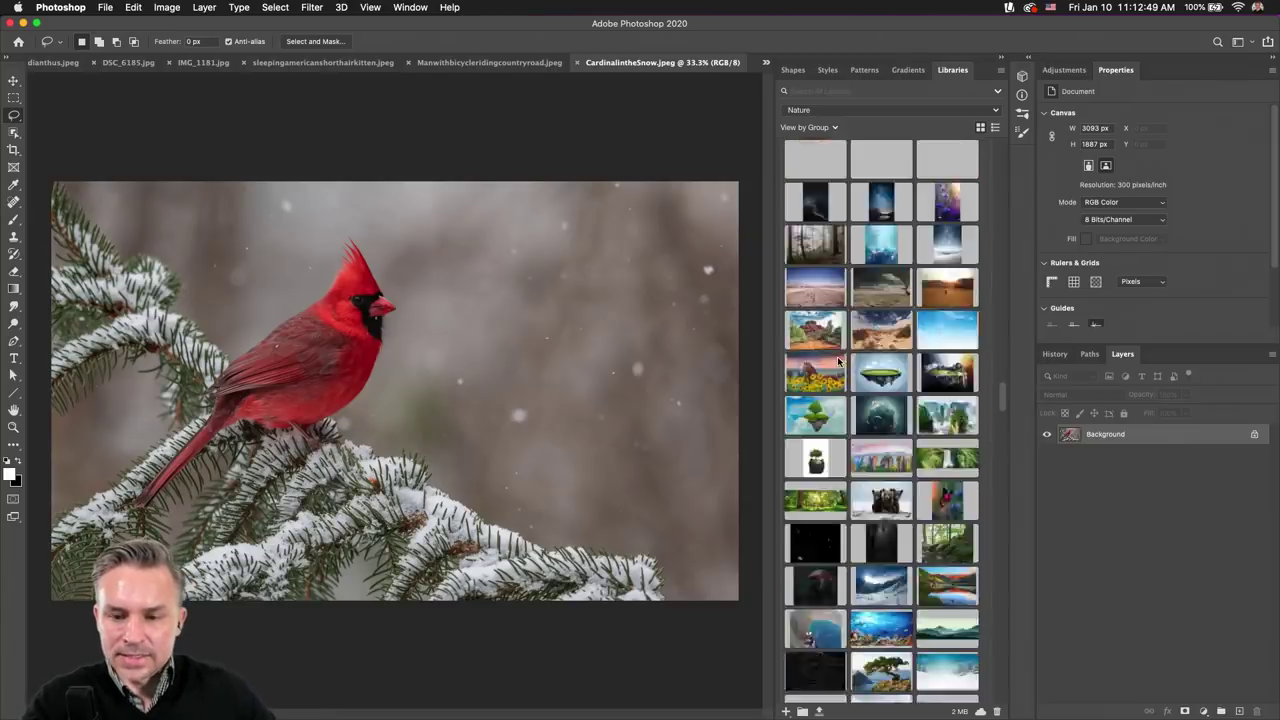
pyautogui.scroll(5, 838, 362)
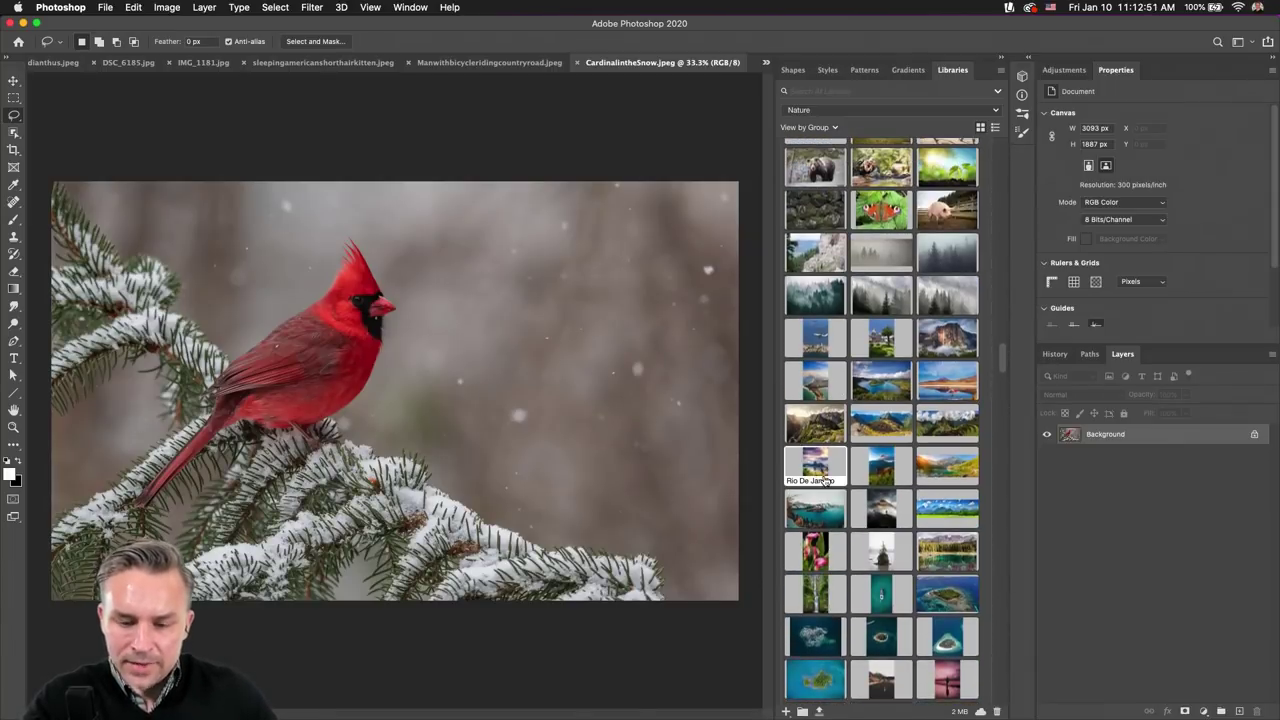
pyautogui.scroll(7, 825, 468)
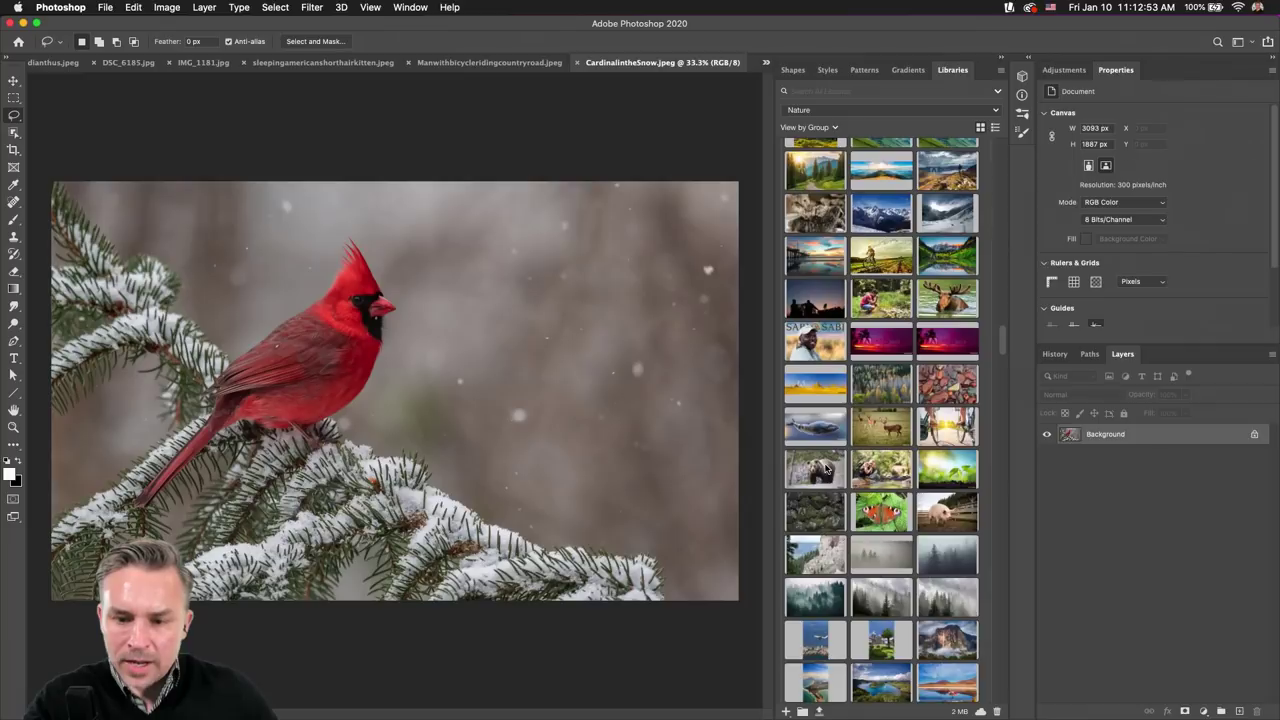
pyautogui.doubleClick(879, 310)
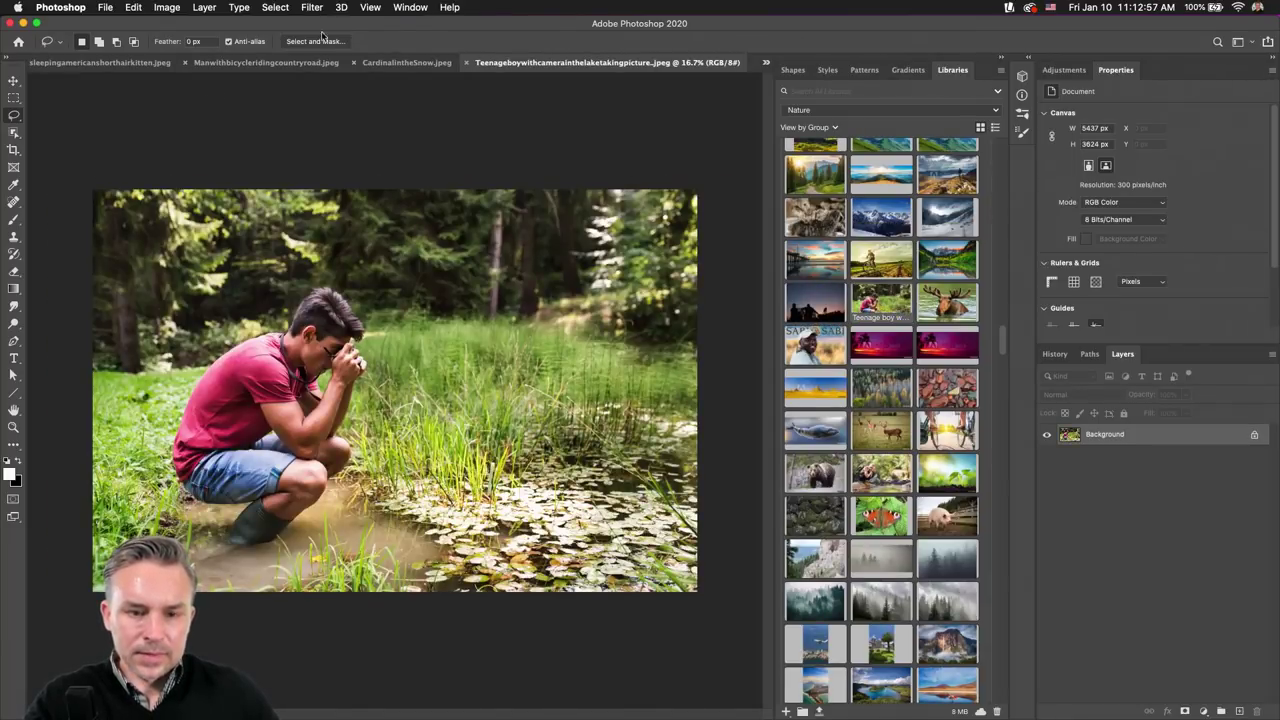
# - Apply Focus Area with the automatic In-Focus Range to the boy's image and output it as a new layer with layer mask
pyautogui.click(275, 7)
pyautogui.moveTo(312, 7)
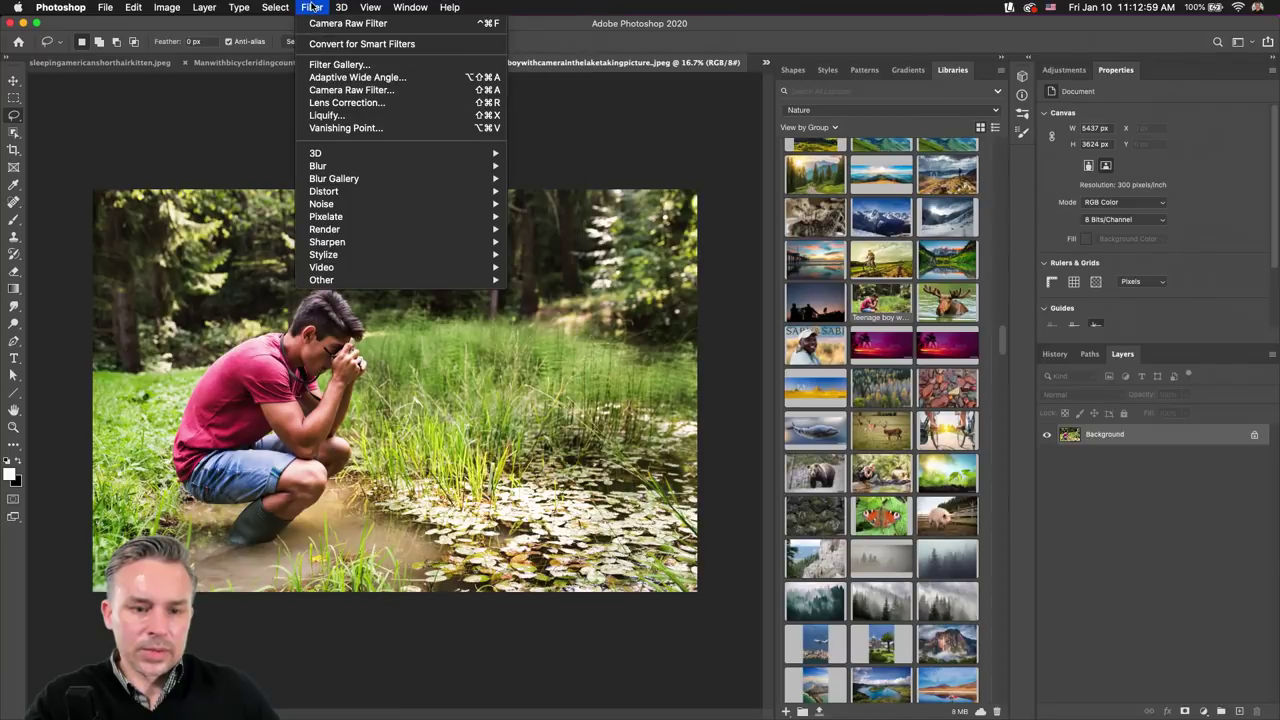
pyautogui.moveTo(273, 7)
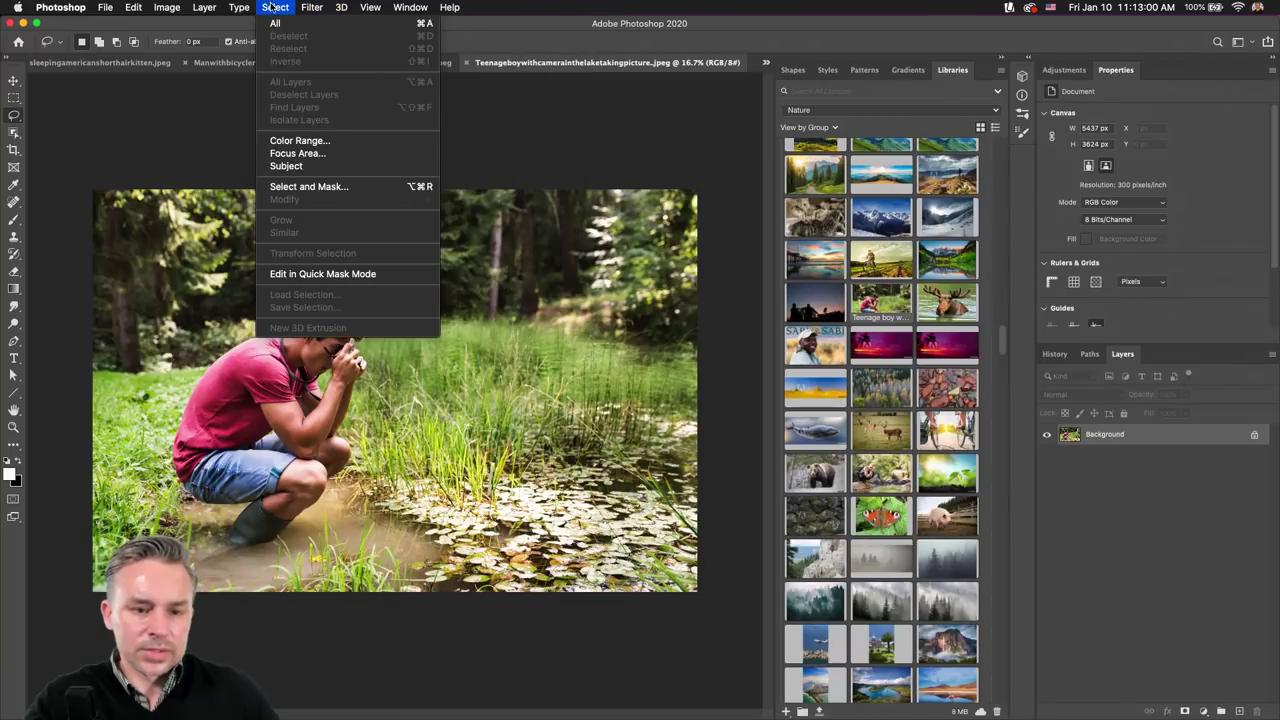
pyautogui.click(269, 150)
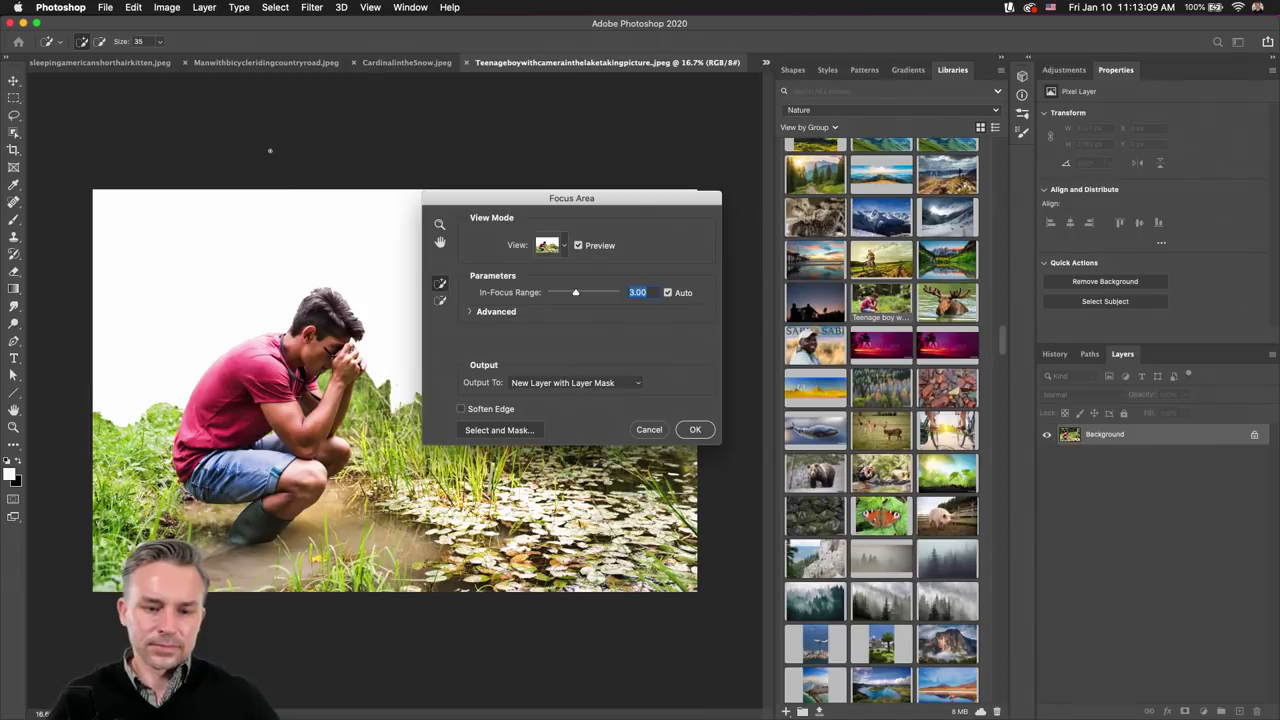
pyautogui.moveTo(524, 197); pyautogui.dragTo(588, 286)
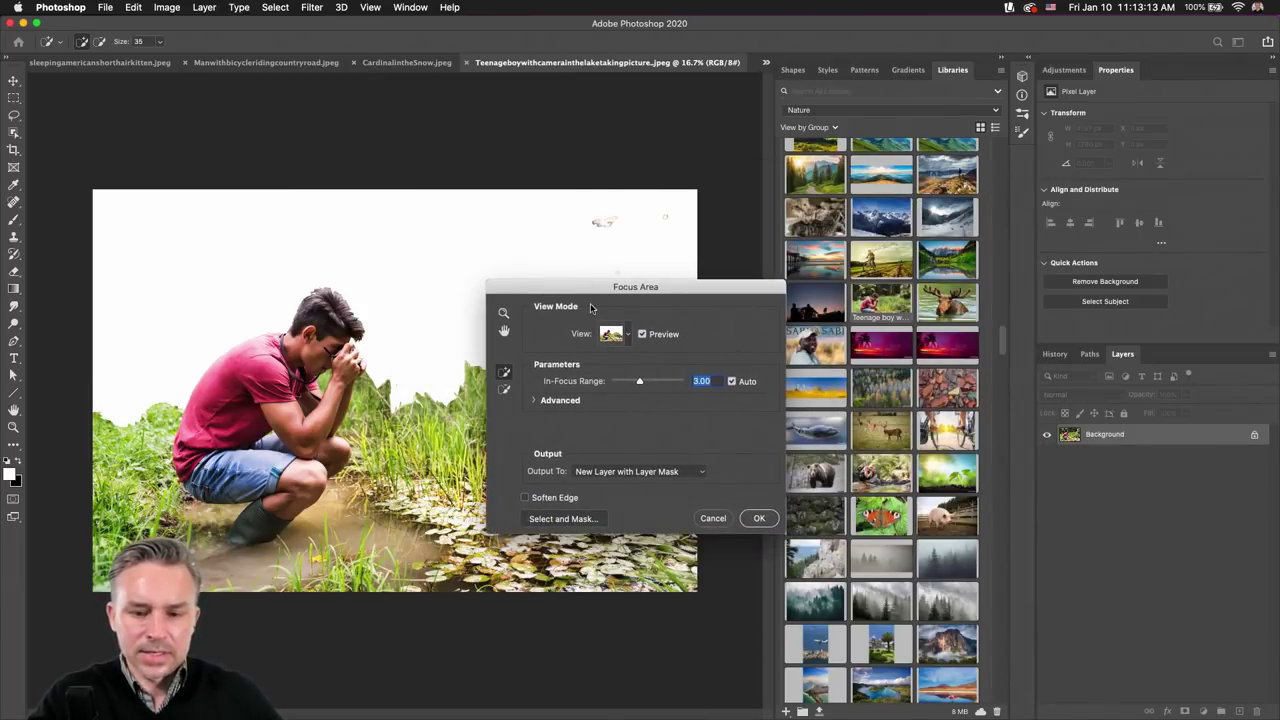
pyautogui.click(757, 520)
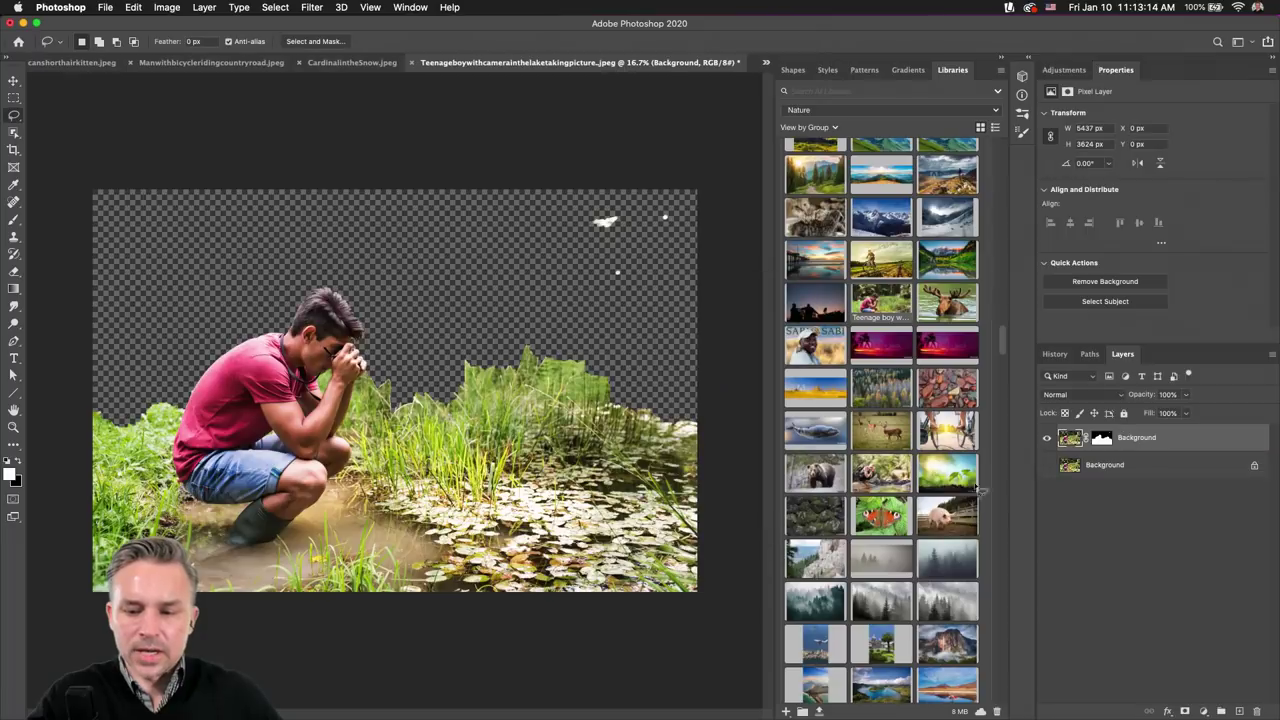
# - Show the original Background layer and add the text "yosemite" on a new layer between it and the masked layer
pyautogui.click(1047, 465)
pyautogui.click(1127, 466)
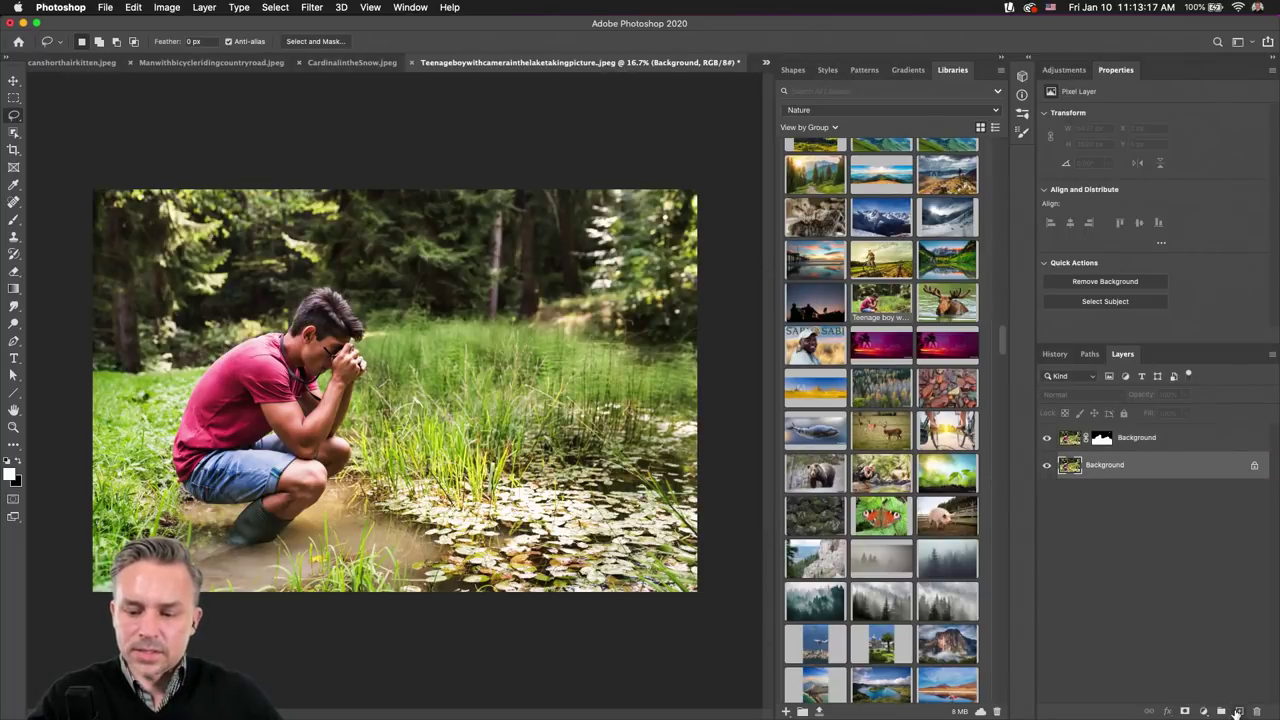
pyautogui.click(1222, 710)
pyautogui.click(14, 359)
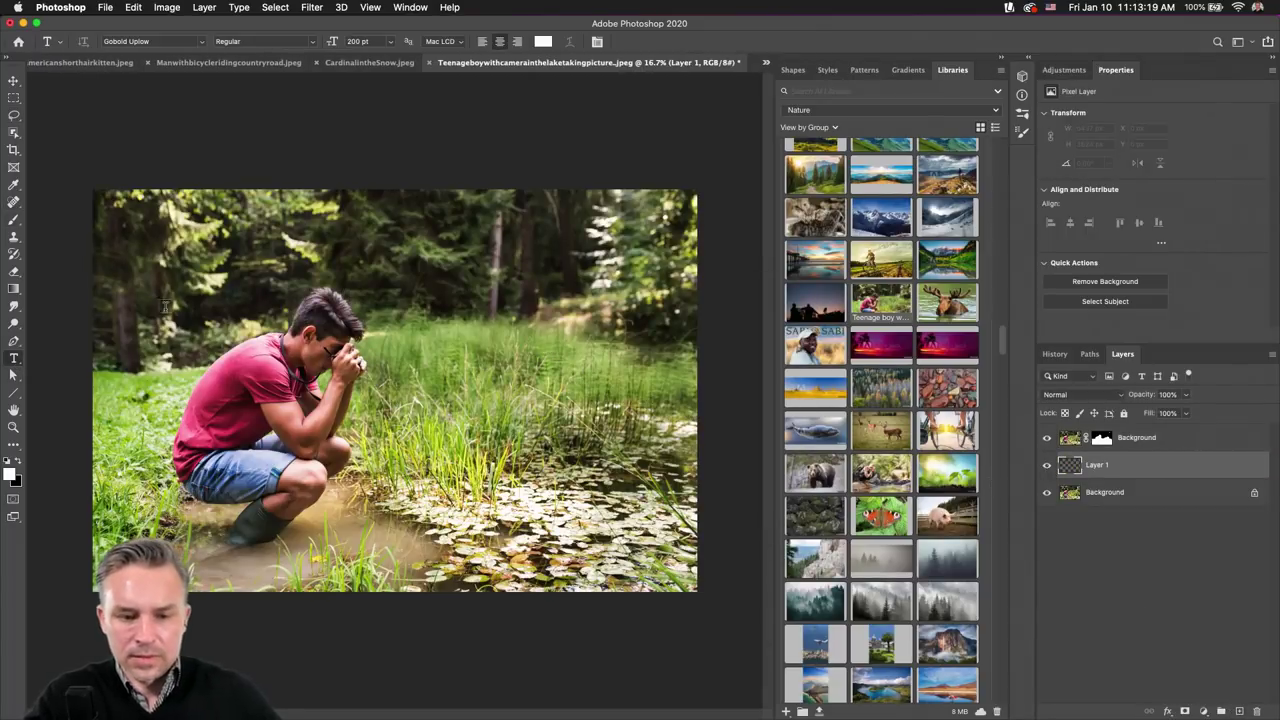
pyautogui.click(214, 303)
pyautogui.write('yosemite')
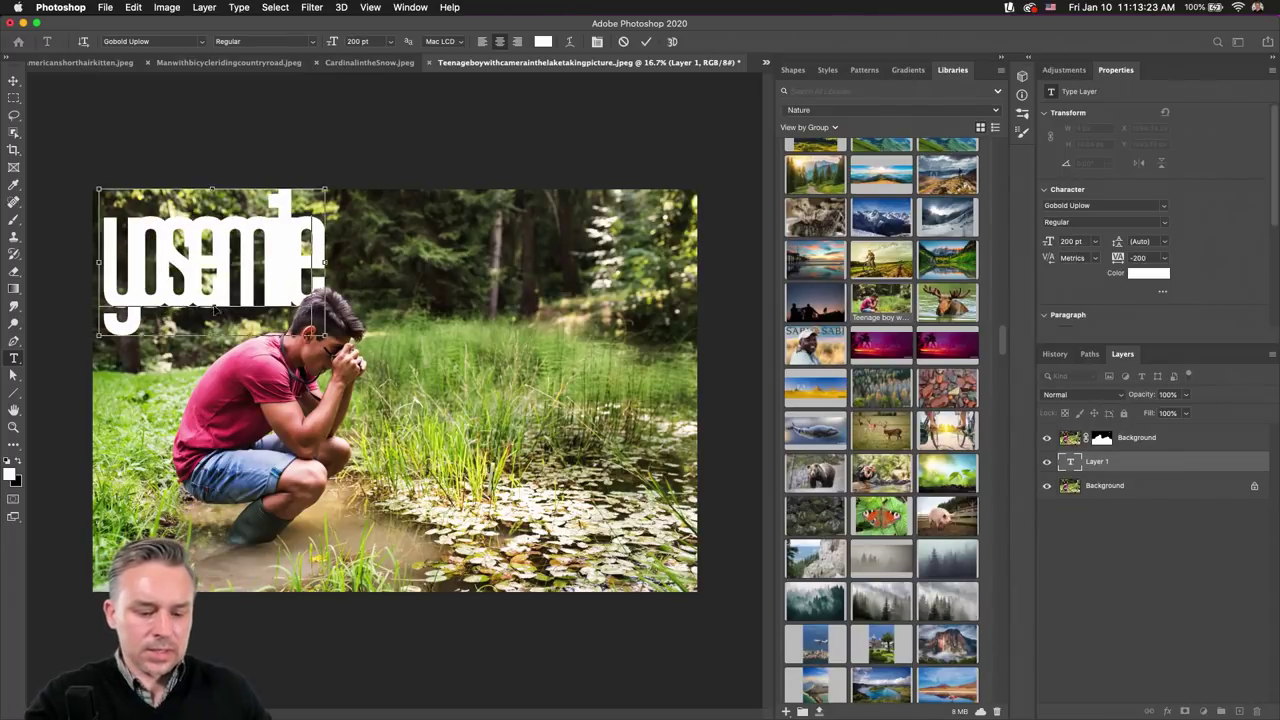
# - Widen the tracking of the whole word "yosemite" to 200
pyautogui.press('super+a')
pyautogui.hotkey('alt', 'Right')
pyautogui.hotkey('alt', 'Right')
pyautogui.hotkey('alt', 'Right')
pyautogui.hotkey('alt', 'Right')
pyautogui.hotkey('alt', 'Right')
pyautogui.hotkey('alt', 'Right')
pyautogui.hotkey('alt', 'Right')
pyautogui.hotkey('alt', 'Right')
pyautogui.hotkey('alt', 'Right')
pyautogui.hotkey('alt', 'Right')
pyautogui.hotkey('alt', 'Right')
pyautogui.hotkey('alt', 'Right')
pyautogui.hotkey('alt', 'Right')
pyautogui.hotkey('alt', 'Right')
pyautogui.hotkey('alt', 'Right')
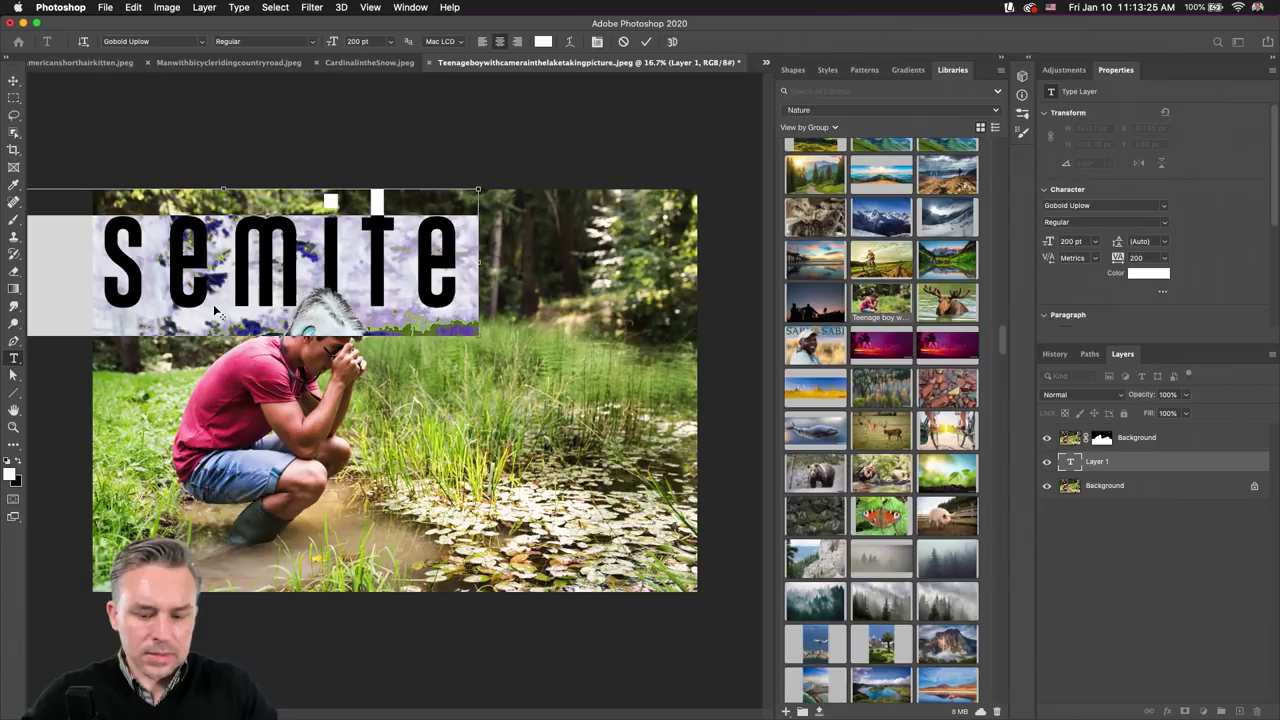
# - Move the word "yosemite" down behind the boy's head and set it in All Caps
pyautogui.click(13, 80)
pyautogui.moveTo(120, 205); pyautogui.dragTo(300, 262)
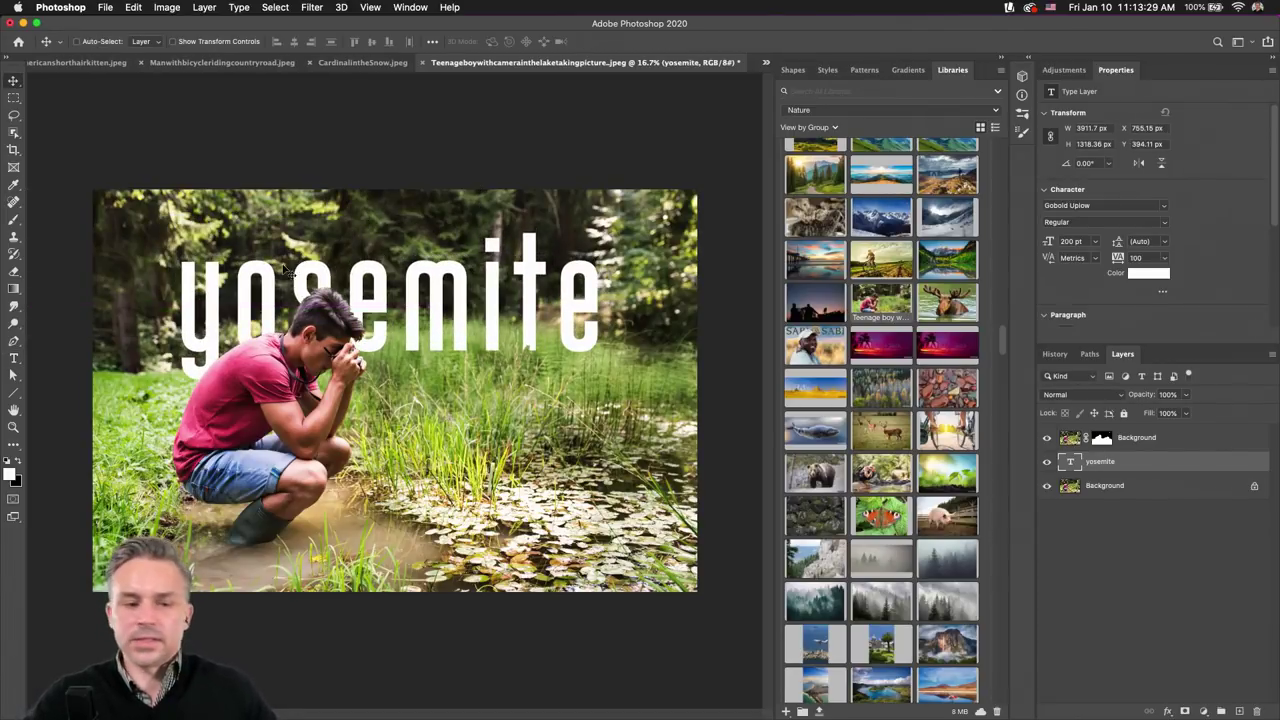
pyautogui.click(13, 358)
pyautogui.scroll(-4, 1100, 200)
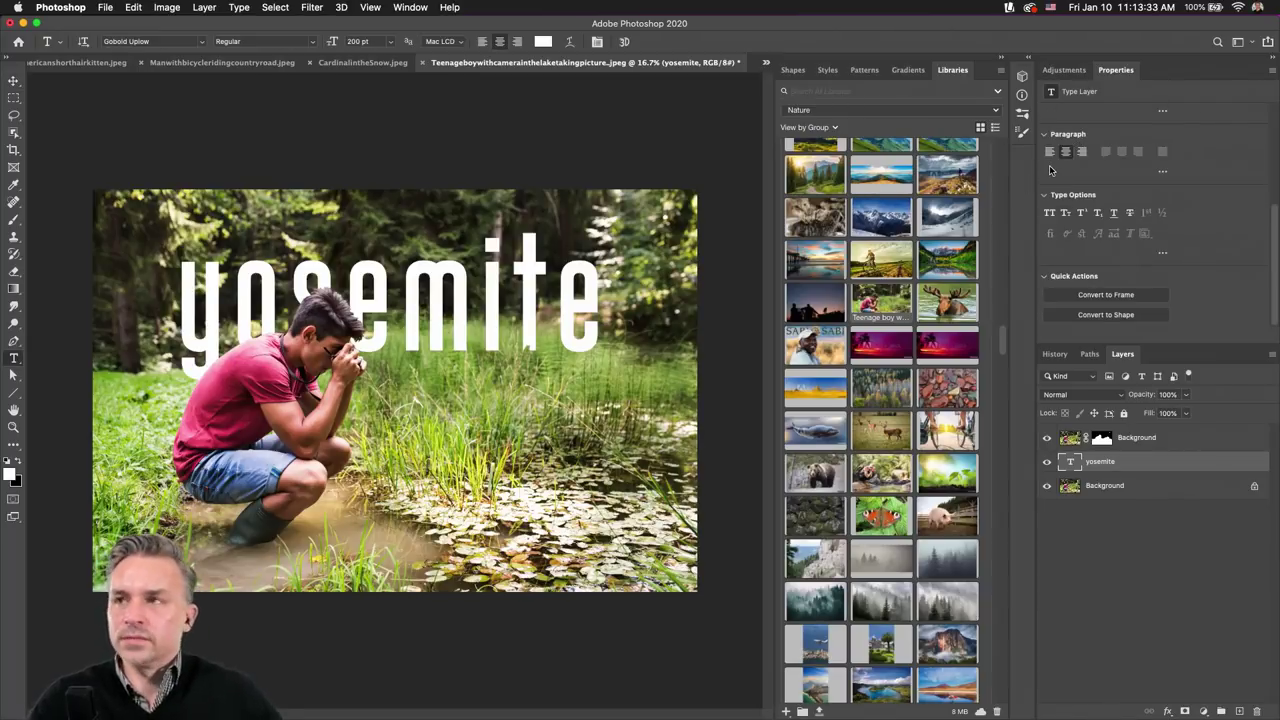
pyautogui.click(1050, 215)
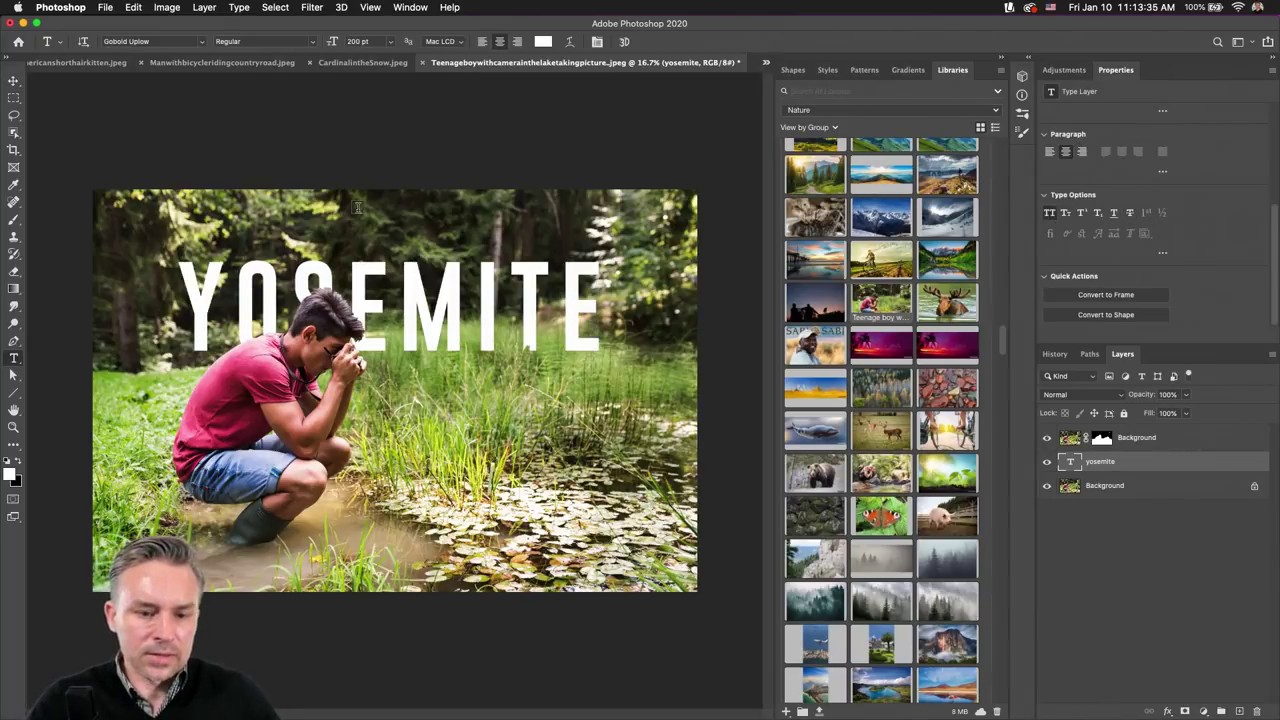
pyautogui.click(13, 82)
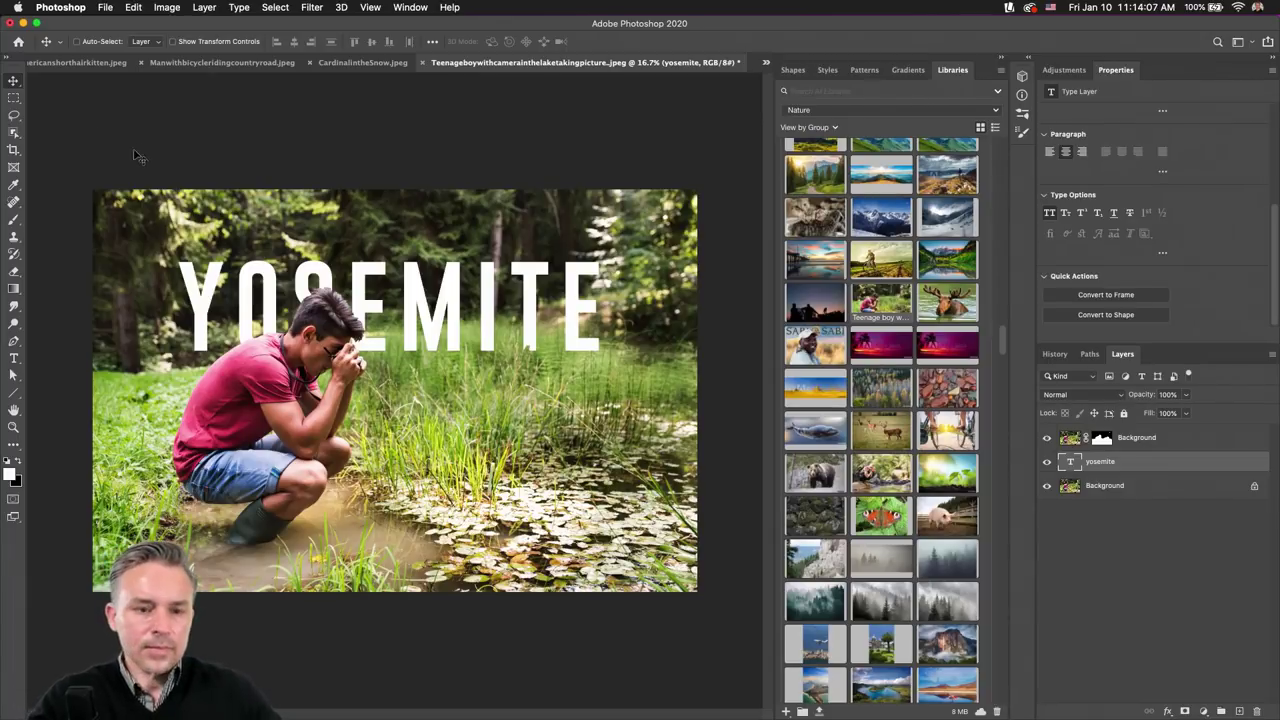
# - Close the sleeping kitten, country road bicycle and cardinal documents without saving changes
pyautogui.click(18, 99)
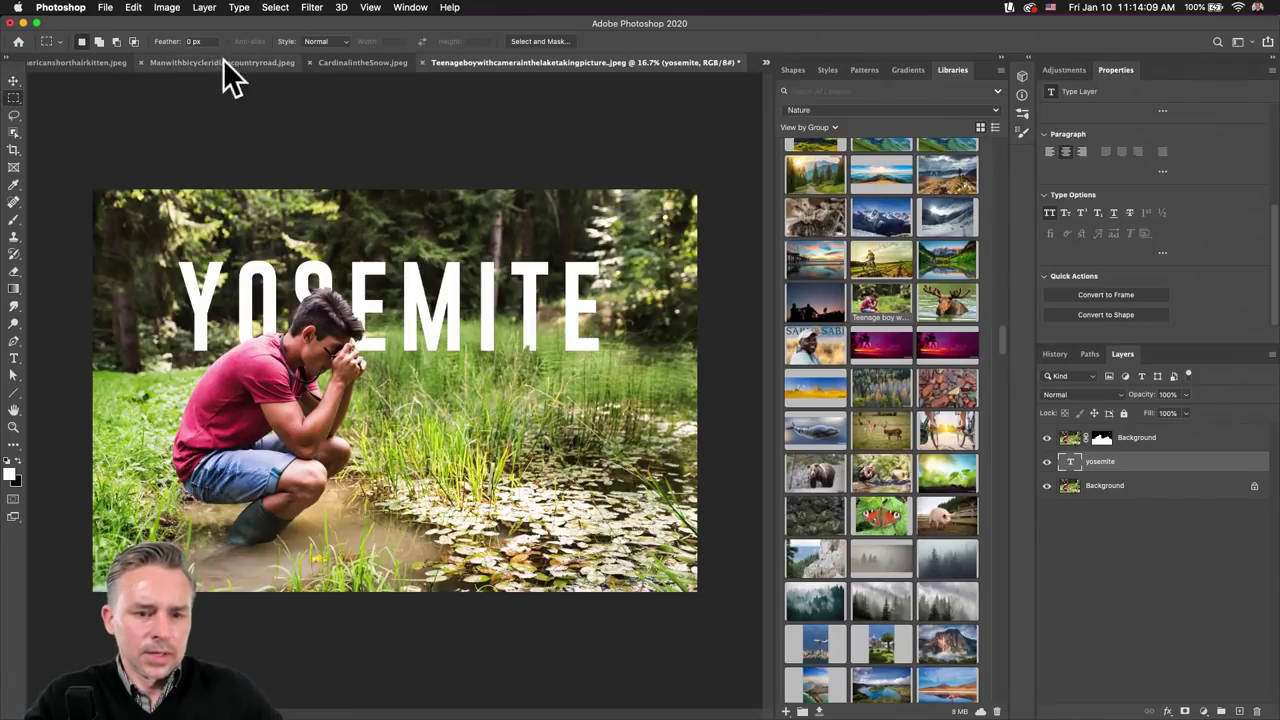
pyautogui.click(200, 63)
pyautogui.click(124, 64)
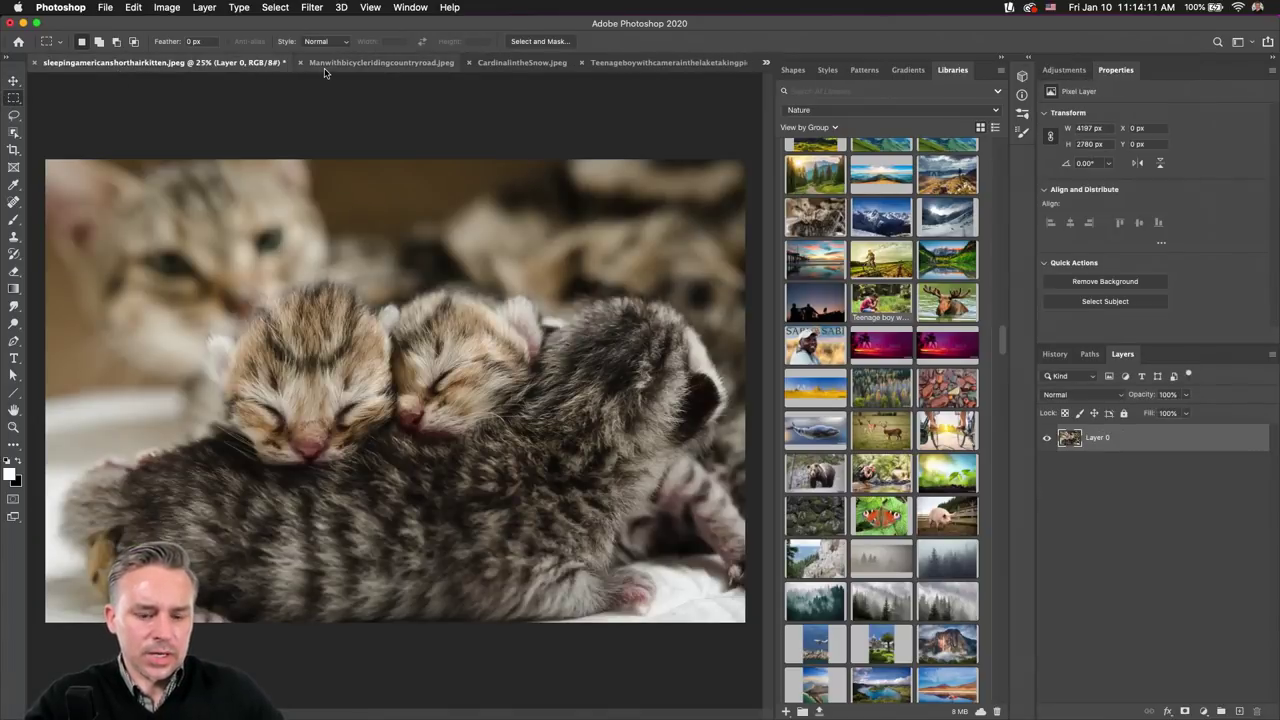
pyautogui.press('super+w')
pyautogui.click(595, 248)
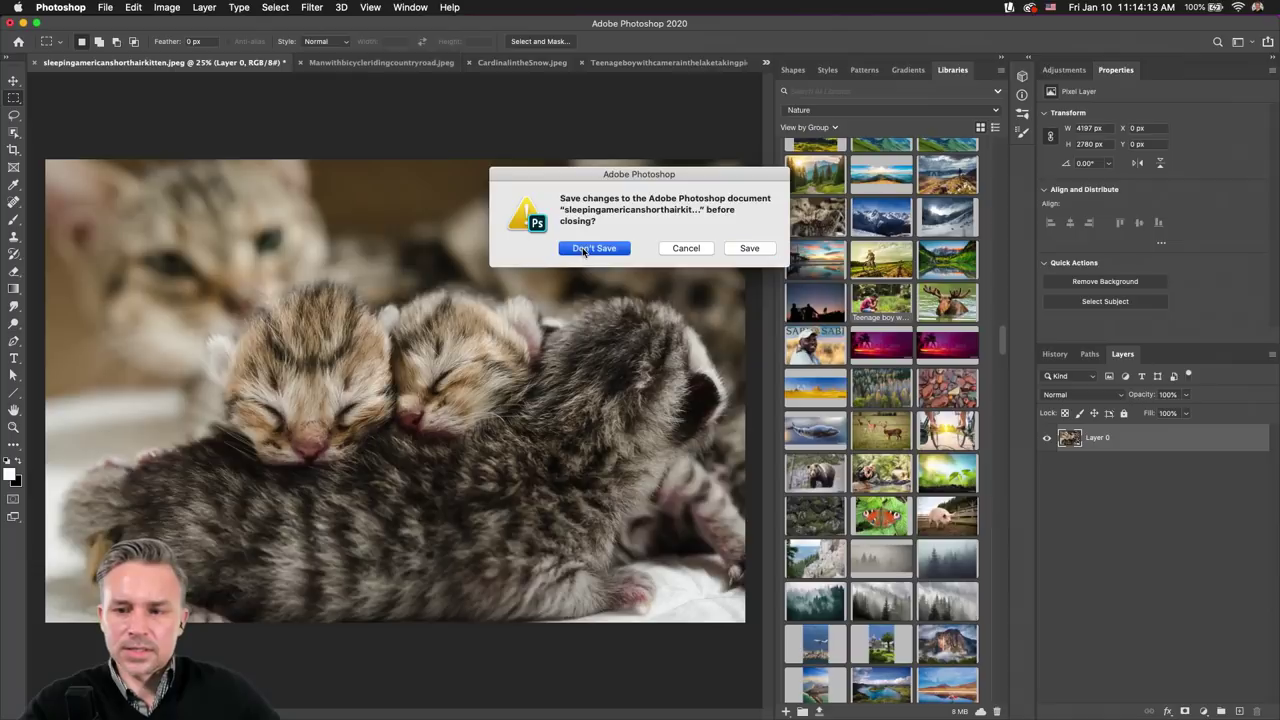
pyautogui.press('super+w')
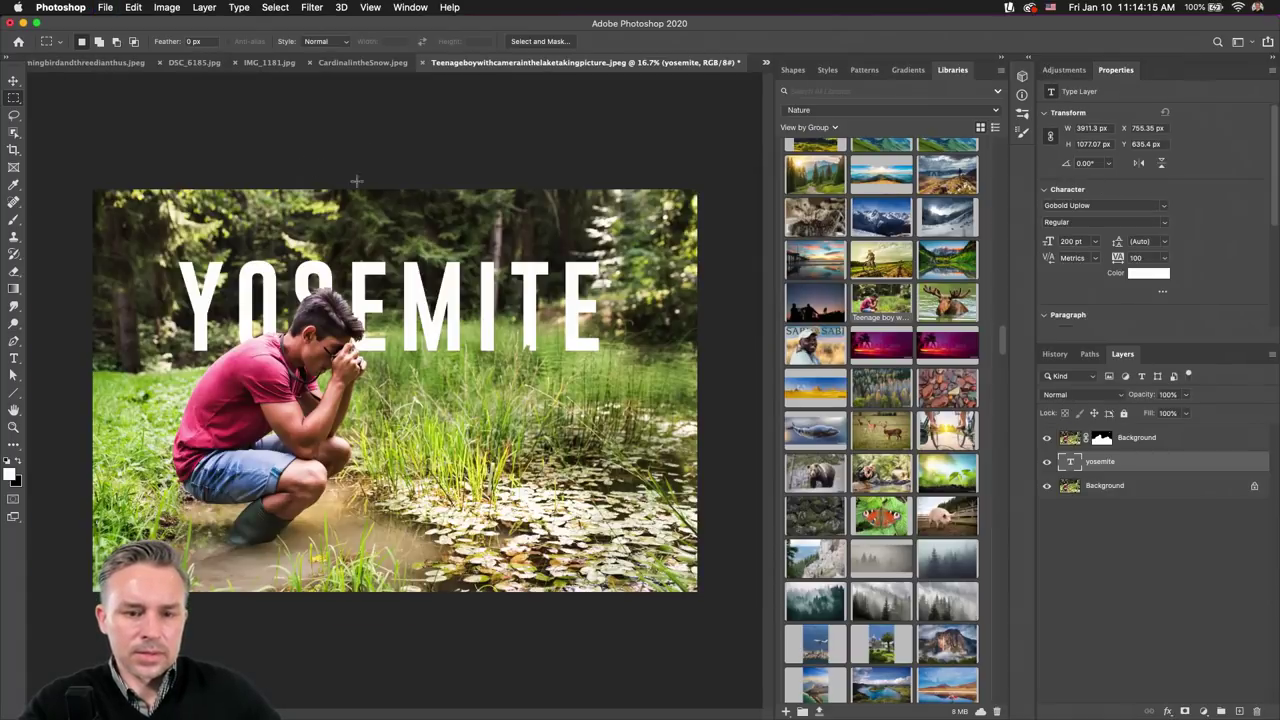
pyautogui.click(363, 62)
pyautogui.press('super+w')
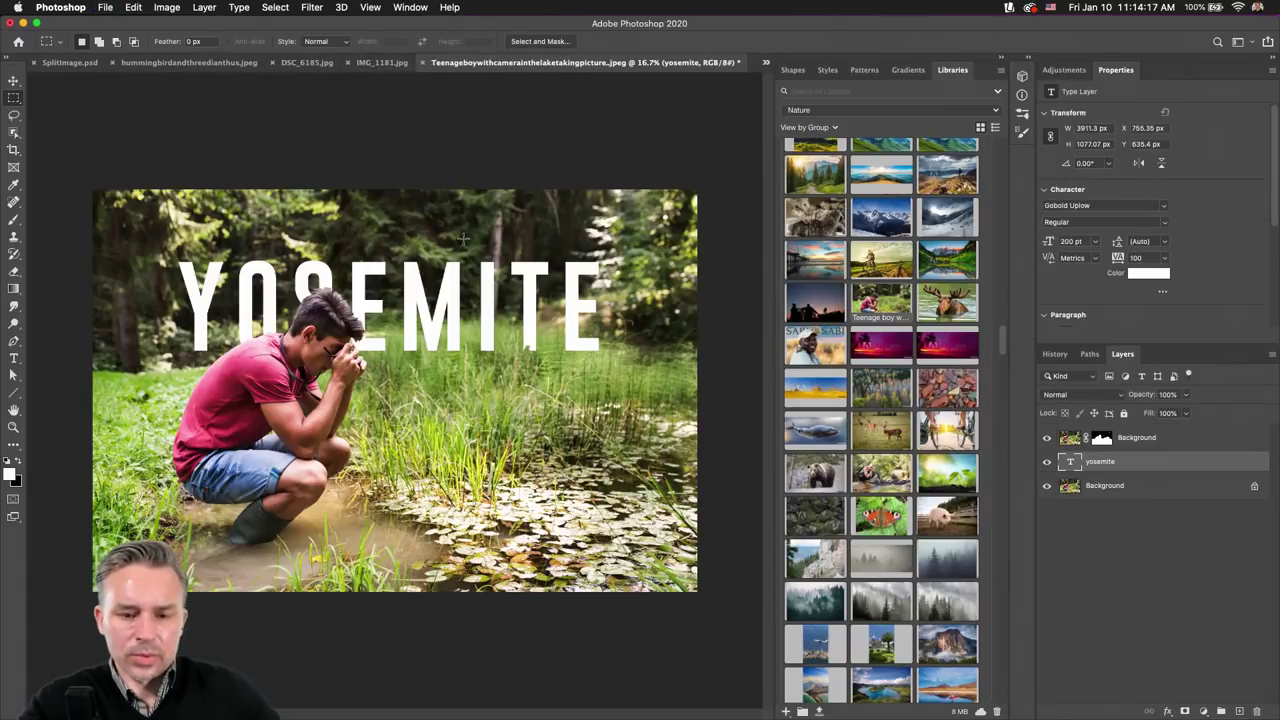
# - Close IMG_1181.jpg, DSC_6185.jpg and the hummingbird image without saving changes
pyautogui.click(365, 62)
pyautogui.press('super+w')
pyautogui.click(375, 62)
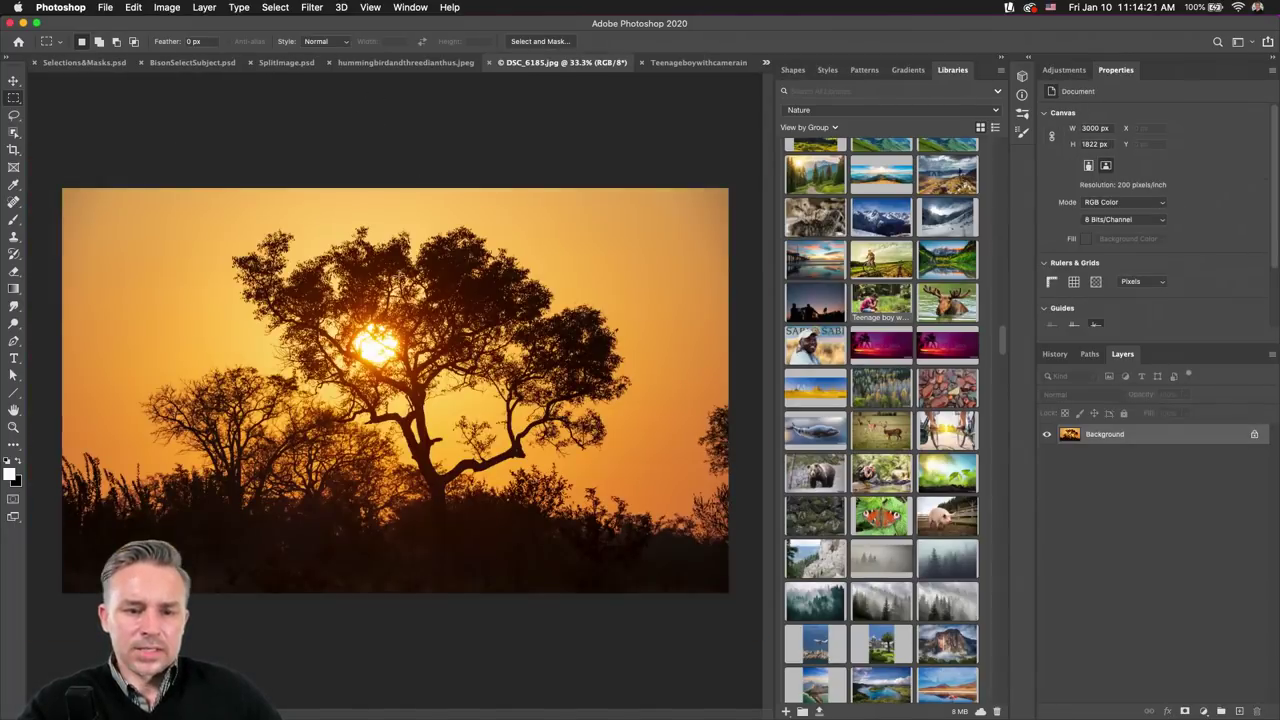
pyautogui.press('super+w')
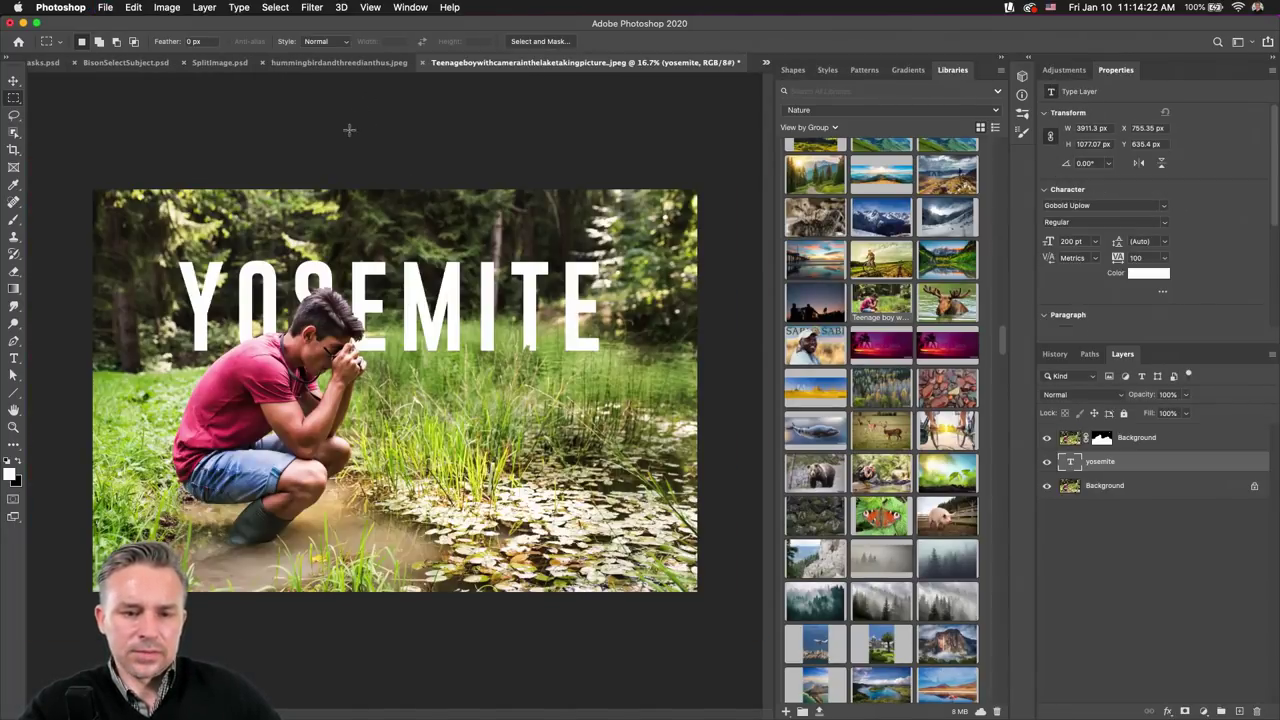
pyautogui.click(338, 63)
pyautogui.press('super+w')
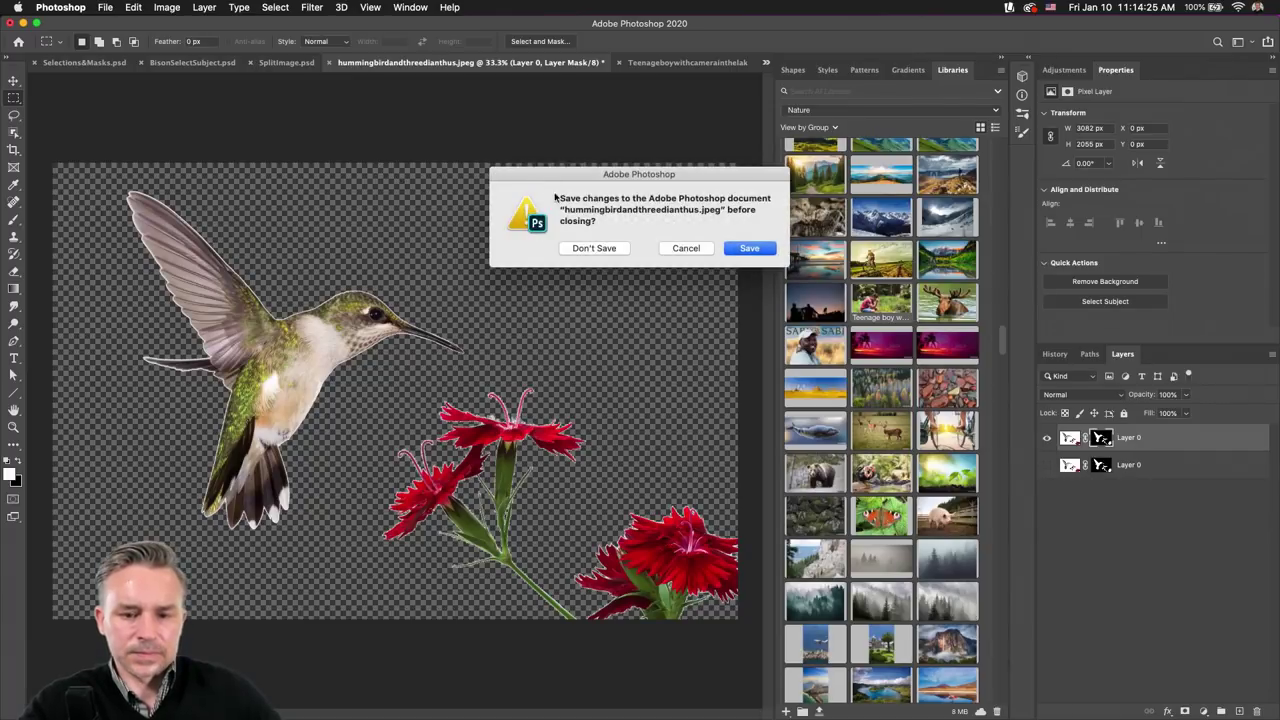
pyautogui.click(594, 248)
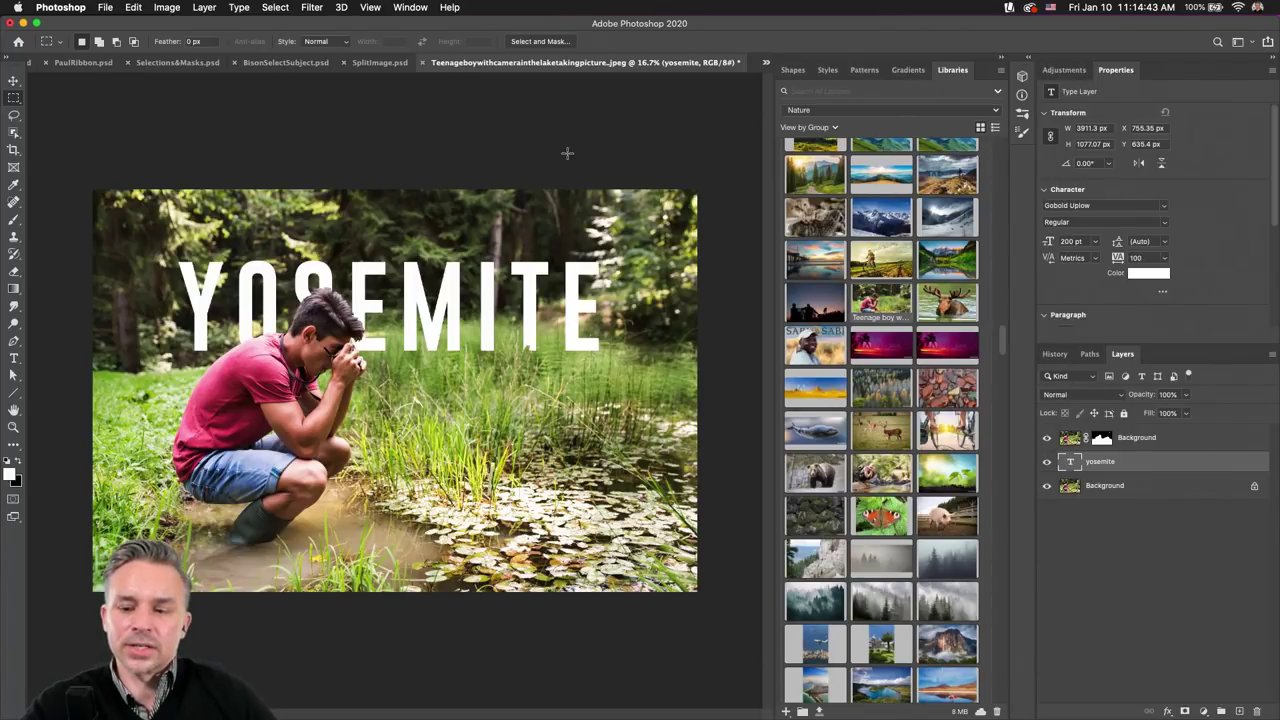
pyautogui.click(1090, 354)
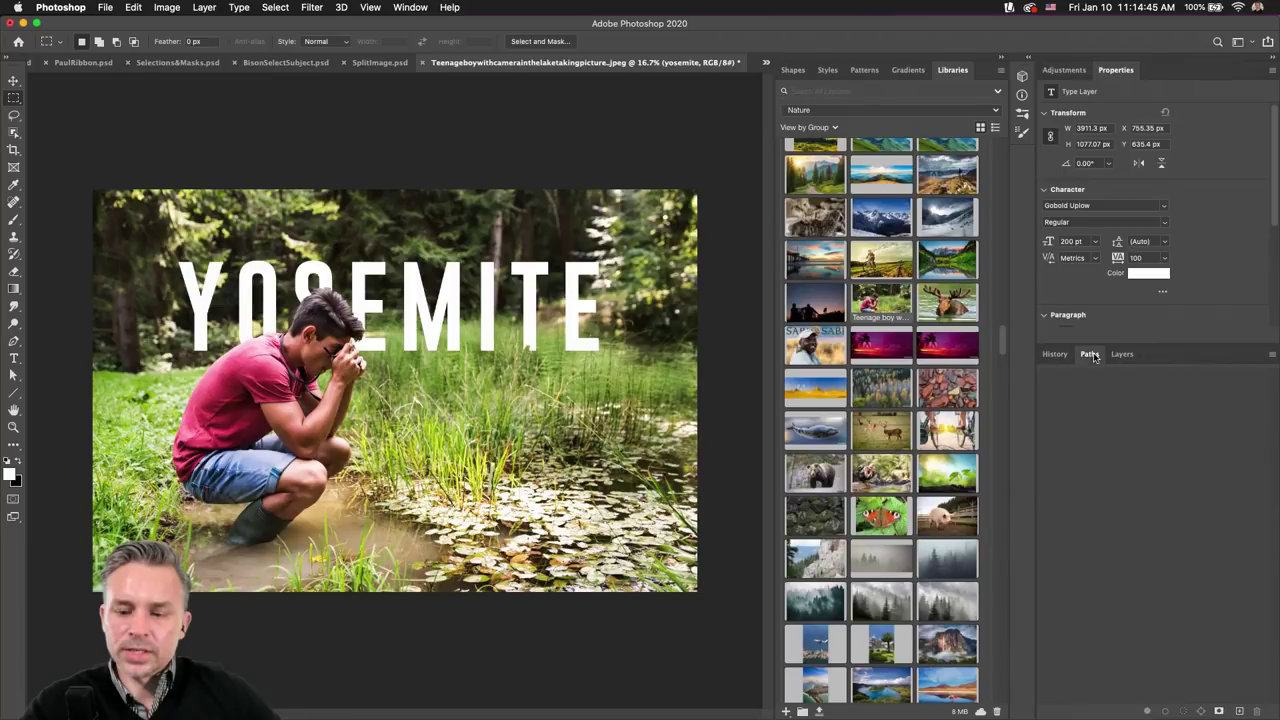
pyautogui.click(1121, 354)
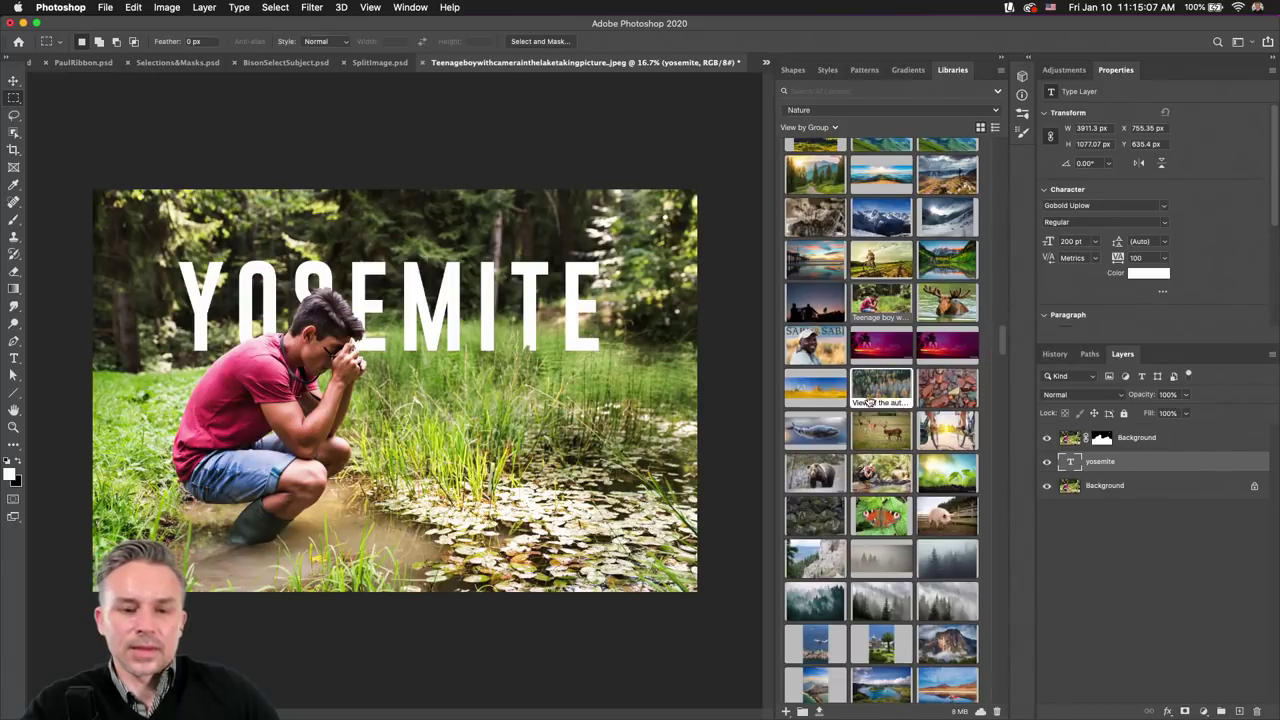
pyautogui.click(380, 62)
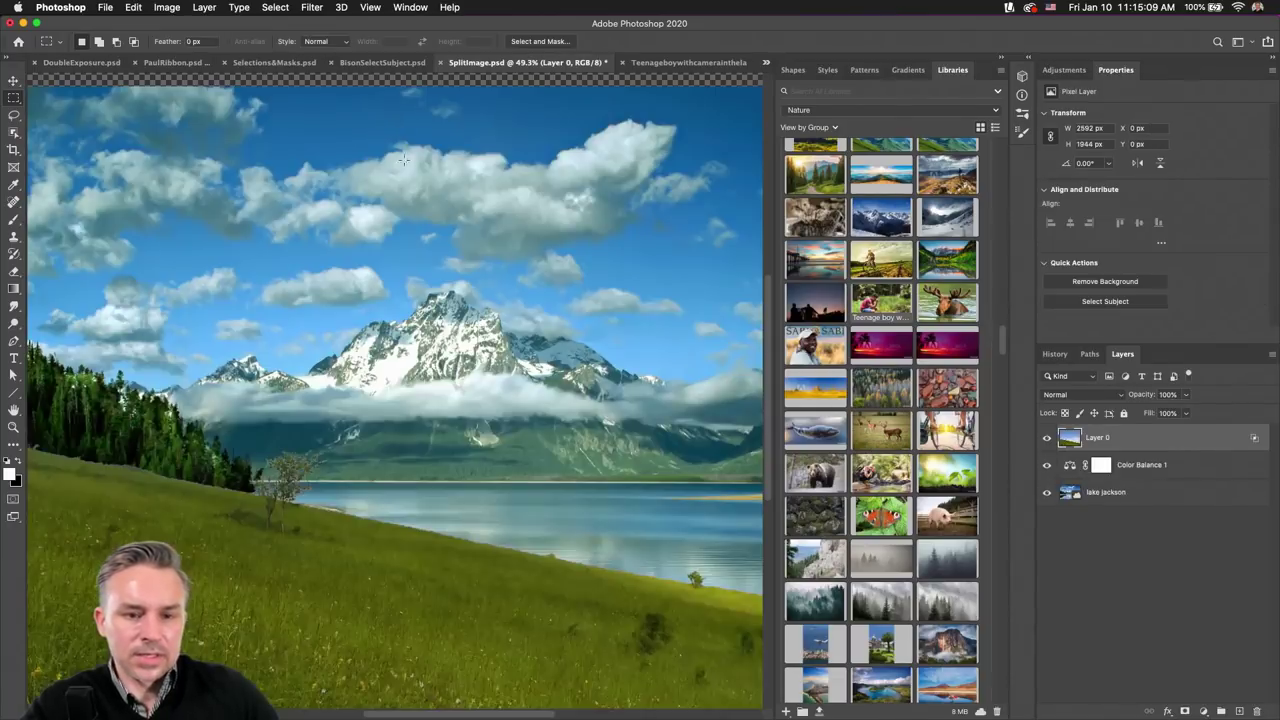
pyautogui.scroll(-5, 402, 240)
pyautogui.scroll(6, 380, 221)
# - Switch to BisonSelectSubject.psd, collapse the library thumbnails and convert the locked Background into a regular layer
pyautogui.click(370, 62)
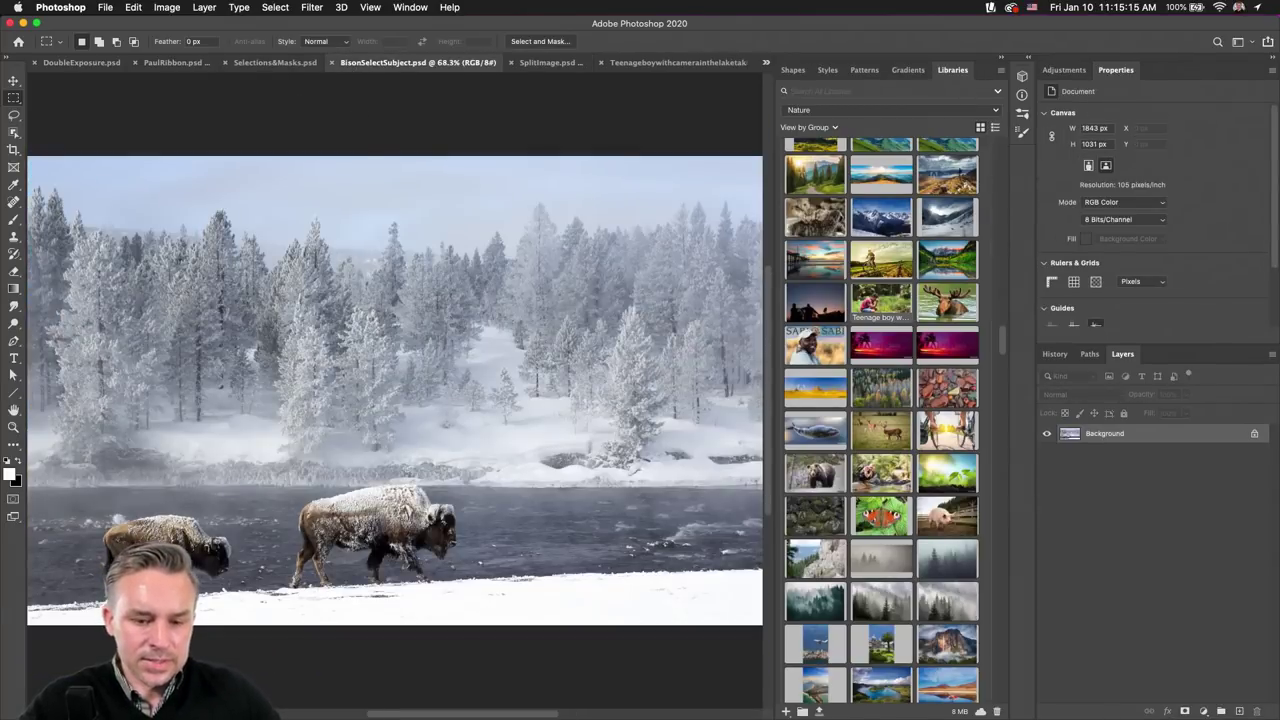
pyautogui.scroll(2, 387, 374)
pyautogui.click(1002, 60)
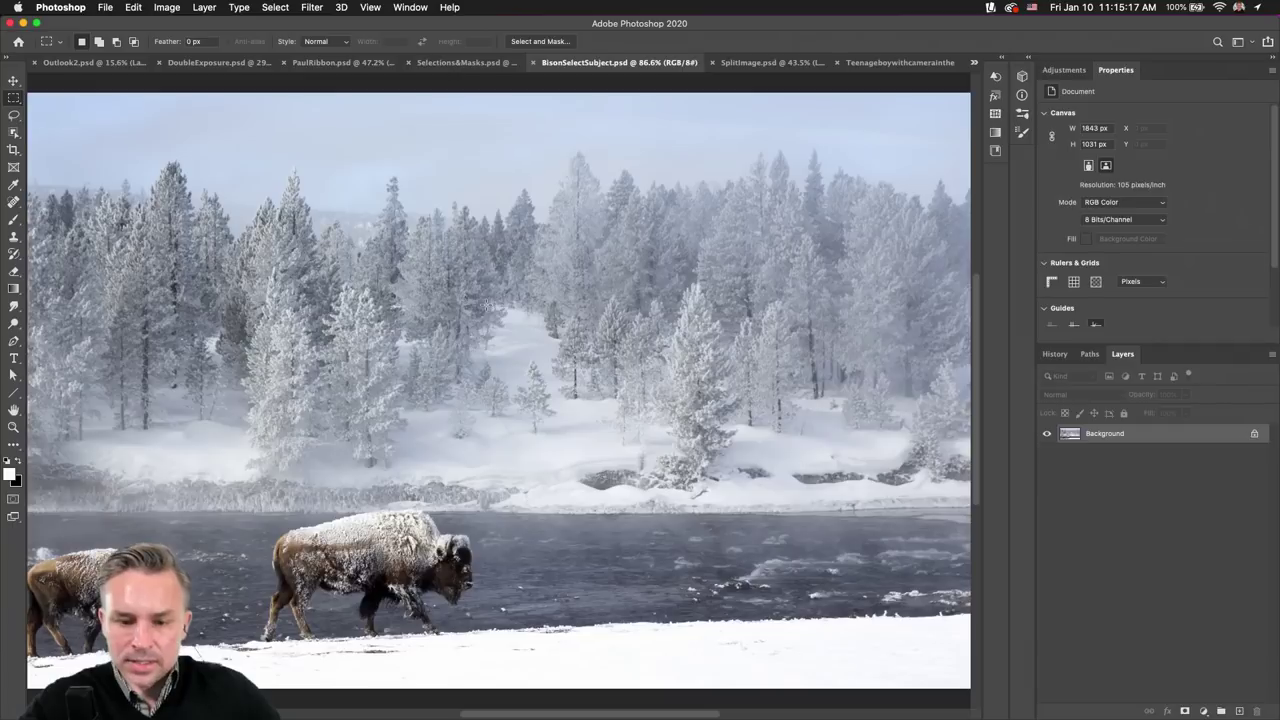
pyautogui.moveTo(295, 381); pyautogui.dragTo(471, 390)
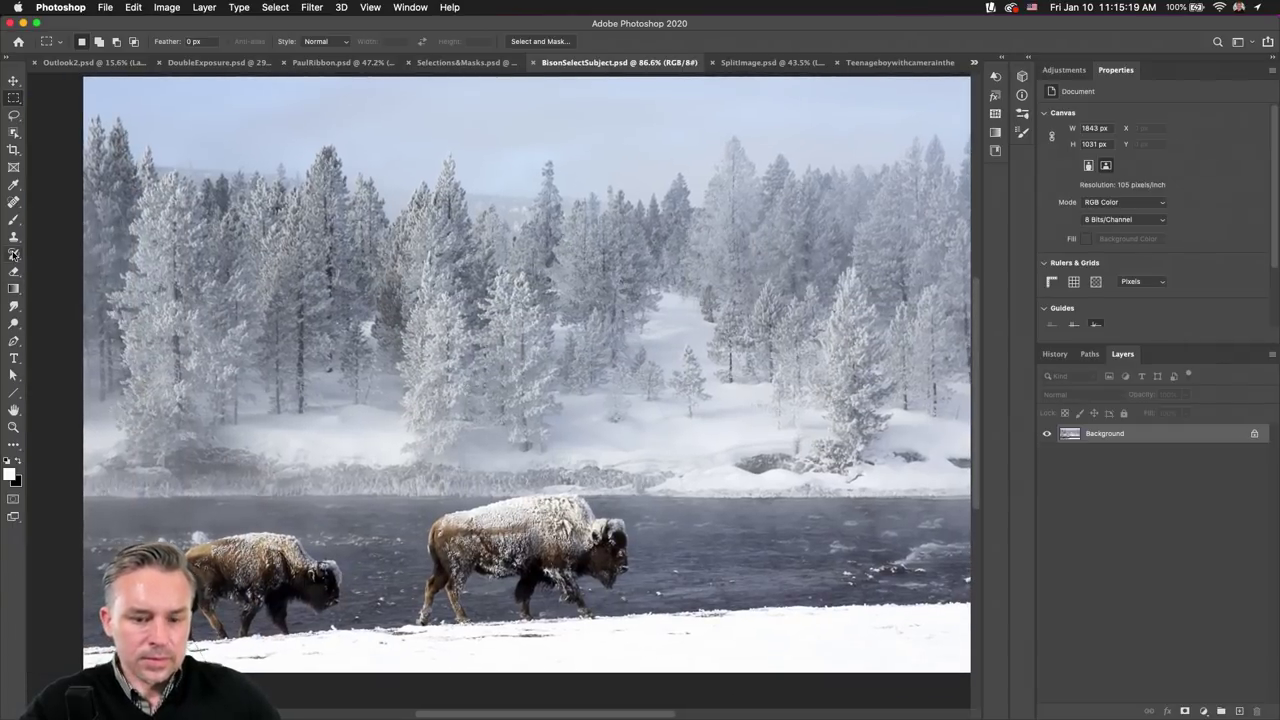
pyautogui.click(14, 132)
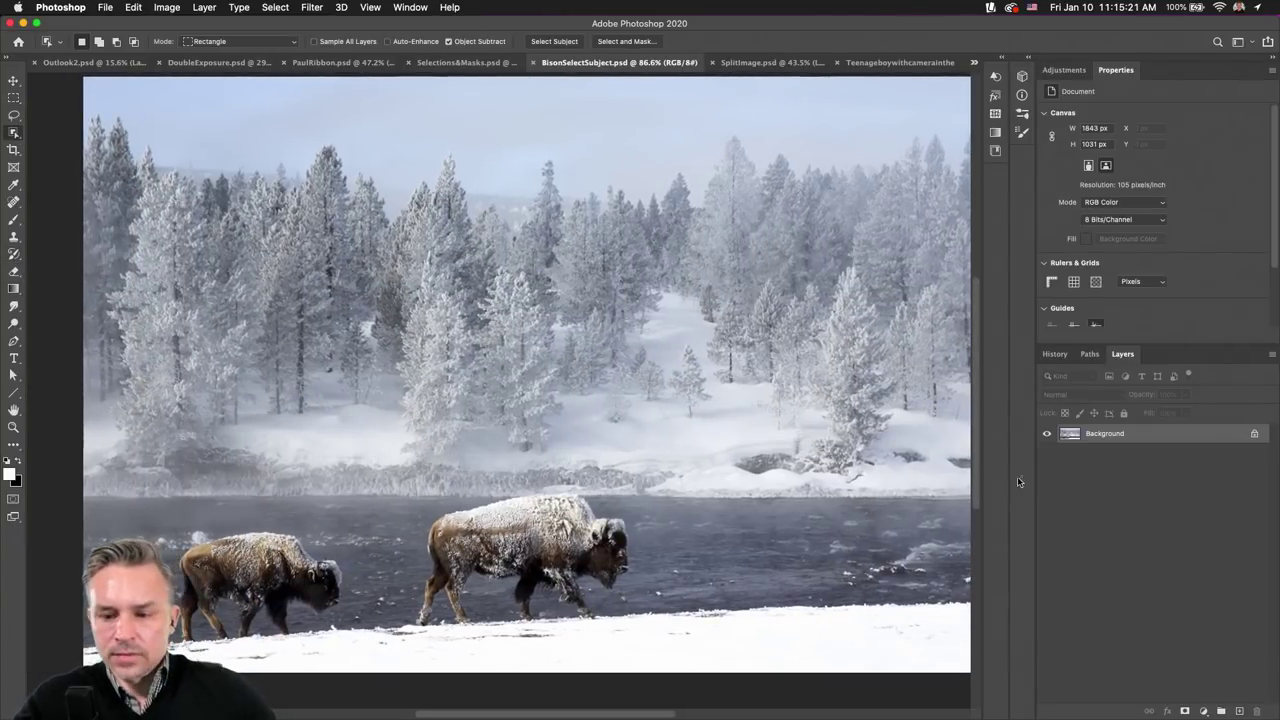
pyautogui.click(1252, 436)
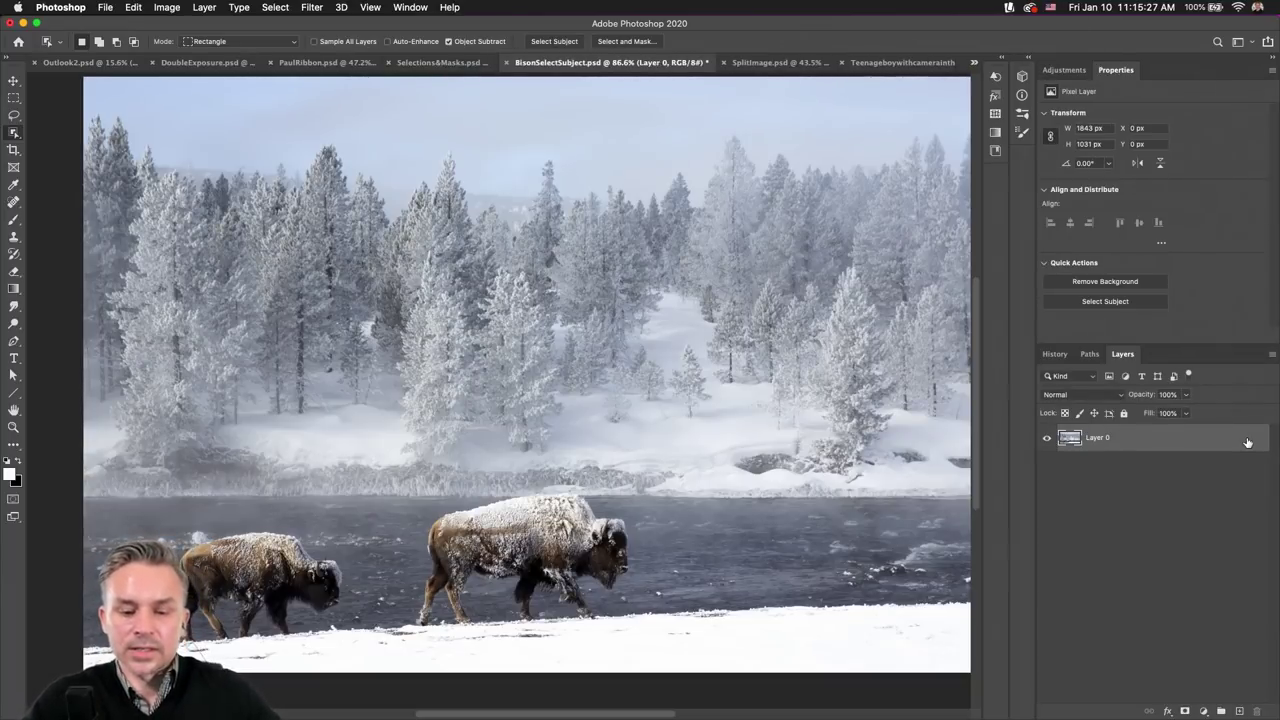
pyautogui.click(14, 97)
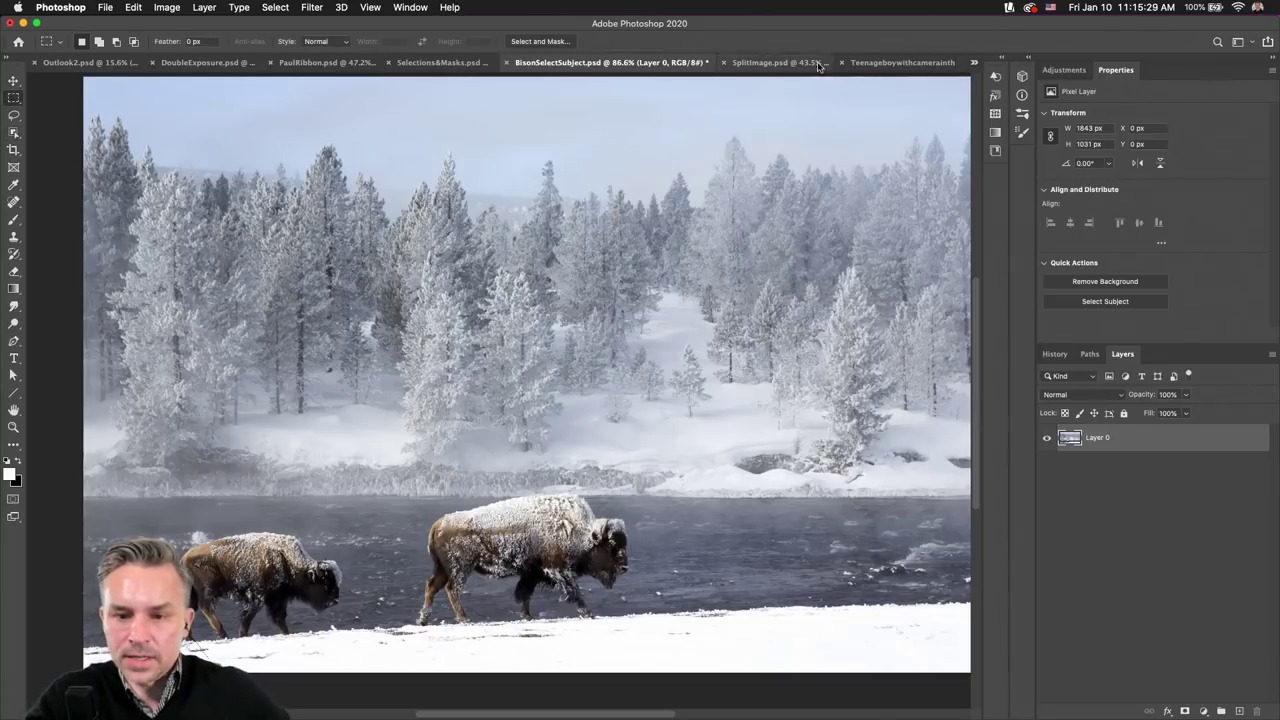
# - Tile the boy's image beside BisonSelectSubject.psd and copy the "yosemite" text layer into the bison document
pyautogui.click(868, 66)
pyautogui.moveTo(870, 63); pyautogui.dragTo(799, 143)
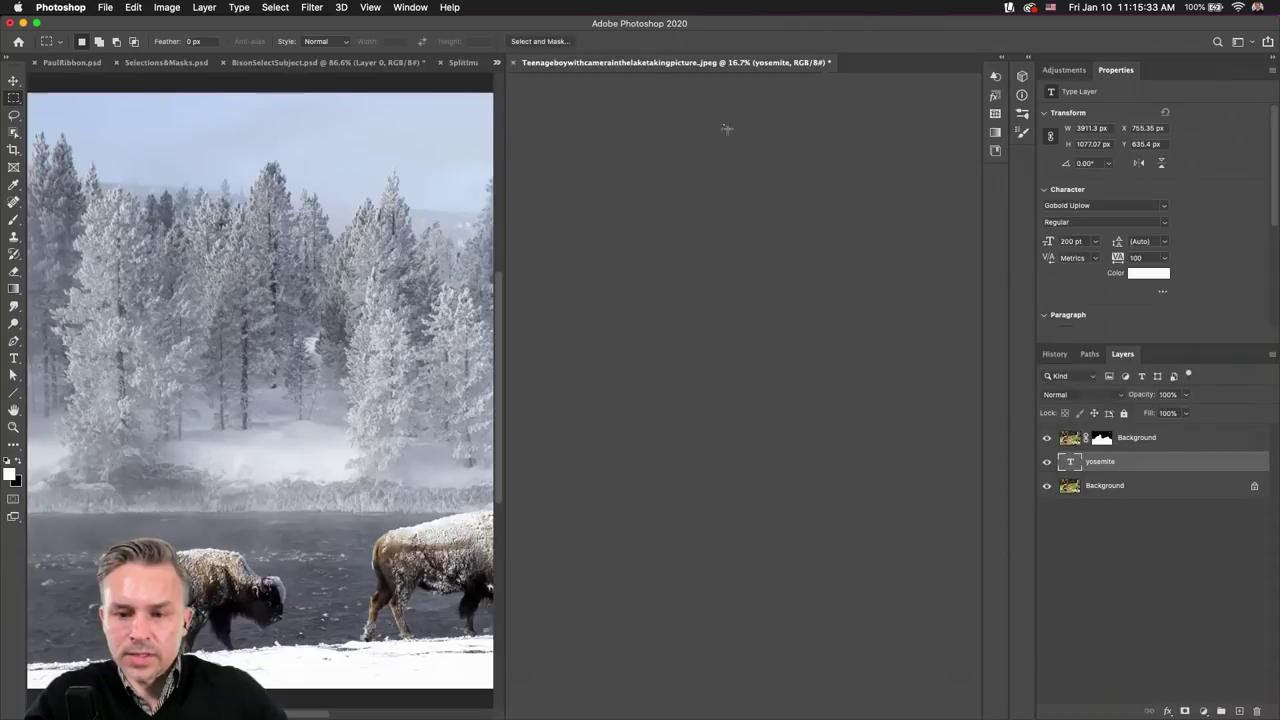
pyautogui.click(195, 435)
pyautogui.click(740, 440)
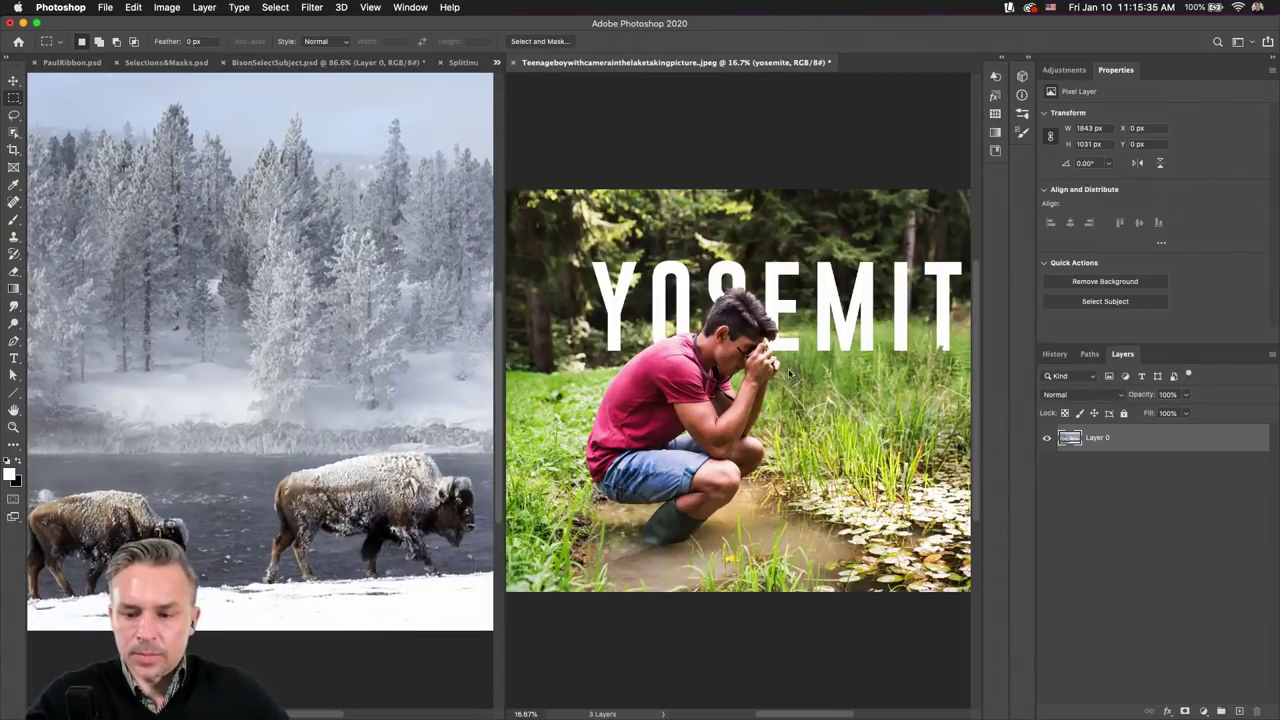
pyautogui.moveTo(1100, 461); pyautogui.dragTo(260, 398)
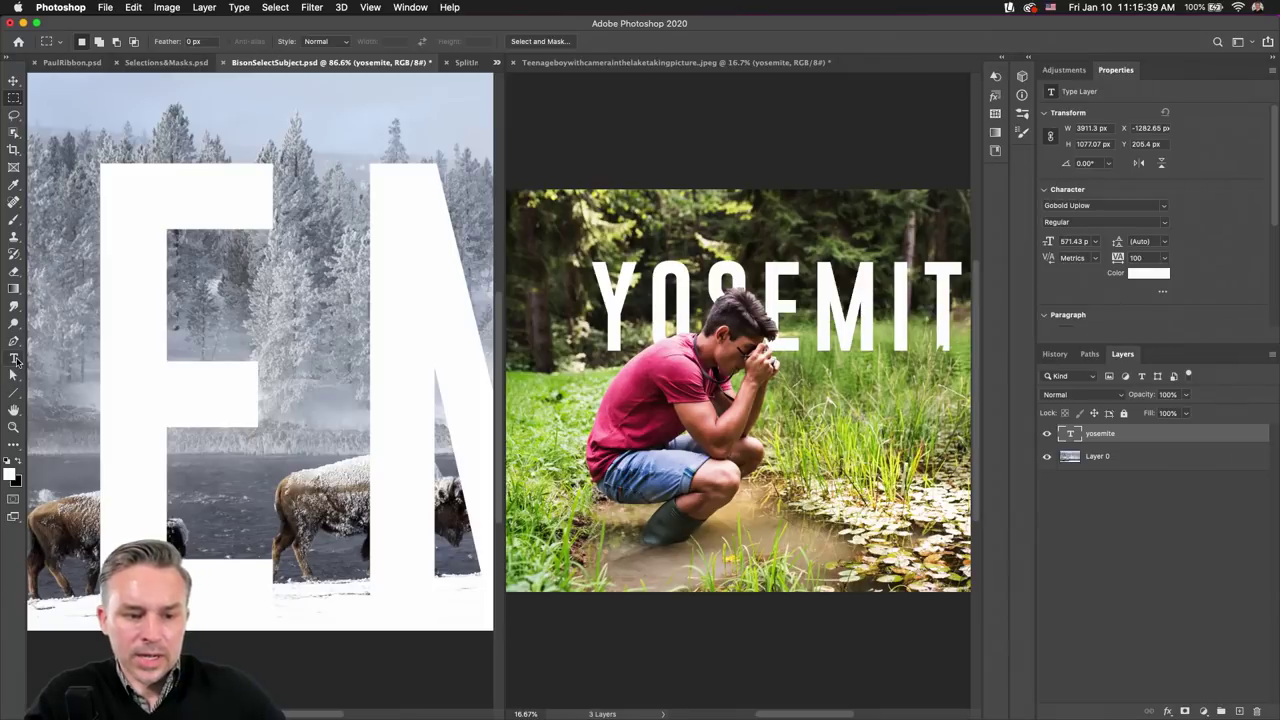
# - Set the copied "yosemite" text to 100 pt and consolidate the side-by-side documents back into one tab group
pyautogui.click(14, 358)
pyautogui.click(362, 41)
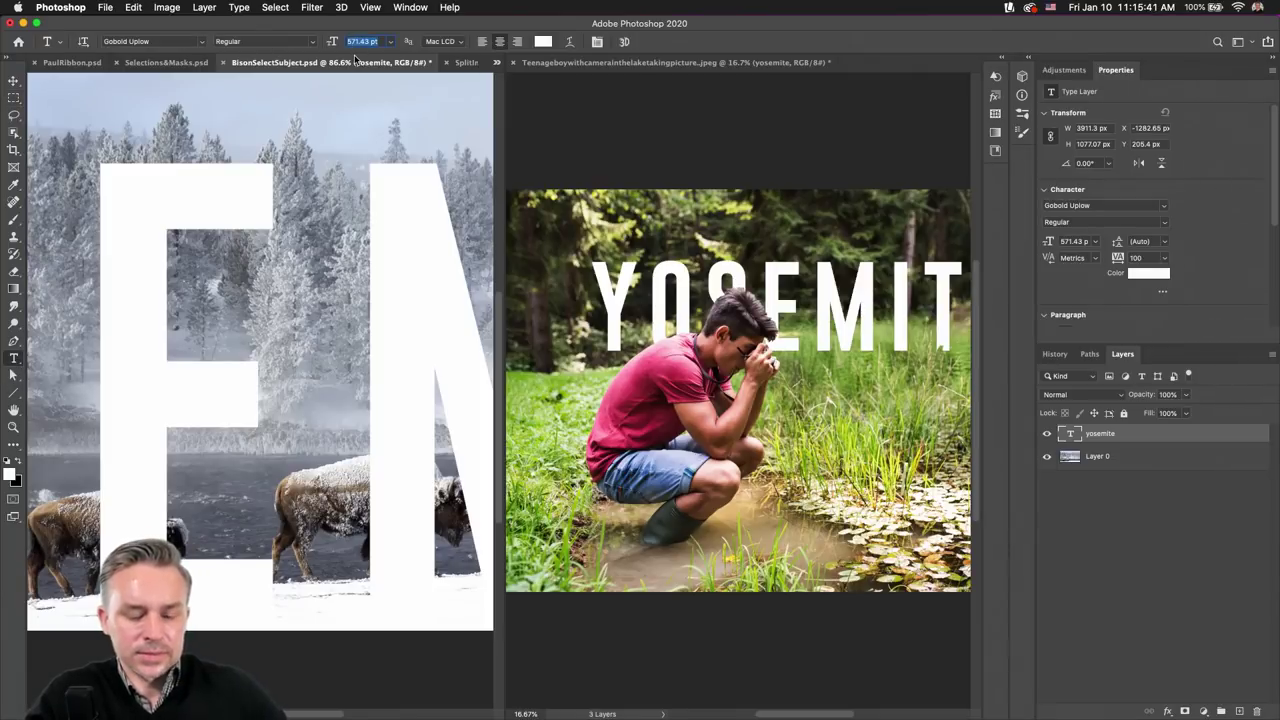
pyautogui.write('100')
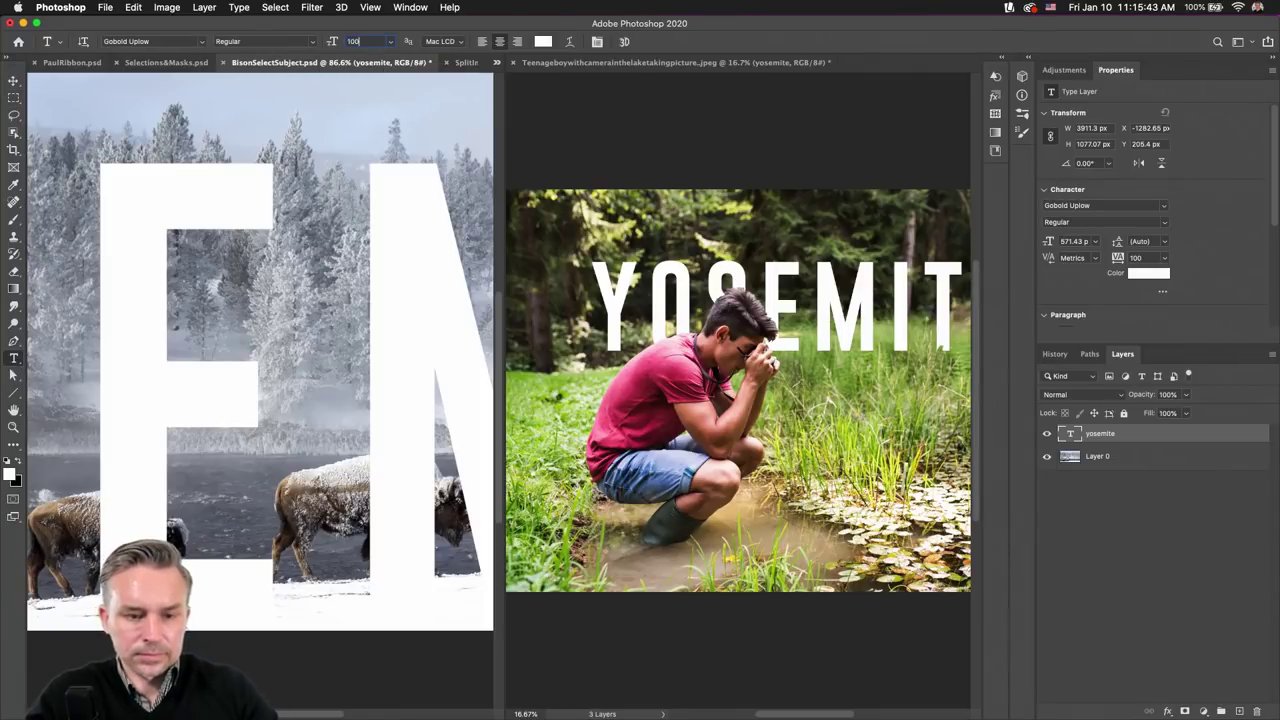
pyautogui.press('Return')
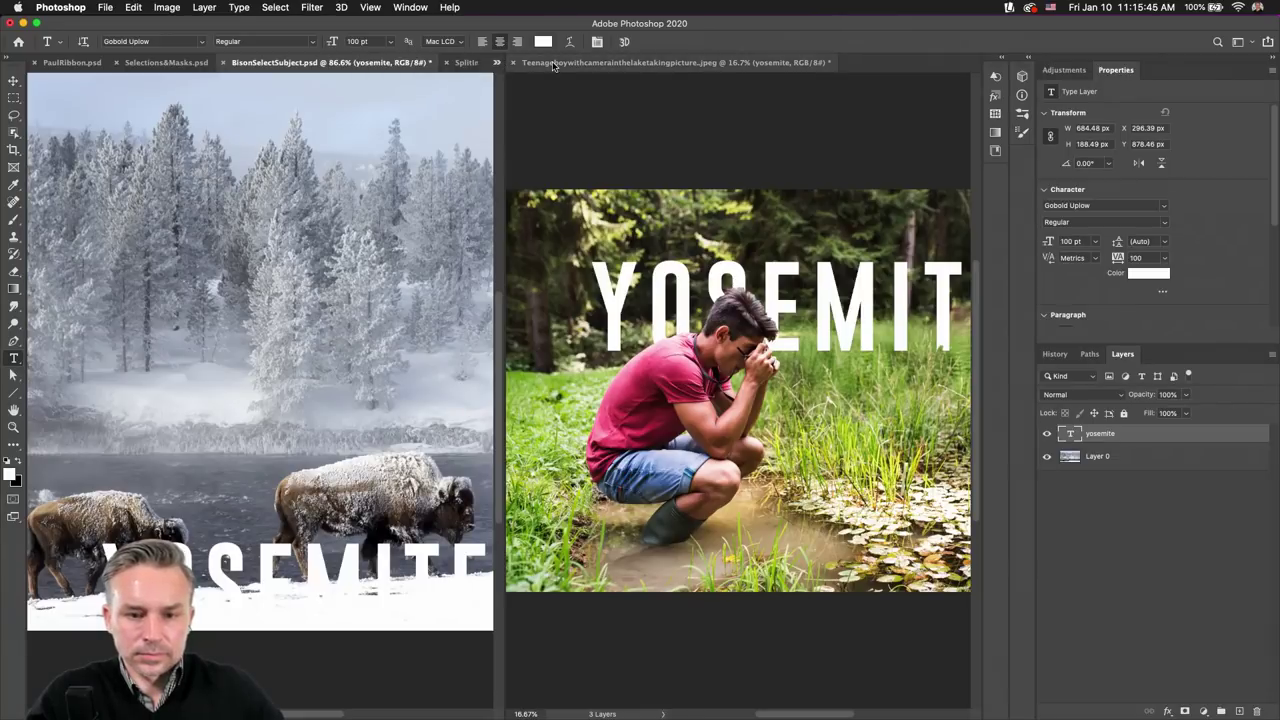
pyautogui.click(343, 63)
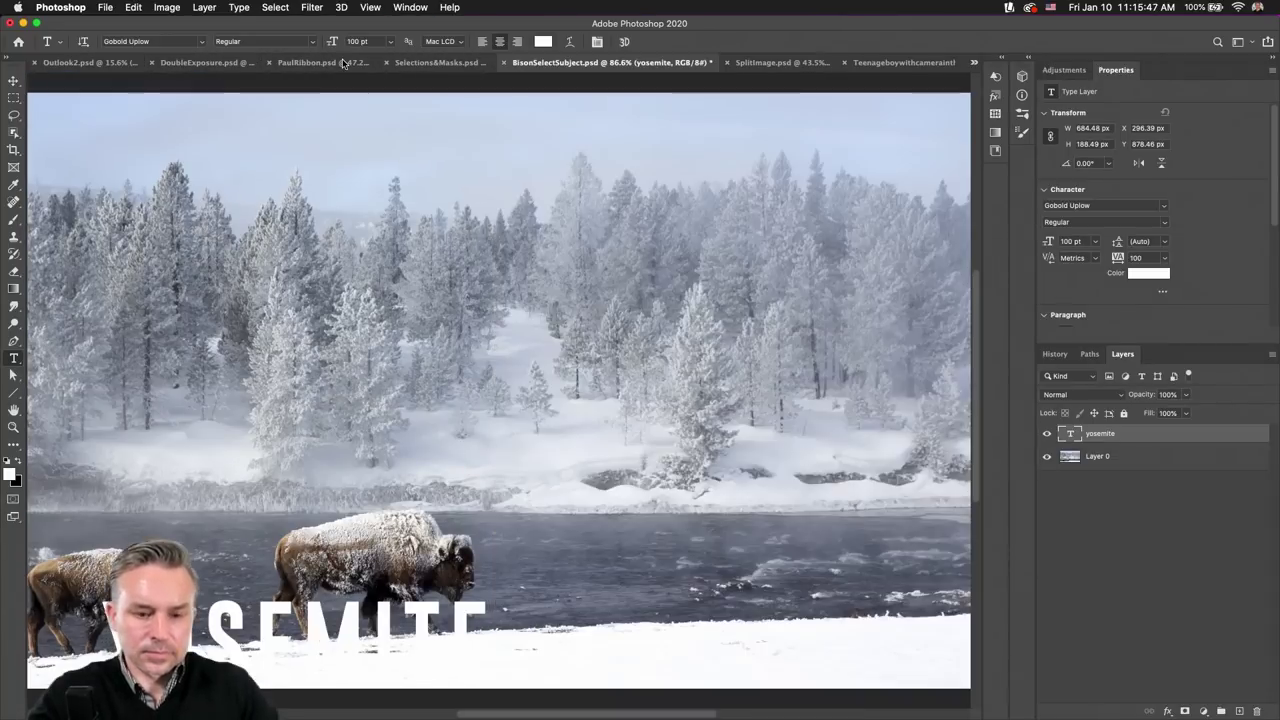
# - Move the "yosemite" text over the river and enlarge it to about 1532 px wide, overlapping the bison
pyautogui.click(13, 82)
pyautogui.moveTo(148, 470); pyautogui.dragTo(126, 295)
pyautogui.press('super+t')
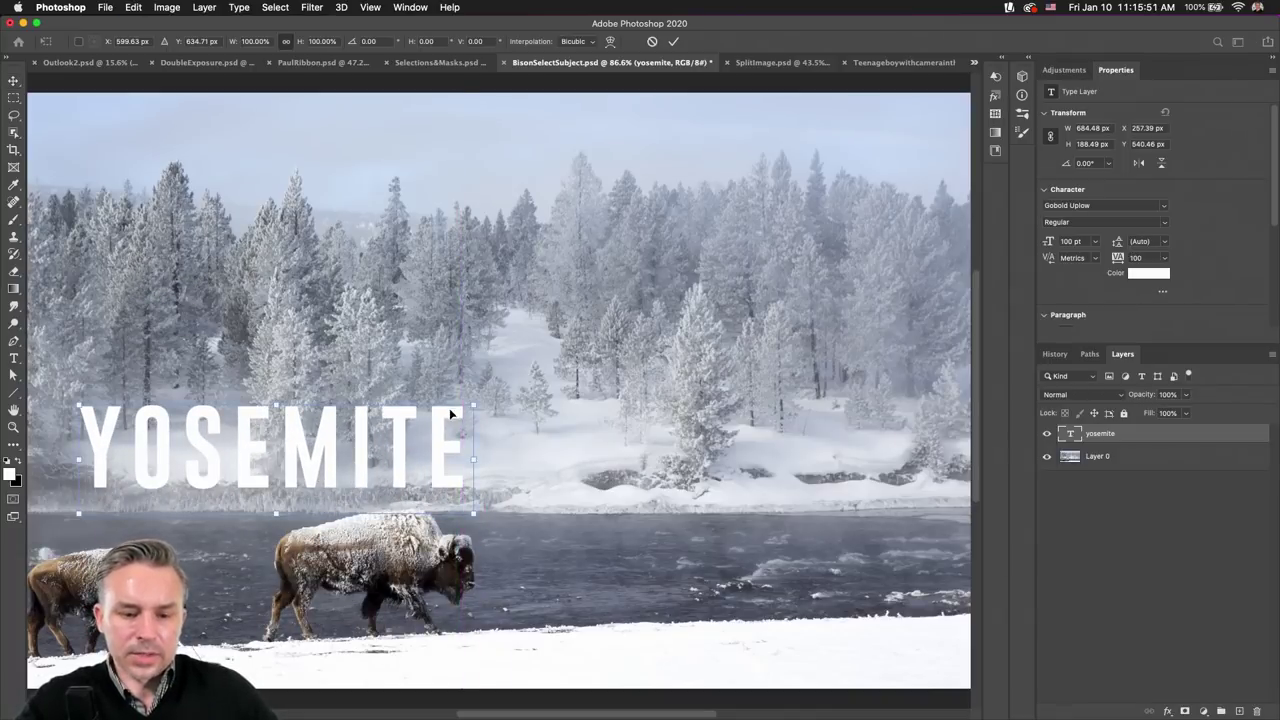
pyautogui.moveTo(465, 405); pyautogui.dragTo(902, 287)
pyautogui.moveTo(421, 380); pyautogui.dragTo(365, 500)
pyautogui.moveTo(846, 409); pyautogui.dragTo(886, 390)
pyautogui.press('Return')
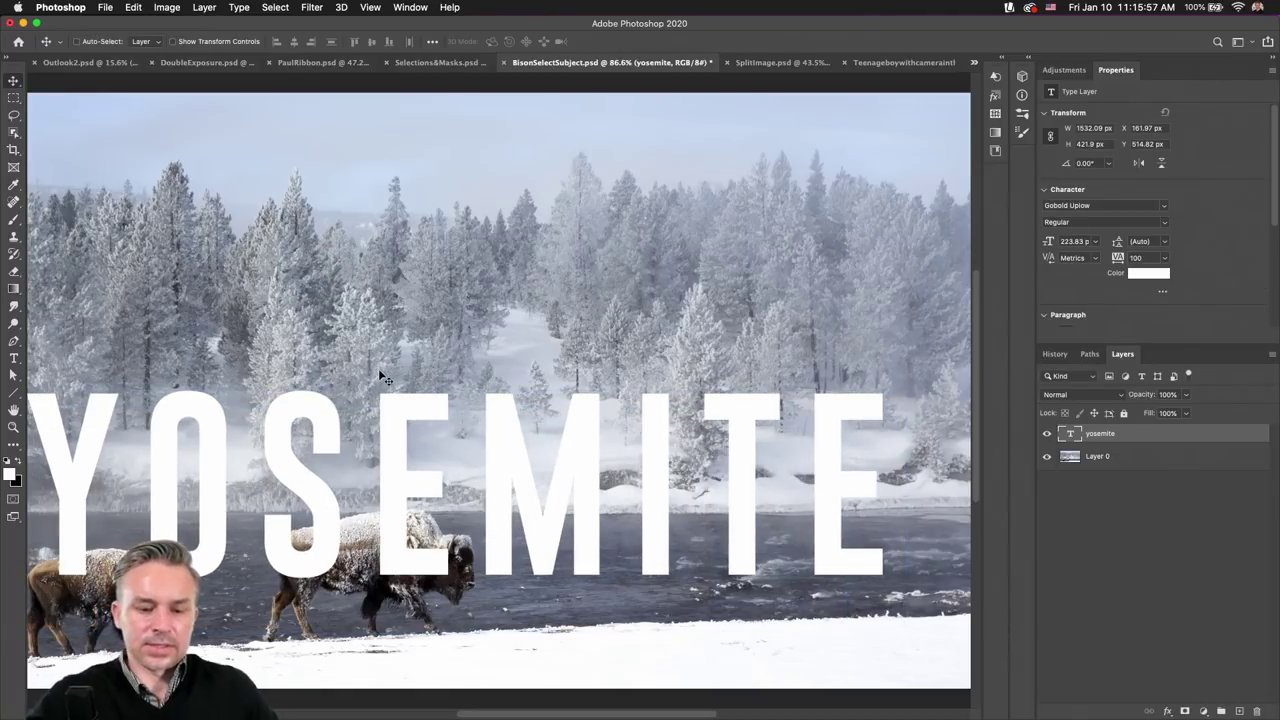
# - Duplicate the bison photo layer, place the copy above the "yosemite" text and remove its background
pyautogui.press('super+0')
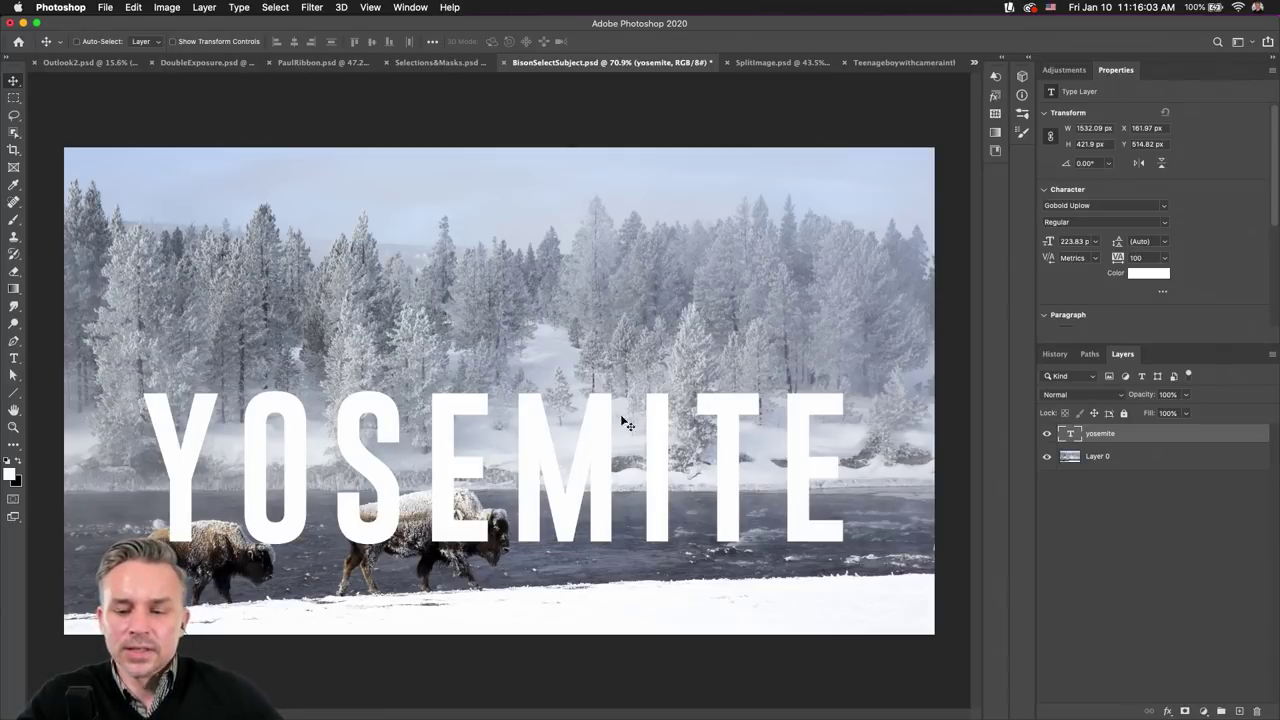
pyautogui.moveTo(1134, 461); pyautogui.dragTo(1221, 711)
pyautogui.moveTo(1112, 456)
pyautogui.mouseDown()
pyautogui.moveTo(1122, 462)
pyautogui.moveTo(1098, 436)
pyautogui.mouseUp()
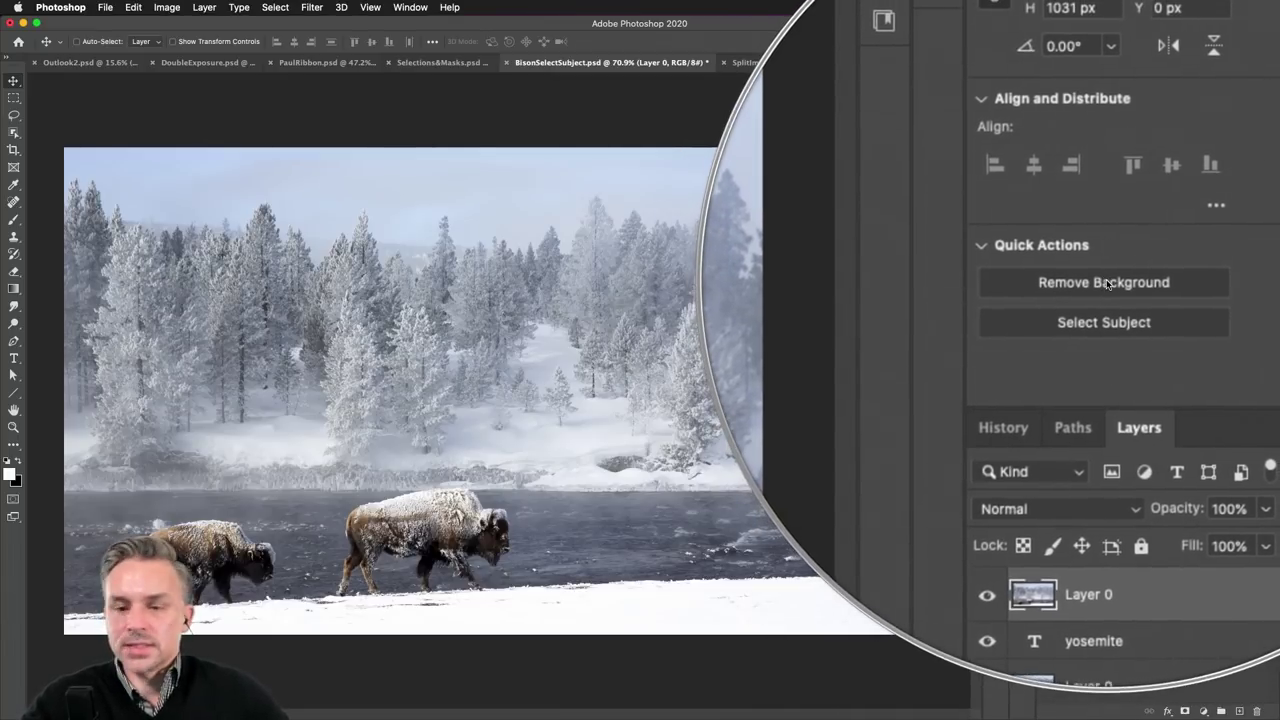
pyautogui.click(1107, 284)
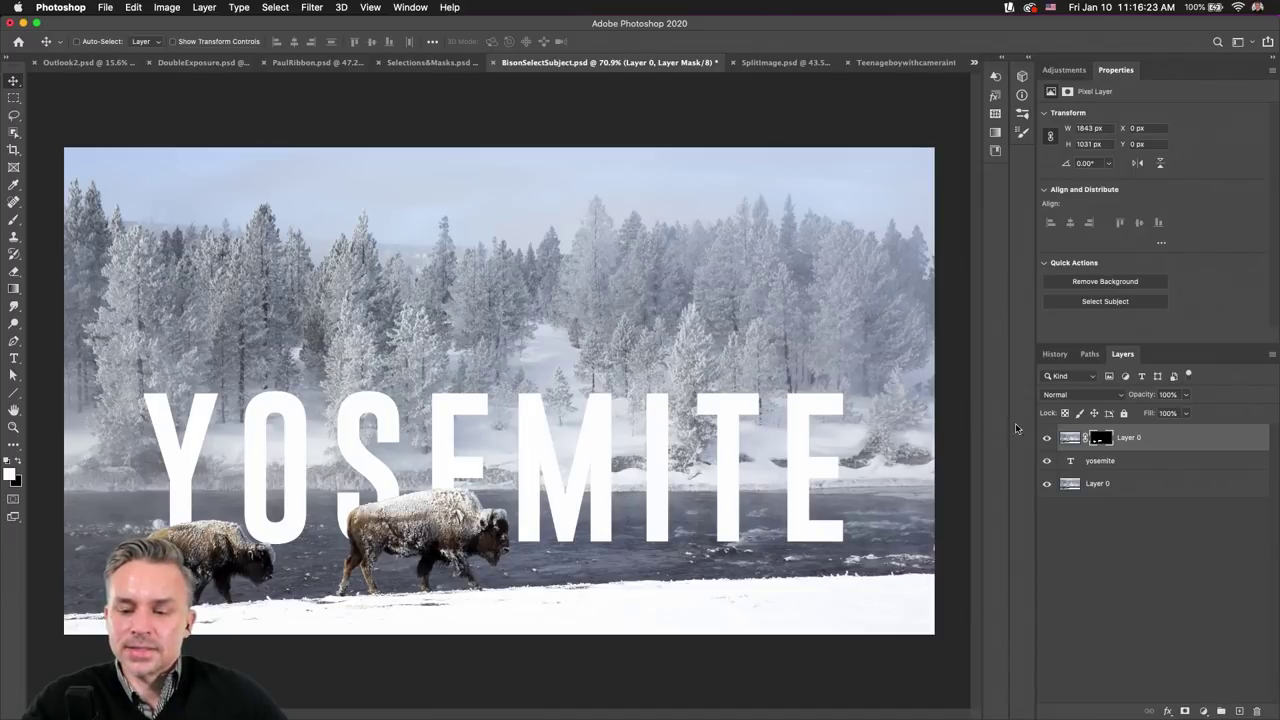
pyautogui.press('super+2')
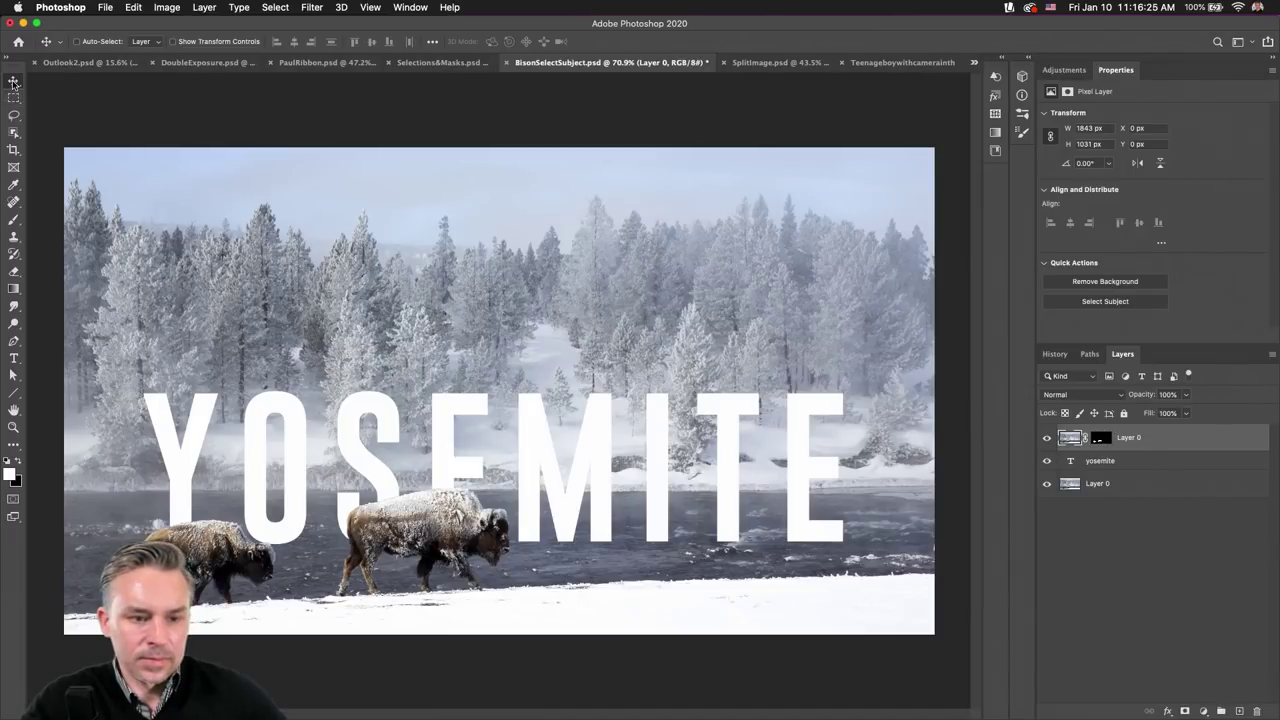
# - Delete the masked bison layer to compare the composite without it, and undo the deletion
pyautogui.click(1048, 485)
pyautogui.click(1048, 485)
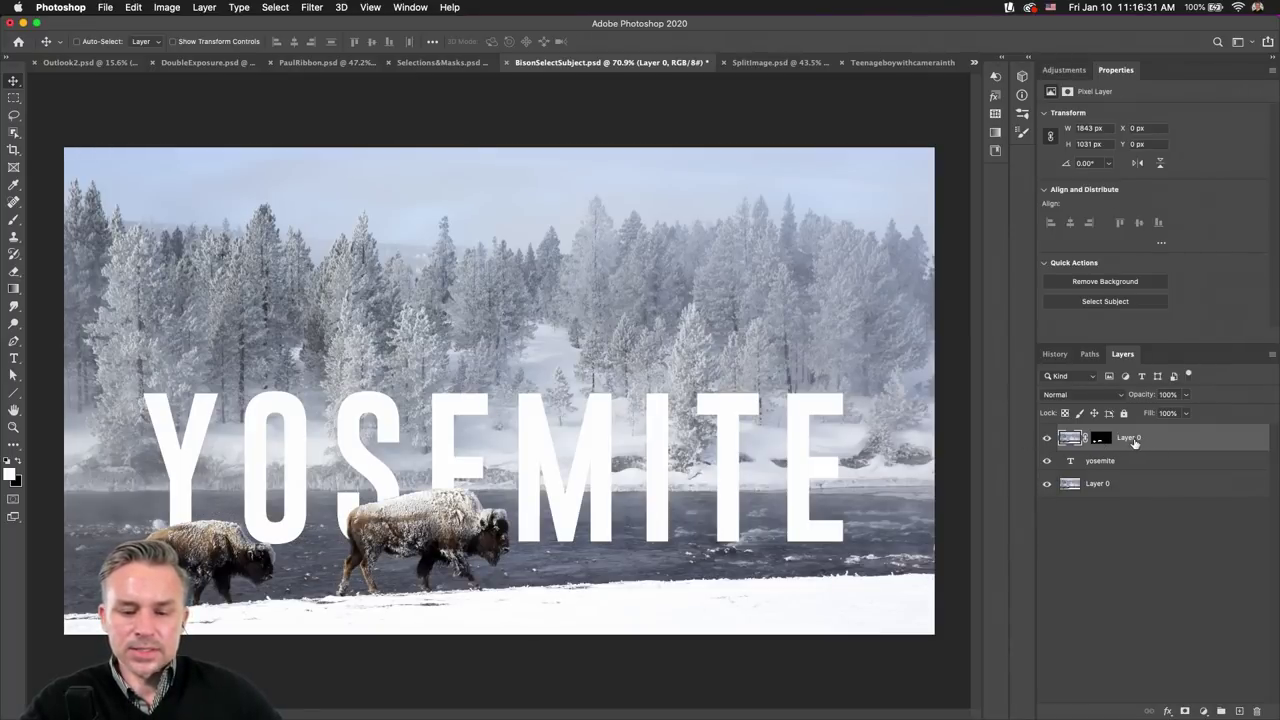
pyautogui.moveTo(1087, 446); pyautogui.dragTo(1257, 711)
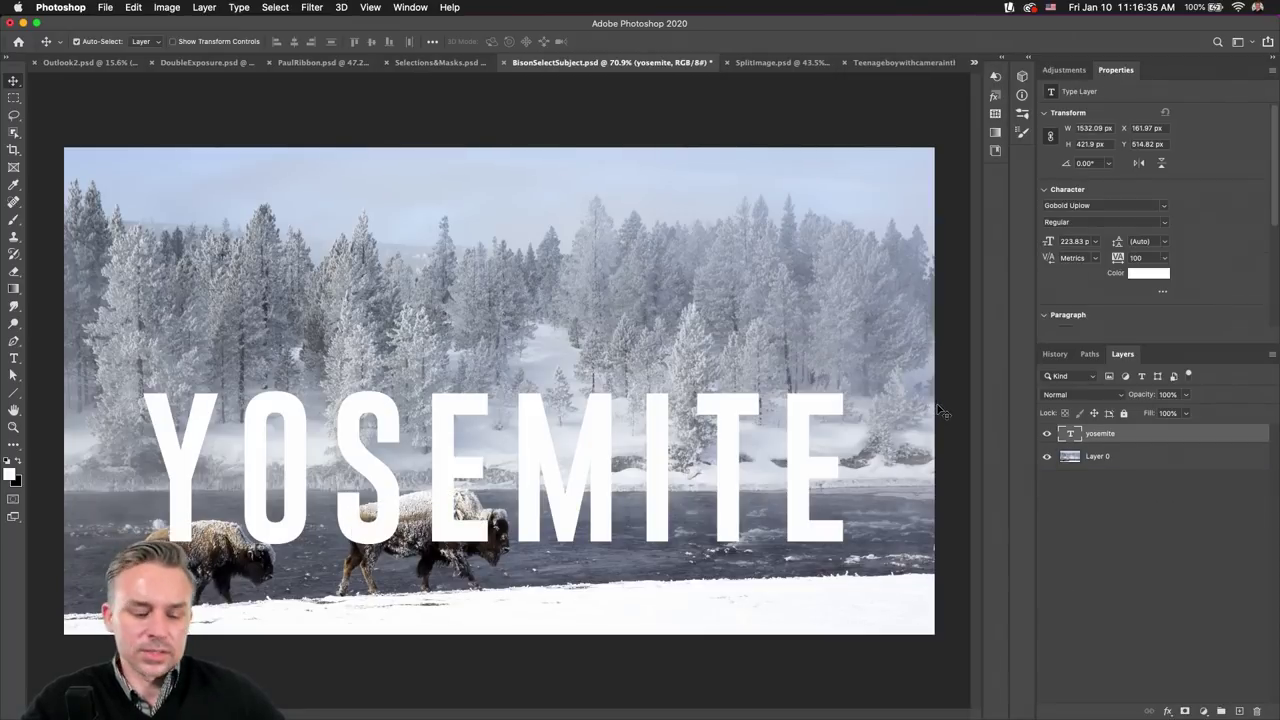
pyautogui.press('super+z')
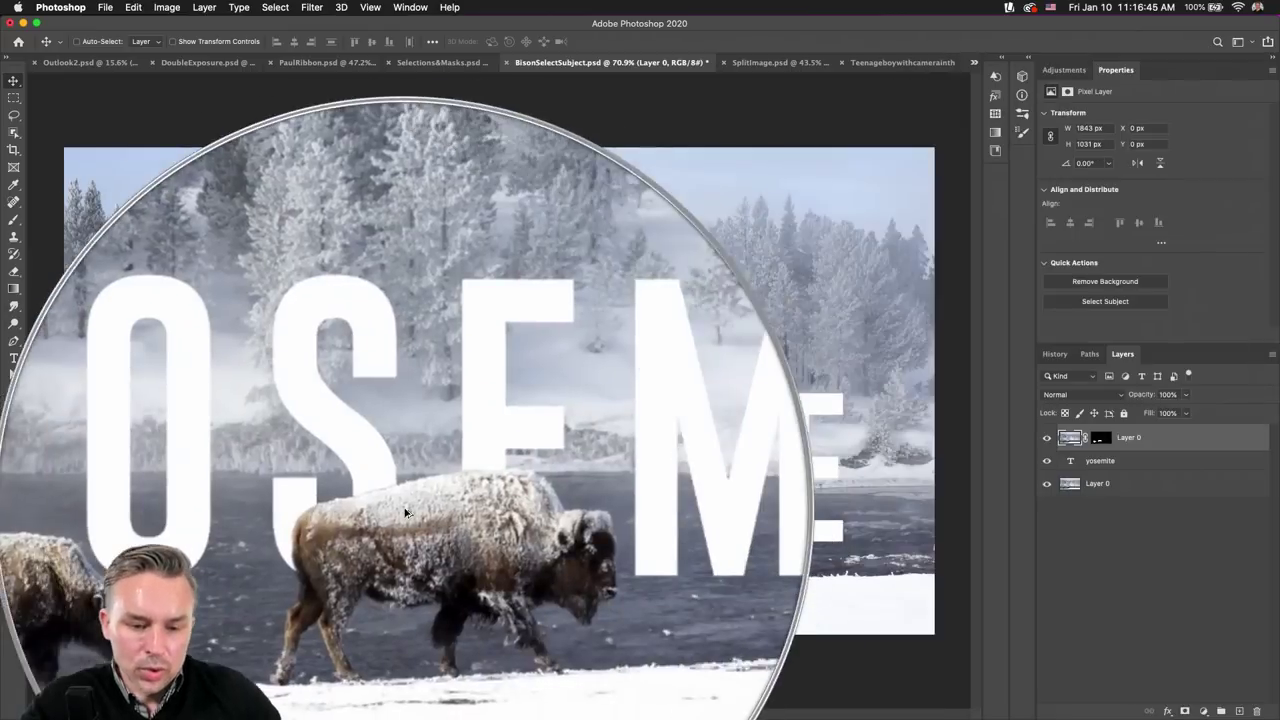
# - Refine the top layer's mask along the bison's back in Select and Mask with a size 10 brush, outputting to a new layer with layer mask
pyautogui.scroll(10, 383, 509)
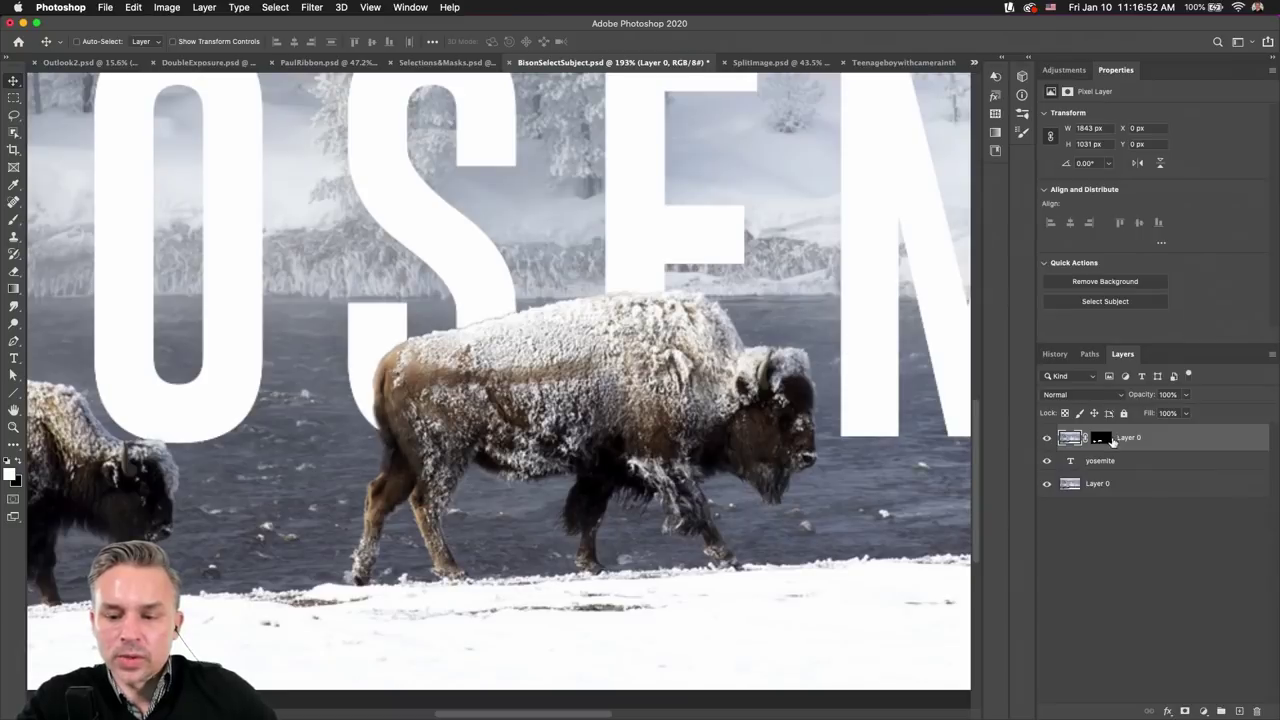
pyautogui.click(1101, 440)
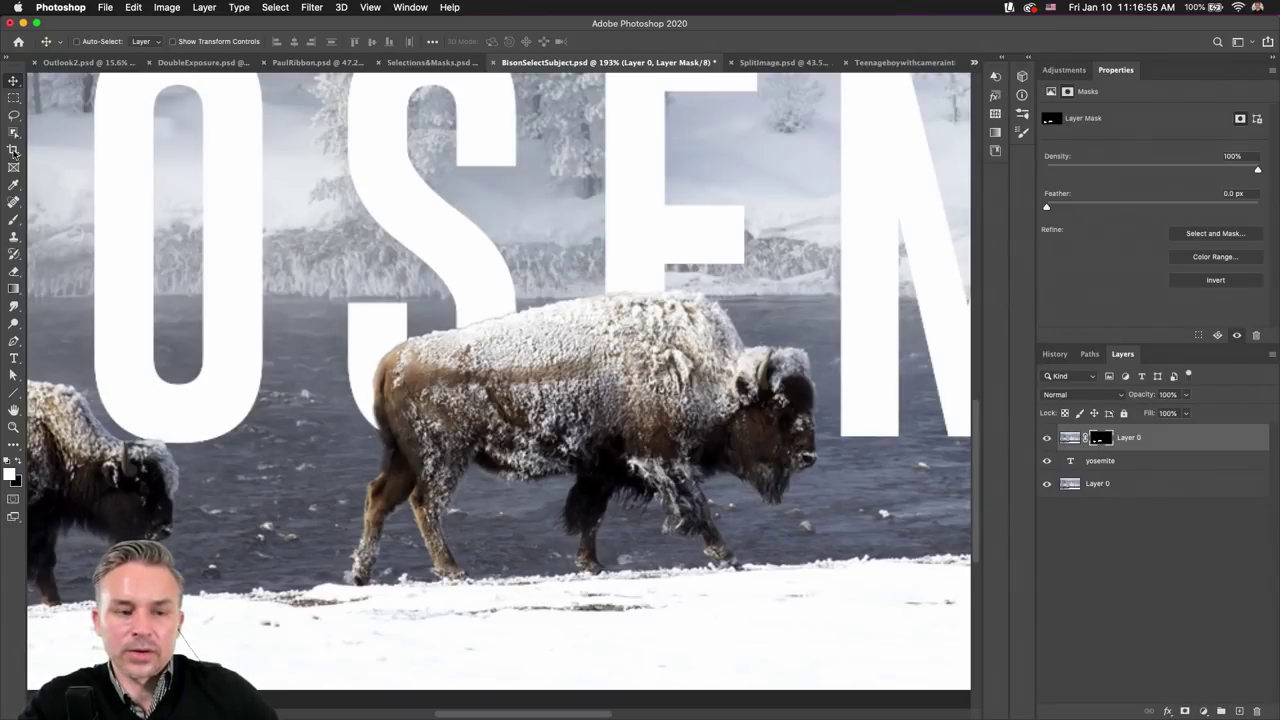
pyautogui.click(1216, 234)
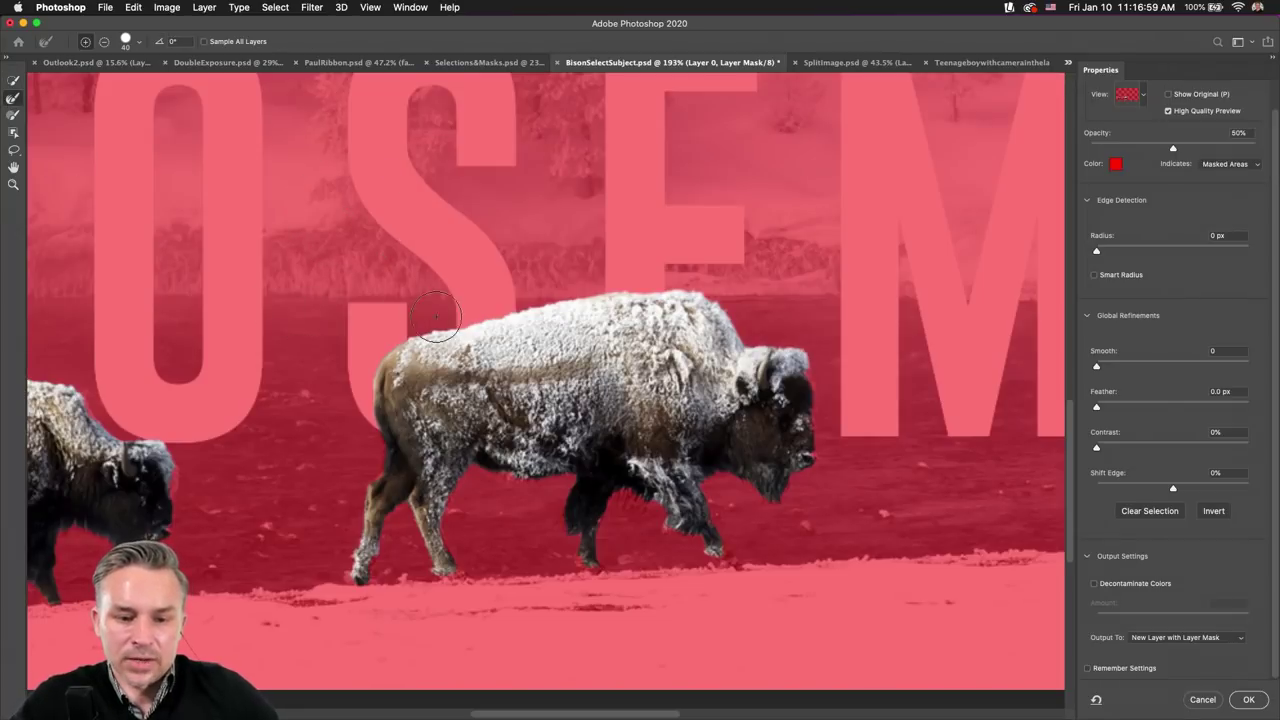
pyautogui.press('[')
pyautogui.press('[')
pyautogui.press('[')
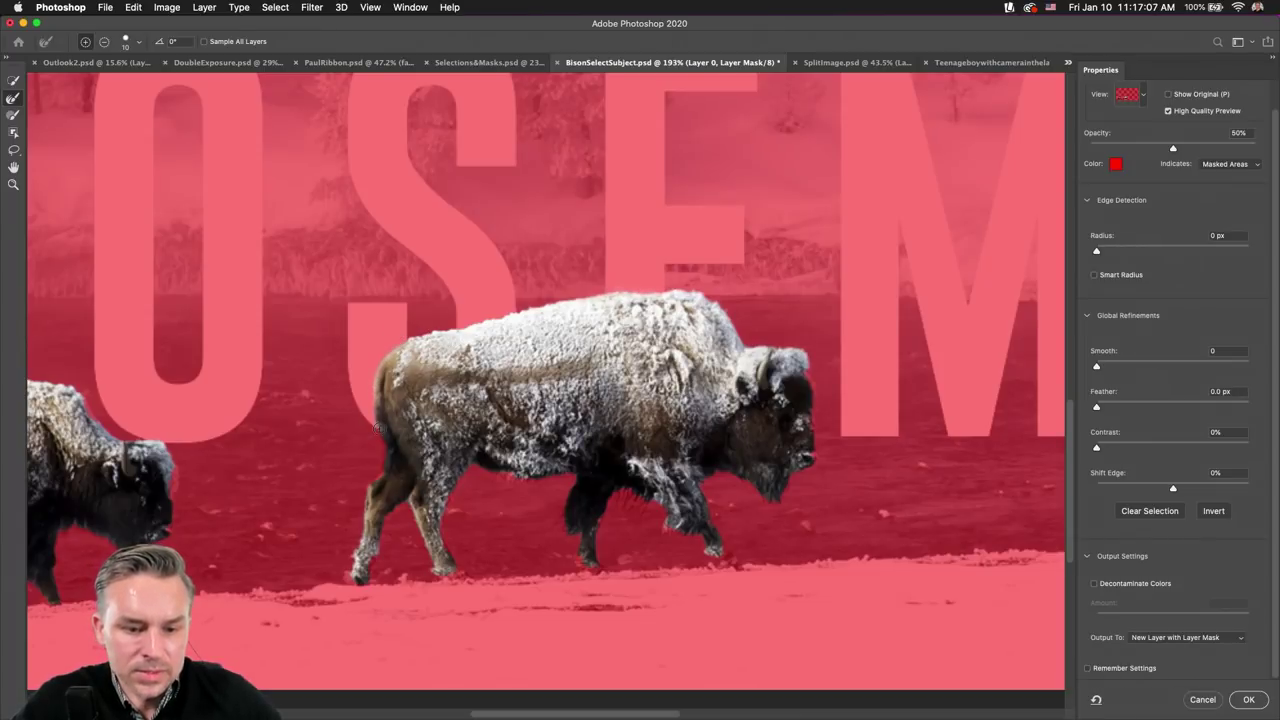
pyautogui.click(1248, 700)
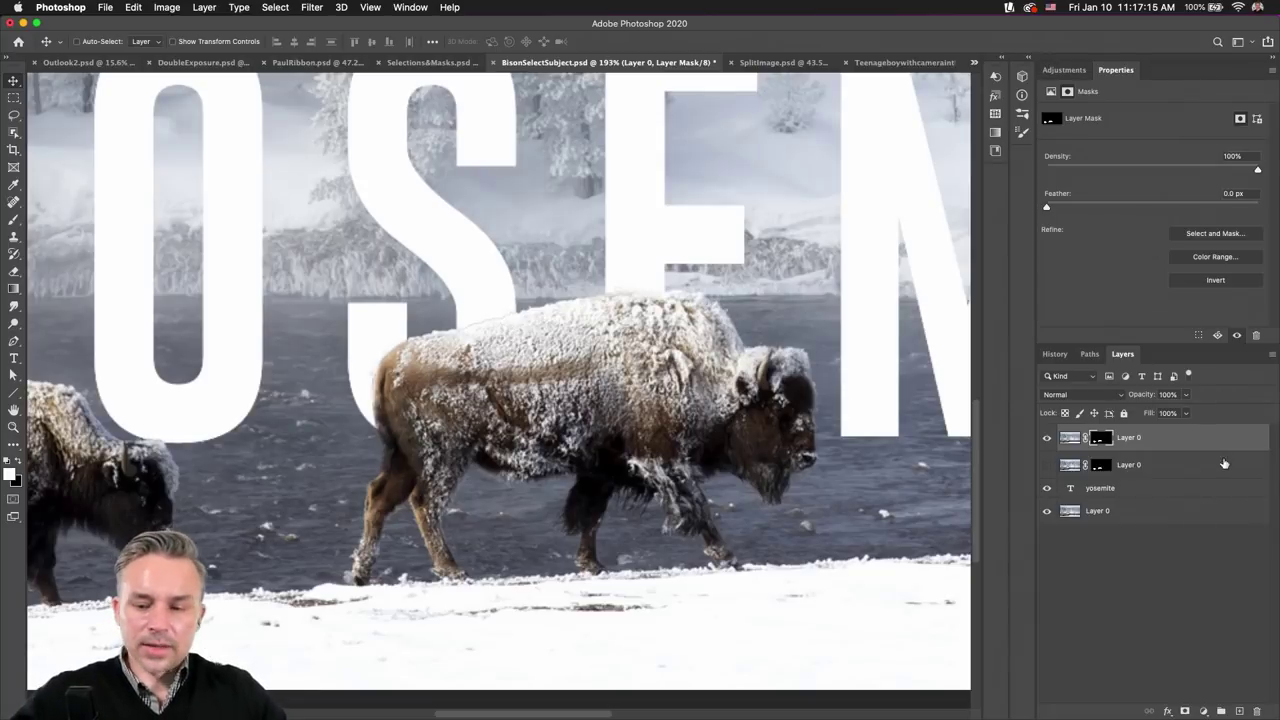
# - Load the refined mask as a selection, hide both masked layers and the "yosemite" text, and make the base photo layer active
pyautogui.keyDown('super'); pyautogui.click(1102, 441); pyautogui.keyUp('super')
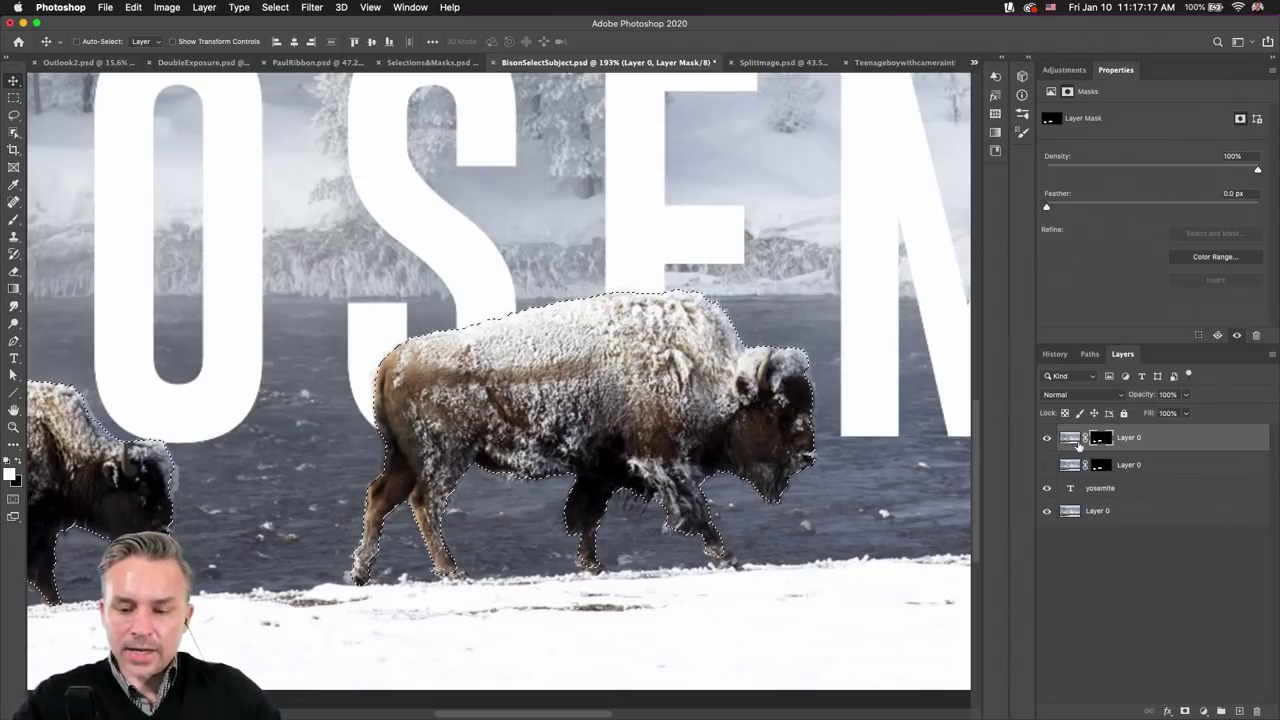
pyautogui.rightClick(1102, 438)
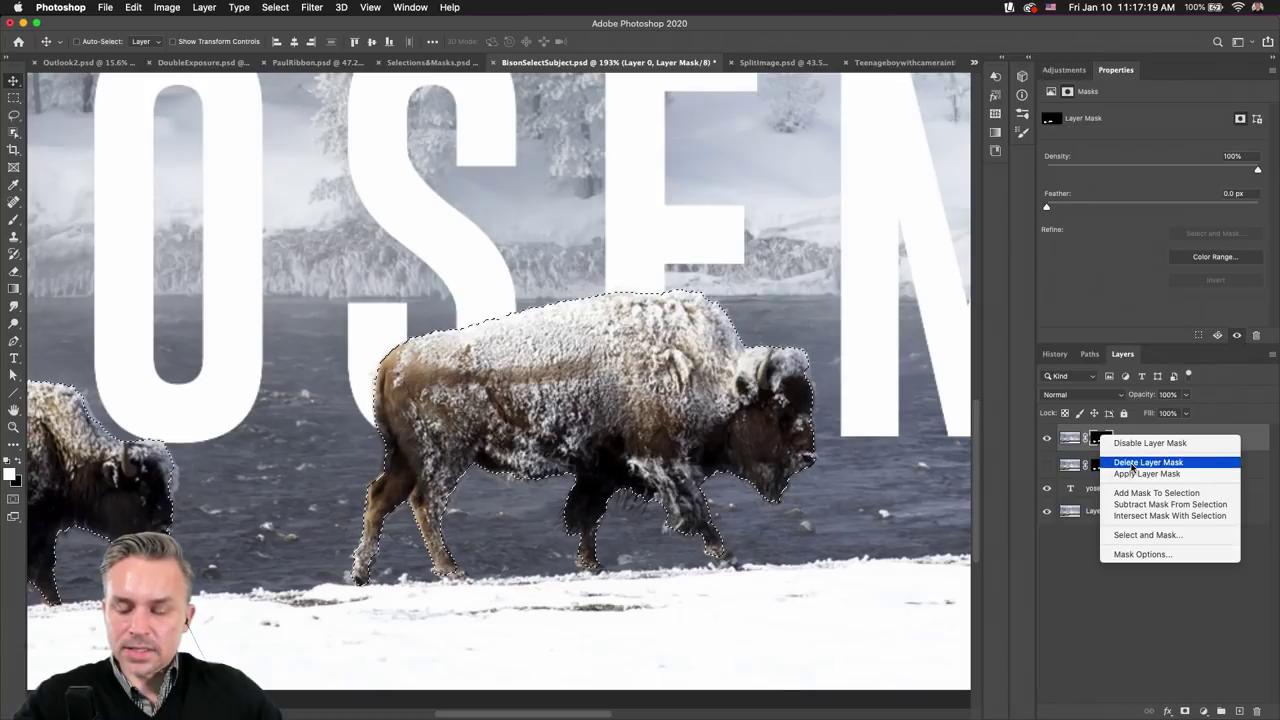
pyautogui.click(1047, 438)
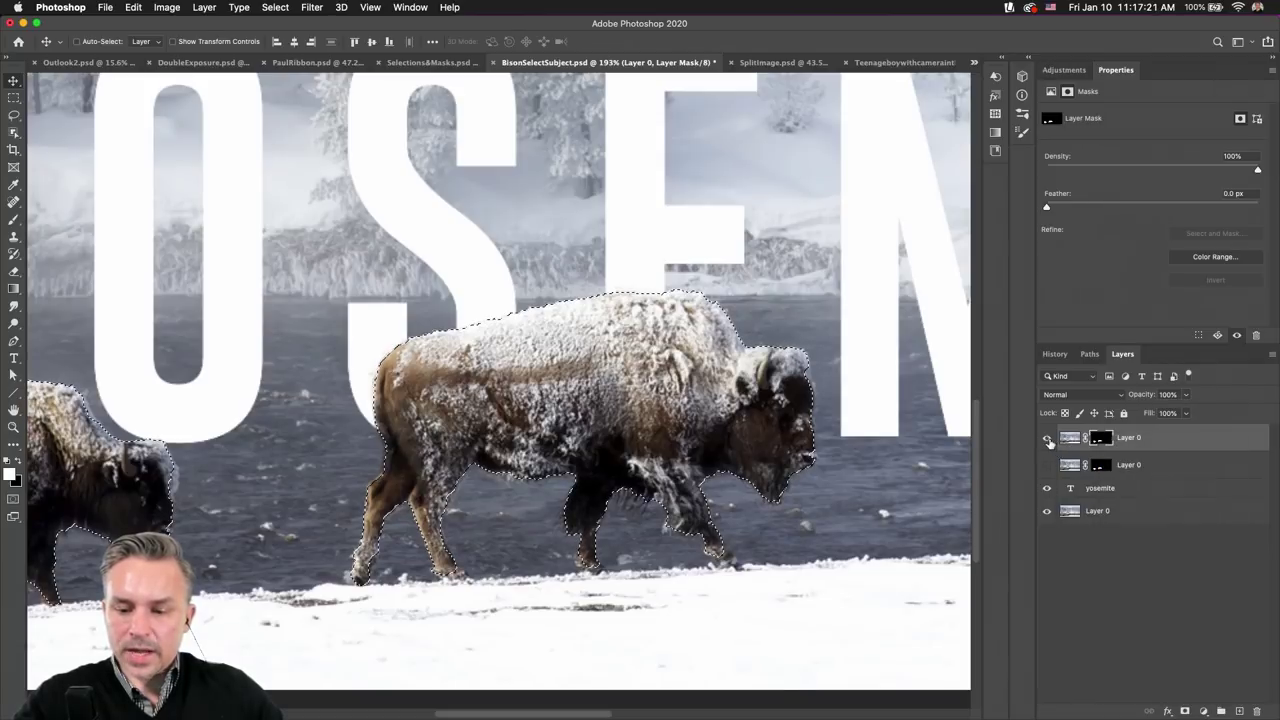
pyautogui.click(1090, 512)
pyautogui.click(1047, 488)
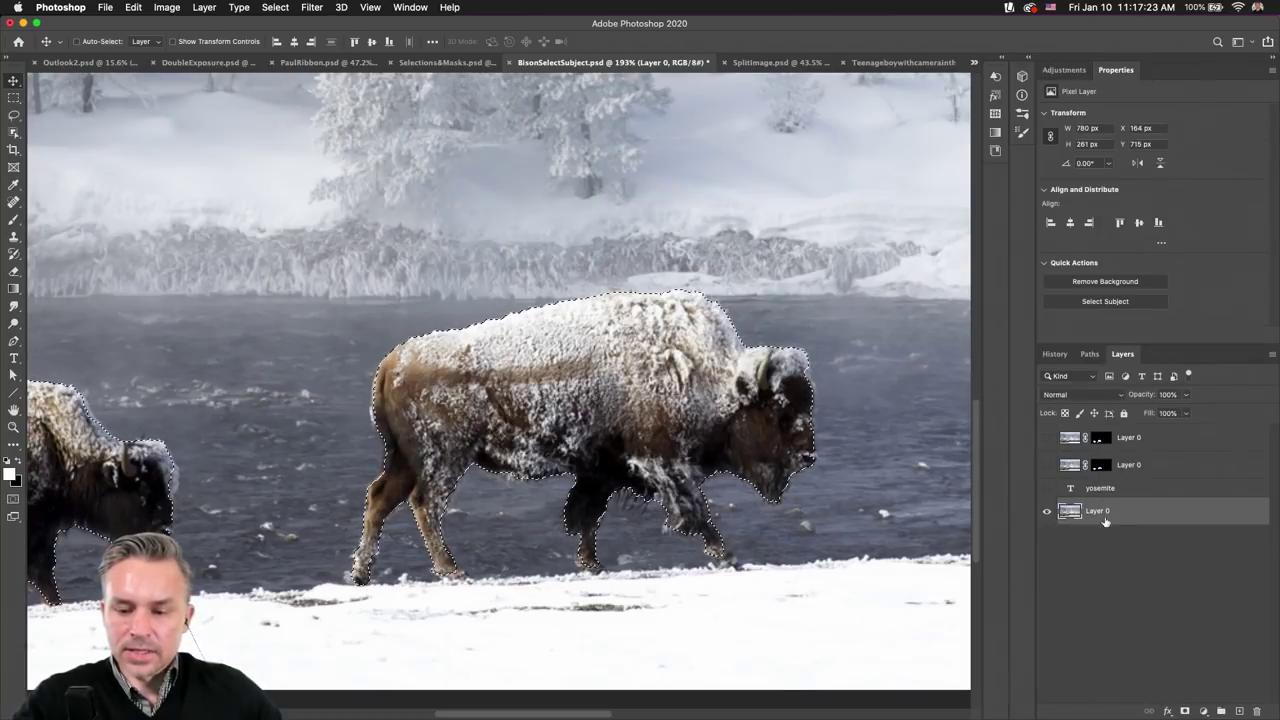
pyautogui.moveTo(1125, 514); pyautogui.dragTo(1130, 511)
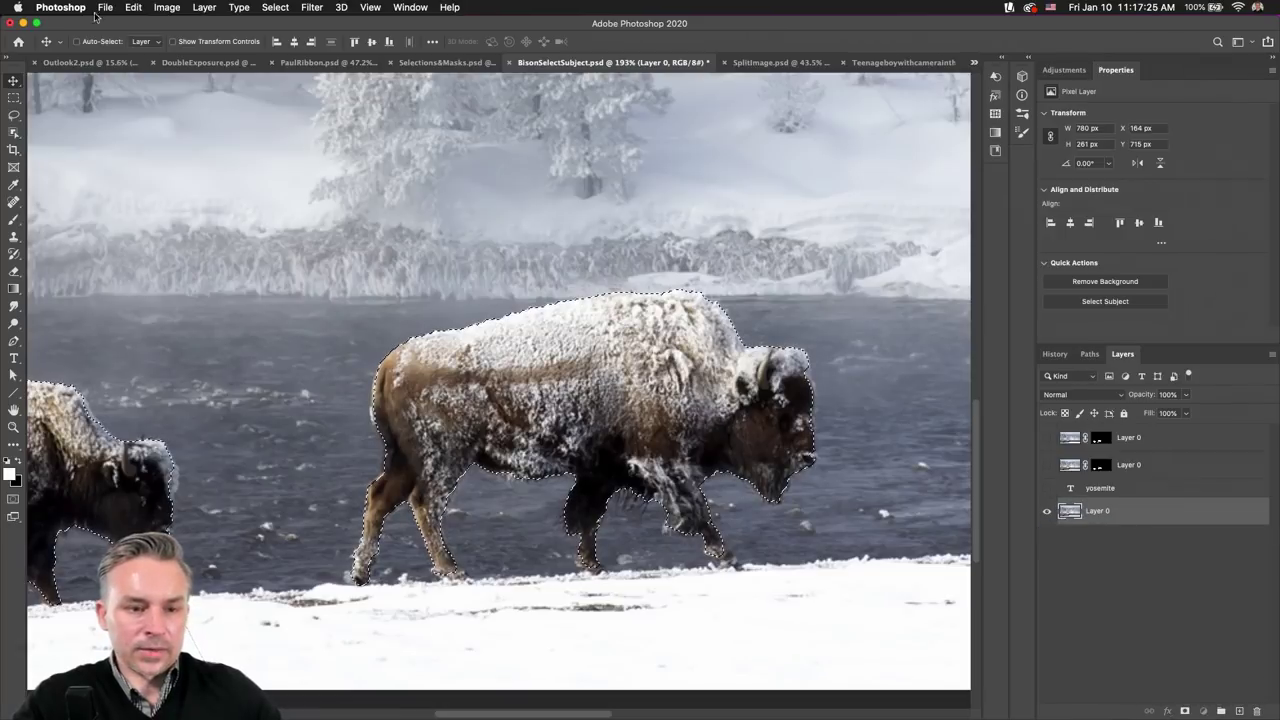
# - Save the bison selection as a new channel named "Buffalo" in BisonSelectSubject.psd
pyautogui.click(265, 7)
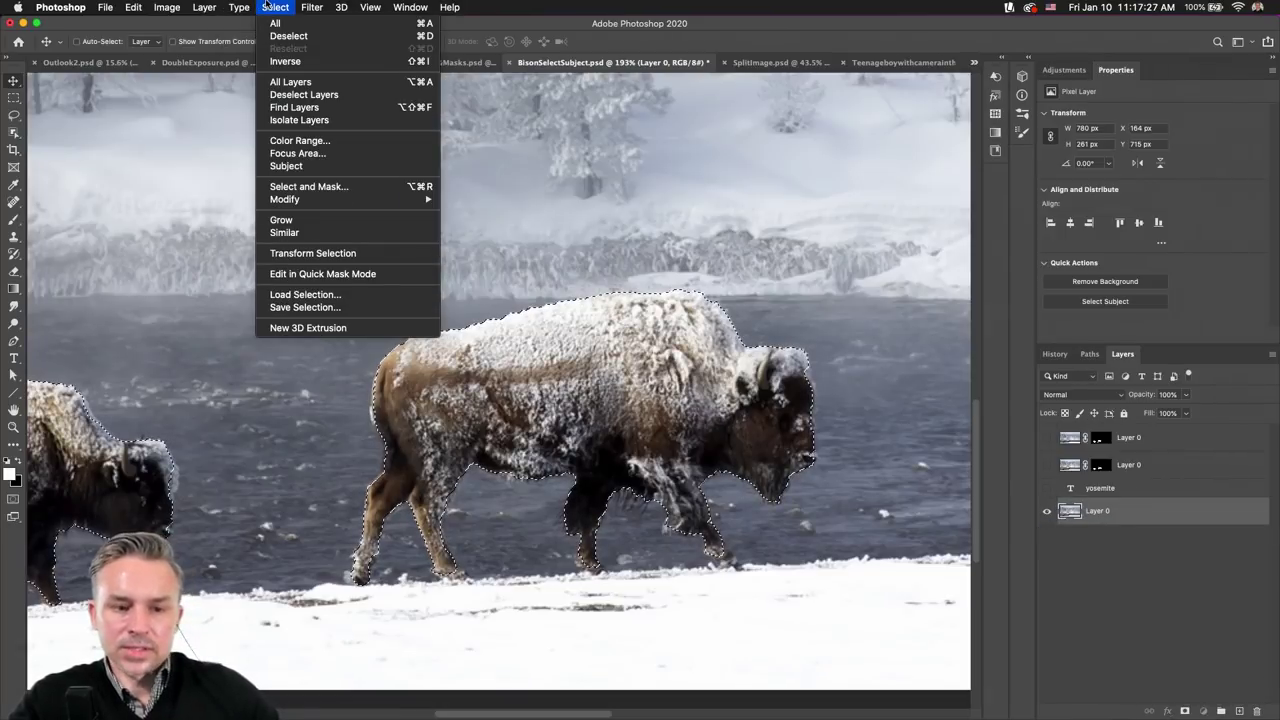
pyautogui.click(268, 6)
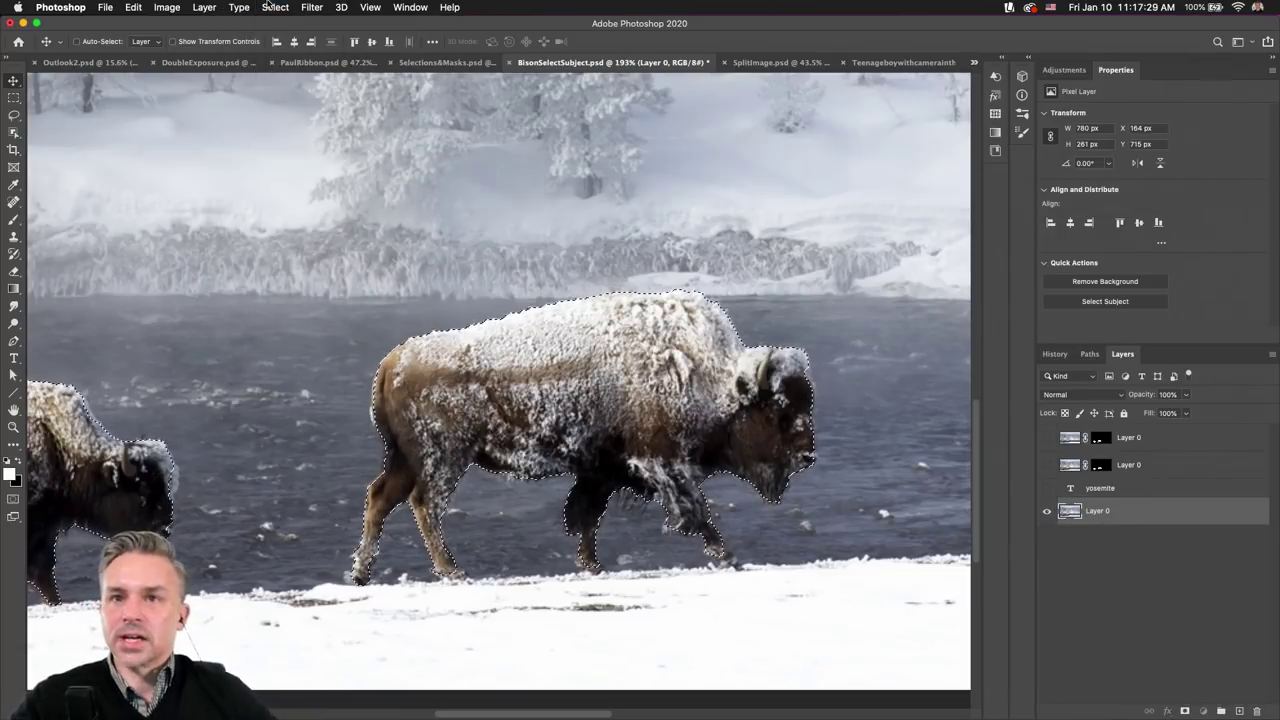
pyautogui.scroll(5, 474, 214)
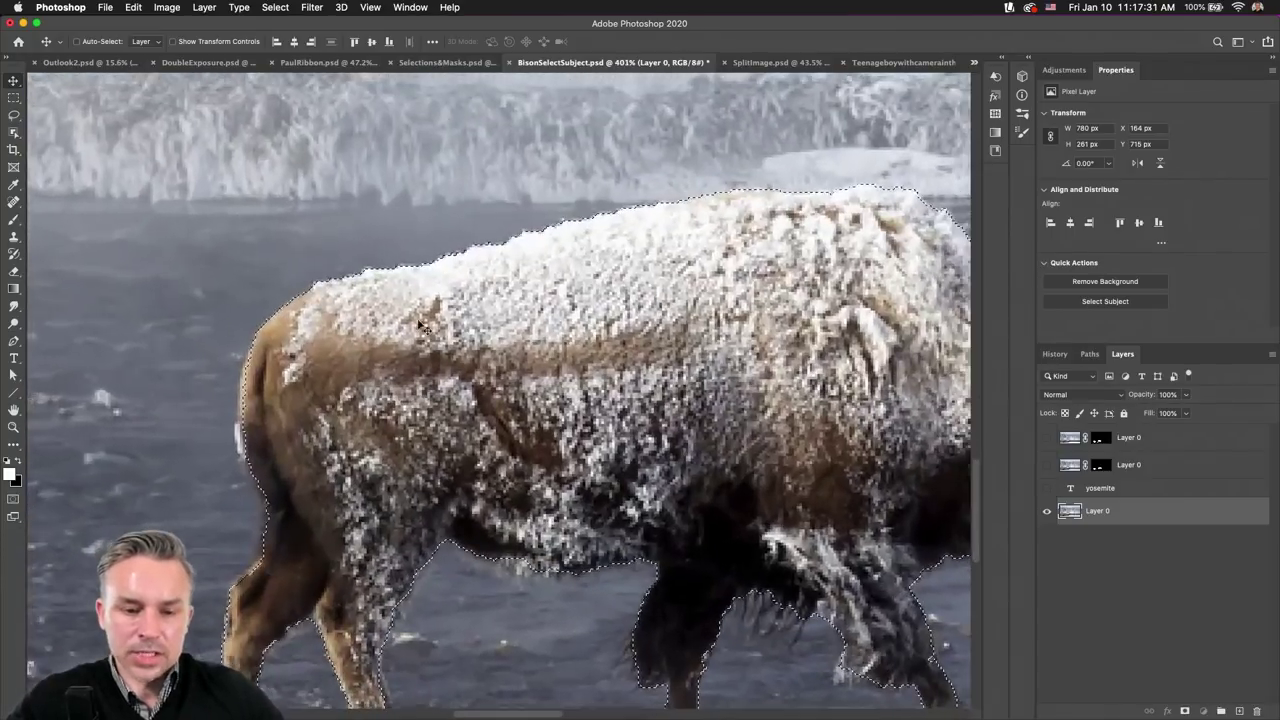
pyautogui.click(275, 7)
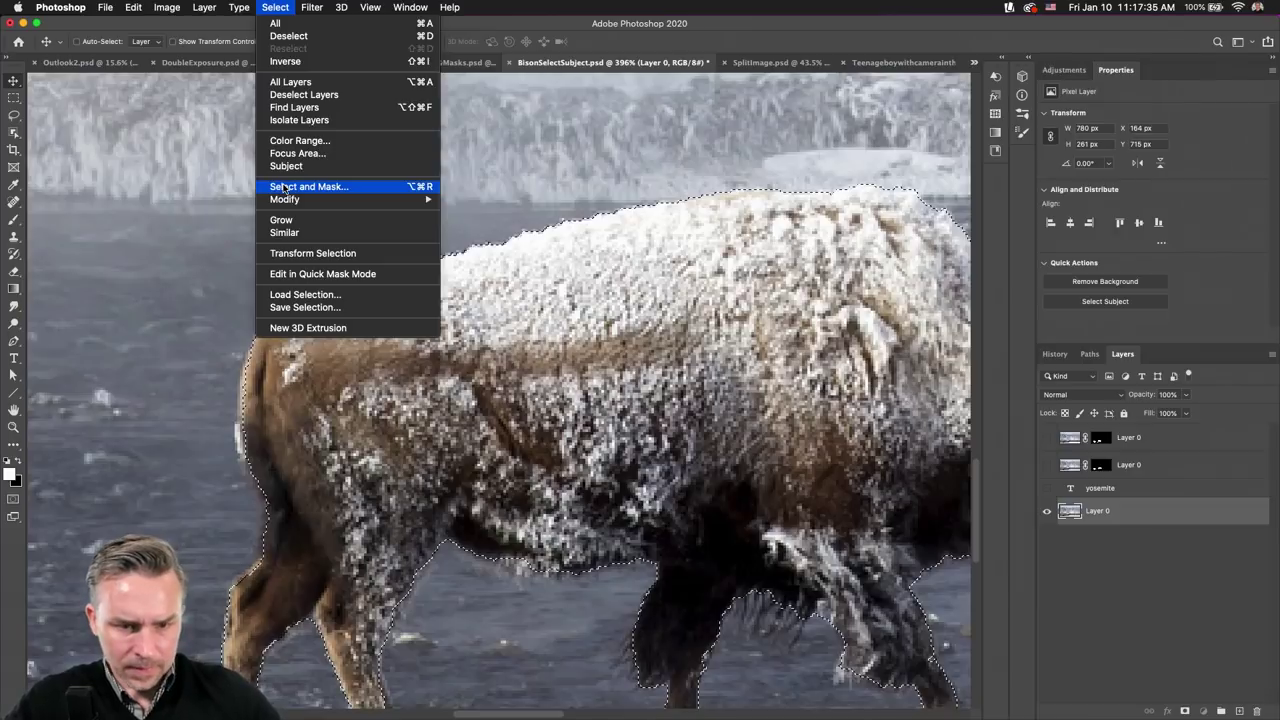
pyautogui.click(318, 308)
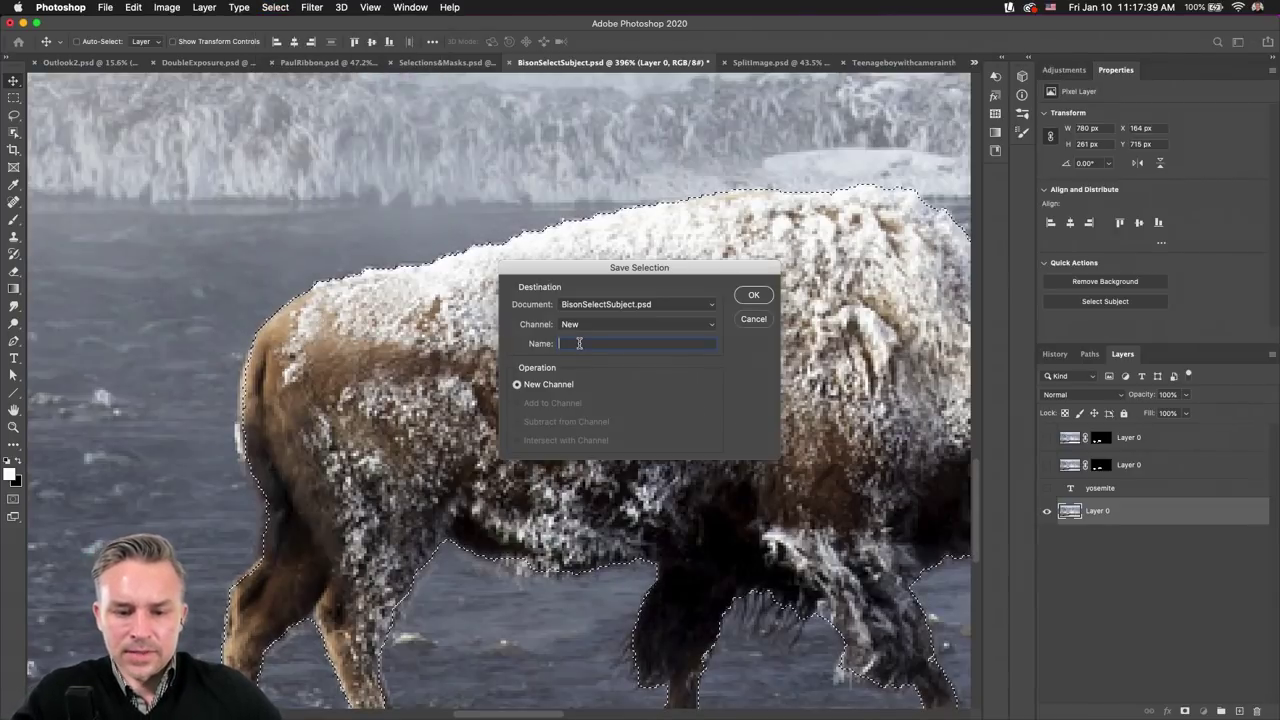
pyautogui.write('Buffalo')
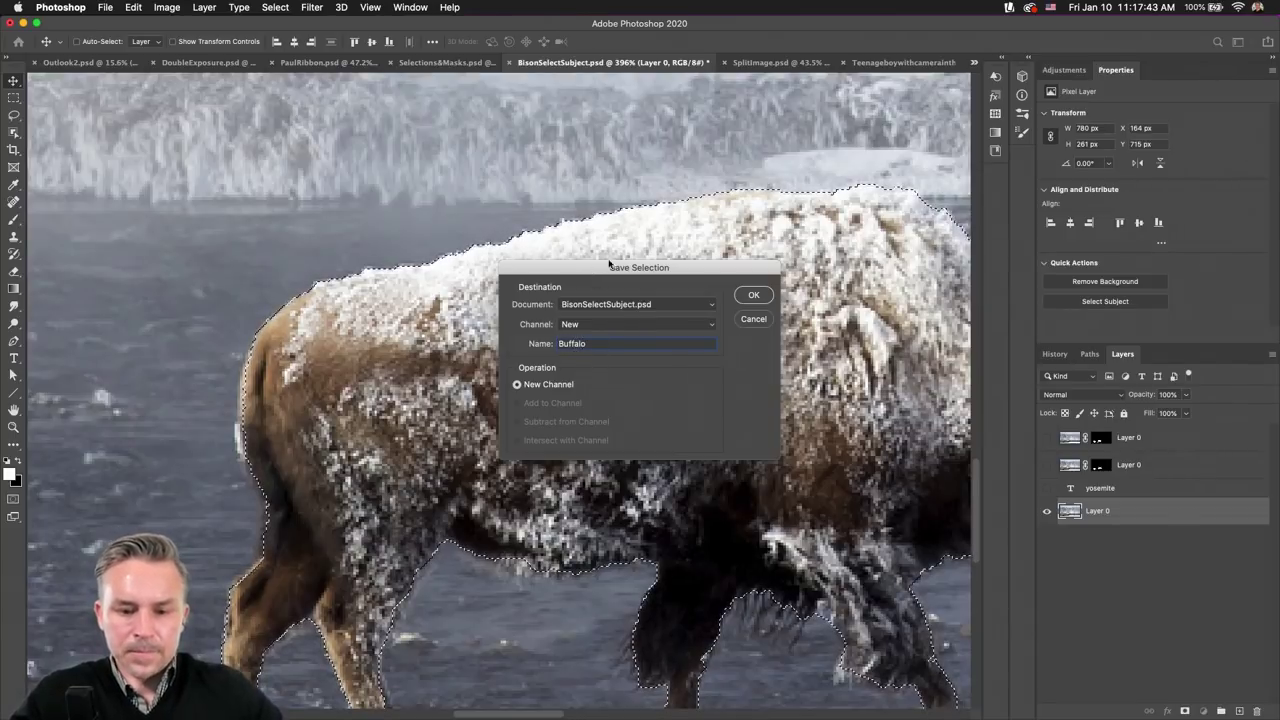
pyautogui.click(755, 294)
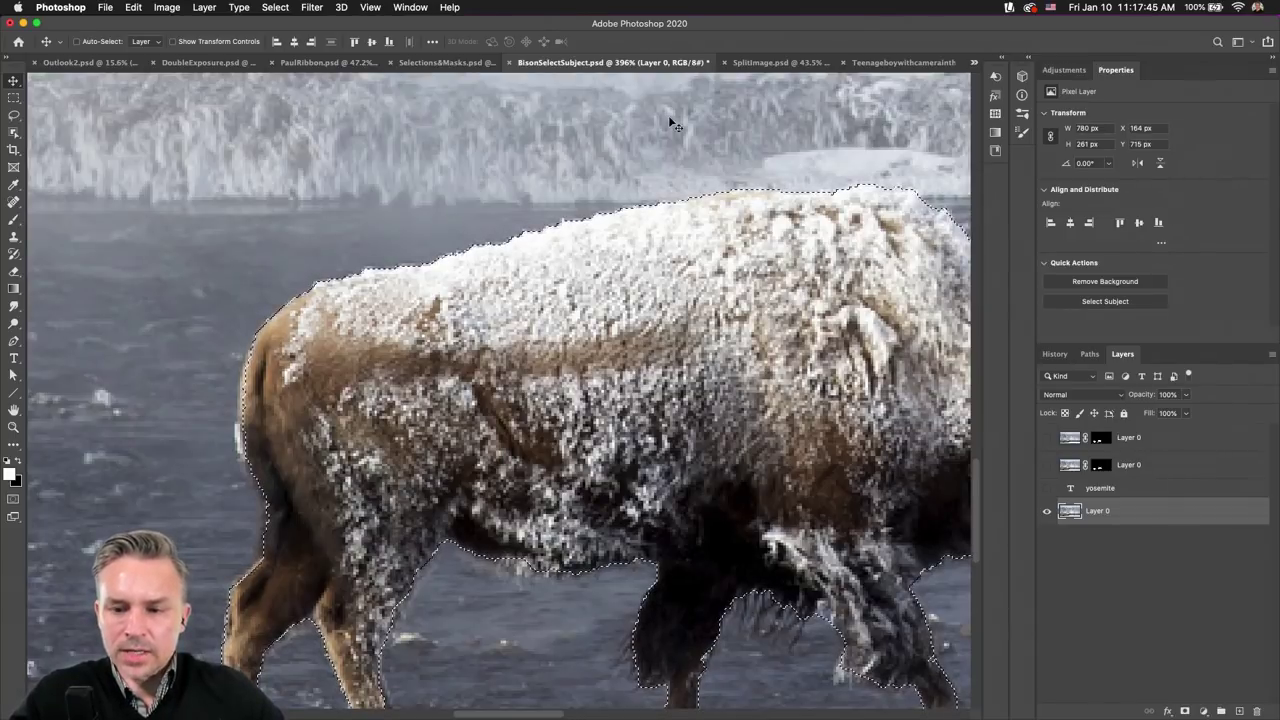
# - Display the document's channels and enlarge the list enough to include the "Buffalo" channel
pyautogui.click(412, 8)
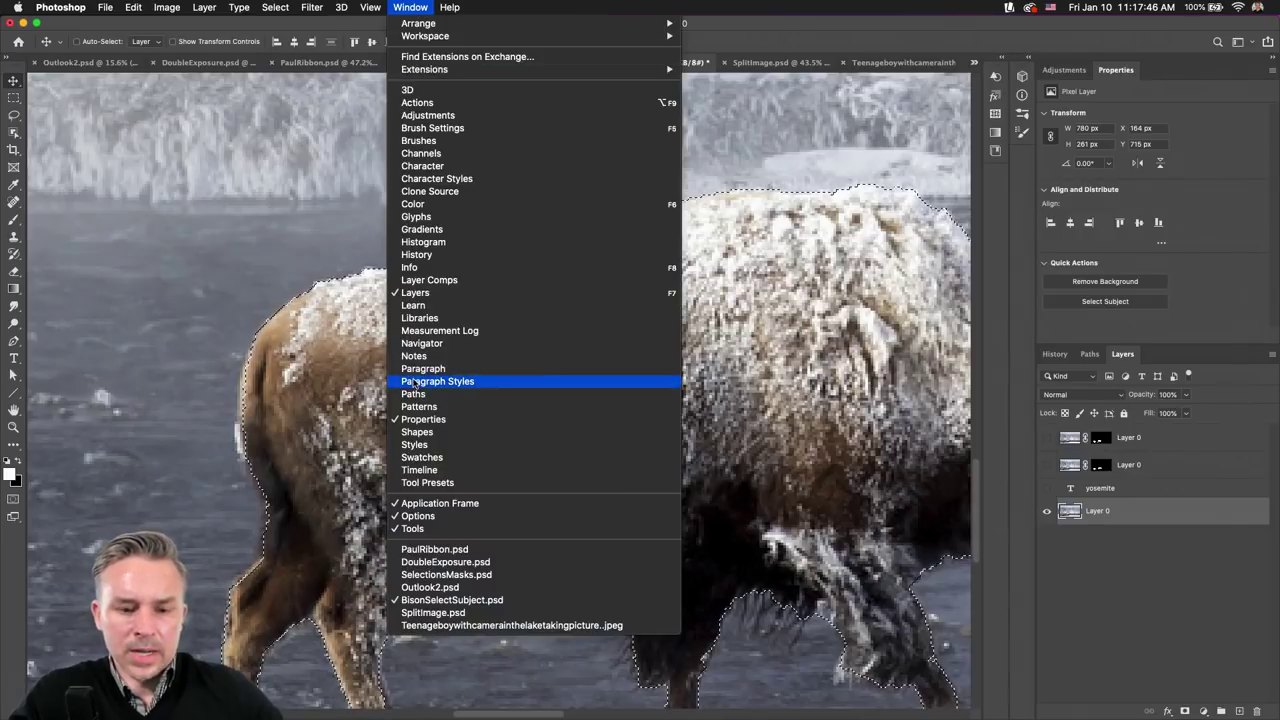
pyautogui.click(512, 154)
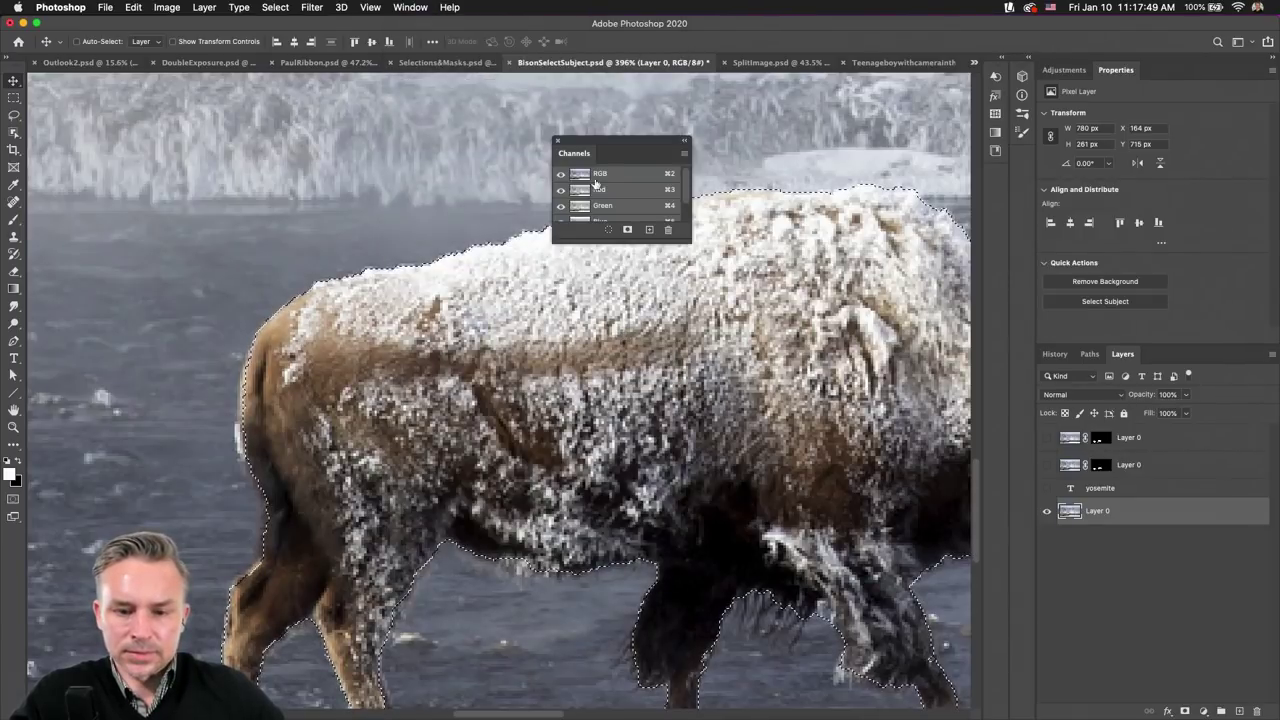
pyautogui.moveTo(595, 236); pyautogui.dragTo(595, 330)
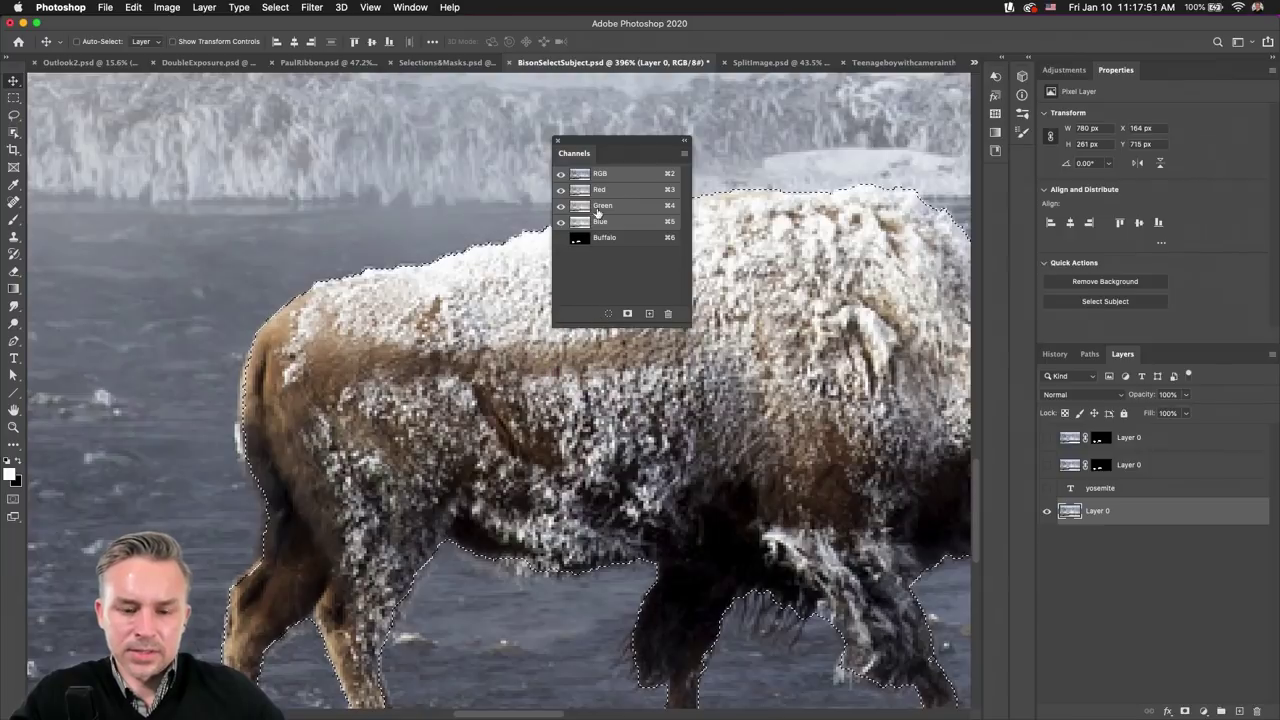
pyautogui.moveTo(600, 149); pyautogui.dragTo(734, 160)
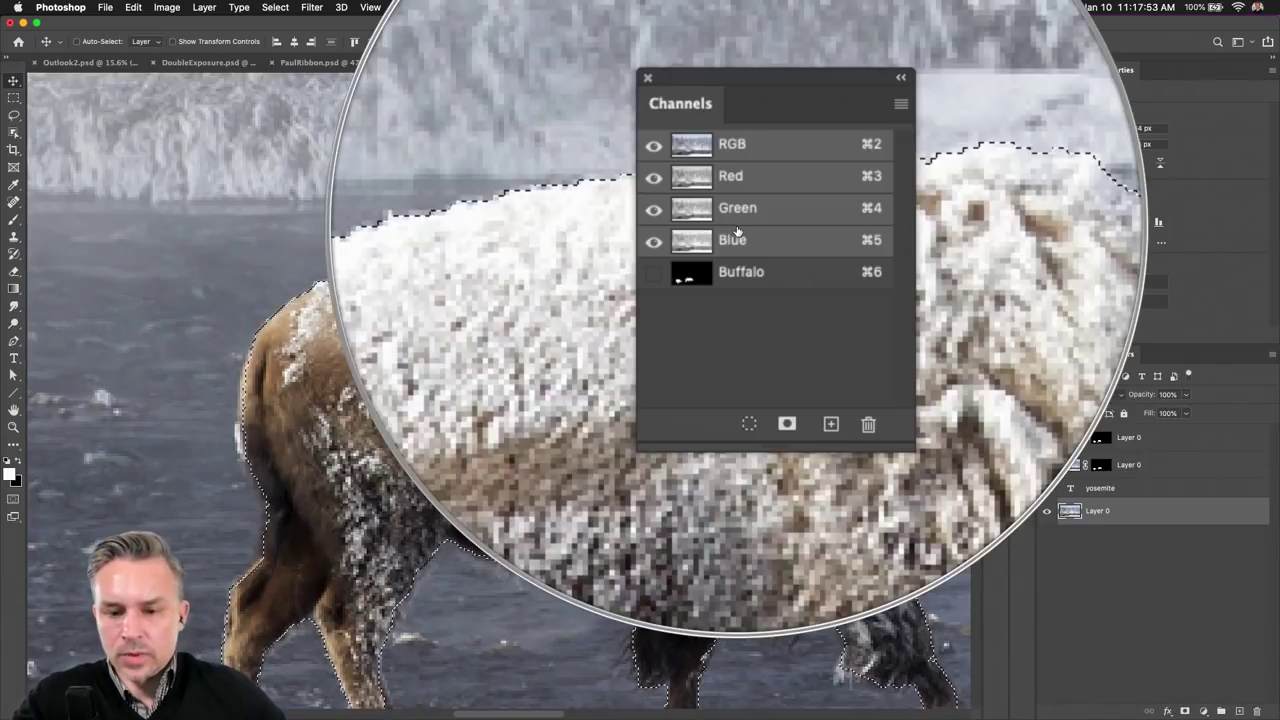
# - Deselect the bison, make the "yosemite" text layer active and move the floating channel list clear of the bison
pyautogui.press('super+d')
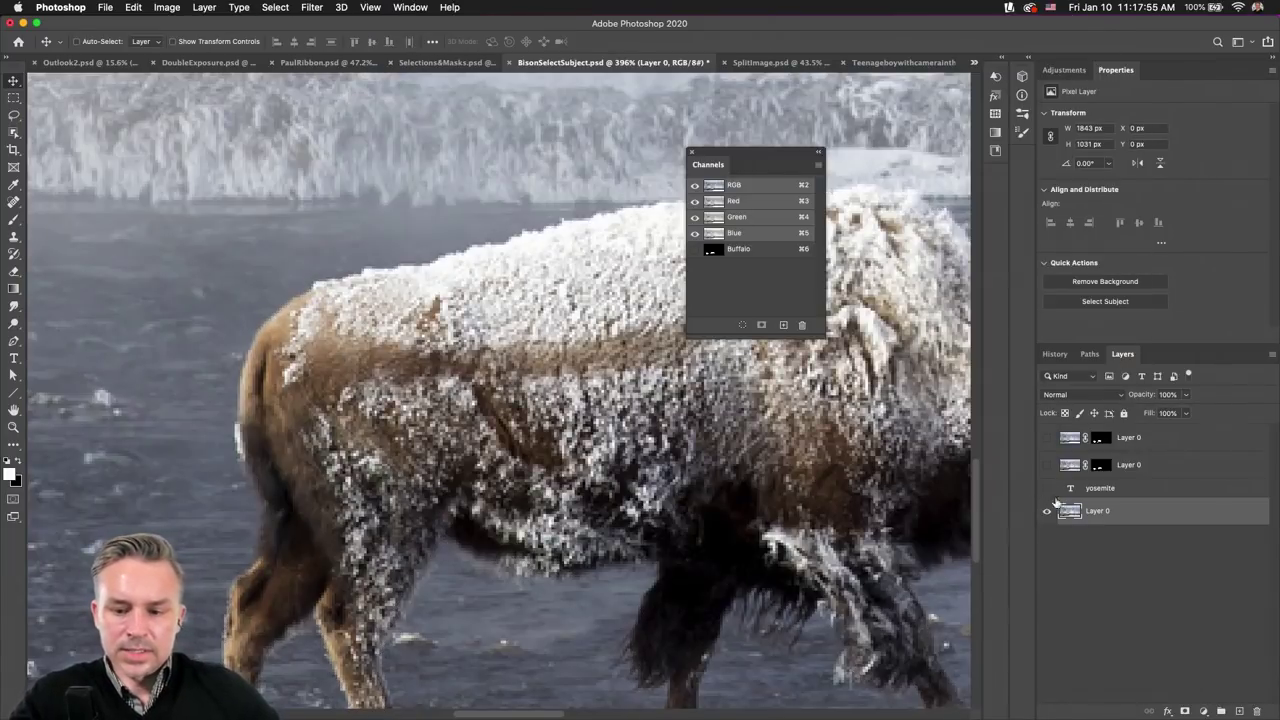
pyautogui.click(1120, 488)
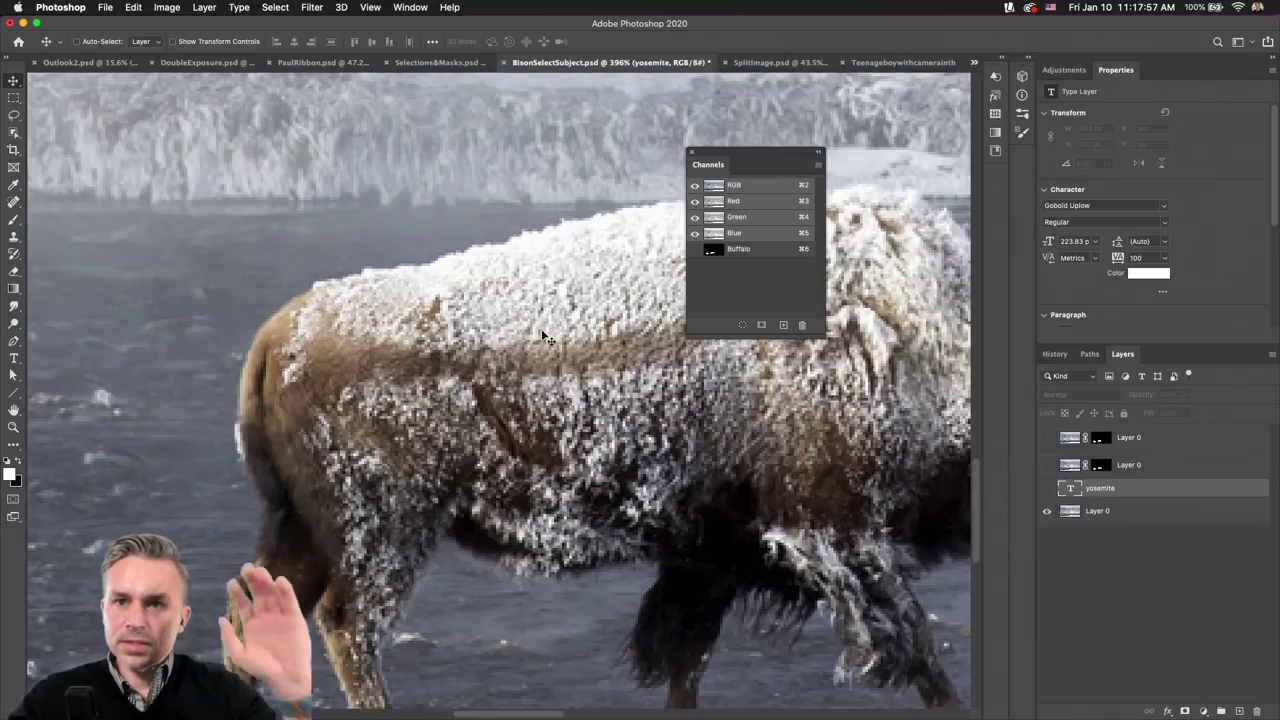
pyautogui.scroll(-3, 548, 338)
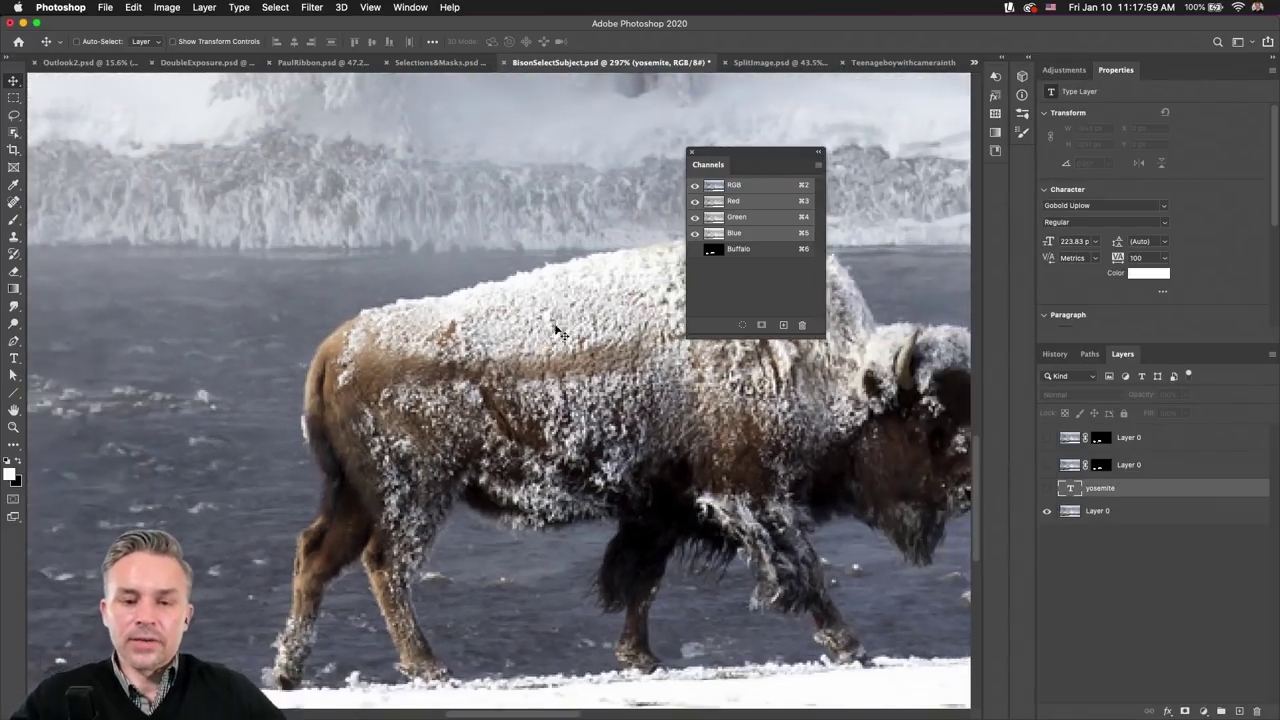
pyautogui.moveTo(749, 172); pyautogui.dragTo(306, 192)
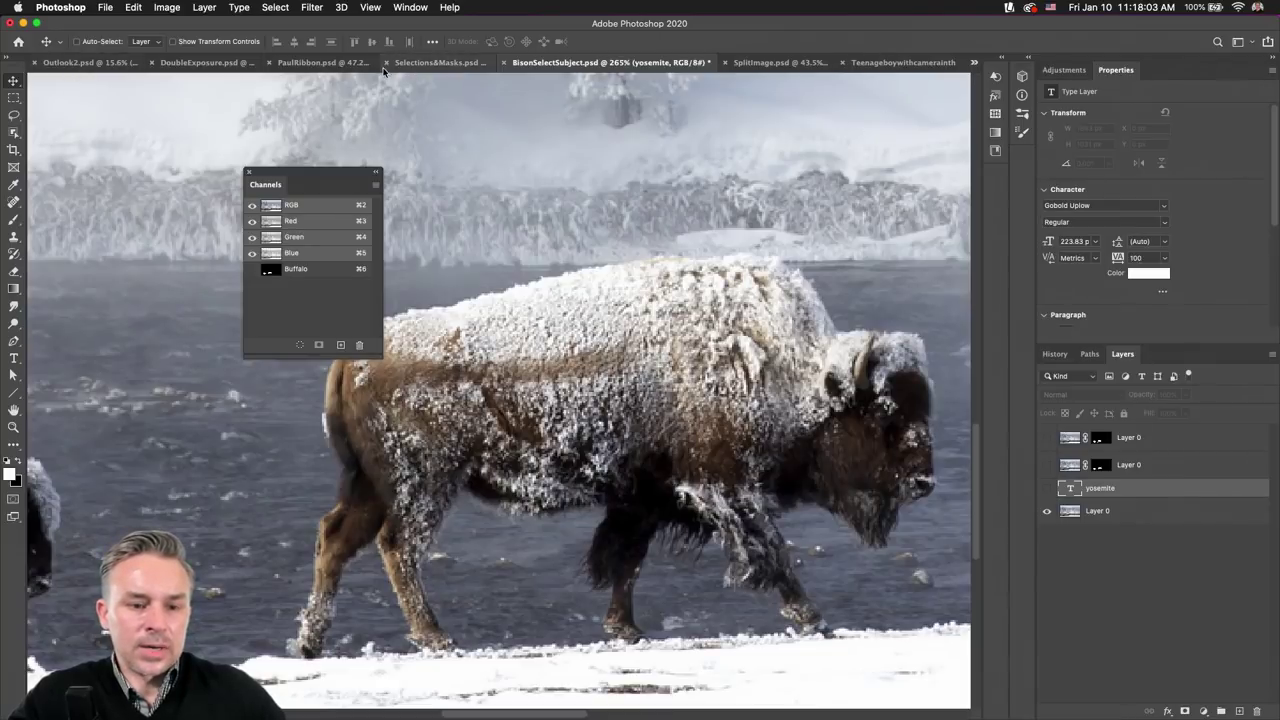
# - Examine the color channels of PaulRibbon.psd, DoubleExposure.psd and SplitImage.psd
pyautogui.click(322, 63)
pyautogui.moveTo(320, 186); pyautogui.dragTo(776, 336)
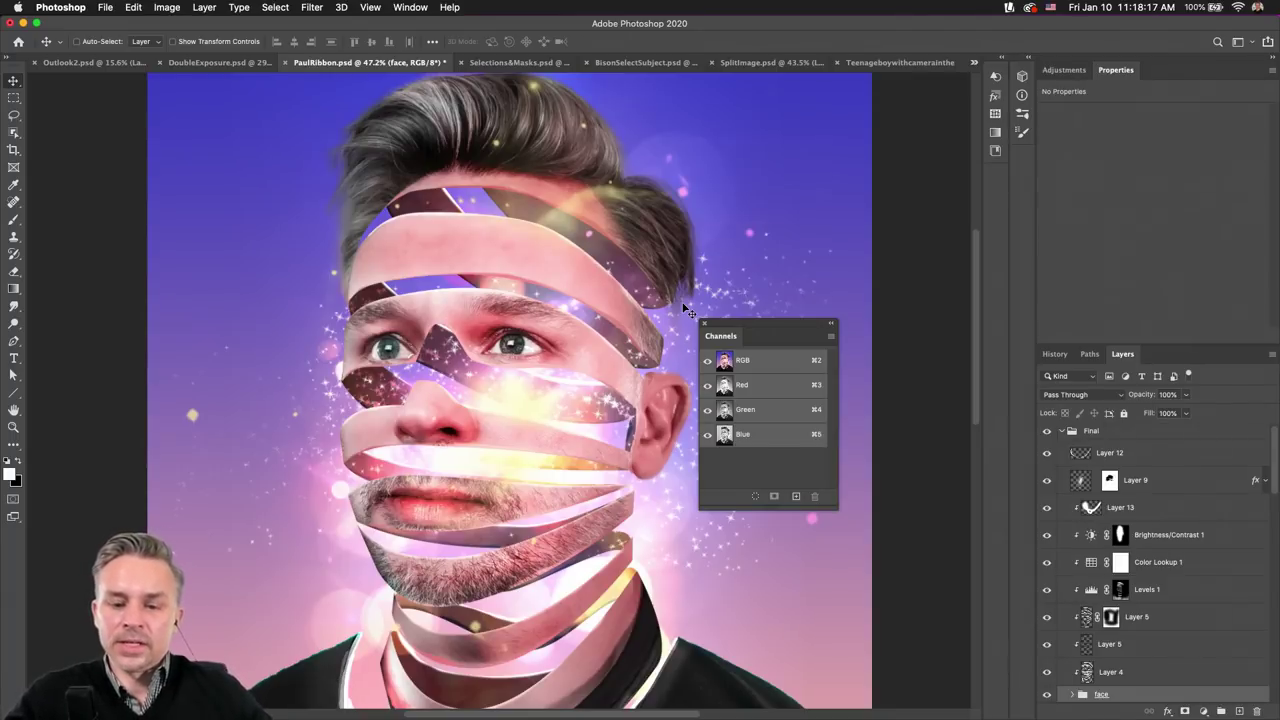
pyautogui.moveTo(724, 327); pyautogui.dragTo(671, 224)
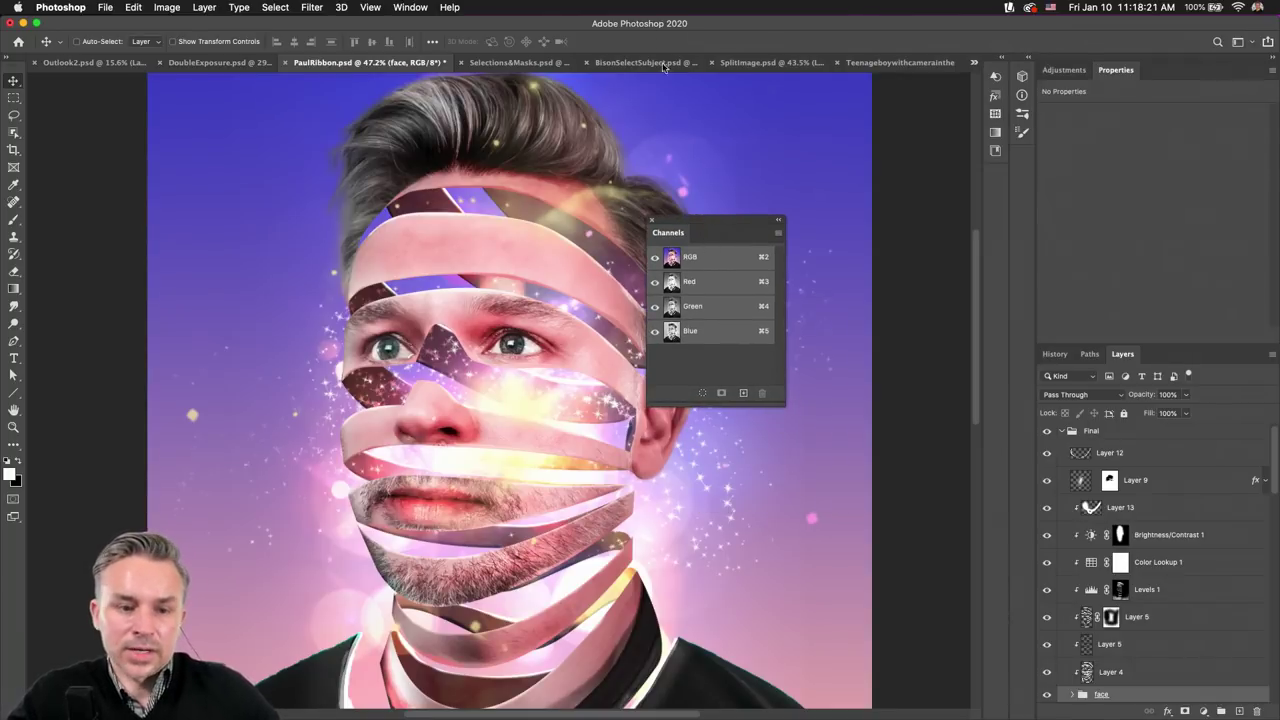
pyautogui.click(205, 63)
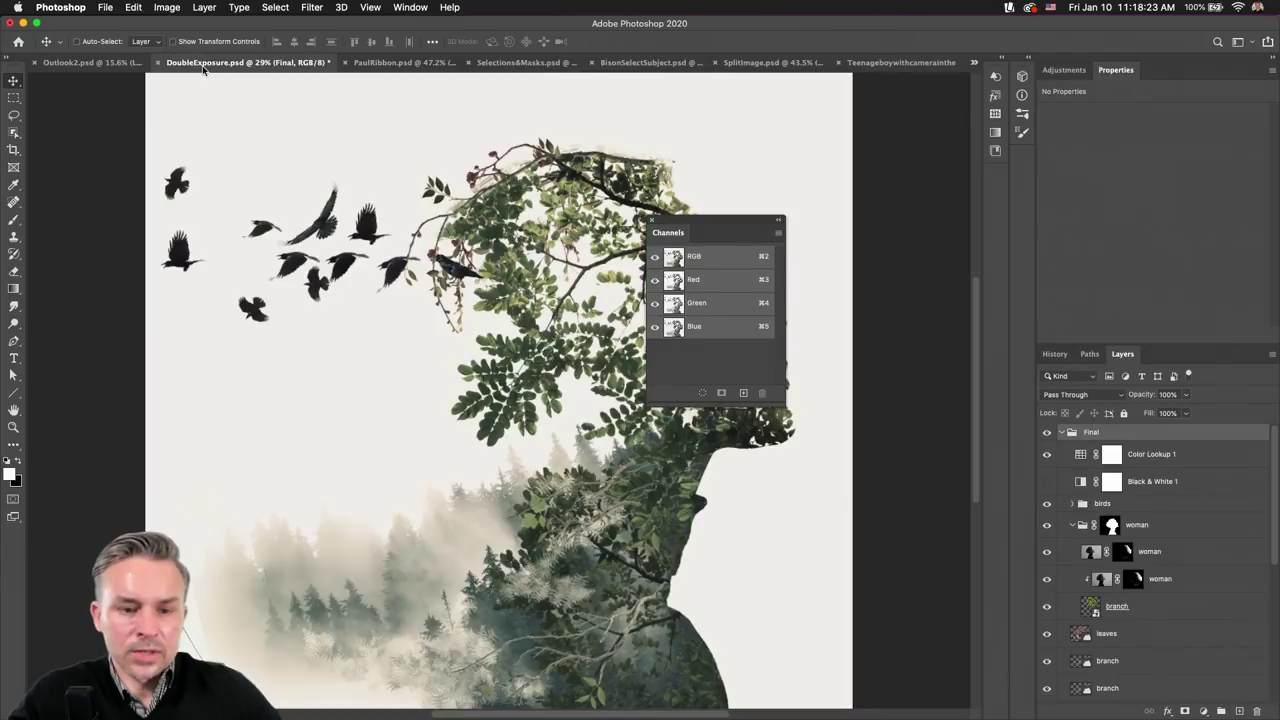
pyautogui.click(768, 63)
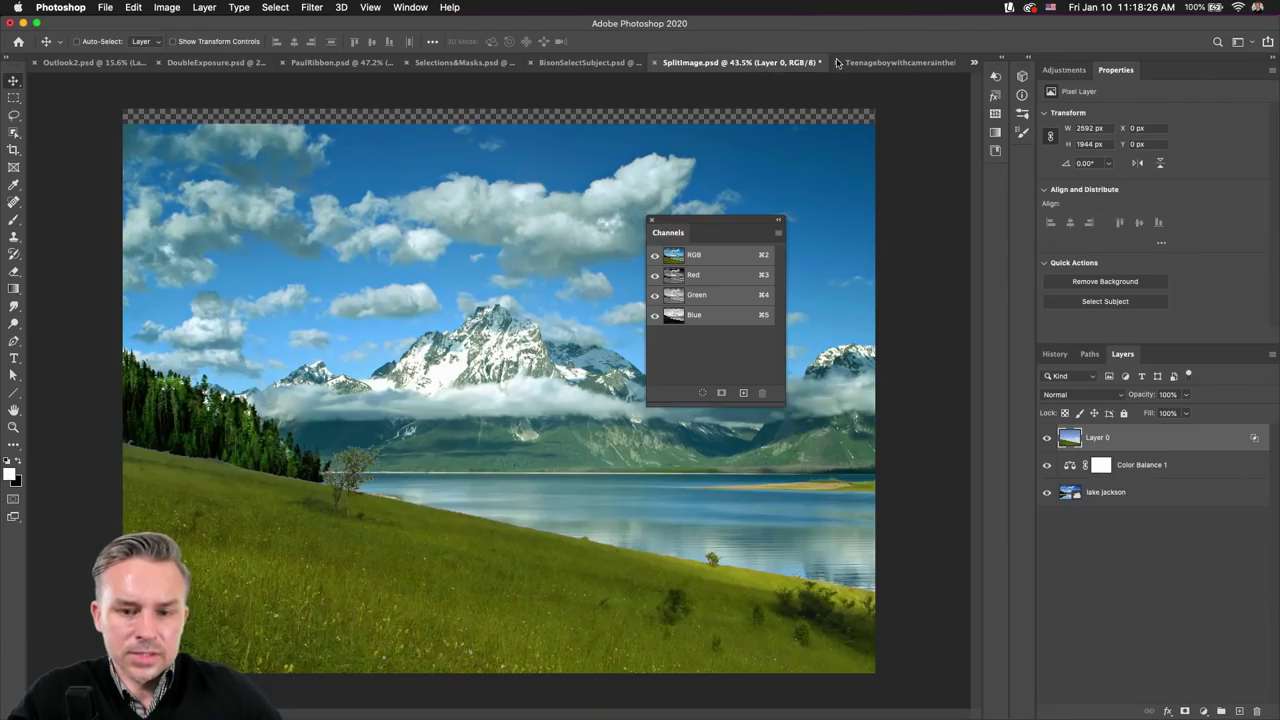
# - Return to BisonSelectSubject.psd, preview the "Buffalo" channel alone, restore the RGB view and load "Buffalo" as a selection
pyautogui.click(588, 63)
pyautogui.moveTo(745, 243); pyautogui.dragTo(739, 189)
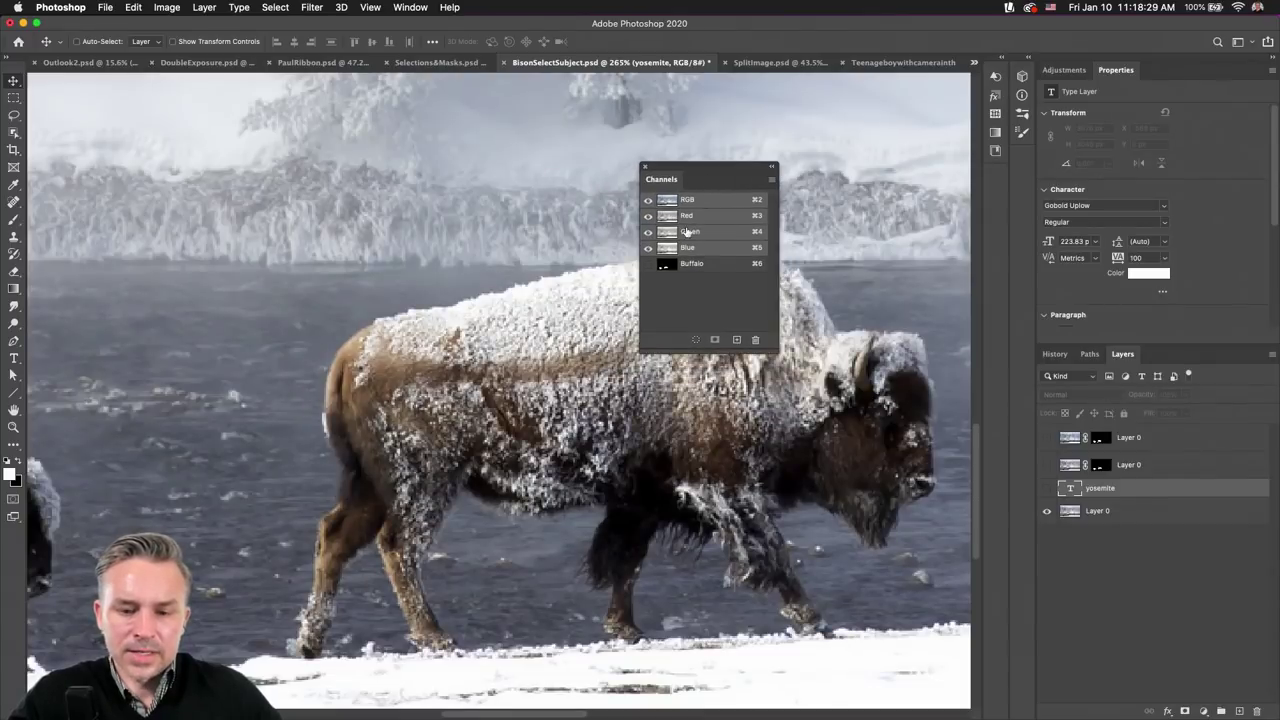
pyautogui.click(666, 264)
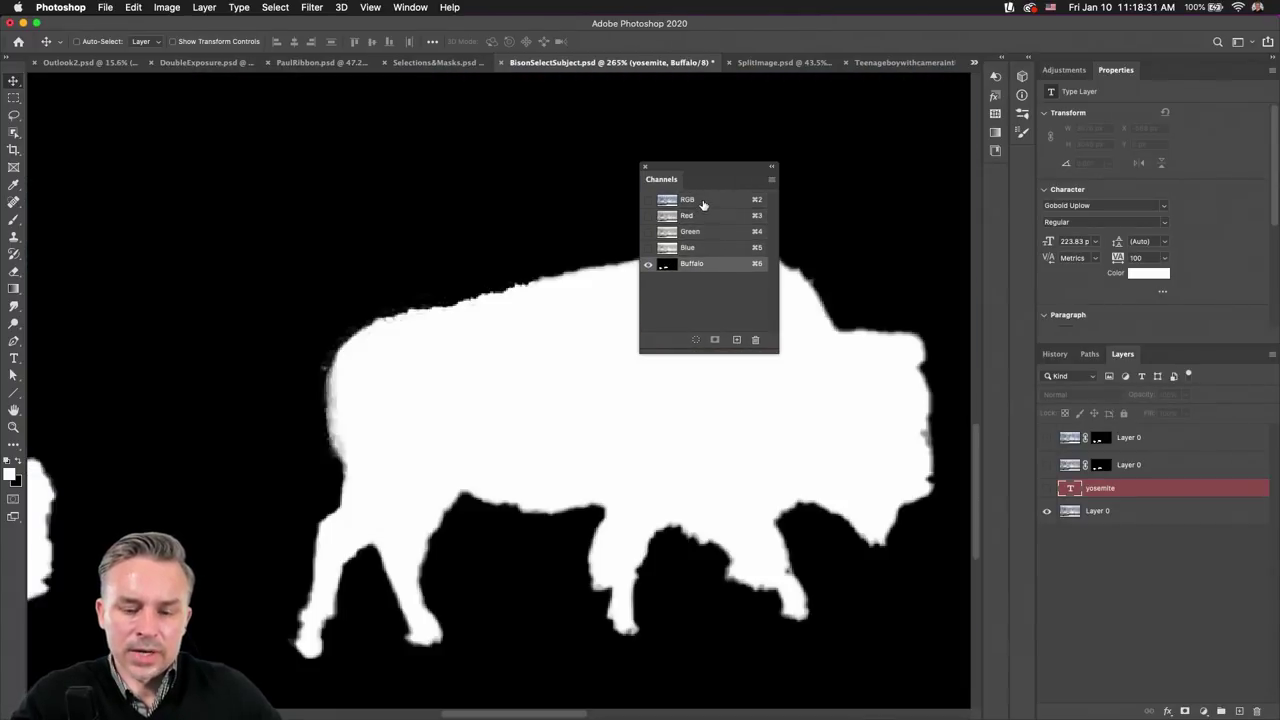
pyautogui.click(701, 201)
pyautogui.keyDown('super'); pyautogui.click(667, 266); pyautogui.keyUp('super')
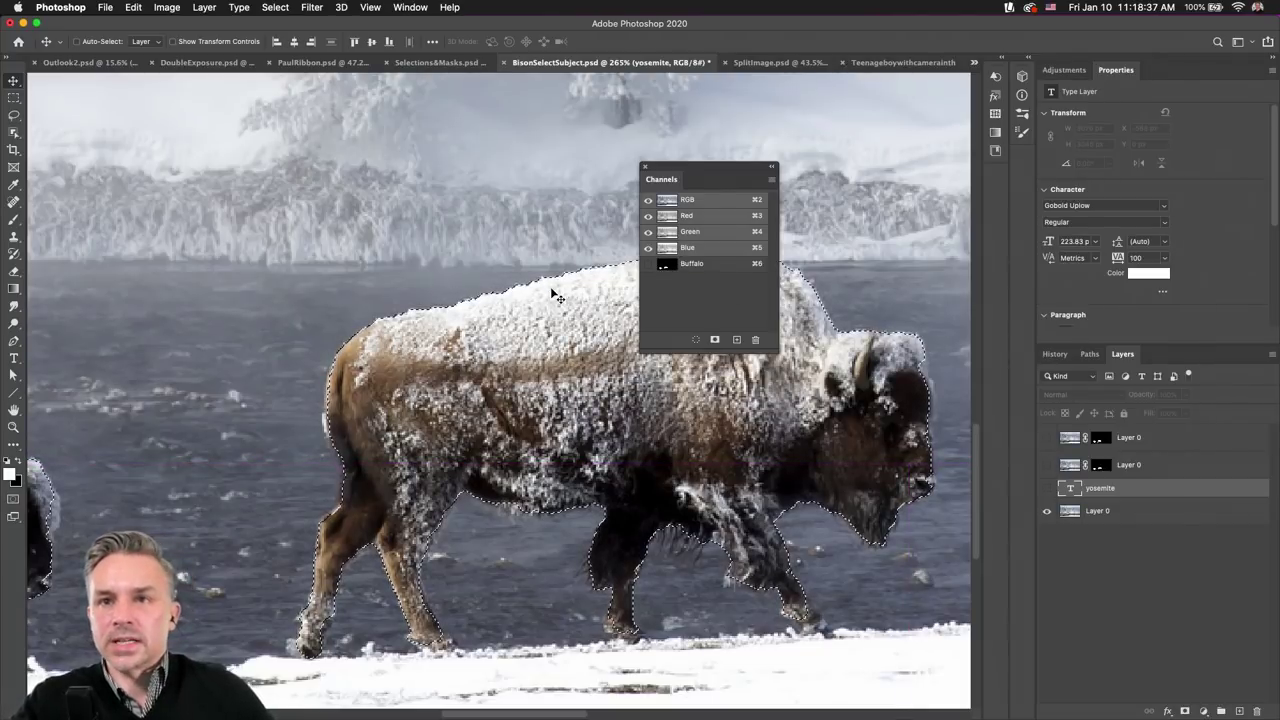
# - Duplicate the visible bottom "Layer 0" image layer while keeping the "Buffalo" selection active
pyautogui.click(1097, 511)
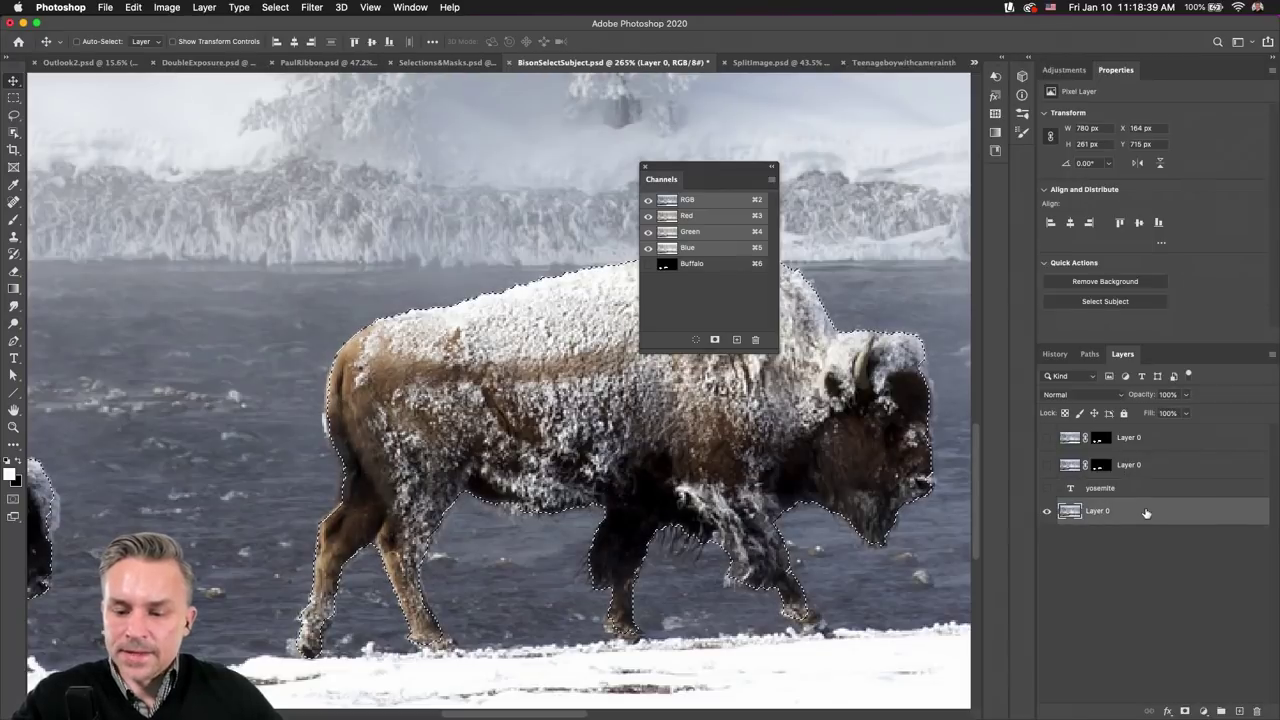
pyautogui.moveTo(1097, 511); pyautogui.dragTo(1238, 710)
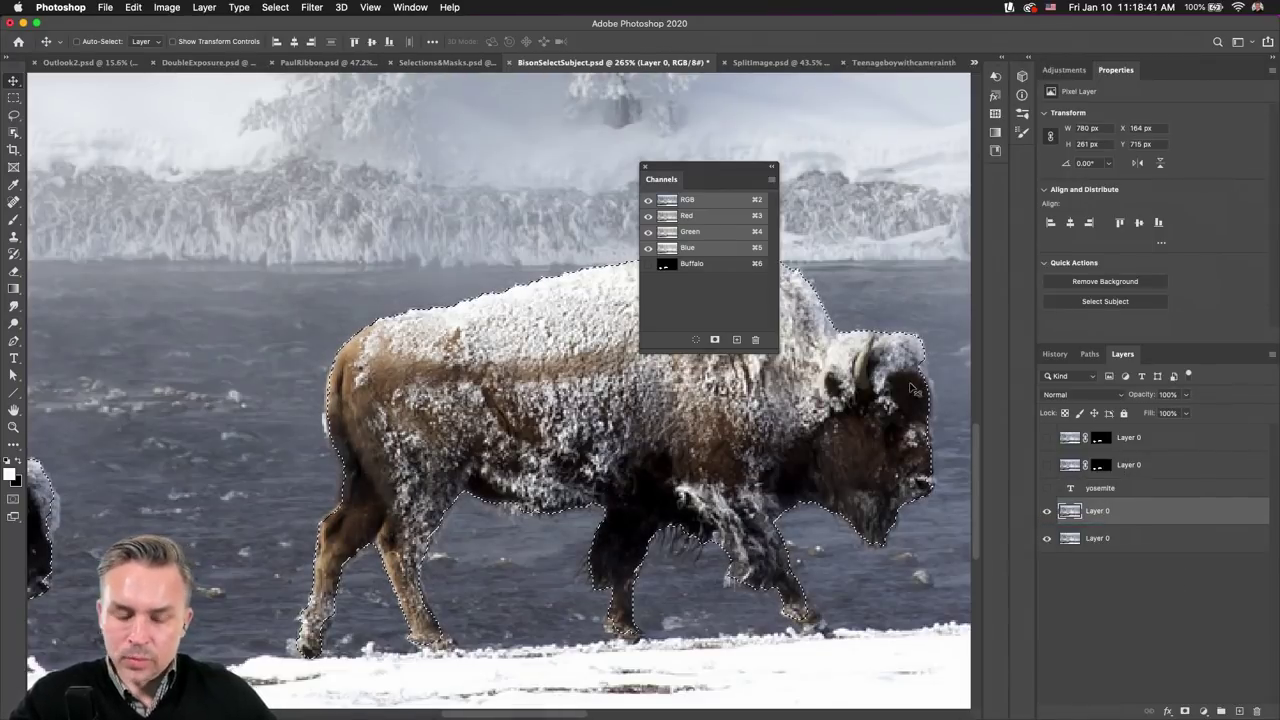
# - Try painting white over the selected bison's back with the Brush tool in Overlay mode
pyautogui.click(20, 216)
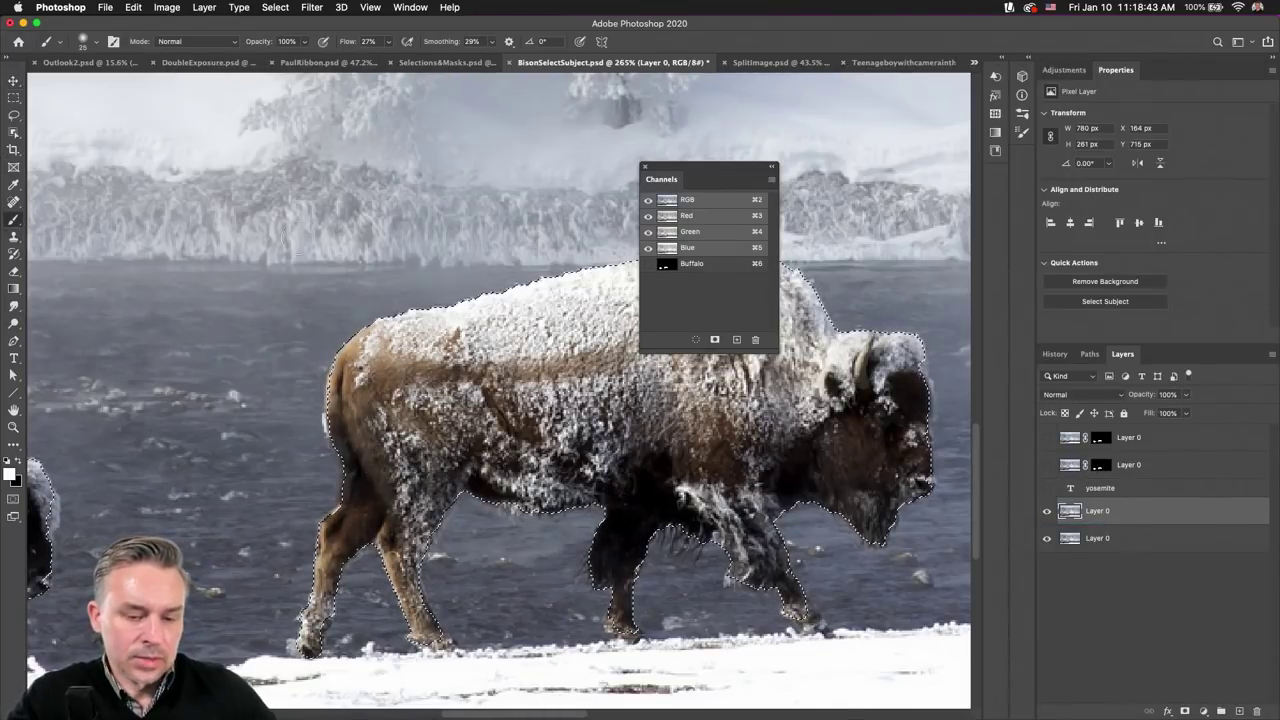
pyautogui.click(195, 41)
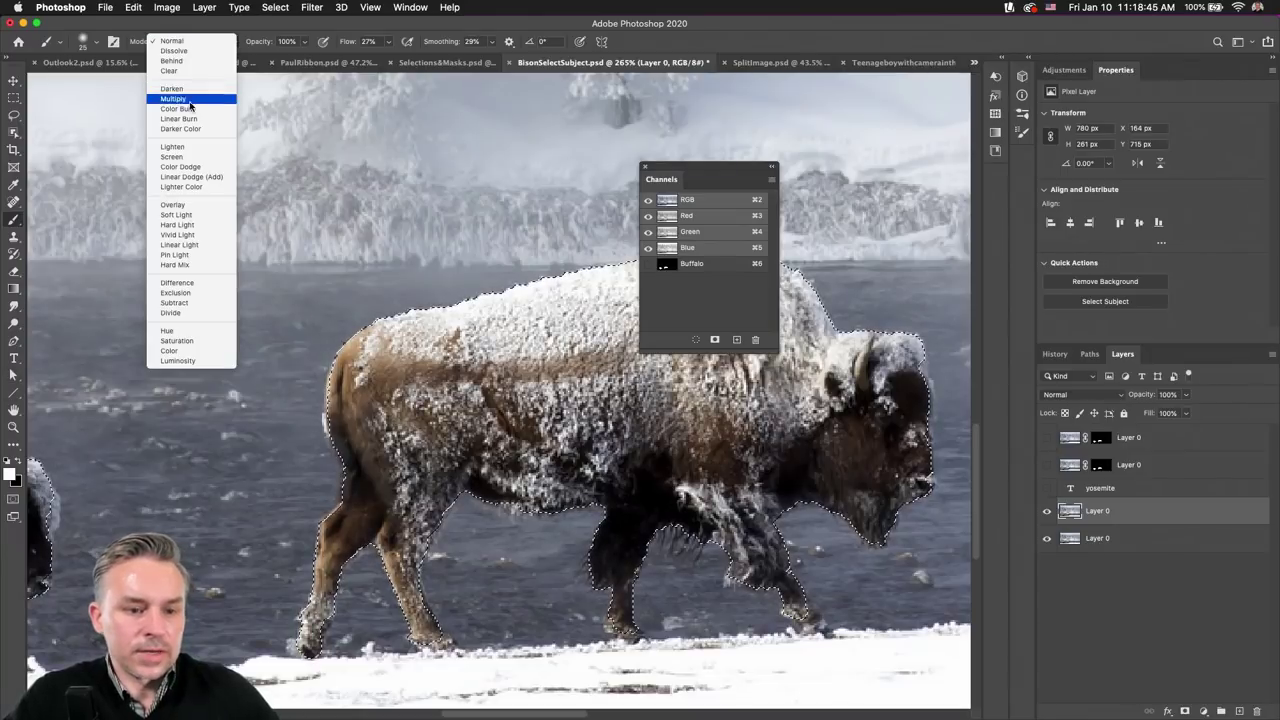
pyautogui.click(179, 205)
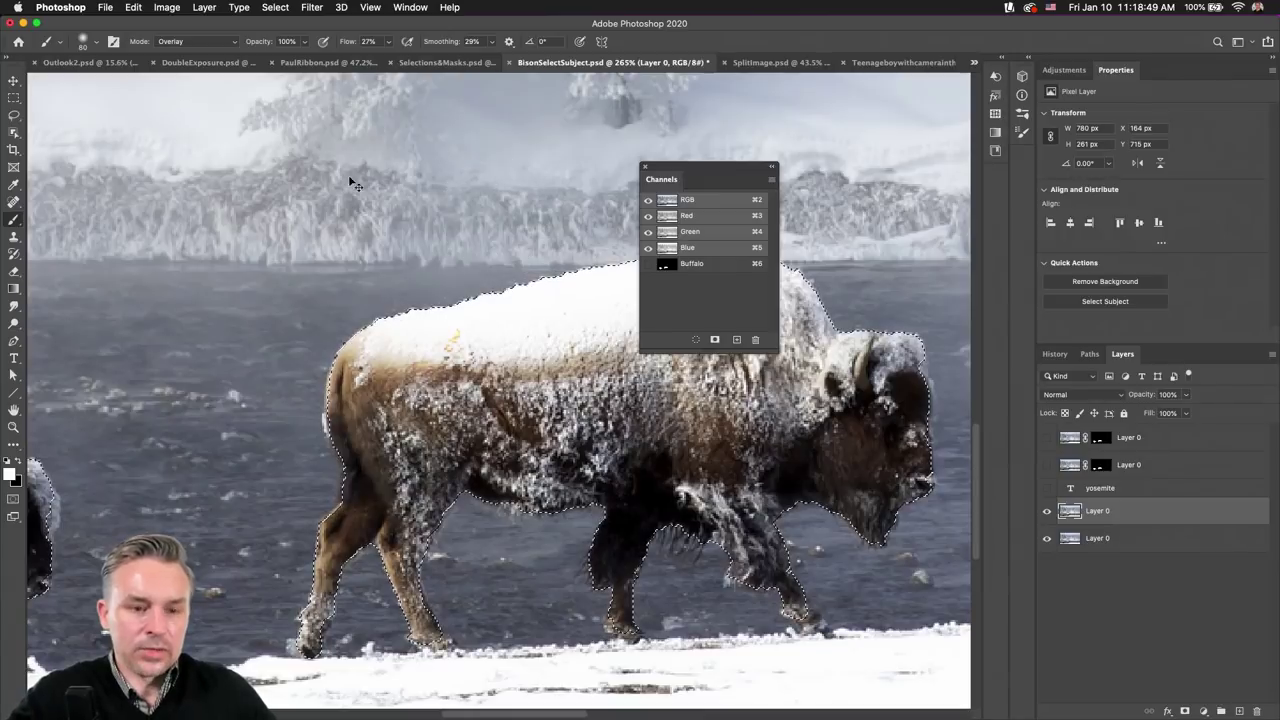
# - Move the floating channel list off the bison and paint white over its body and head with the brush in Soft Light mode
pyautogui.moveTo(713, 180); pyautogui.dragTo(914, 136)
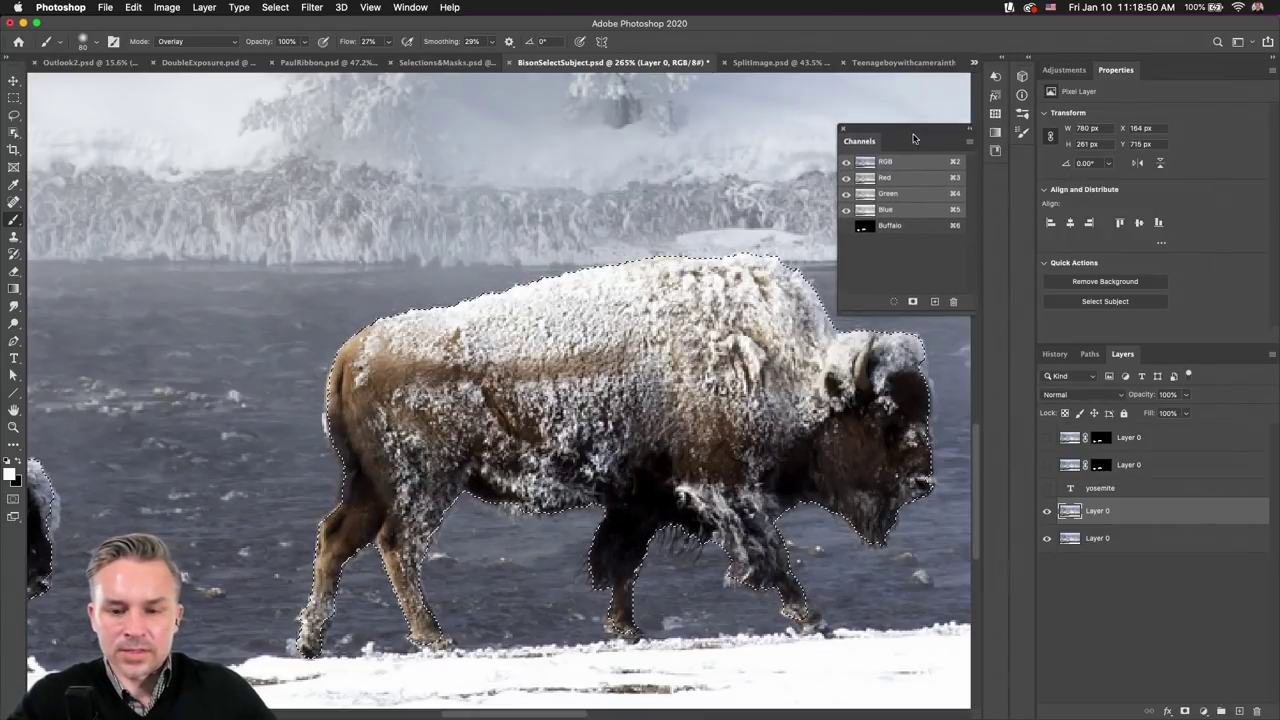
pyautogui.click(195, 41)
pyautogui.click(190, 53)
pyautogui.moveTo(400, 363)
pyautogui.mouseDown()
pyautogui.moveTo(558, 448)
pyautogui.moveTo(356, 425)
pyautogui.moveTo(697, 396)
pyautogui.moveTo(543, 349)
pyautogui.moveTo(649, 300)
pyautogui.moveTo(652, 354)
pyautogui.moveTo(898, 508)
pyautogui.moveTo(810, 447)
pyautogui.moveTo(854, 452)
pyautogui.moveTo(783, 524)
pyautogui.moveTo(517, 410)
pyautogui.moveTo(303, 438)
pyautogui.moveTo(760, 452)
pyautogui.moveTo(902, 438)
pyautogui.moveTo(579, 527)
pyautogui.moveTo(440, 535)
pyautogui.mouseUp()
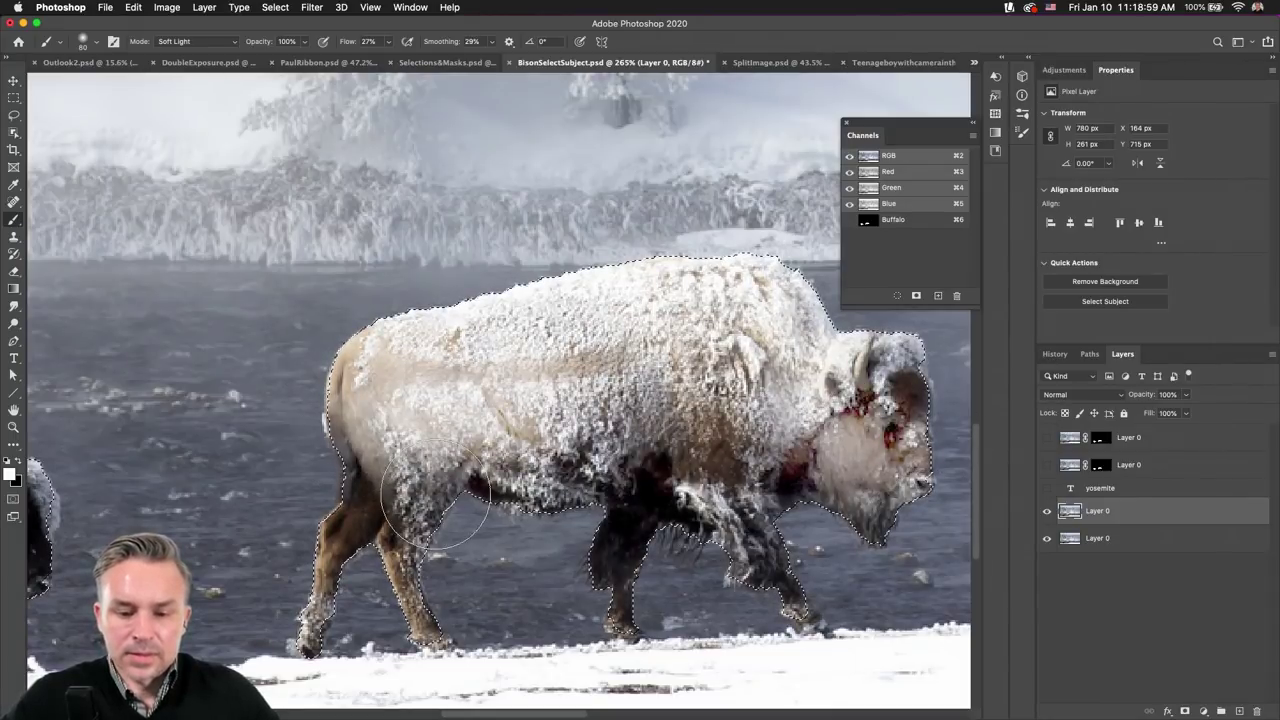
pyautogui.scroll(-3, 440, 468)
pyautogui.scroll(-2, 438, 464)
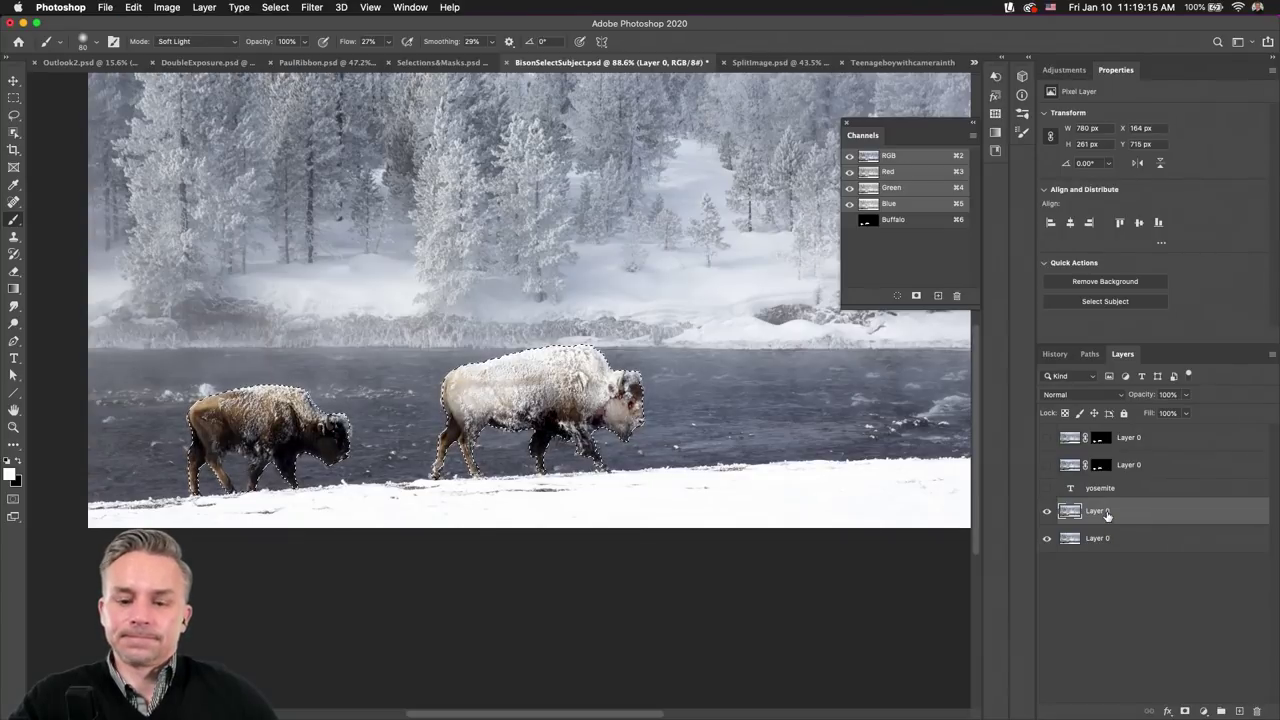
# - Deselect the bison, reload the "Buffalo" channel as a selection and start editing it in Quick Mask mode
pyautogui.click(15, 97)
pyautogui.press('super+d')
pyautogui.click(276, 7)
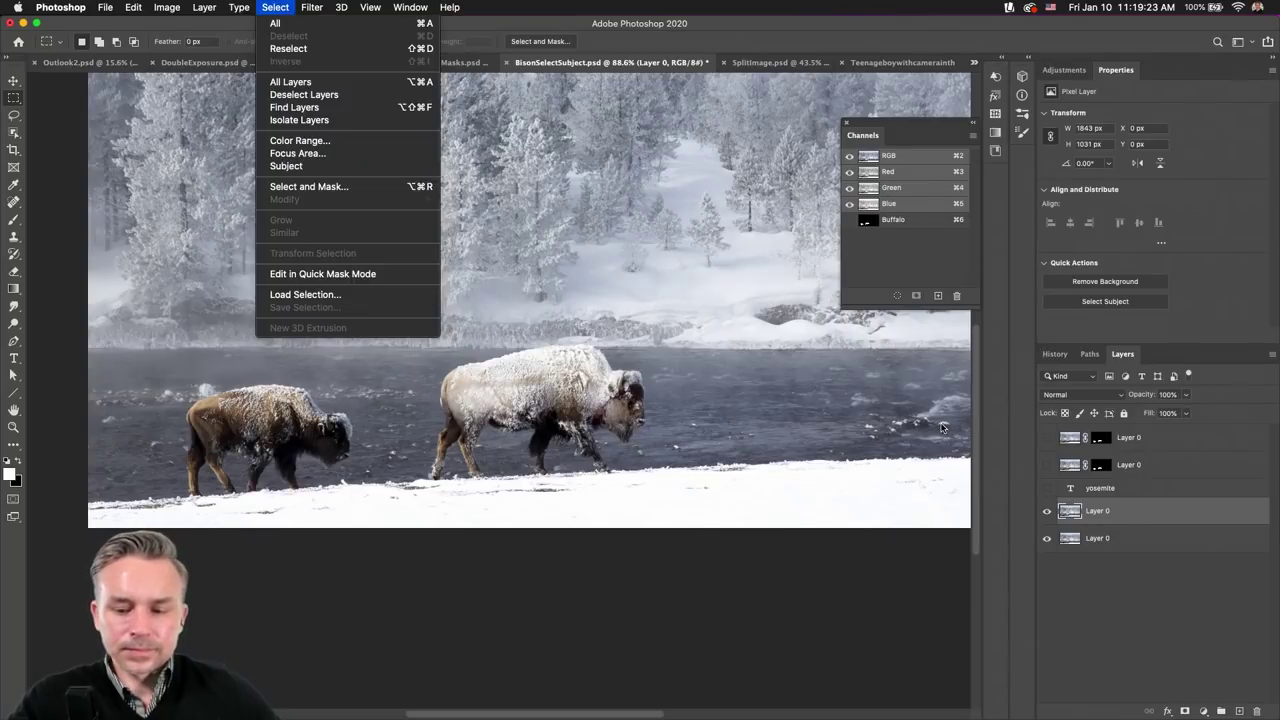
pyautogui.click(628, 67)
pyautogui.keyDown('super'); pyautogui.click(870, 222); pyautogui.keyUp('super')
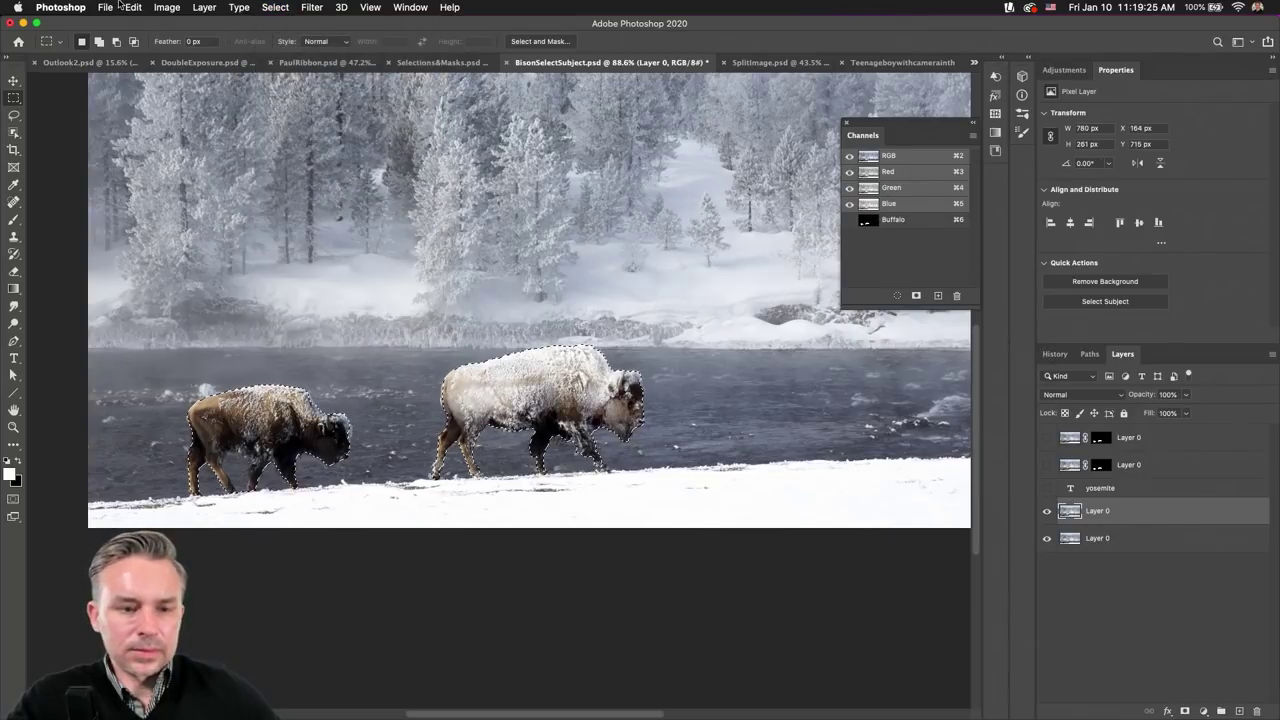
pyautogui.click(275, 7)
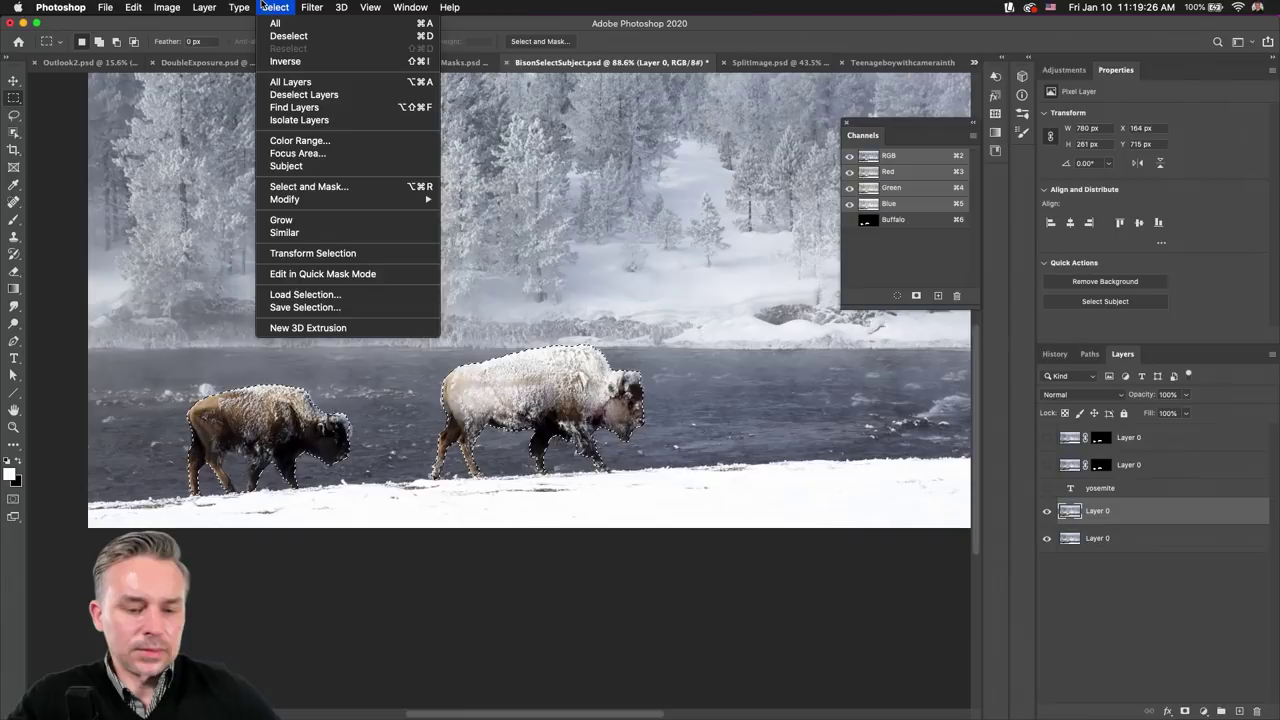
pyautogui.click(293, 272)
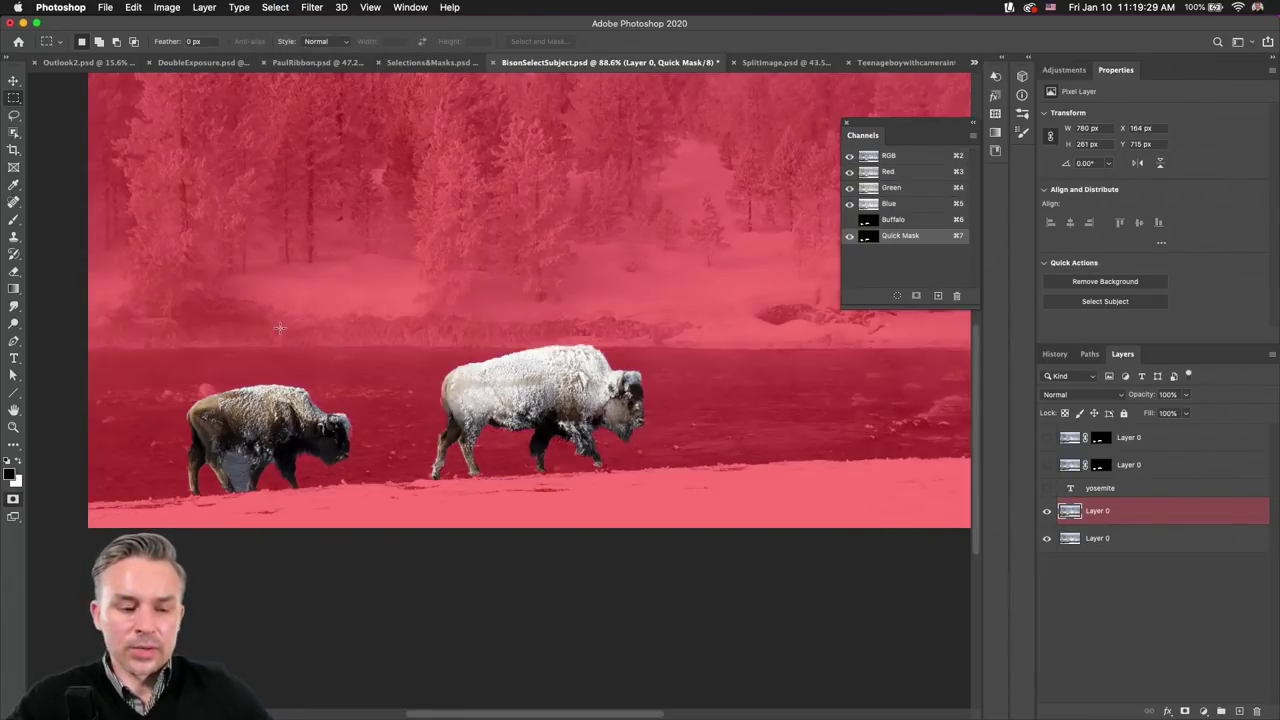
# - Activate the Brush tool for editing the quick mask and set its mode to Normal
pyautogui.scroll(6, 545, 290)
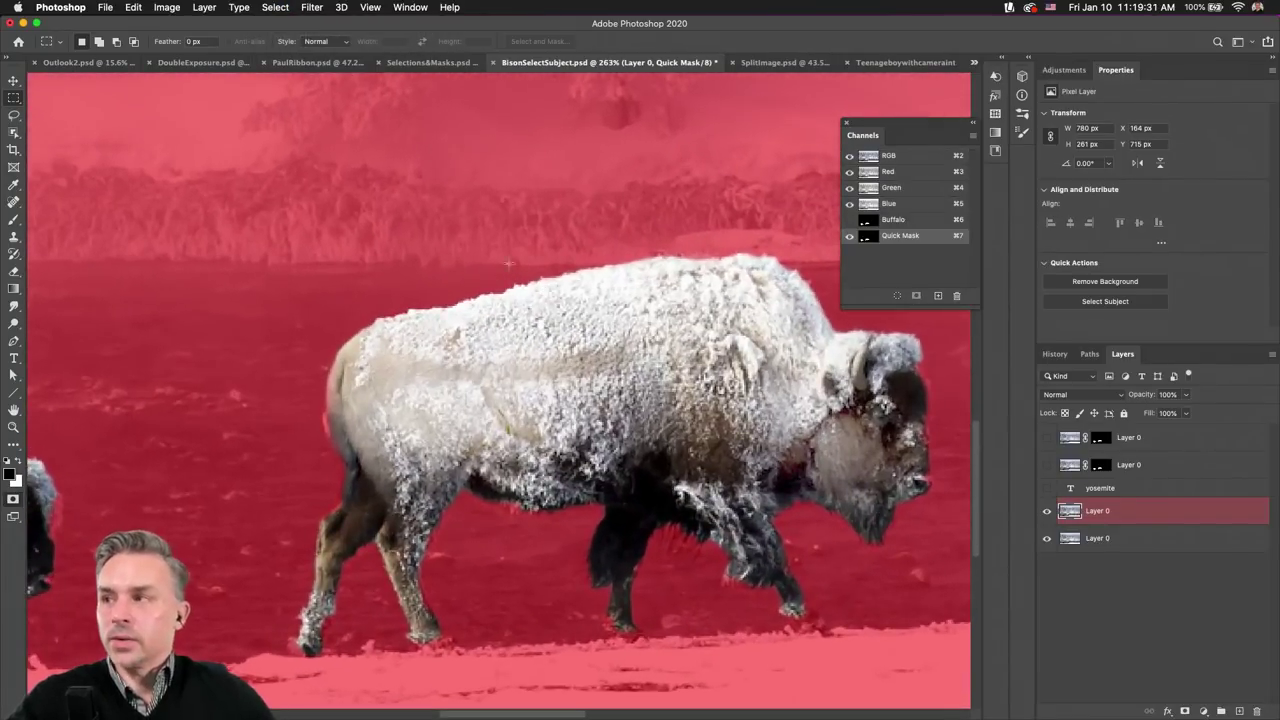
pyautogui.click(13, 218)
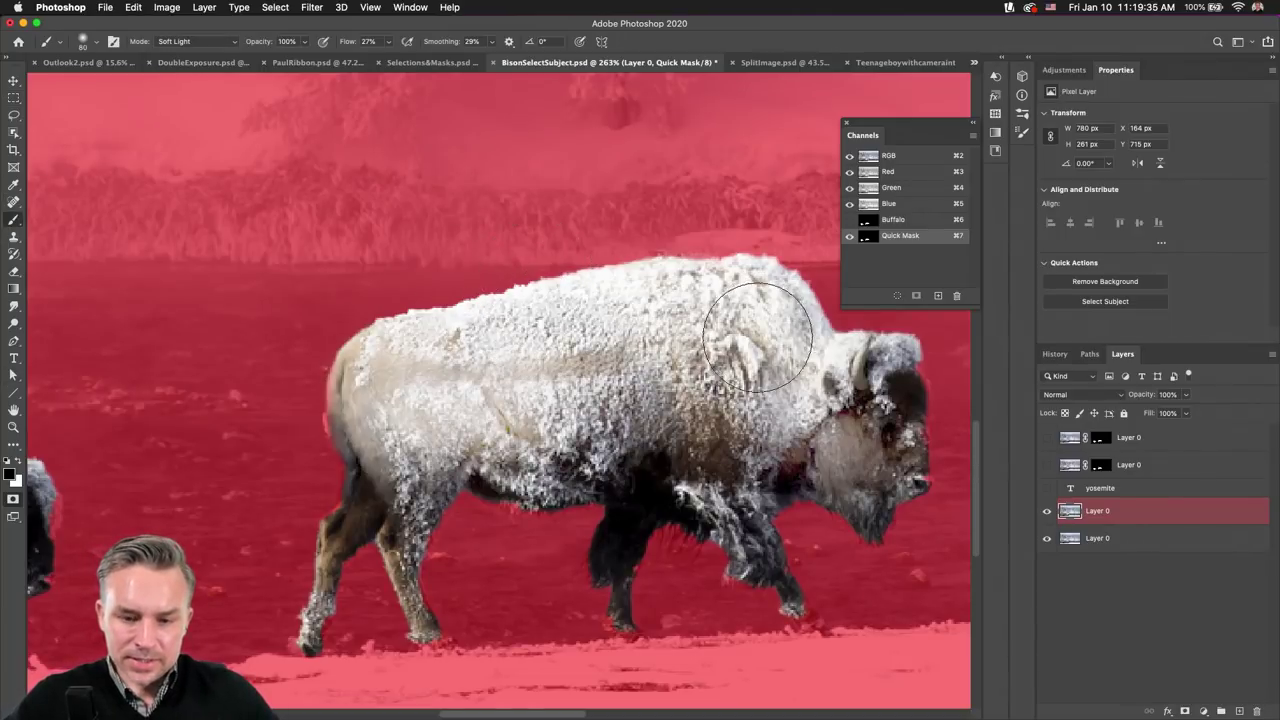
pyautogui.click(13, 222)
pyautogui.click(176, 41)
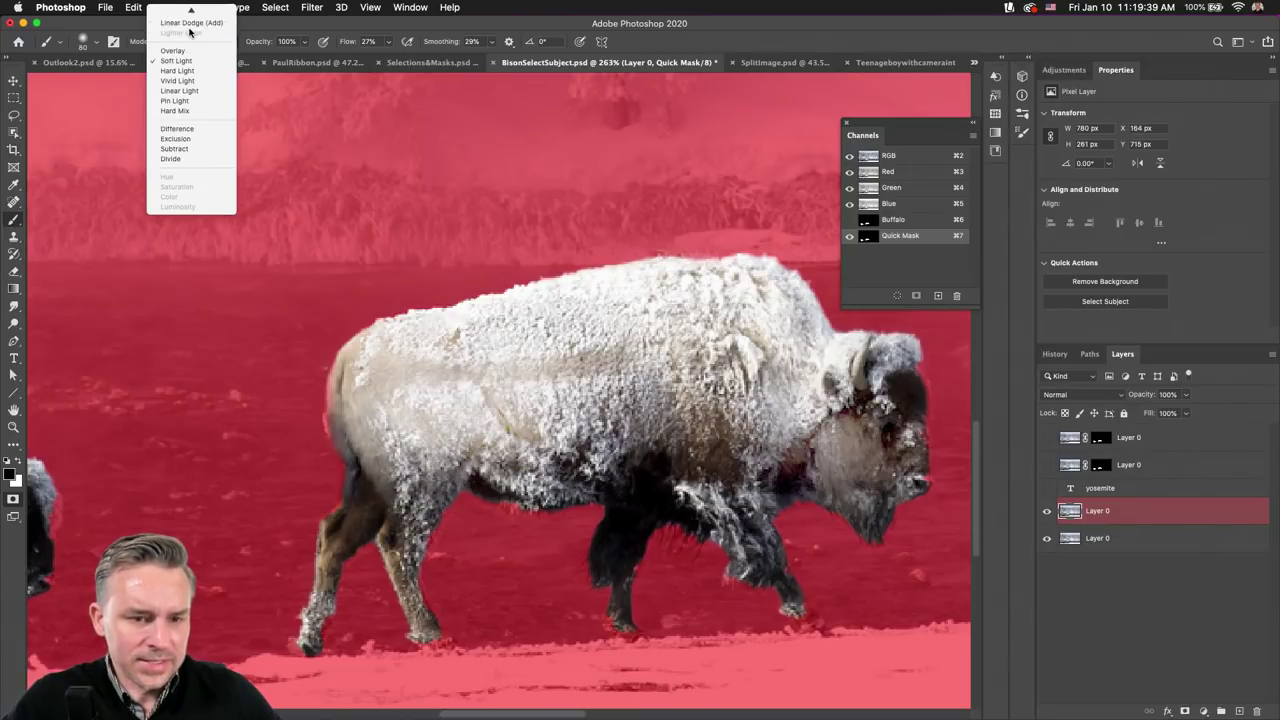
pyautogui.click(189, 16)
# - Try painting over the large bison's back and flank in the quick mask, undoing each test stroke
pyautogui.moveTo(430, 318); pyautogui.dragTo(513, 325)
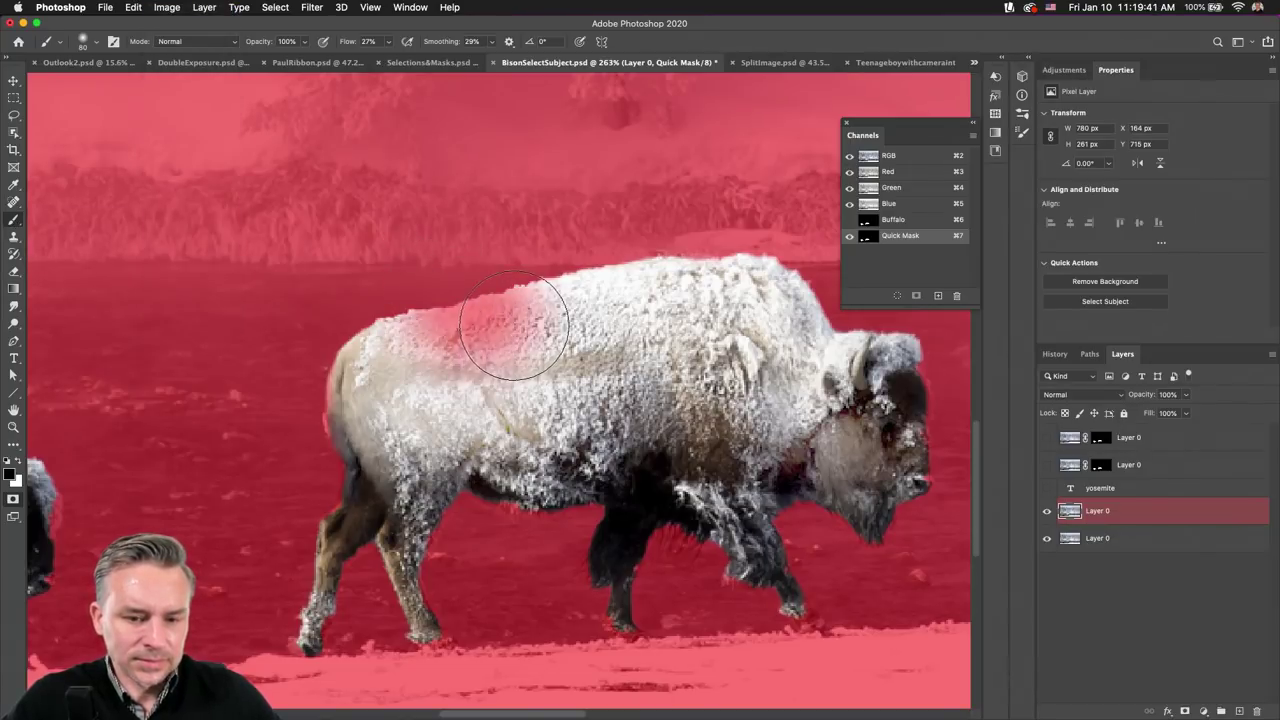
pyautogui.press('super+z')
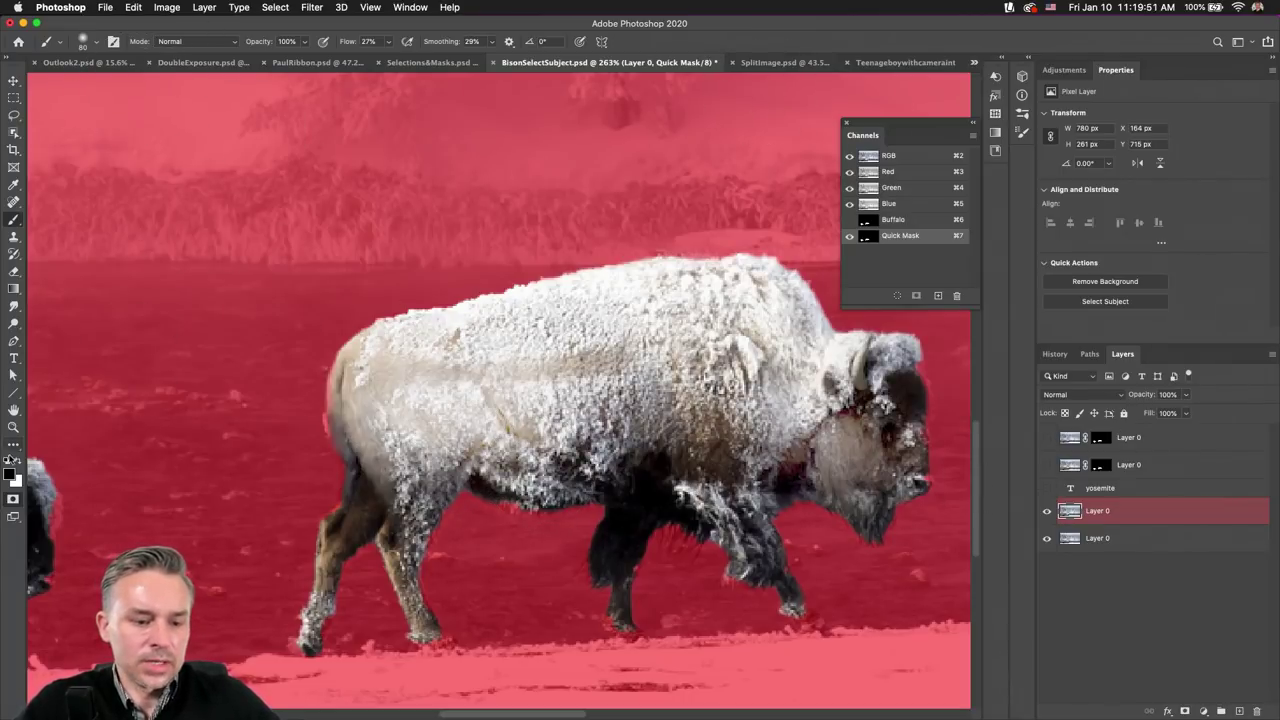
pyautogui.moveTo(457, 386)
pyautogui.mouseDown()
pyautogui.moveTo(660, 357)
pyautogui.moveTo(567, 347)
pyautogui.moveTo(575, 405)
pyautogui.moveTo(517, 348)
pyautogui.moveTo(545, 371)
pyautogui.mouseUp()
pyautogui.press('super+z')
# - Paint white across the snowy foreground in the quick mask with a size 60 brush to add the snow to the selection
pyautogui.scroll(-5, 567, 345)
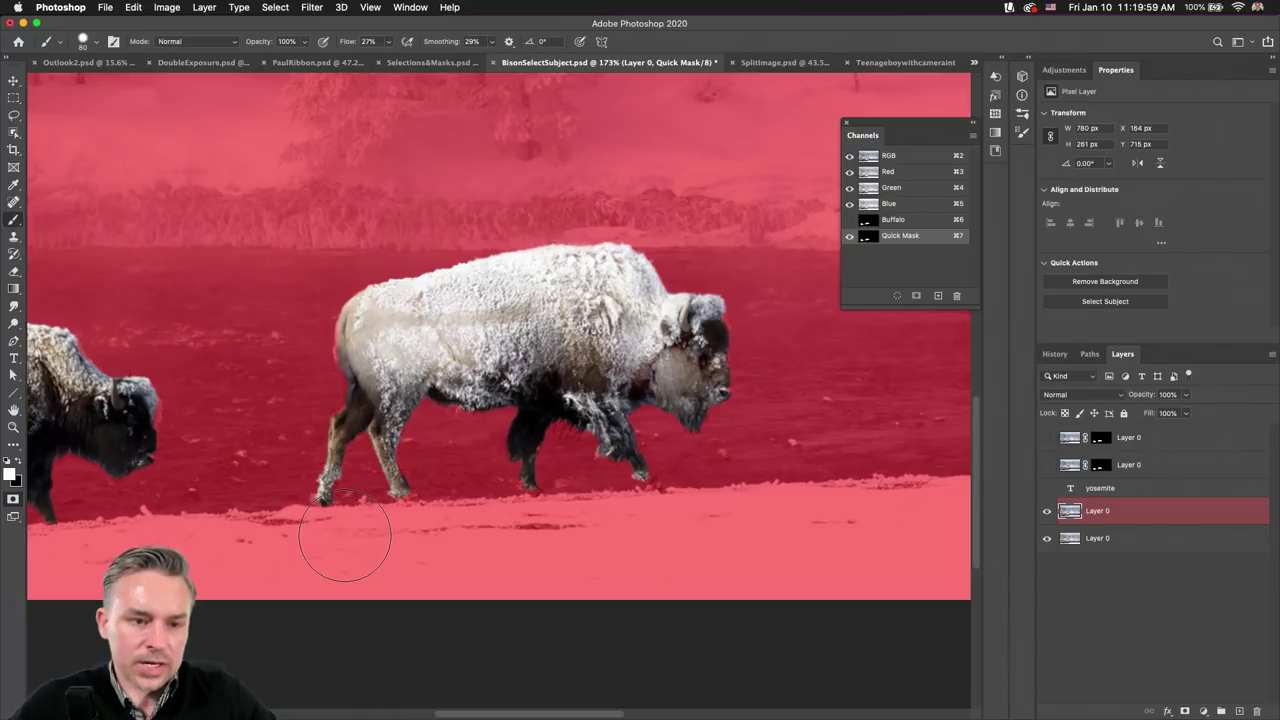
pyautogui.press('[')
pyautogui.press('[')
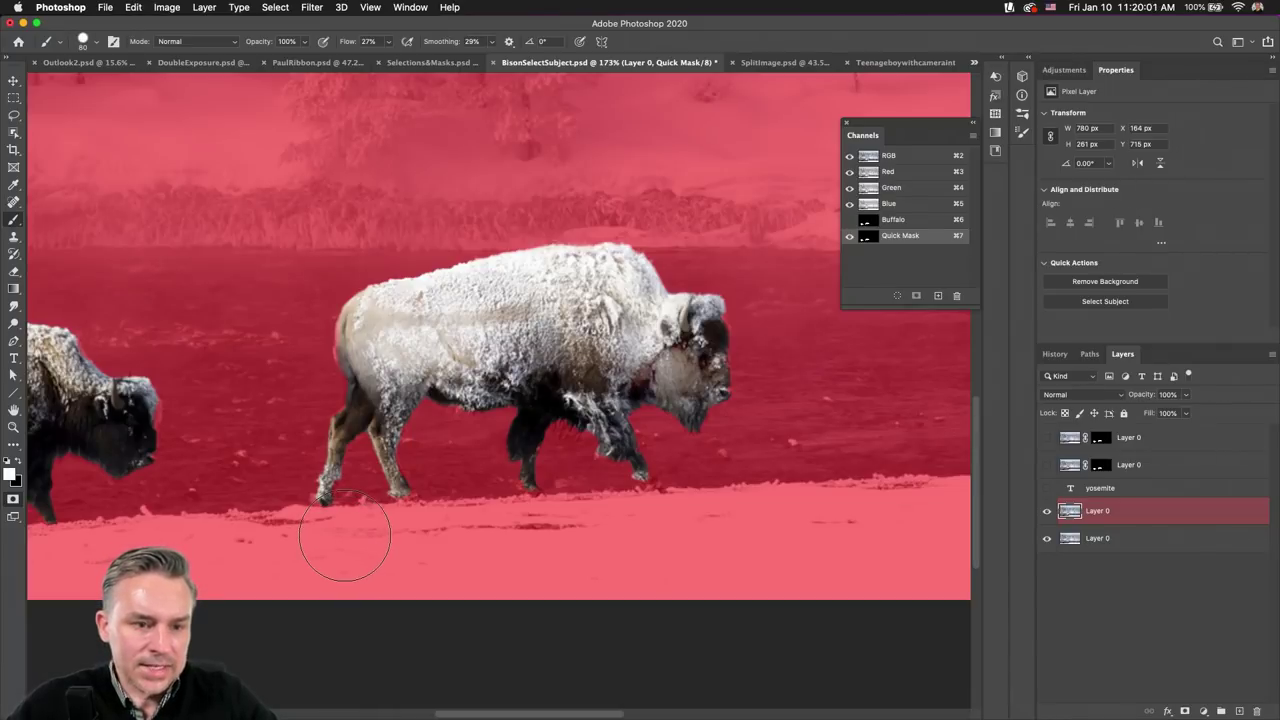
pyautogui.moveTo(85, 580); pyautogui.dragTo(509, 605)
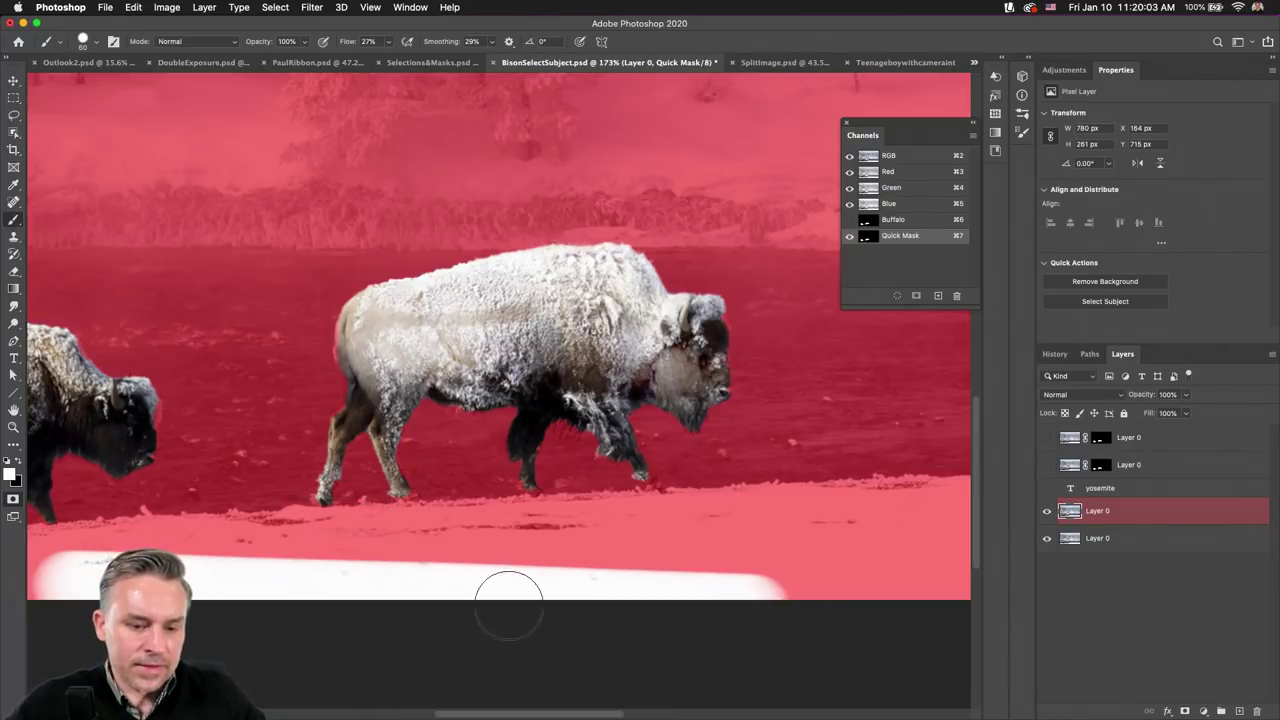
pyautogui.moveTo(49, 572)
pyautogui.mouseDown()
pyautogui.moveTo(689, 566)
pyautogui.moveTo(1070, 585)
pyautogui.mouseUp()
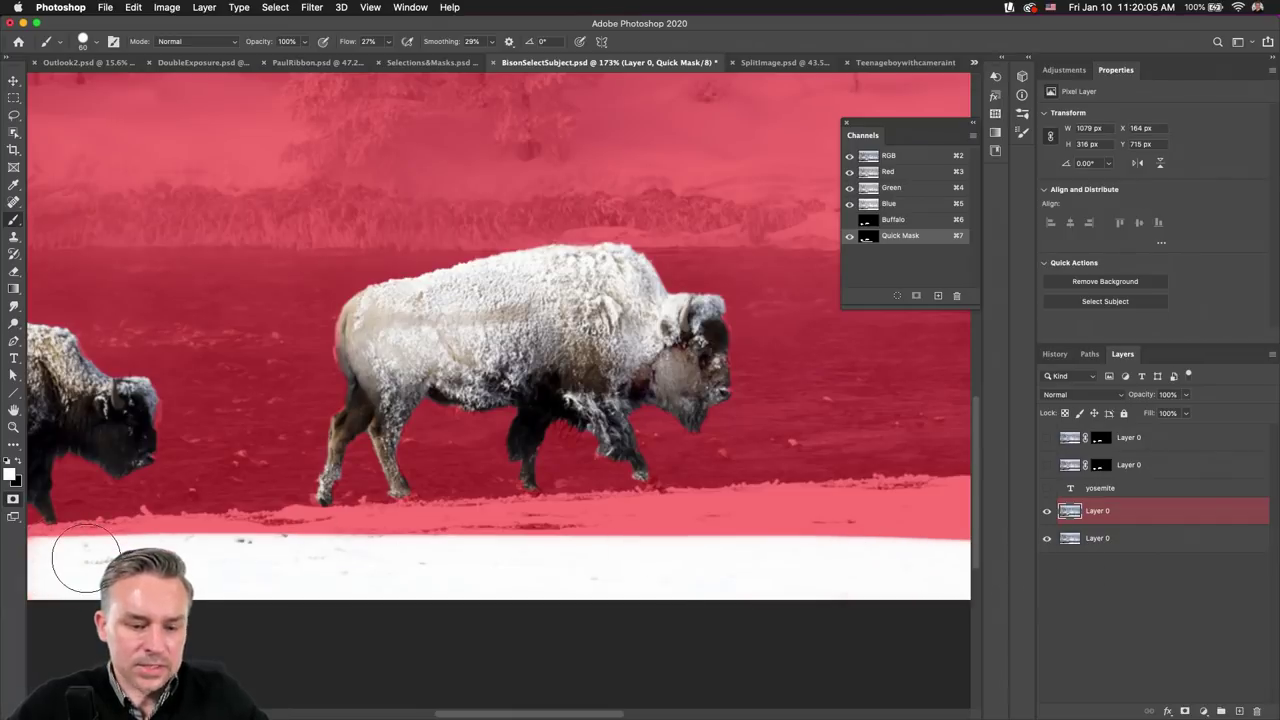
pyautogui.moveTo(253, 545); pyautogui.dragTo(734, 523)
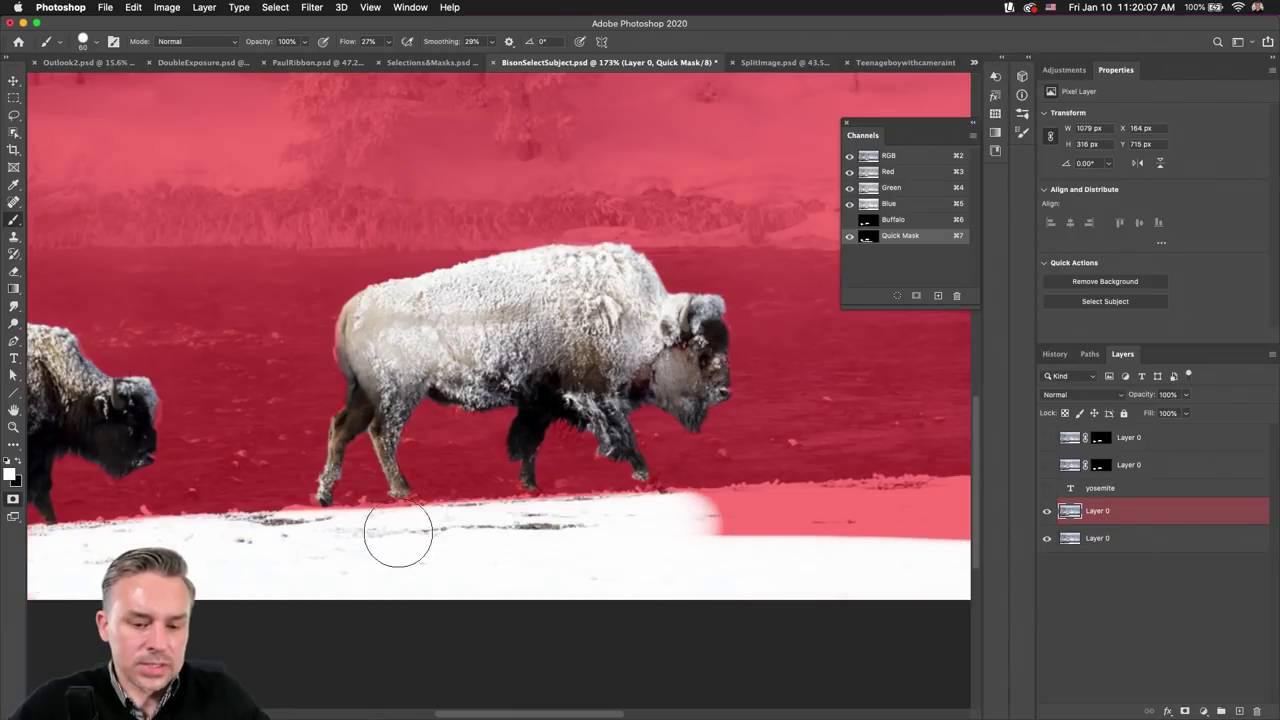
pyautogui.moveTo(296, 537); pyautogui.dragTo(800, 528)
pyautogui.moveTo(700, 500)
pyautogui.mouseDown()
pyautogui.moveTo(672, 514)
pyautogui.moveTo(325, 520)
pyautogui.mouseUp()
pyautogui.moveTo(511, 580); pyautogui.dragTo(232, 572)
pyautogui.moveTo(340, 580); pyautogui.dragTo(880, 585)
pyautogui.moveTo(300, 545)
pyautogui.mouseDown()
pyautogui.moveTo(640, 546)
pyautogui.moveTo(692, 571)
pyautogui.mouseUp()
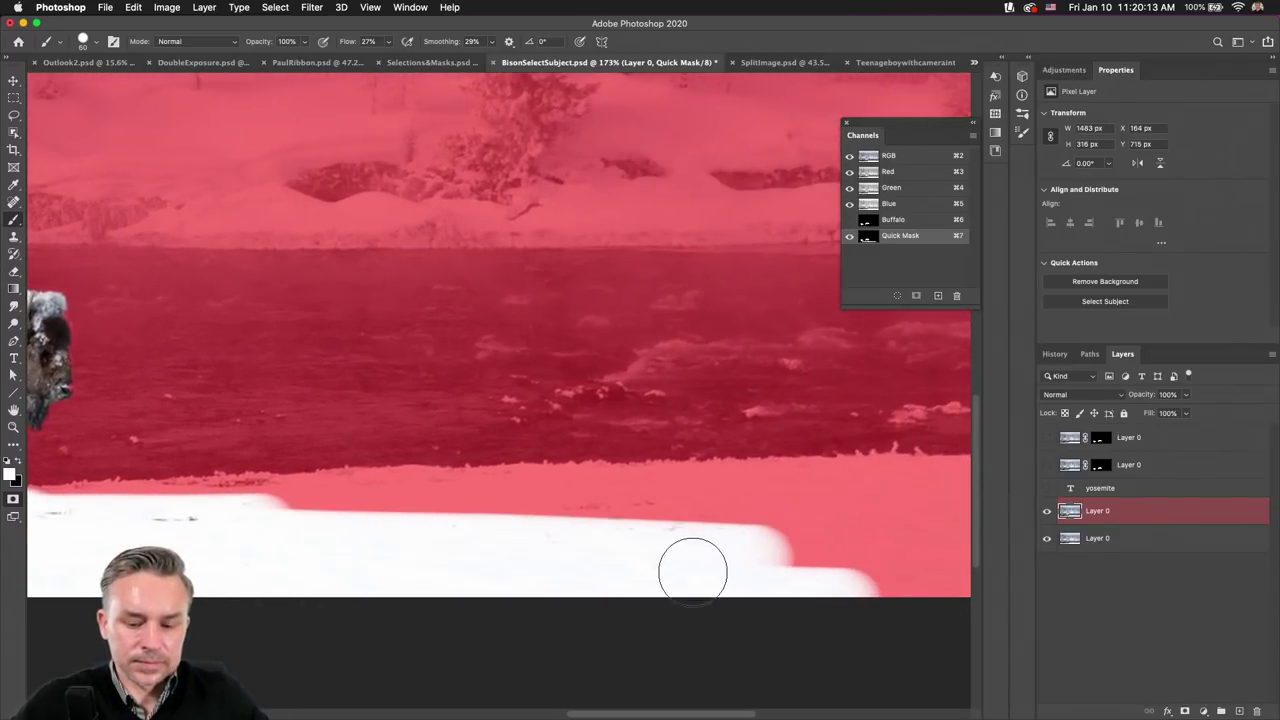
pyautogui.moveTo(509, 557); pyautogui.dragTo(980, 549)
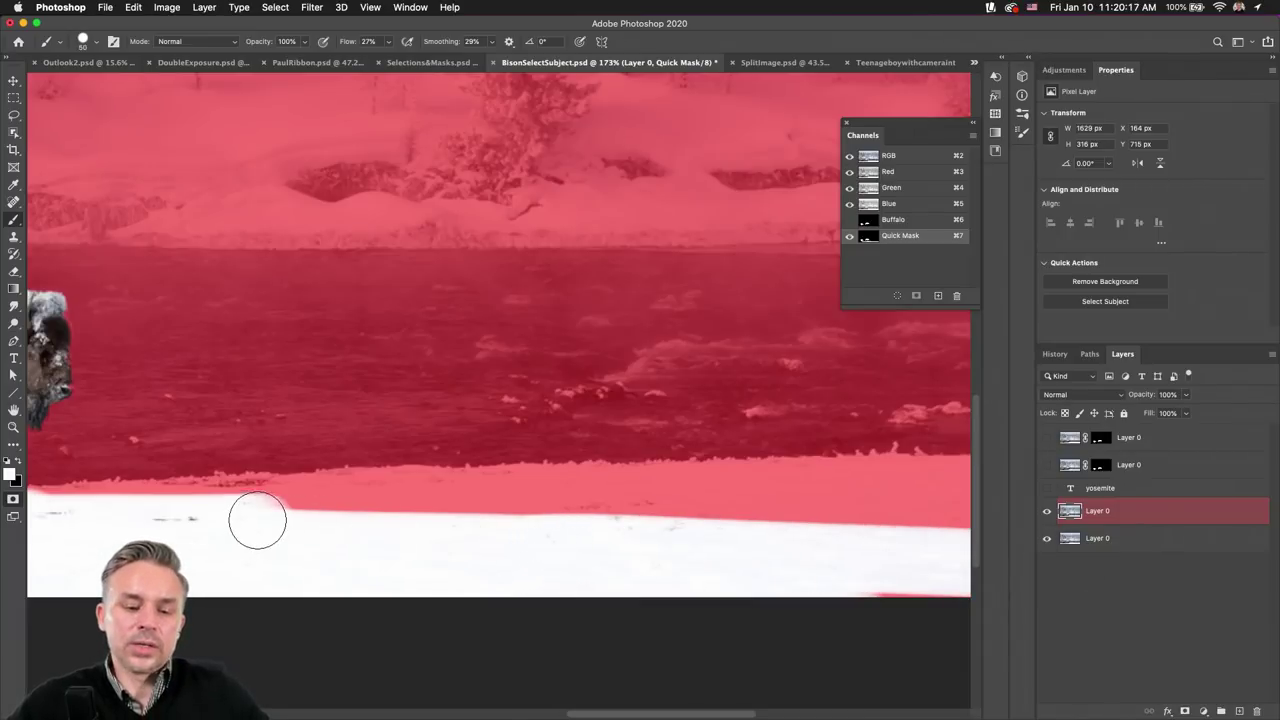
pyautogui.moveTo(257, 520); pyautogui.dragTo(811, 532)
pyautogui.moveTo(240, 509); pyautogui.dragTo(914, 509)
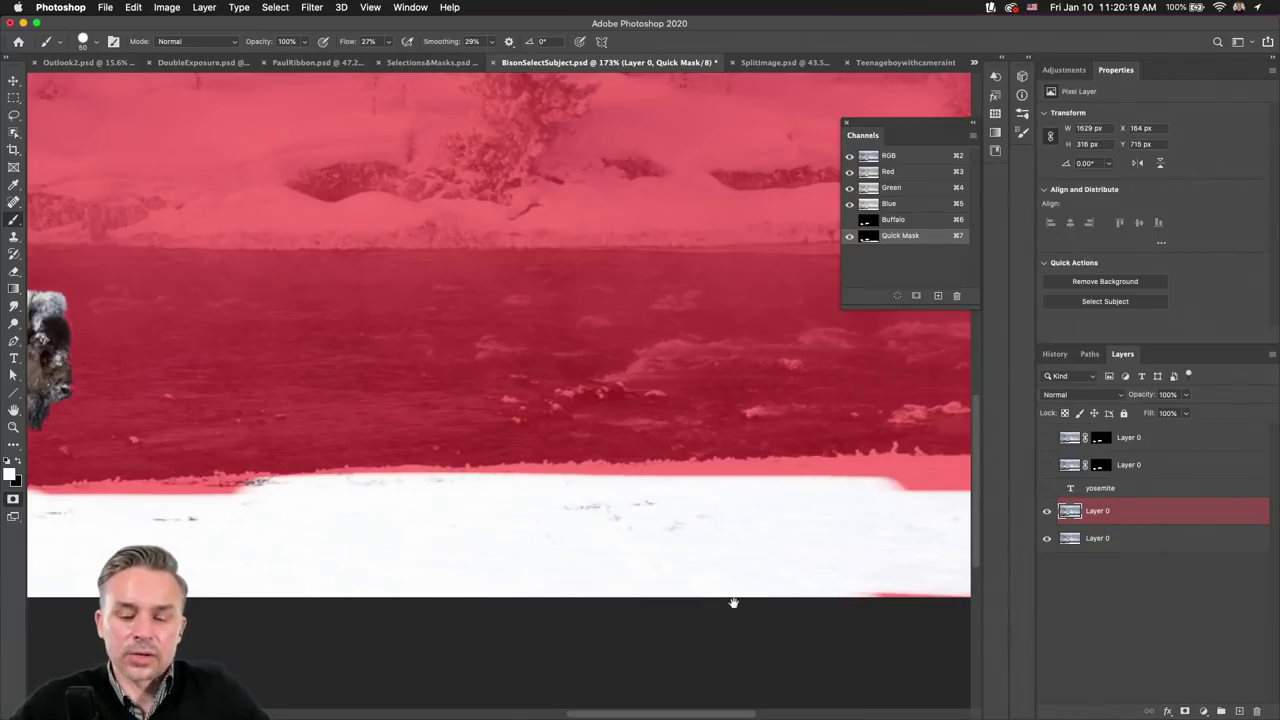
pyautogui.moveTo(737, 564); pyautogui.dragTo(411, 557)
pyautogui.moveTo(752, 575)
pyautogui.mouseDown()
pyautogui.moveTo(479, 488)
pyautogui.moveTo(916, 551)
pyautogui.moveTo(741, 590)
pyautogui.mouseUp()
pyautogui.moveTo(600, 557); pyautogui.dragTo(790, 552)
pyautogui.moveTo(200, 483); pyautogui.dragTo(878, 472)
pyautogui.moveTo(126, 506); pyautogui.dragTo(857, 502)
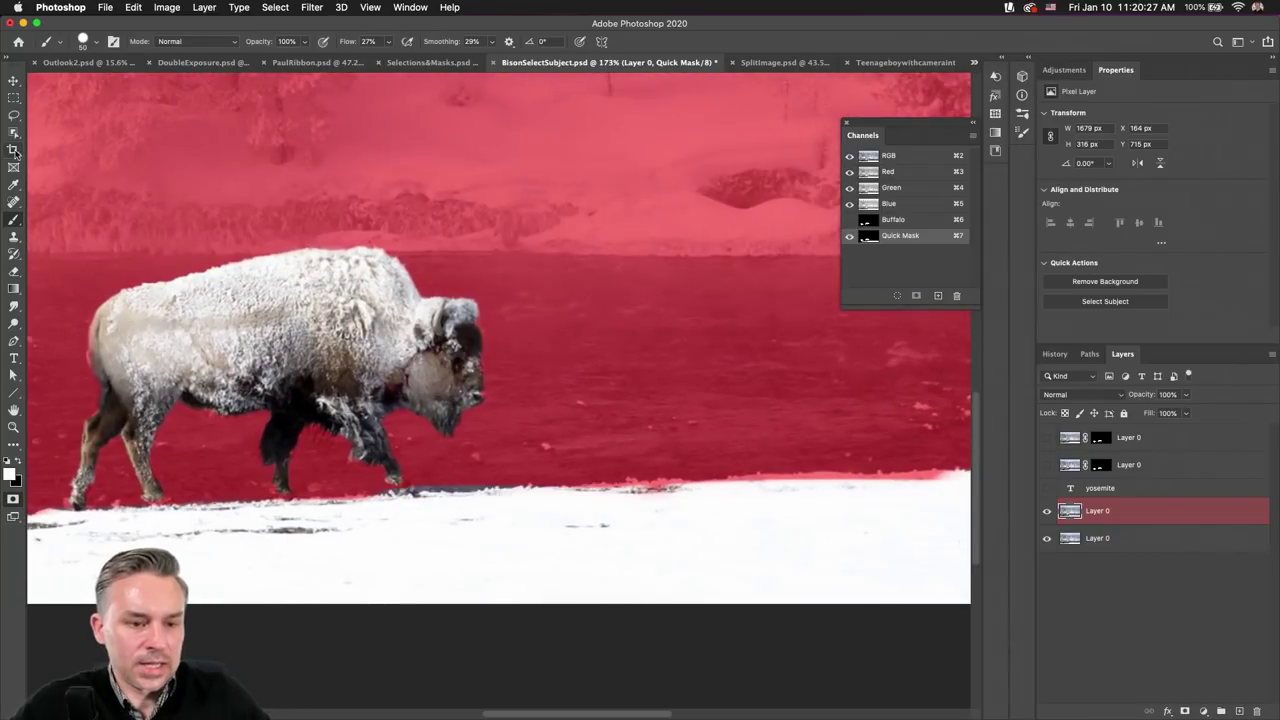
# - Try selecting the snowy foreground inside the quick mask with the Quick Selection tool, and switch to the Lasso tool
pyautogui.click(14, 116)
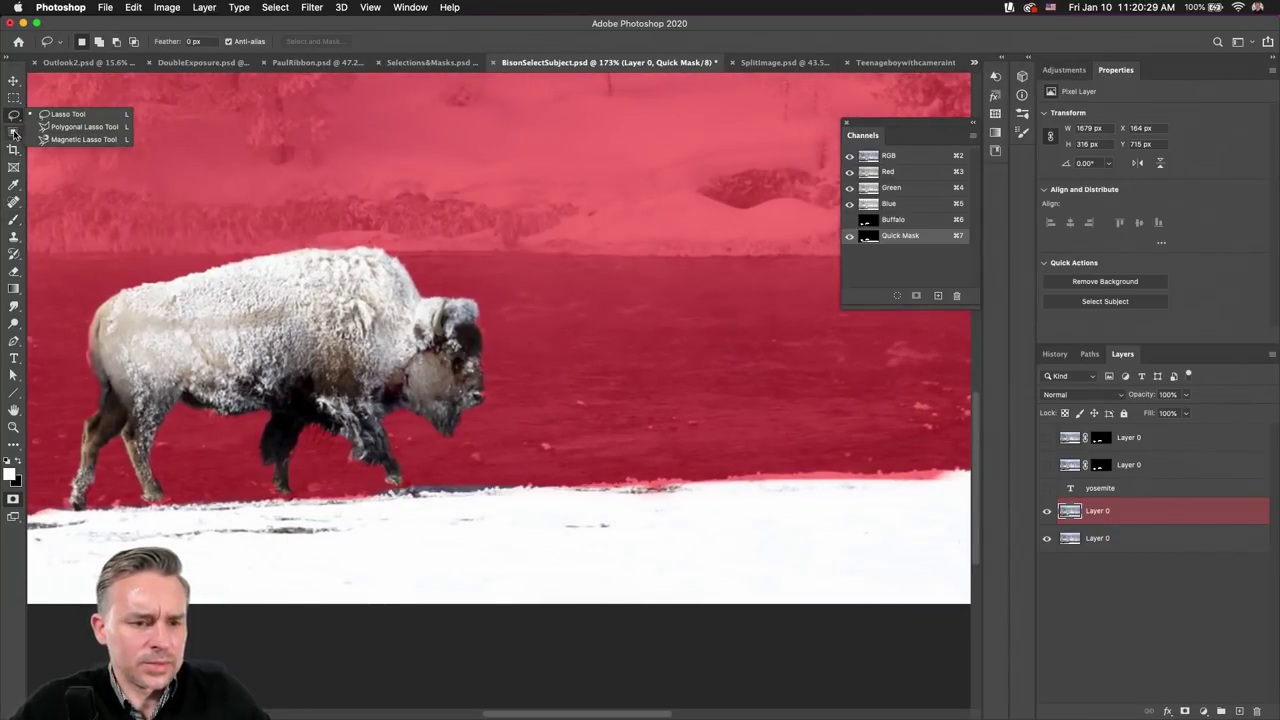
pyautogui.click(14, 133)
pyautogui.moveTo(611, 543); pyautogui.dragTo(714, 533)
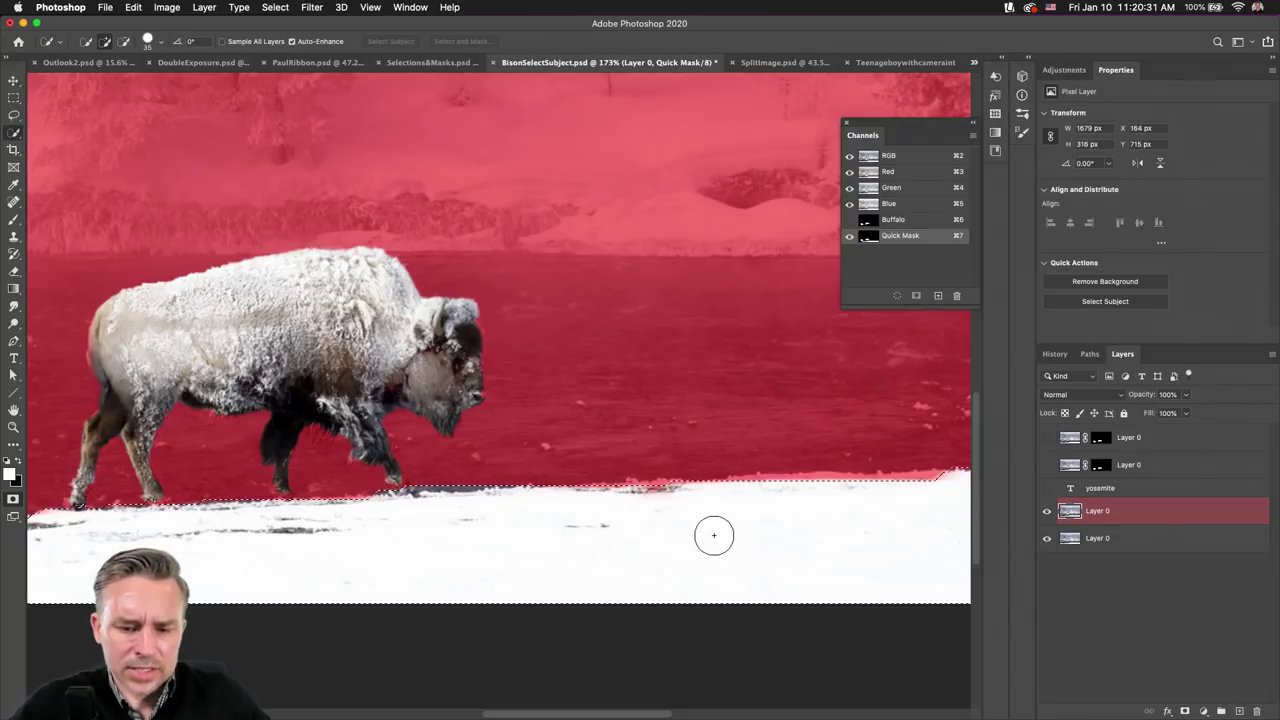
pyautogui.hscroll(10, 403, 551)
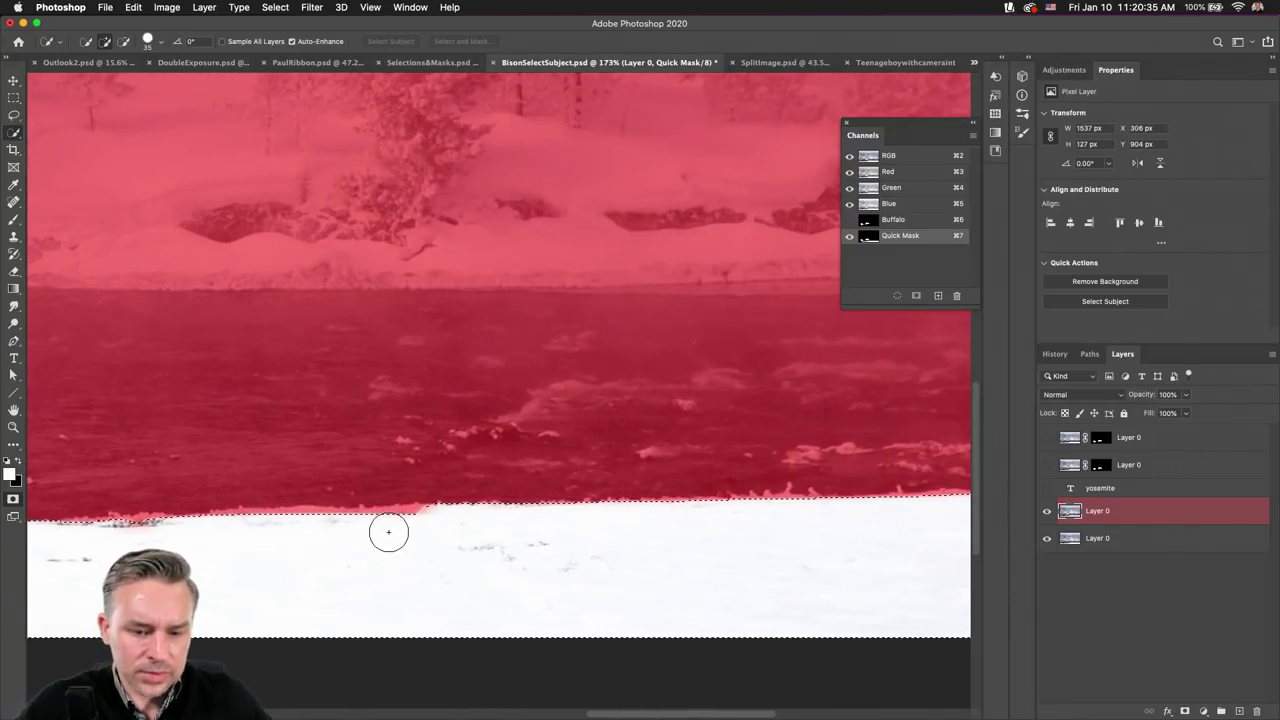
pyautogui.click(14, 115)
pyautogui.moveTo(189, 367)
pyautogui.mouseDown()
pyautogui.moveTo(320, 426)
pyautogui.moveTo(564, 452)
pyautogui.moveTo(626, 407)
pyautogui.mouseUp()
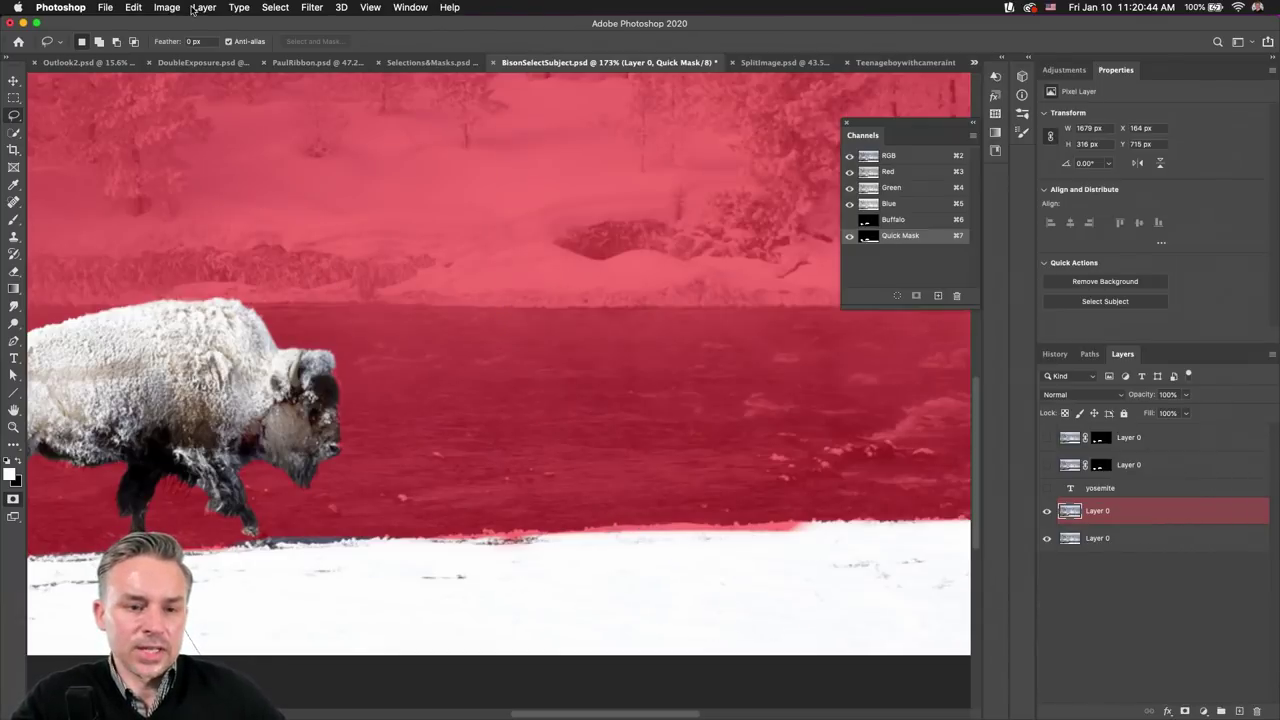
# - Leave Quick Mask mode to turn the painted mask into a selection of the bison and snow, and deselect it
pyautogui.click(275, 7)
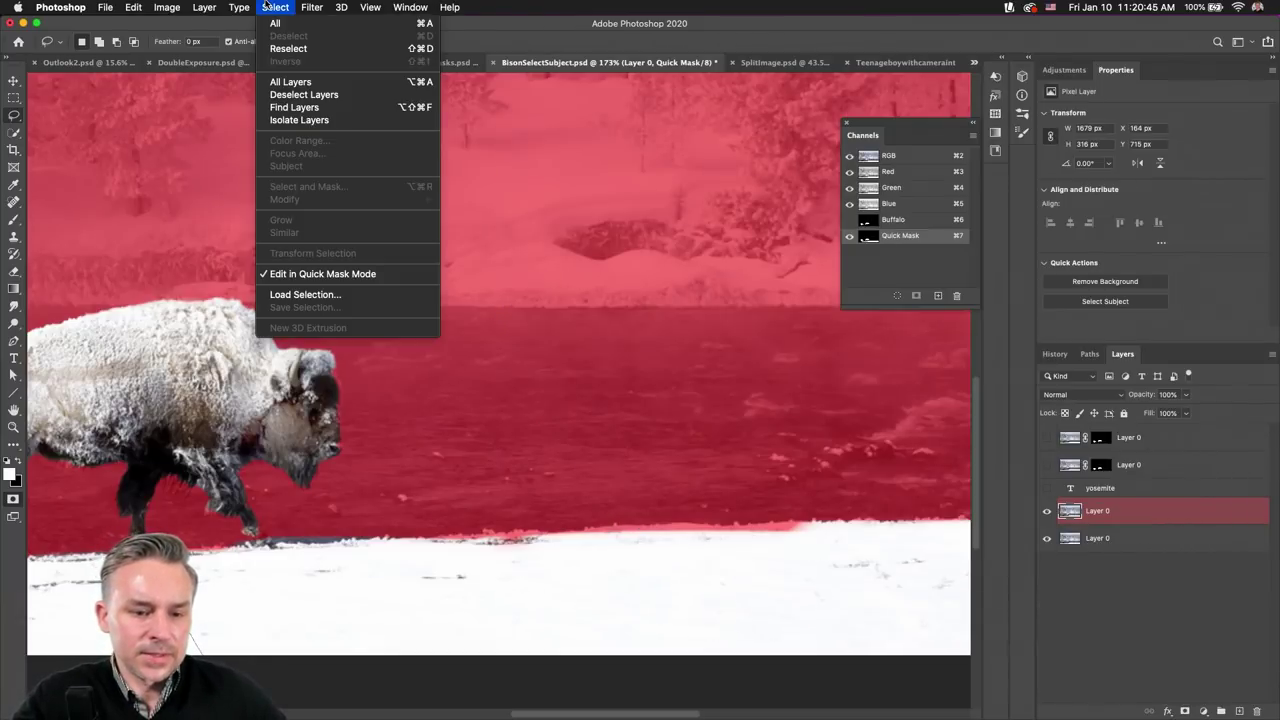
pyautogui.press('q')
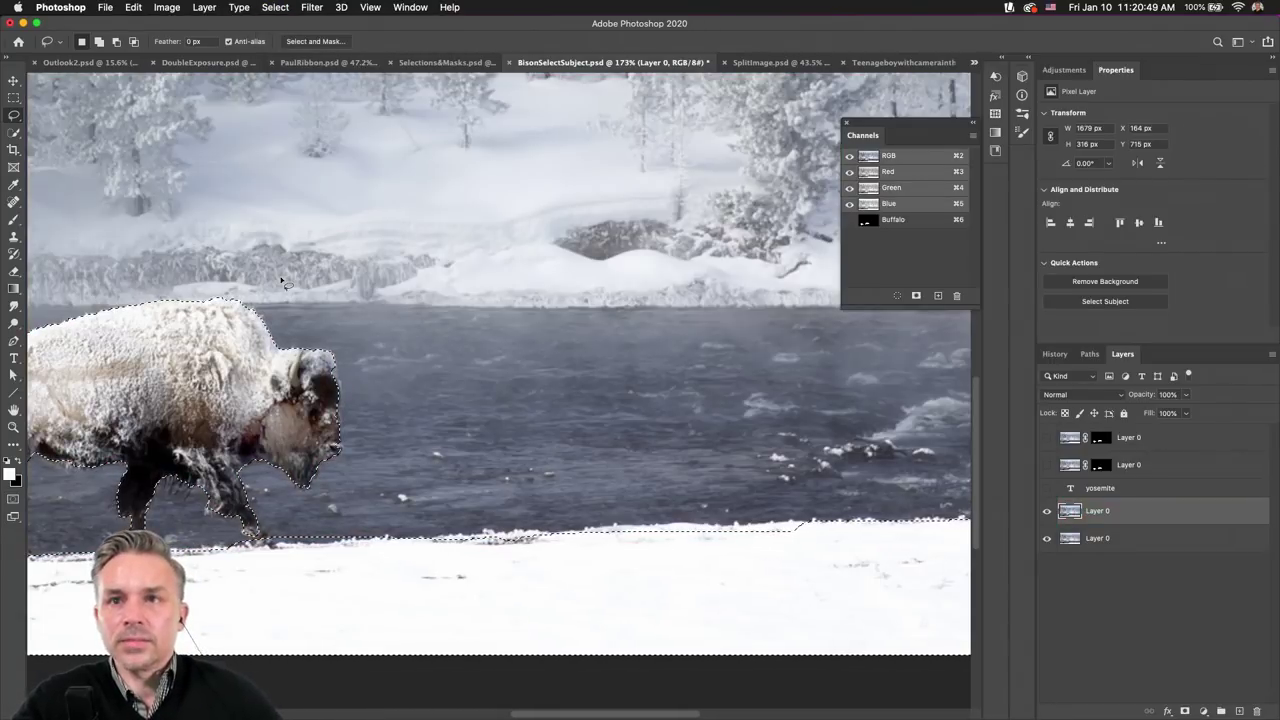
pyautogui.press('super+d')
pyautogui.scroll(-5, 283, 283)
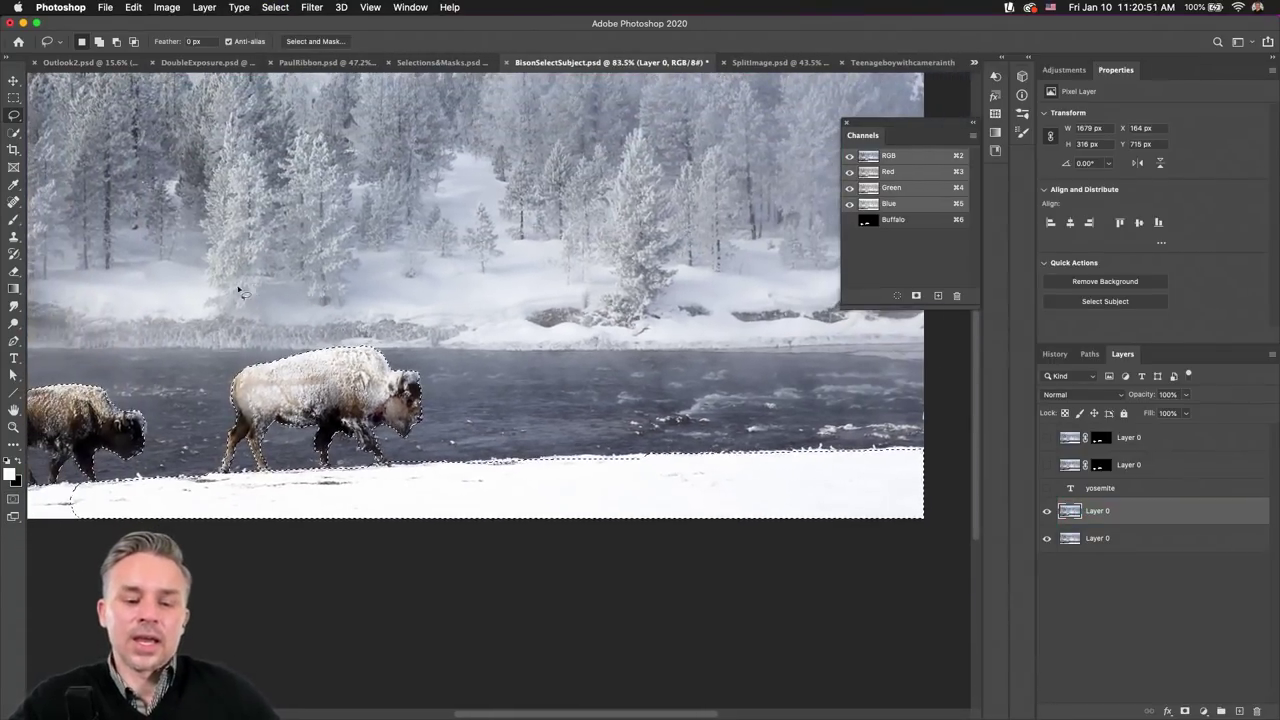
pyautogui.press('super+z')
pyautogui.scroll(2, 303, 300)
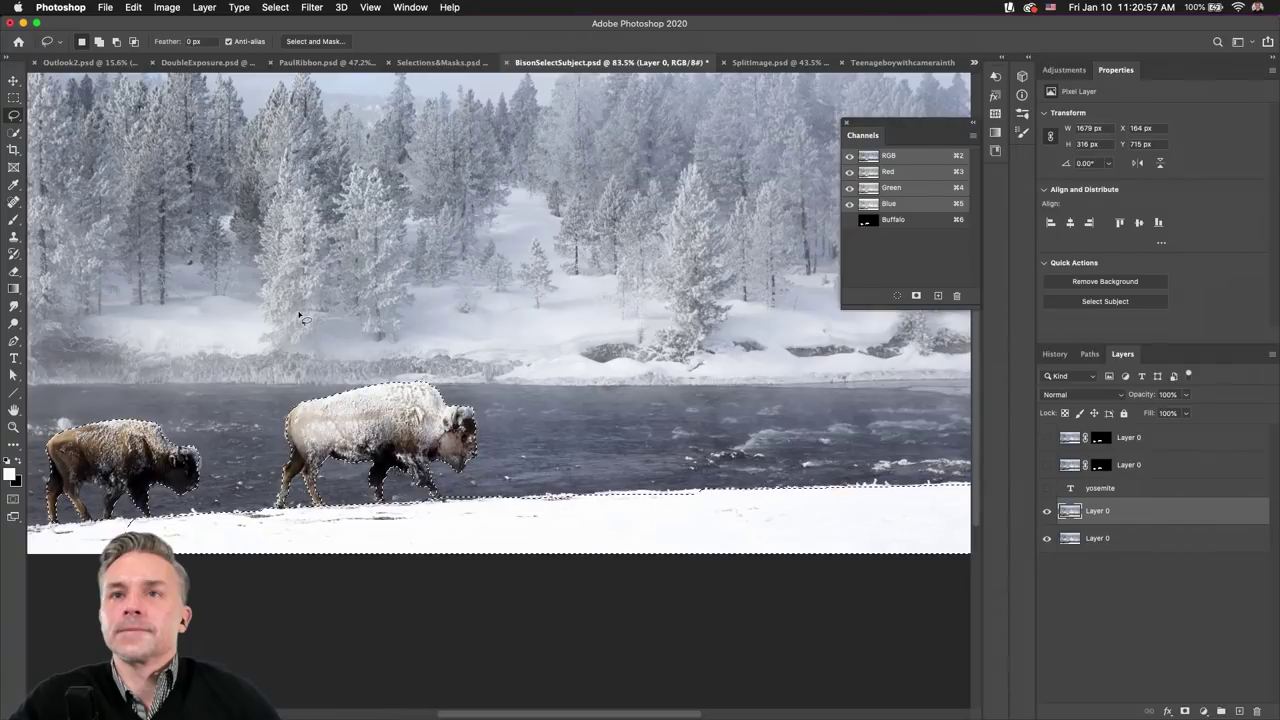
pyautogui.press('super+d')
pyautogui.click(14, 97)
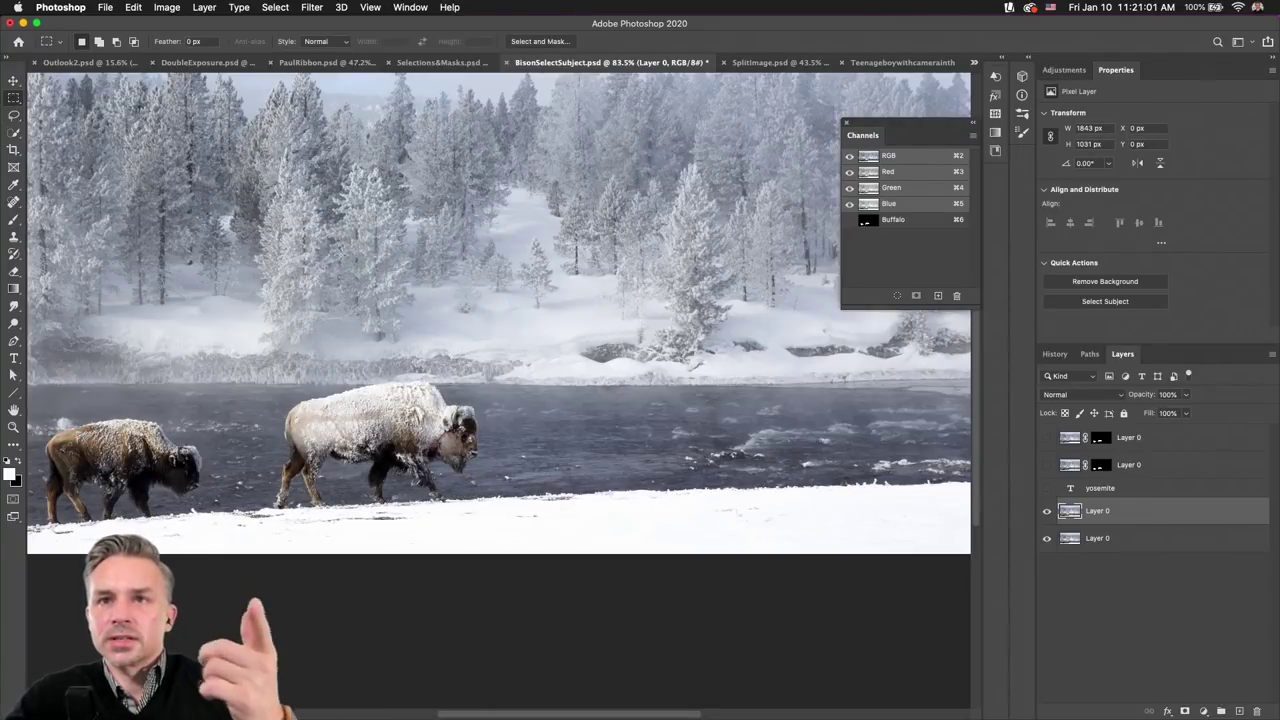
# - Switch to the DoubleExposure.psd document, close the Channels panel, and collapse Properties to show its full layer stack
pyautogui.scroll(5, 372, 400)
pyautogui.hscroll(-3, 372, 400)
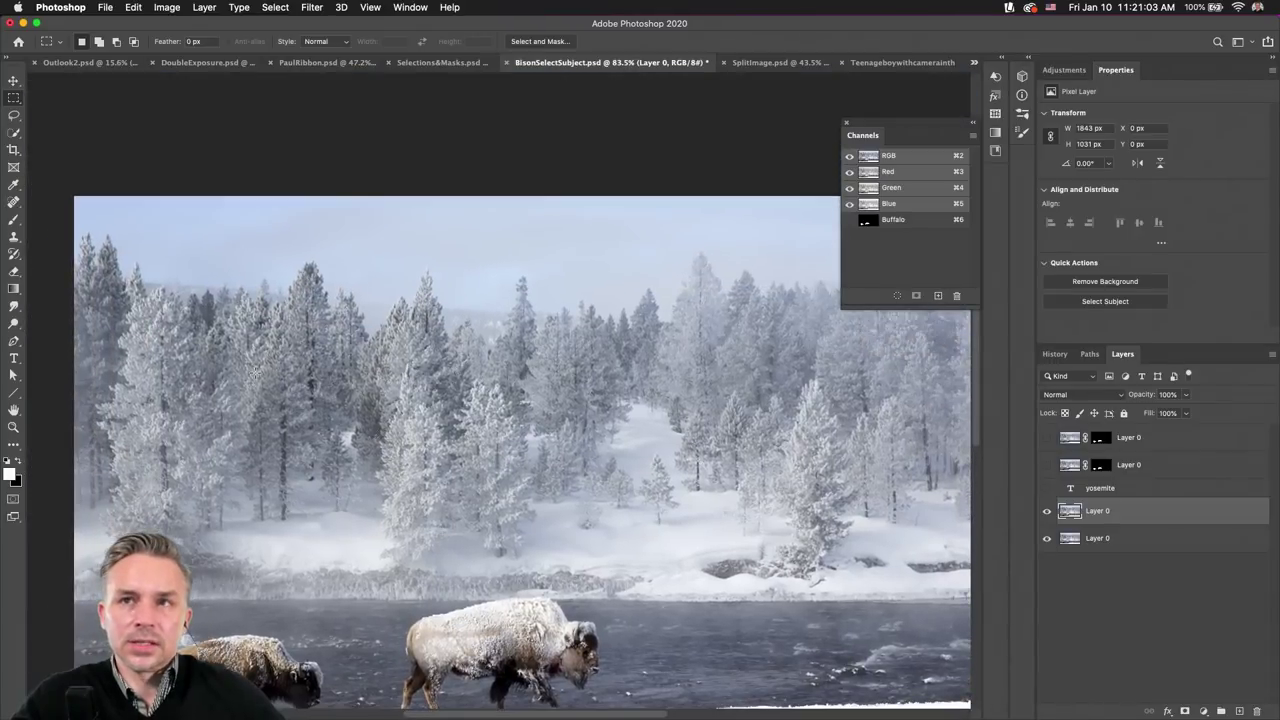
pyautogui.click(205, 62)
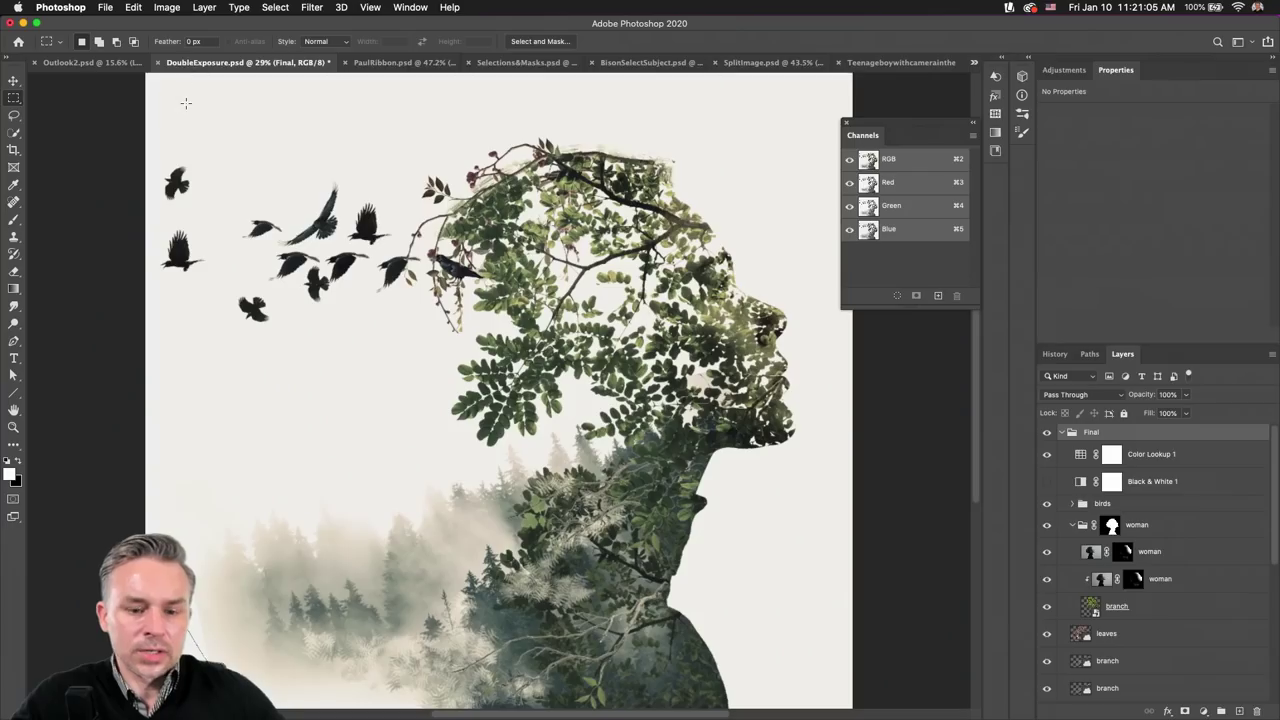
pyautogui.click(846, 124)
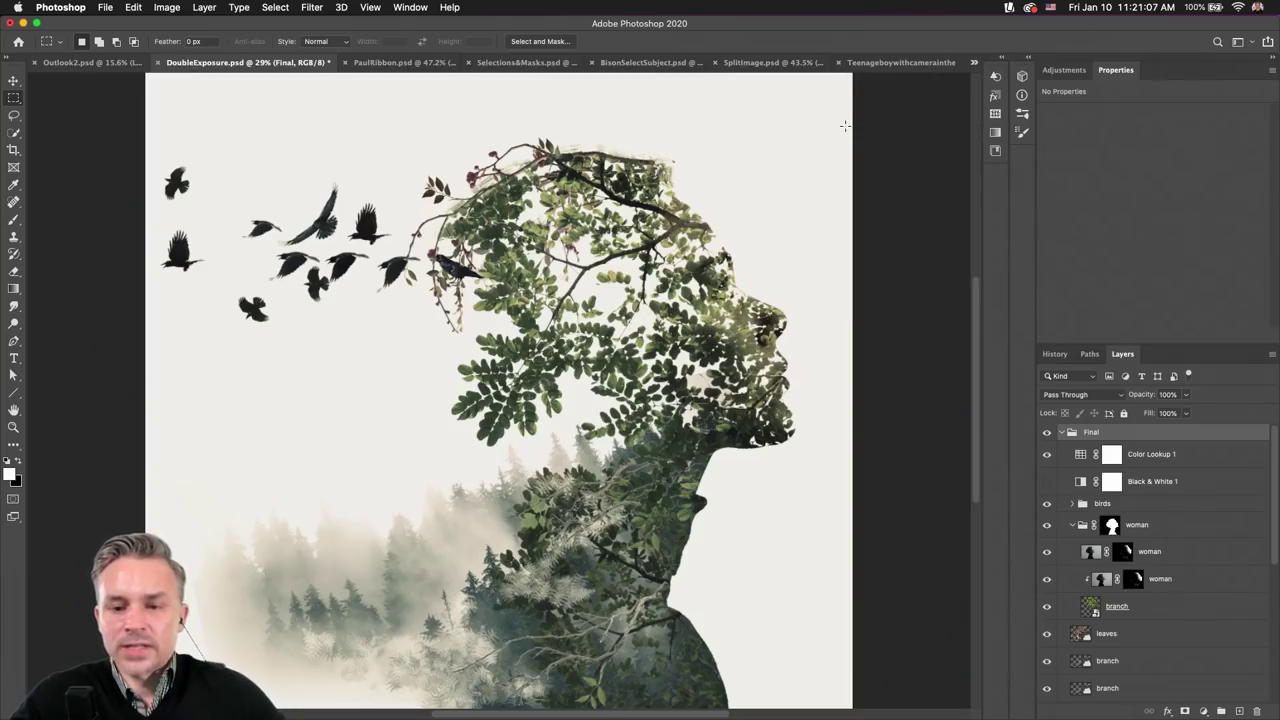
pyautogui.doubleClick(1170, 72)
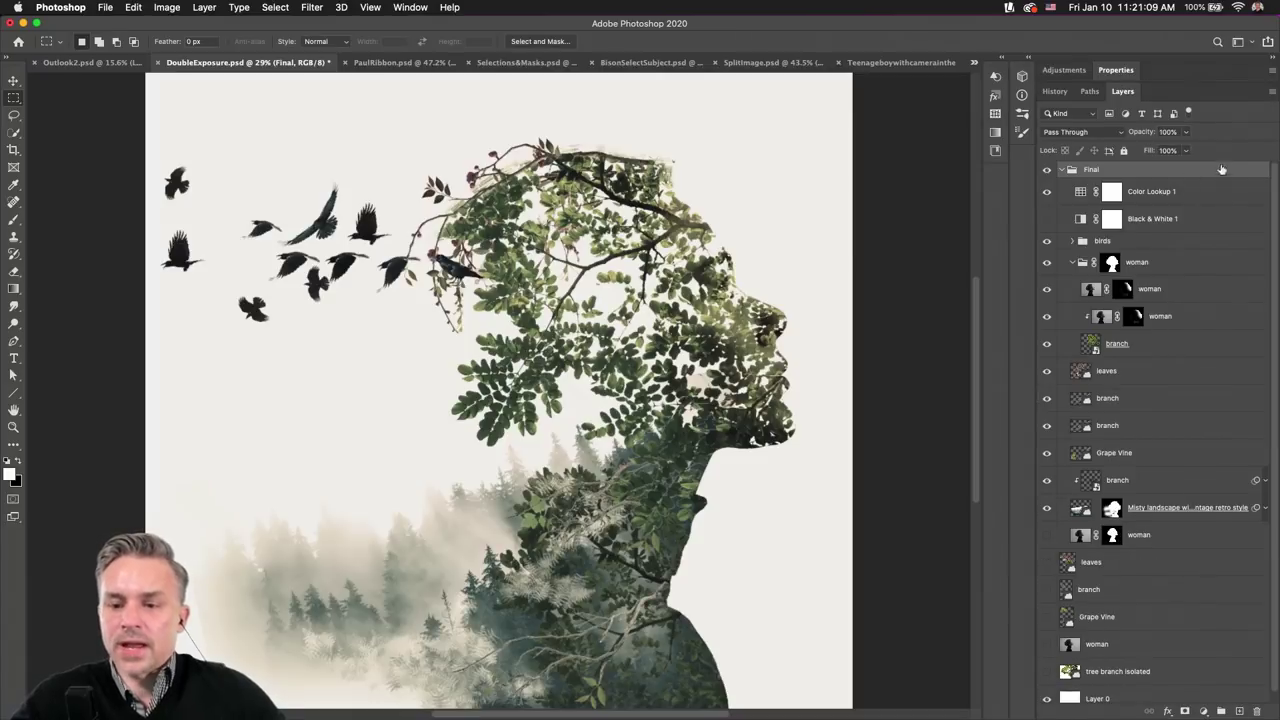
pyautogui.scroll(-3, 251, 227)
pyautogui.scroll(3, 251, 227)
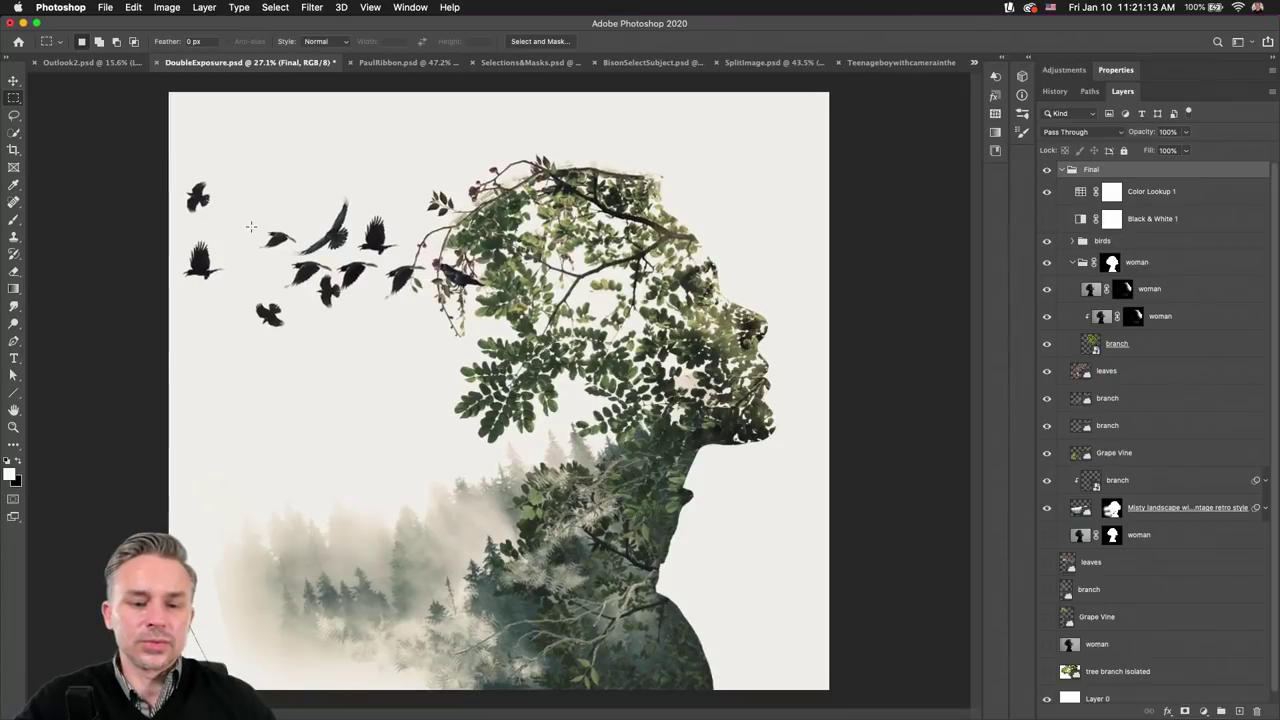
pyautogui.scroll(2, 251, 227)
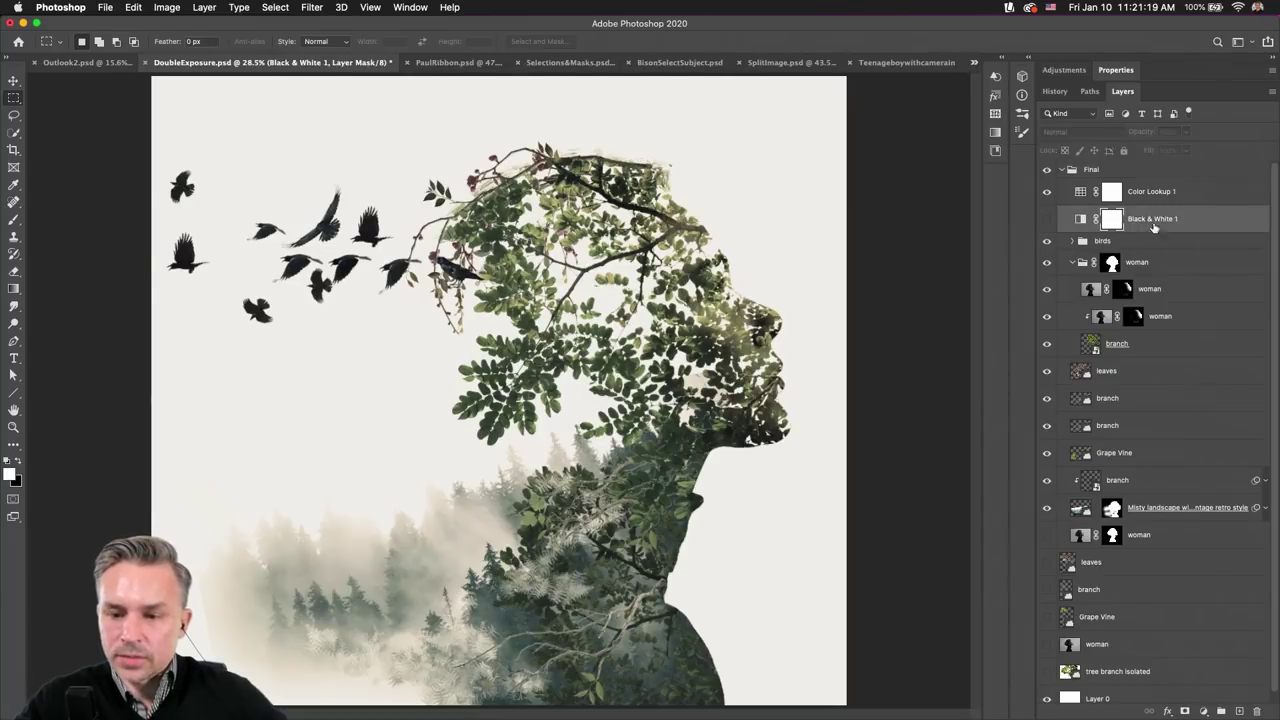
# - Collapse and hide the Final group, and make the standalone woman layer visible and active
pyautogui.click(1066, 170)
pyautogui.click(1046, 170)
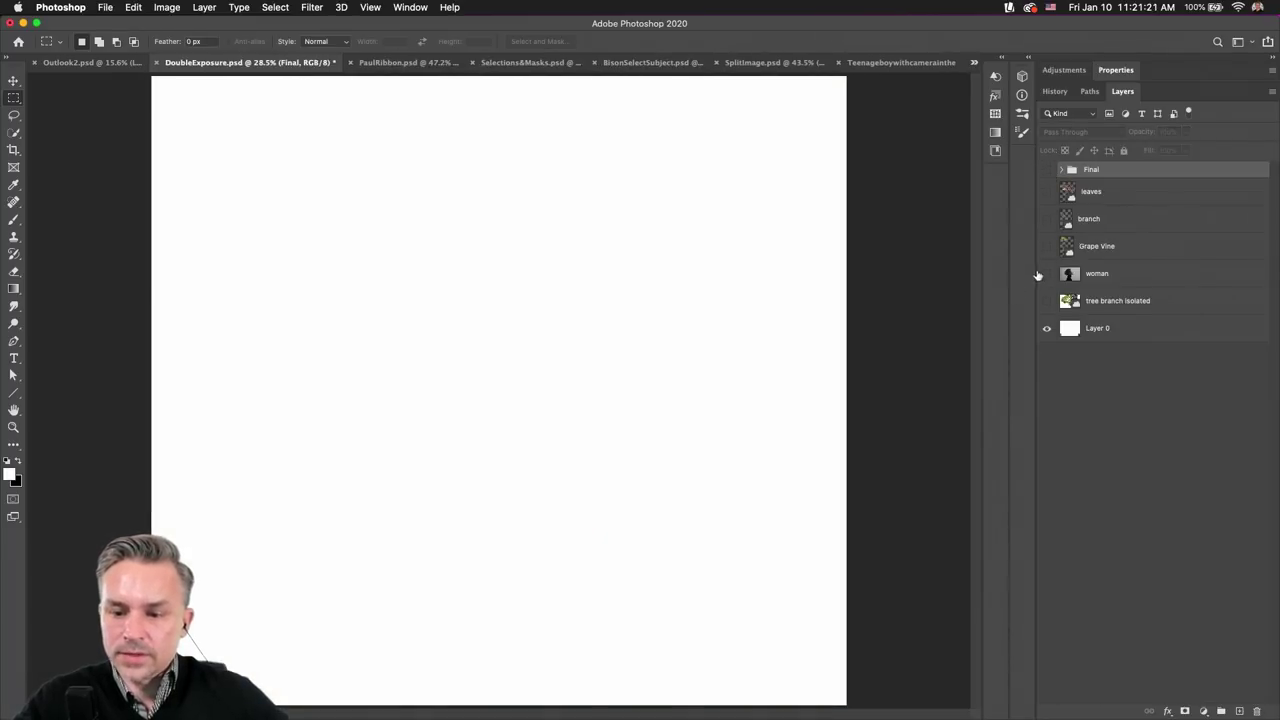
pyautogui.click(1047, 274)
pyautogui.click(1103, 276)
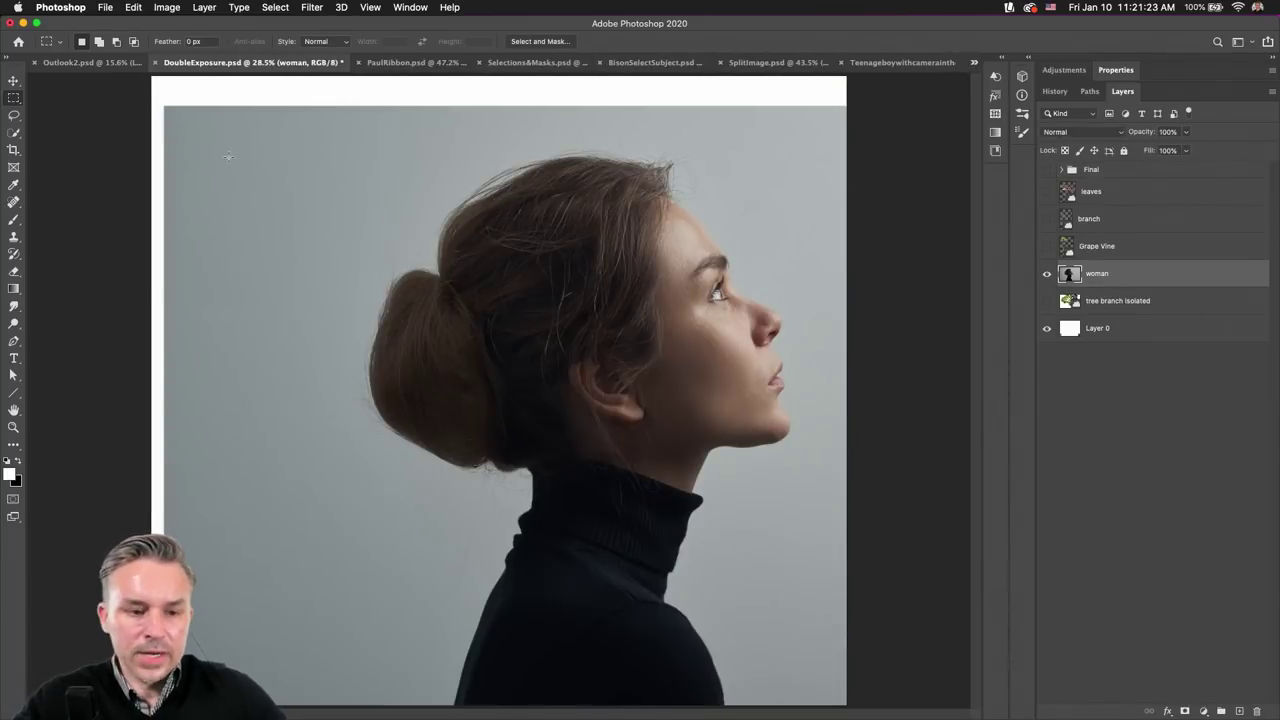
# - Select the woman automatically with Select Subject and take the selection into Select and Mask
pyautogui.click(13, 133)
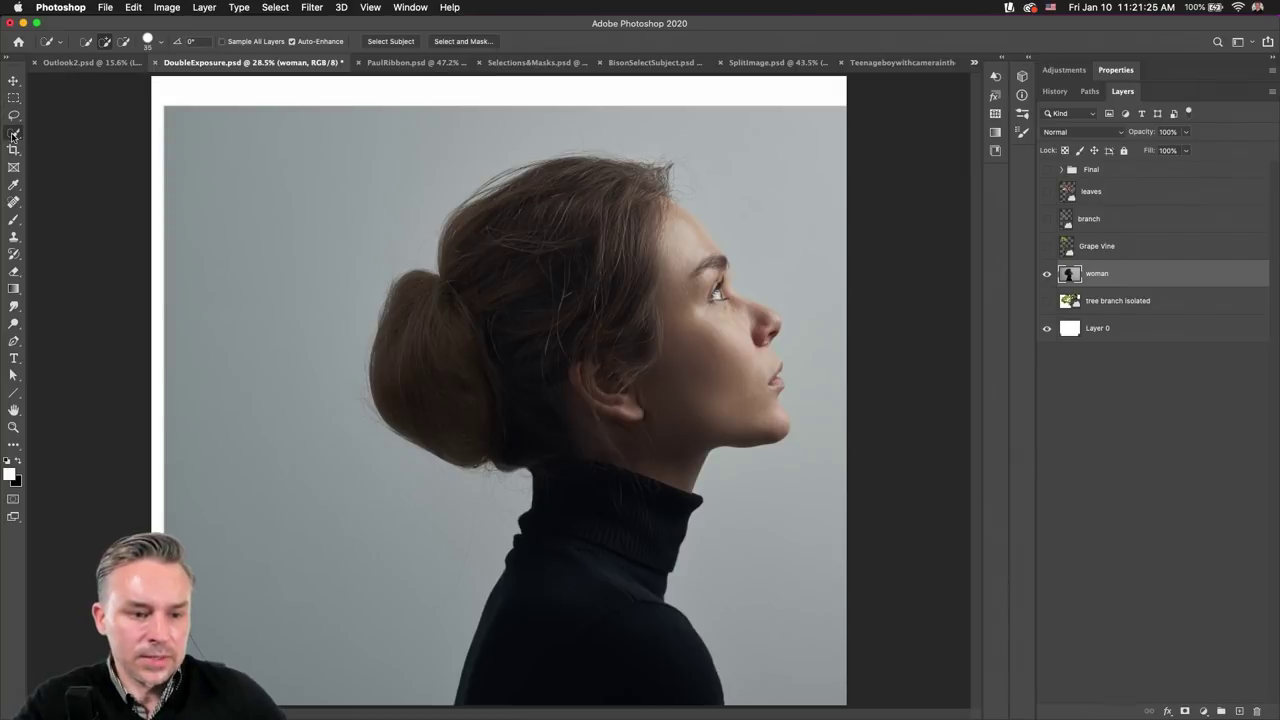
pyautogui.click(389, 42)
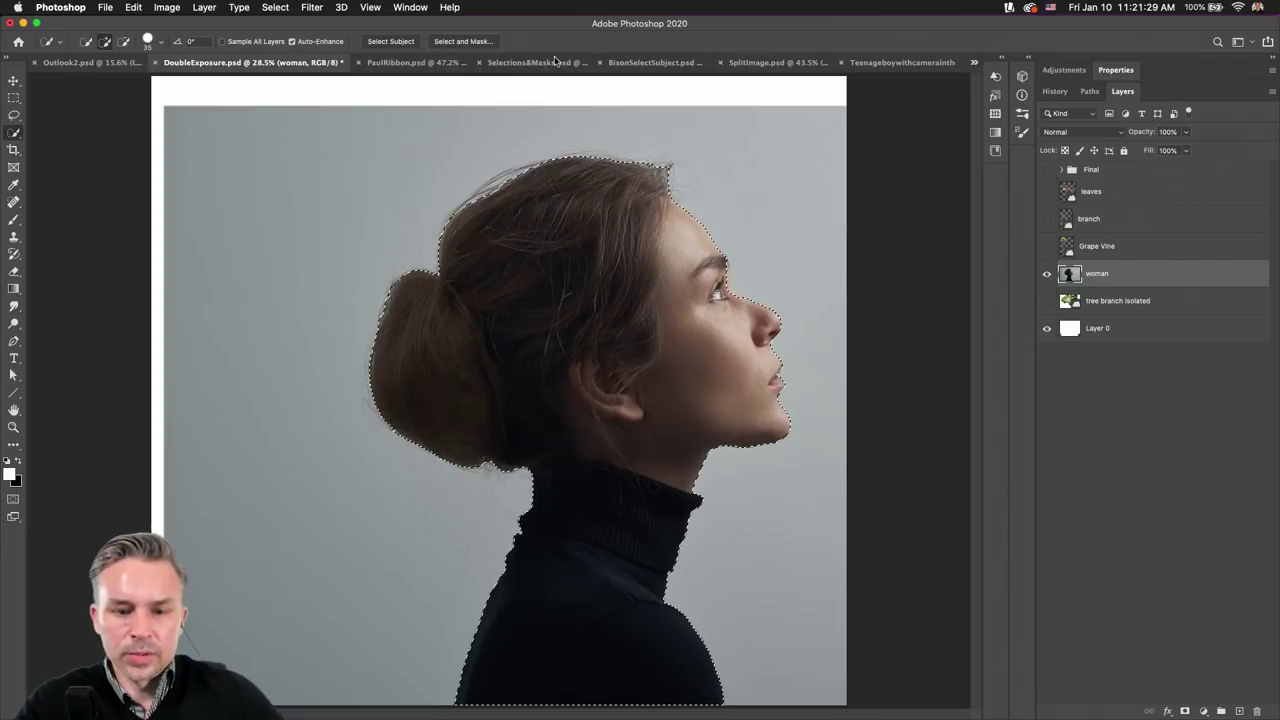
pyautogui.click(455, 42)
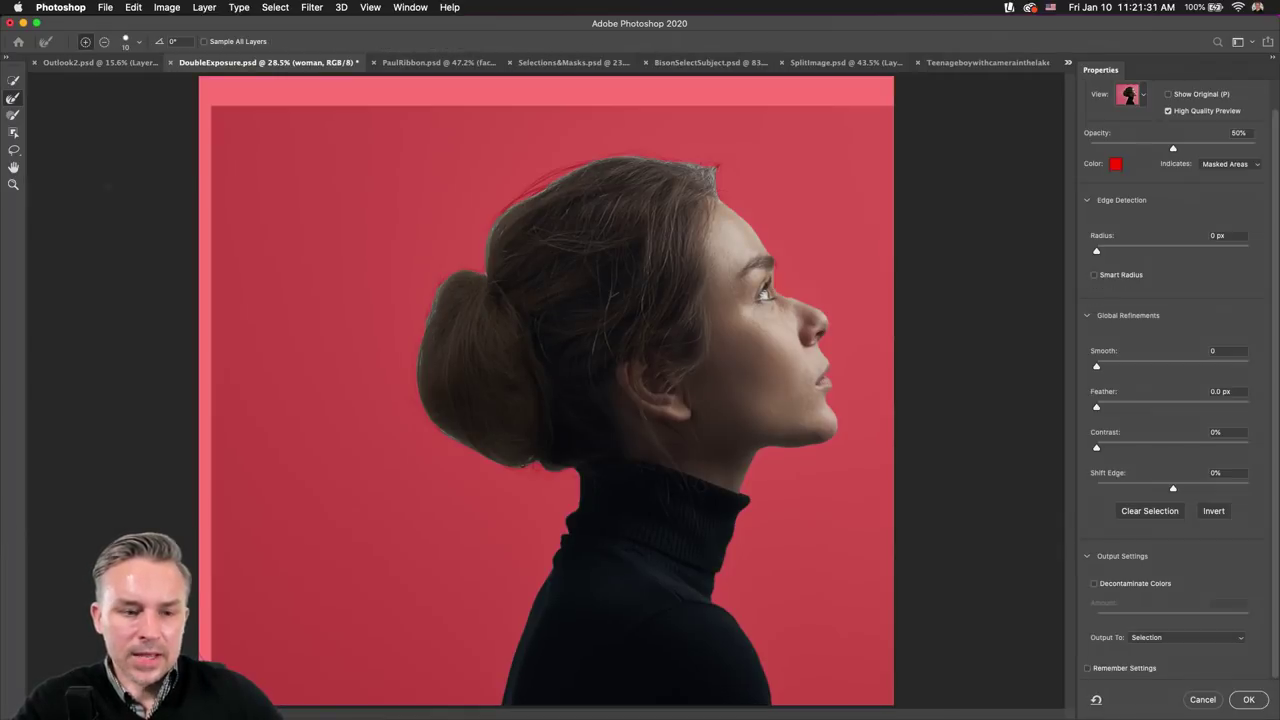
# - Refine the stray hair along the top of the head with a size 70 Refine Edge brush and apply the result as a layer mask
pyautogui.click(11, 98)
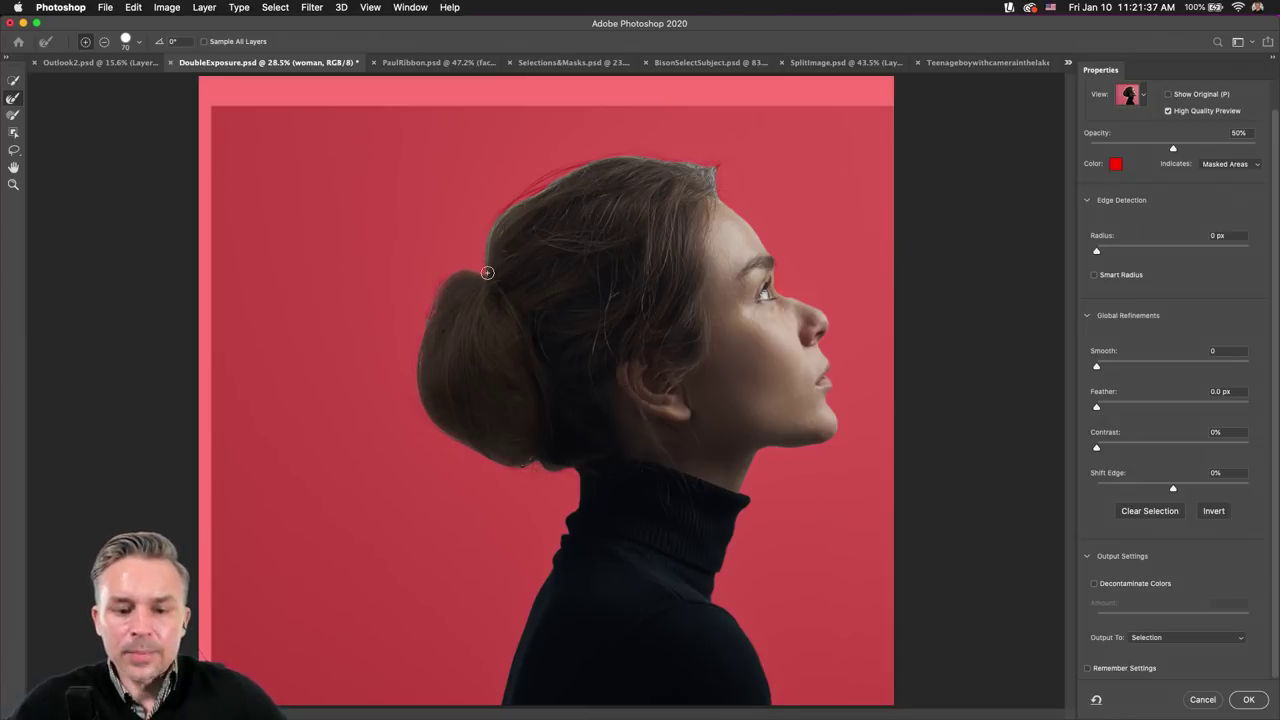
pyautogui.moveTo(508, 196); pyautogui.dragTo(571, 173)
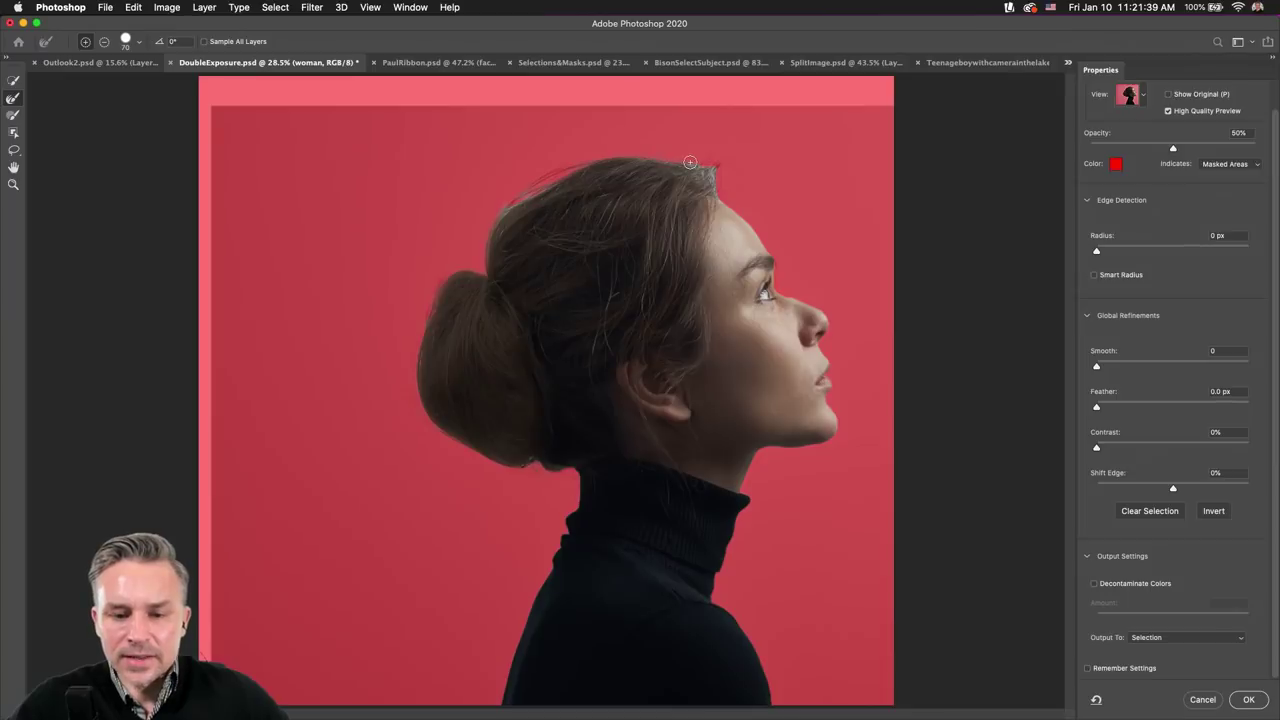
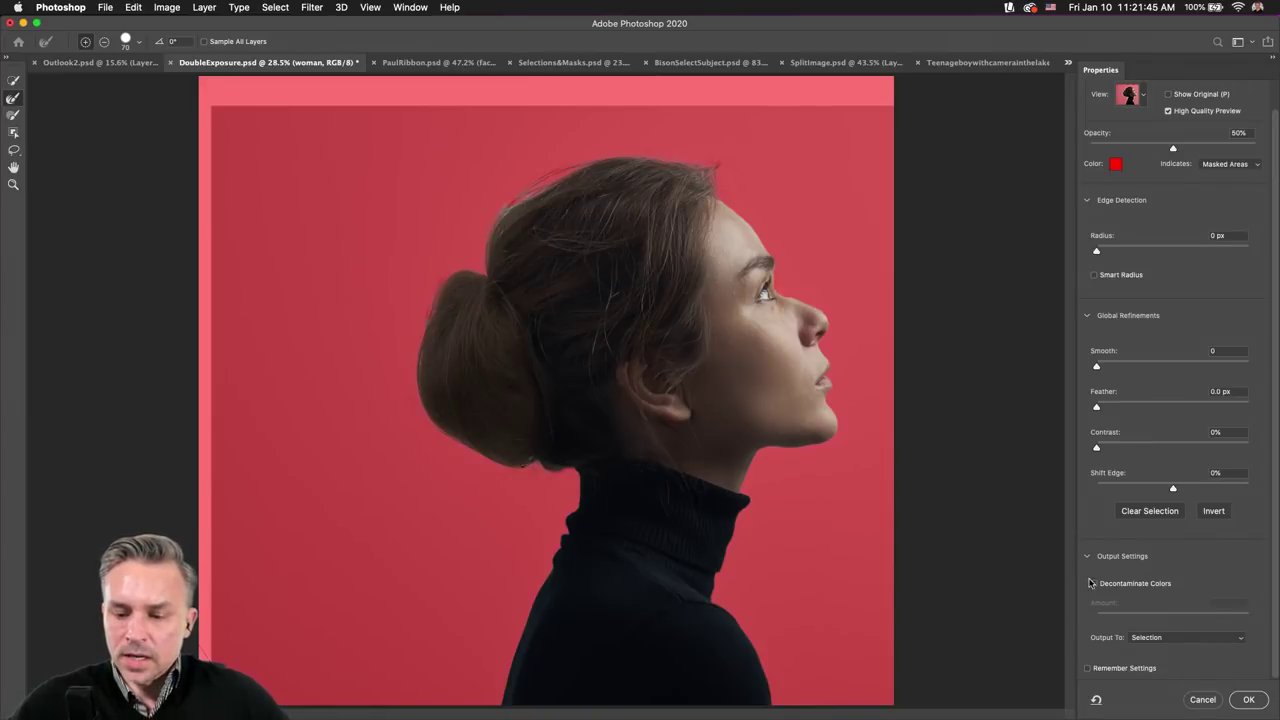
pyautogui.click(1248, 700)
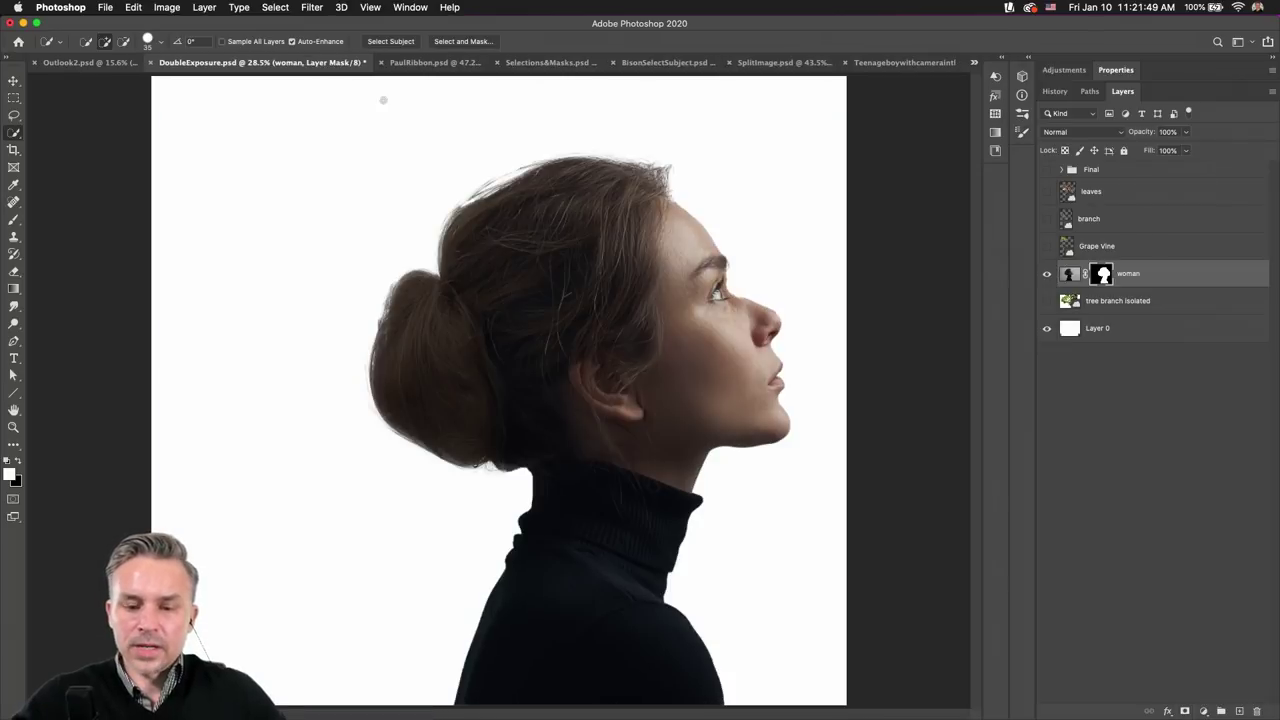
pyautogui.press('super+2')
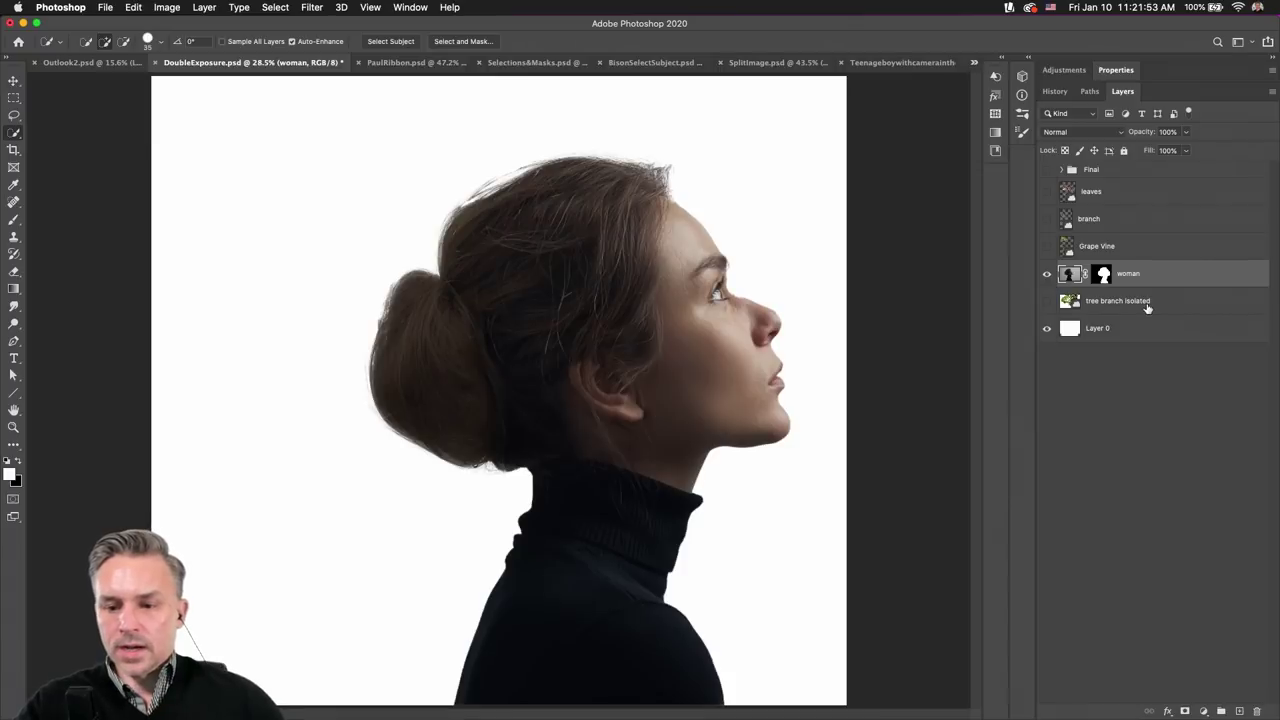
# - Create a new layer group above the woman layer and name it Branches
pyautogui.click(1221, 711)
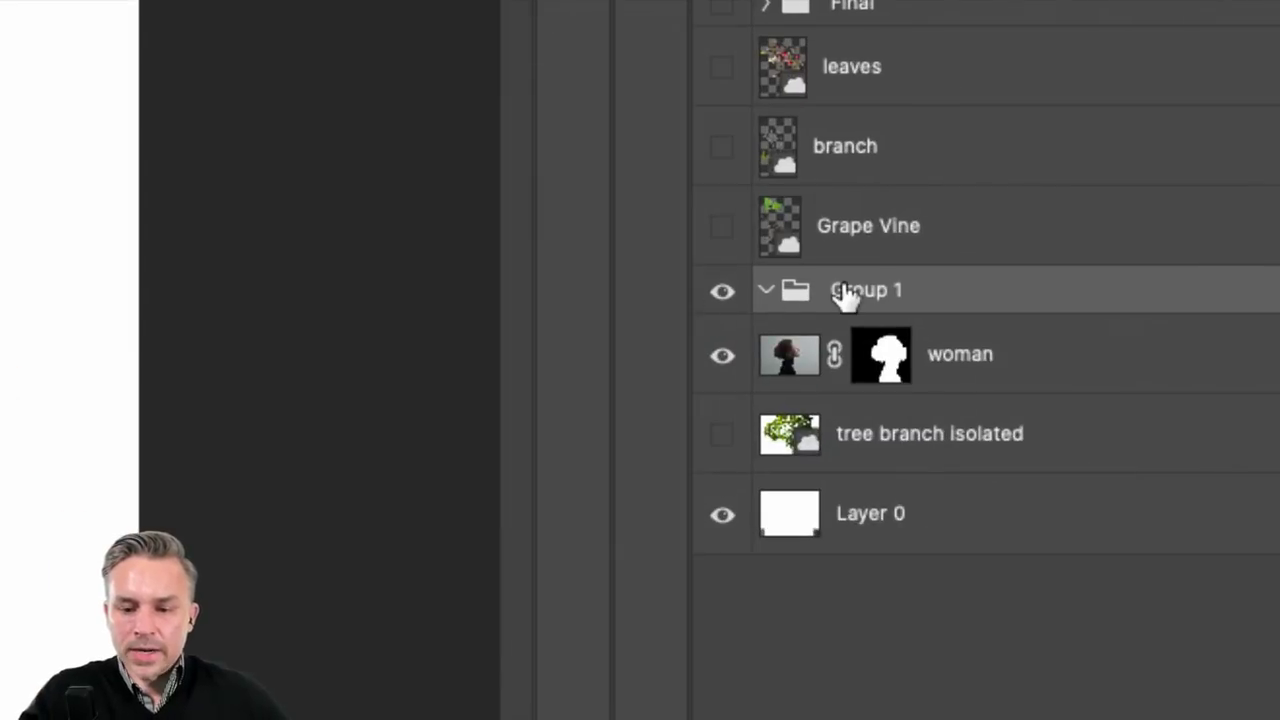
pyautogui.doubleClick(845, 292)
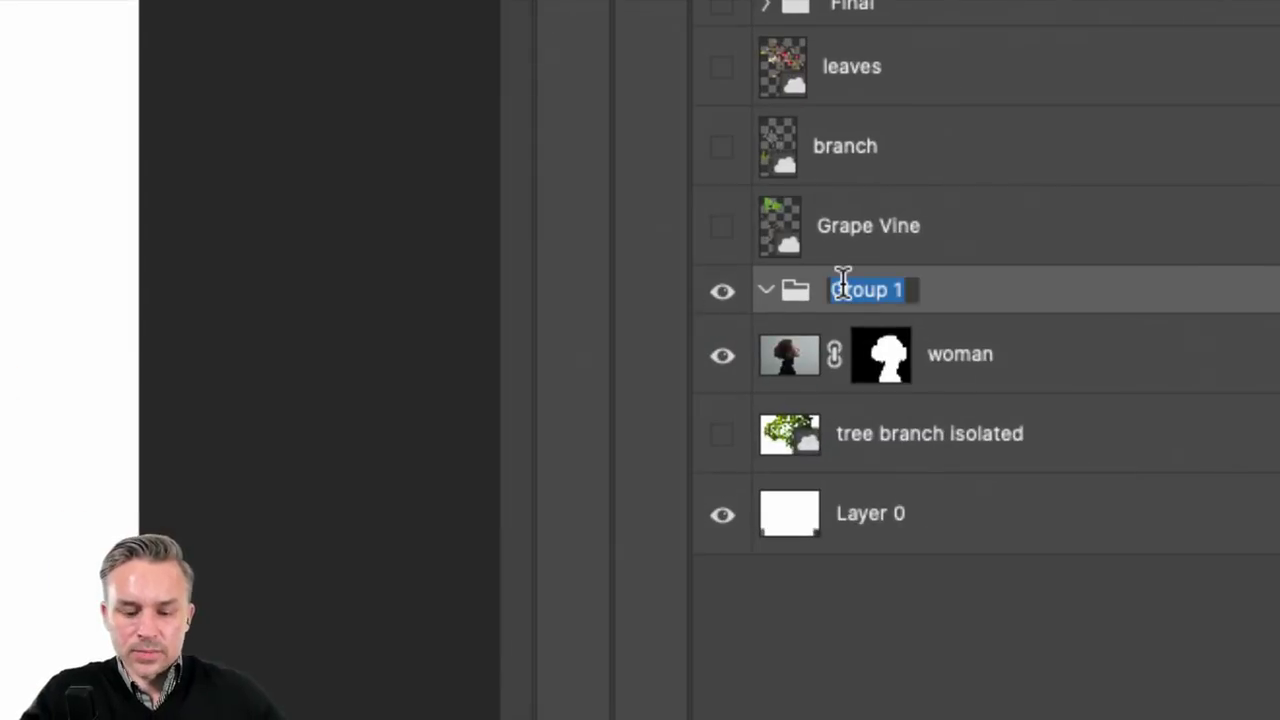
pyautogui.write('Branches')
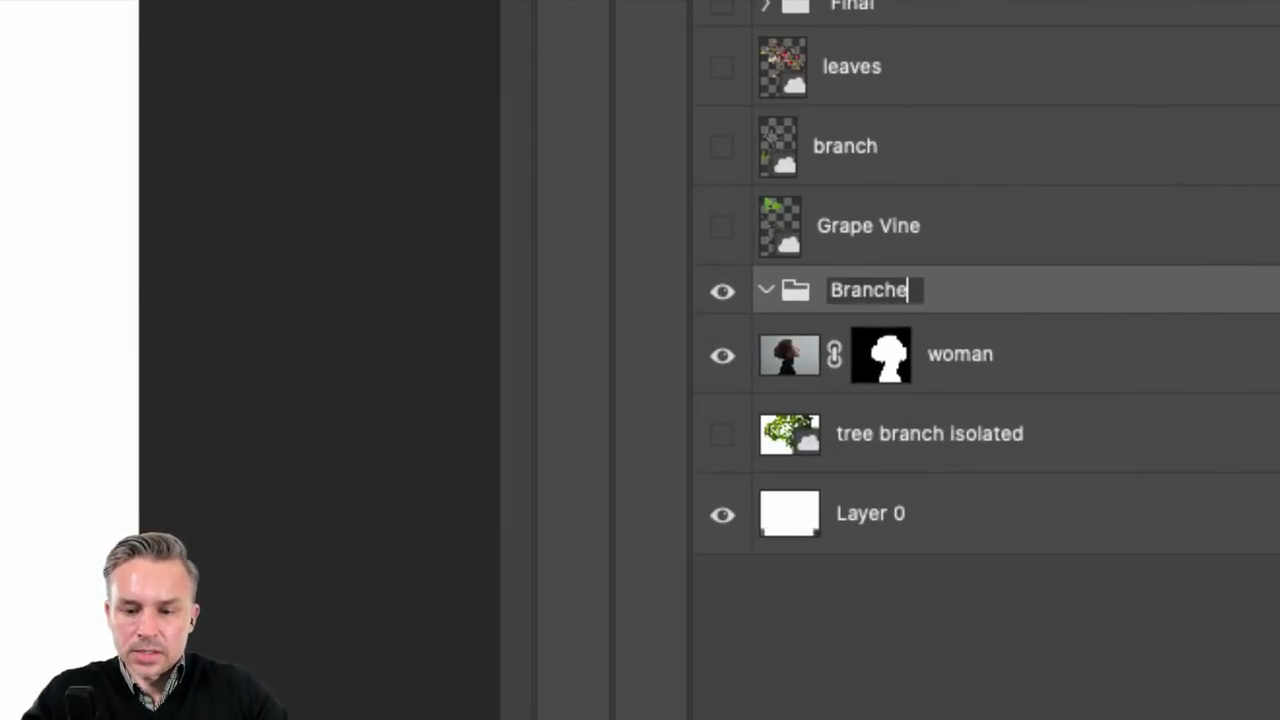
pyautogui.press('Return')
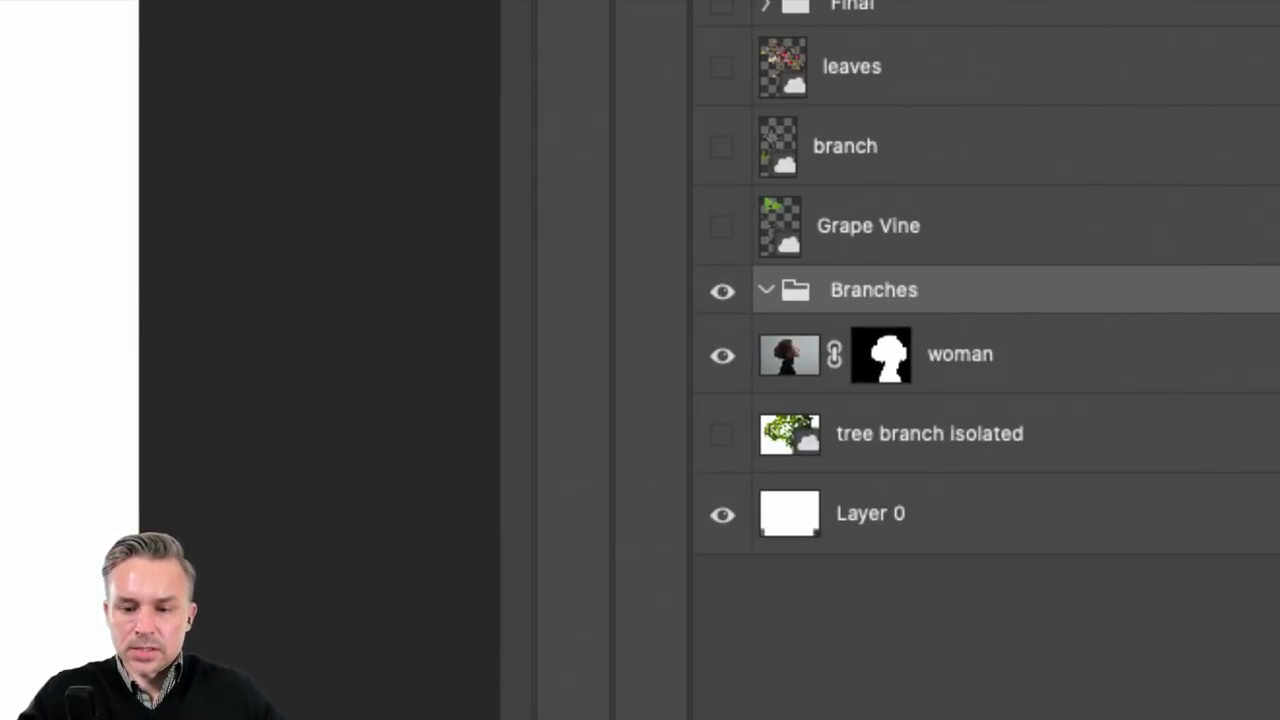
# - Load the woman layer's mask as a selection, hide that layer, and use the selection to mask the Branches group
pyautogui.keyDown('super'); pyautogui.click(885, 365); pyautogui.keyUp('super')
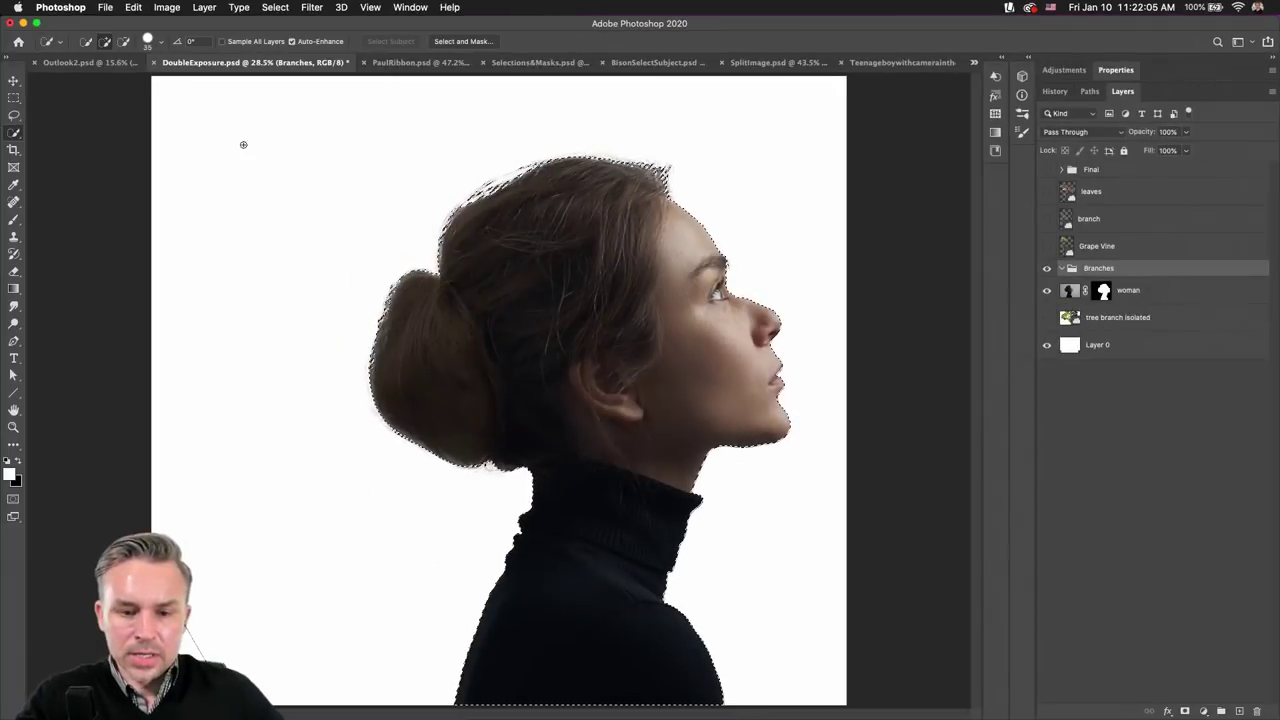
pyautogui.click(1046, 290)
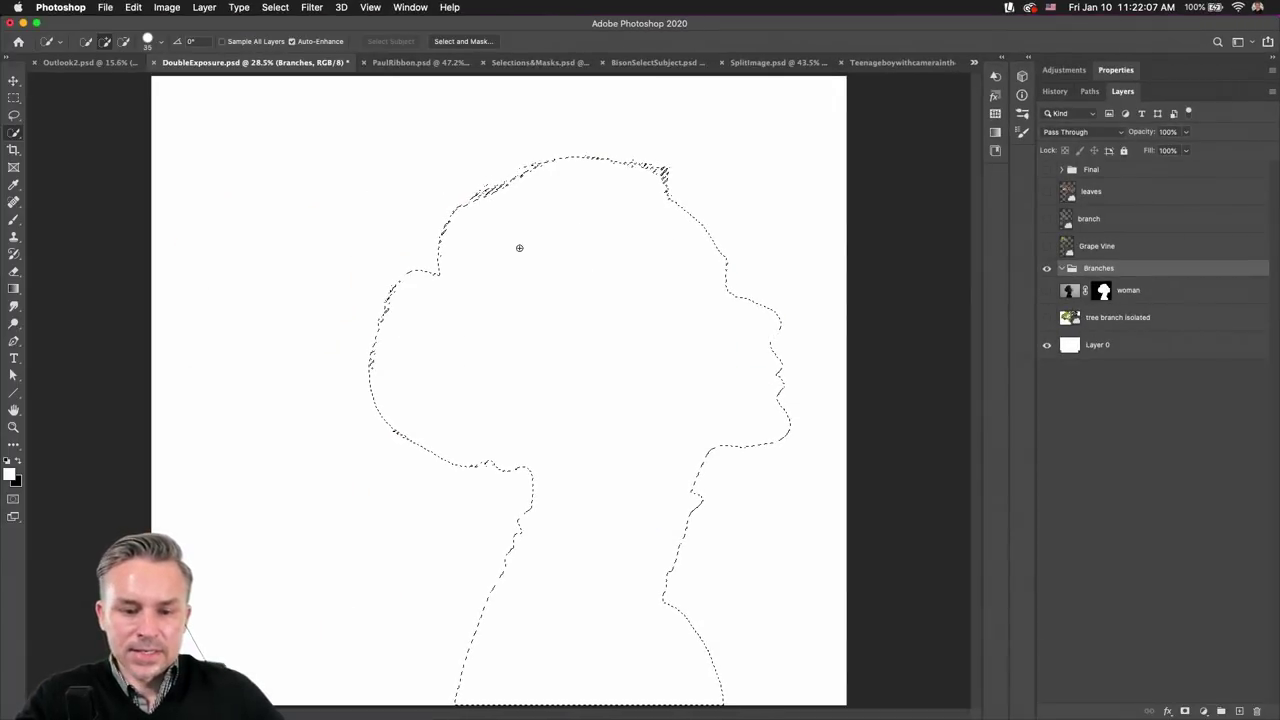
pyautogui.click(1184, 711)
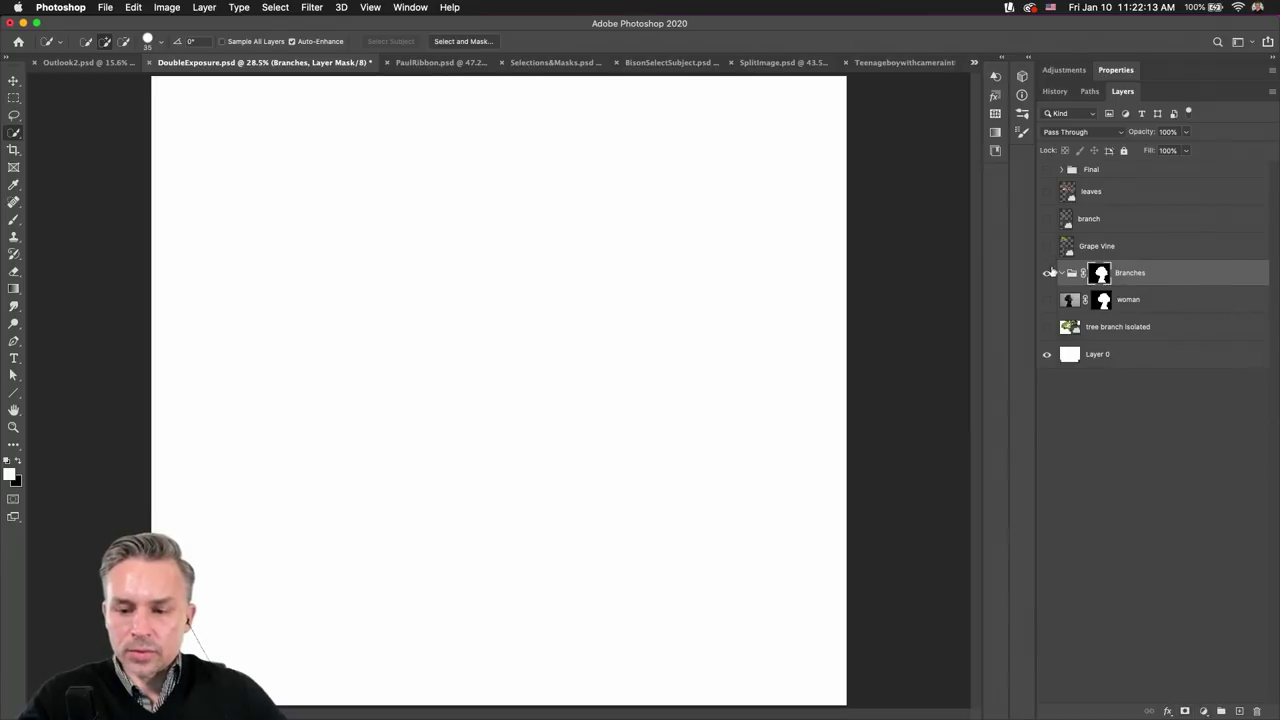
# - Add a new layer above the woman layer with a magenta-to-coral gradient fill and place it inside the masked Branches group
pyautogui.click(1157, 278)
pyautogui.hotkey('alt', '[')
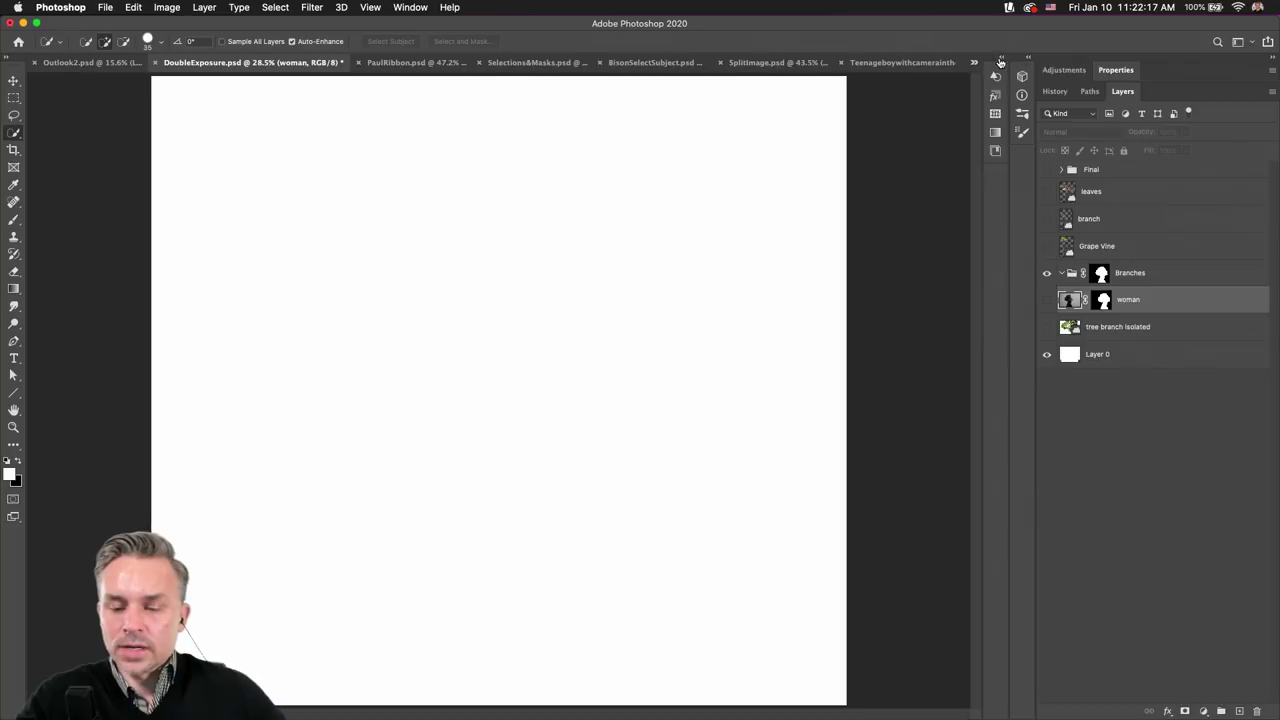
pyautogui.click(1000, 60)
pyautogui.click(1240, 711)
pyautogui.click(908, 70)
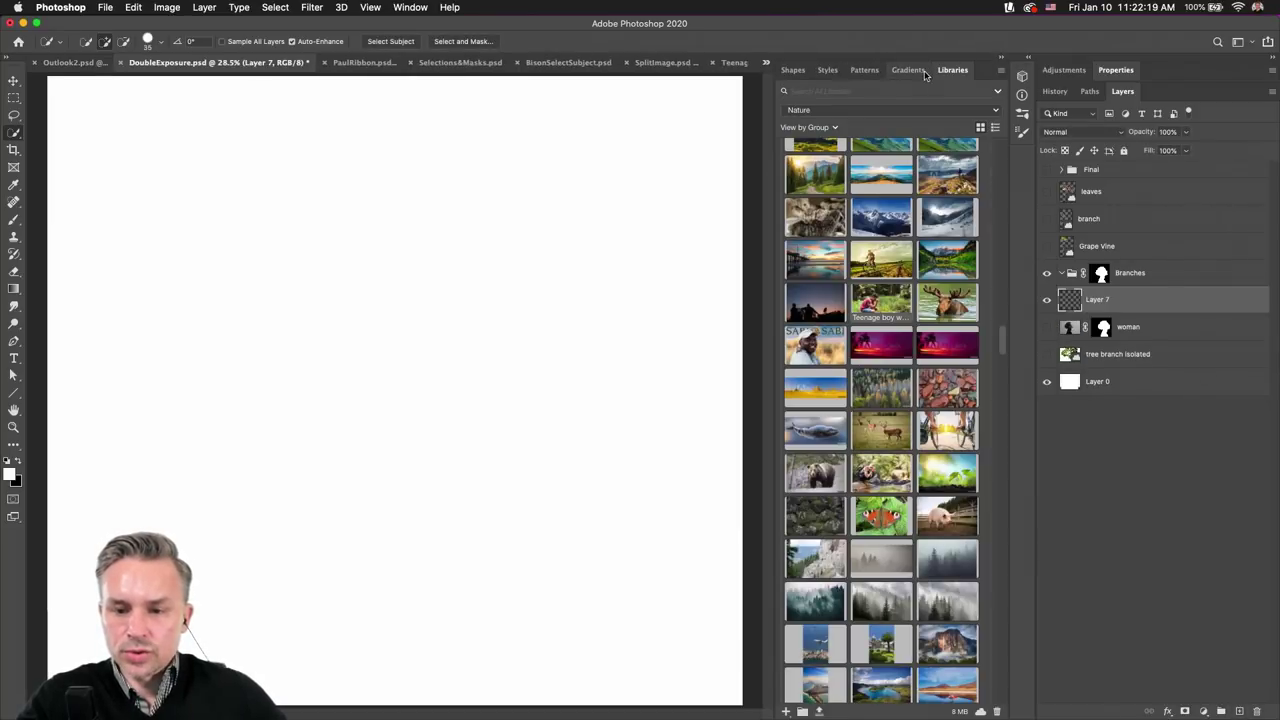
pyautogui.click(863, 268)
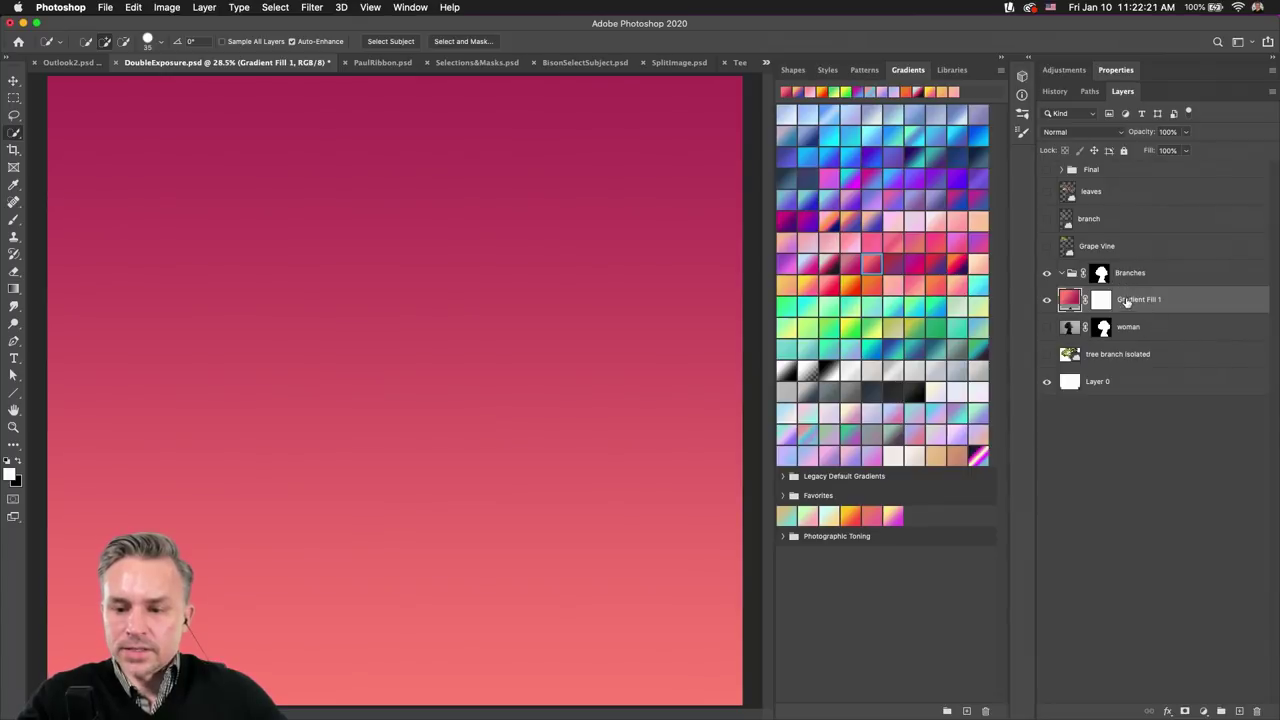
pyautogui.press('super+alt+g')
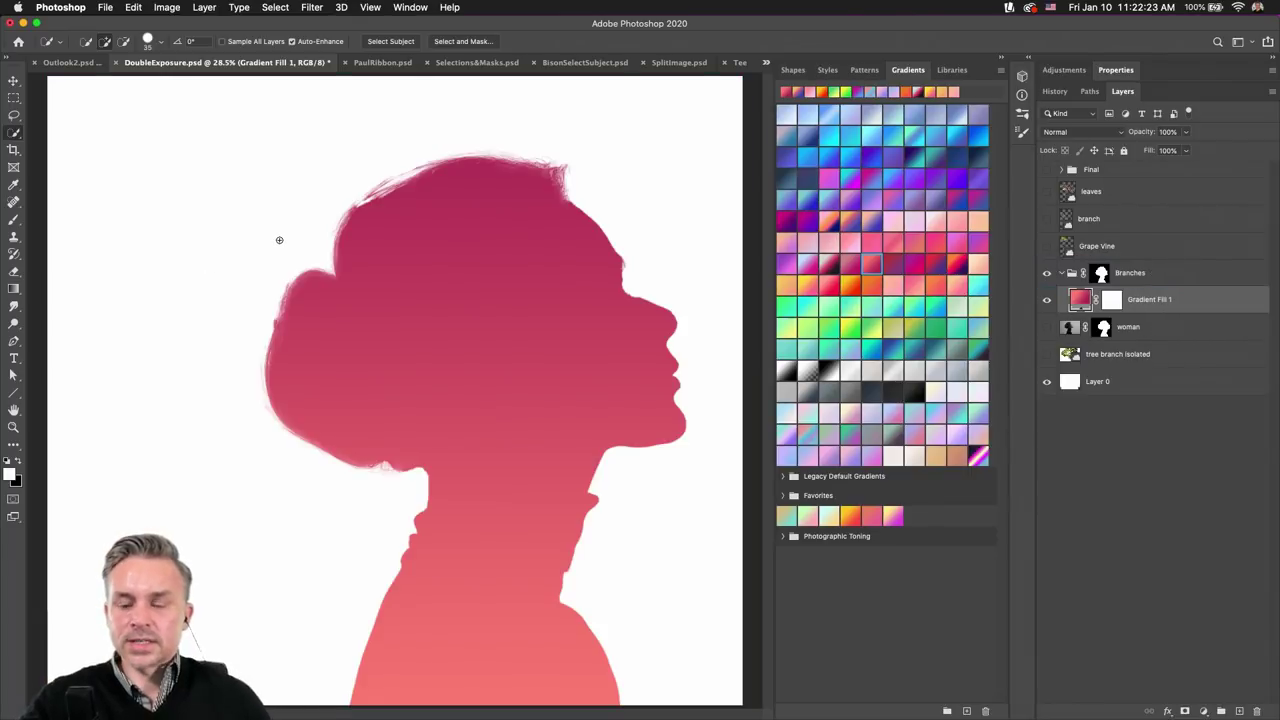
# - Paint white on the Branches group mask with a size 700 round brush to extend the silhouette behind the woman's head
pyautogui.click(1100, 276)
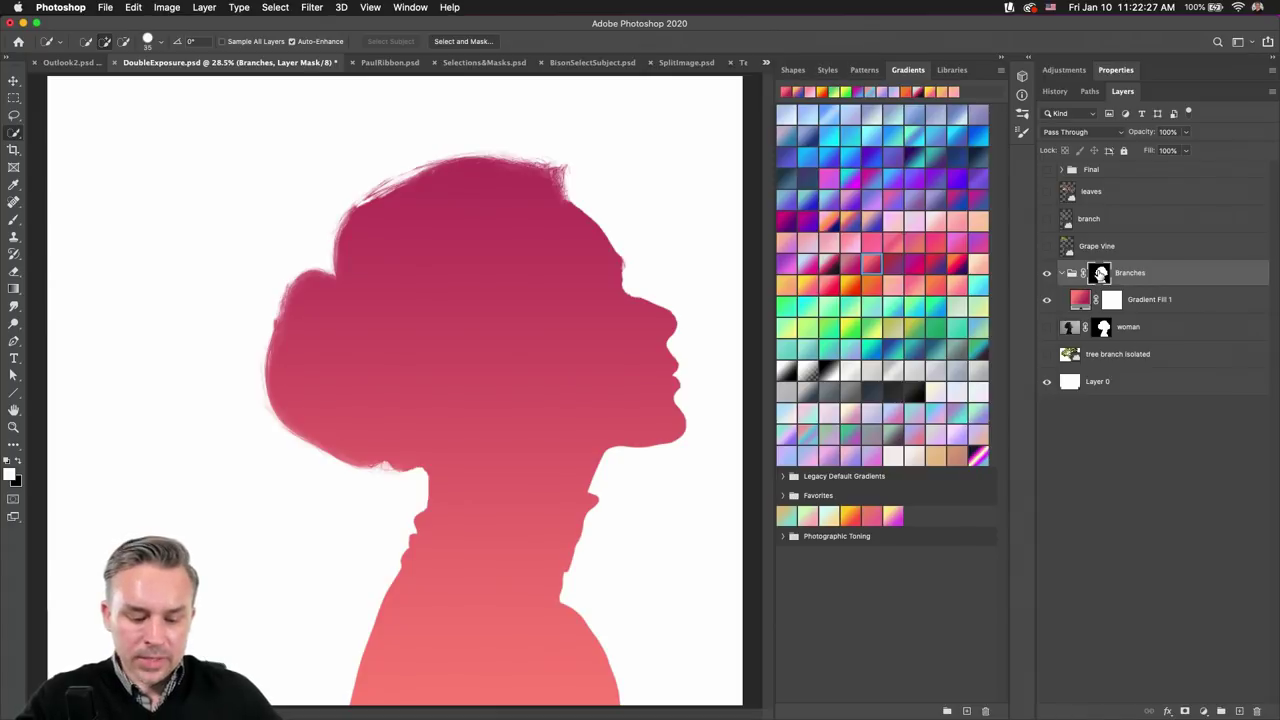
pyautogui.press('b')
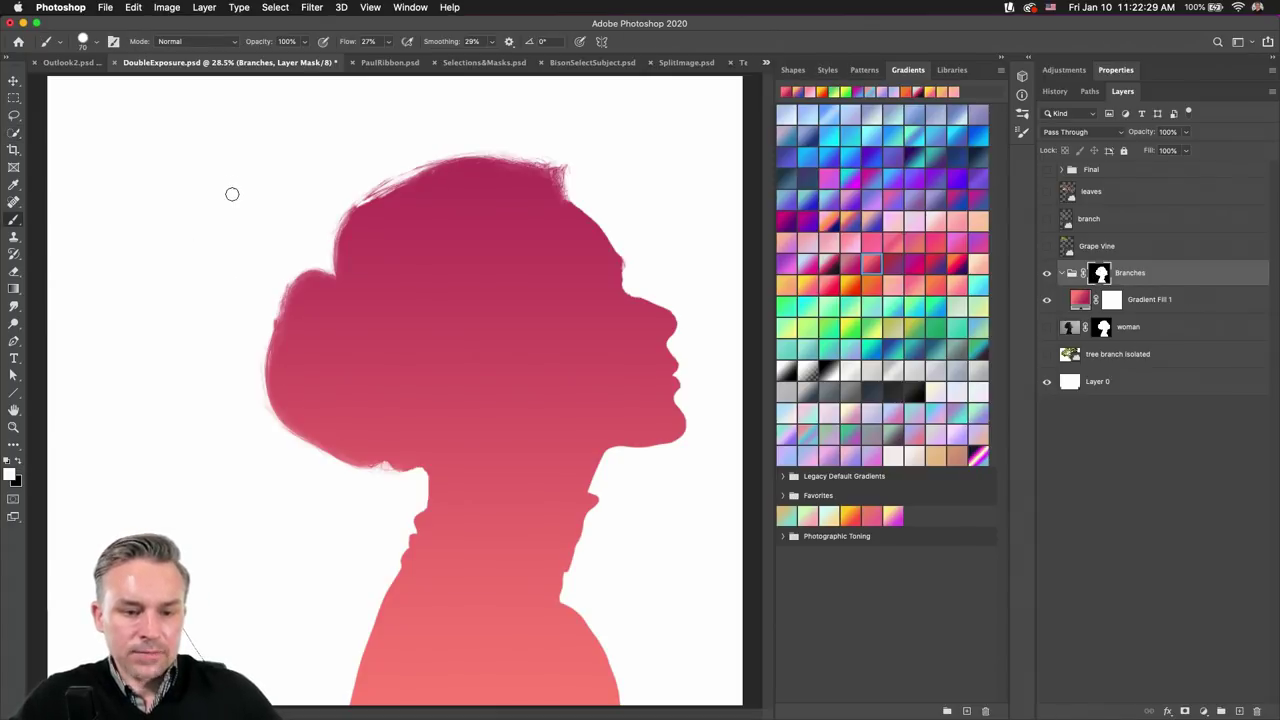
pyautogui.press(']')
pyautogui.press(']')
pyautogui.press(']')
pyautogui.press(']')
pyautogui.press(']')
pyautogui.press(']')
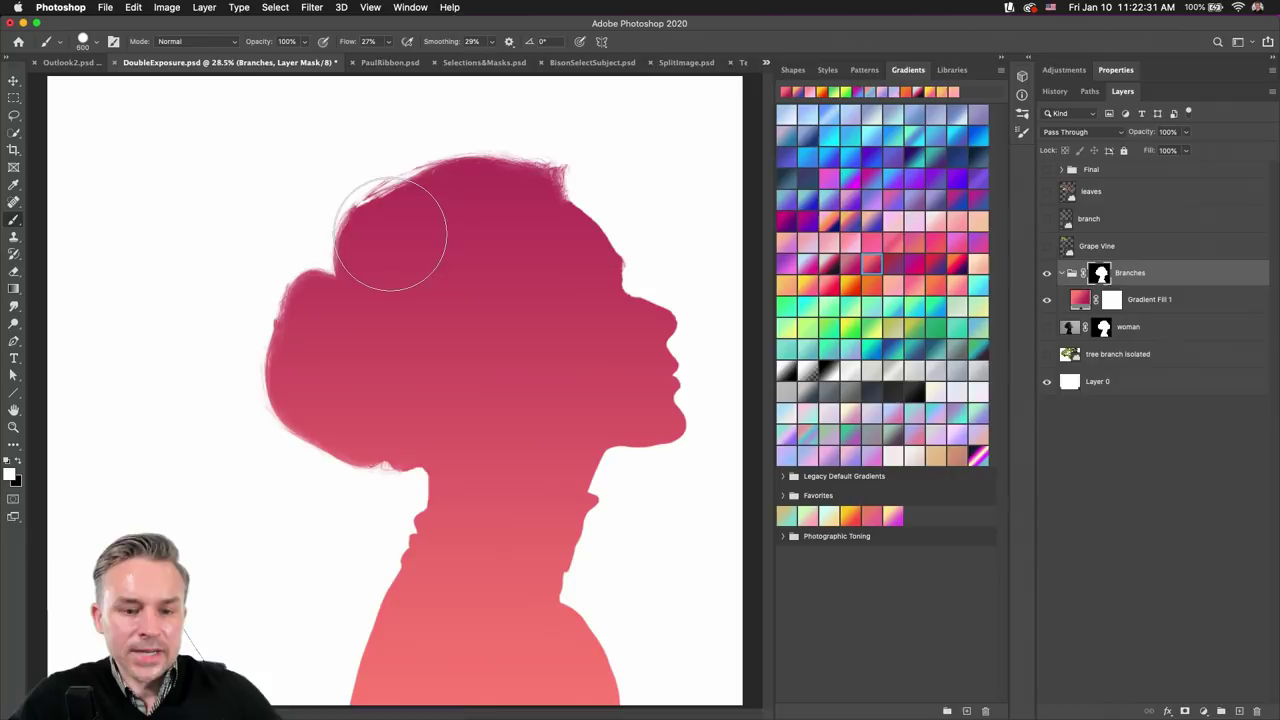
pyautogui.moveTo(410, 250)
pyautogui.mouseDown()
pyautogui.moveTo(261, 307)
pyautogui.moveTo(120, 318)
pyautogui.mouseUp()
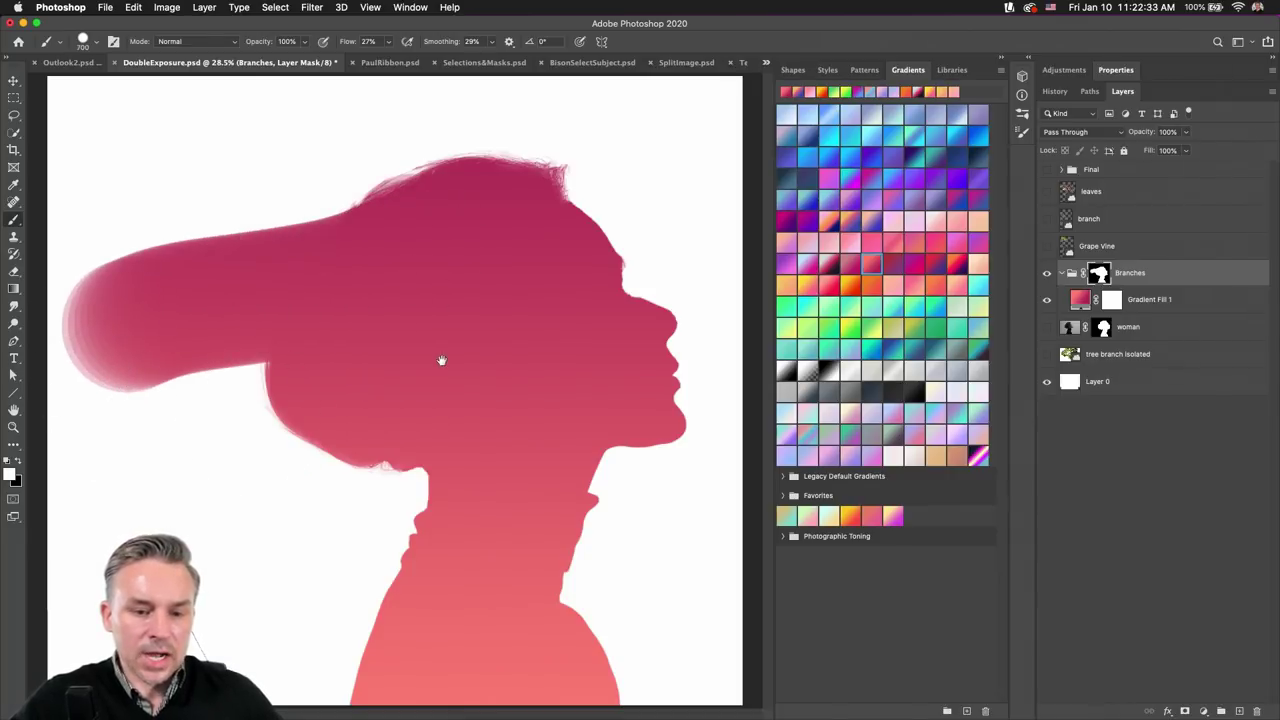
pyautogui.moveTo(260, 425)
pyautogui.mouseDown()
pyautogui.moveTo(86, 429)
pyautogui.moveTo(110, 420)
pyautogui.mouseUp()
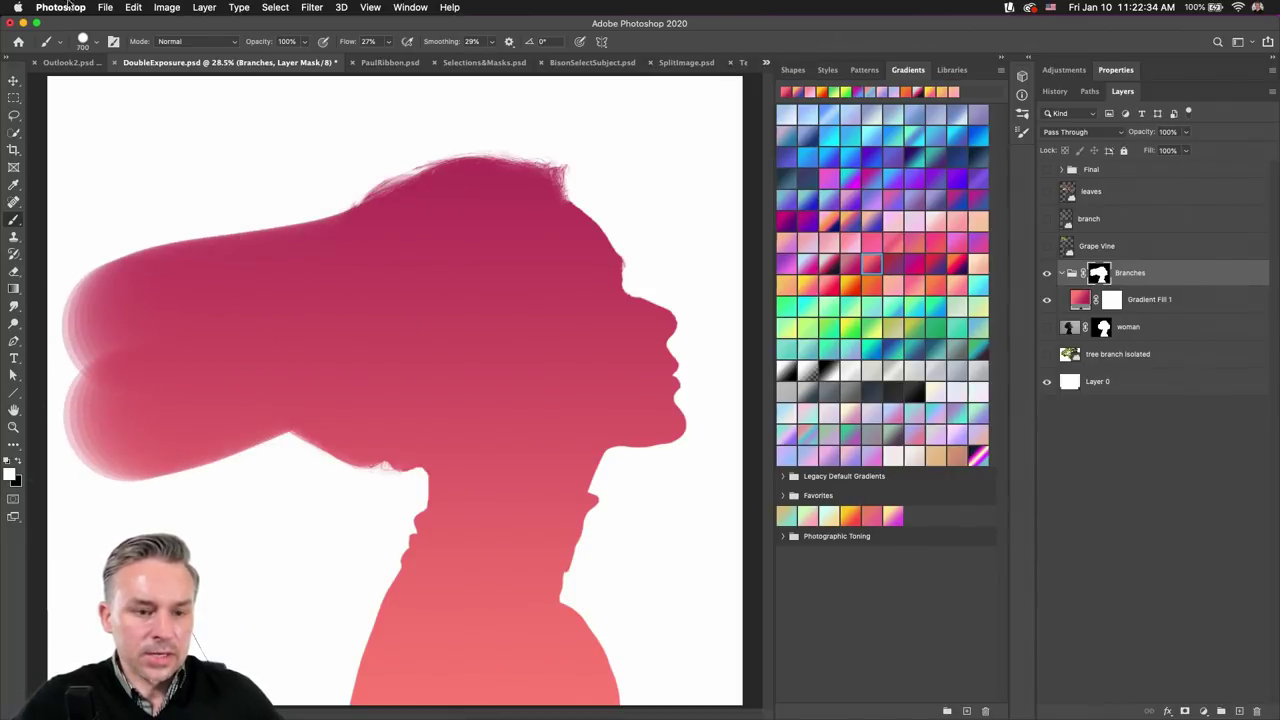
# - Switch to a rough-edged textured brush, enlarge it to size 900, and paint white on the Branches mask behind the head and shoulders
pyautogui.click(98, 43)
pyautogui.doubleClick(100, 250)
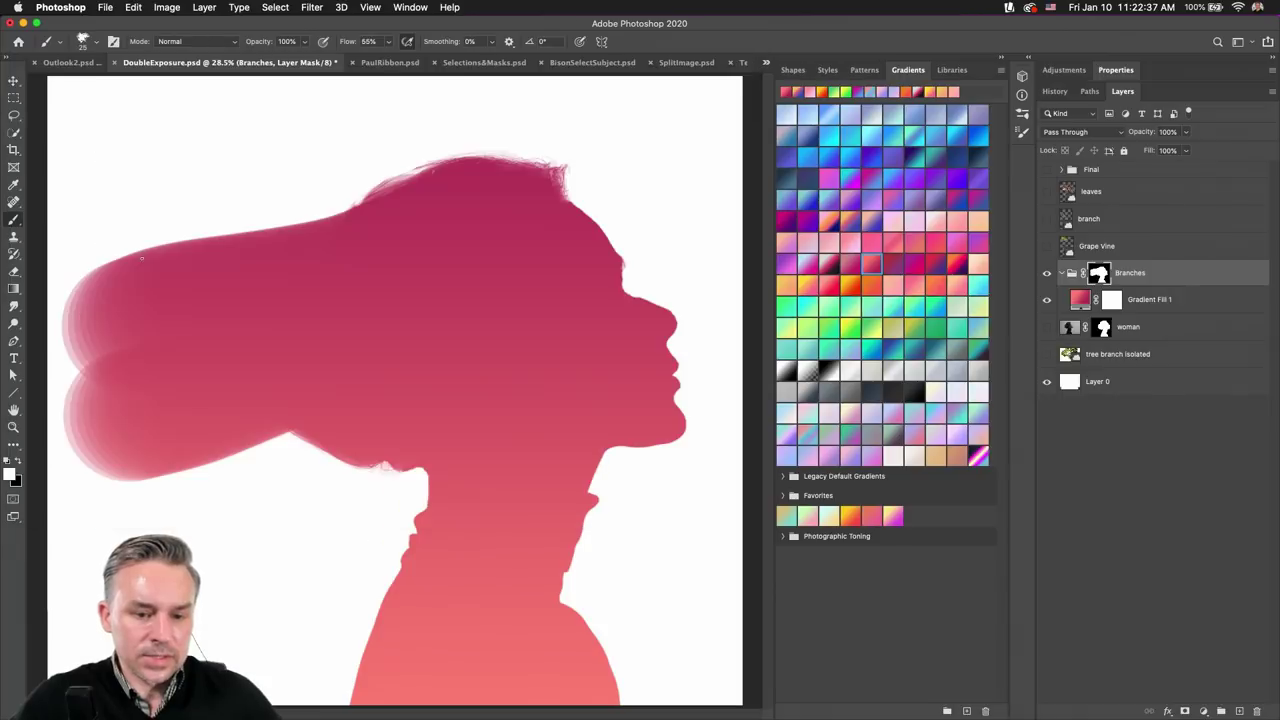
pyautogui.moveTo(288, 435); pyautogui.dragTo(91, 480)
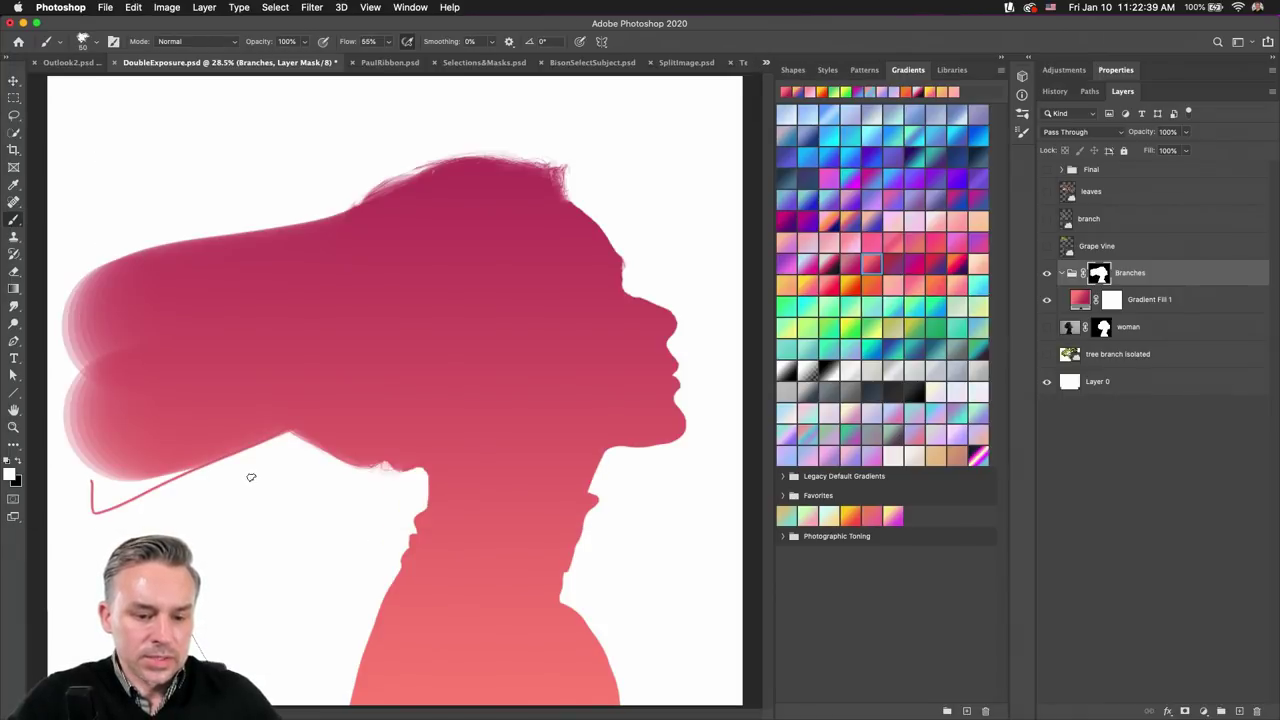
pyautogui.press(']')
pyautogui.press(']')
pyautogui.press(']')
pyautogui.press(']')
pyautogui.press(']')
pyautogui.press(']')
pyautogui.press(']')
pyautogui.press(']')
pyautogui.press(']')
pyautogui.press(']')
pyautogui.moveTo(335, 440)
pyautogui.mouseDown()
pyautogui.moveTo(150, 500)
pyautogui.moveTo(390, 520)
pyautogui.moveTo(371, 571)
pyautogui.moveTo(70, 600)
pyautogui.moveTo(314, 671)
pyautogui.moveTo(90, 400)
pyautogui.moveTo(200, 500)
pyautogui.moveTo(120, 440)
pyautogui.moveTo(228, 580)
pyautogui.mouseUp()
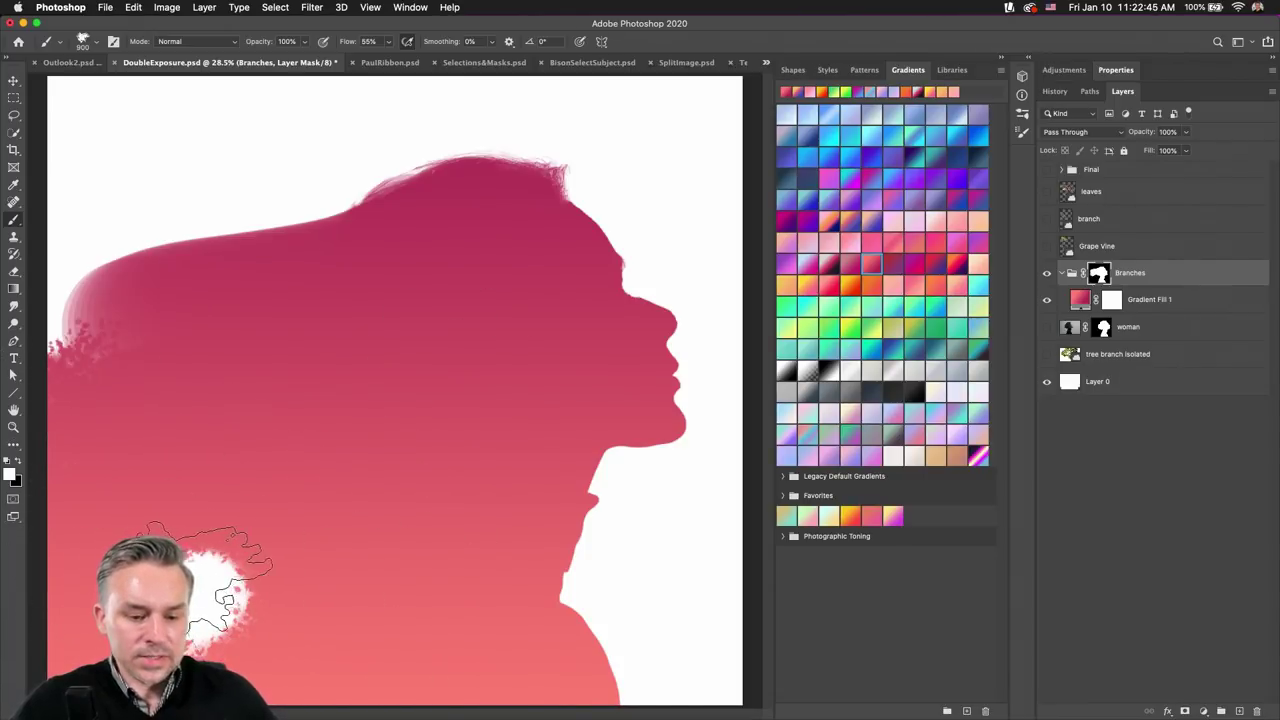
# - Paint white on the Branches mask with the textured brush to extend the silhouette behind the head to the canvas edge
pyautogui.moveTo(160, 495)
pyautogui.mouseDown()
pyautogui.moveTo(128, 325)
pyautogui.moveTo(100, 300)
pyautogui.moveTo(105, 310)
pyautogui.moveTo(376, 260)
pyautogui.moveTo(389, 243)
pyautogui.moveTo(72, 272)
pyautogui.moveTo(49, 328)
pyautogui.moveTo(62, 358)
pyautogui.moveTo(133, 272)
pyautogui.moveTo(405, 217)
pyautogui.moveTo(392, 247)
pyautogui.mouseUp()
pyautogui.click(1180, 276)
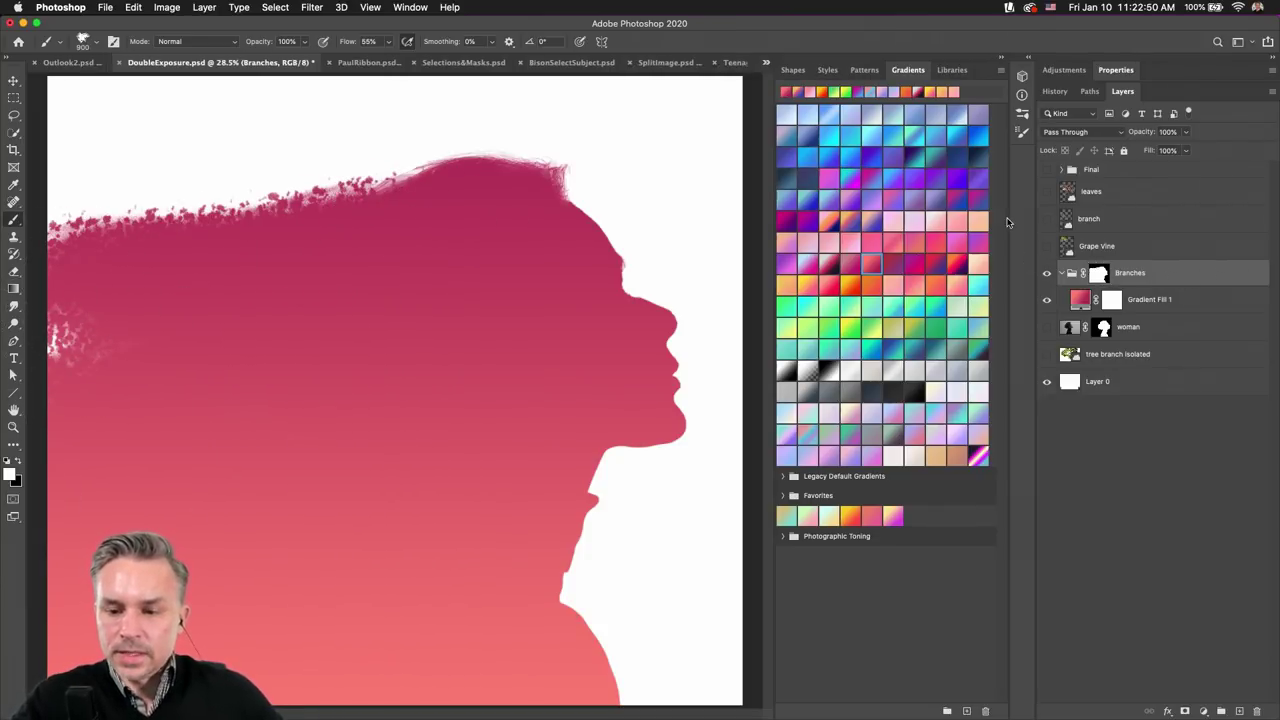
# - Select the Grape Vine layer and display the Nature library with its Animals and Full Nature Images groups collapsed
pyautogui.click(13, 98)
pyautogui.click(1104, 249)
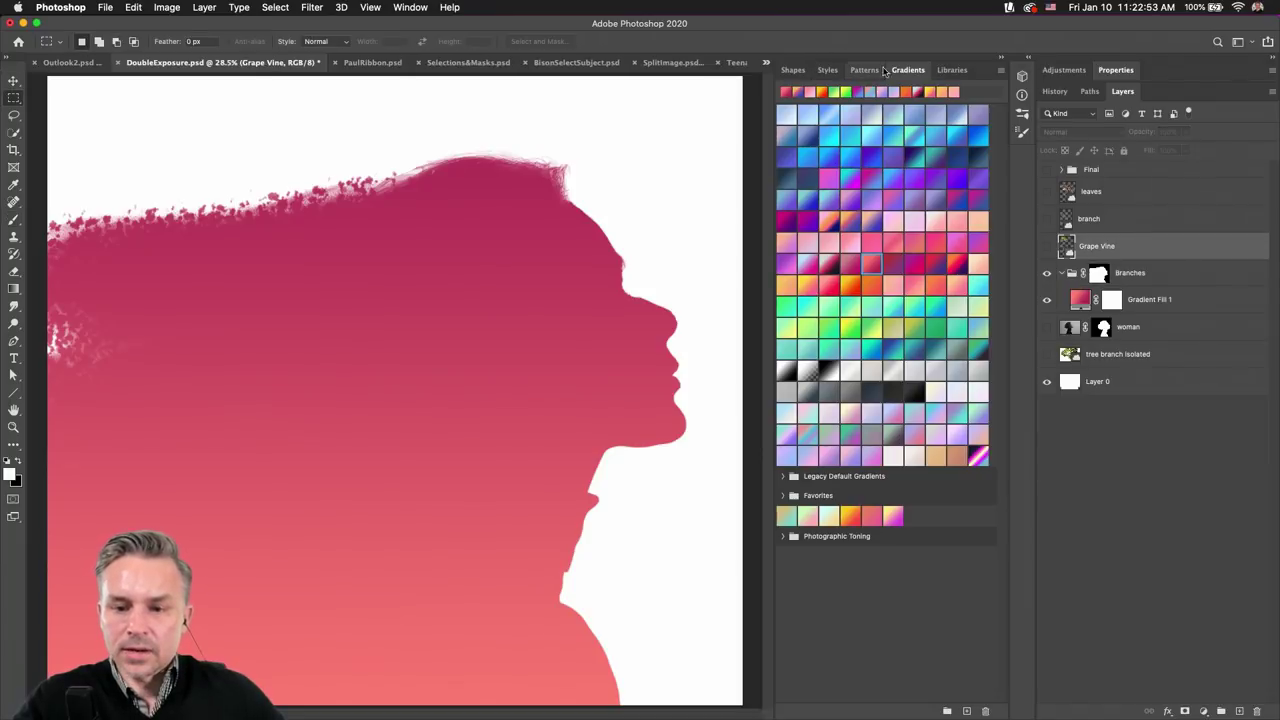
pyautogui.click(950, 70)
pyautogui.scroll(15, 850, 300)
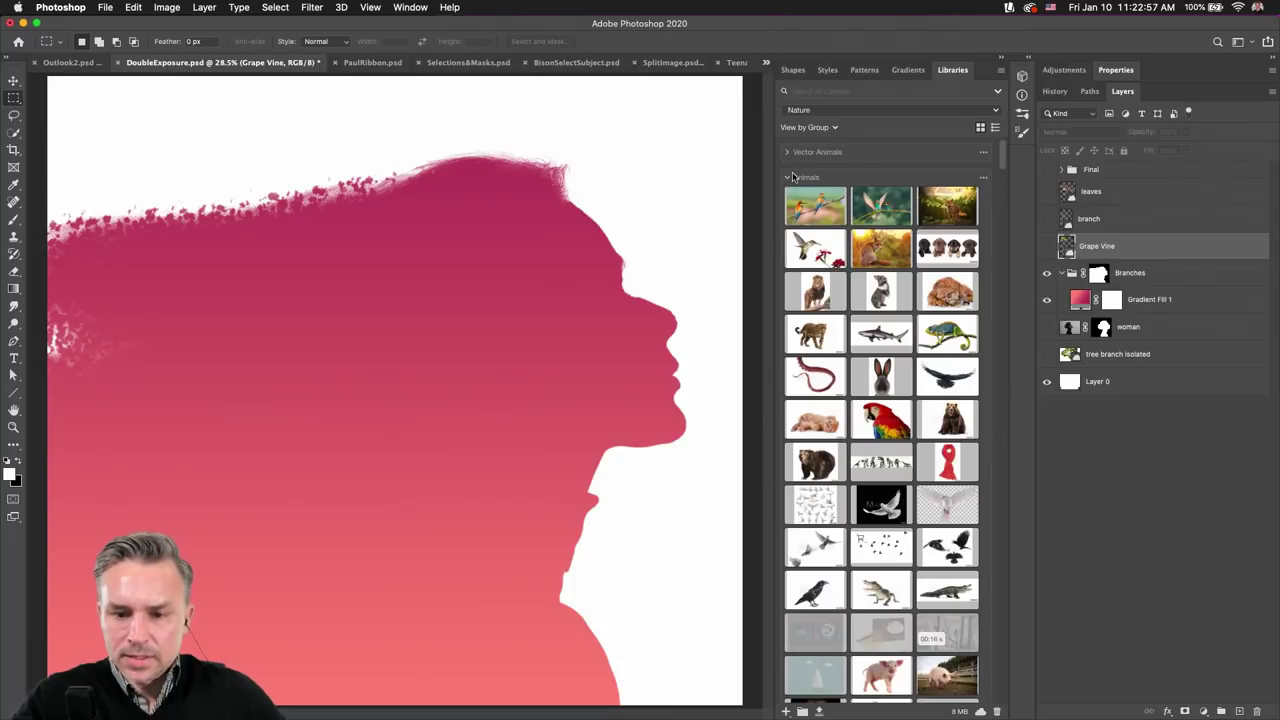
pyautogui.click(787, 178)
pyautogui.click(787, 203)
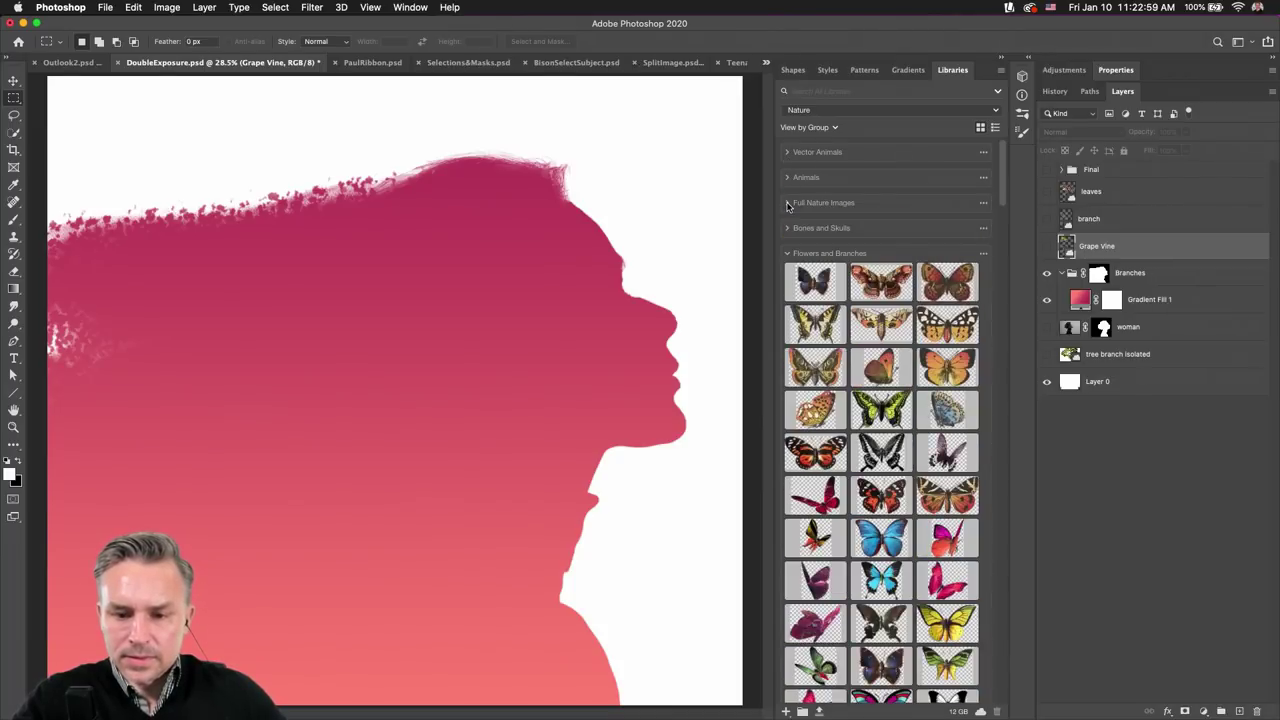
pyautogui.click(787, 254)
pyautogui.click(787, 254)
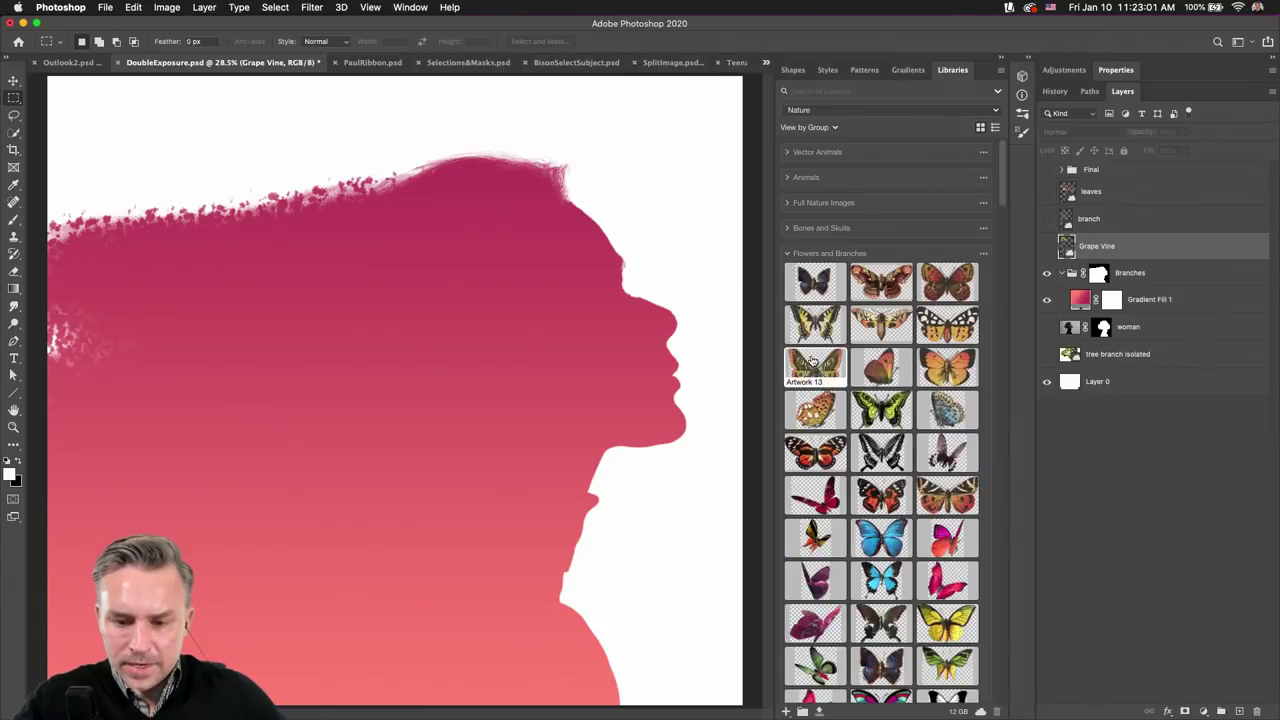
# - Place the dry branch image from the Flowers and Branches library group onto the silhouette and enlarge it
pyautogui.scroll(-10, 810, 356)
pyautogui.scroll(-15, 813, 360)
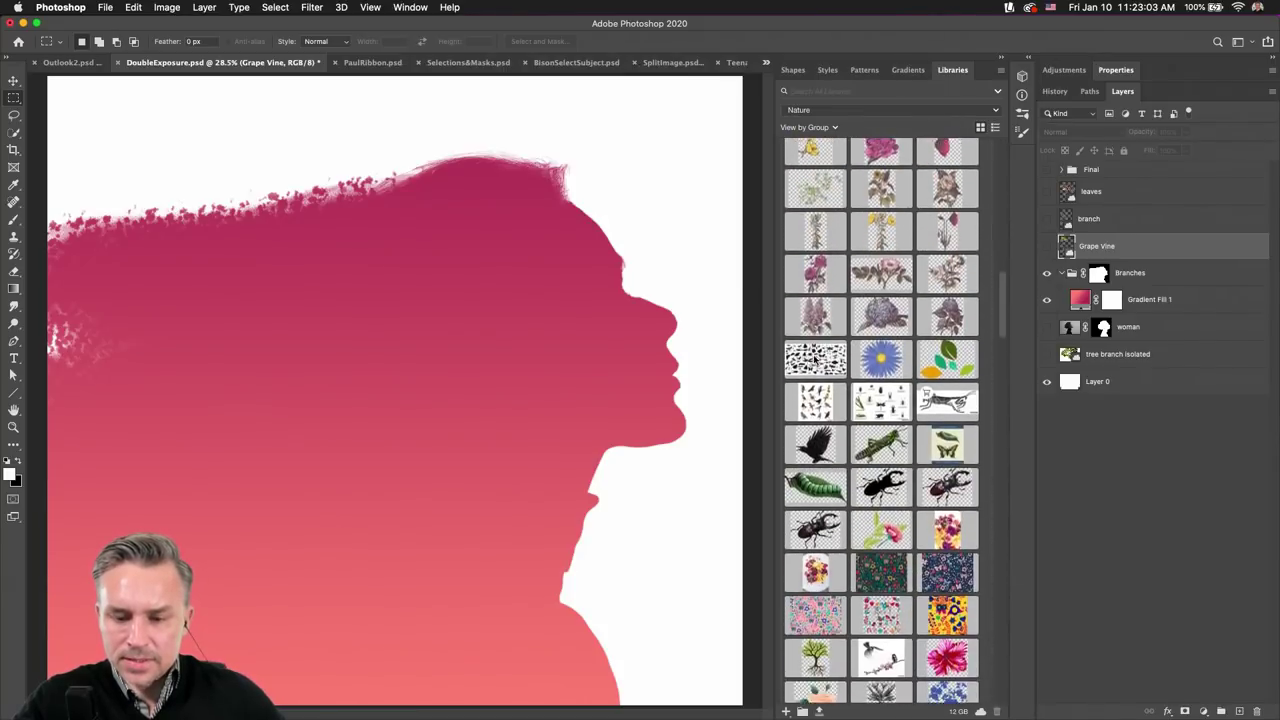
pyautogui.scroll(-15, 813, 358)
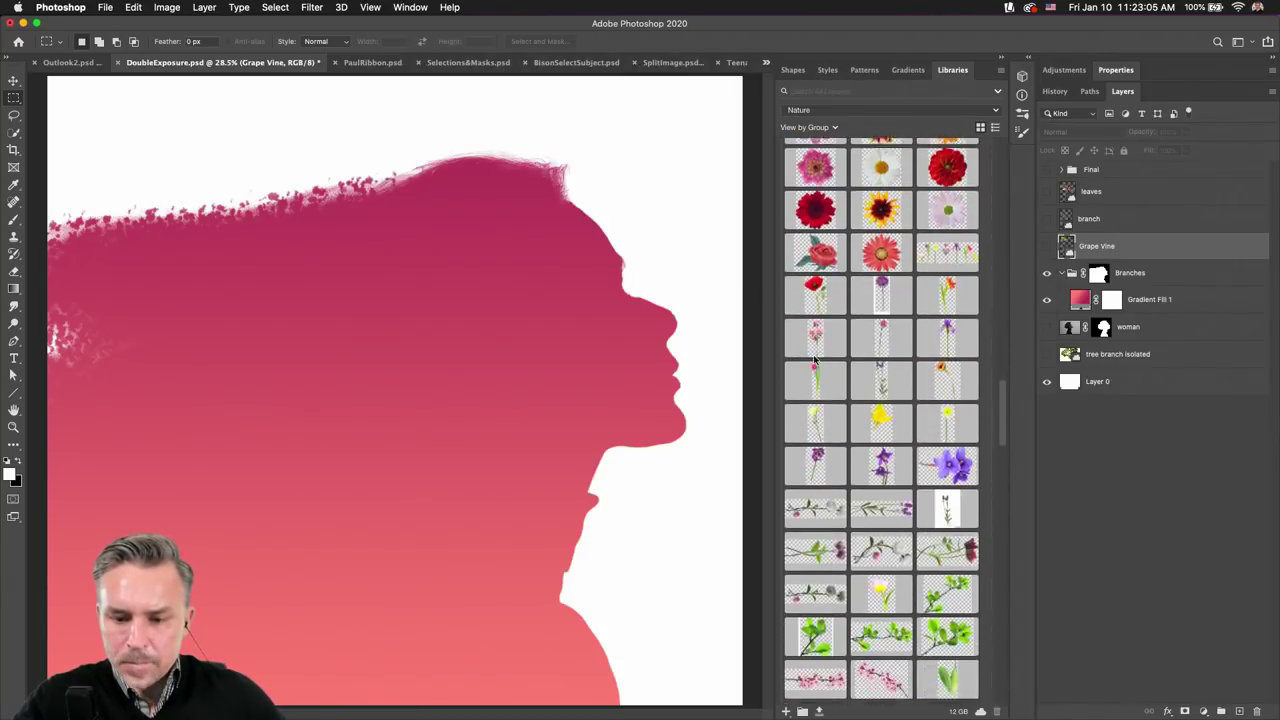
pyautogui.scroll(-3, 815, 358)
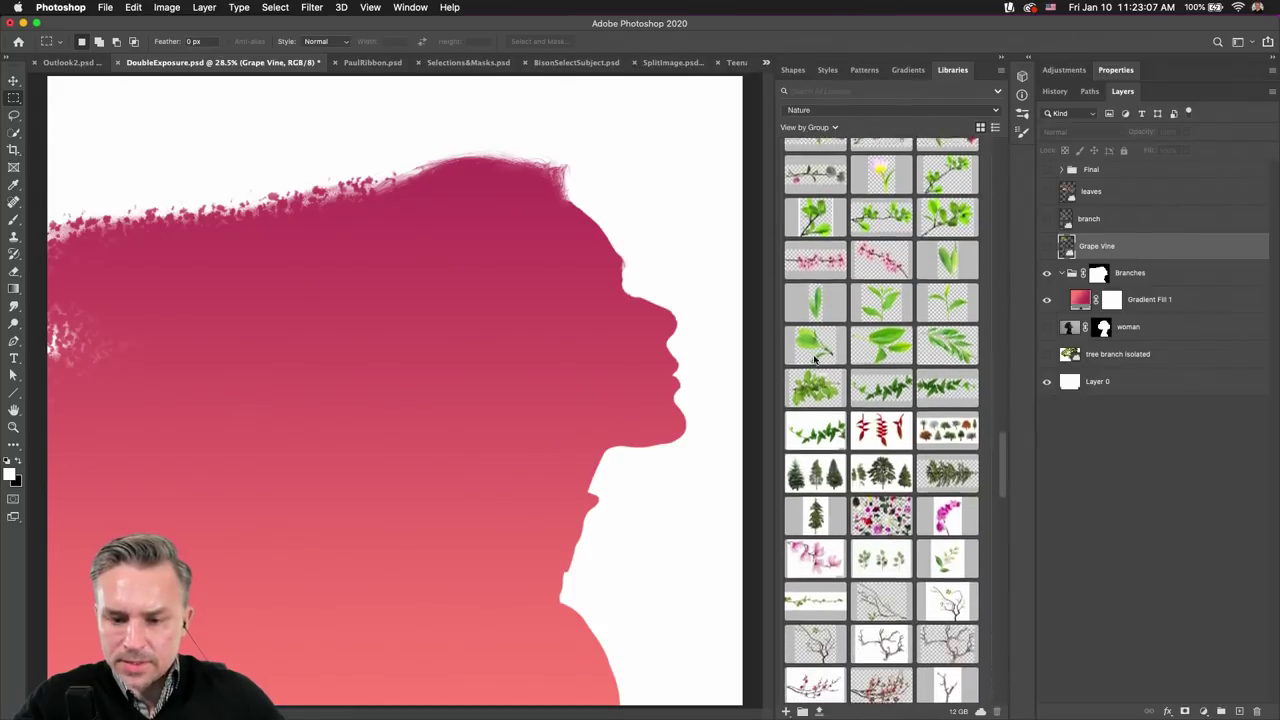
pyautogui.scroll(-4, 815, 362)
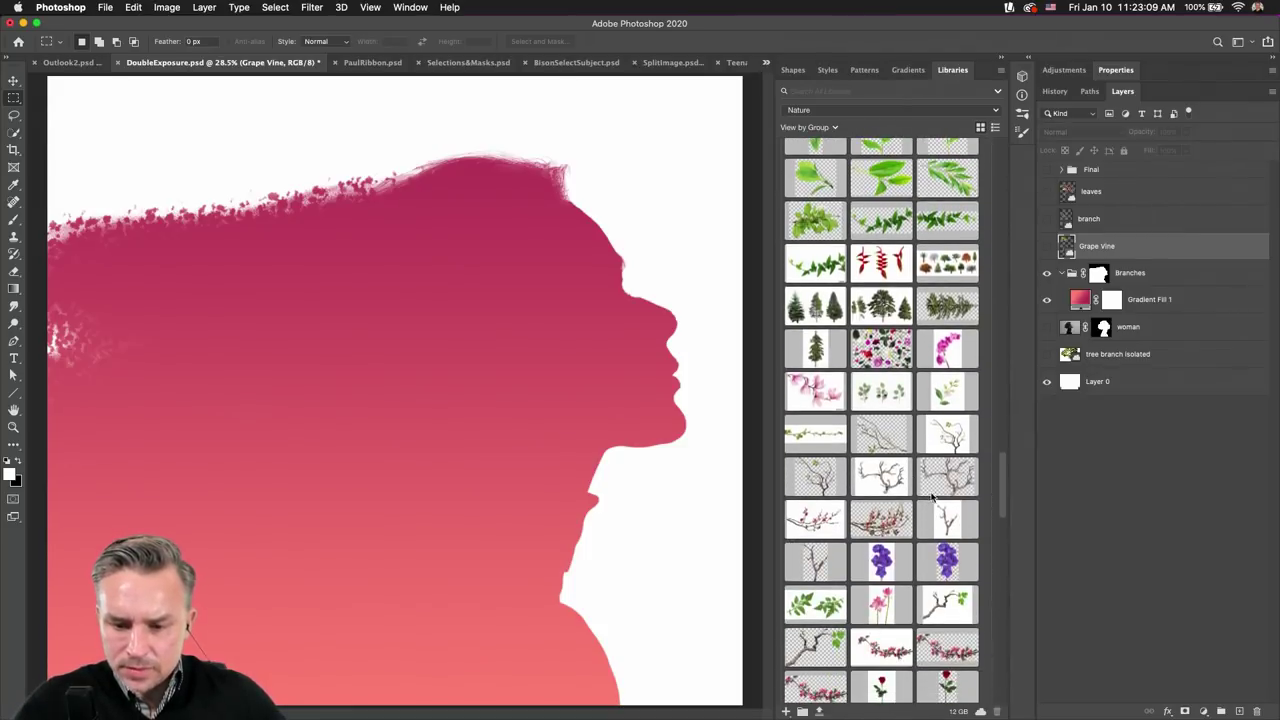
pyautogui.moveTo(818, 478); pyautogui.dragTo(412, 406)
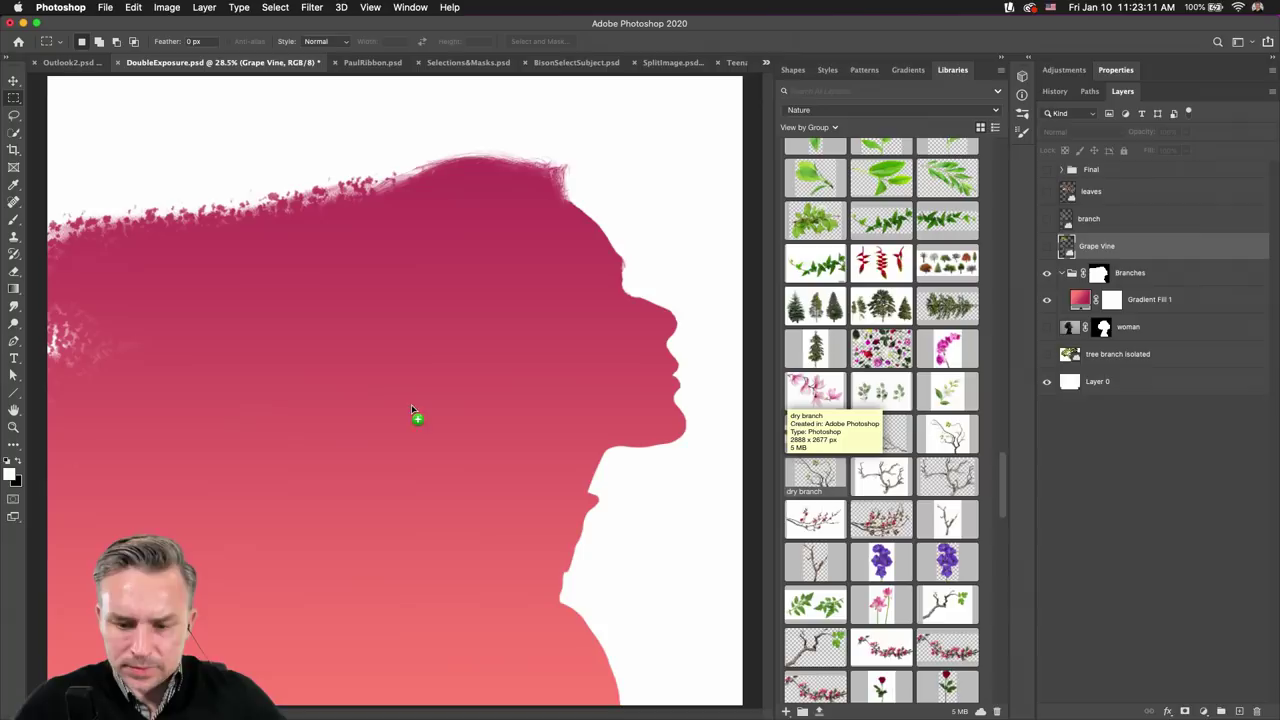
pyautogui.moveTo(342, 337); pyautogui.dragTo(150, 285)
pyautogui.press('Return')
# - Move the dry branch up so it rests across the top of the woman's head
pyautogui.click(13, 98)
pyautogui.click(13, 80)
pyautogui.moveTo(333, 302); pyautogui.dragTo(408, 168)
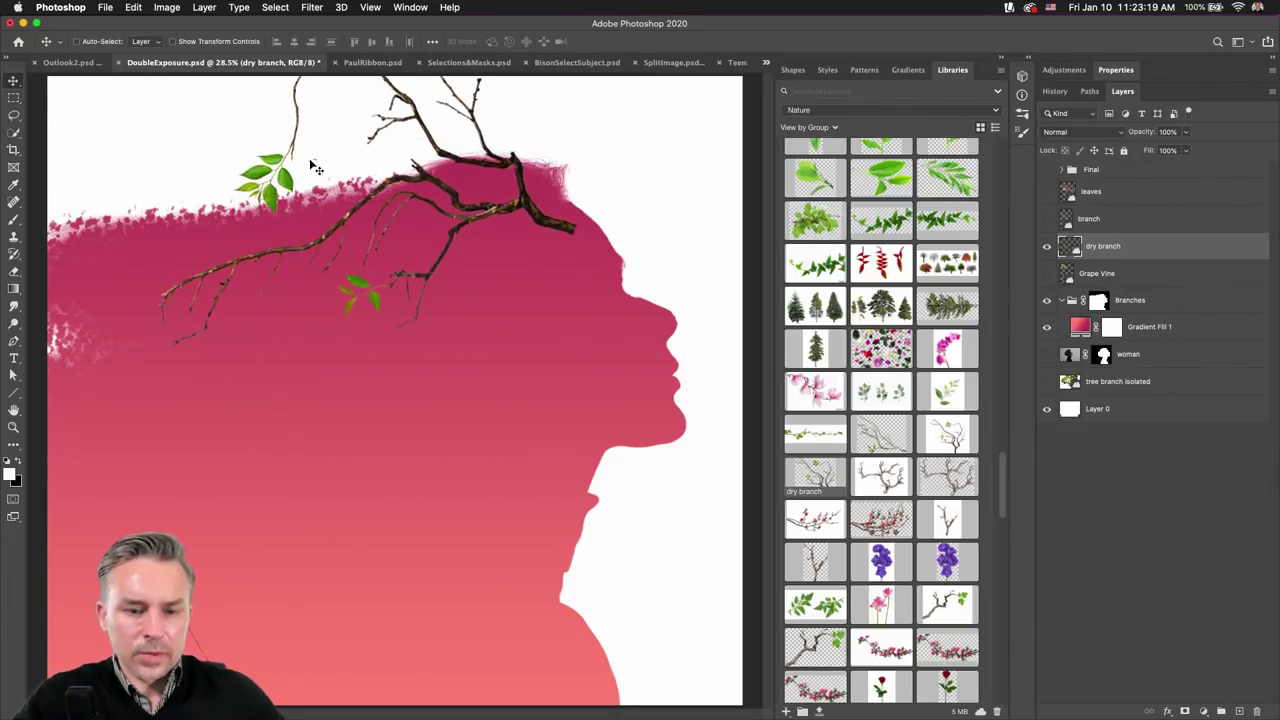
# - Puppet Warp the dry branch with pins so it stretches from the forehead along the silhouette's upper edge
pyautogui.click(139, 7)
pyautogui.click(155, 278)
pyautogui.moveTo(566, 228); pyautogui.dragTo(572, 209)
pyautogui.click(370, 186)
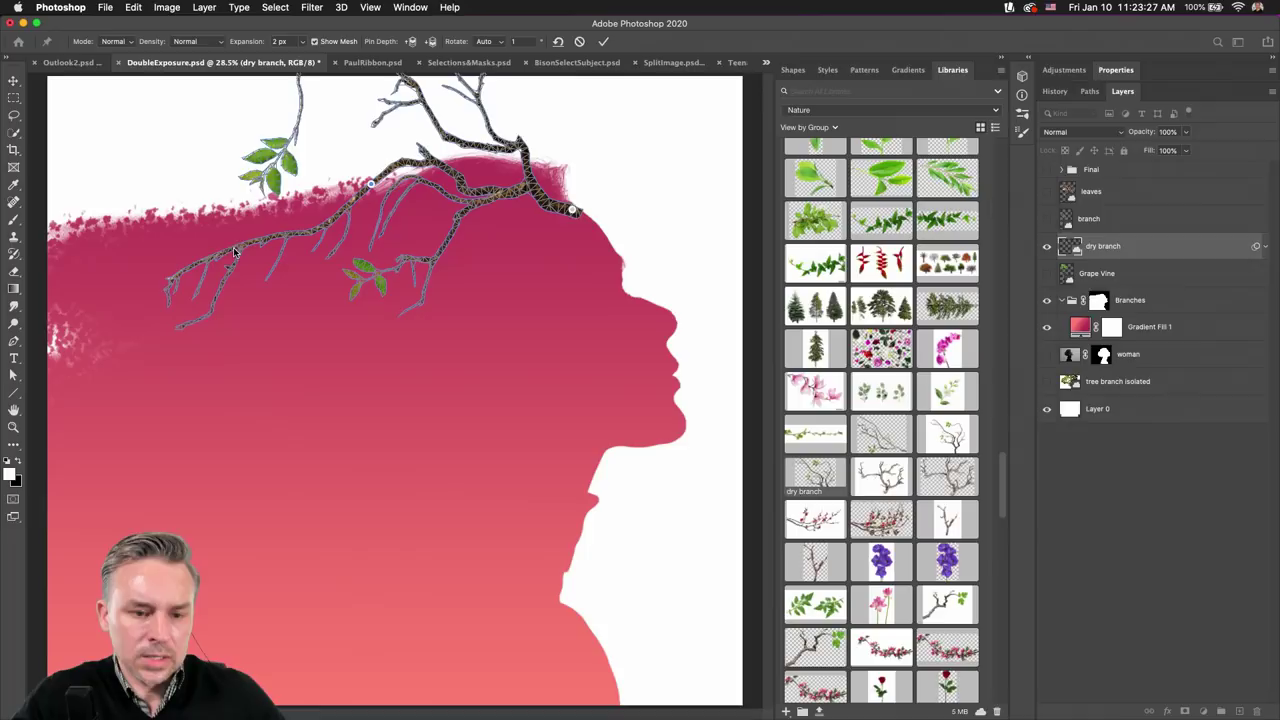
pyautogui.moveTo(482, 200); pyautogui.dragTo(482, 161)
pyautogui.moveTo(372, 184); pyautogui.dragTo(318, 198)
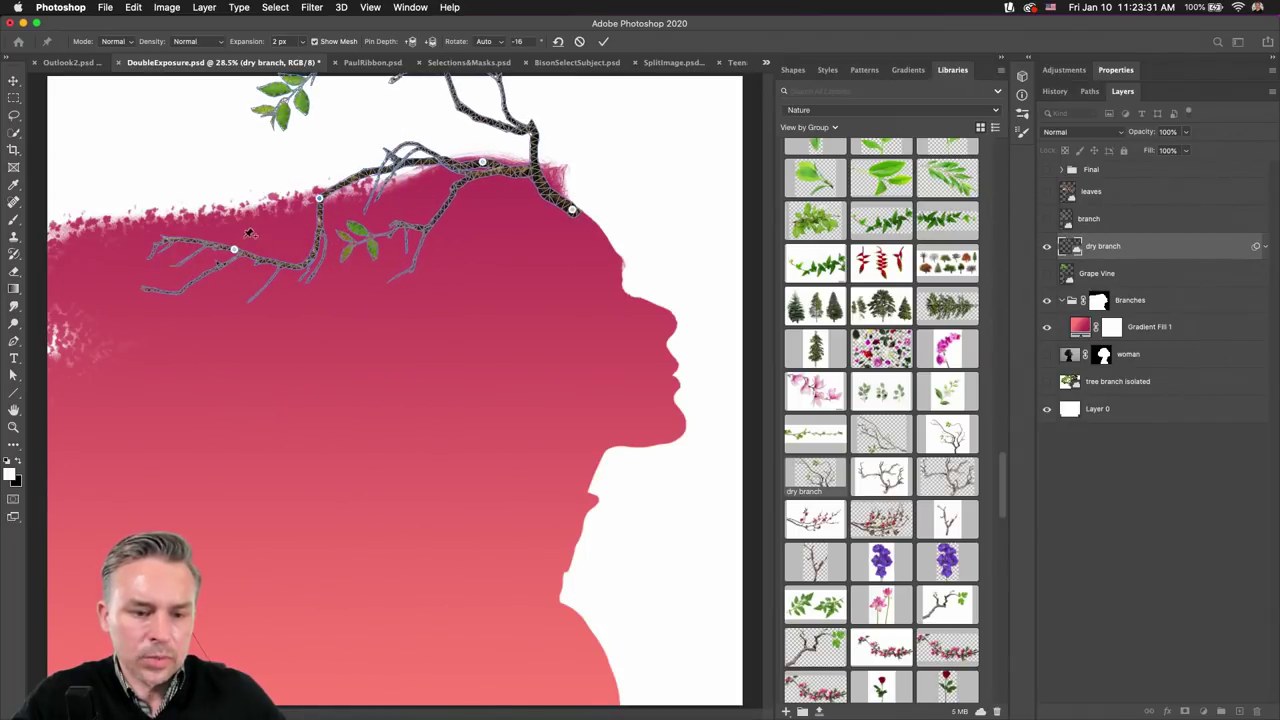
pyautogui.moveTo(234, 251); pyautogui.dragTo(142, 233)
pyautogui.moveTo(460, 97); pyautogui.dragTo(445, 121)
pyautogui.press('Return')
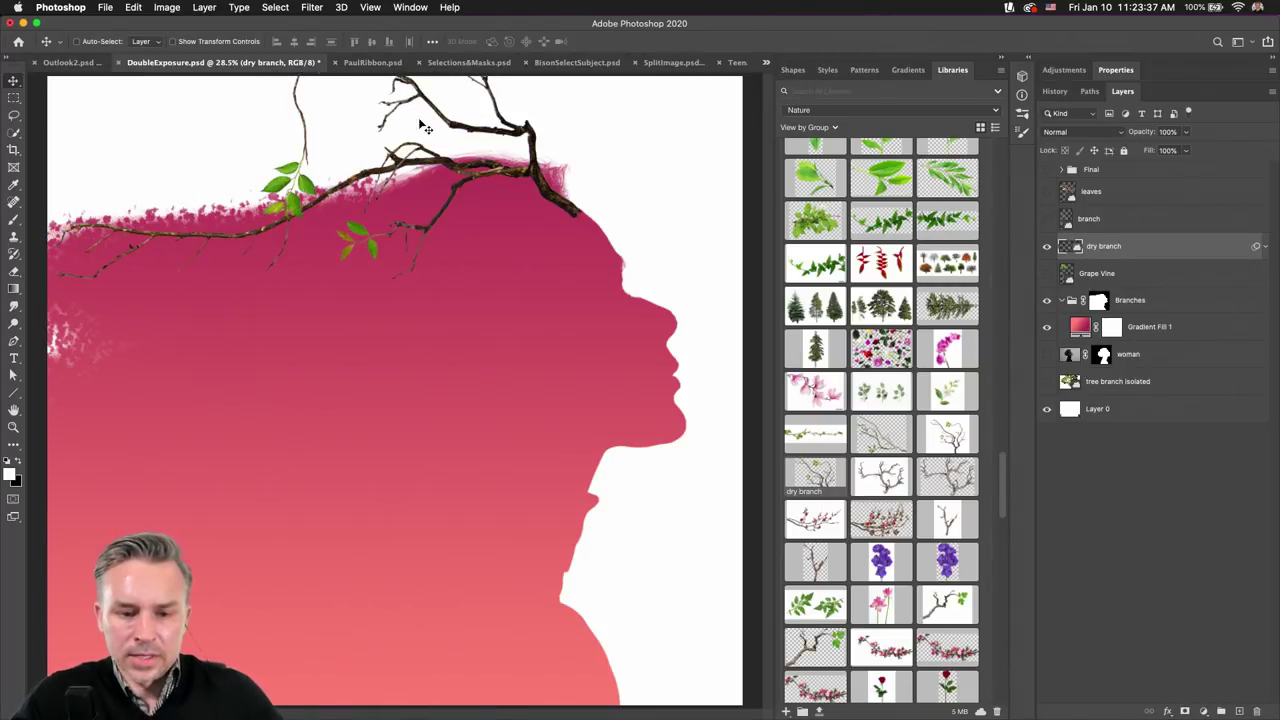
# - Place the library image of a plum tree branch with green leaf and flowers inside the head and enlarge it slightly
pyautogui.moveTo(488, 347); pyautogui.dragTo(489, 348)
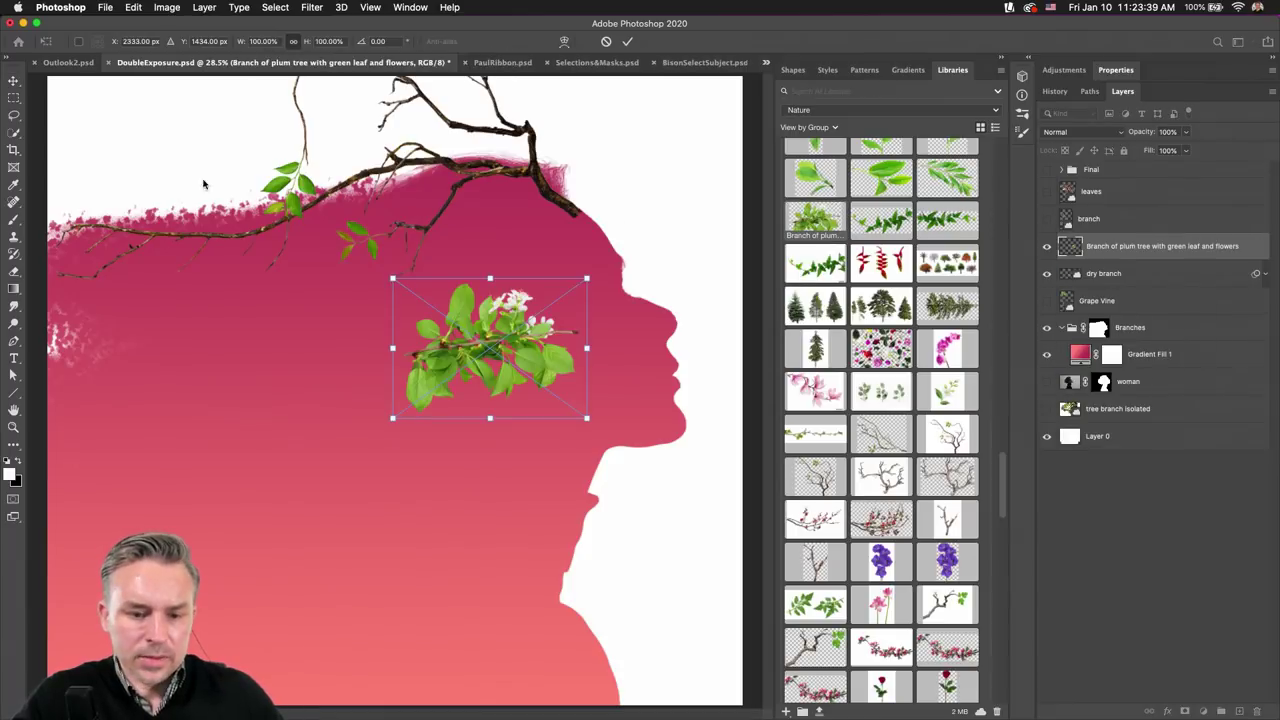
pyautogui.moveTo(392, 278); pyautogui.dragTo(368, 244)
pyautogui.press('Return')
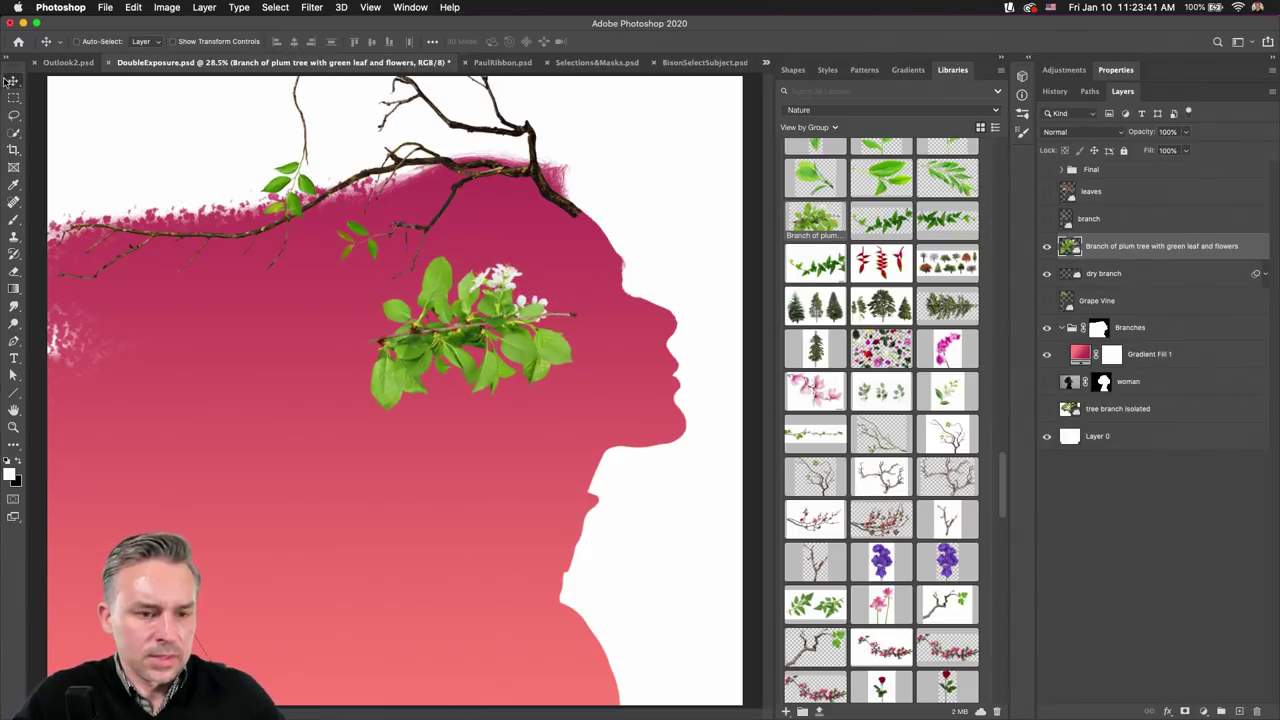
# - Place the tree branch isolated image from the Nature library, enlarge it, and position it over the head and hair
pyautogui.scroll(-10, 826, 368)
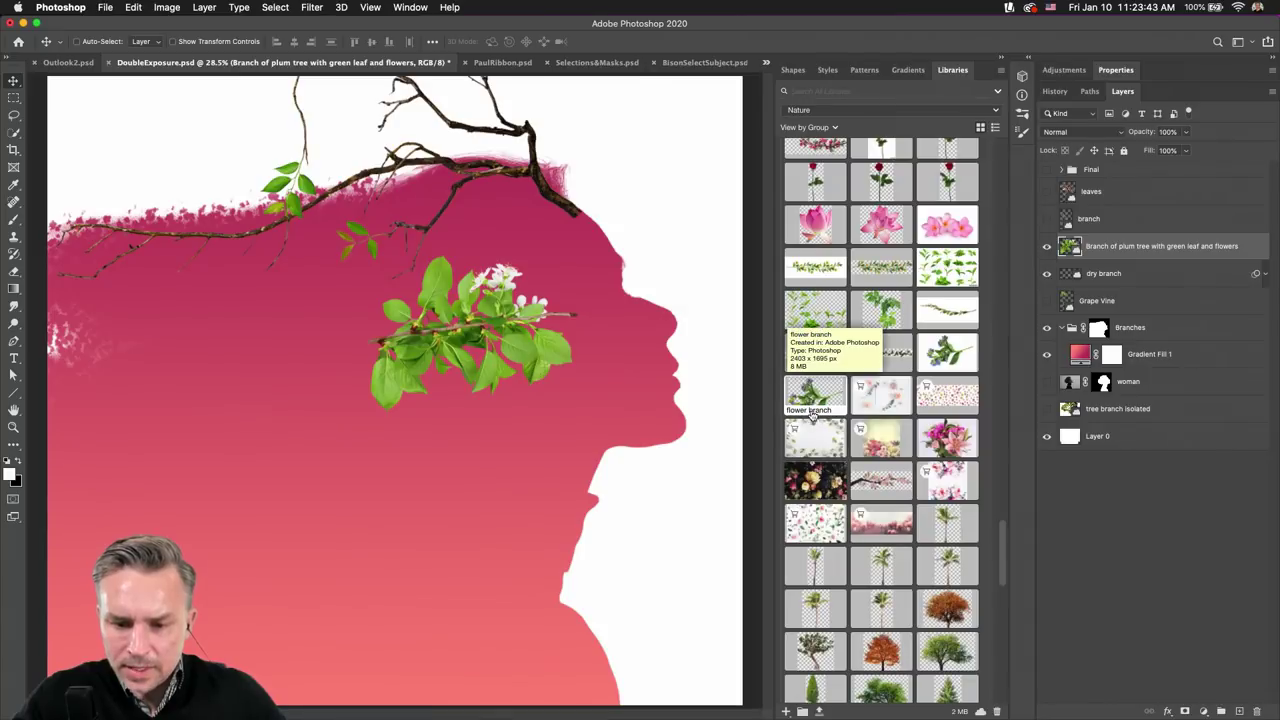
pyautogui.scroll(-4, 840, 460)
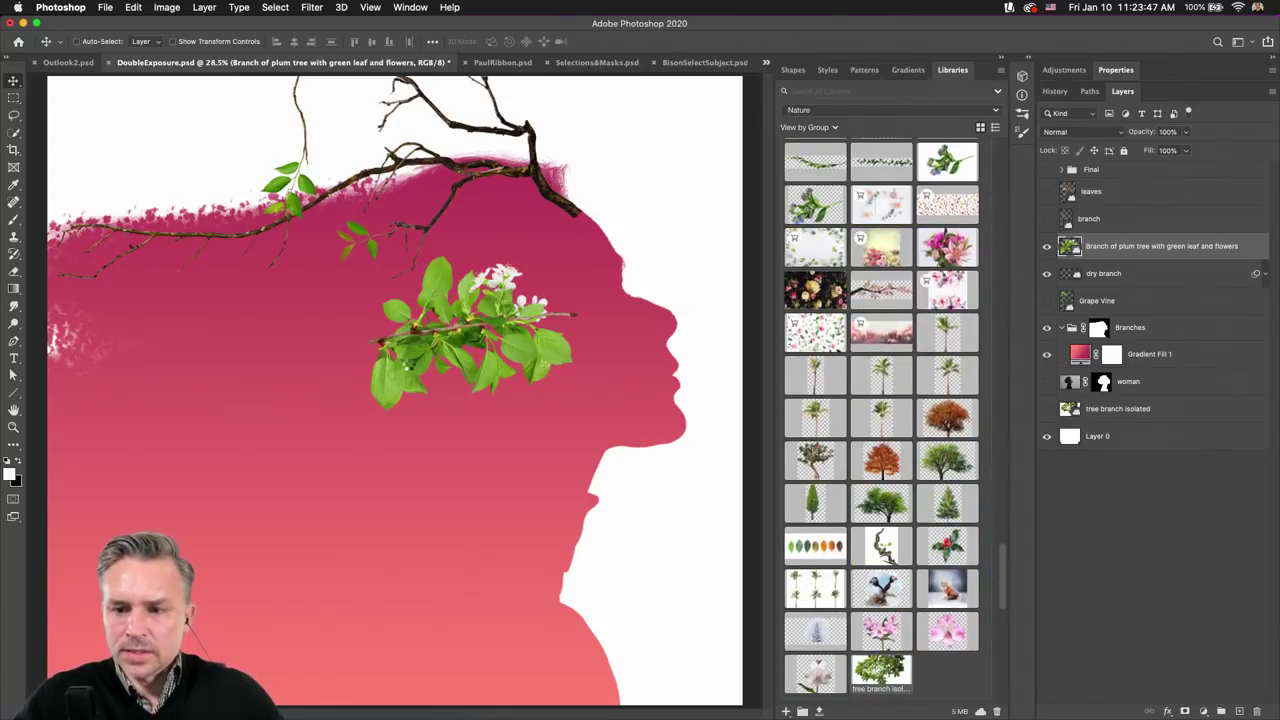
pyautogui.moveTo(404, 368); pyautogui.dragTo(447, 360)
pyautogui.moveTo(290, 288); pyautogui.dragTo(47, 64)
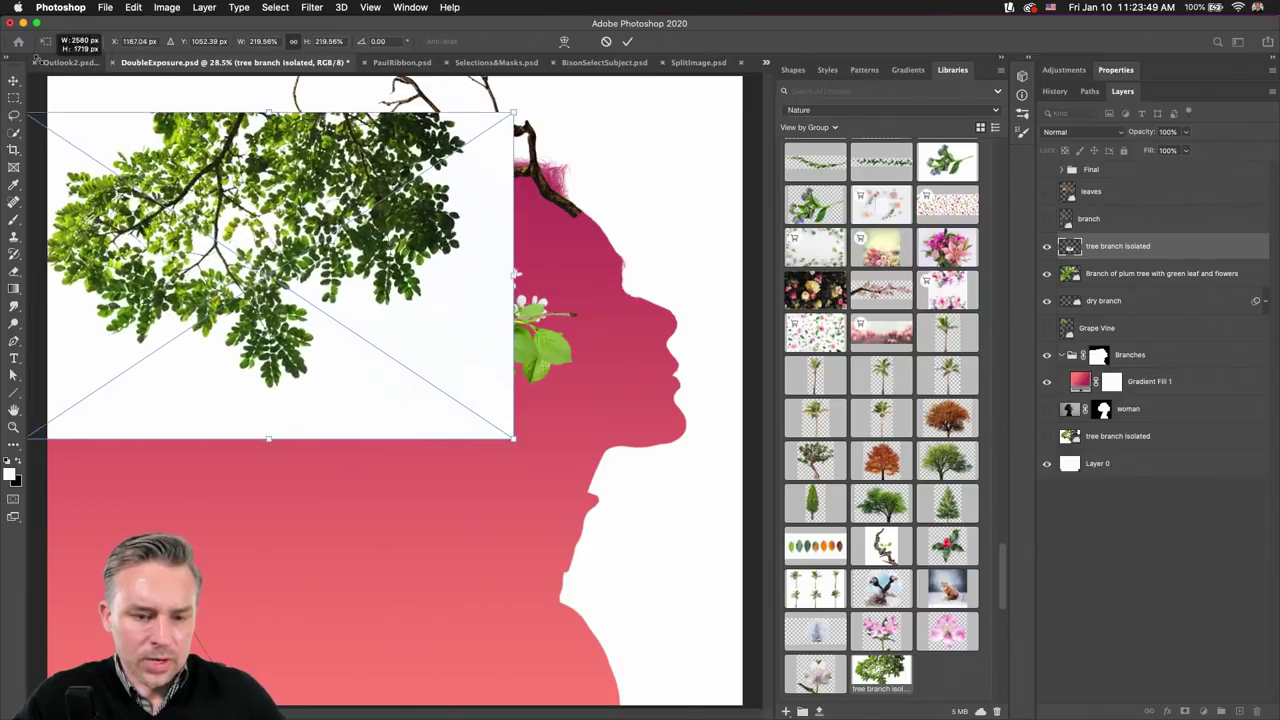
pyautogui.moveTo(157, 122); pyautogui.dragTo(240, 210)
pyautogui.press('Return')
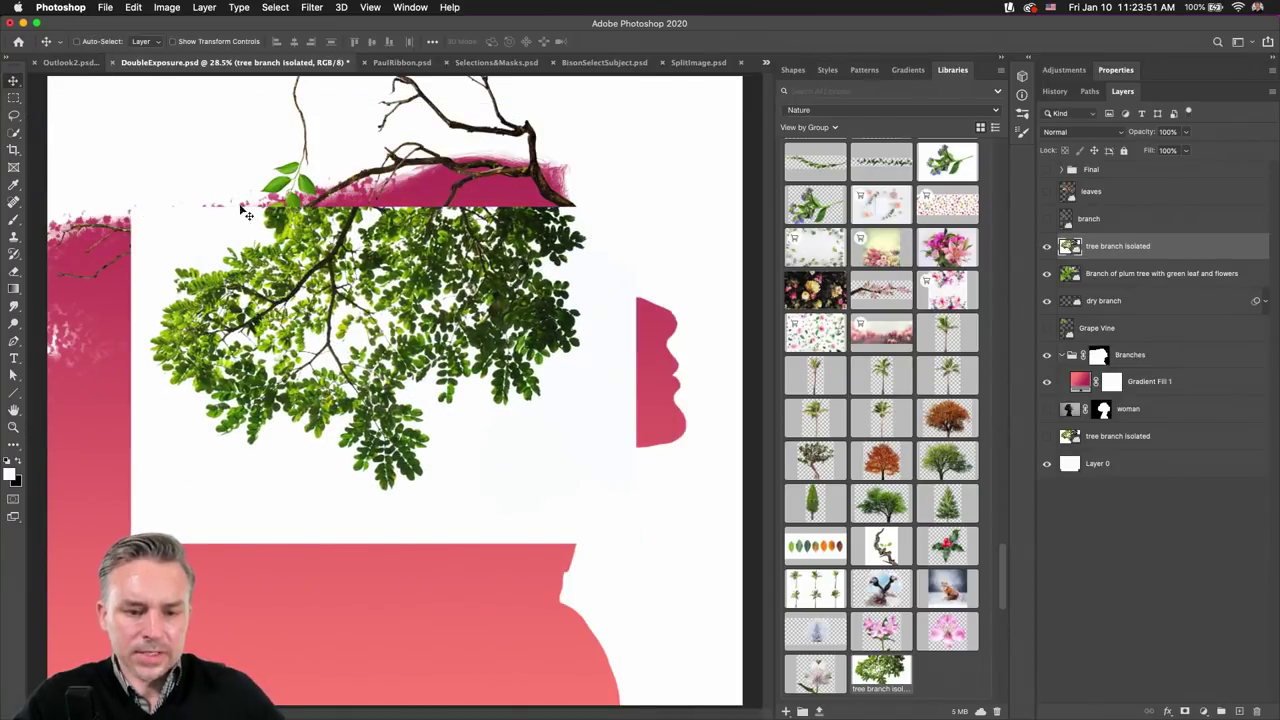
pyautogui.click(236, 7)
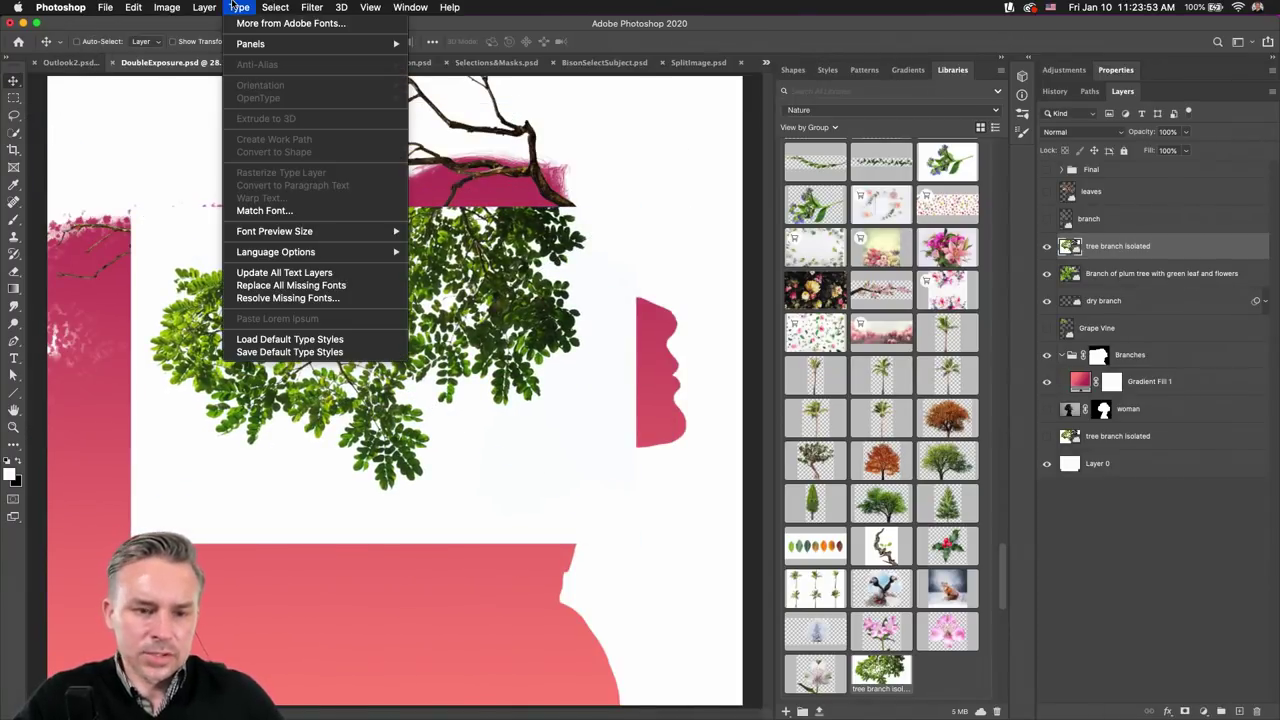
pyautogui.moveTo(275, 7)
pyautogui.click(295, 141)
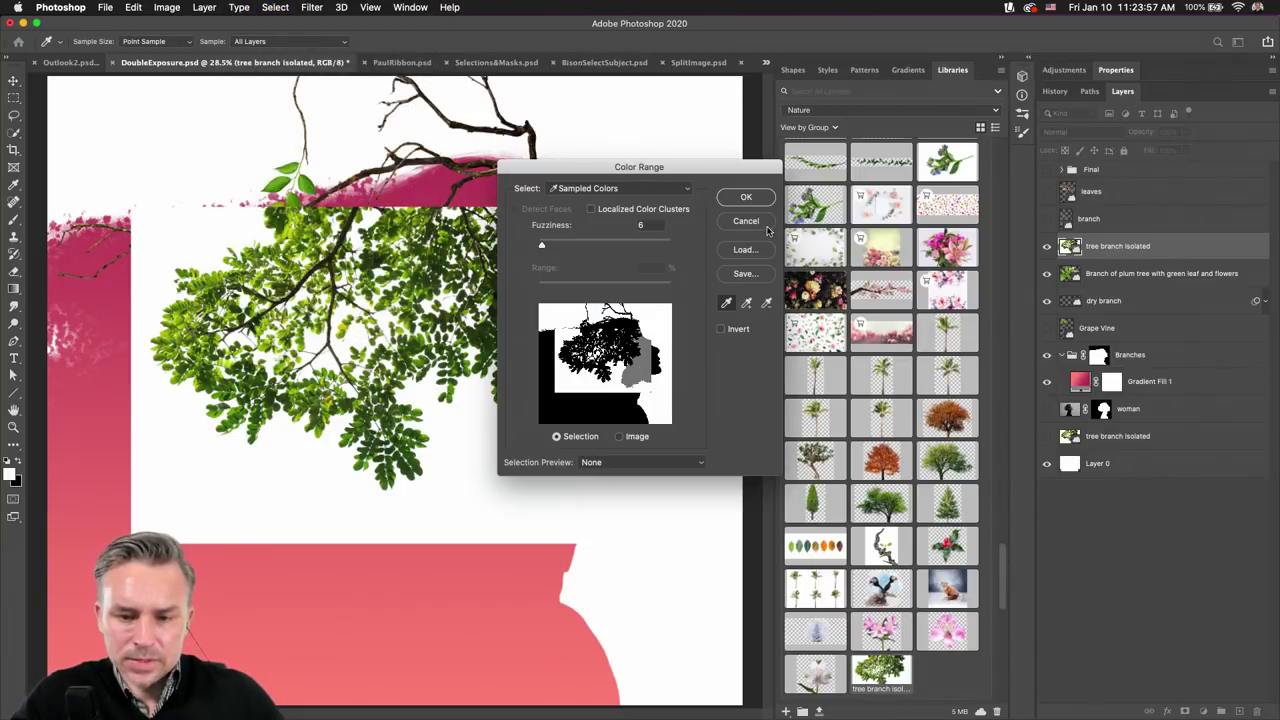
pyautogui.press('Return')
# - Show only the new tree branch isolated layer and select its white background using Color Range with fuzziness 27
pyautogui.click(1047, 463)
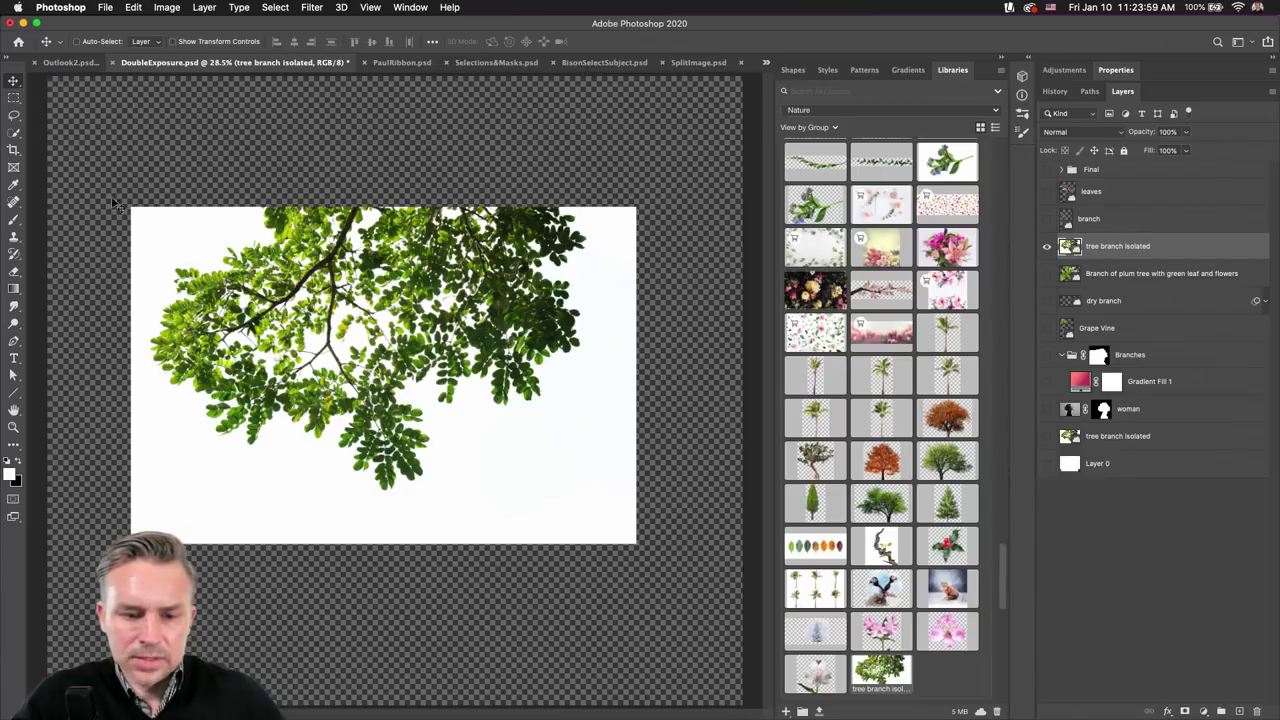
pyautogui.click(275, 7)
pyautogui.click(295, 141)
pyautogui.moveTo(541, 245); pyautogui.dragTo(556, 248)
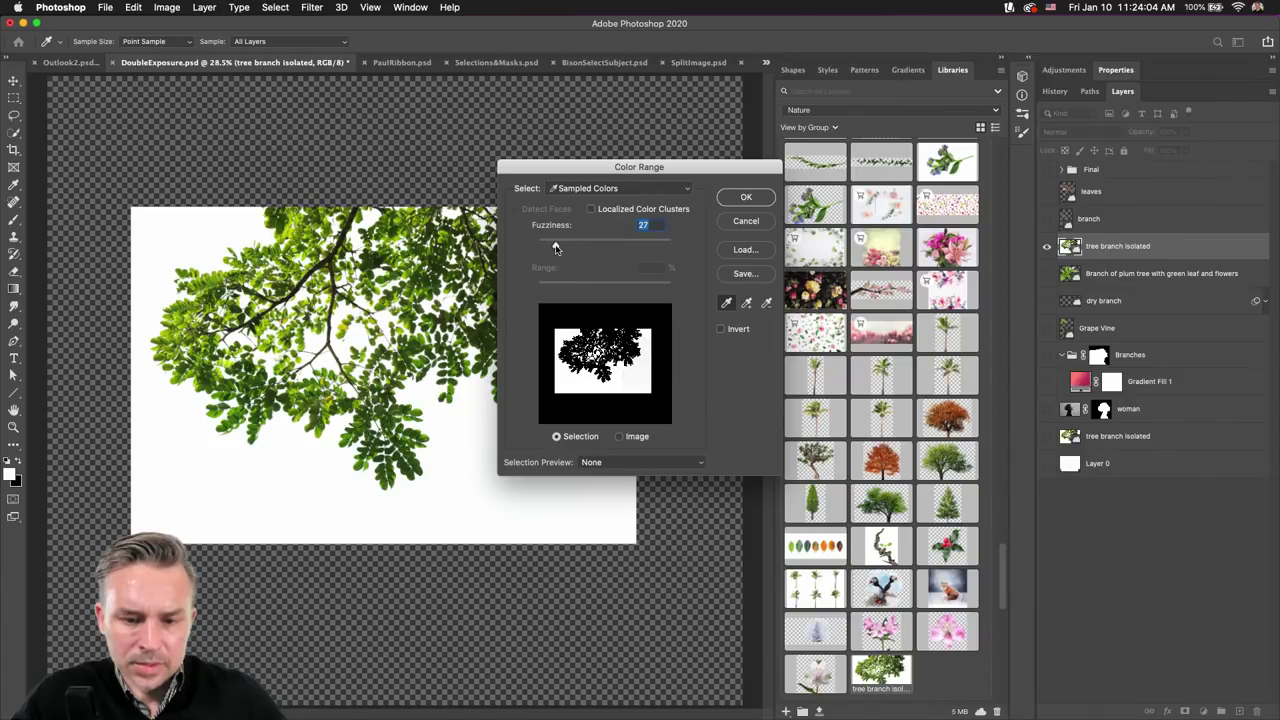
pyautogui.click(746, 198)
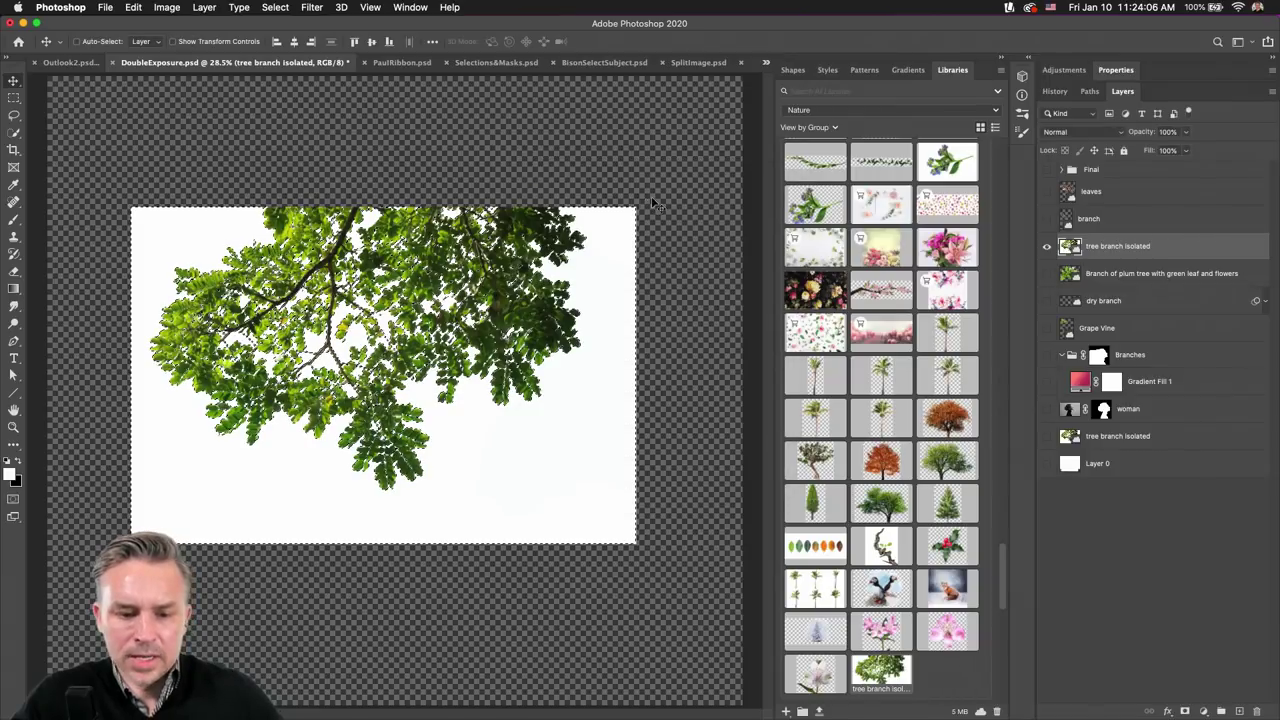
# - Add a layer mask from the selection and invert it so only the tree branch's leaves and twigs show
pyautogui.click(1185, 711)
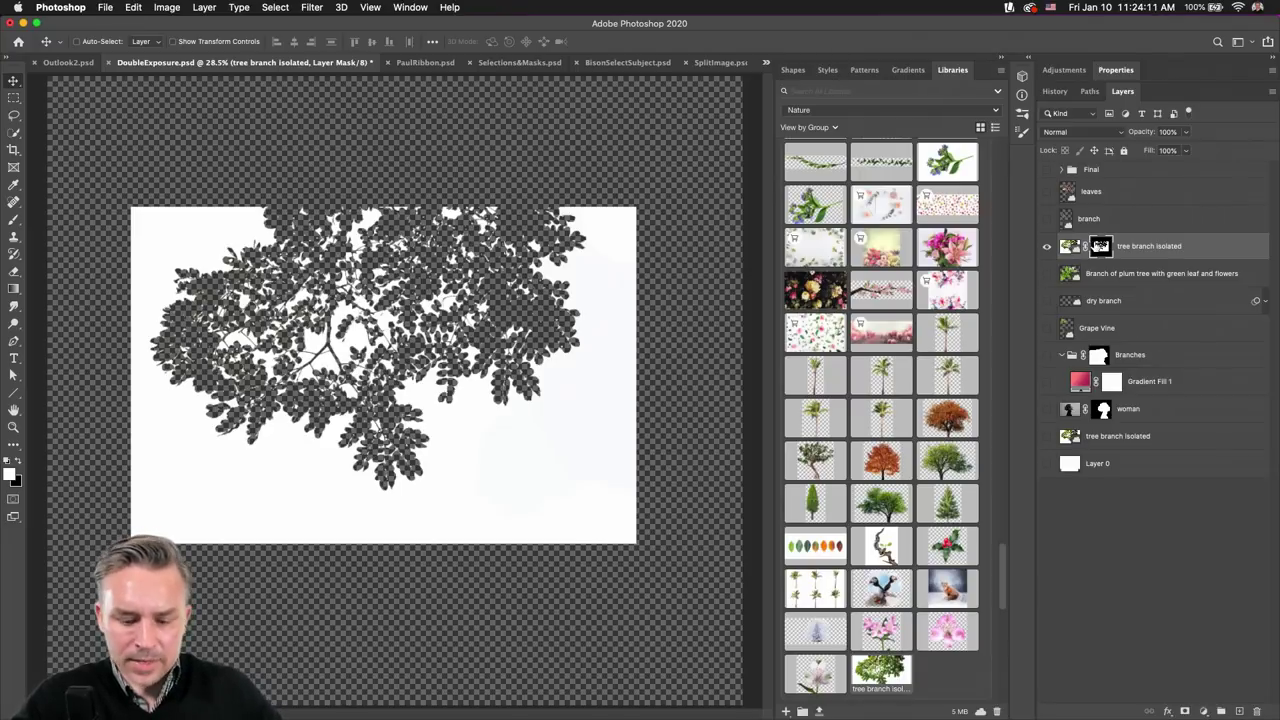
pyautogui.keyDown('alt'); pyautogui.click(1099, 246); pyautogui.keyUp('alt')
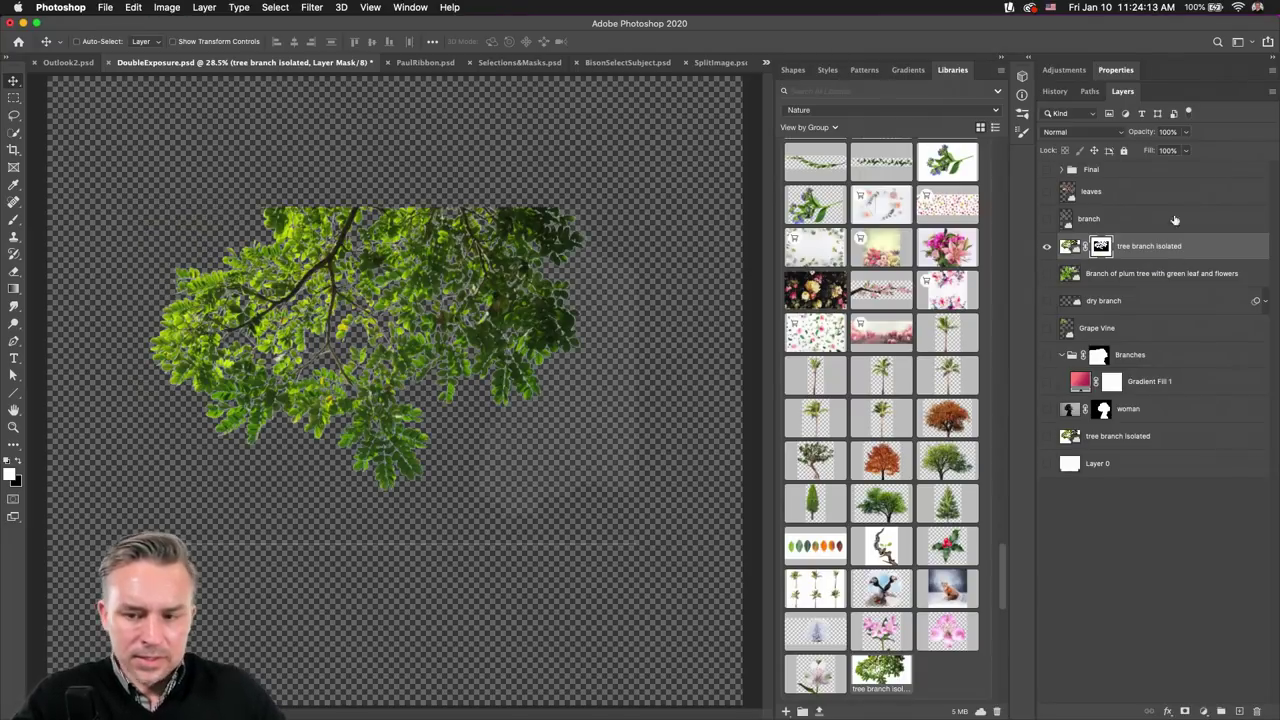
pyautogui.click(14, 97)
pyautogui.moveTo(88, 130); pyautogui.dragTo(742, 697)
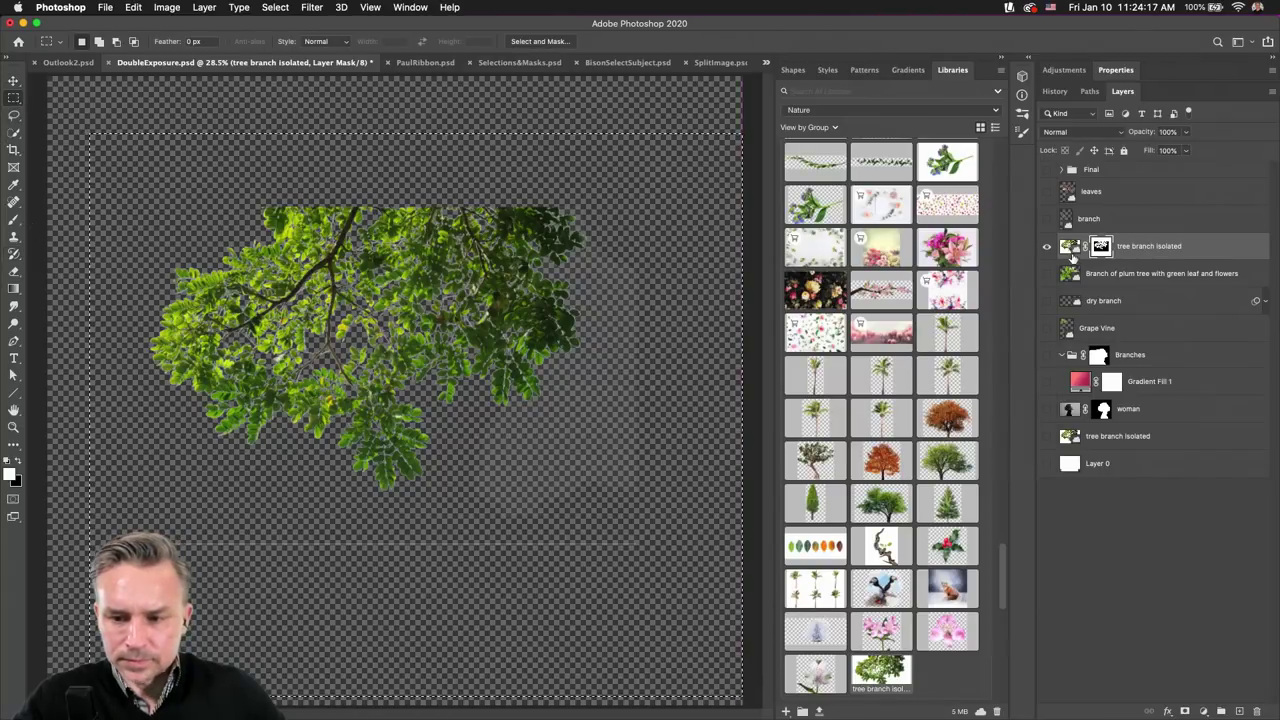
pyautogui.press('super+l')
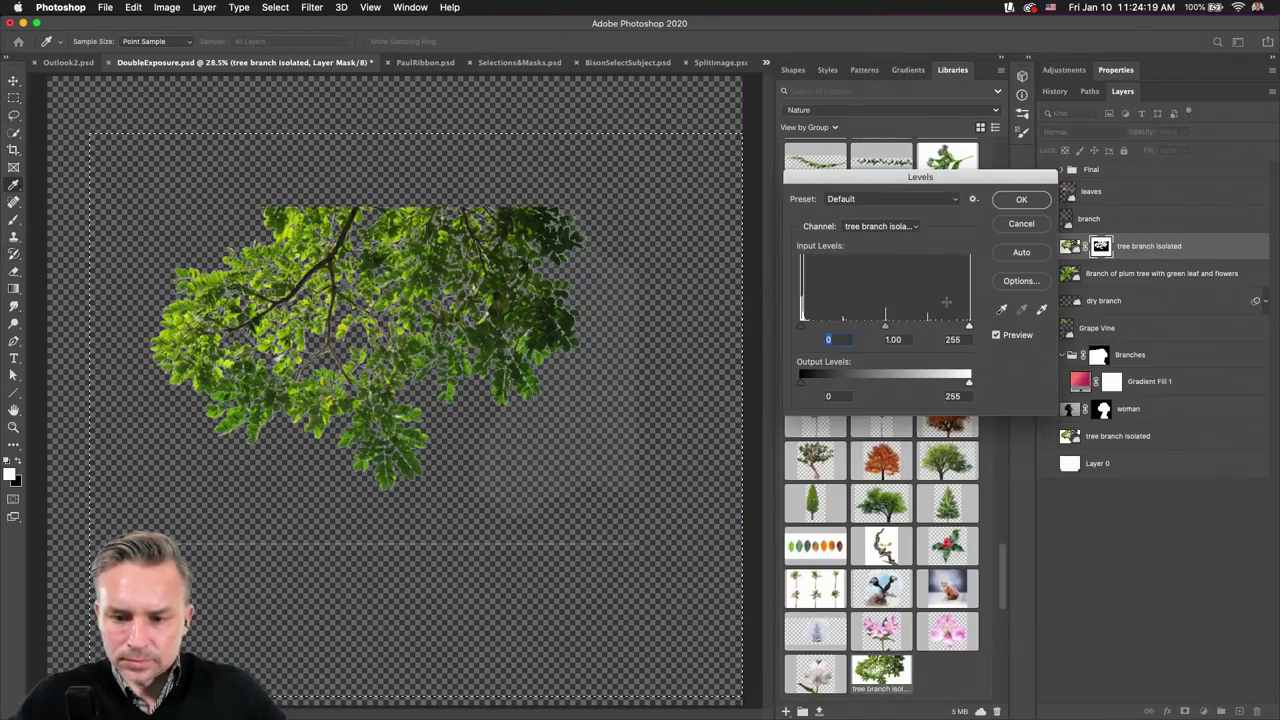
pyautogui.click(968, 328)
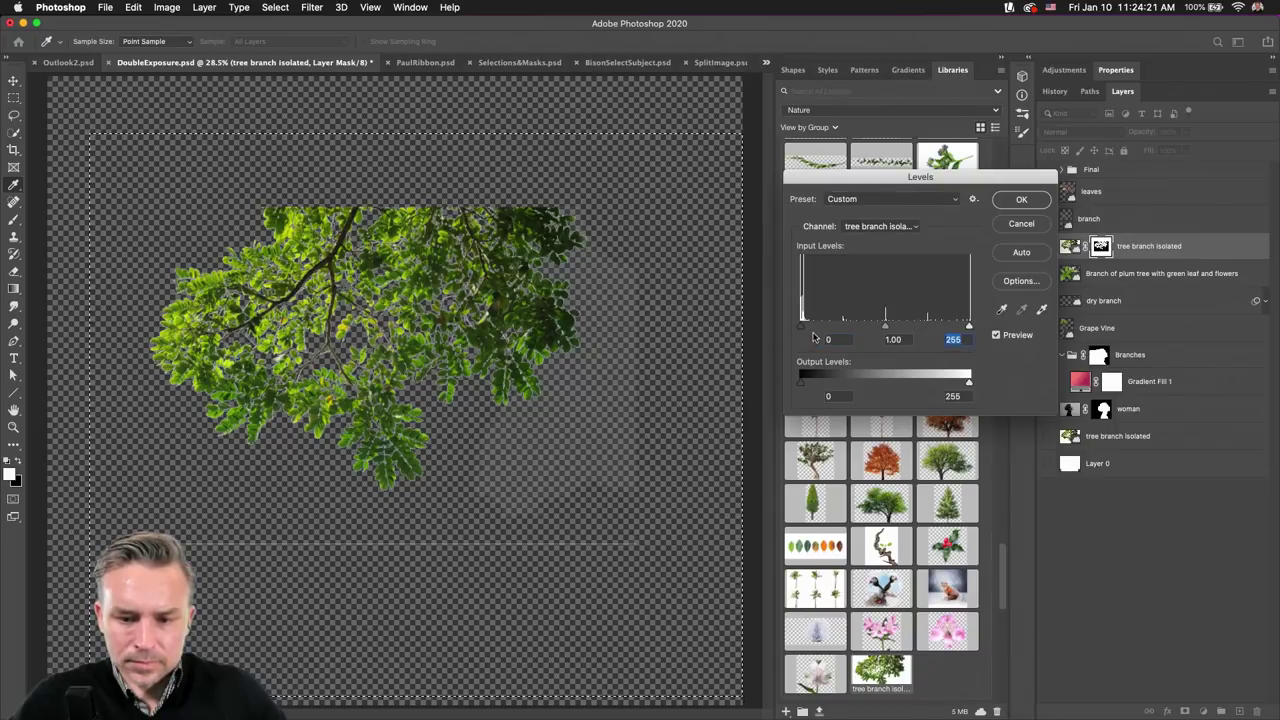
pyautogui.moveTo(796, 328); pyautogui.dragTo(860, 330)
pyautogui.keyDown('alt'); pyautogui.click(1021, 224); pyautogui.keyUp('alt')
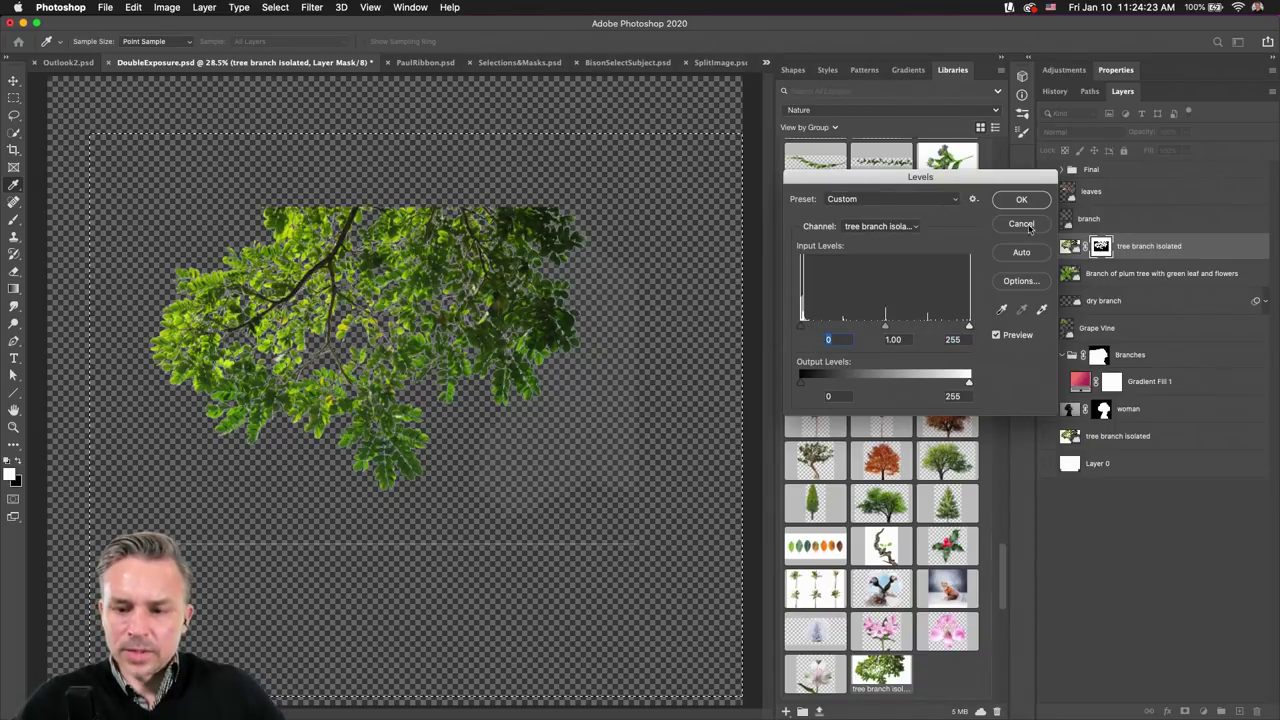
pyautogui.click(1021, 224)
# - Refine the tree branch layer mask with Levels, setting the black input level to 35, to clean up the partially transparent background
pyautogui.scroll(5, 400, 387)
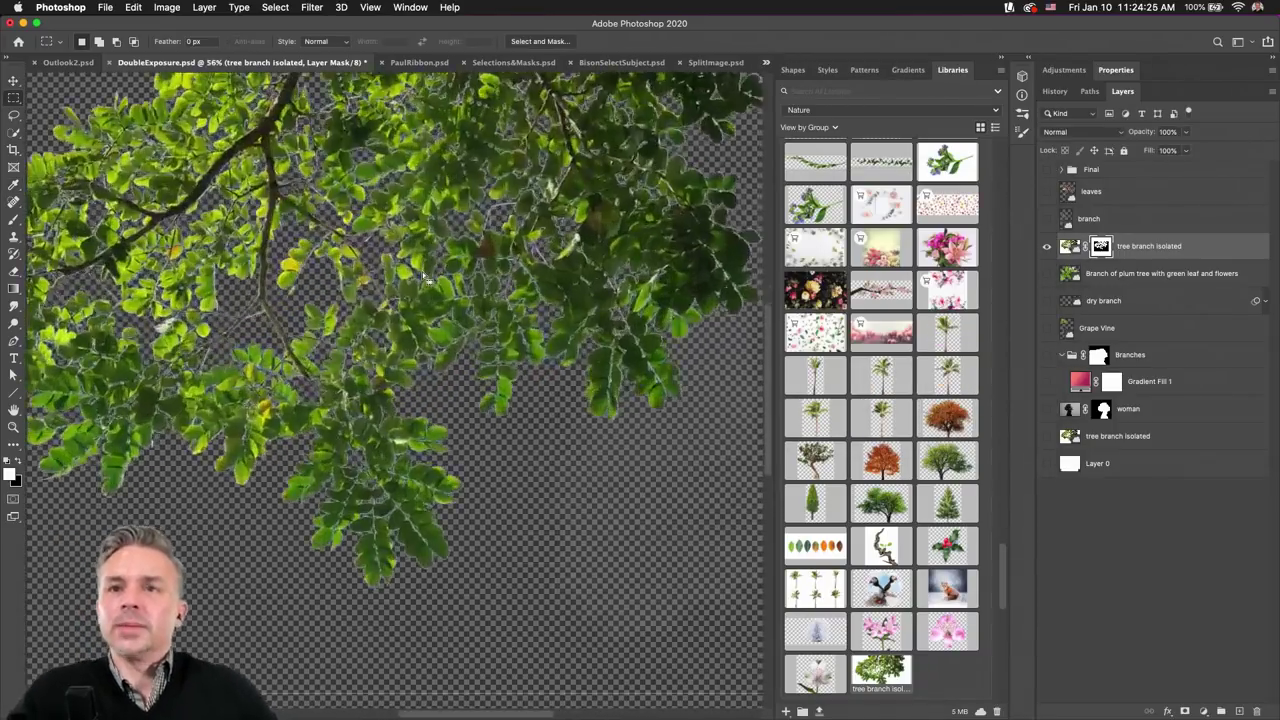
pyautogui.scroll(2, 600, 500)
pyautogui.moveTo(574, 434); pyautogui.dragTo(329, 337)
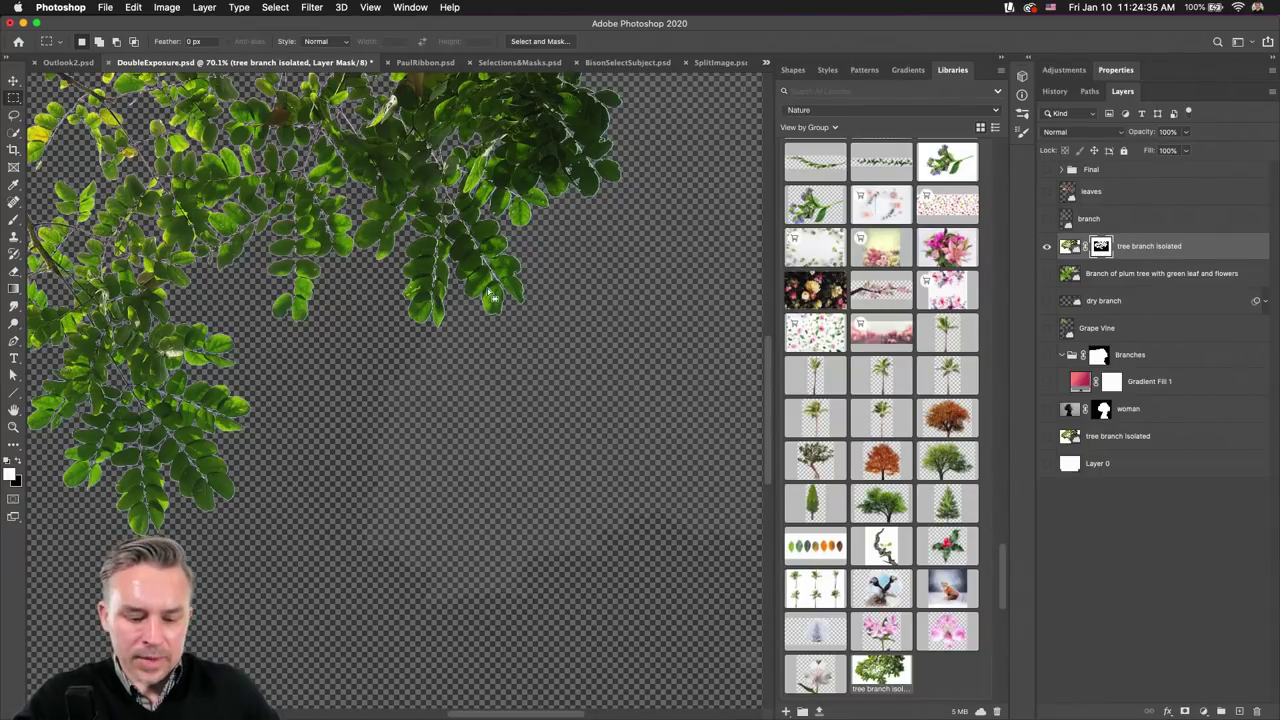
pyautogui.press('super+l')
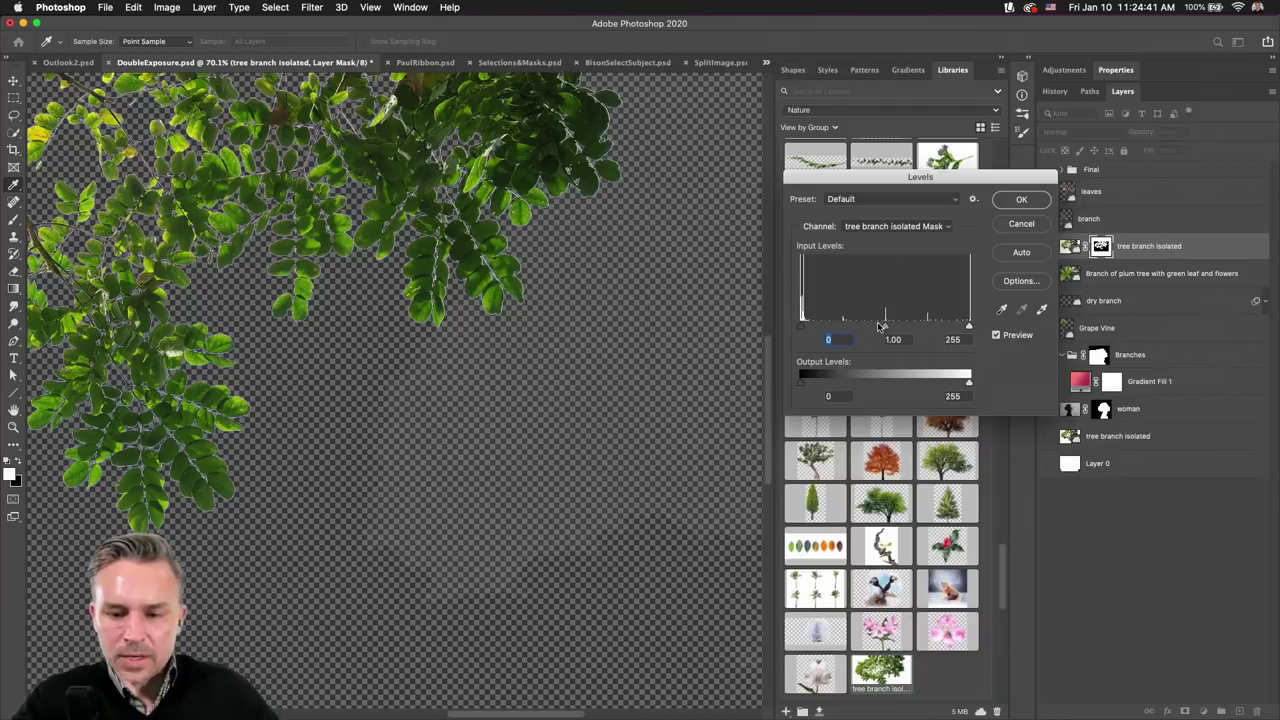
pyautogui.moveTo(968, 328)
pyautogui.mouseDown()
pyautogui.moveTo(912, 328)
pyautogui.moveTo(969, 328)
pyautogui.mouseUp()
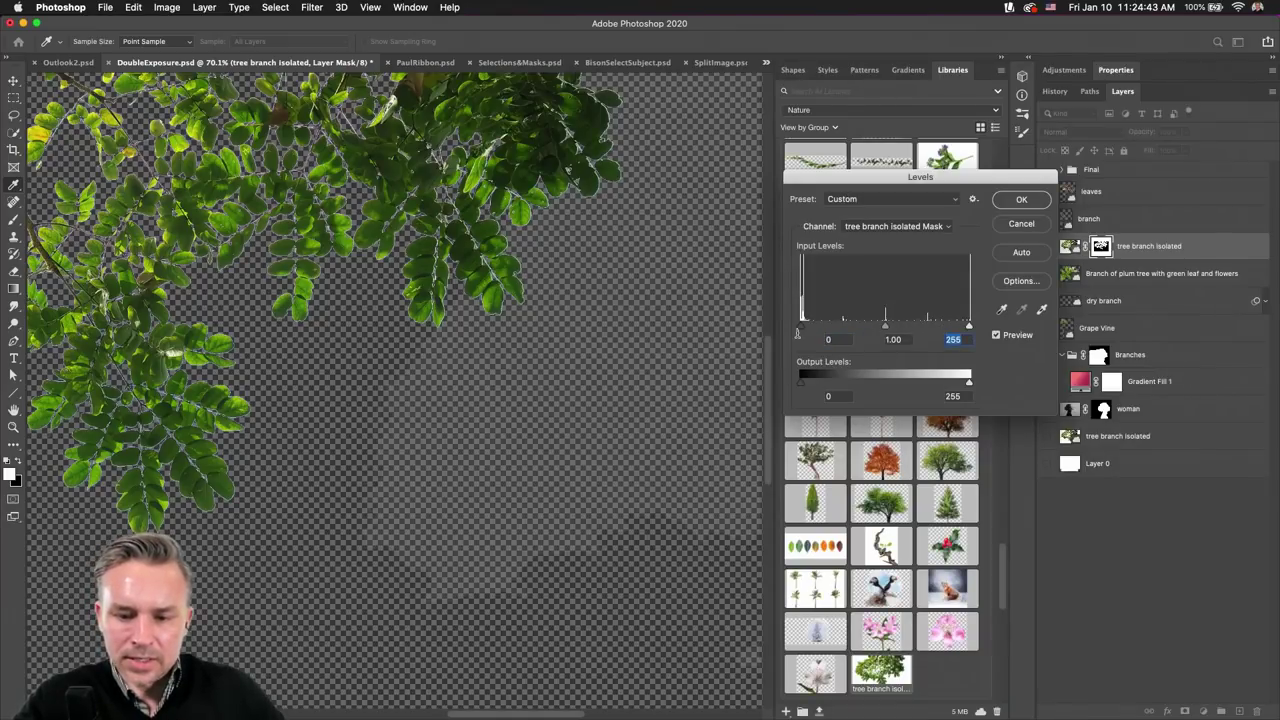
pyautogui.moveTo(800, 328); pyautogui.dragTo(826, 328)
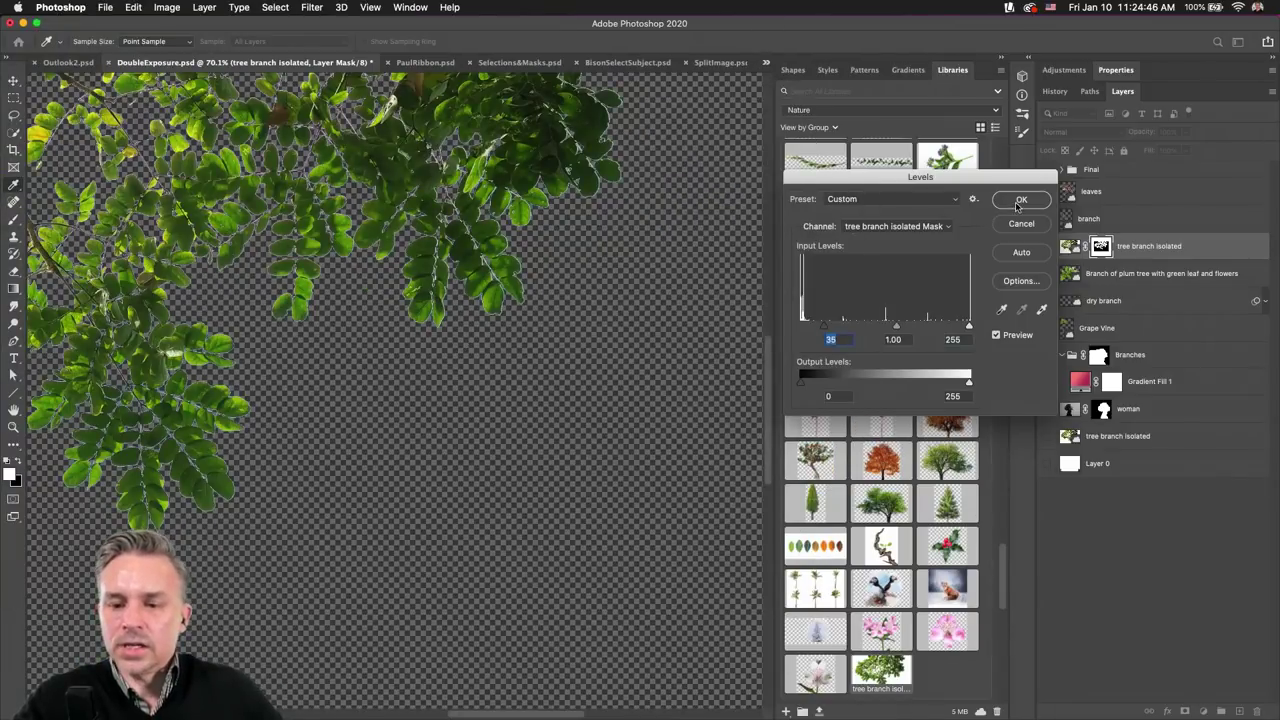
pyautogui.click(1020, 200)
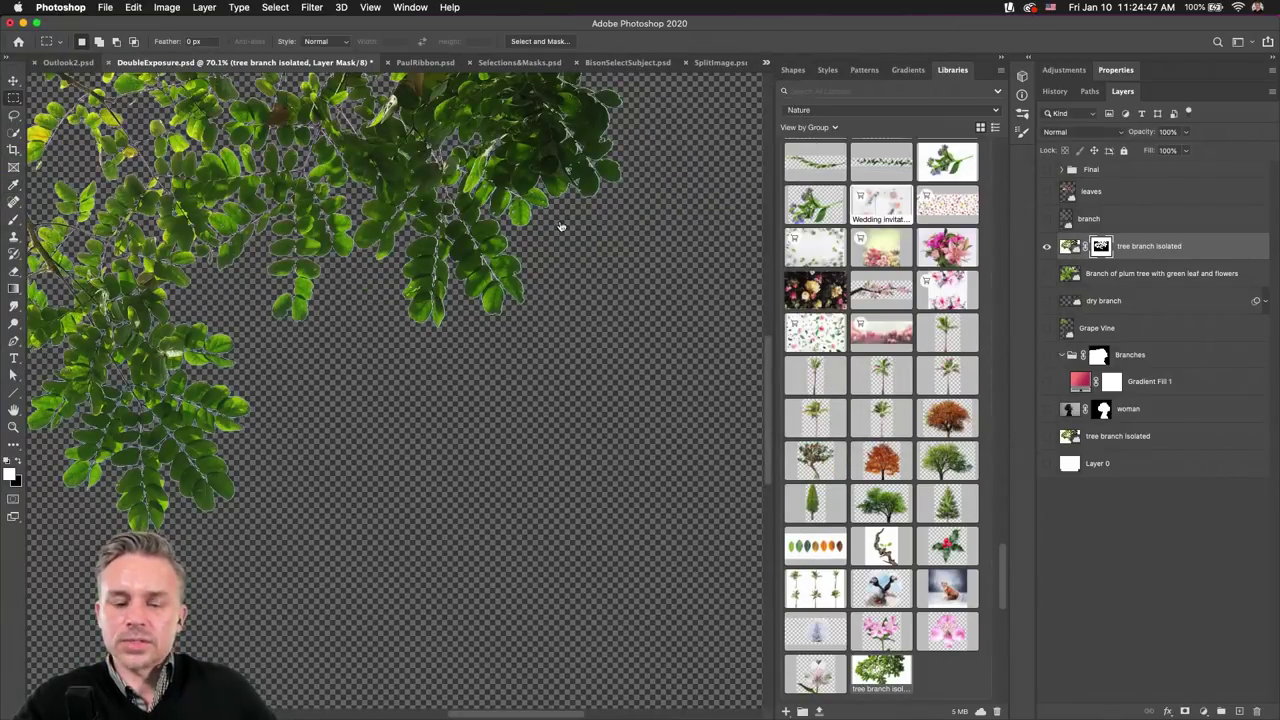
pyautogui.press('m')
pyautogui.scroll(-3, 453, 292)
pyautogui.scroll(-3, 453, 292)
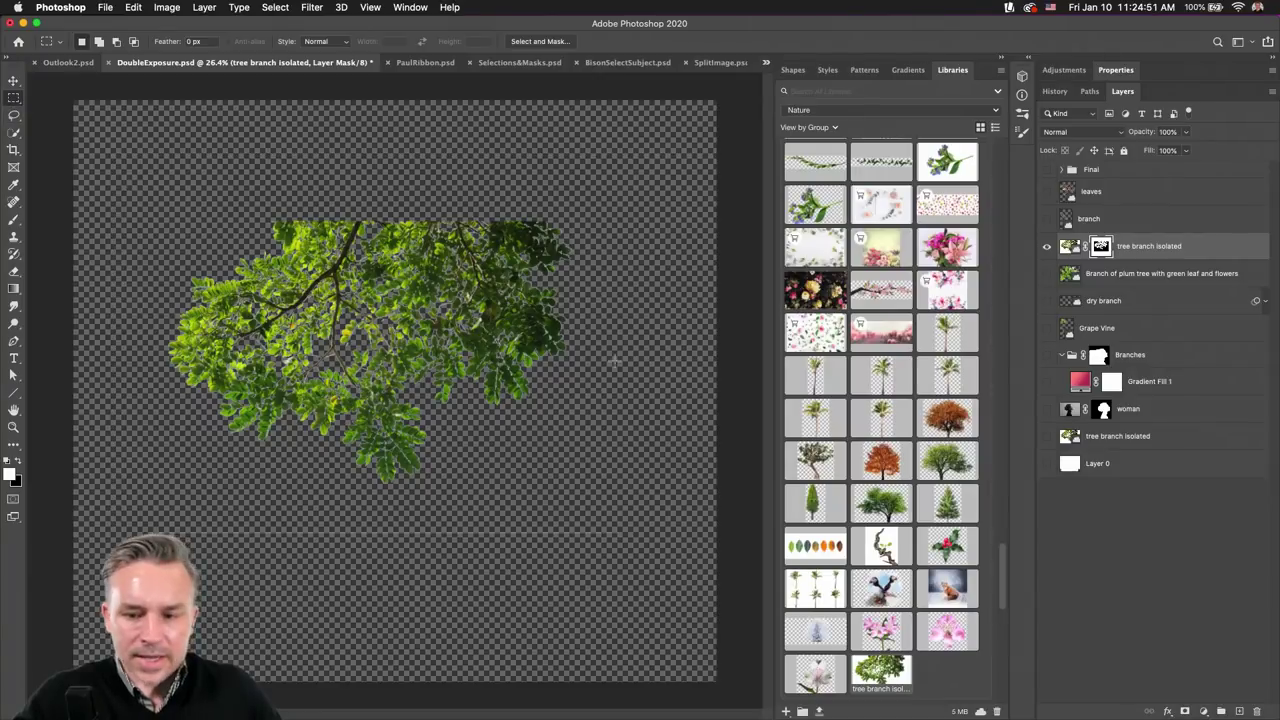
# - Move the masked tree branch isolated layer into the visible Branches group and fill the lower strip of its mask with black
pyautogui.moveTo(1160, 247); pyautogui.dragTo(1153, 361)
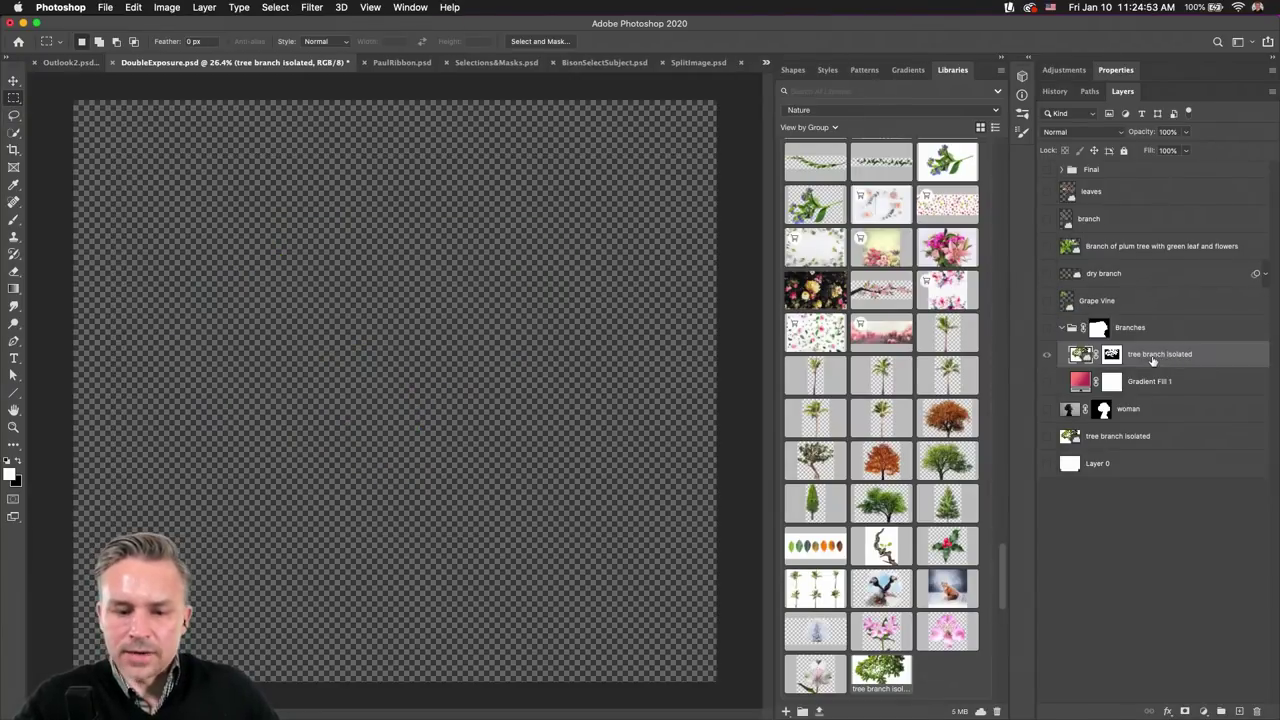
pyautogui.click(1047, 329)
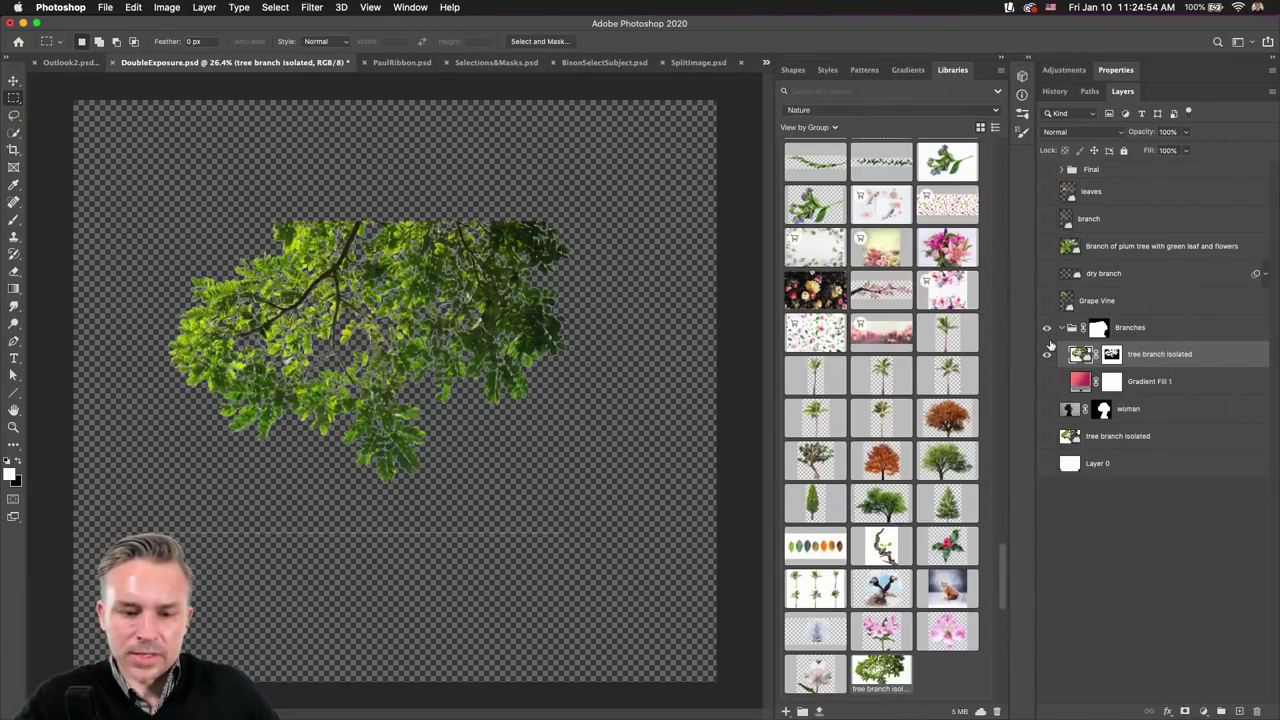
pyautogui.click(1111, 354)
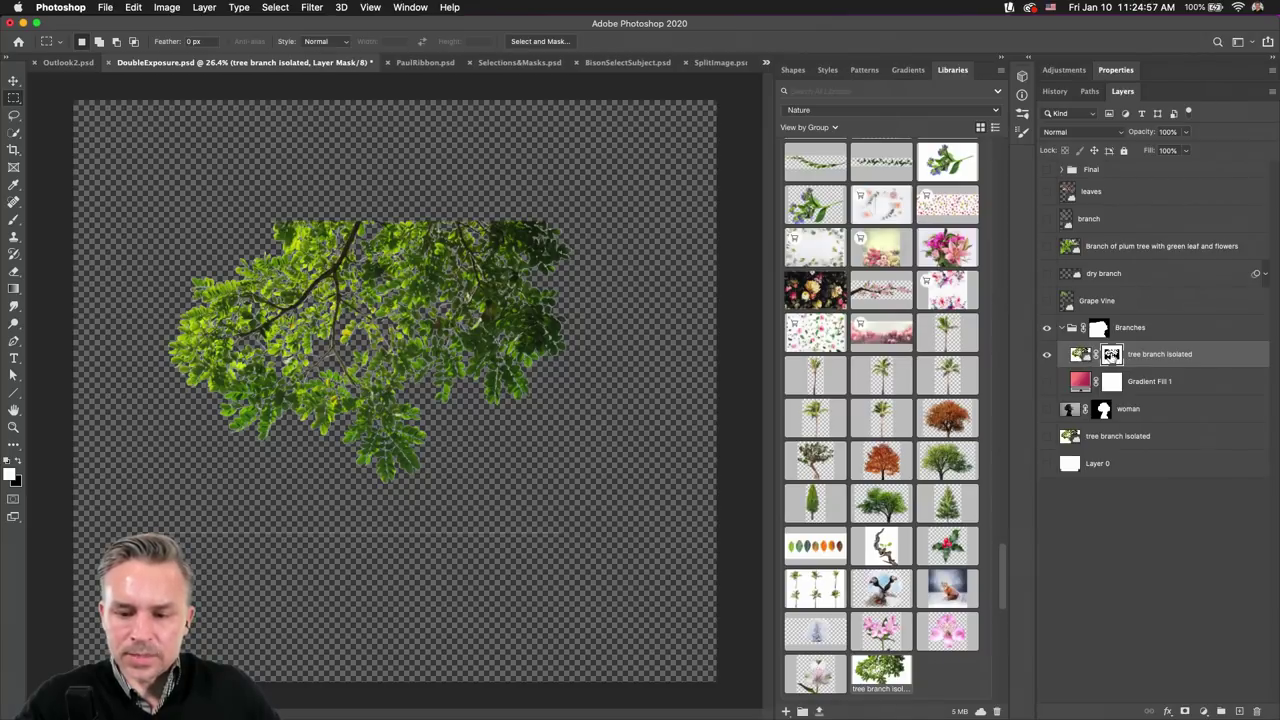
pyautogui.moveTo(76, 511); pyautogui.dragTo(720, 684)
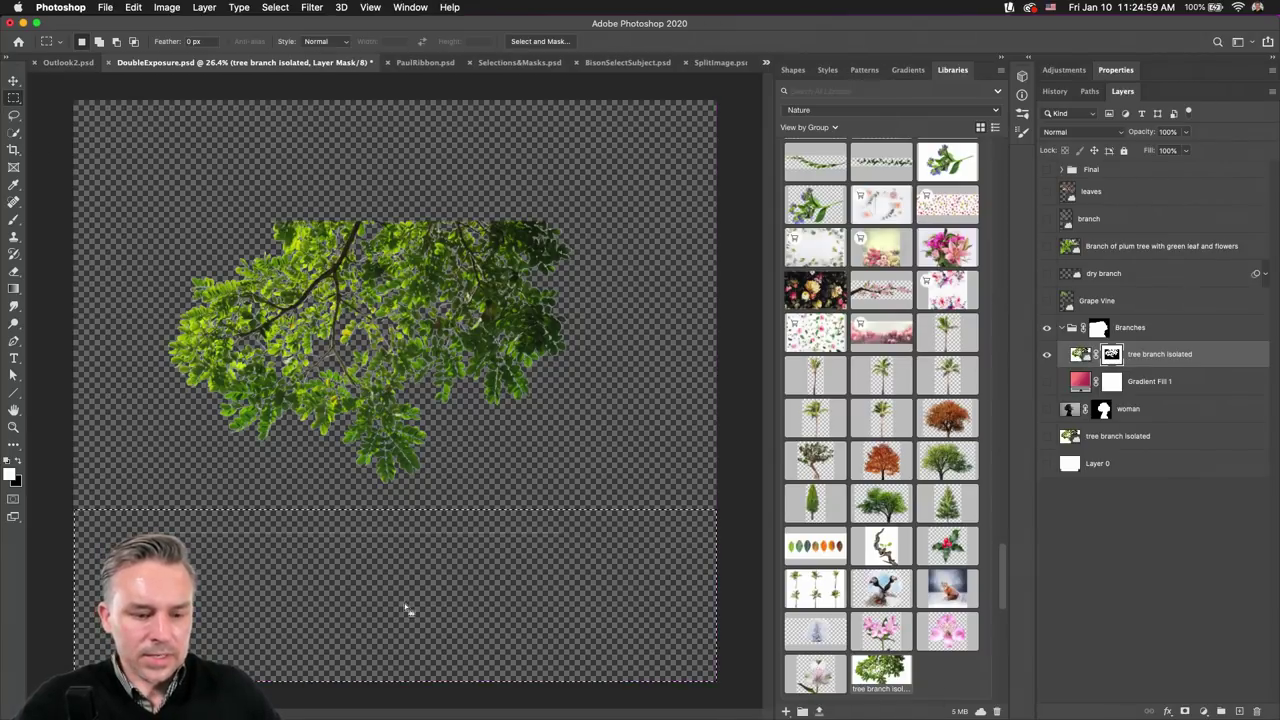
pyautogui.click(16, 463)
pyautogui.hotkey('shift', 'BackSpace')
pyautogui.press('Return')
pyautogui.press('super+d')
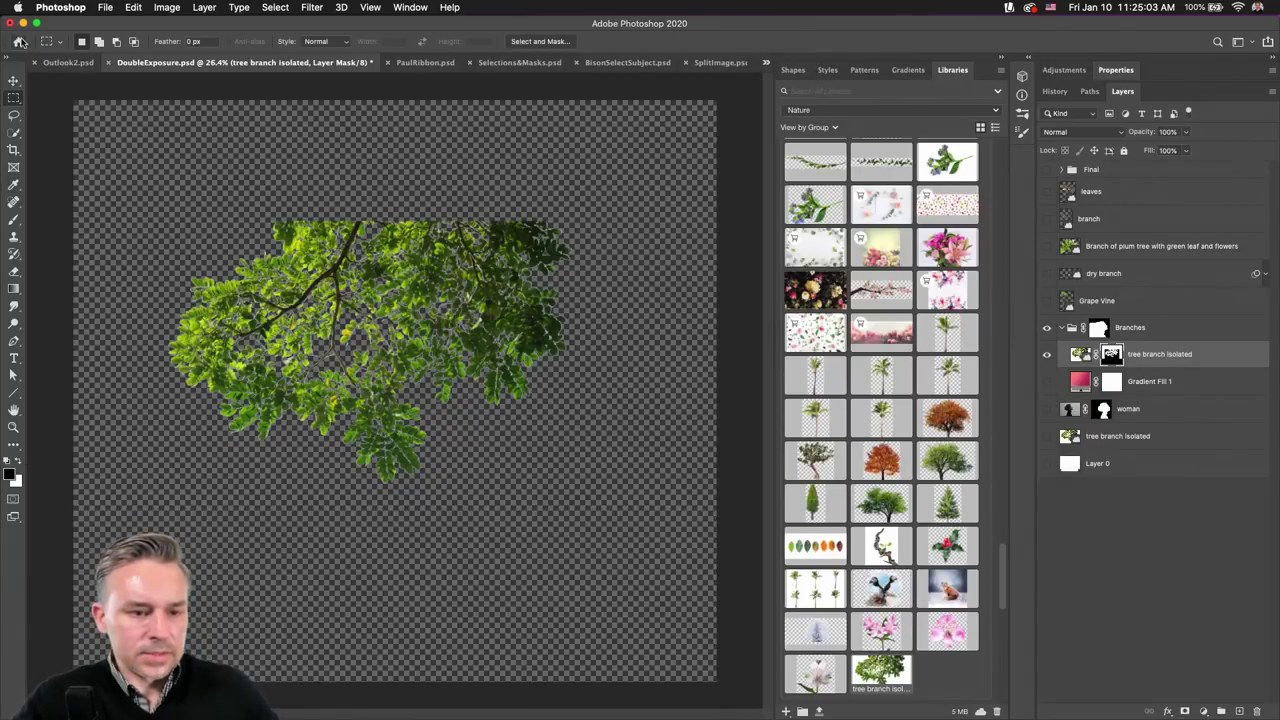
# - Show the white Layer 0 background, and move and rotate the tree branch so its leaves follow the face and head outline
pyautogui.click(13, 79)
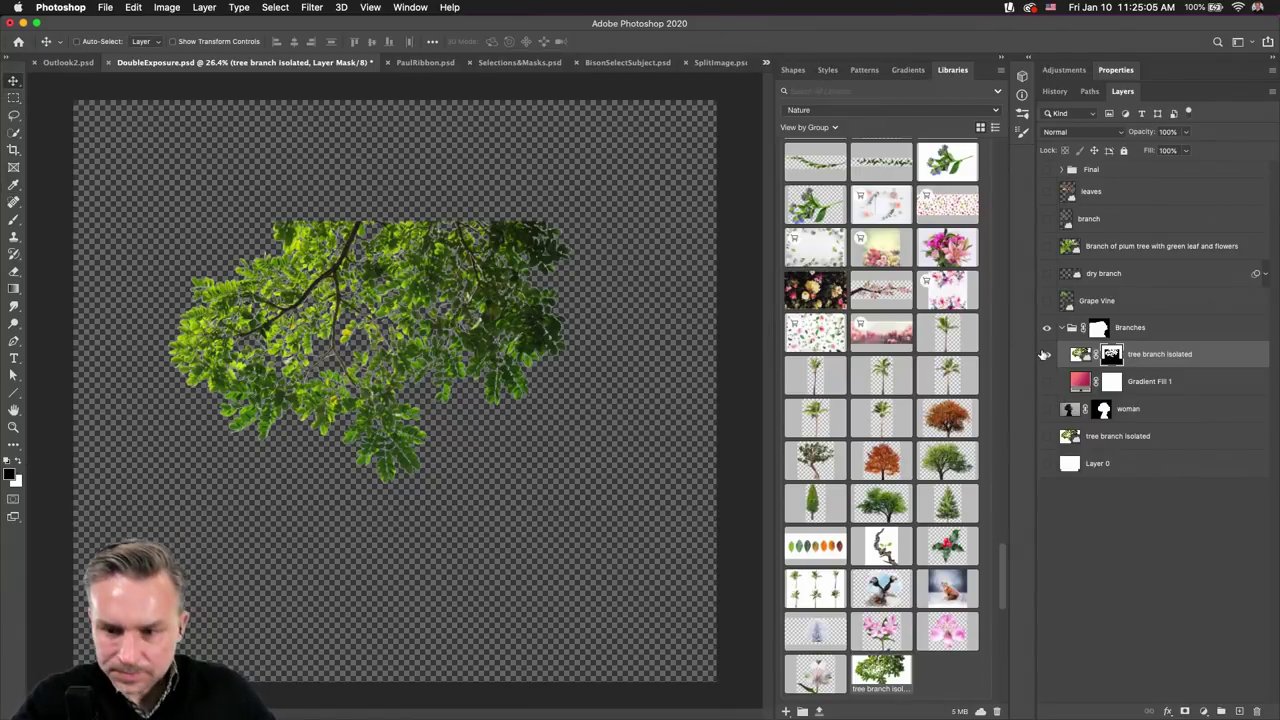
pyautogui.moveTo(228, 226); pyautogui.dragTo(390, 214)
pyautogui.click(1046, 463)
pyautogui.moveTo(440, 260)
pyautogui.mouseDown()
pyautogui.moveTo(435, 283)
pyautogui.moveTo(440, 262)
pyautogui.mouseUp()
pyautogui.press('super+t')
pyautogui.moveTo(335, 196); pyautogui.dragTo(512, 122)
pyautogui.press('Return')
# - Duplicate the woman layer, place the visible copy above the Branches group, and clip it to the group
pyautogui.moveTo(1157, 420); pyautogui.dragTo(1240, 711)
pyautogui.moveTo(1163, 420); pyautogui.dragTo(1163, 318)
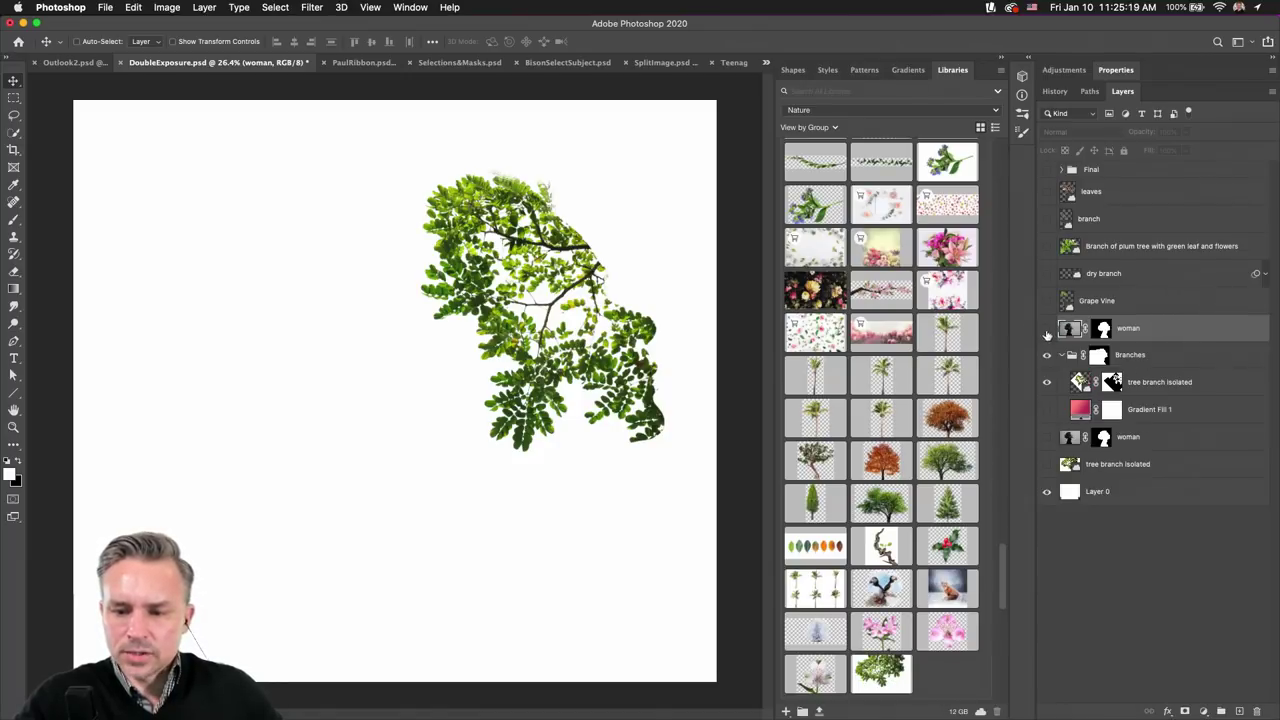
pyautogui.click(1046, 329)
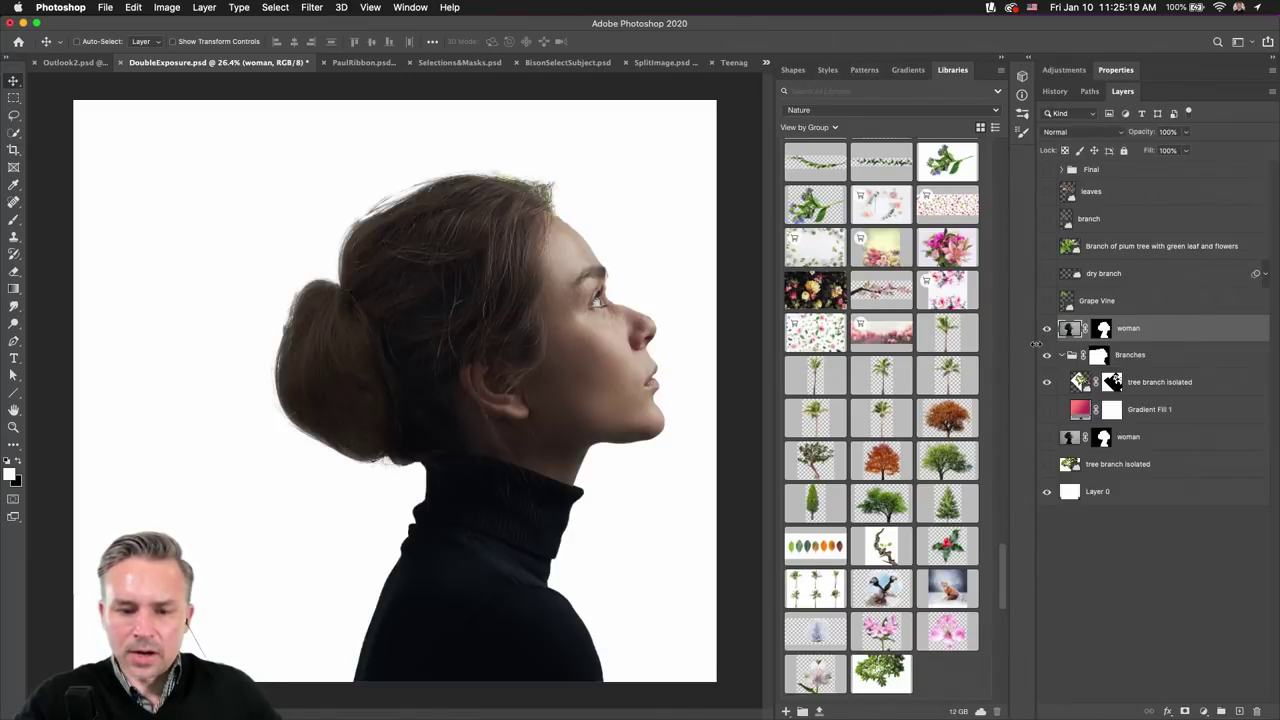
pyautogui.keyDown('alt'); pyautogui.click(1136, 344); pyautogui.keyUp('alt')
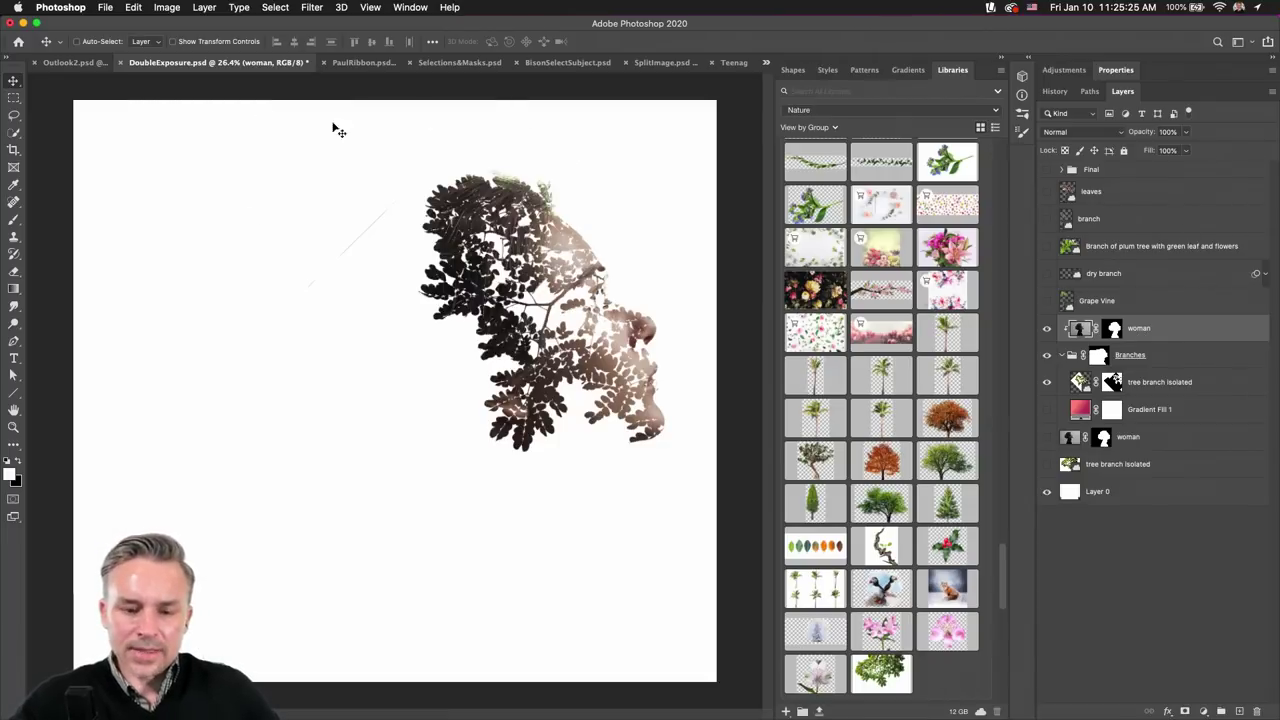
# - Set the blend mode of the clipped woman layer to Screen
pyautogui.scroll(3, 246, 211)
pyautogui.moveTo(184, 351); pyautogui.dragTo(318, 279)
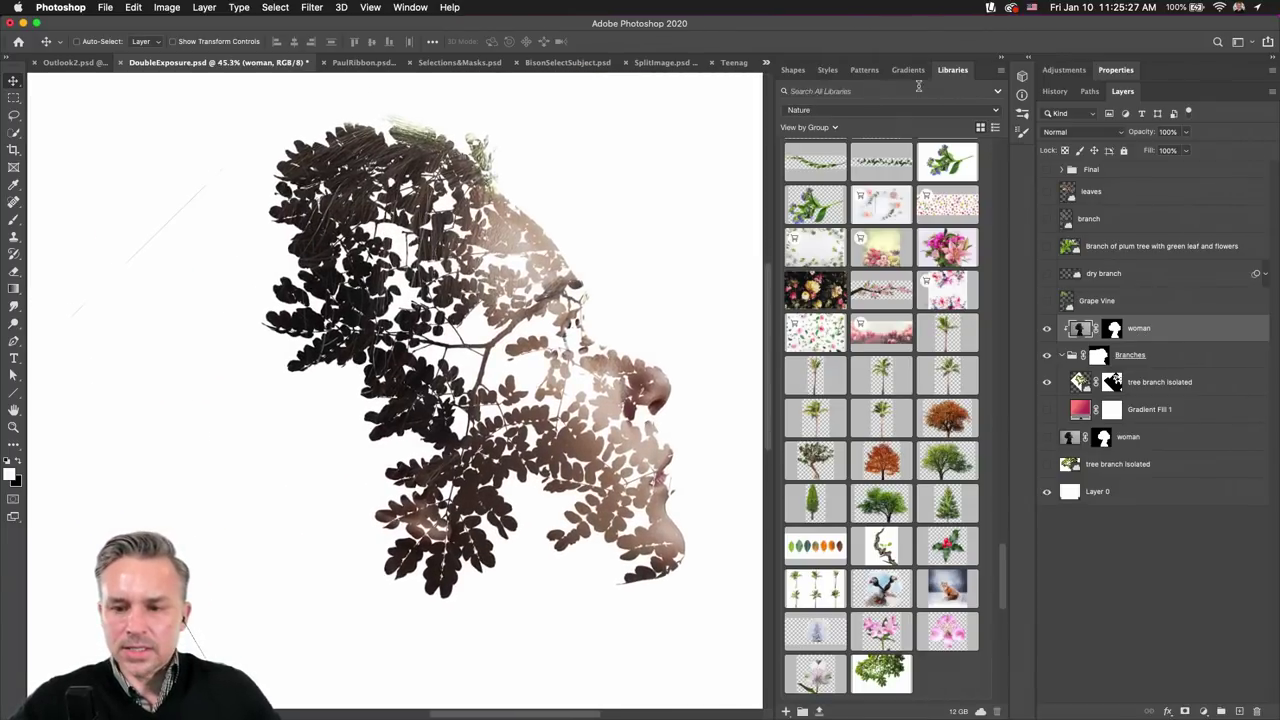
pyautogui.click(1105, 133)
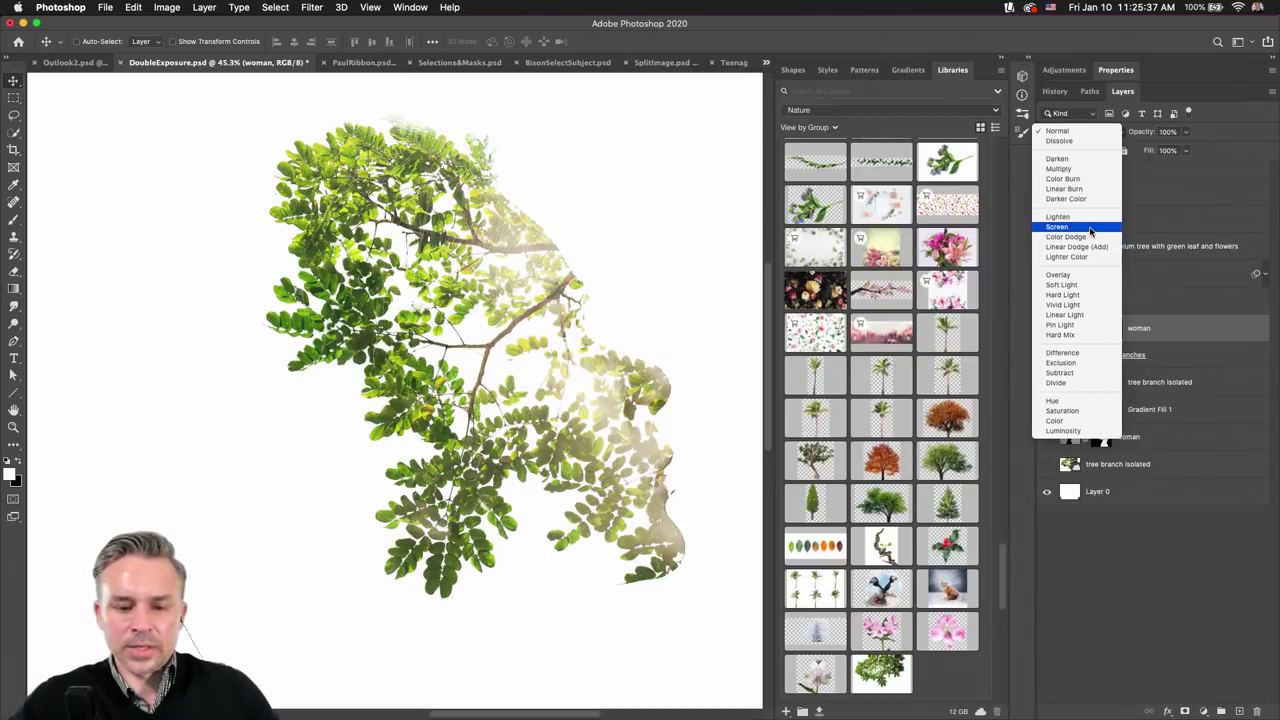
pyautogui.click(1090, 229)
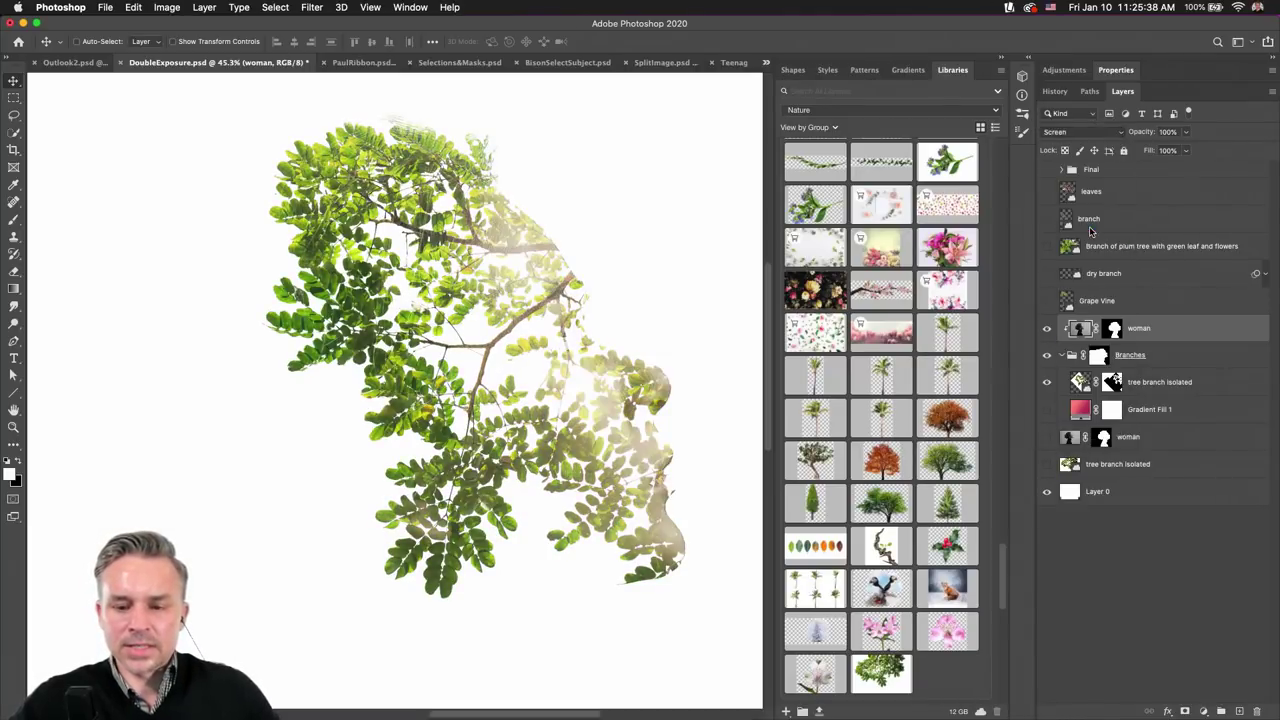
# - Show the dry branch and Grape Vine layers, and rotate and move the grape vine so it extends from under the chin
pyautogui.click(1047, 273)
pyautogui.click(1047, 300)
pyautogui.press('super+0')
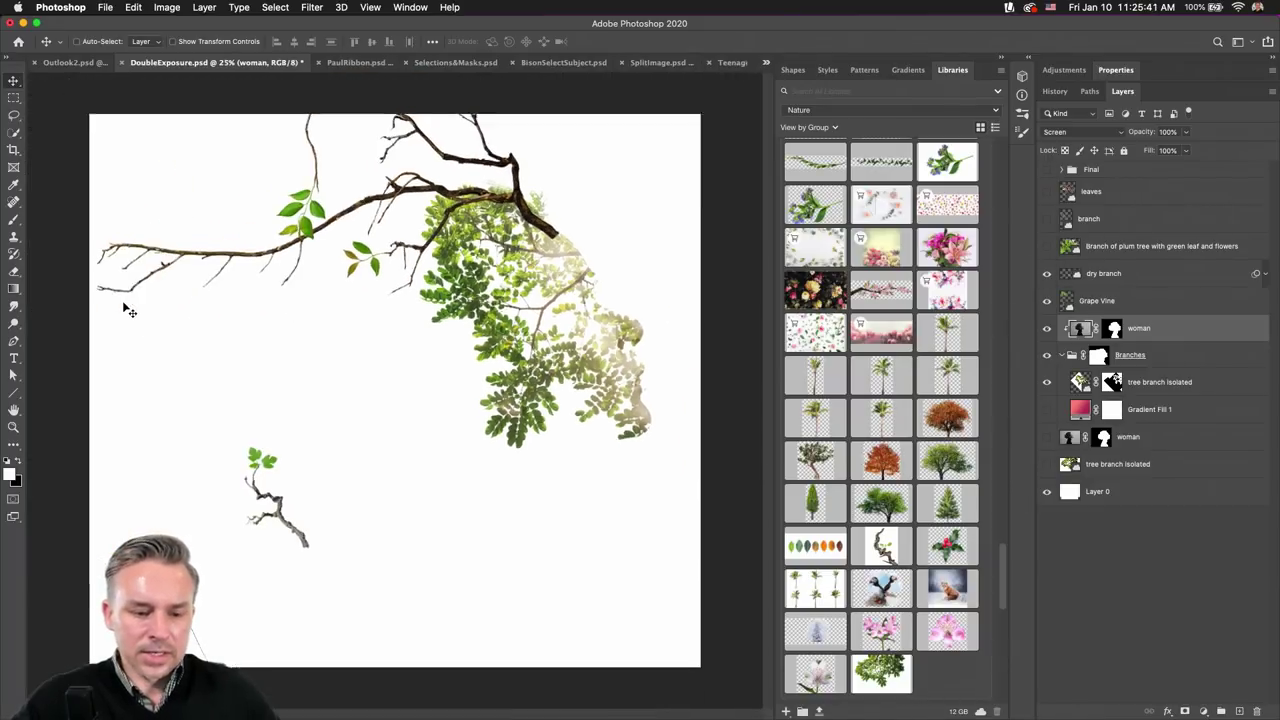
pyautogui.click(1120, 300)
pyautogui.press('super+t')
pyautogui.moveTo(220, 418); pyautogui.dragTo(215, 565)
pyautogui.moveTo(275, 500); pyautogui.dragTo(442, 532)
pyautogui.press('Return')
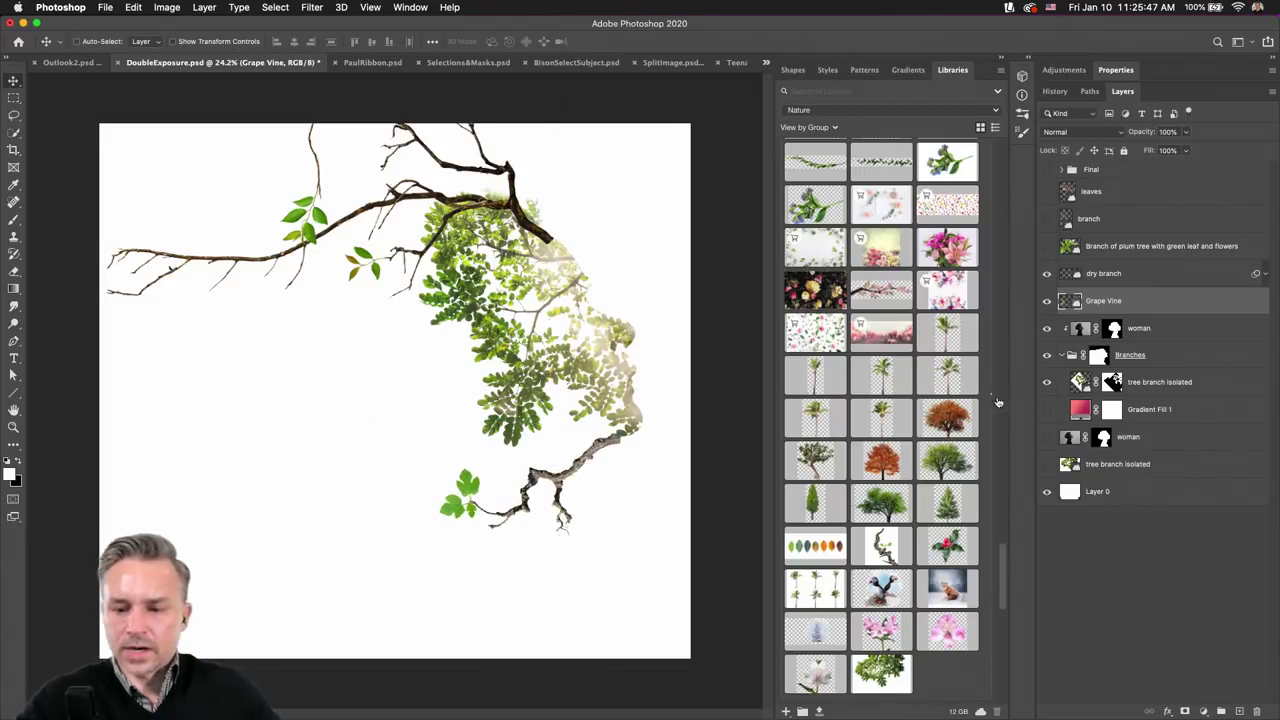
# - Move the plum tree branch layer into the Branches group above tree branch isolated and position its leaves over the face
pyautogui.click(1138, 254)
pyautogui.moveTo(1137, 235); pyautogui.dragTo(1140, 360)
pyautogui.moveTo(315, 335); pyautogui.dragTo(411, 300)
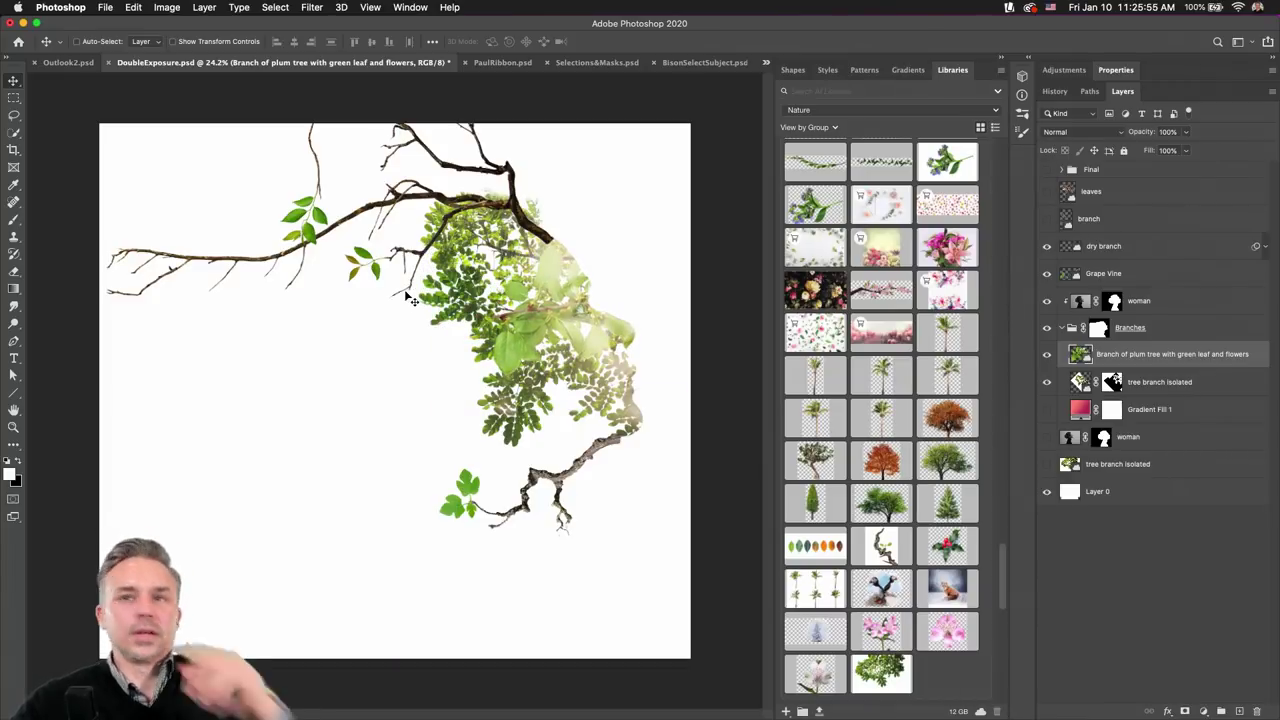
# - Show the branch layer, then rotate and move it beside the grape vine below the chin
pyautogui.click(1046, 218)
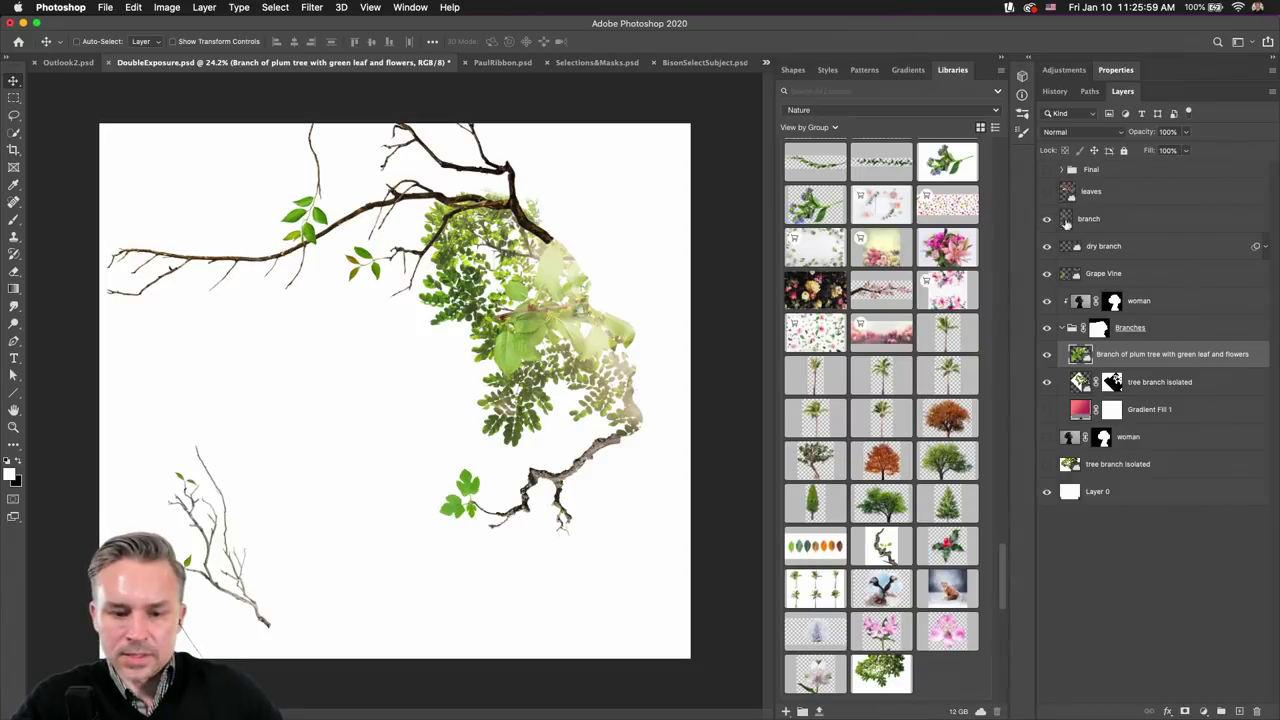
pyautogui.click(1110, 218)
pyautogui.moveTo(170, 460); pyautogui.dragTo(352, 357)
pyautogui.press('super+t')
pyautogui.moveTo(305, 283); pyautogui.dragTo(257, 463)
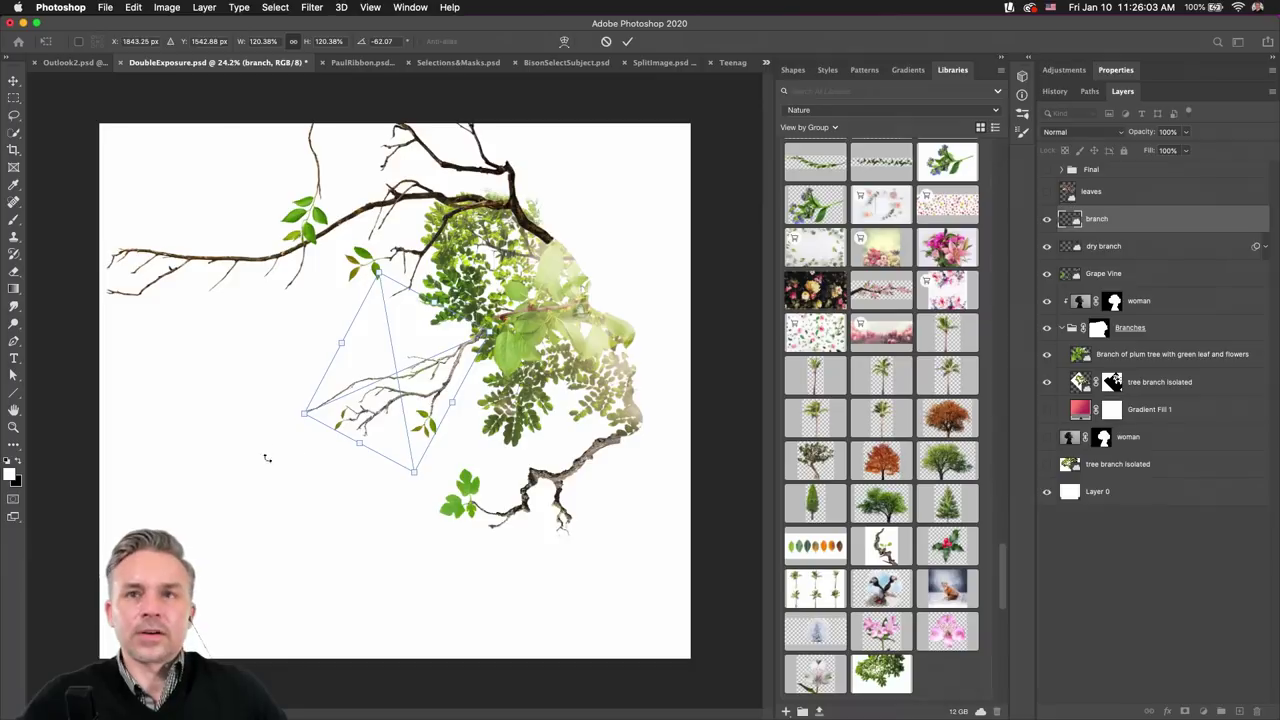
pyautogui.press('Return')
pyautogui.moveTo(348, 406); pyautogui.dragTo(363, 334)
# - Show the leaves layer, then rotate and move its flowering twigs along the dry branch at the crown of the head
pyautogui.click(1046, 192)
pyautogui.click(1095, 191)
pyautogui.press('super+c')
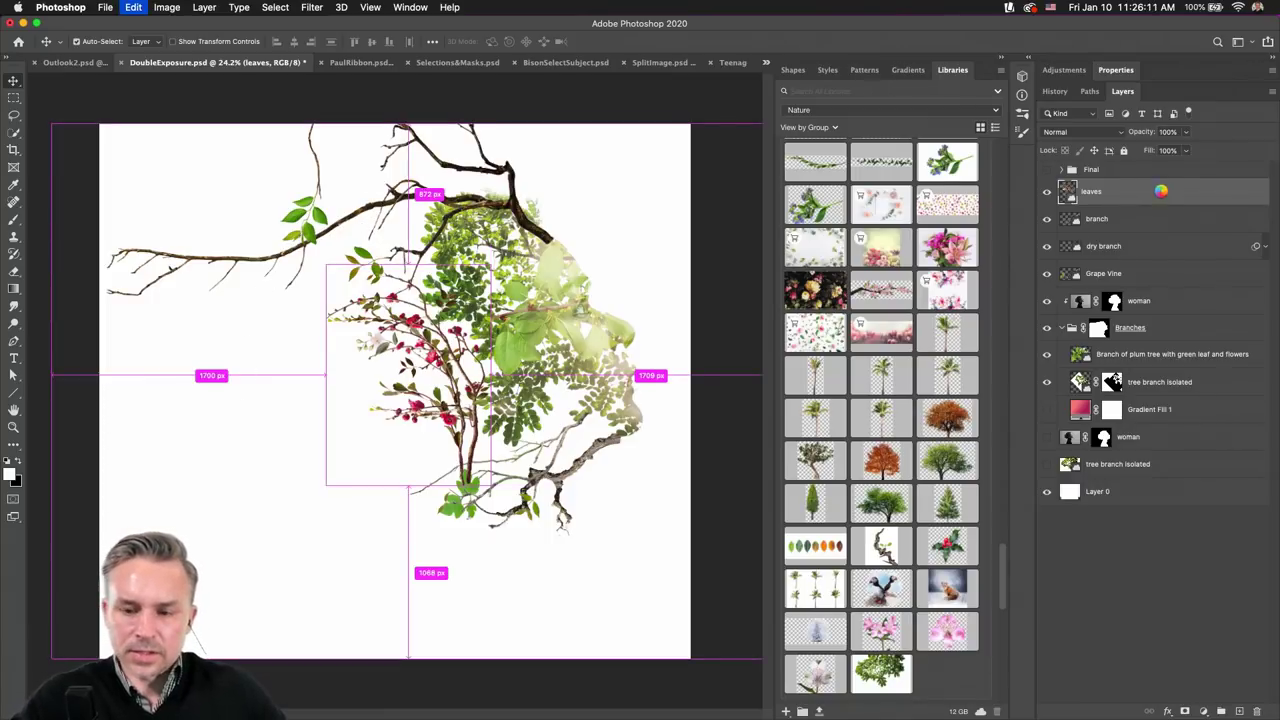
pyautogui.press('super+t')
pyautogui.moveTo(363, 225); pyautogui.dragTo(258, 312)
pyautogui.moveTo(381, 319); pyautogui.dragTo(378, 262)
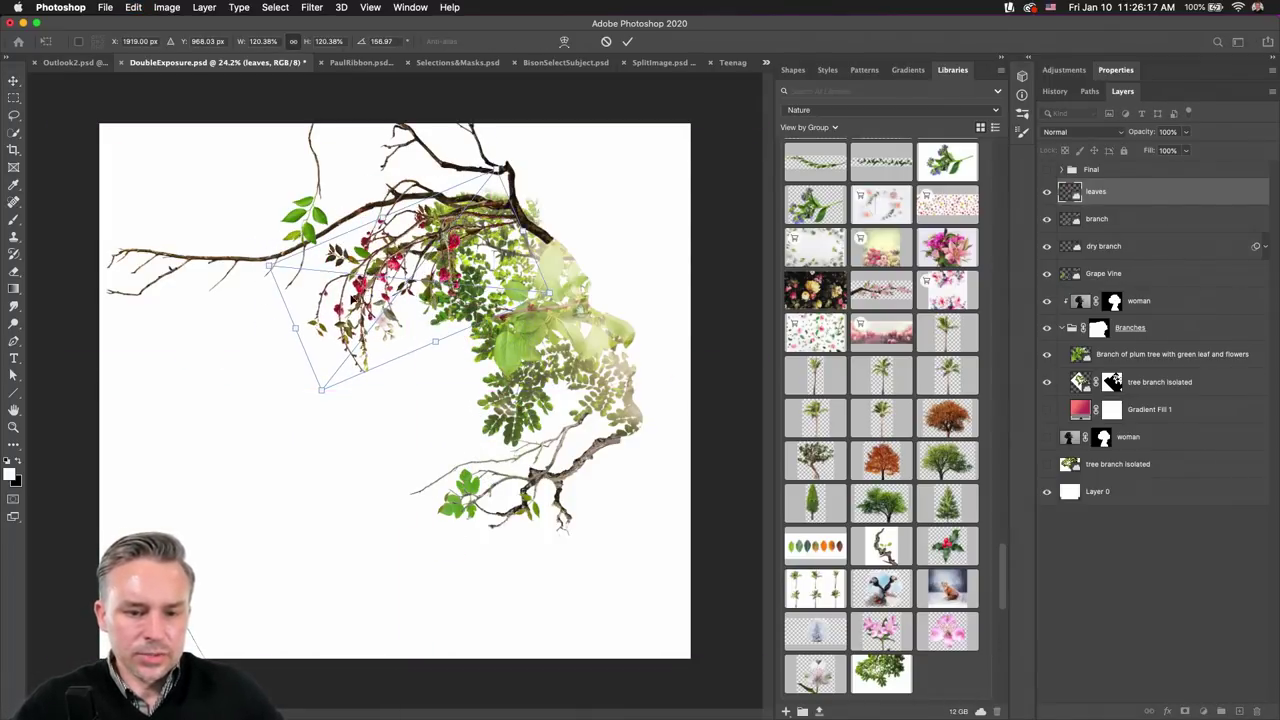
pyautogui.moveTo(262, 262); pyautogui.dragTo(300, 200)
pyautogui.press('Return')
pyautogui.moveTo(349, 287); pyautogui.dragTo(354, 247)
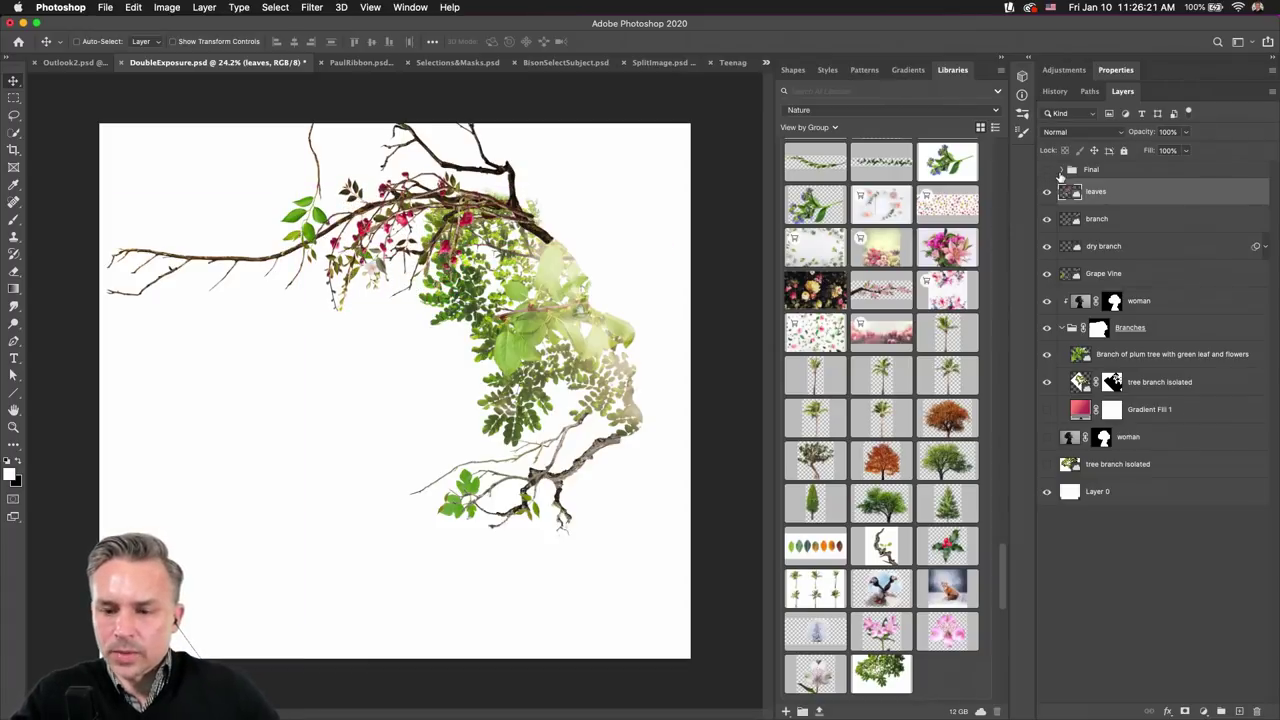
# - Add a Color Lookup adjustment layer above the leaves layer using the Crisp_Warm.look 3D LUT
pyautogui.click(1203, 711)
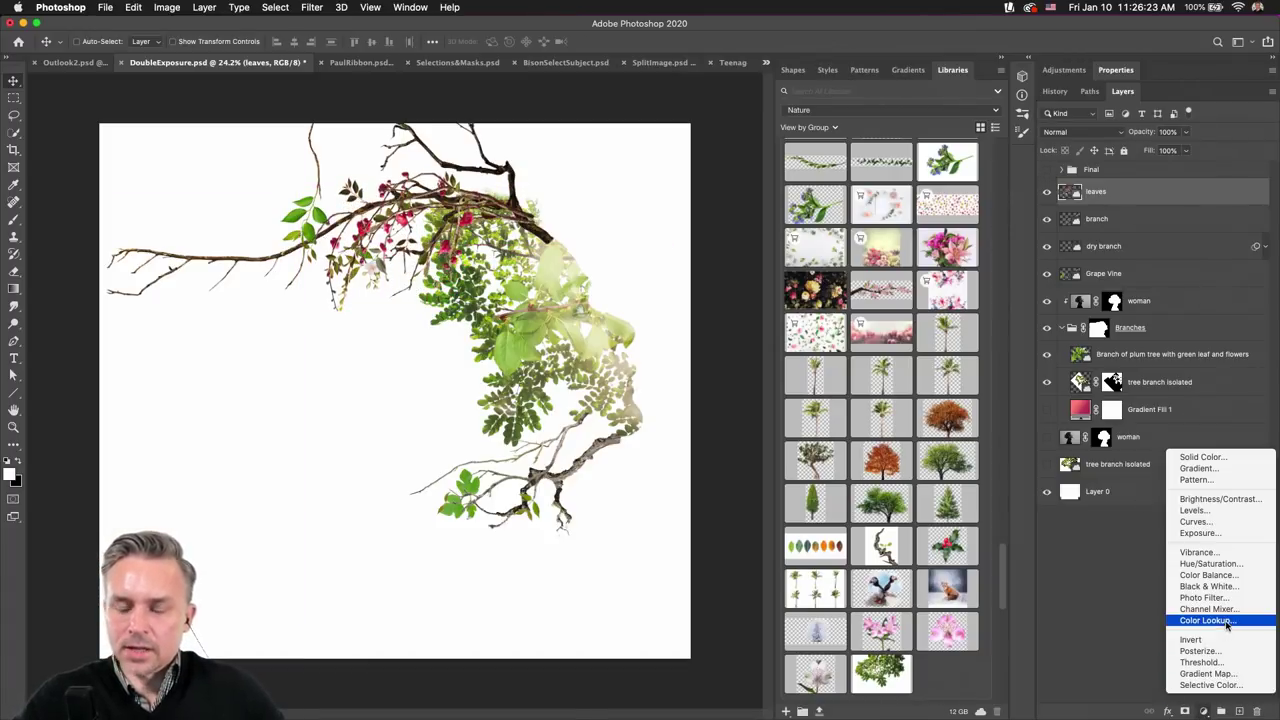
pyautogui.click(1228, 624)
pyautogui.click(1126, 116)
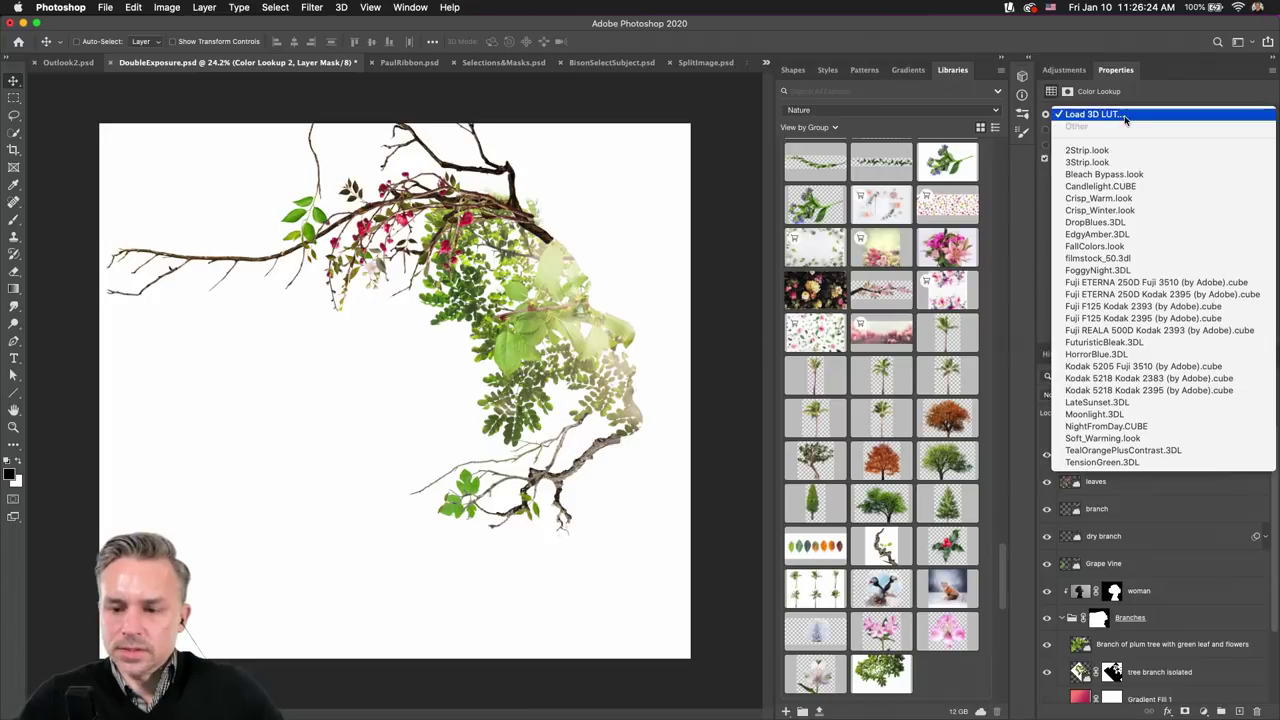
pyautogui.click(1140, 198)
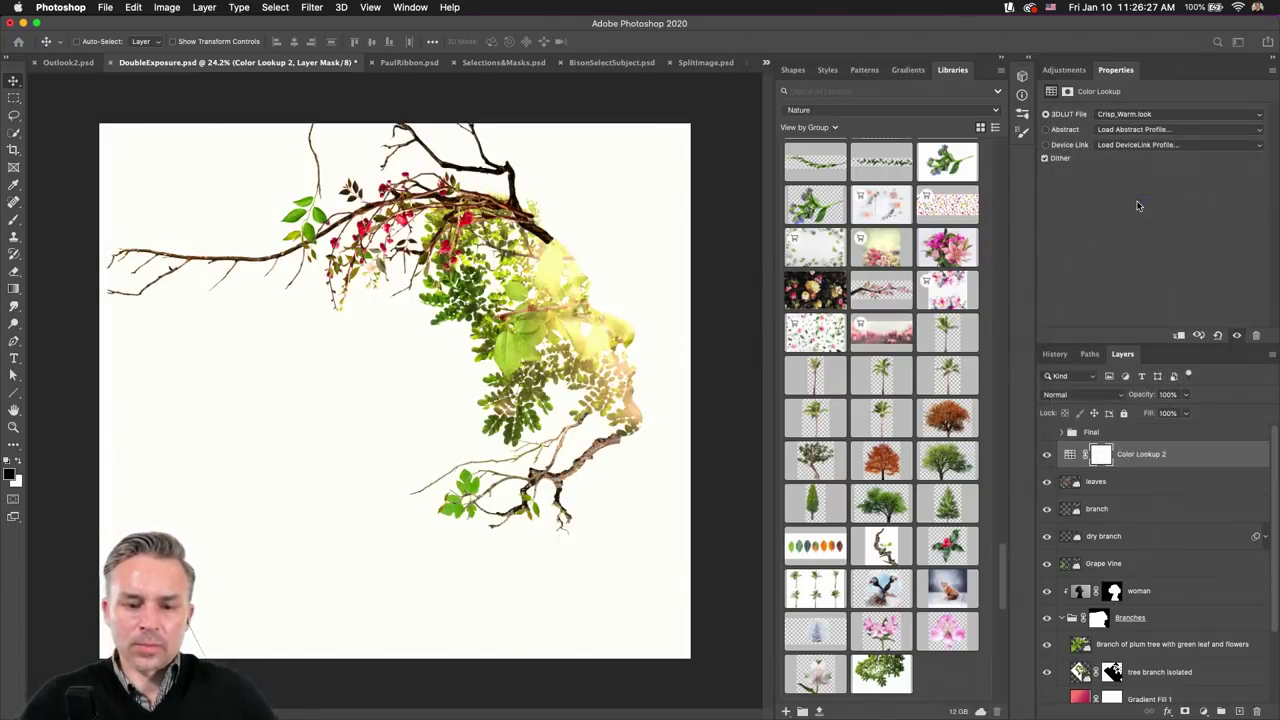
# - Try the EdgyAmber.3DL look, then set the Color Lookup to Fuji F125 Kodak 2395 (by Adobe).cube
pyautogui.click(1128, 114)
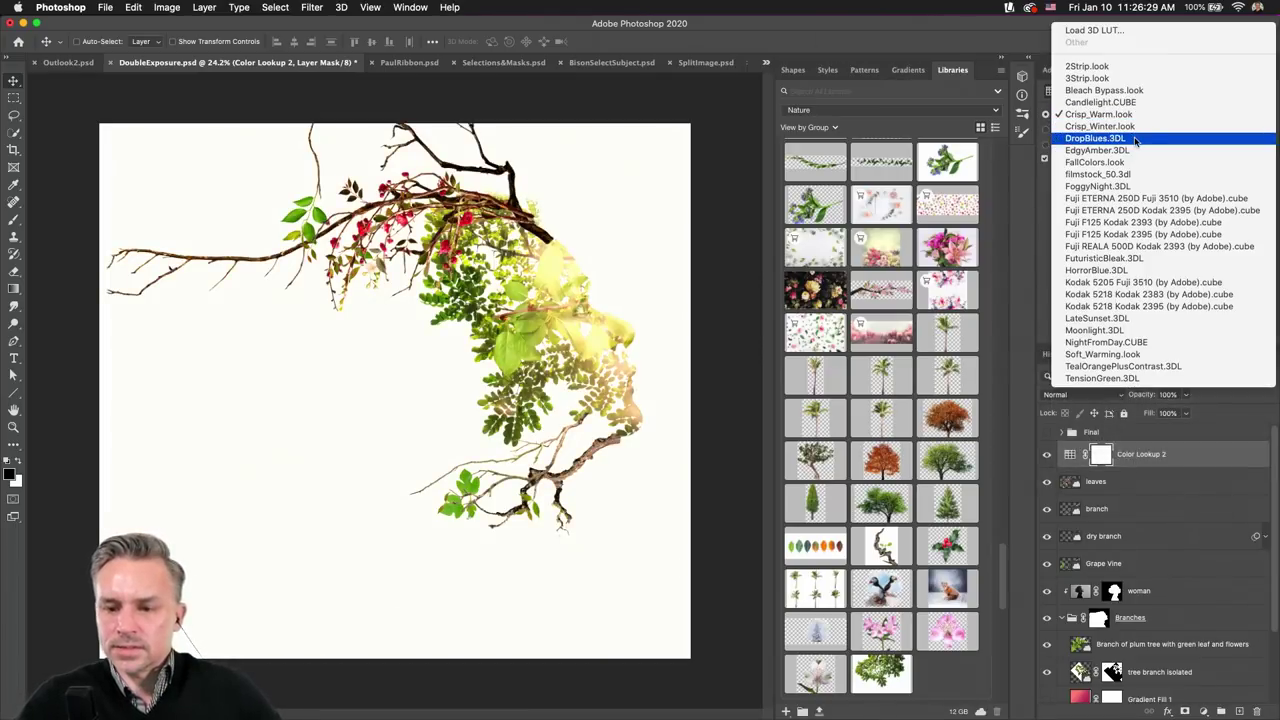
pyautogui.click(1135, 150)
pyautogui.click(1130, 112)
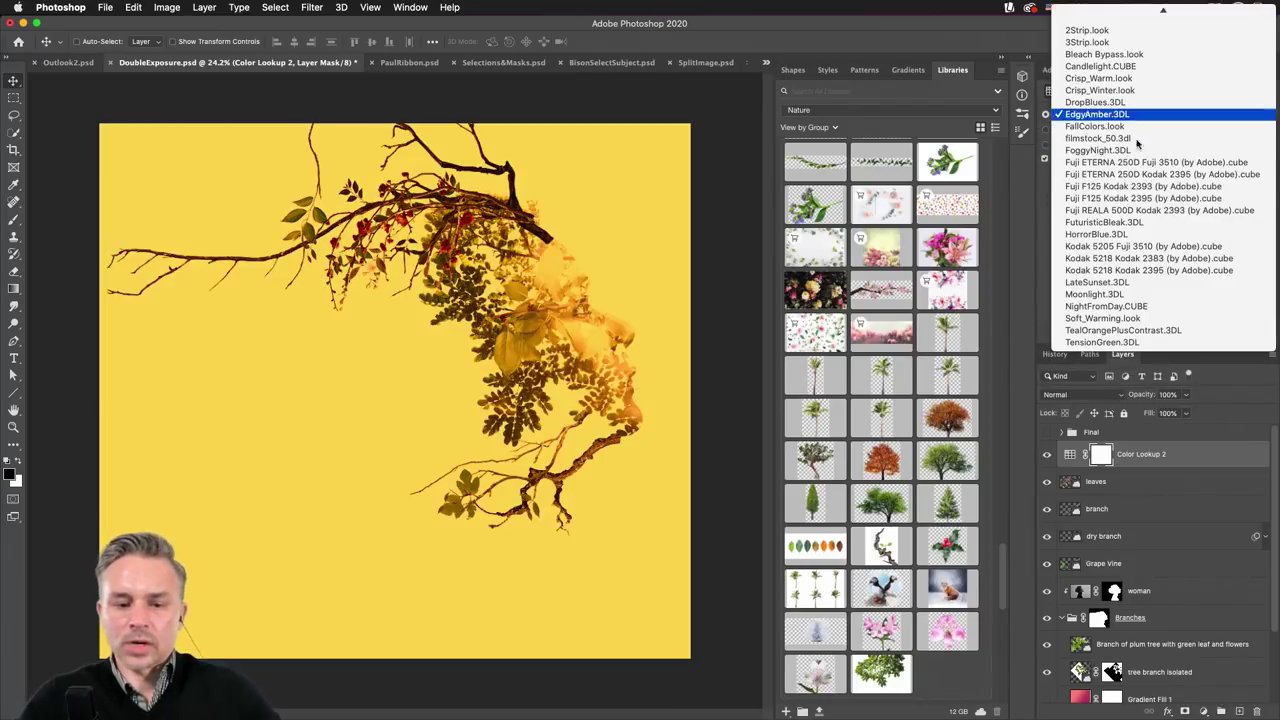
pyautogui.click(1135, 199)
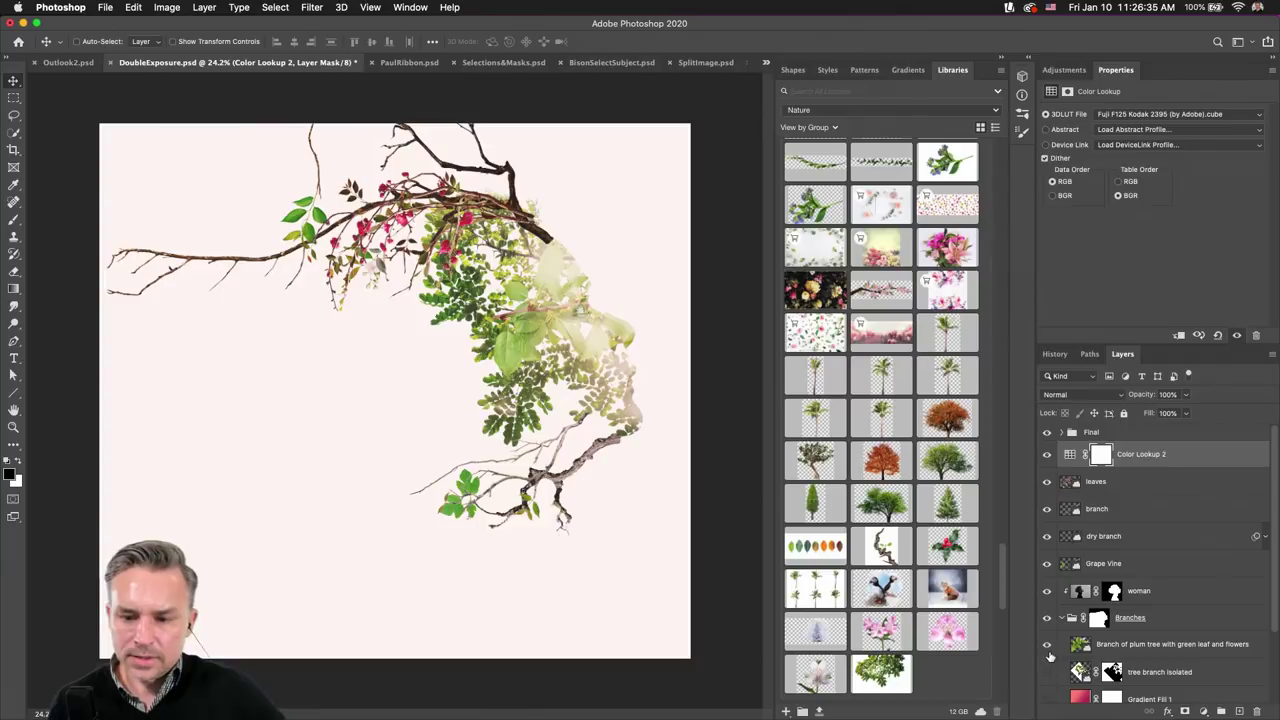
# - Show the Final group and hide the Color Lookup and all working layers between it and Layer 0
pyautogui.scroll(-3, 1049, 655)
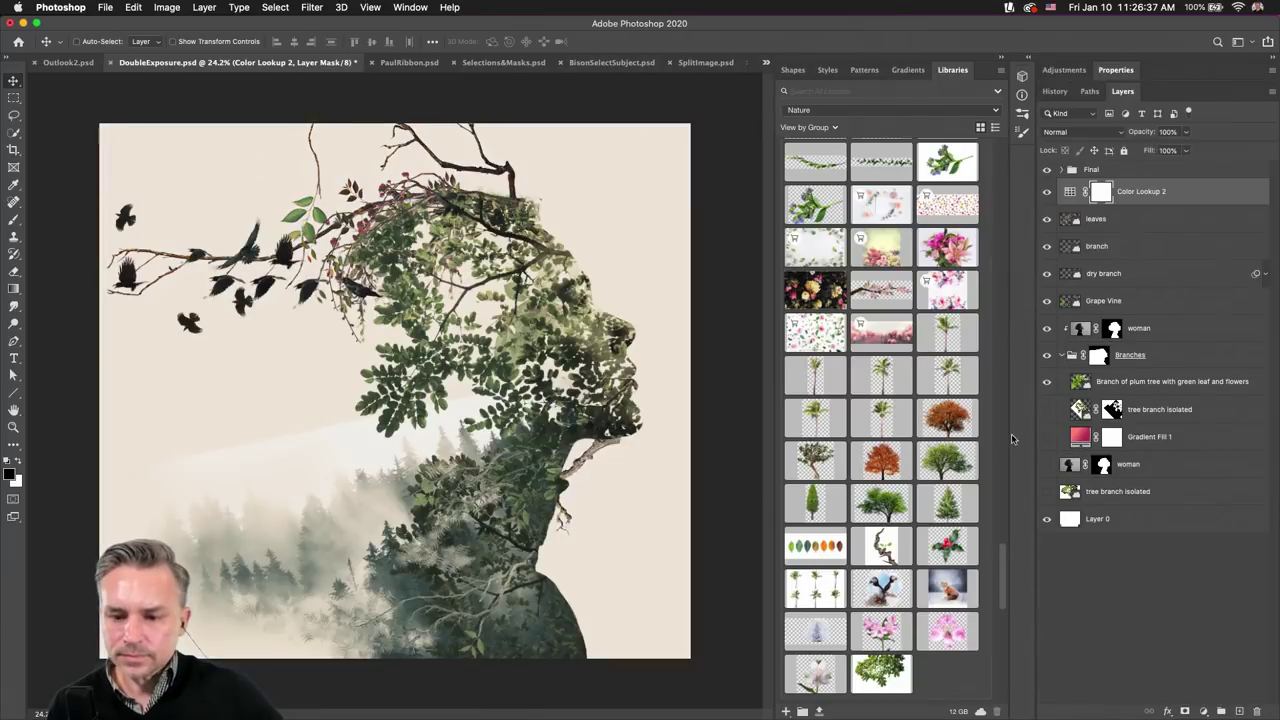
pyautogui.moveTo(1047, 193); pyautogui.dragTo(1038, 408)
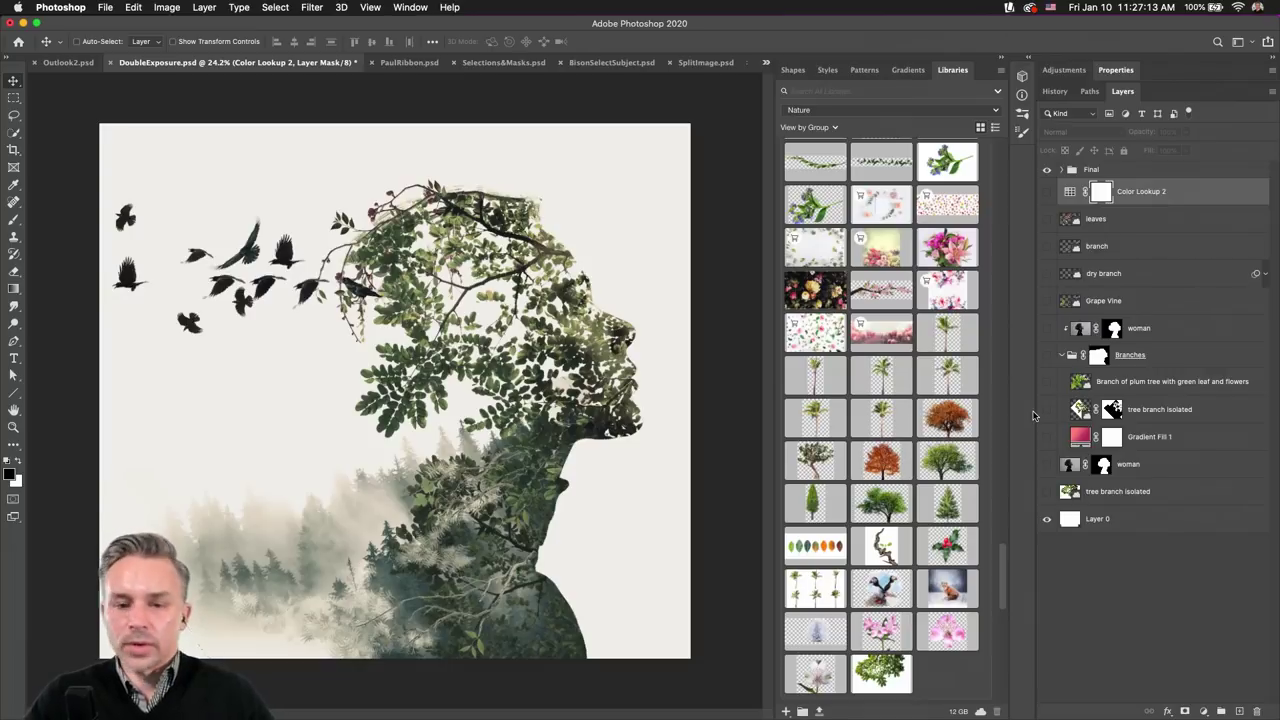
# - View the open ribbon-face portrait document, return to DoubleExposure.psd, and collapse the Libraries panel to enlarge the canvas area
pyautogui.click(408, 62)
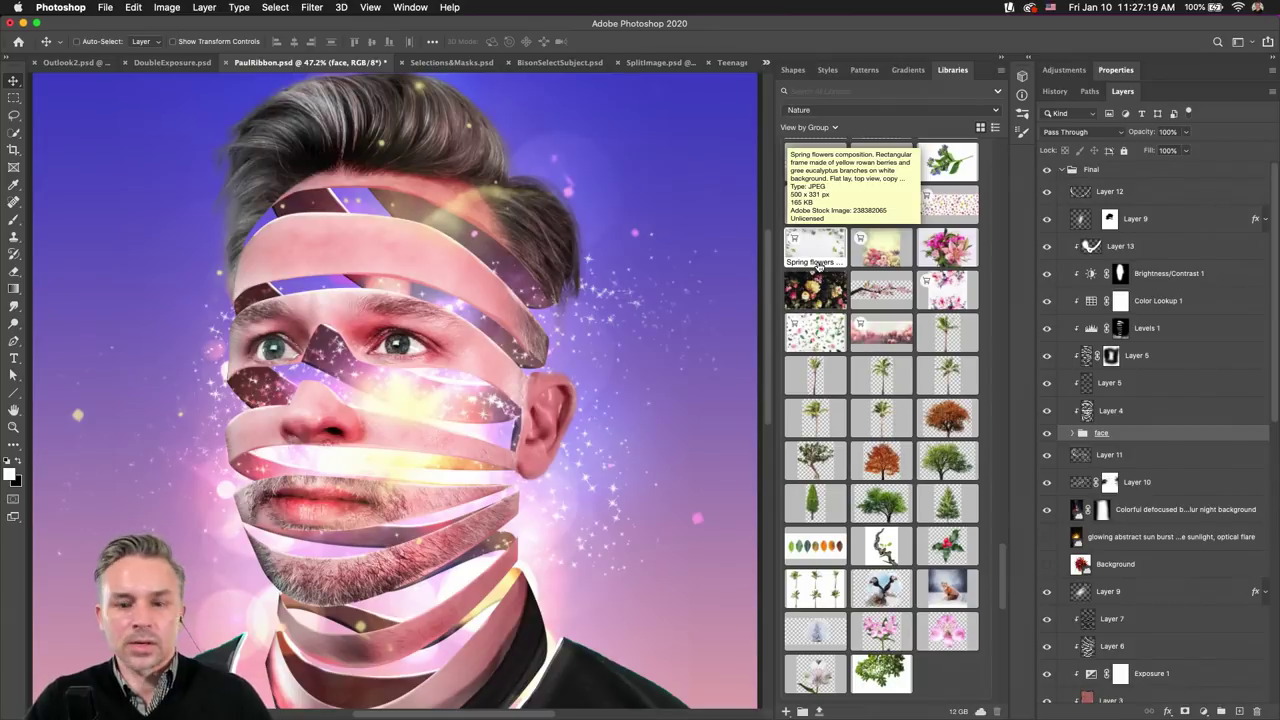
pyautogui.click(172, 63)
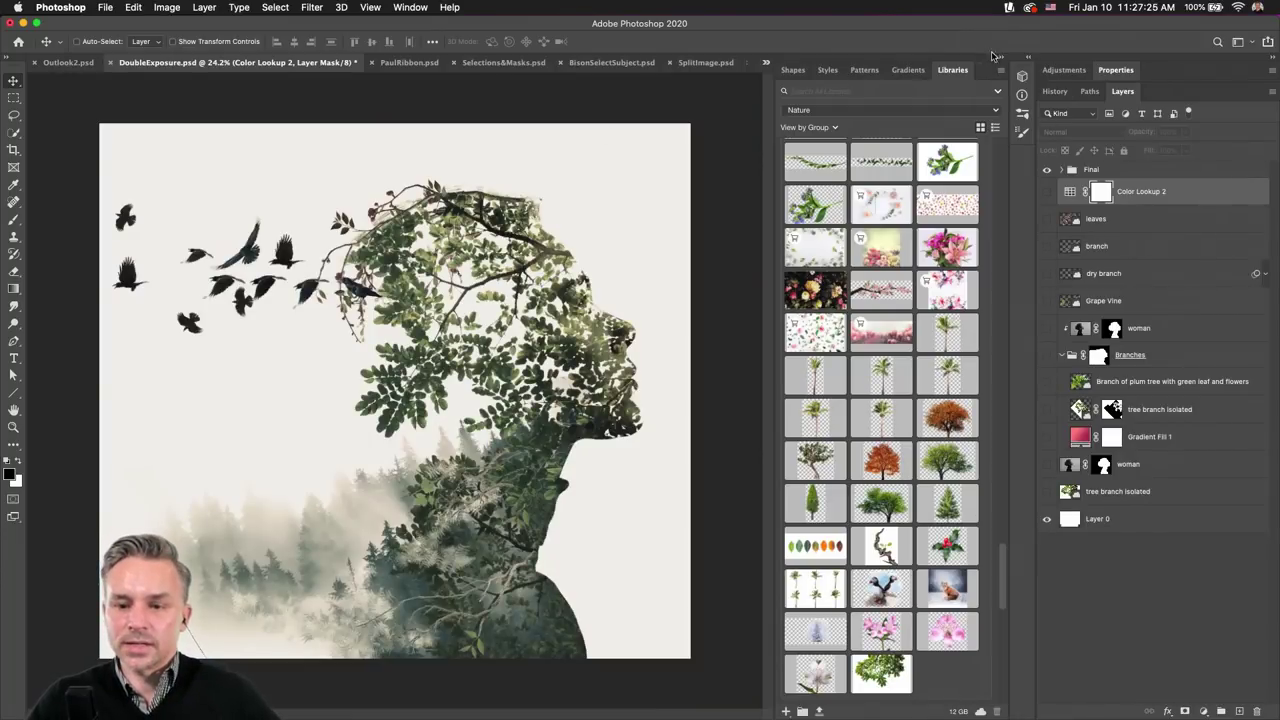
pyautogui.click(1002, 59)
pyautogui.press('super+o')
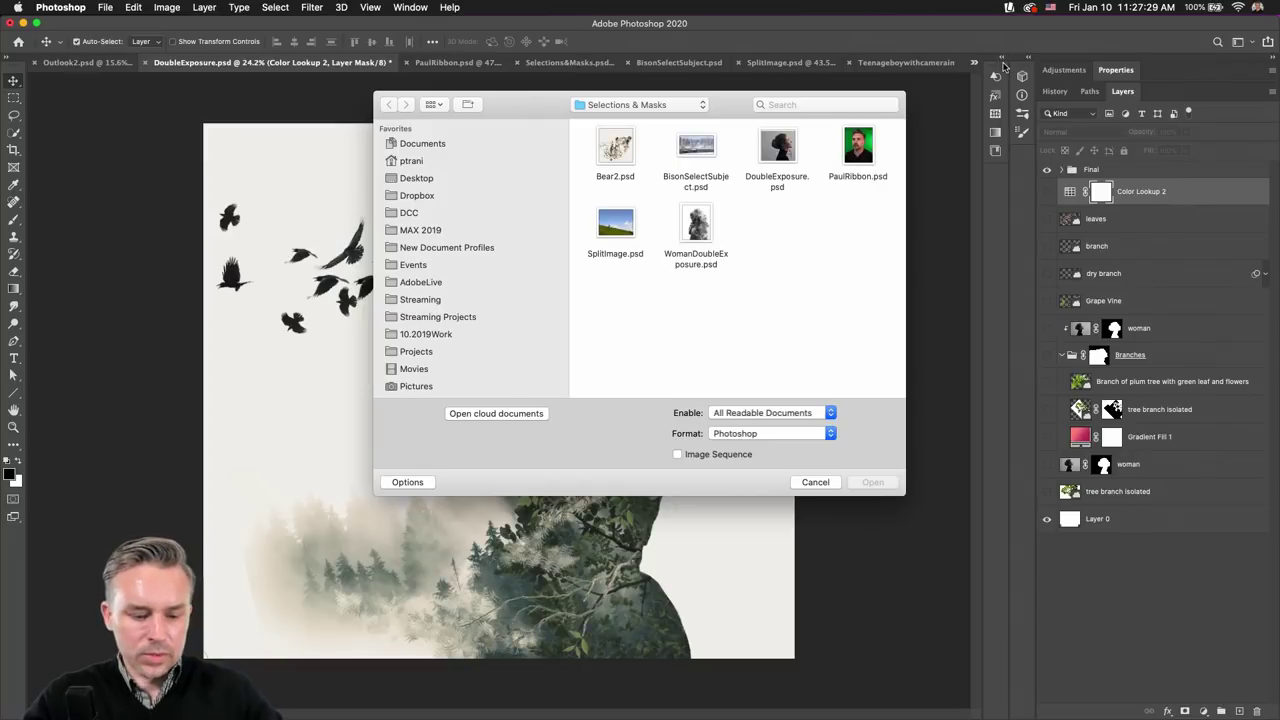
pyautogui.press('Escape')
pyautogui.press('super')
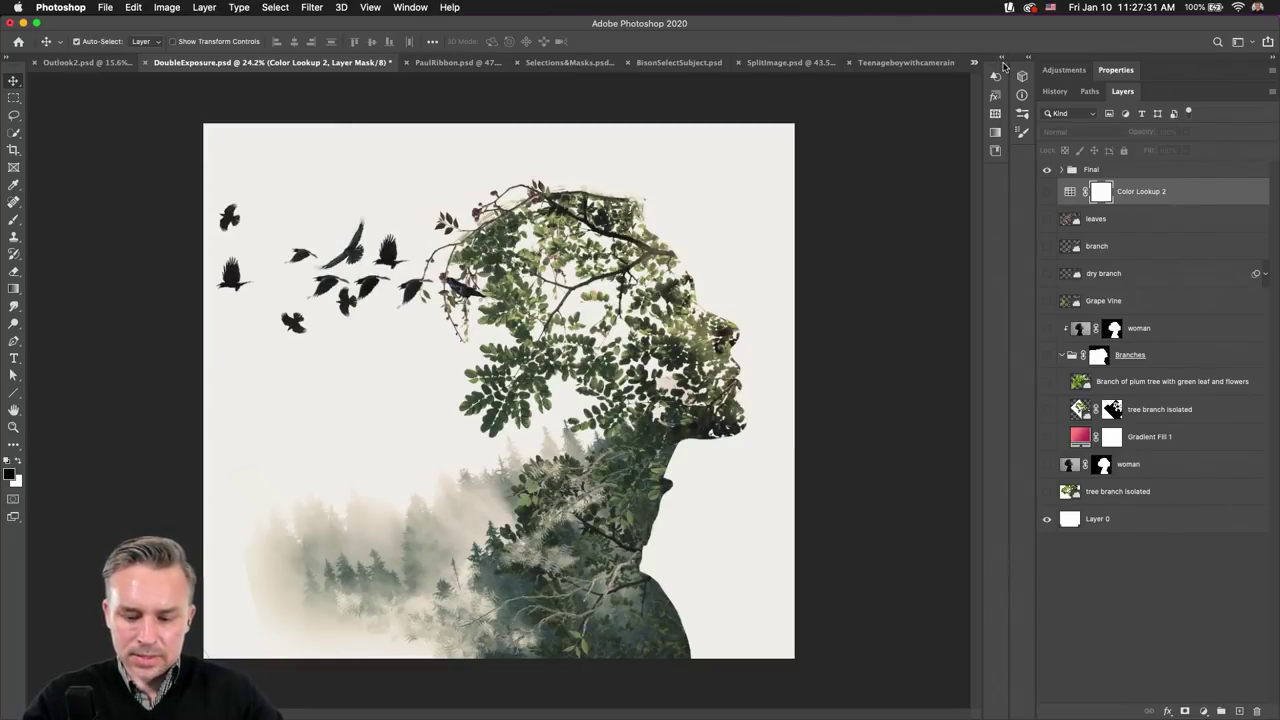
pyautogui.press('super+o')
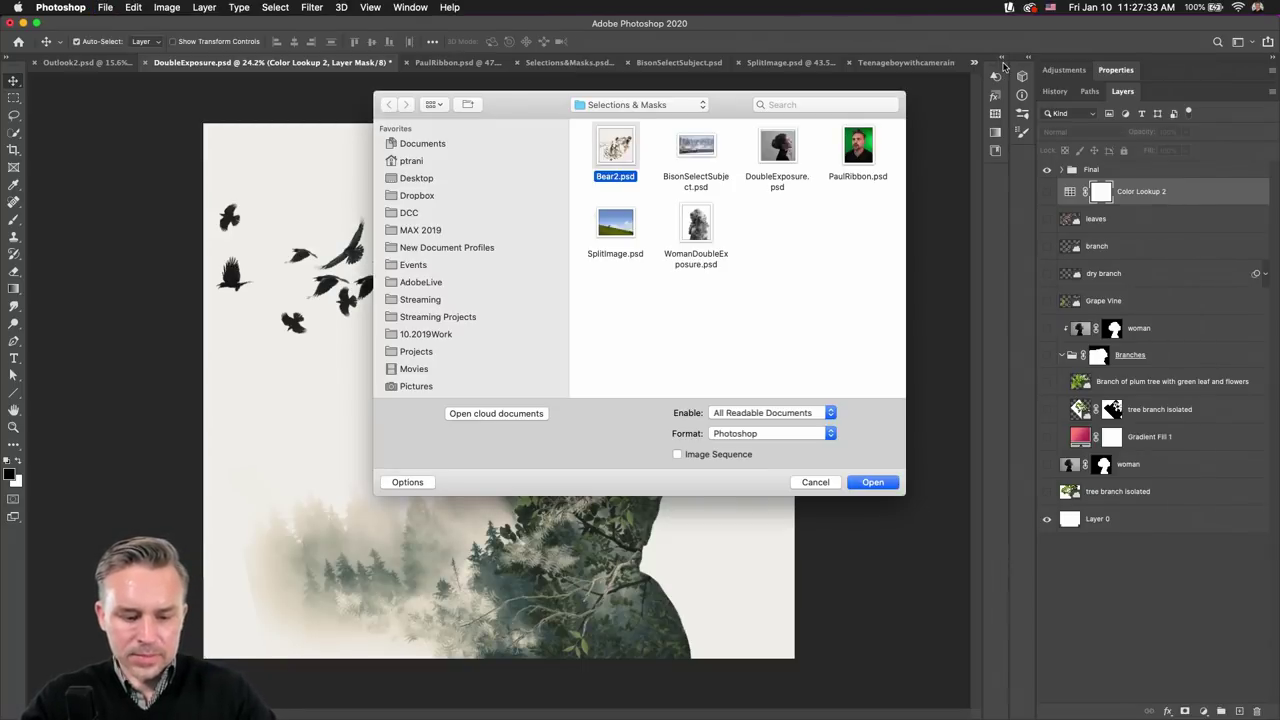
pyautogui.press('Escape')
# - Present the final double-exposure composite in full screen mode on black without the interface, enlarged to examine its details
pyautogui.press('super+plus')
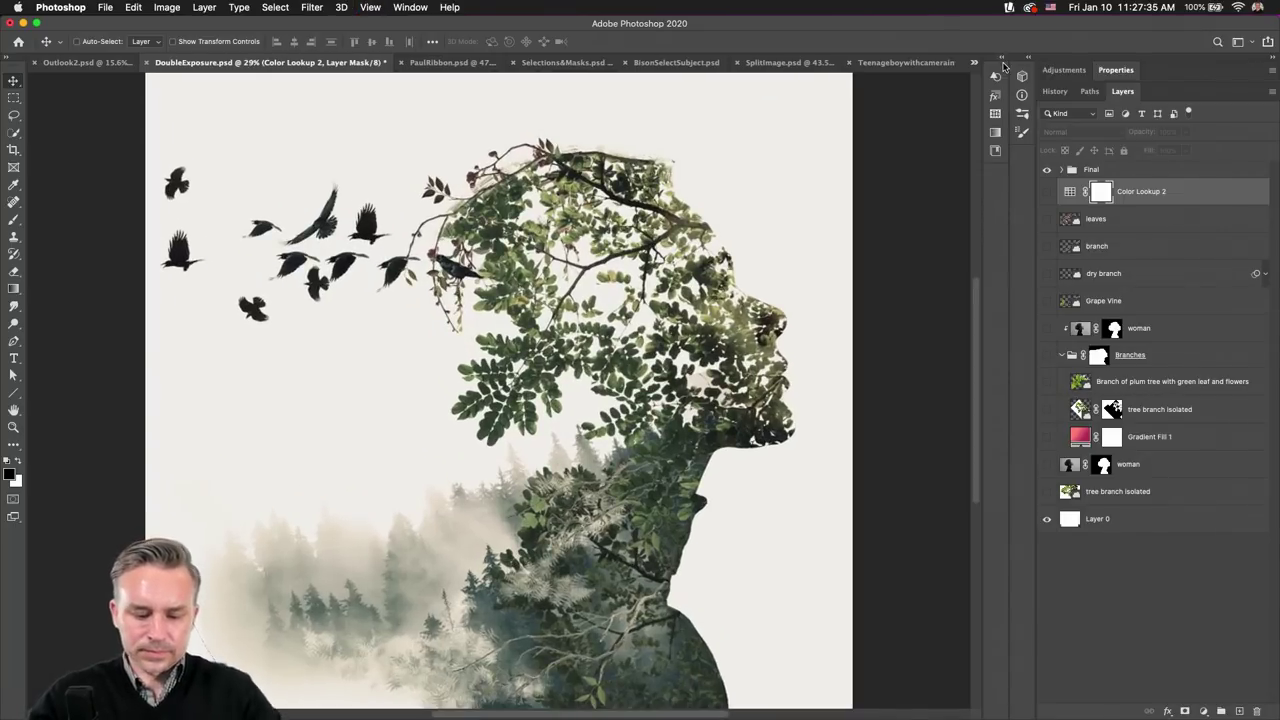
pyautogui.press('f')
pyautogui.press('f')
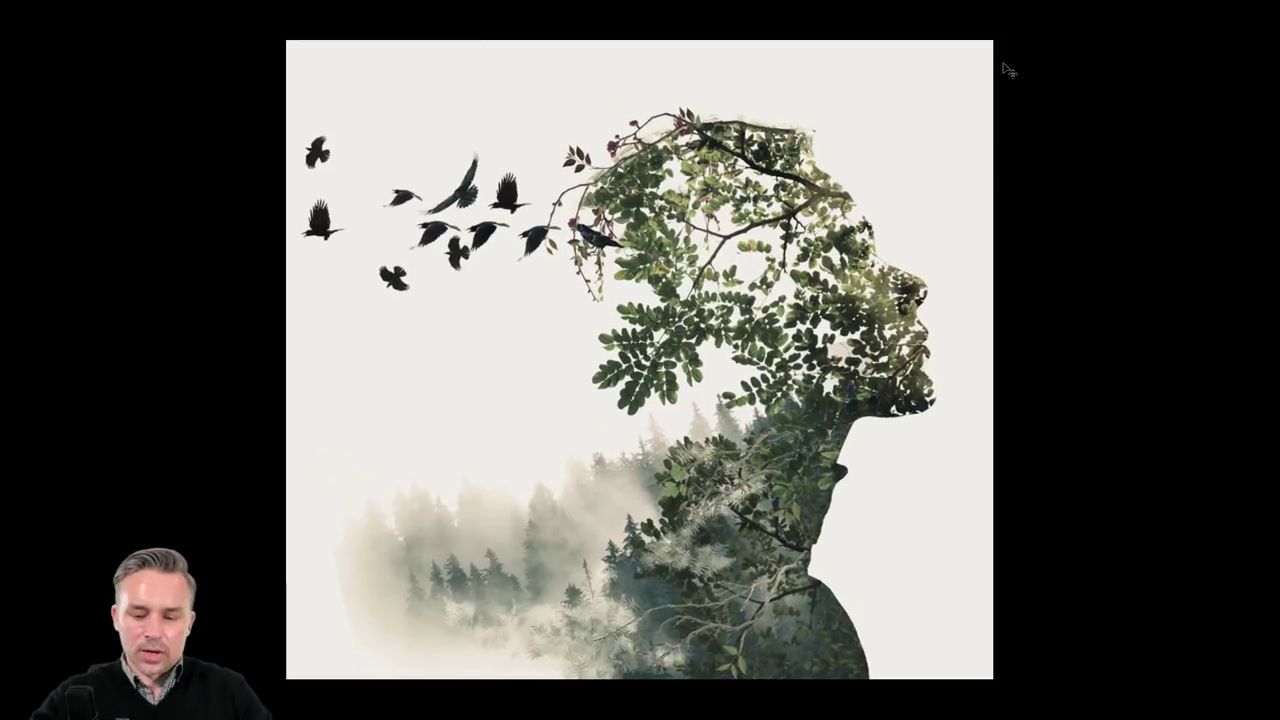
pyautogui.press('super+plus')
pyautogui.press('super+plus')
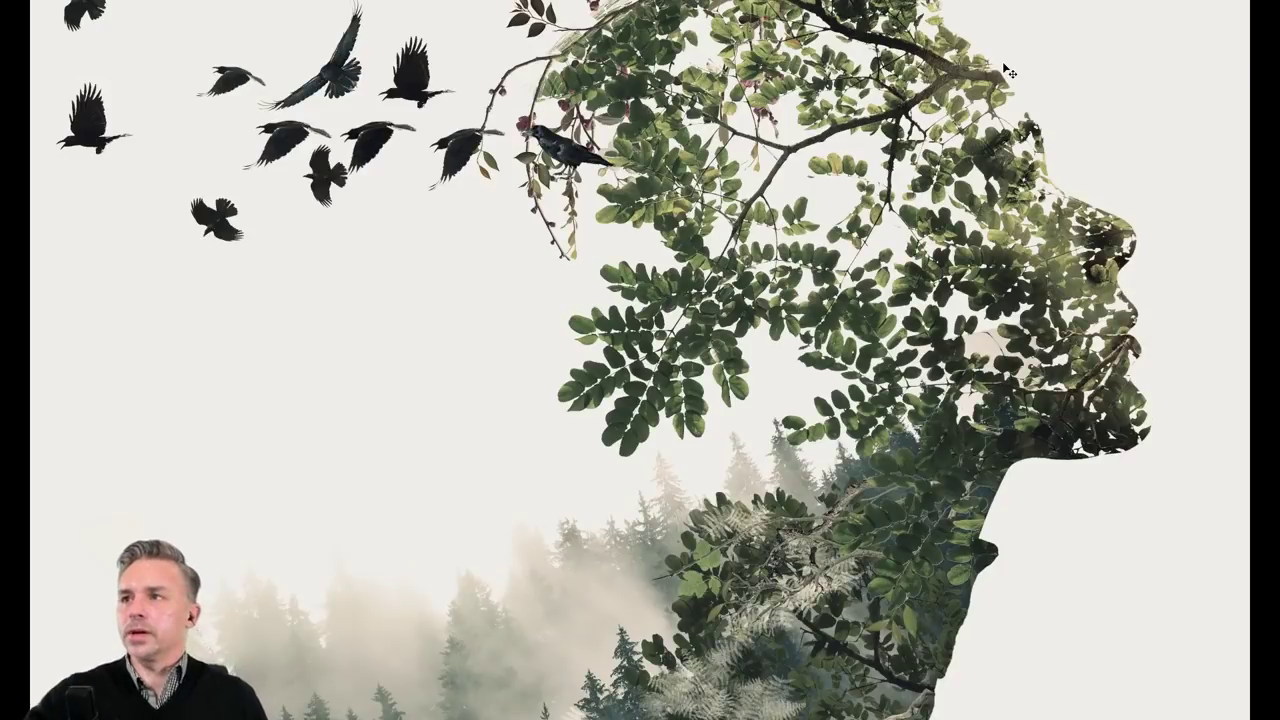